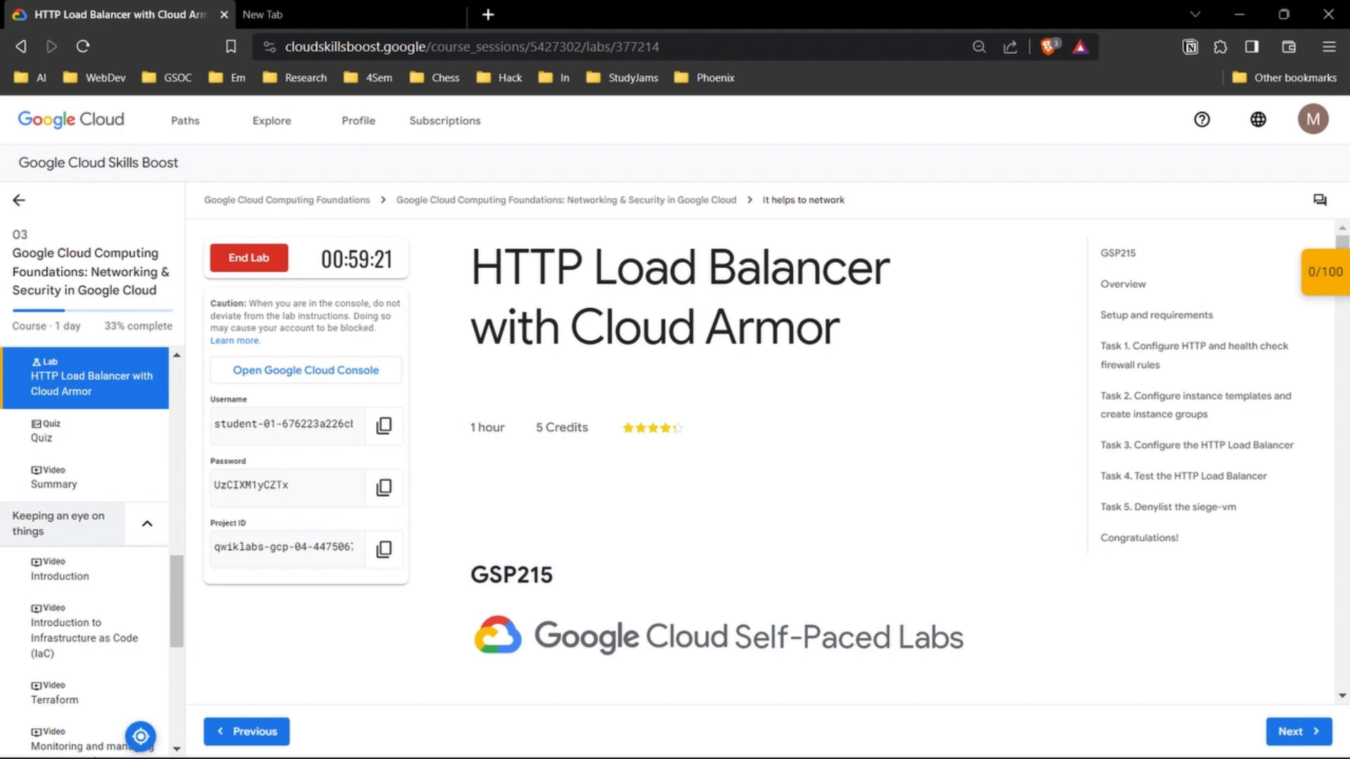
Step: Read the HTTP Load Balancer with Cloud Armor lab's overview, architecture diagram, objectives and sign-in instructions
left_click_drag(839, 327, 569, 327)
left_click(571, 329)
scroll(773, 464, "down", 3)
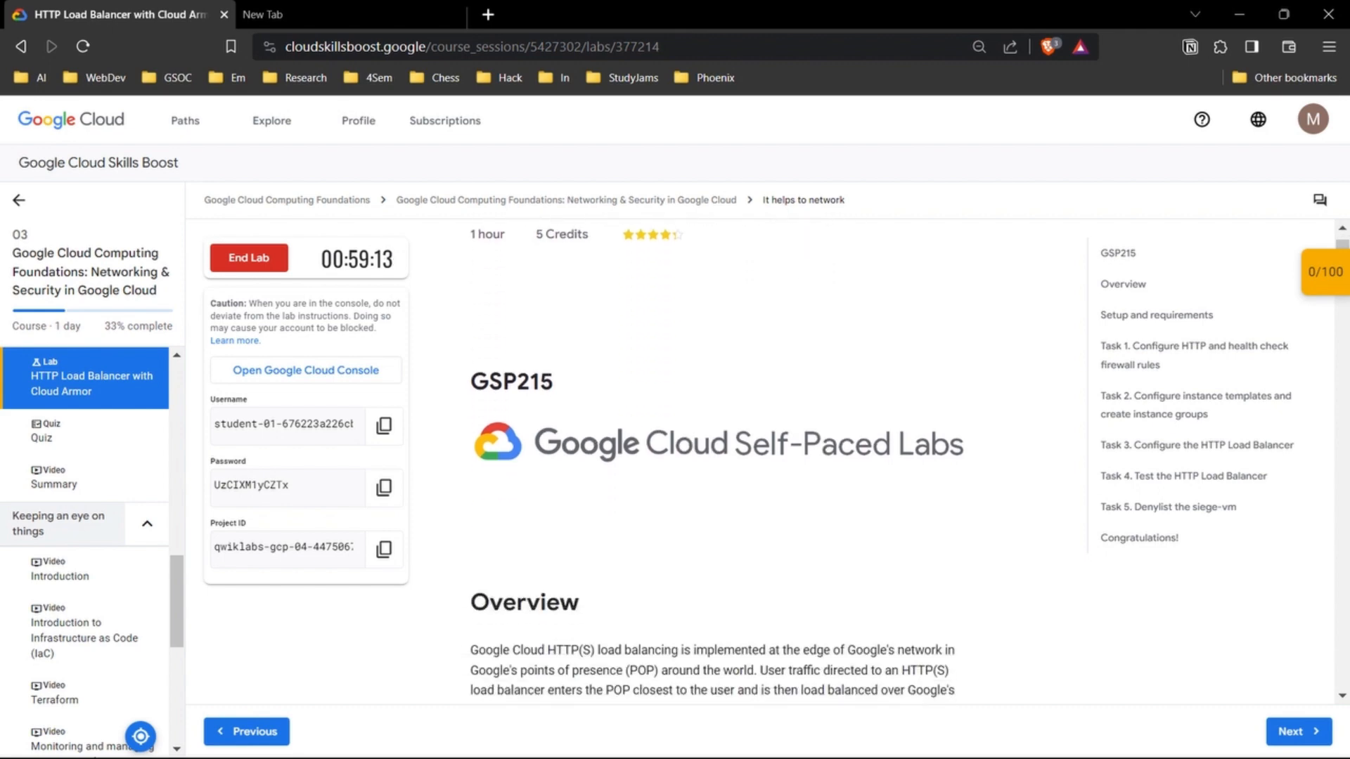
scroll(673, 463, "down", 2)
scroll(673, 462, "down", 1)
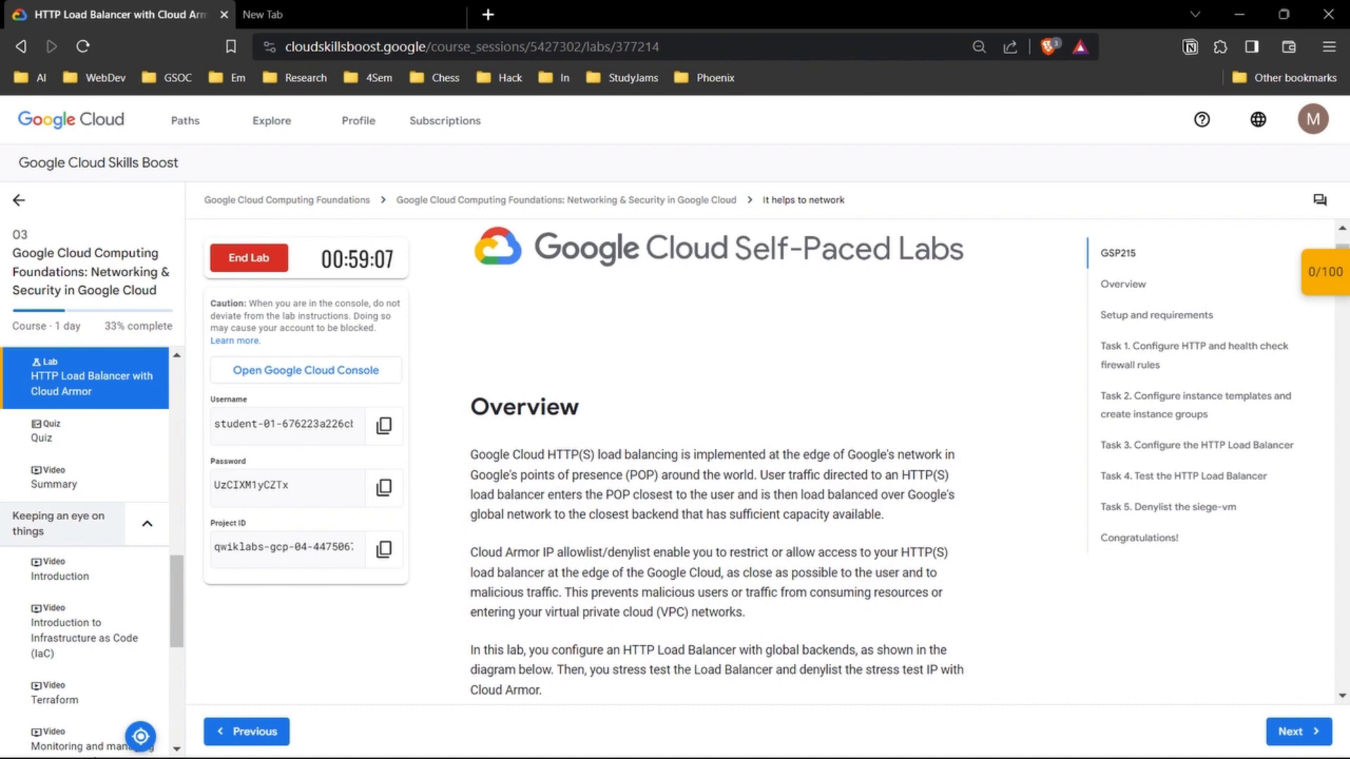
scroll(717, 464, "down", 3)
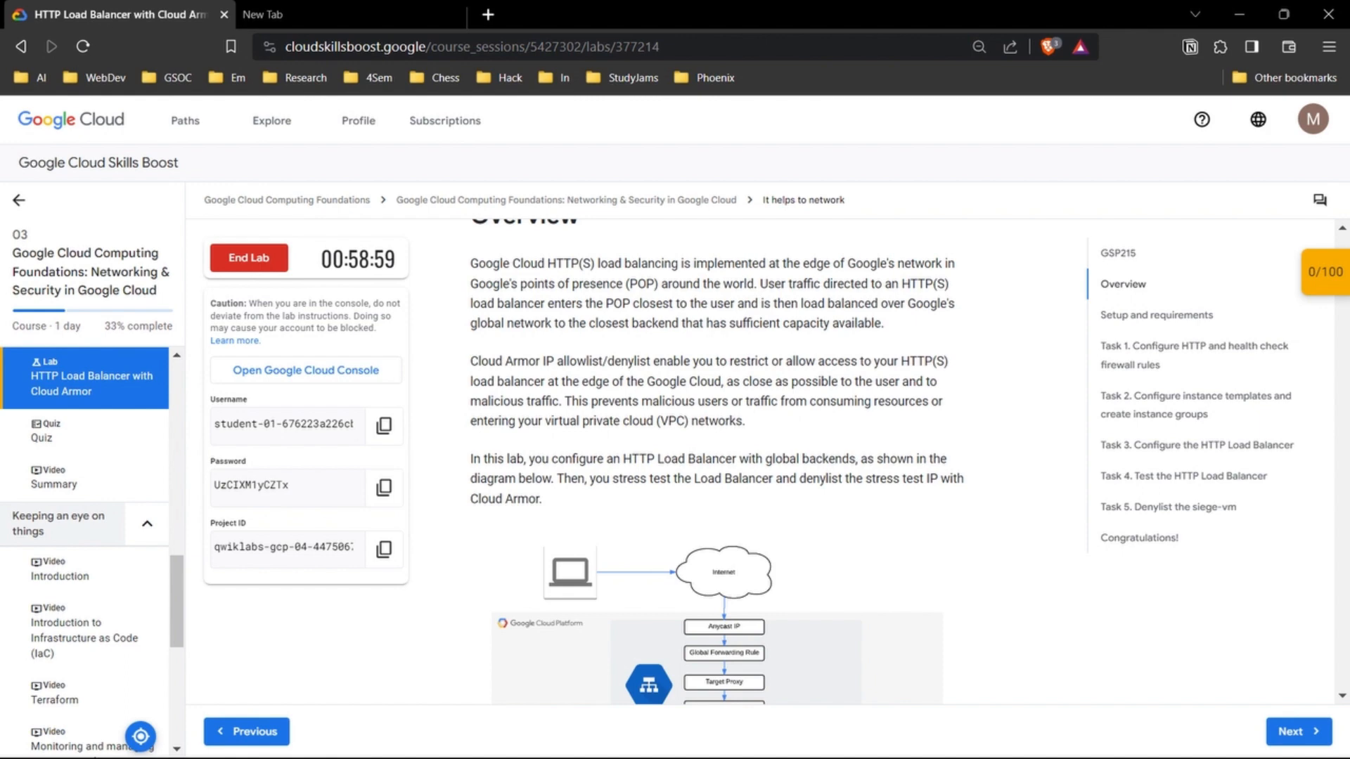
scroll(718, 464, "down", 2)
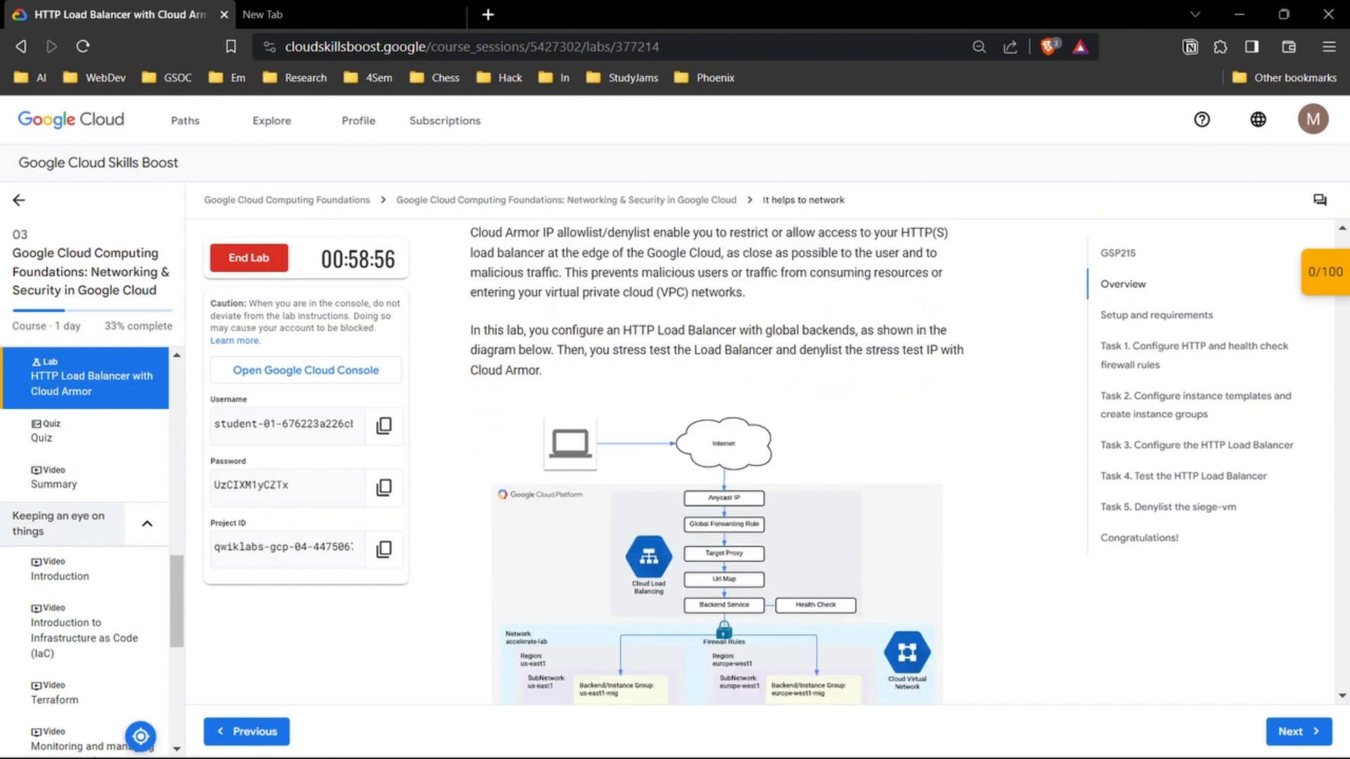
scroll(717, 465, "down", 6)
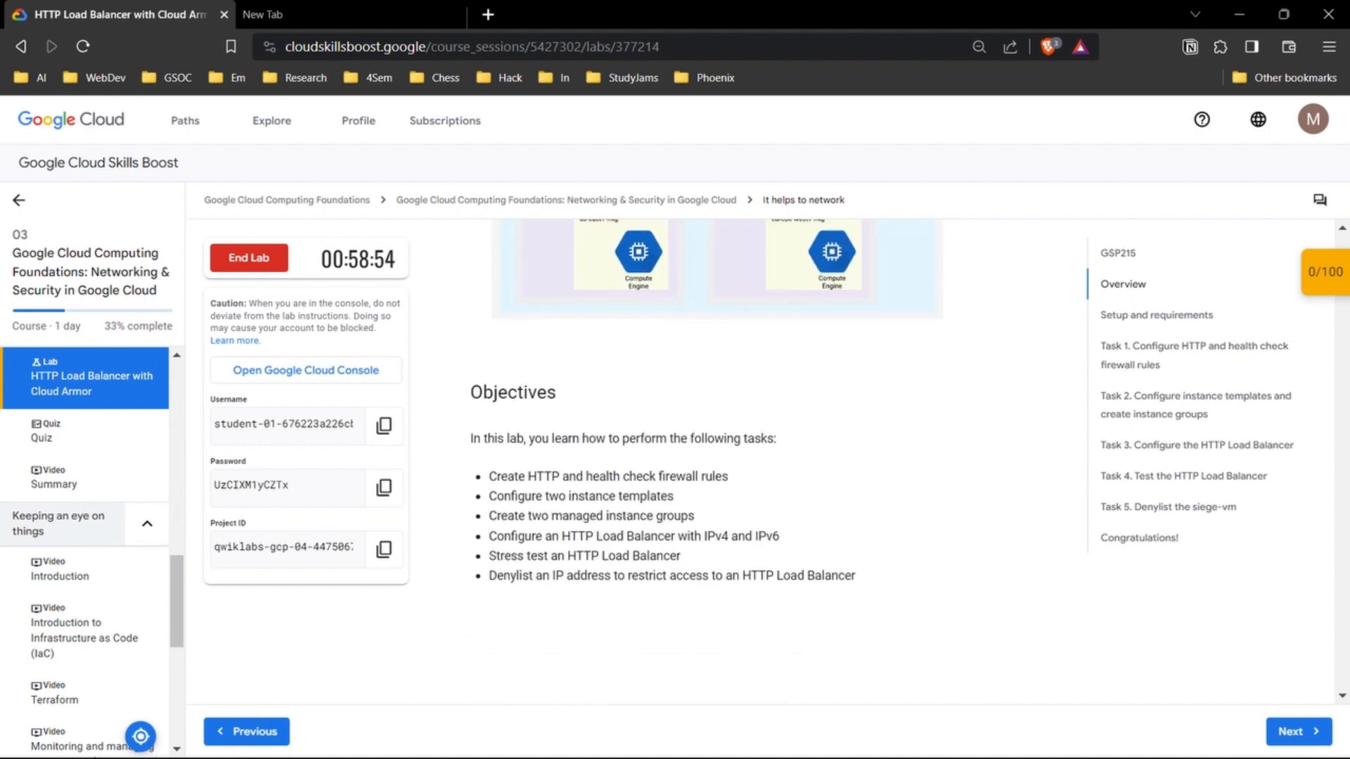
scroll(717, 465, "down", 1)
scroll(718, 464, "down", 15)
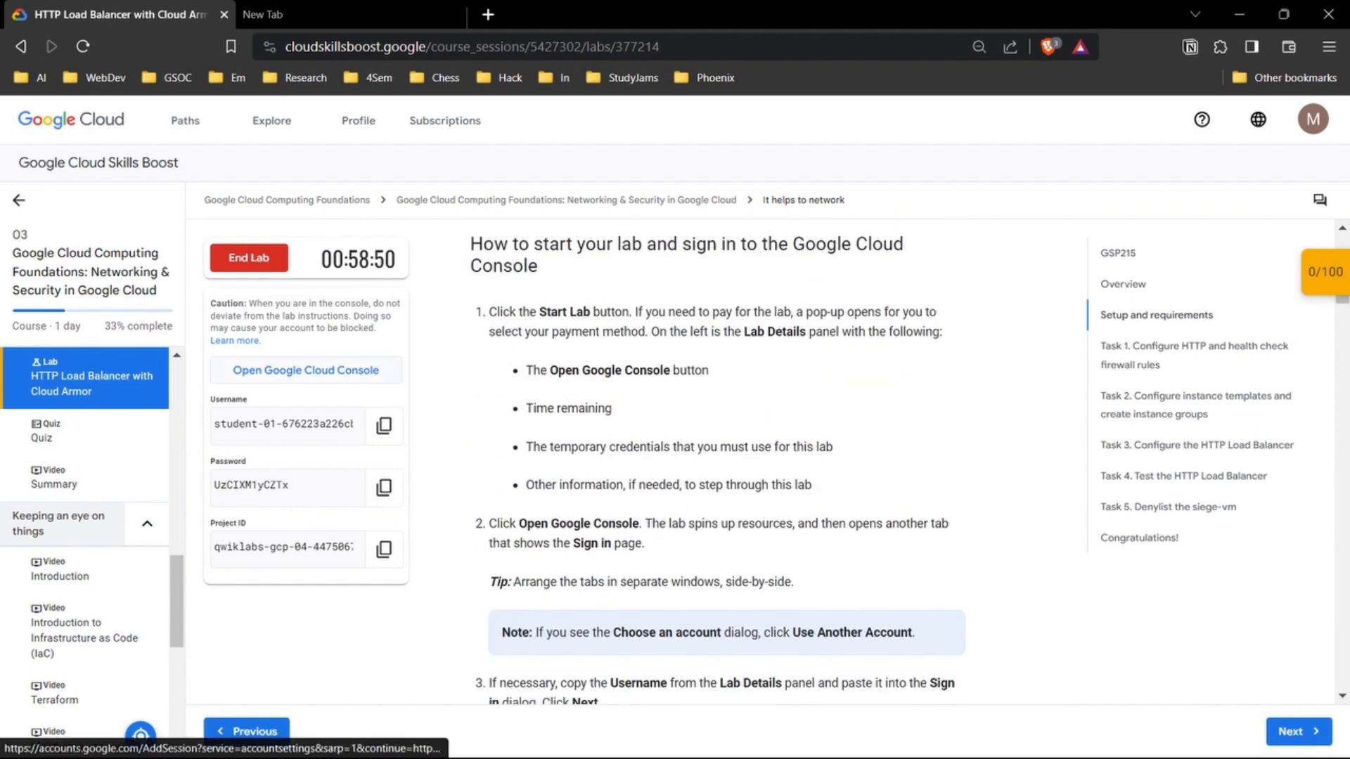
Step: Open the Google Cloud console in a private window and sign in to the student account with the copied lab password
right_click(298, 369)
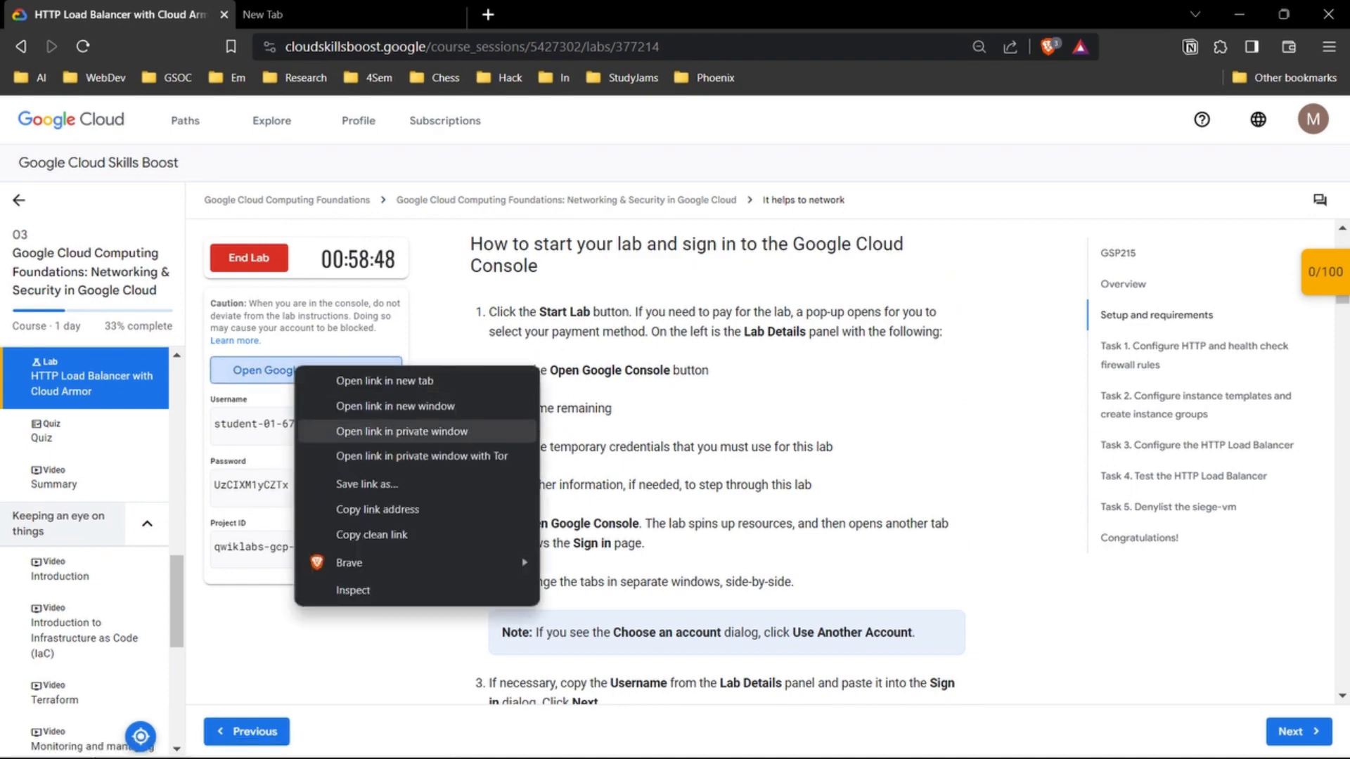
left_click(400, 431)
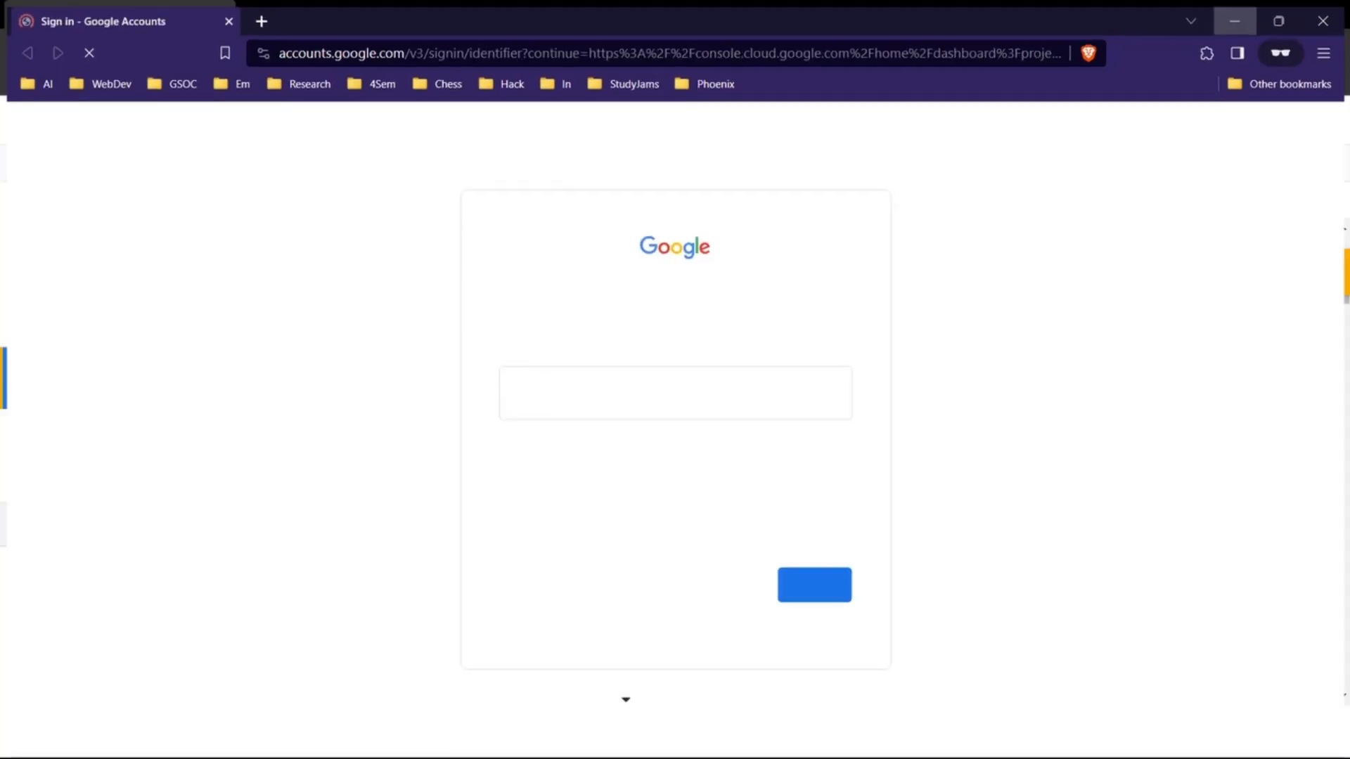
key("alt+Tab")
left_click(384, 487)
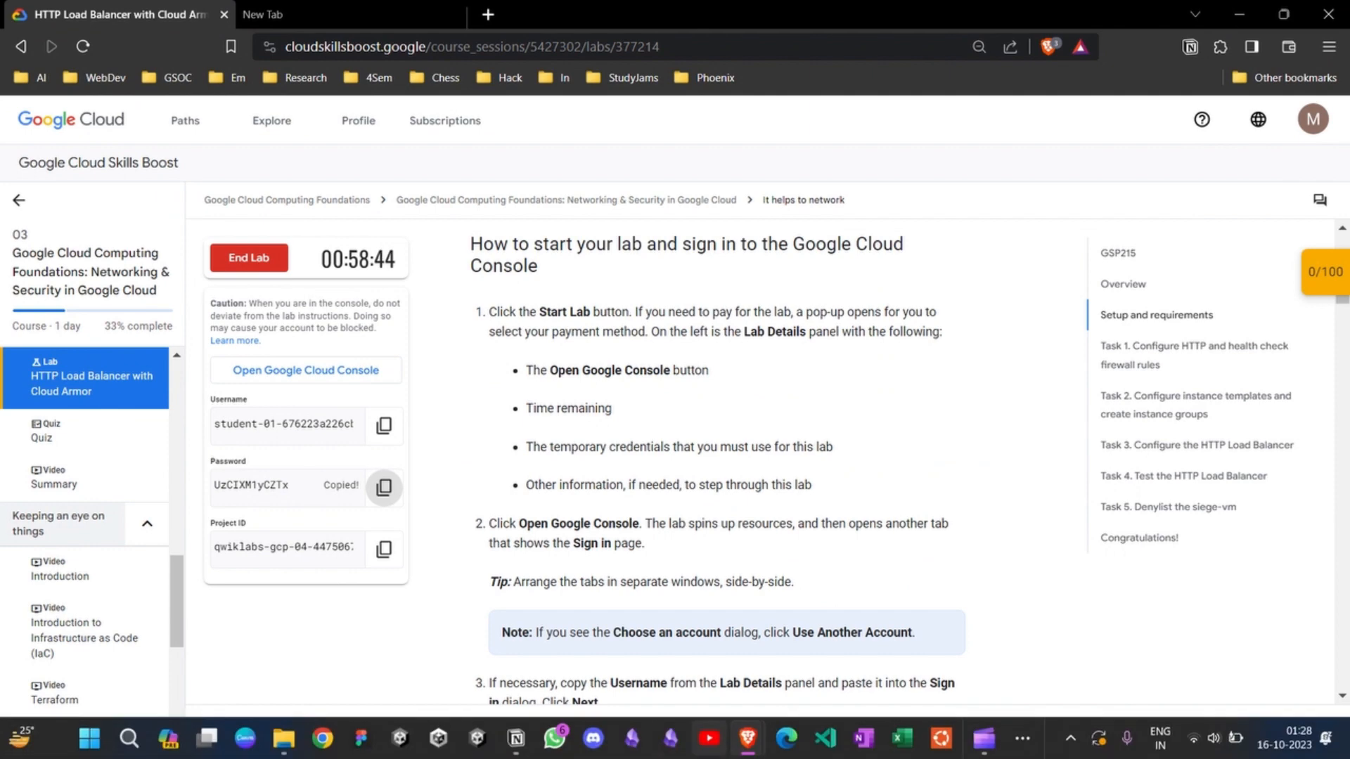
left_click(844, 643)
key("Return")
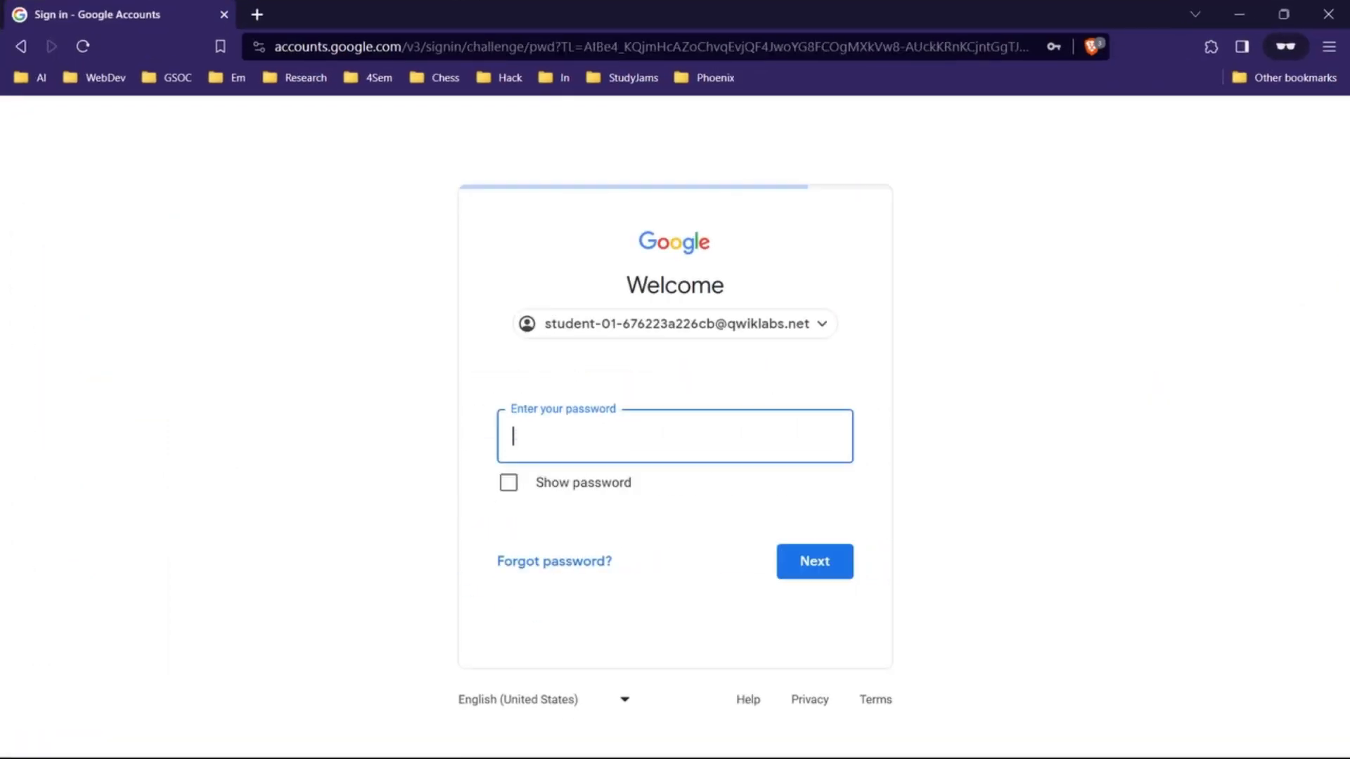
key("ctrl+v")
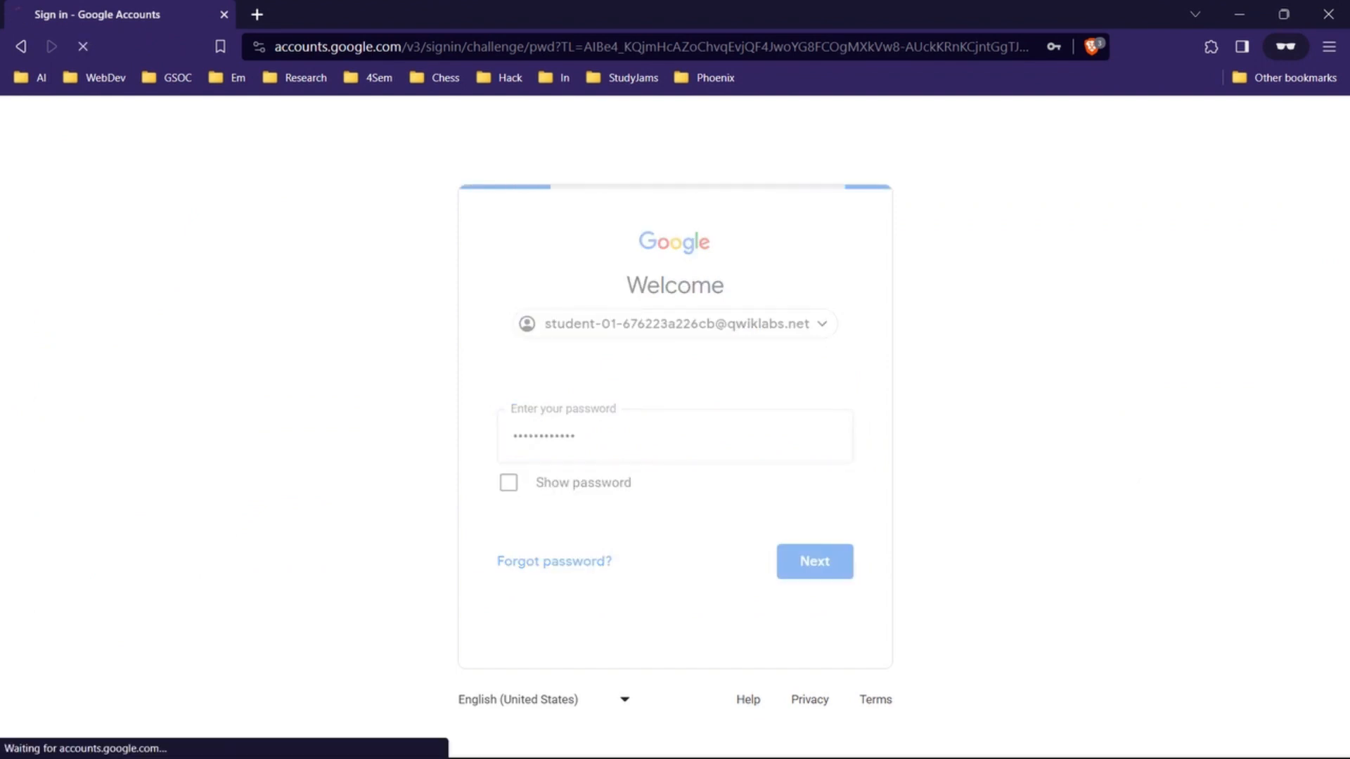
left_click(668, 634)
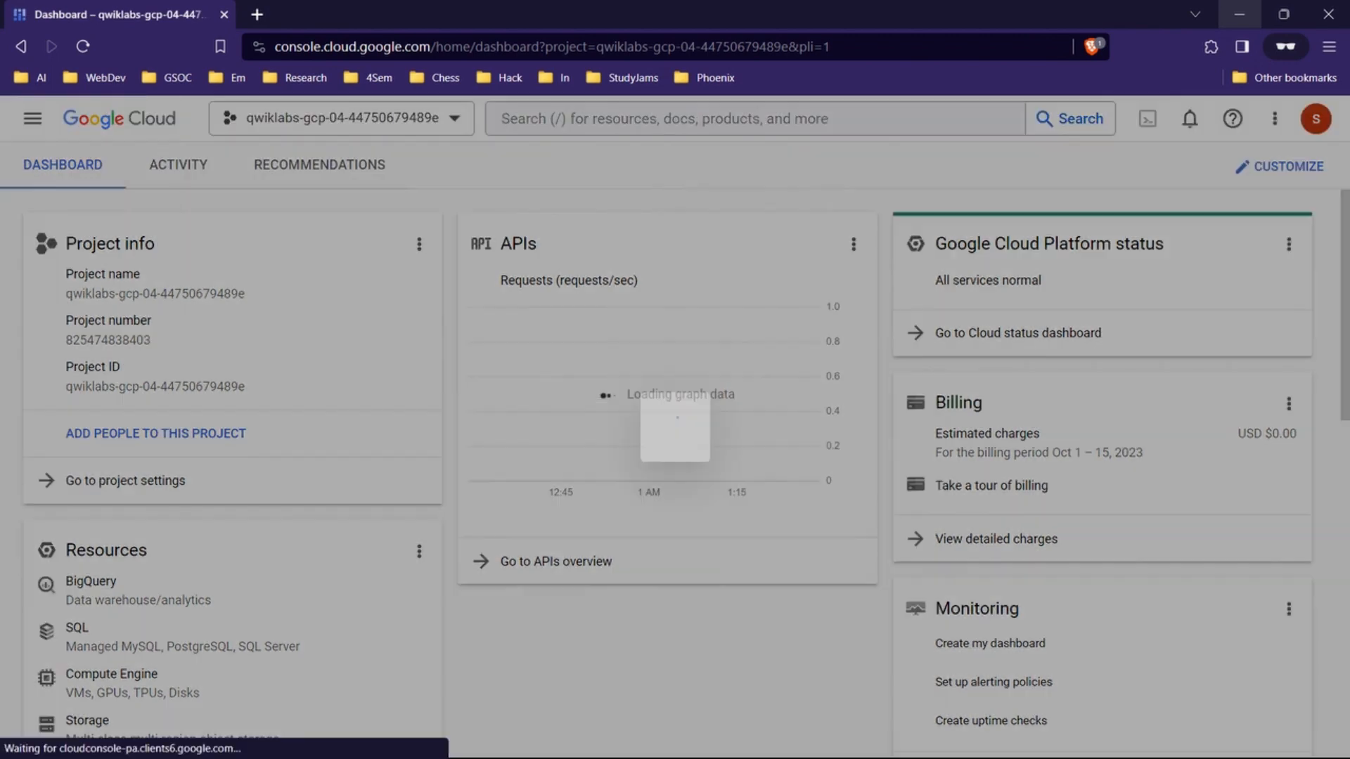
Step: Agree to the Google Cloud Platform Terms of Service in the console's welcome dialog and continue
left_click(1240, 14)
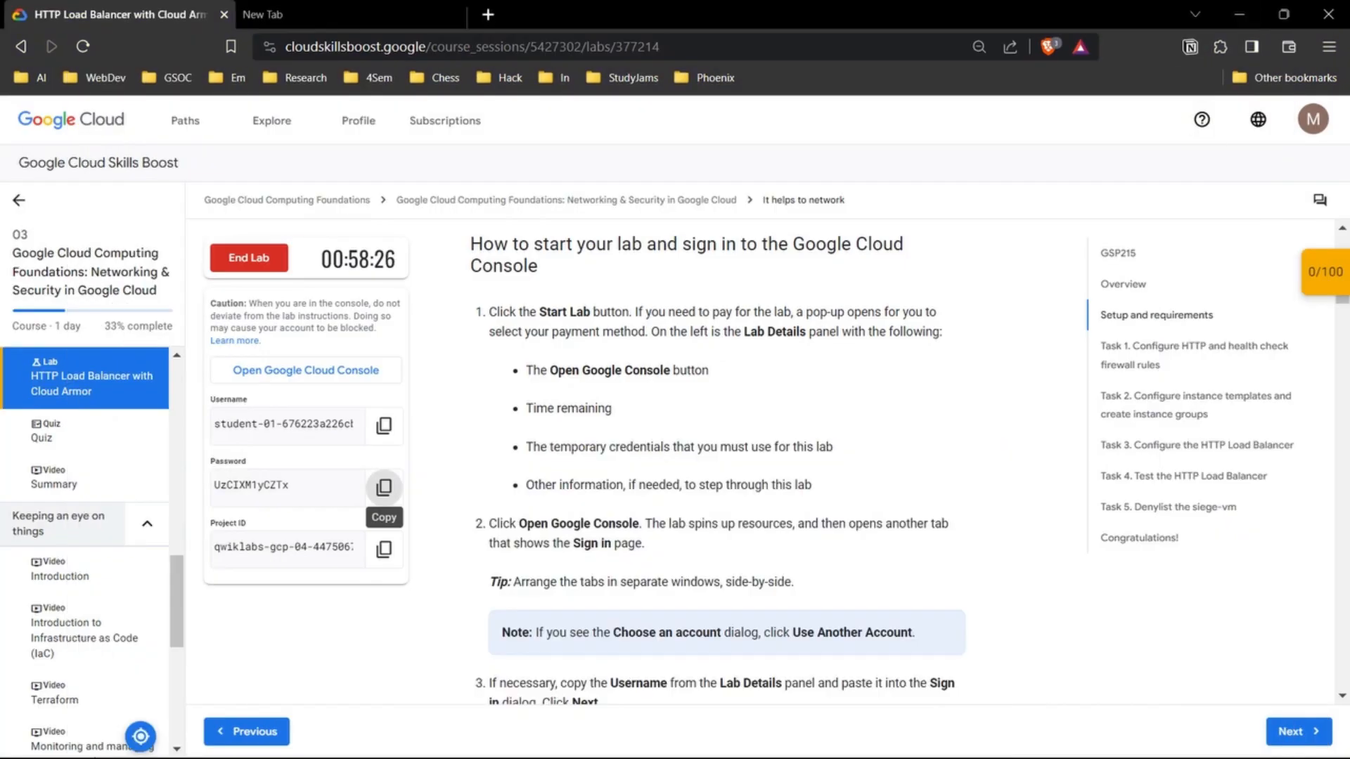
mouse_move(748, 739)
left_click(806, 643)
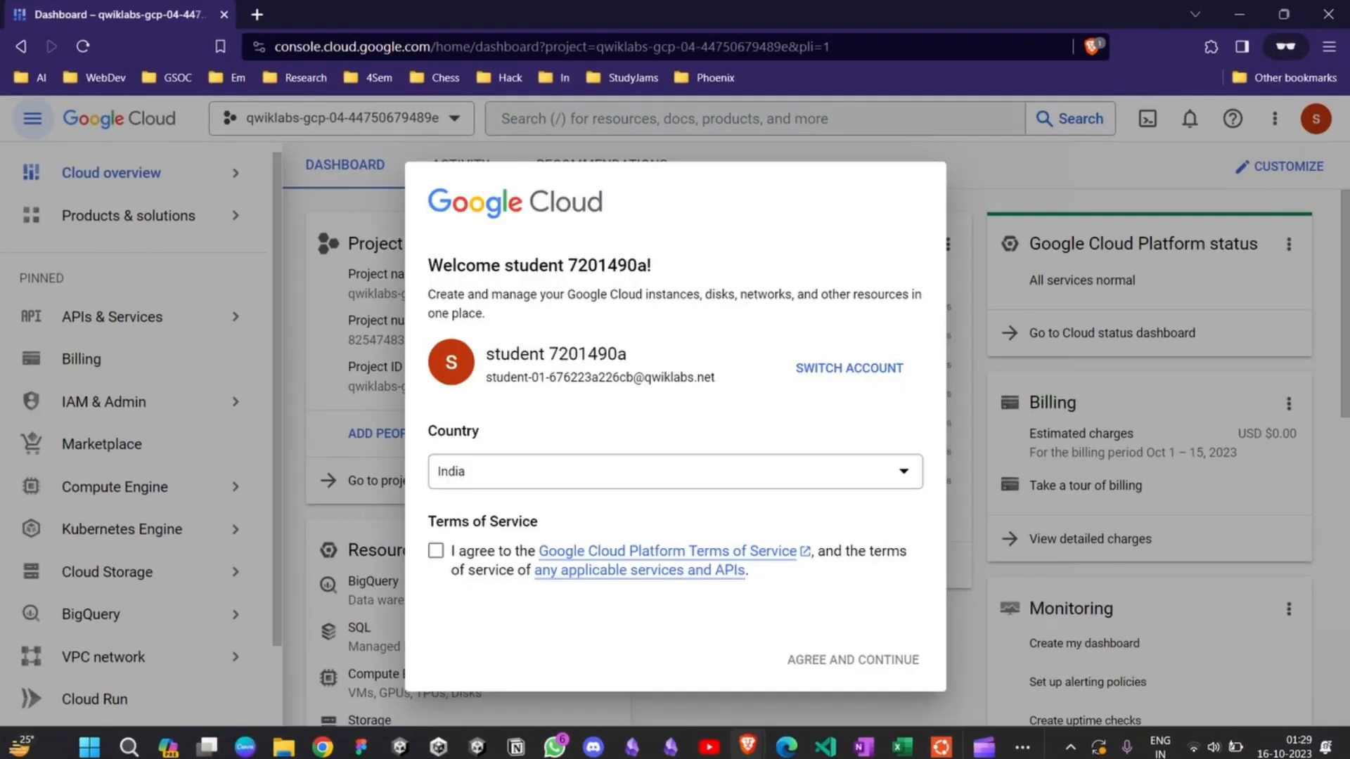
left_click(436, 550)
left_click(853, 660)
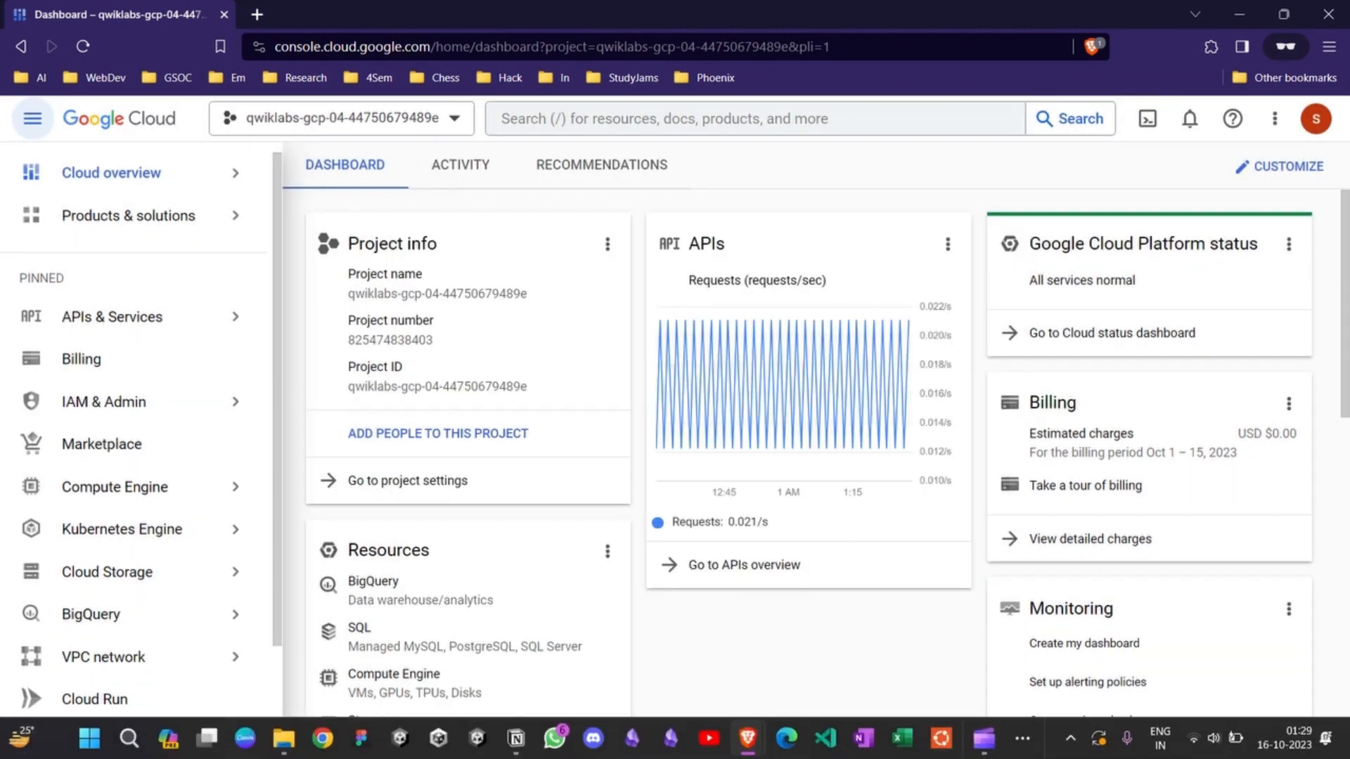
Step: Go back to the lab page and read the Task 1 instructions for configuring the HTTP firewall rule
left_click(1239, 14)
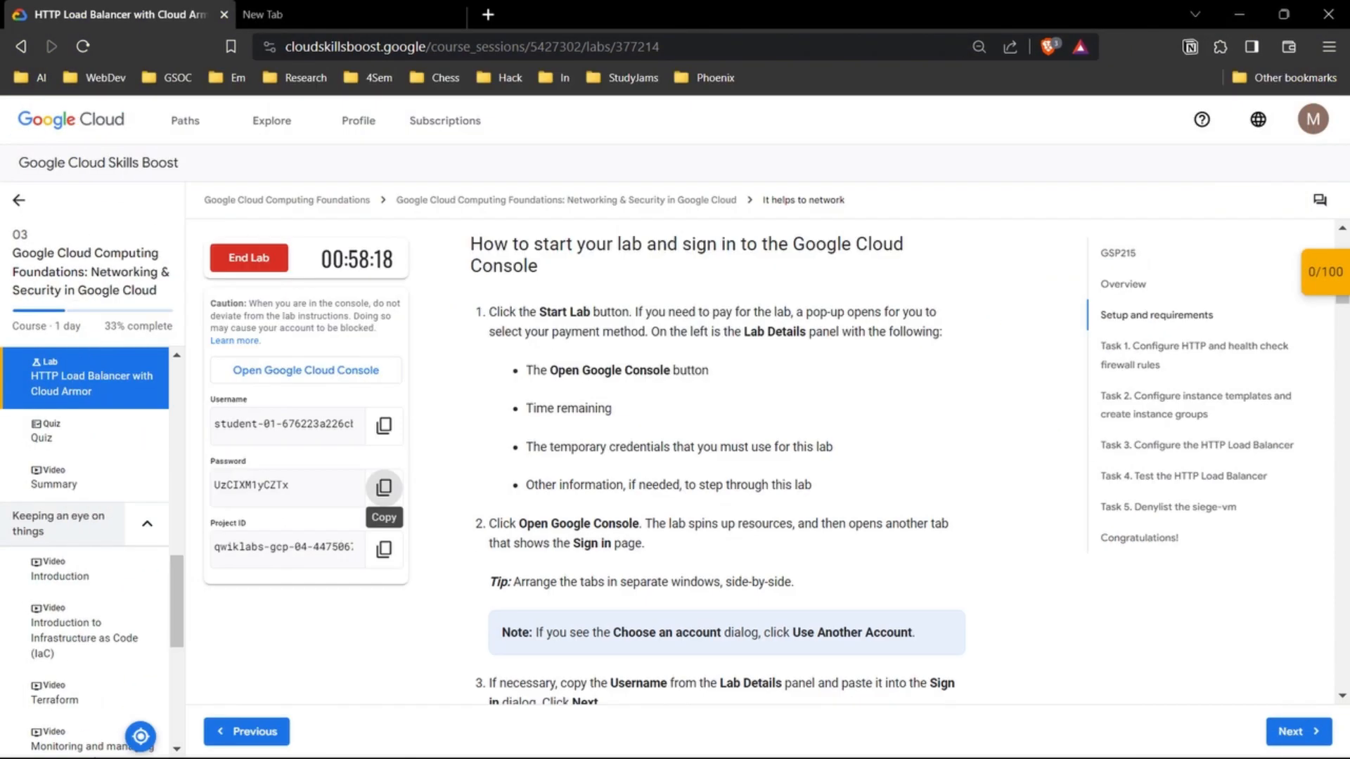
scroll(384, 487, "down", 2)
scroll(384, 488, "down", 10)
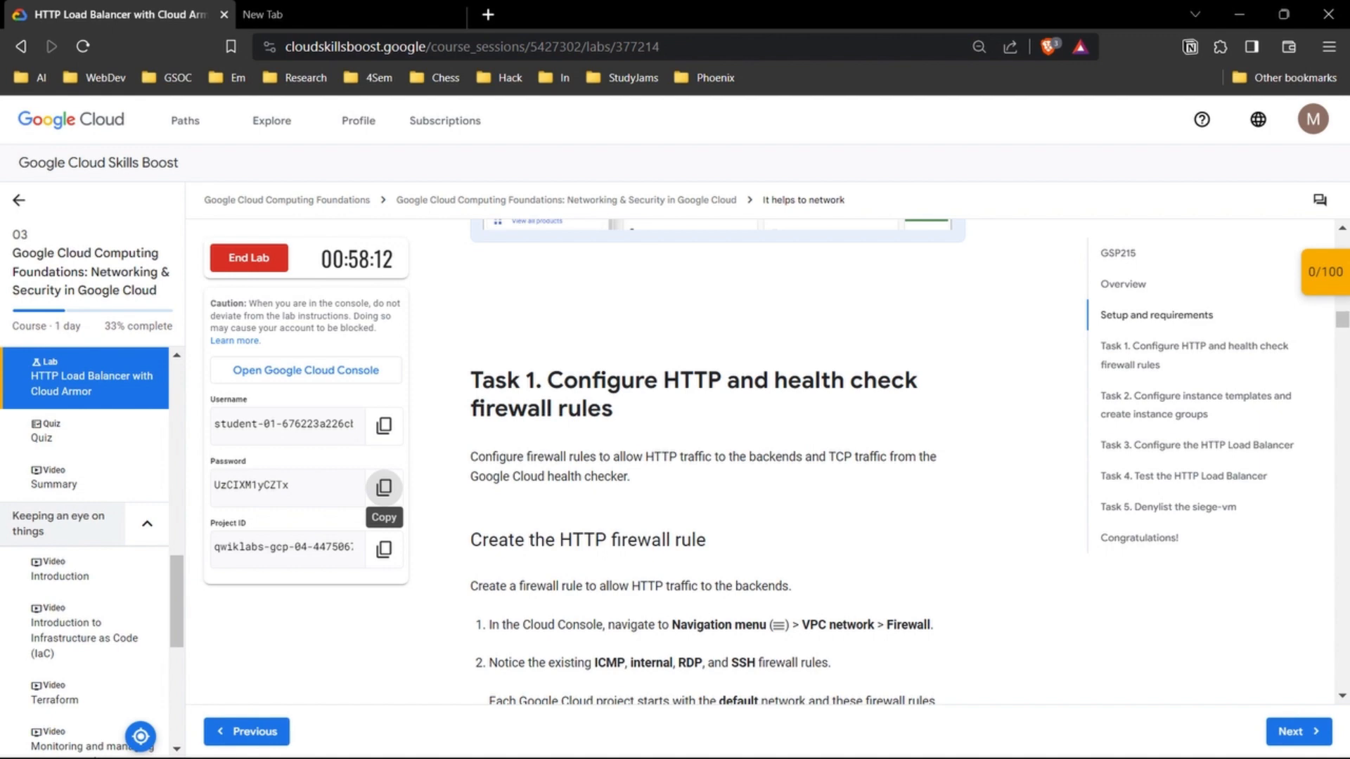
scroll(384, 487, "down", 1)
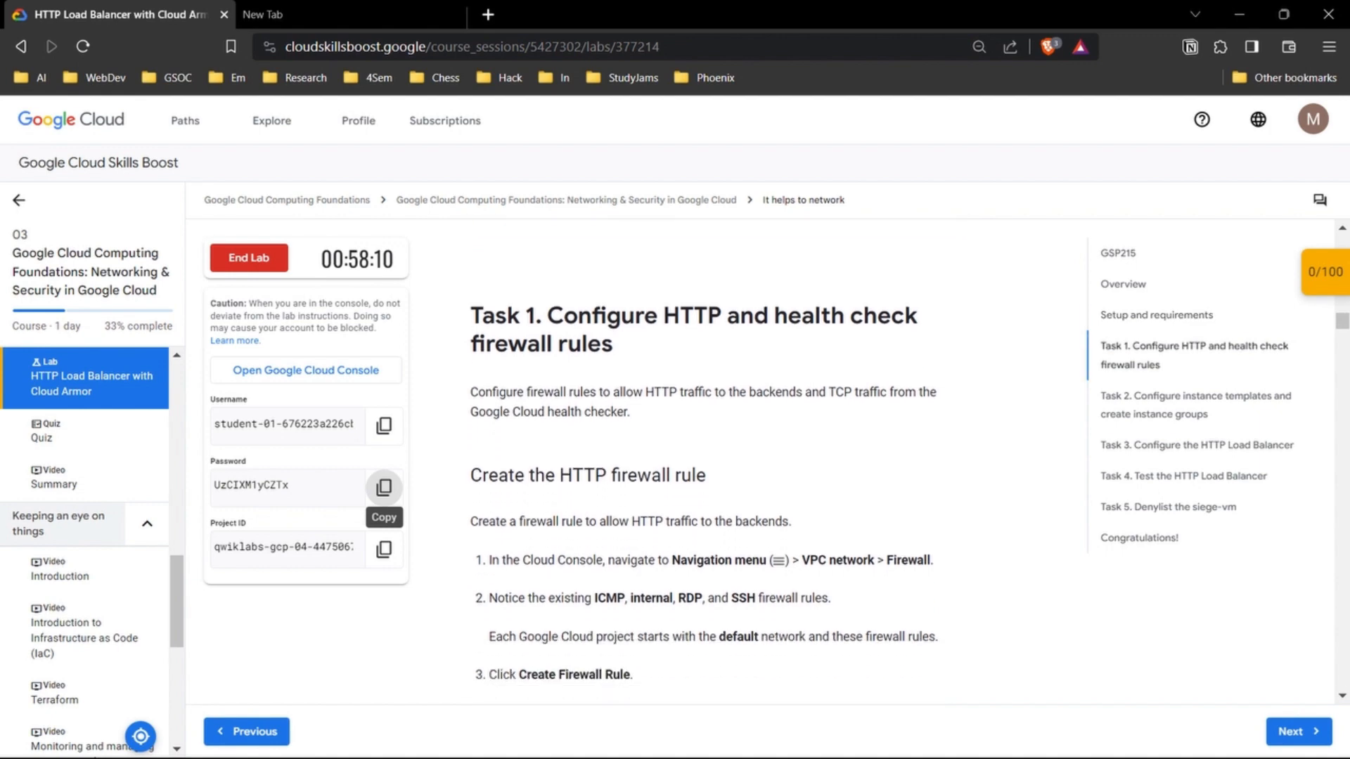
left_click_drag(615, 344, 470, 317)
left_click(470, 316)
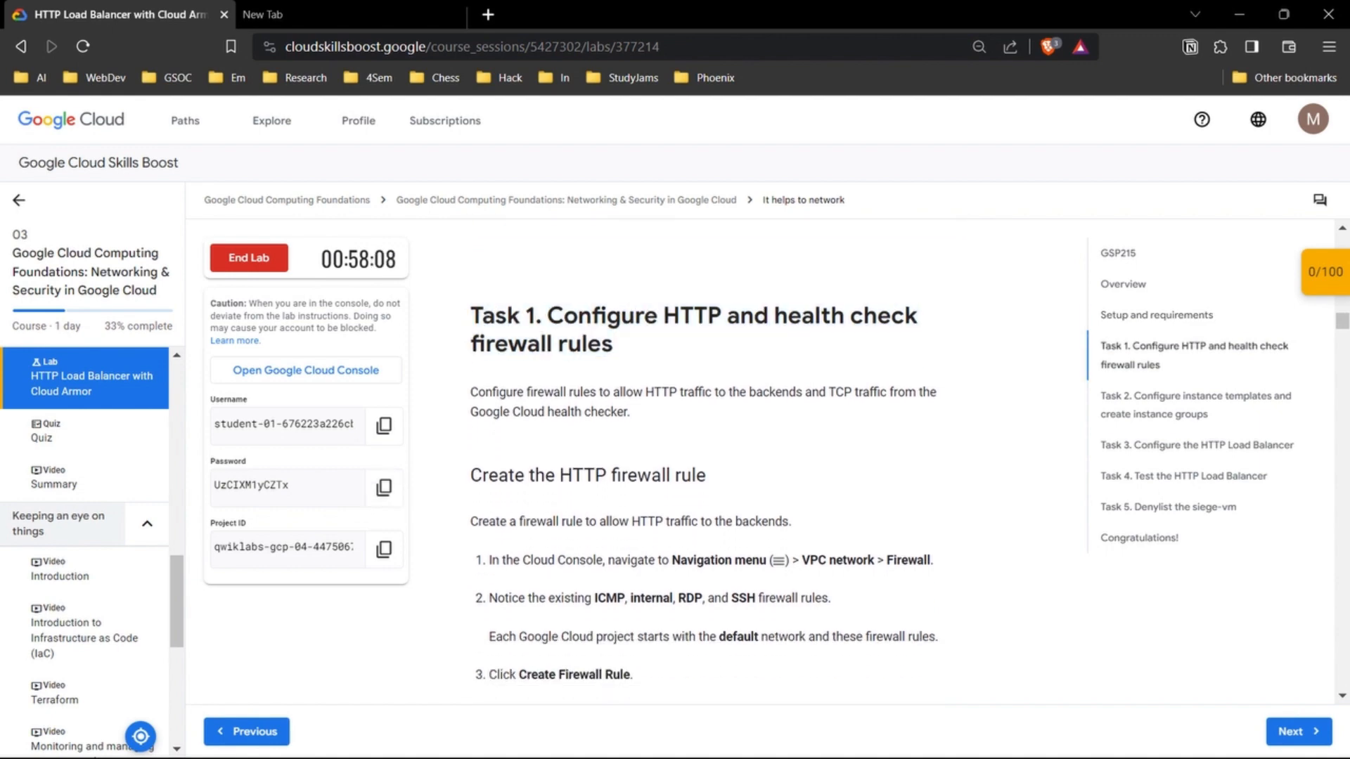
scroll(704, 457, "down", 3)
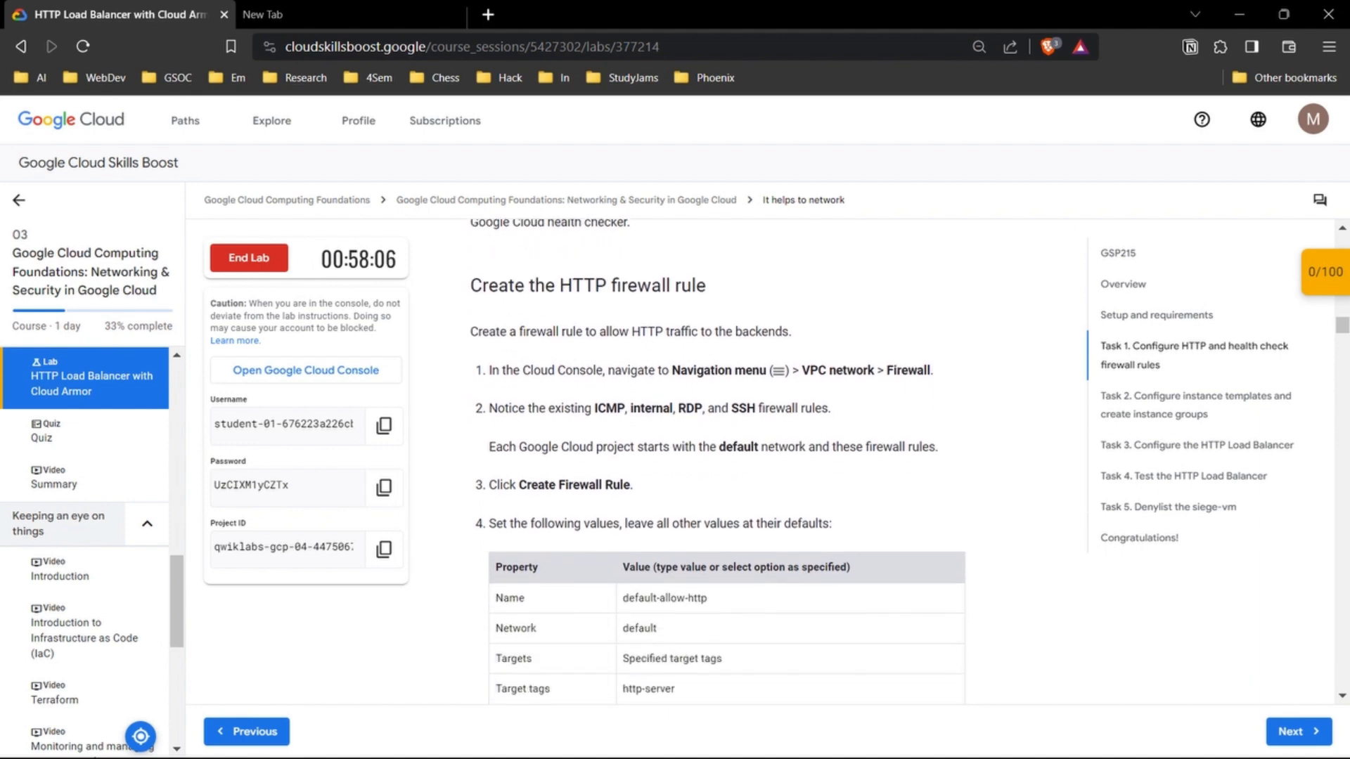
scroll(704, 457, "down", 2)
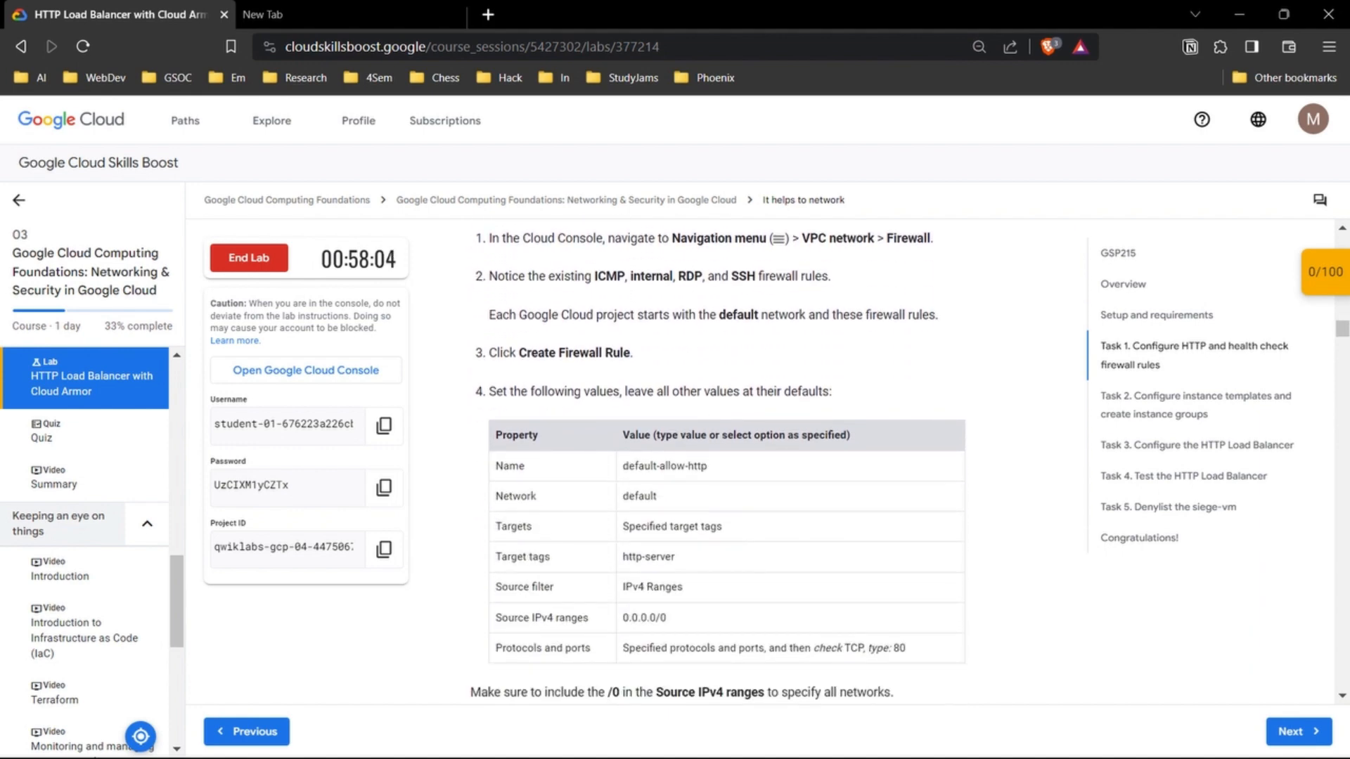
scroll(717, 464, "down", 1)
scroll(717, 464, "up", 3)
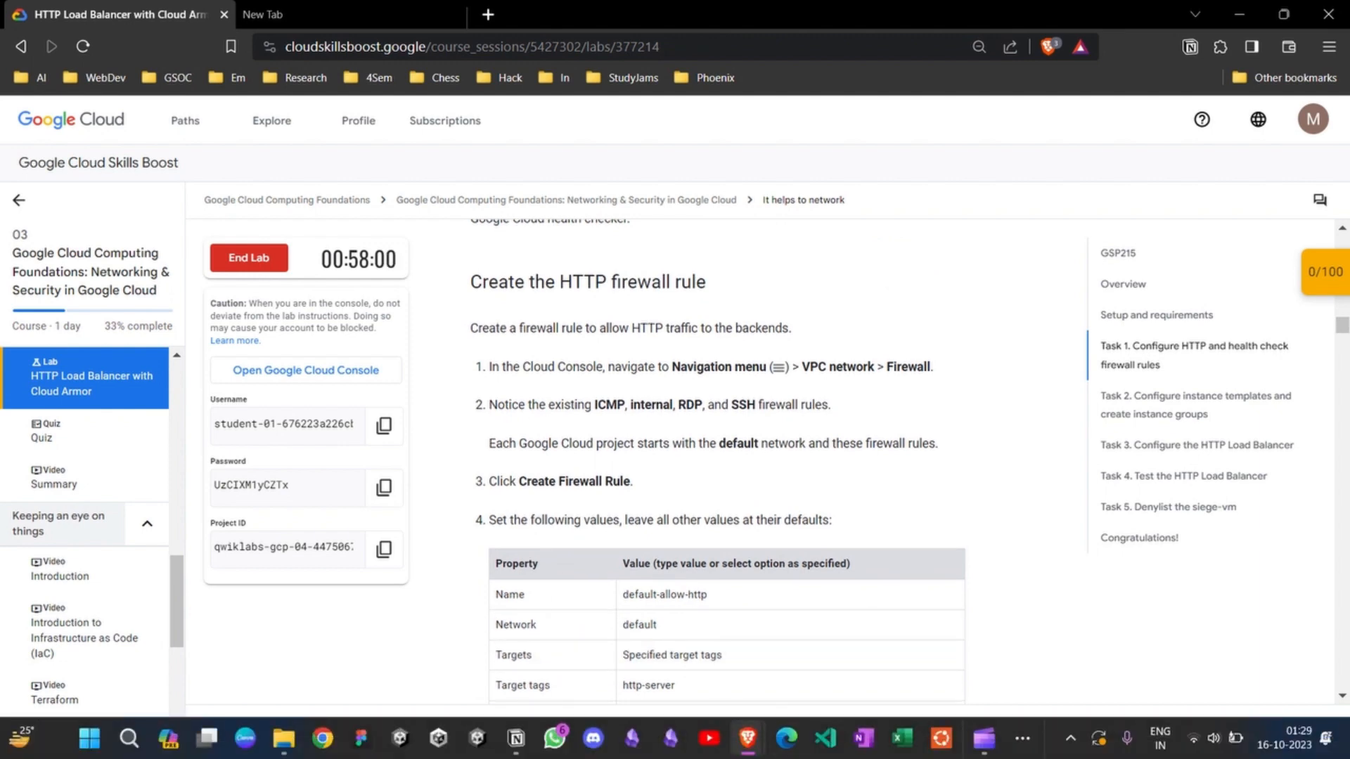
Step: Open the VPC network's Firewall page in the Google Cloud console and close the Learn tutorial pane
mouse_move(747, 749)
left_click(847, 647)
scroll(127, 422, "down", 2)
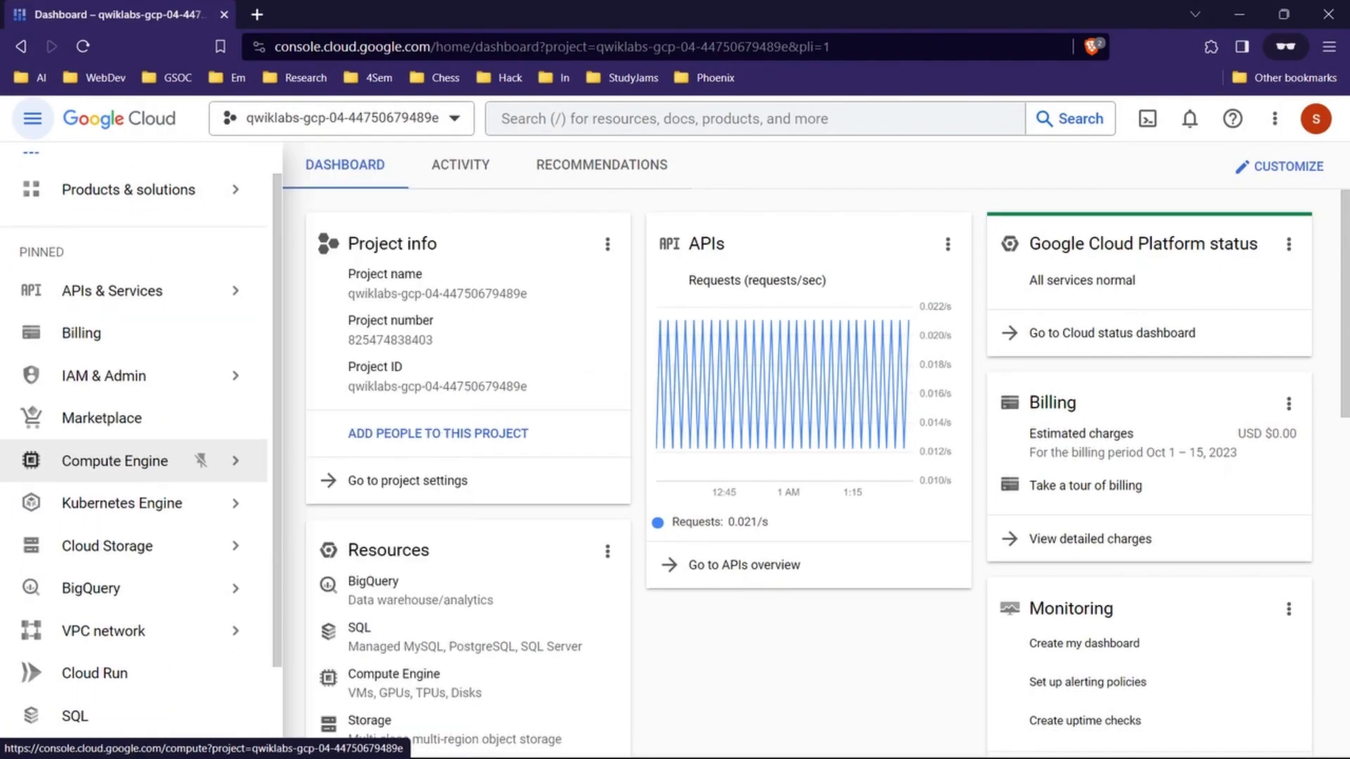
mouse_move(127, 520)
left_click(292, 354)
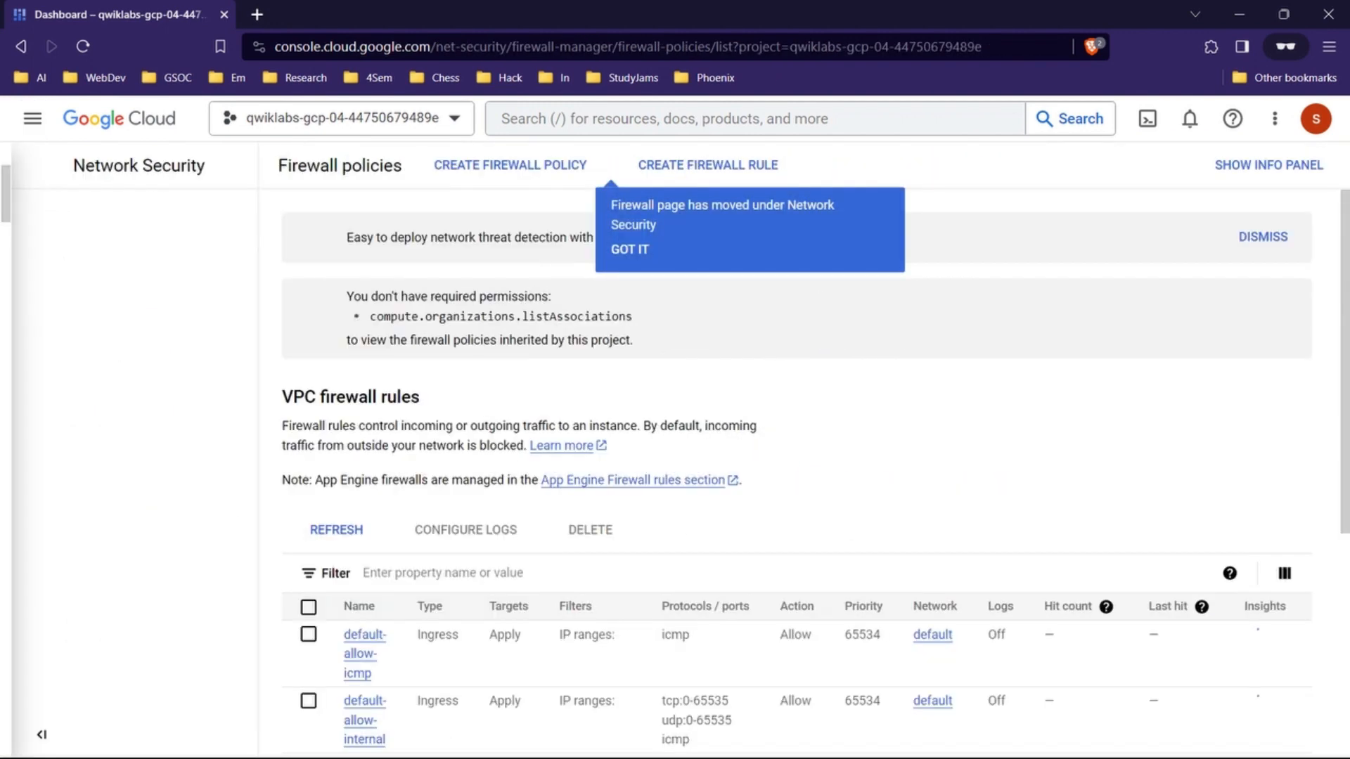
left_click(604, 205)
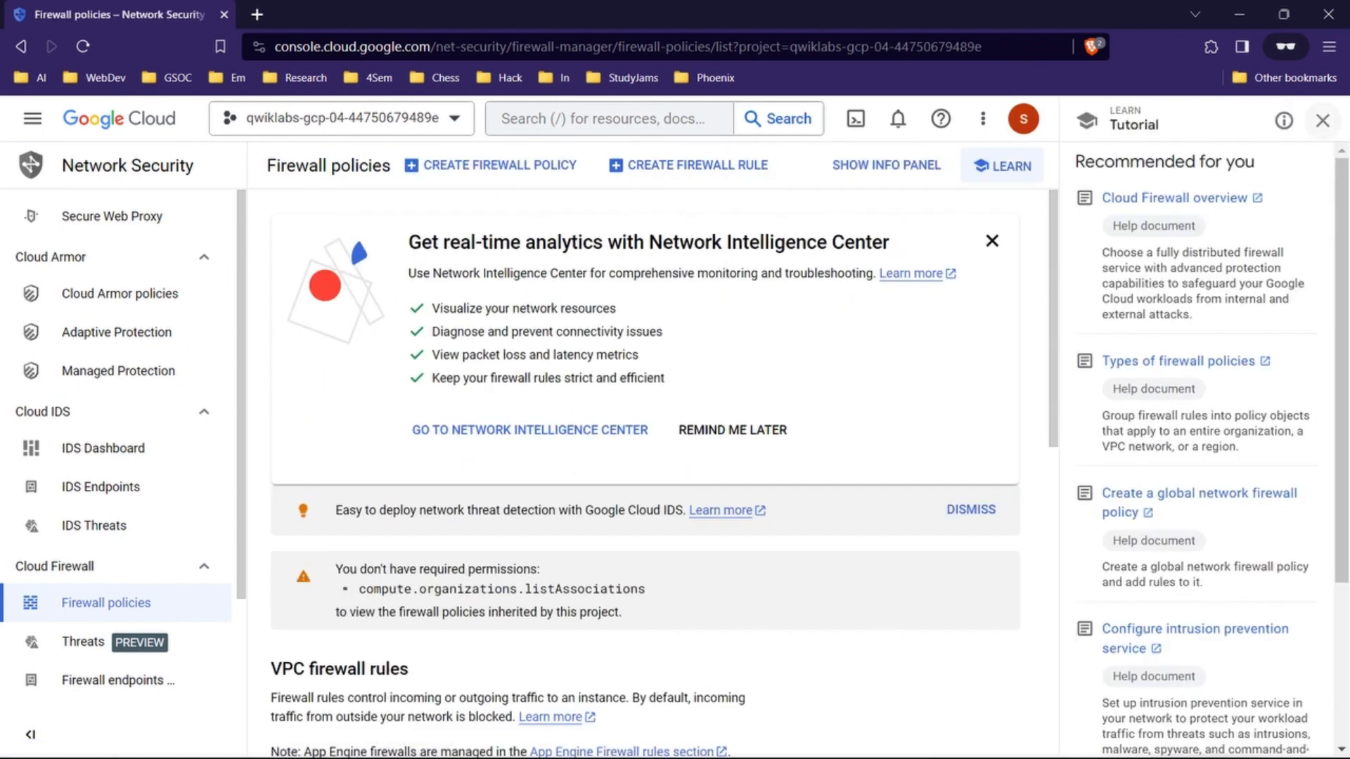
left_click(1323, 120)
Step: Return to the lab page and review the existing firewall rules note and the property values for the HTTP firewall rule
key("alt+Tab")
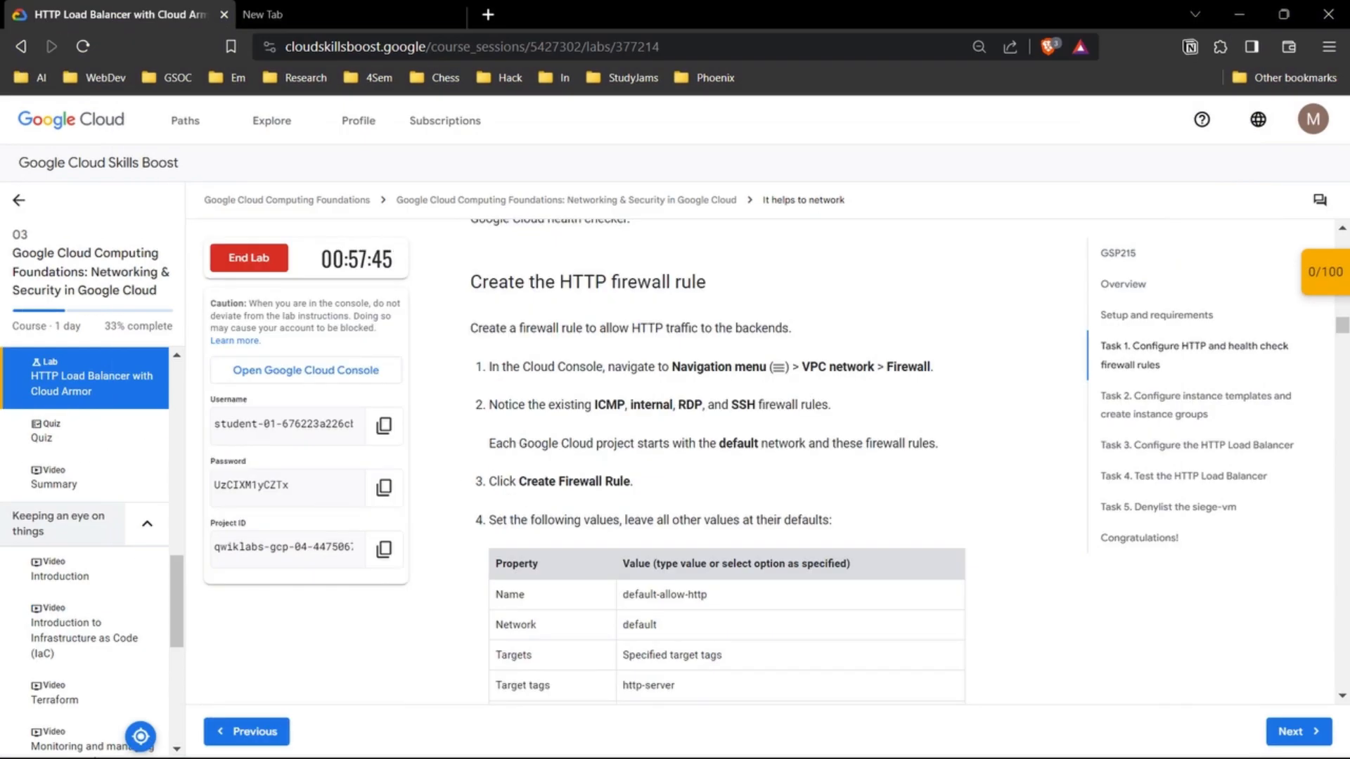
scroll(718, 457, "down", 2)
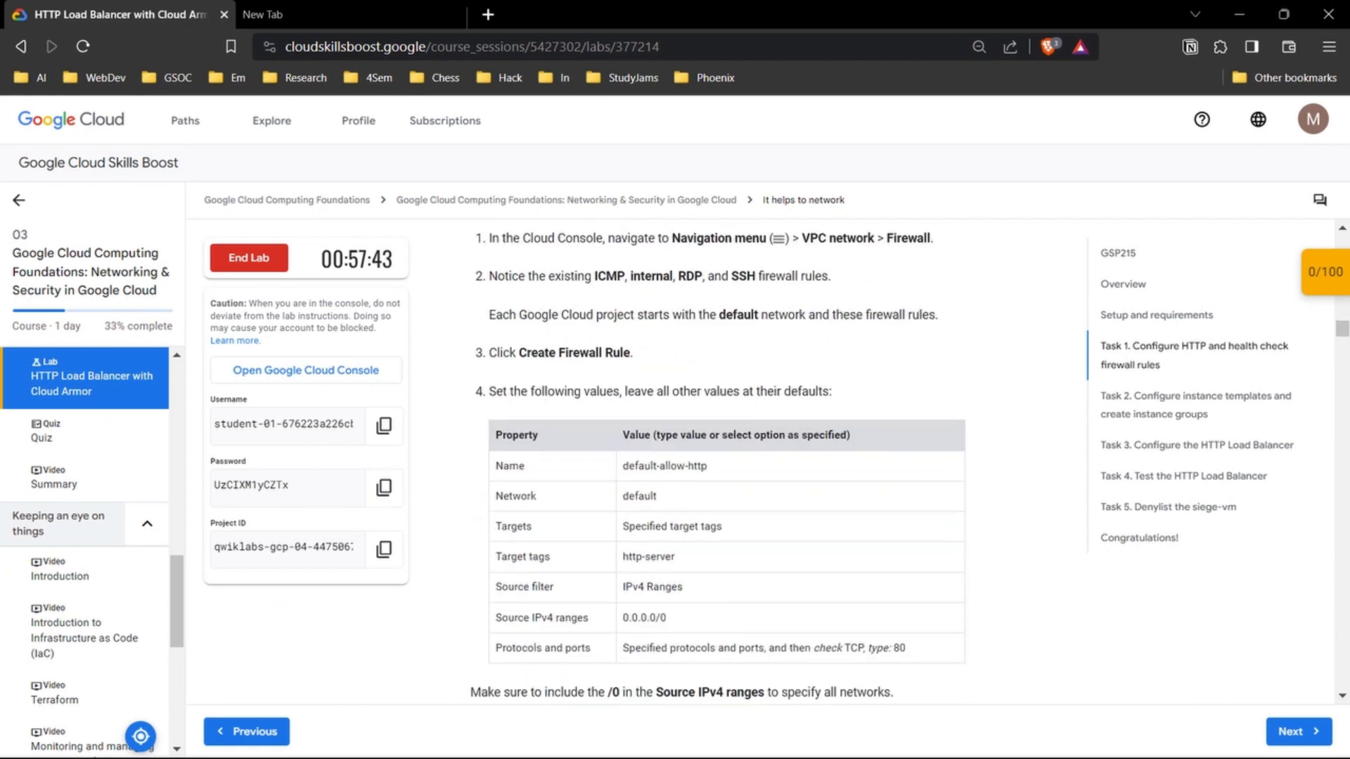
left_click_drag(597, 277, 829, 277)
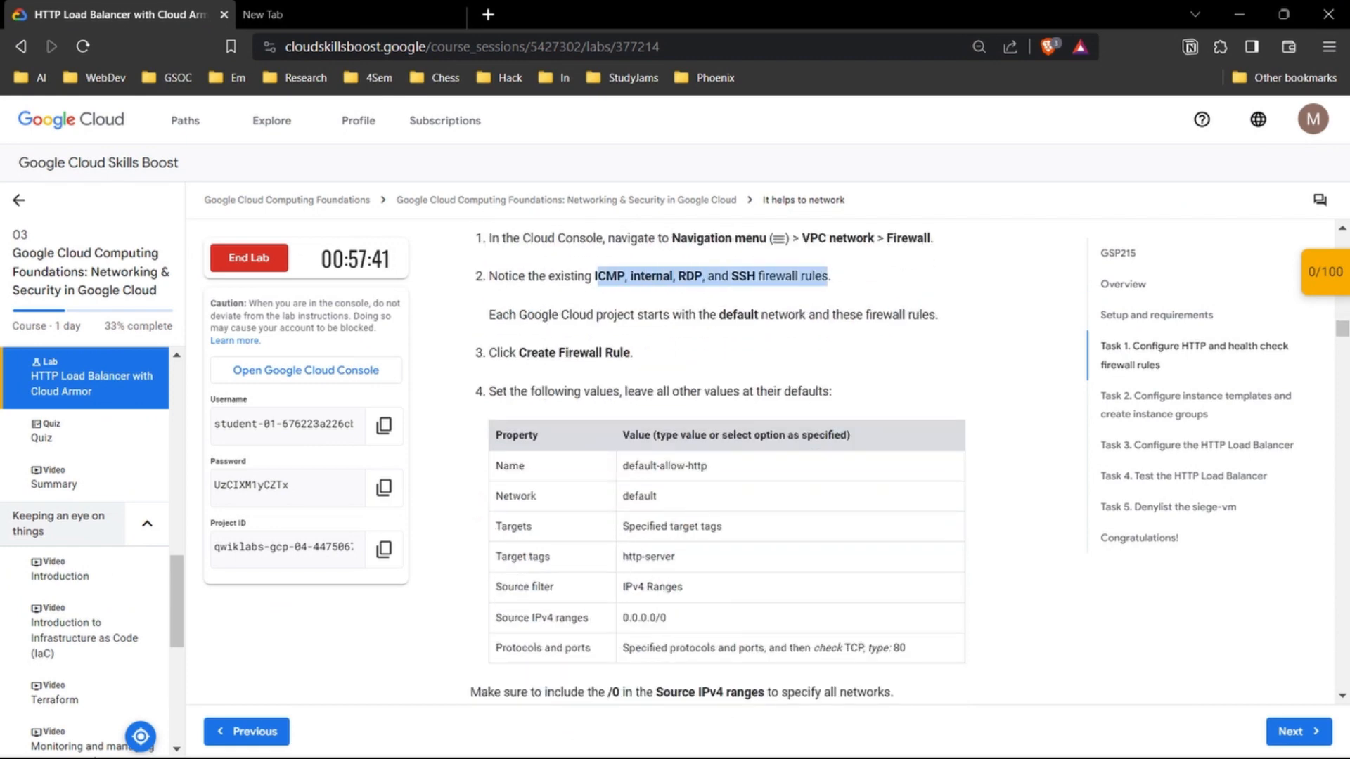
left_click(829, 276)
left_click_drag(488, 315, 937, 314)
left_click(937, 314)
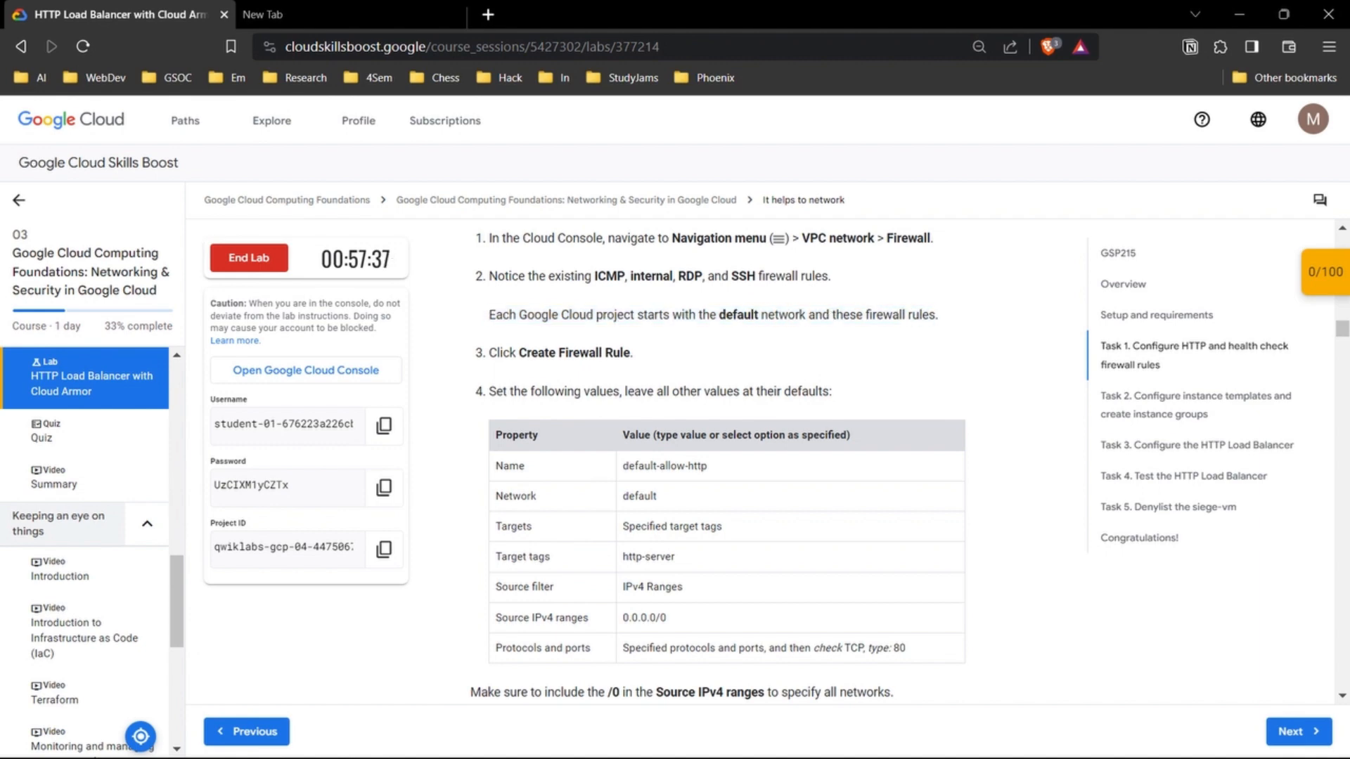
left_click_drag(519, 353, 633, 352)
left_click(632, 352)
scroll(717, 457, "down", 2)
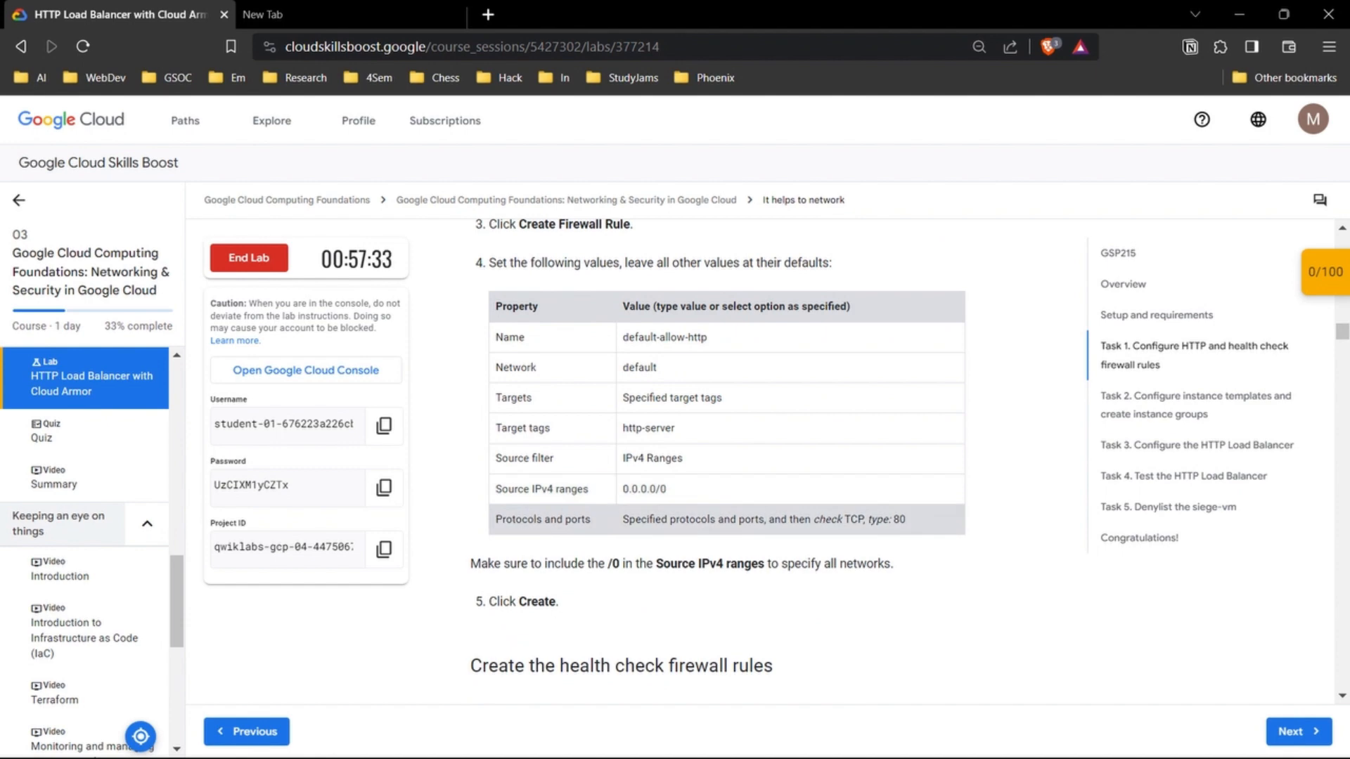
Step: Copy the rule name from the lab table and start a new firewall rule in the console named default-allow-http
left_click_drag(707, 337, 637, 338)
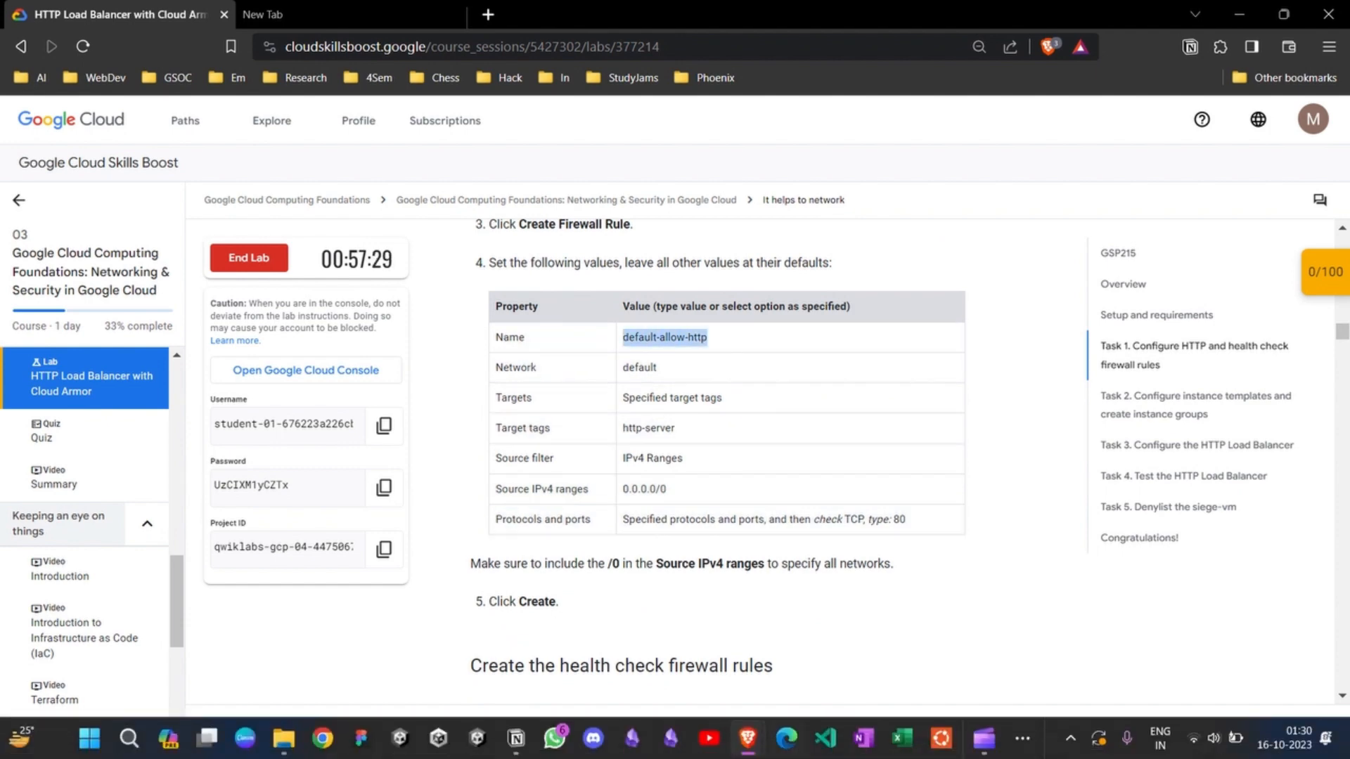
mouse_move(748, 738)
left_click(855, 619)
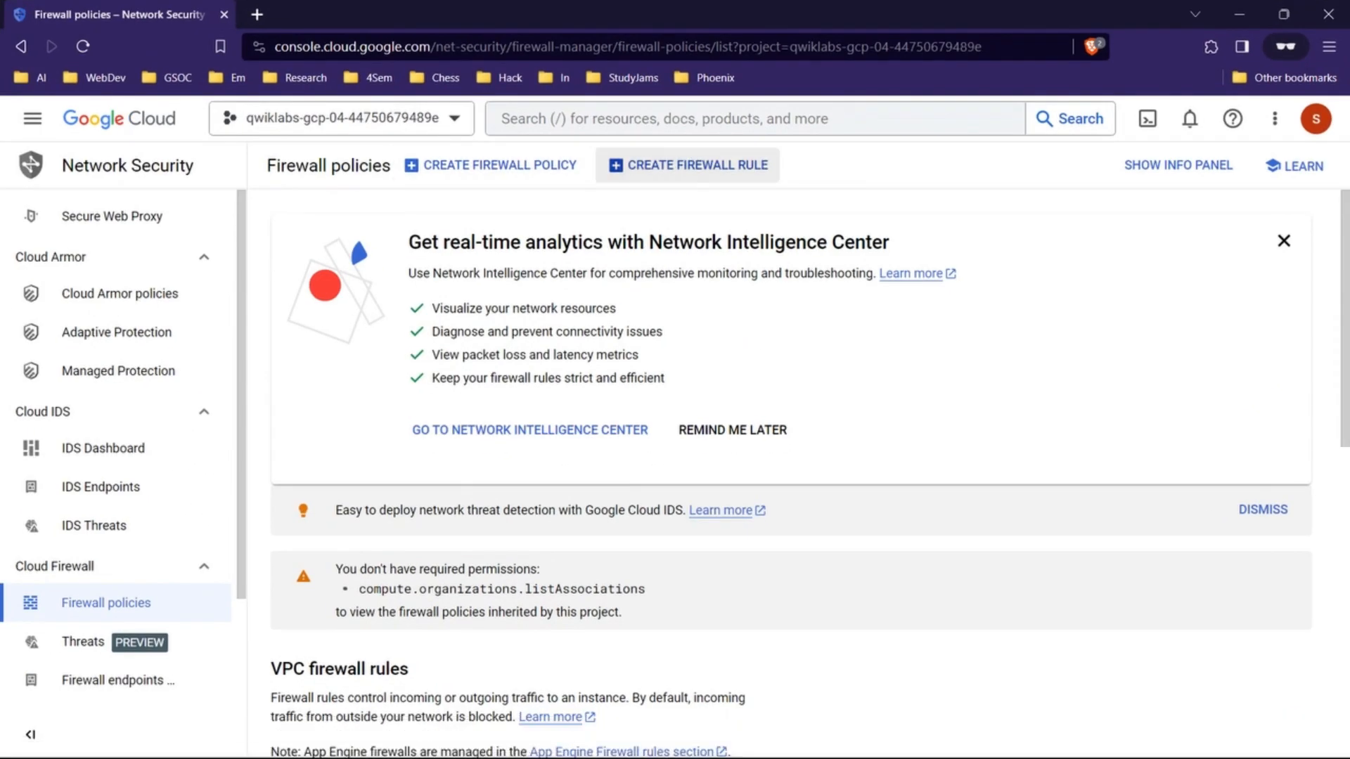
left_click(688, 165)
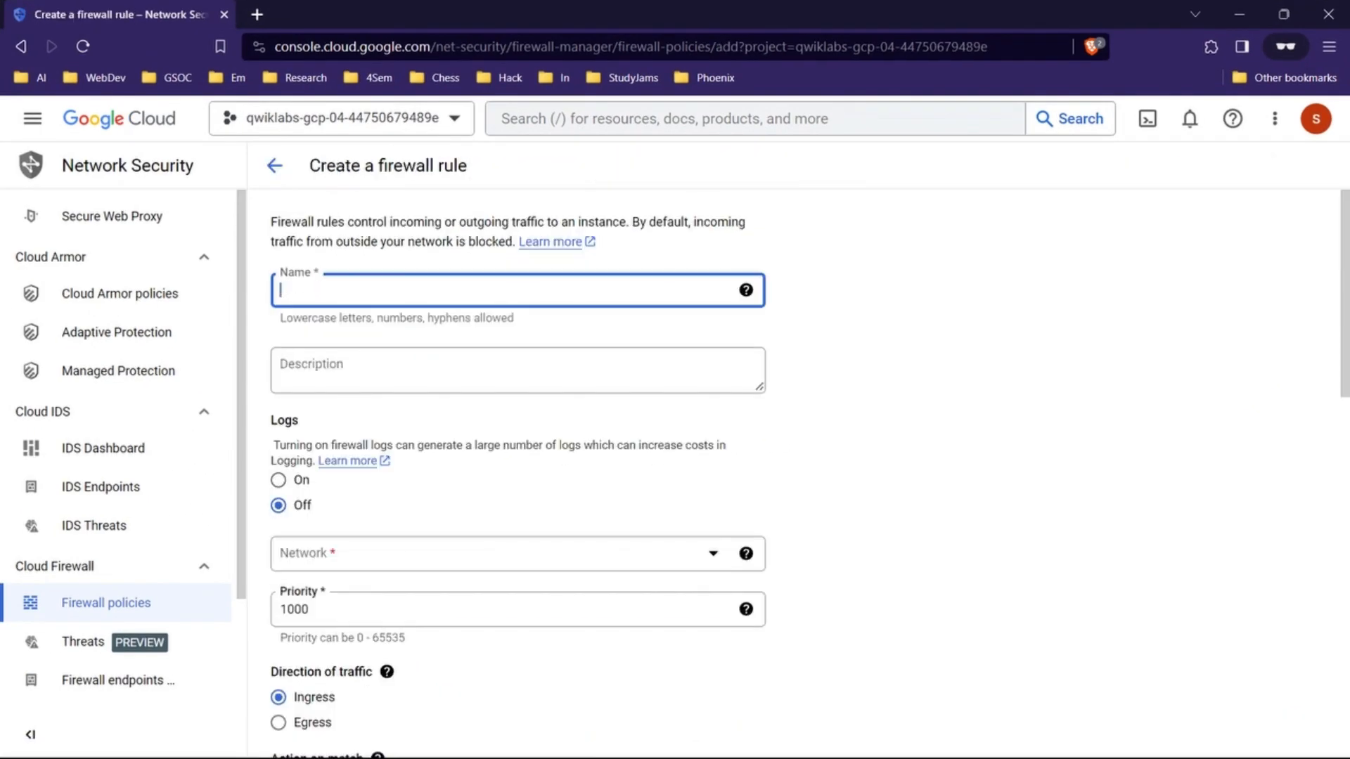
type("default-allow-http")
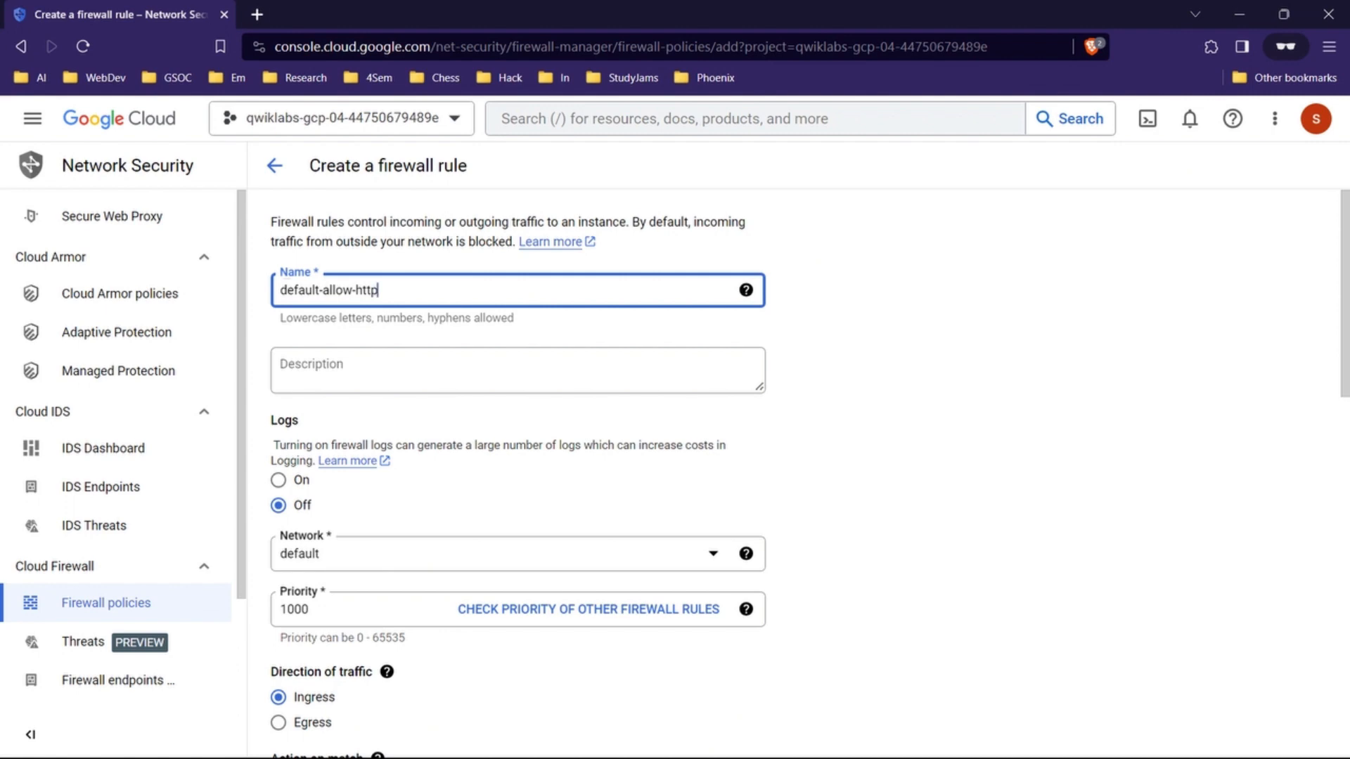
scroll(518, 457, "down", 2)
scroll(518, 457, "down", 4)
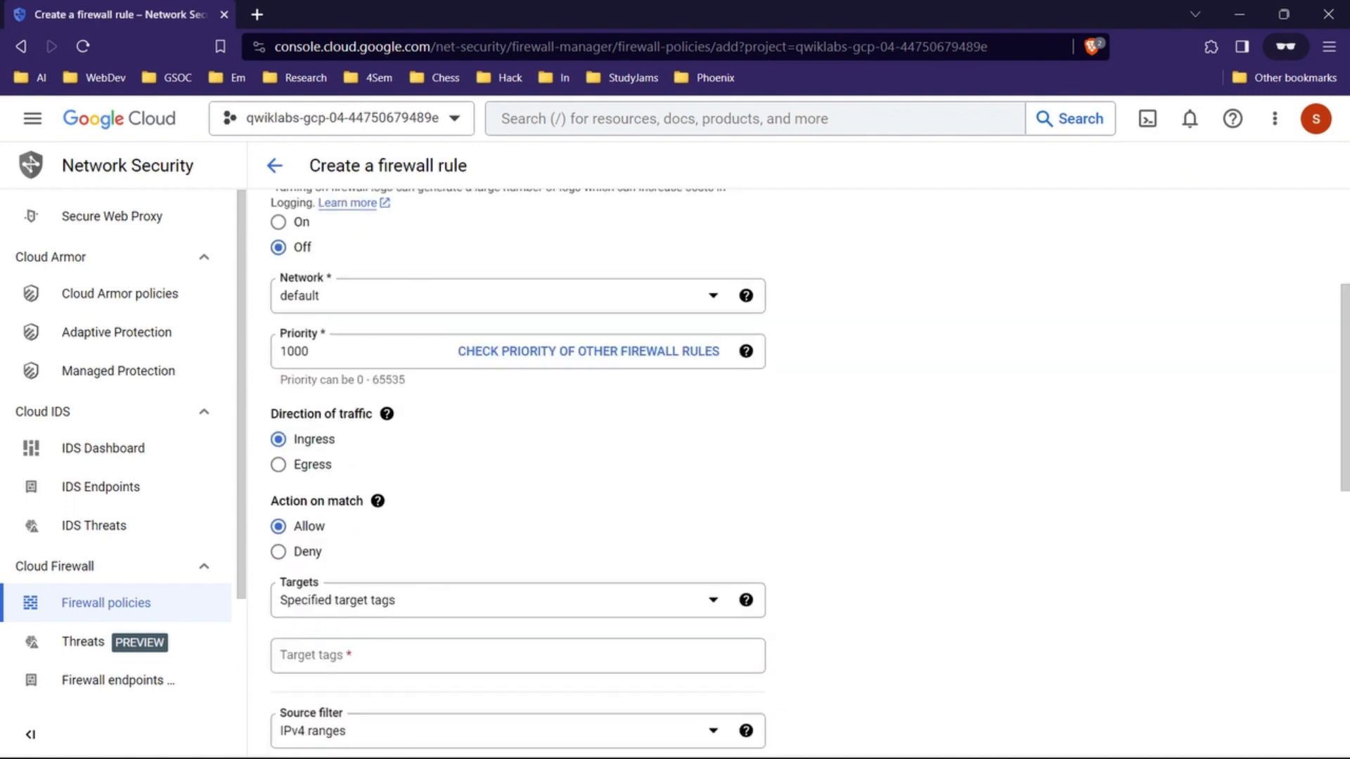
Step: Copy the target tag from the lab's value table and enter http-server as the firewall rule's target tag in the console
scroll(518, 457, "down", 1)
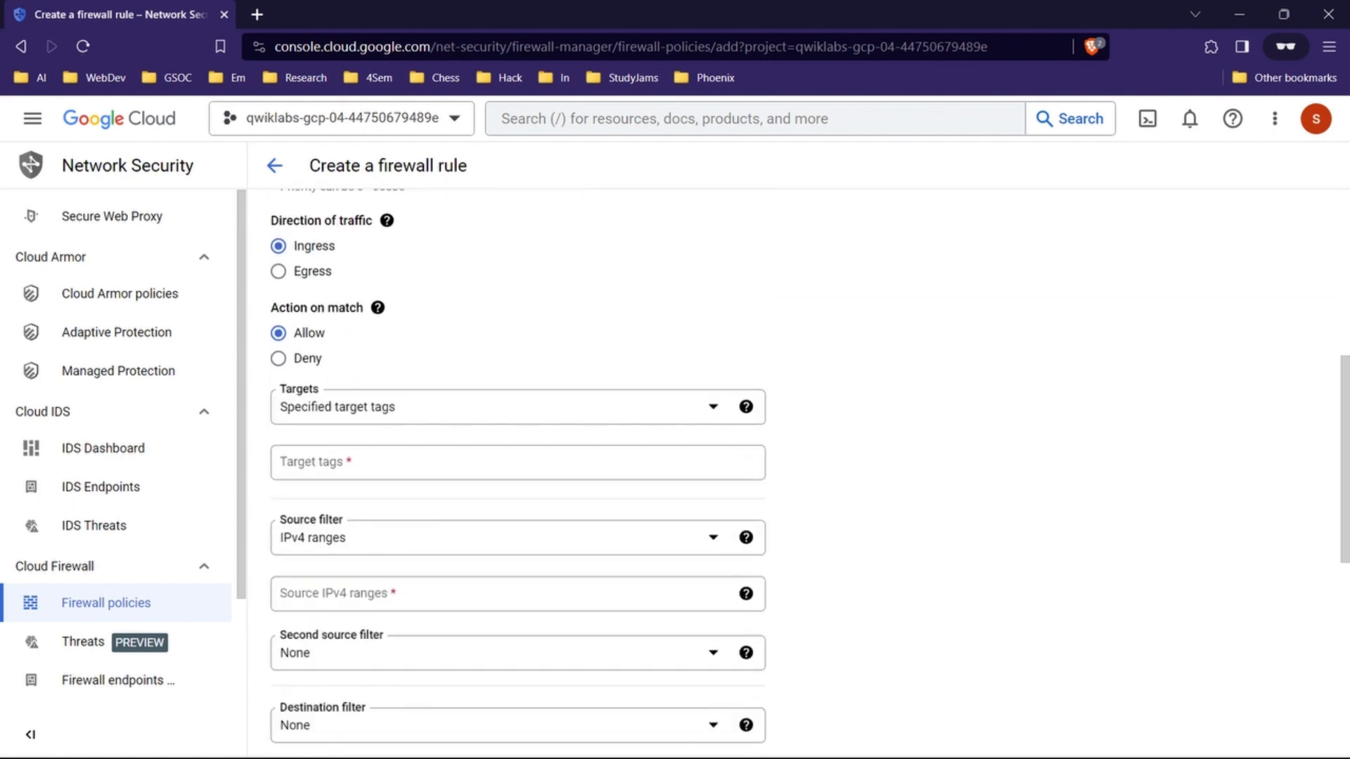
key("alt+Tab")
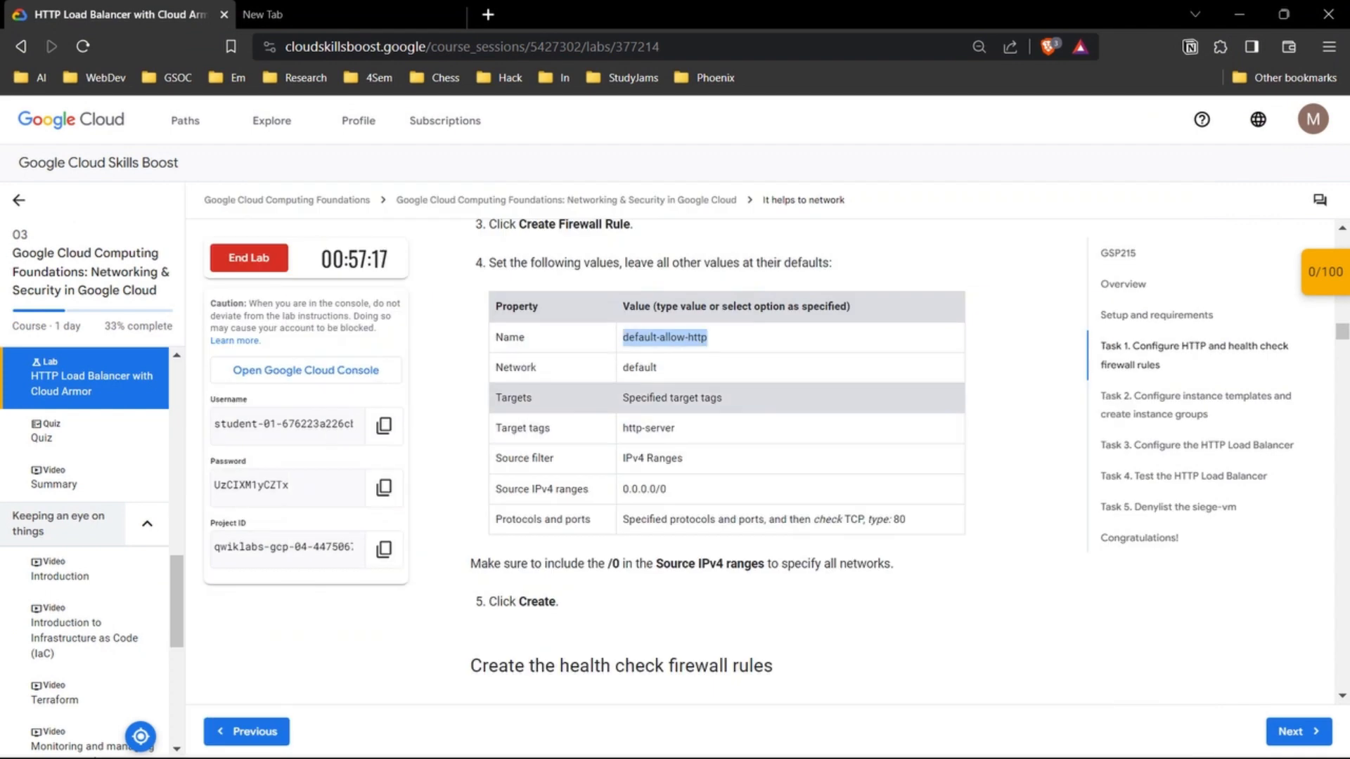
left_click_drag(635, 398, 724, 398)
left_click_drag(629, 428, 678, 428)
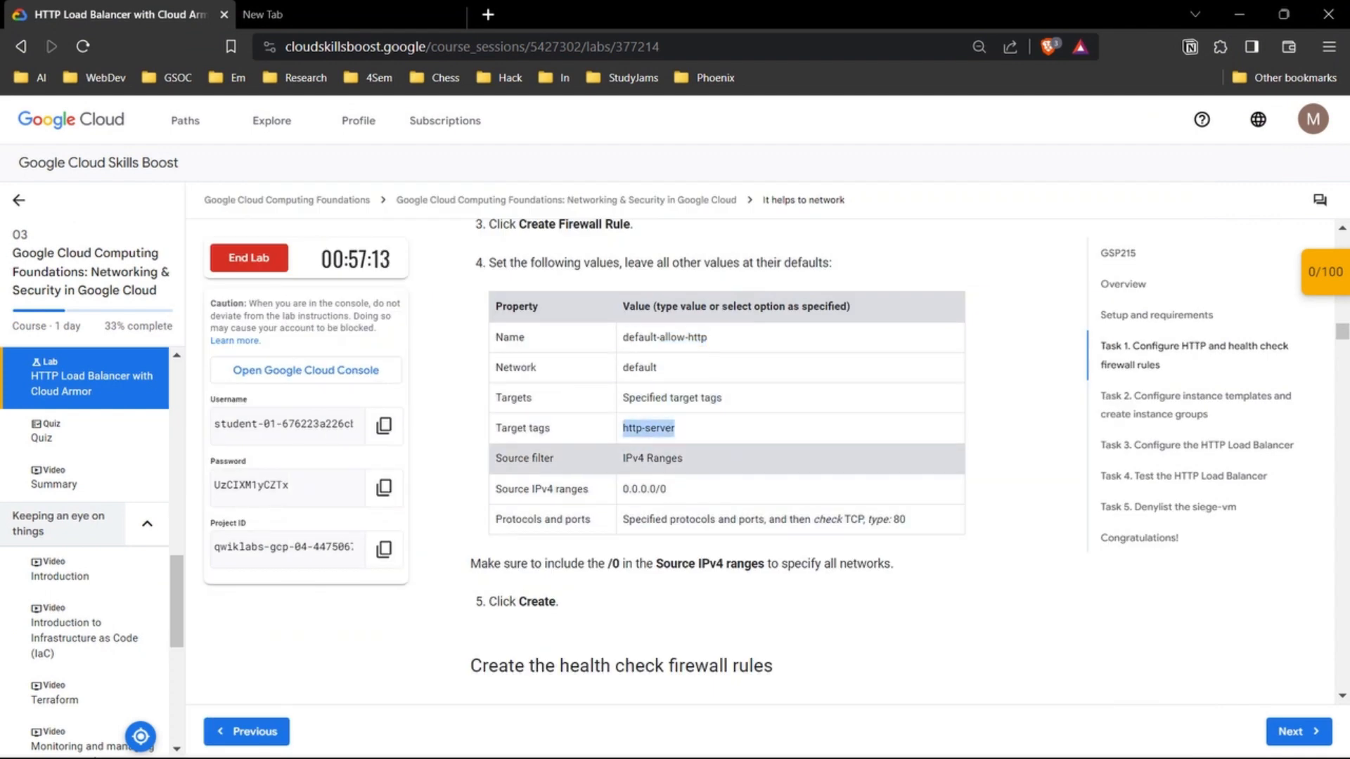
mouse_move(748, 738)
left_click(837, 647)
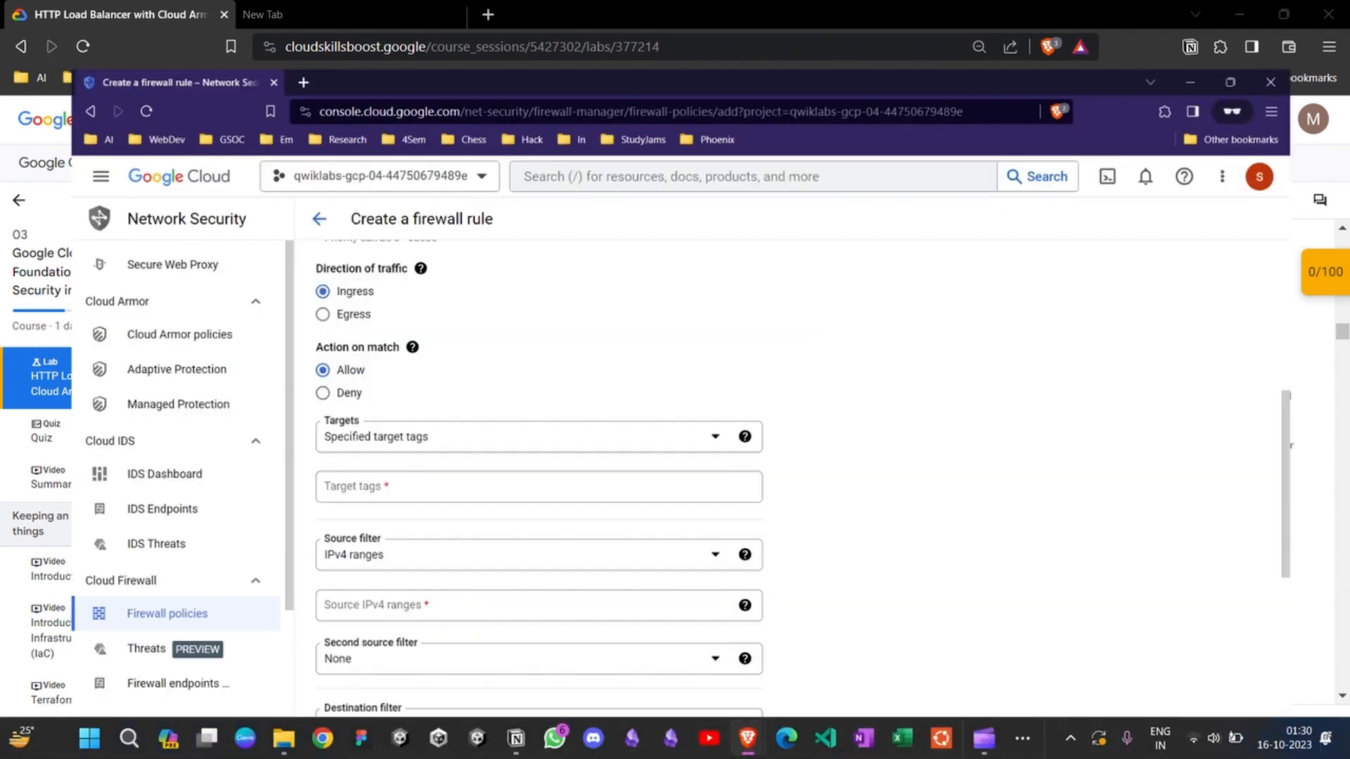
scroll(809, 478, "down", 2)
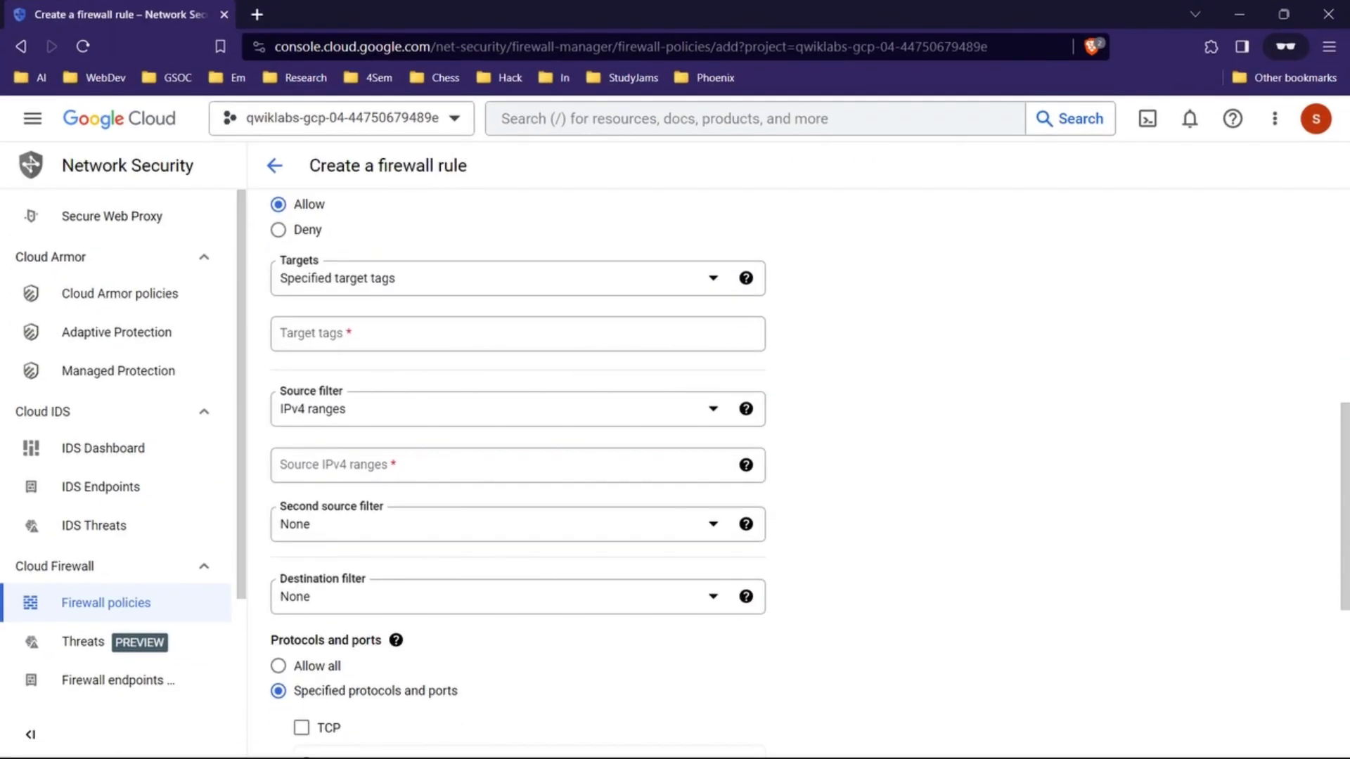
left_click(506, 465)
left_click(506, 334)
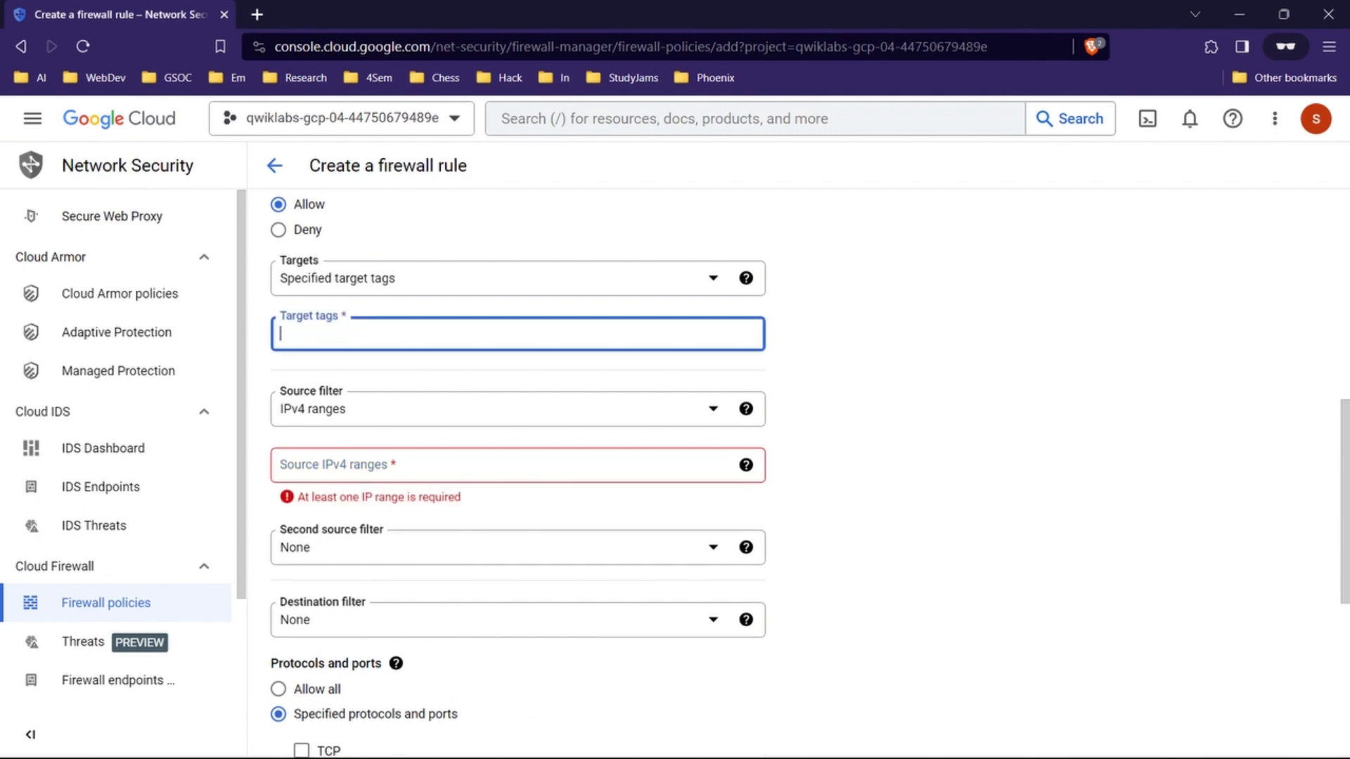
type("http-server")
left_click(506, 465)
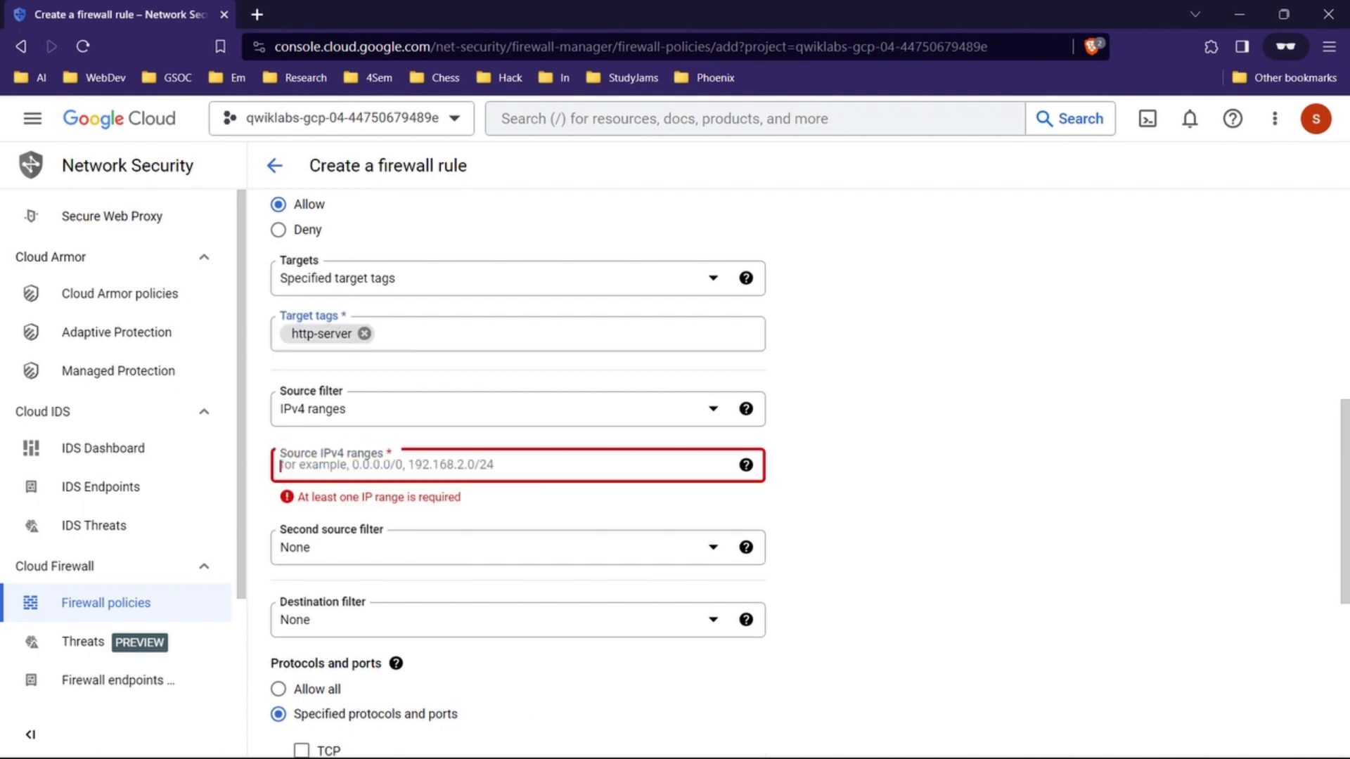
Step: Copy the source range from the lab table and set the firewall rule's source IPv4 ranges to 0.0.0.0/0
left_click(1239, 14)
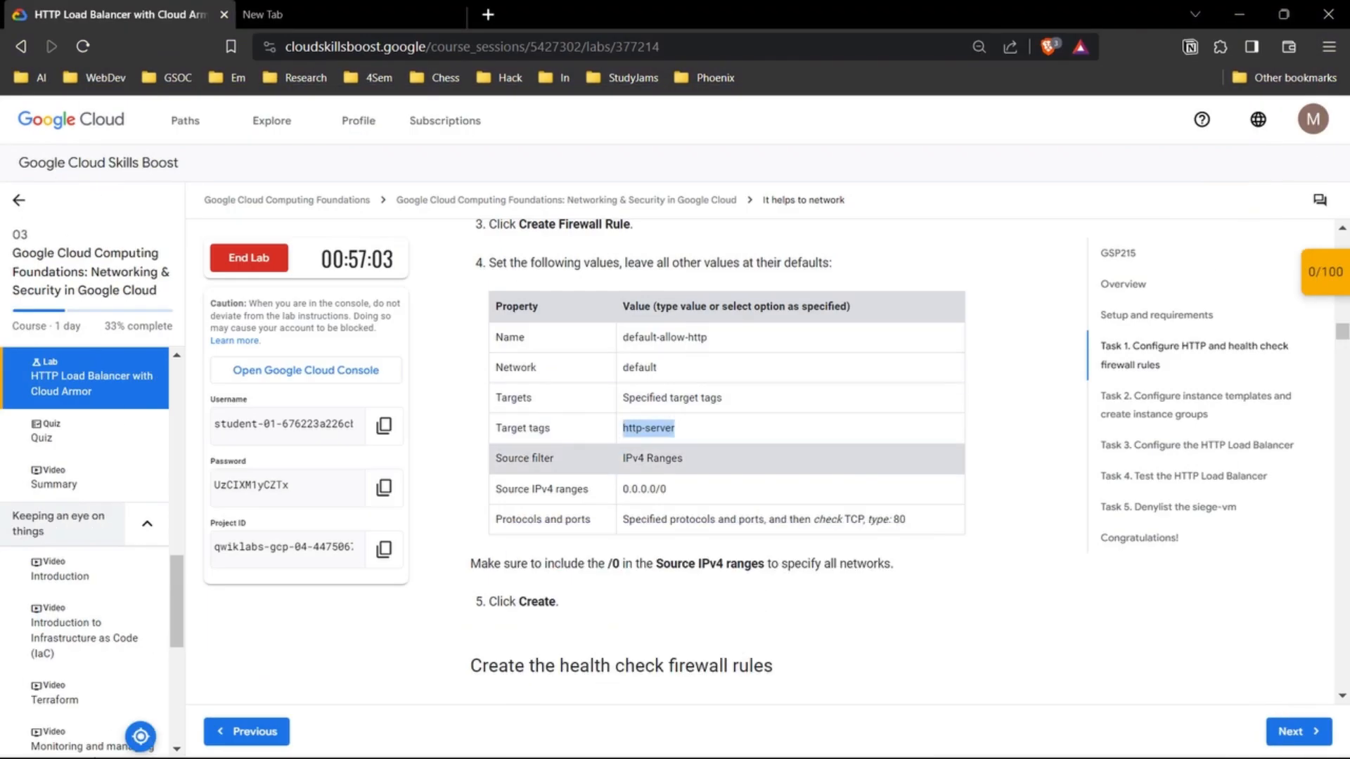
left_click_drag(632, 488, 666, 489)
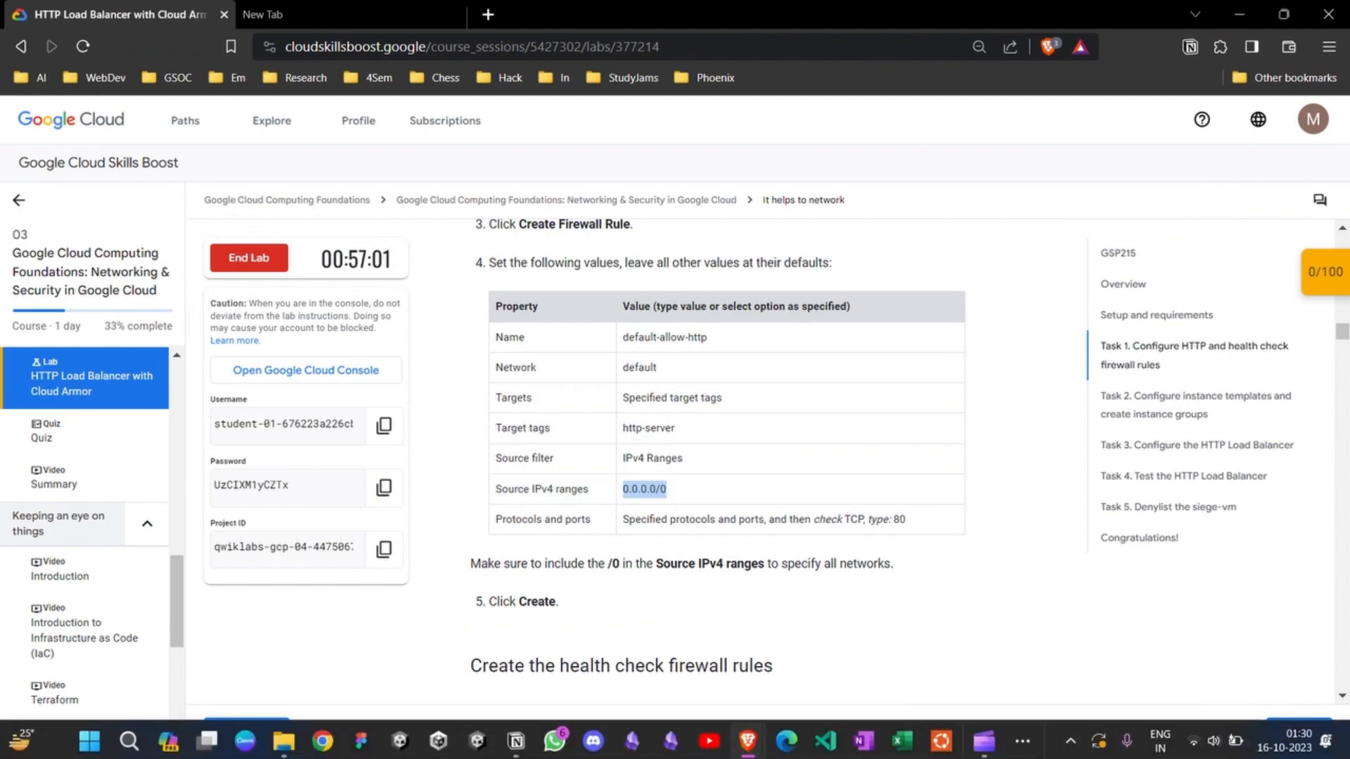
mouse_move(748, 738)
left_click(823, 610)
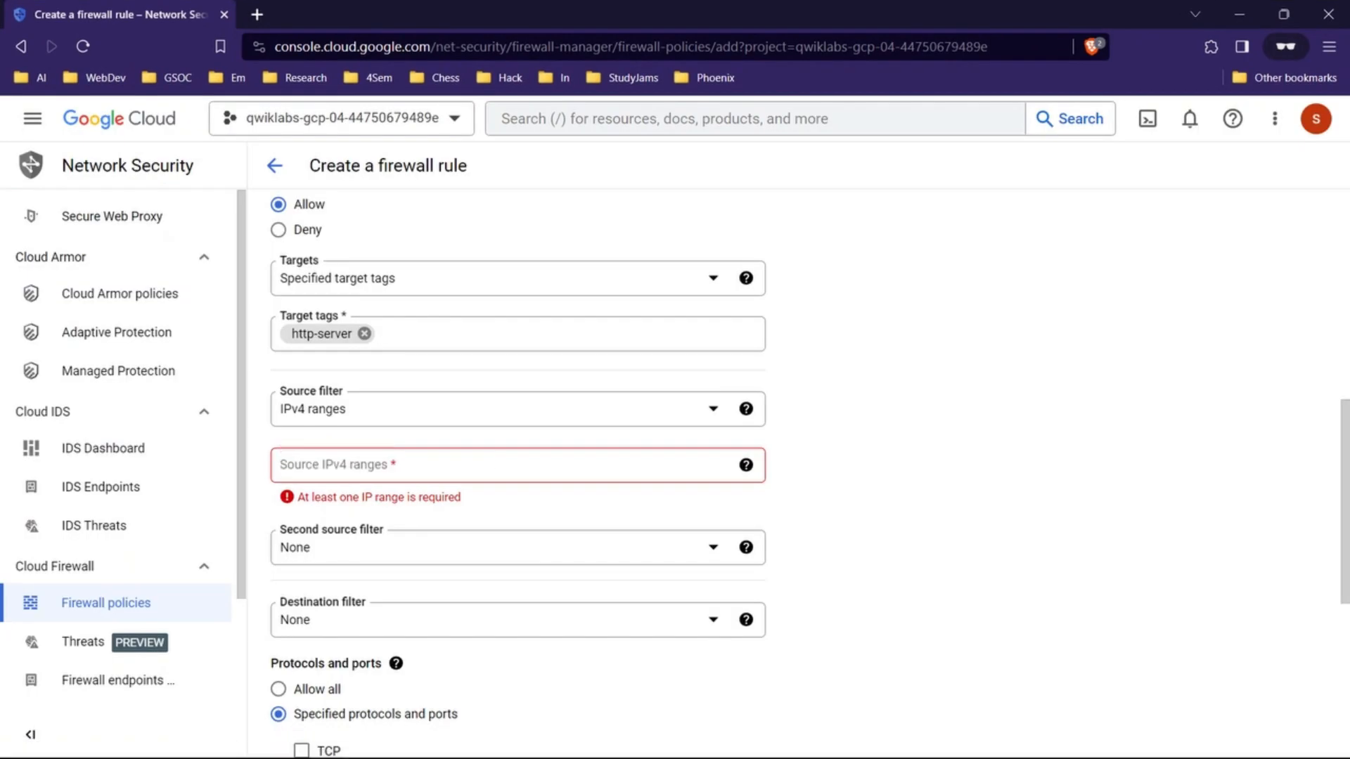
left_click(506, 464)
type("0.0.0.0/0")
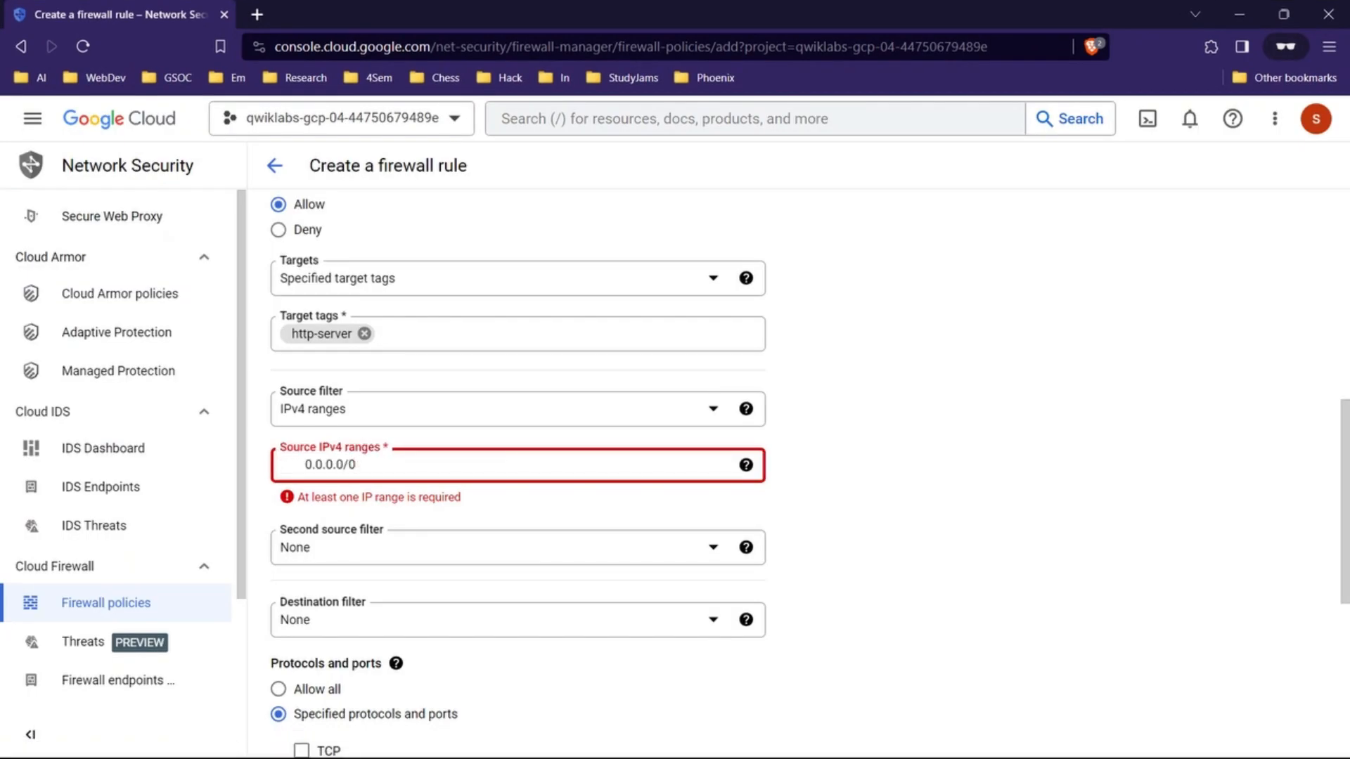
key("BackSpace")
key("Return")
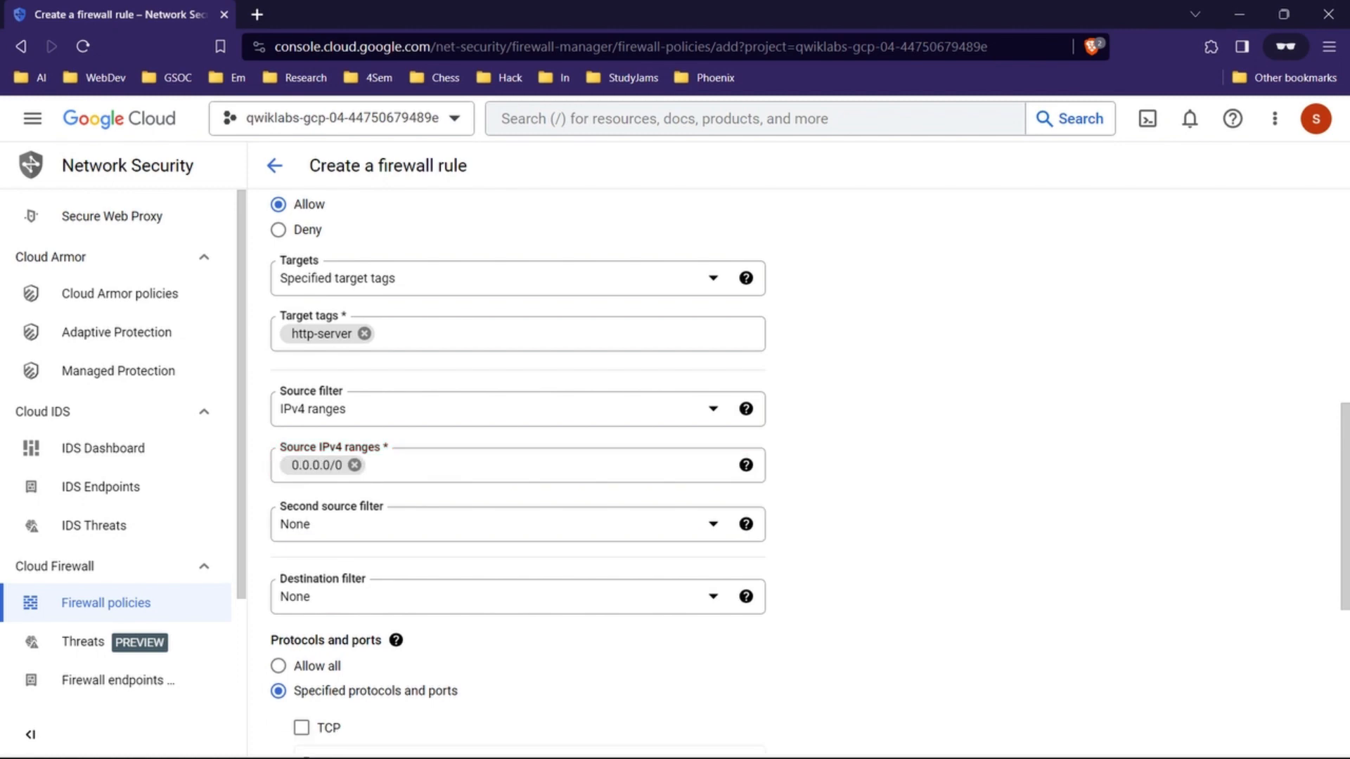
Step: Check the lab's protocols and ports value, then enable TCP with port 80 for the firewall rule in the console
left_click(1240, 14)
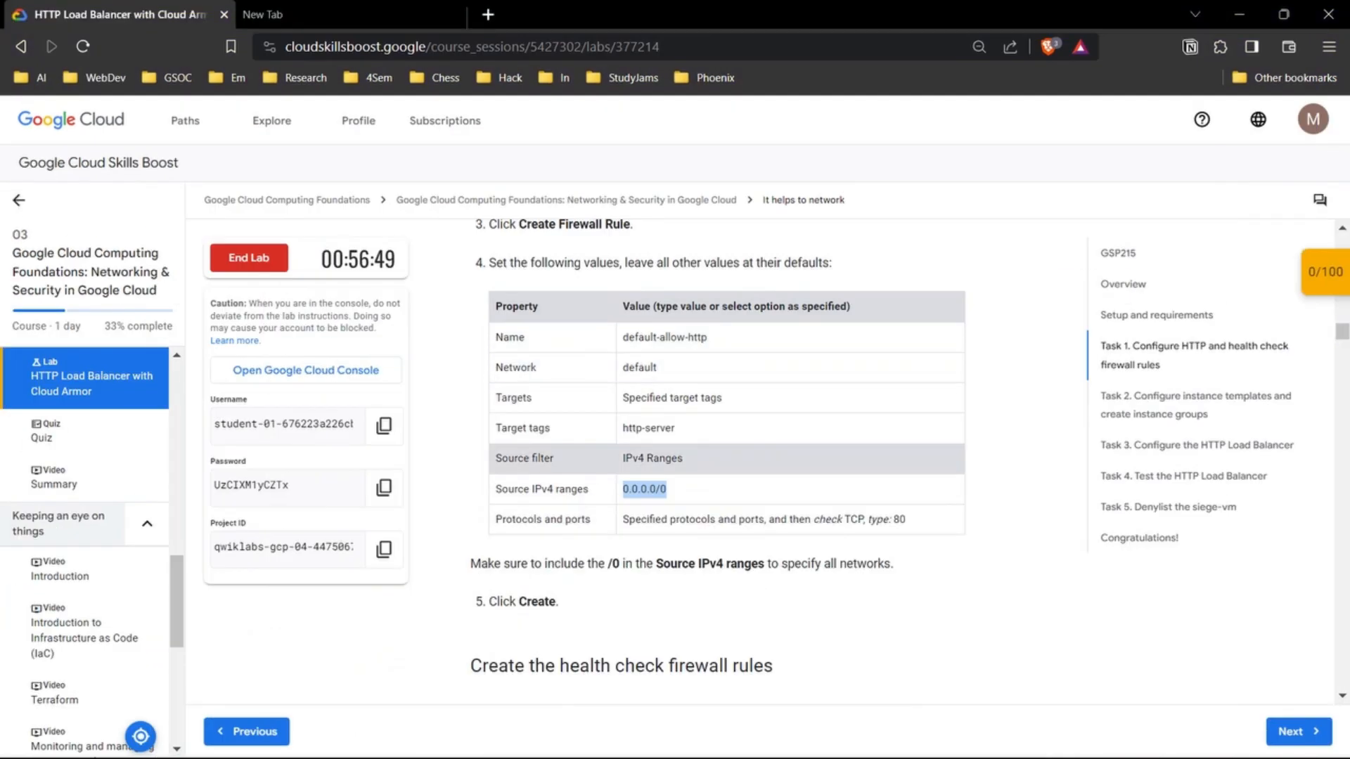
scroll(808, 460, "down", 2)
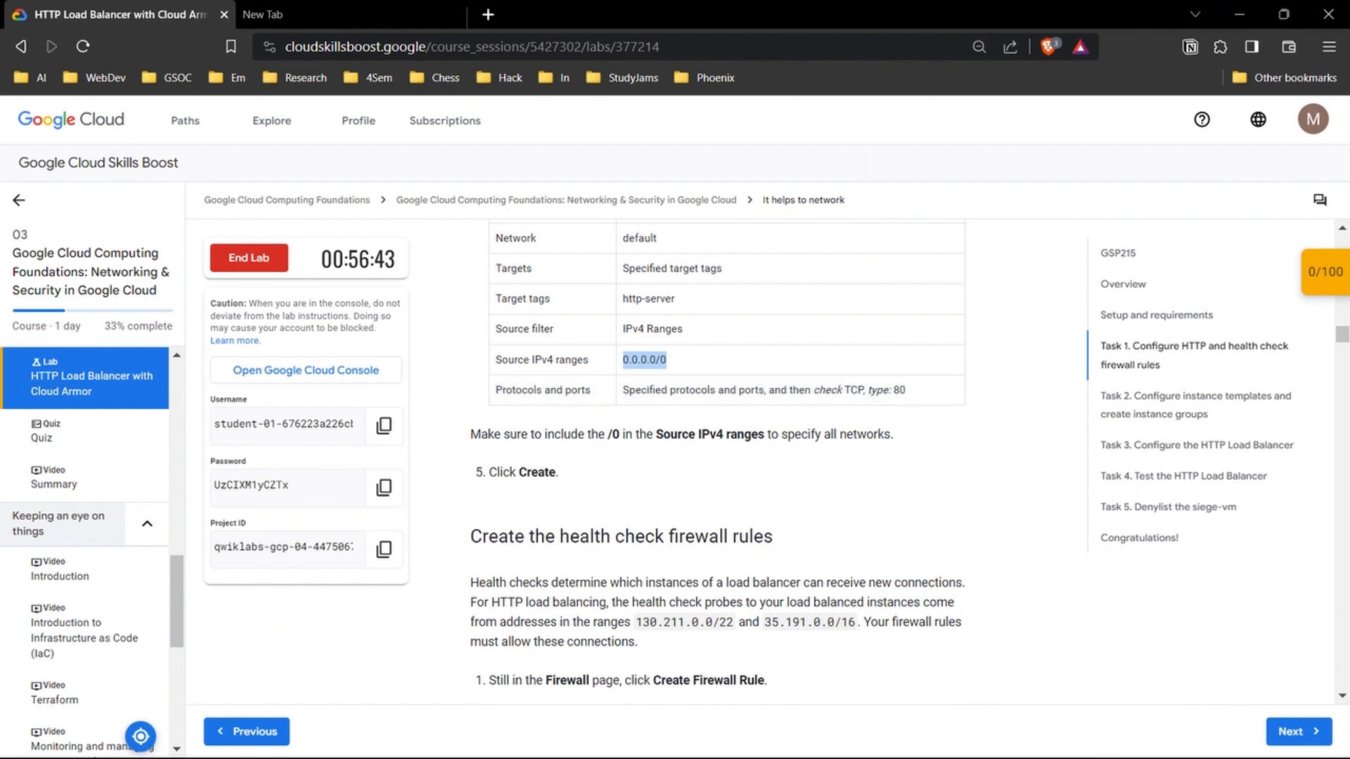
mouse_move(710, 754)
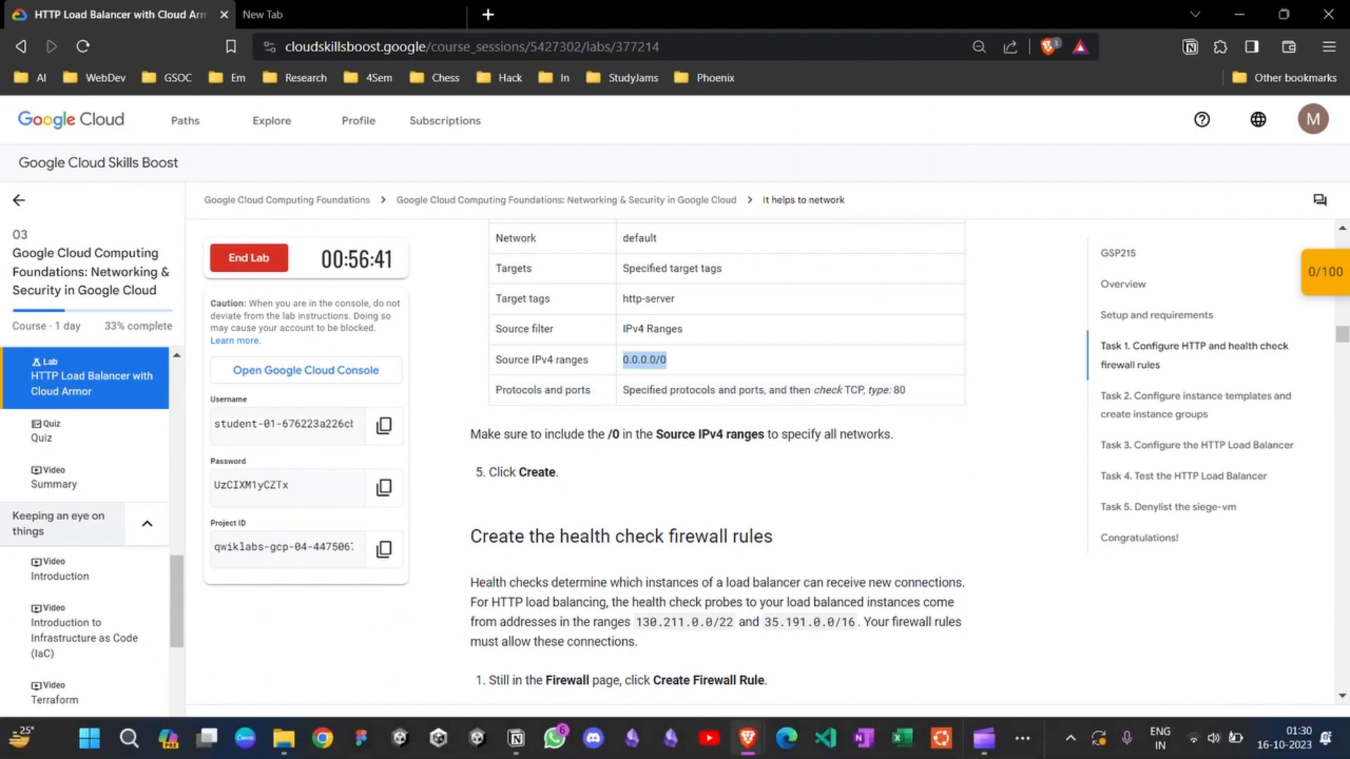
mouse_move(748, 739)
left_click(844, 633)
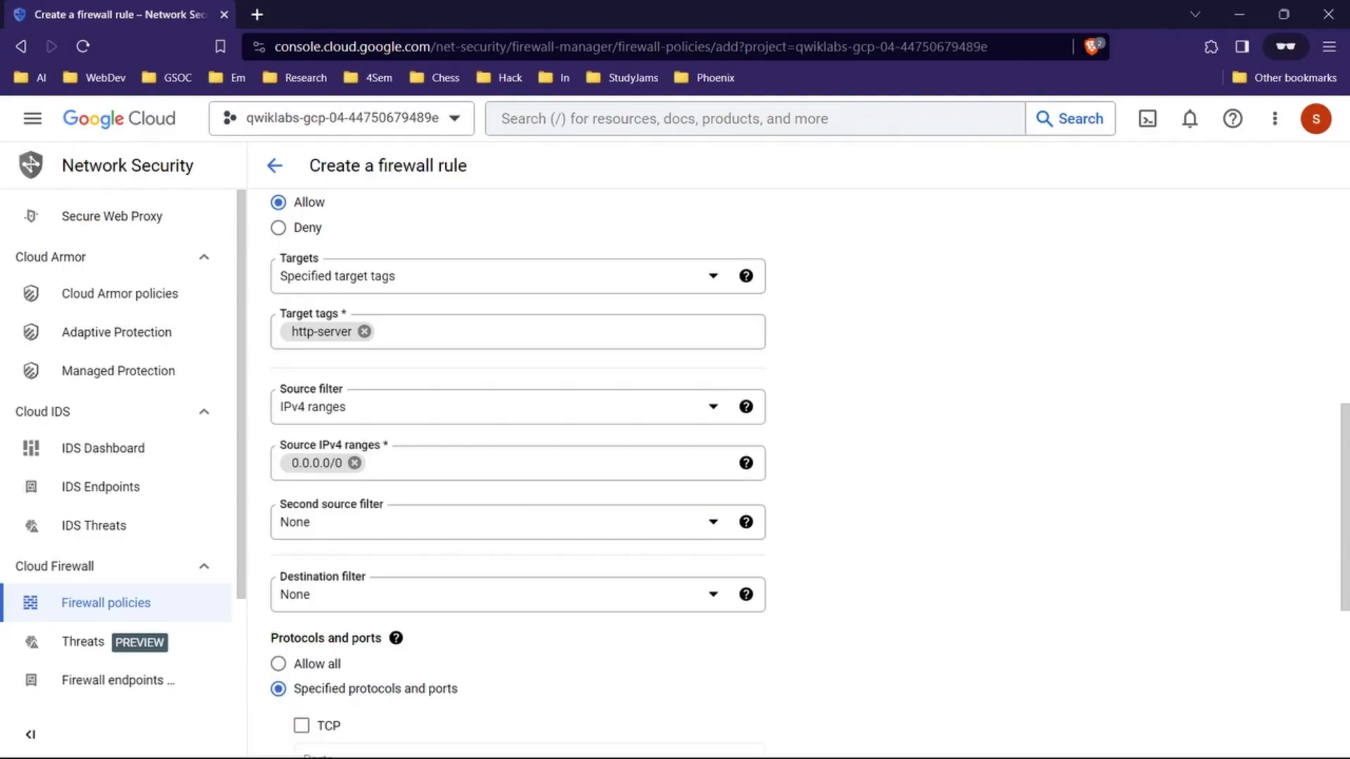
scroll(518, 457, "down", 4)
left_click(301, 470)
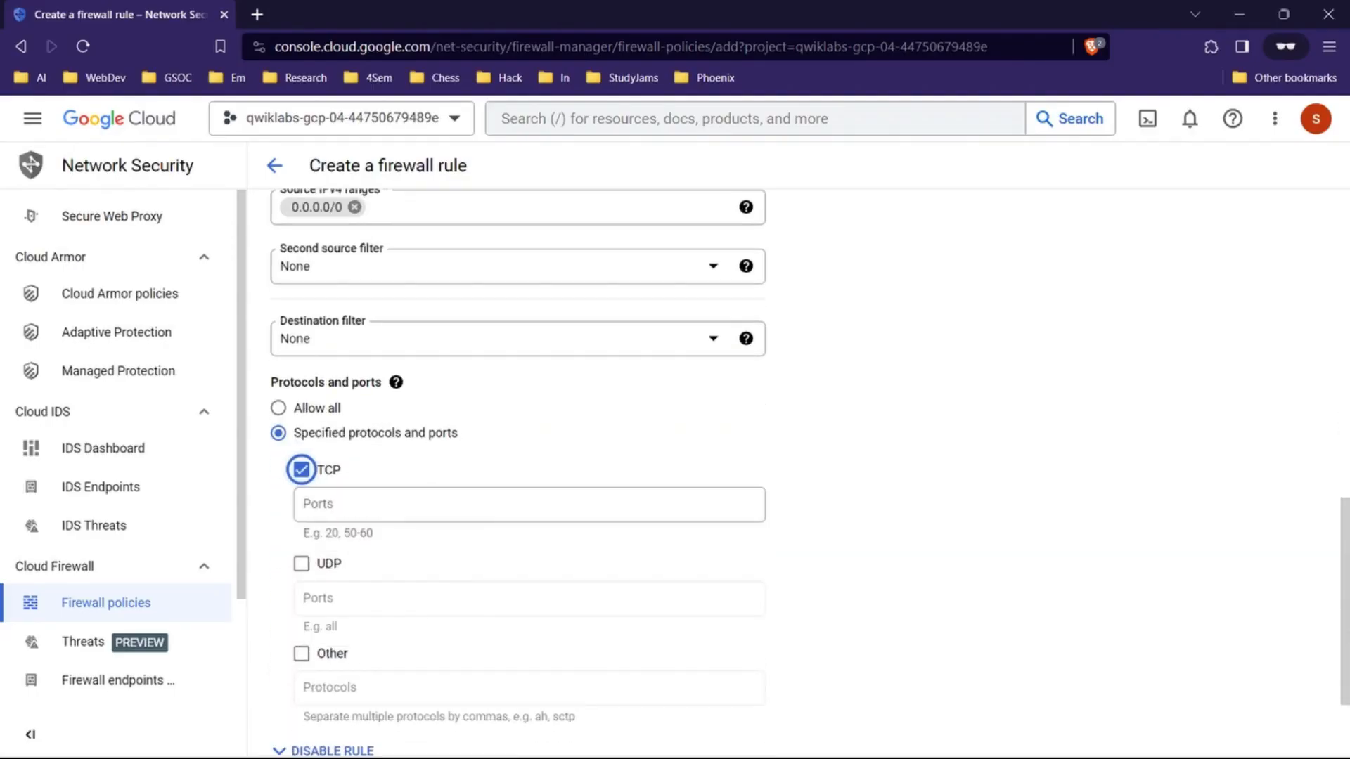
left_click(365, 504)
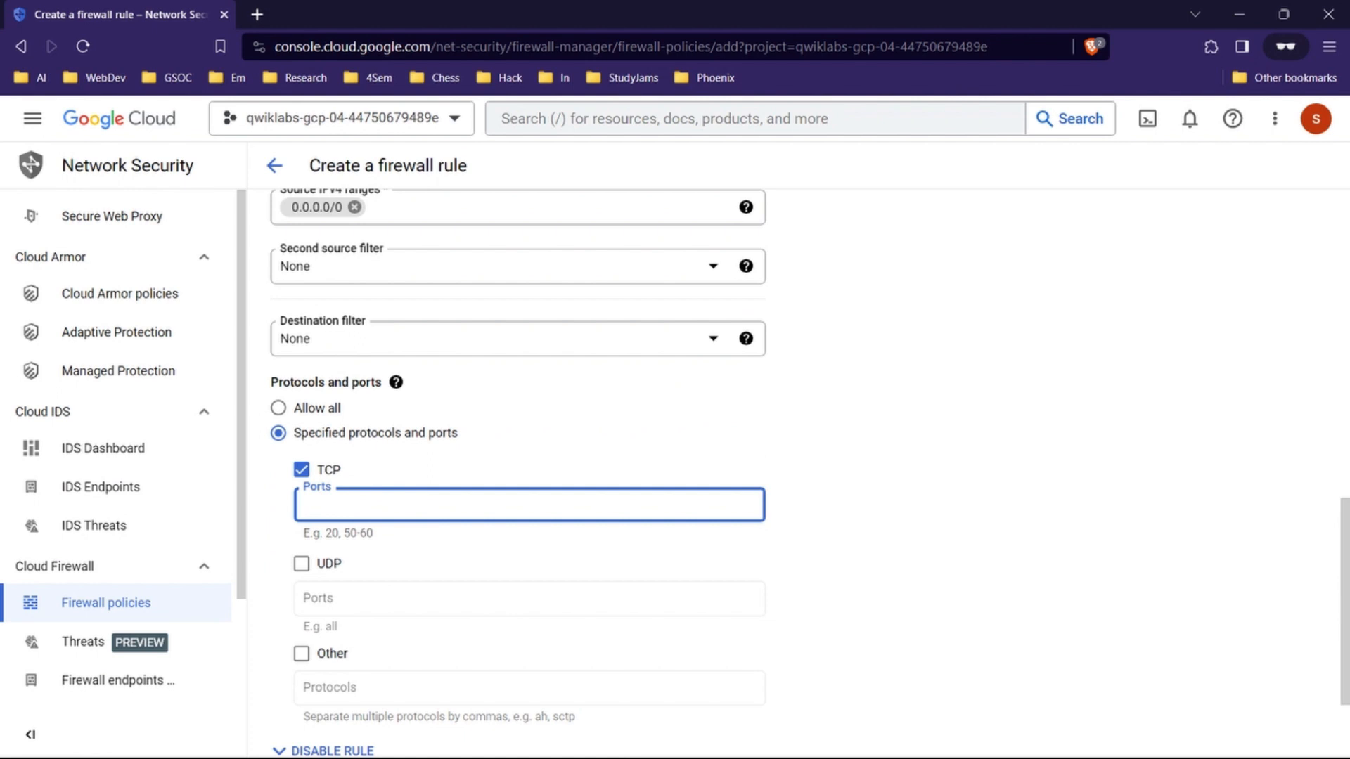
type("80")
left_click(914, 506)
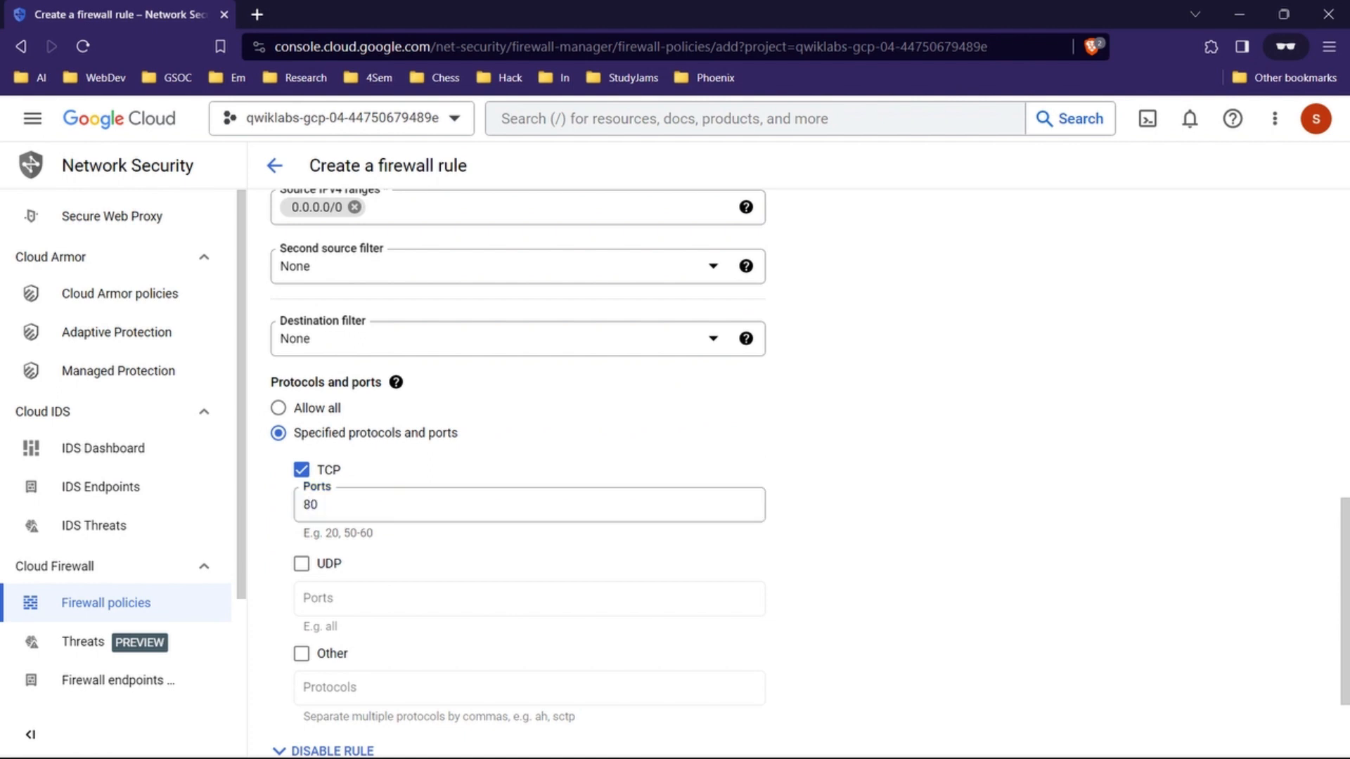
scroll(527, 548, "down", 2)
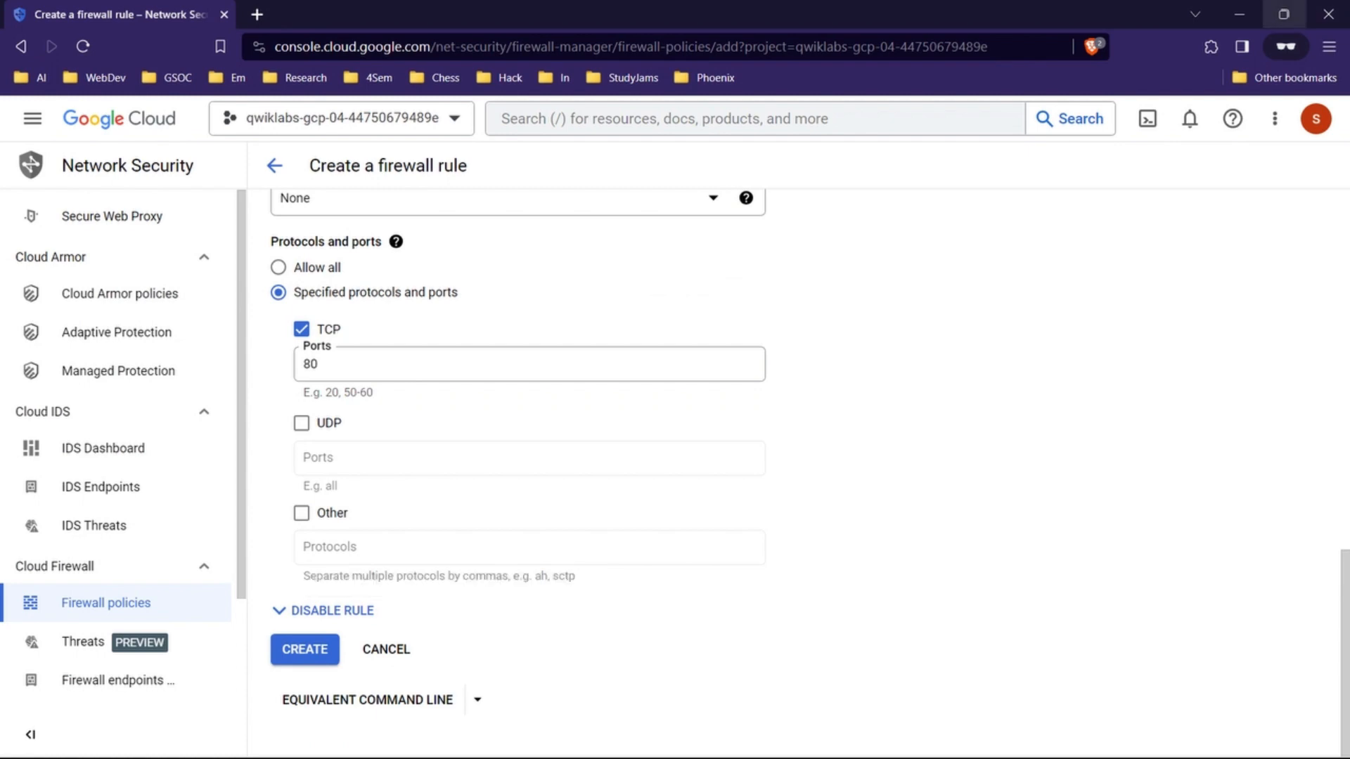
Step: Check the lab's final instruction for the HTTP rule and create the default-allow-http firewall rule in the console
left_click(1239, 14)
left_click_drag(488, 344, 560, 345)
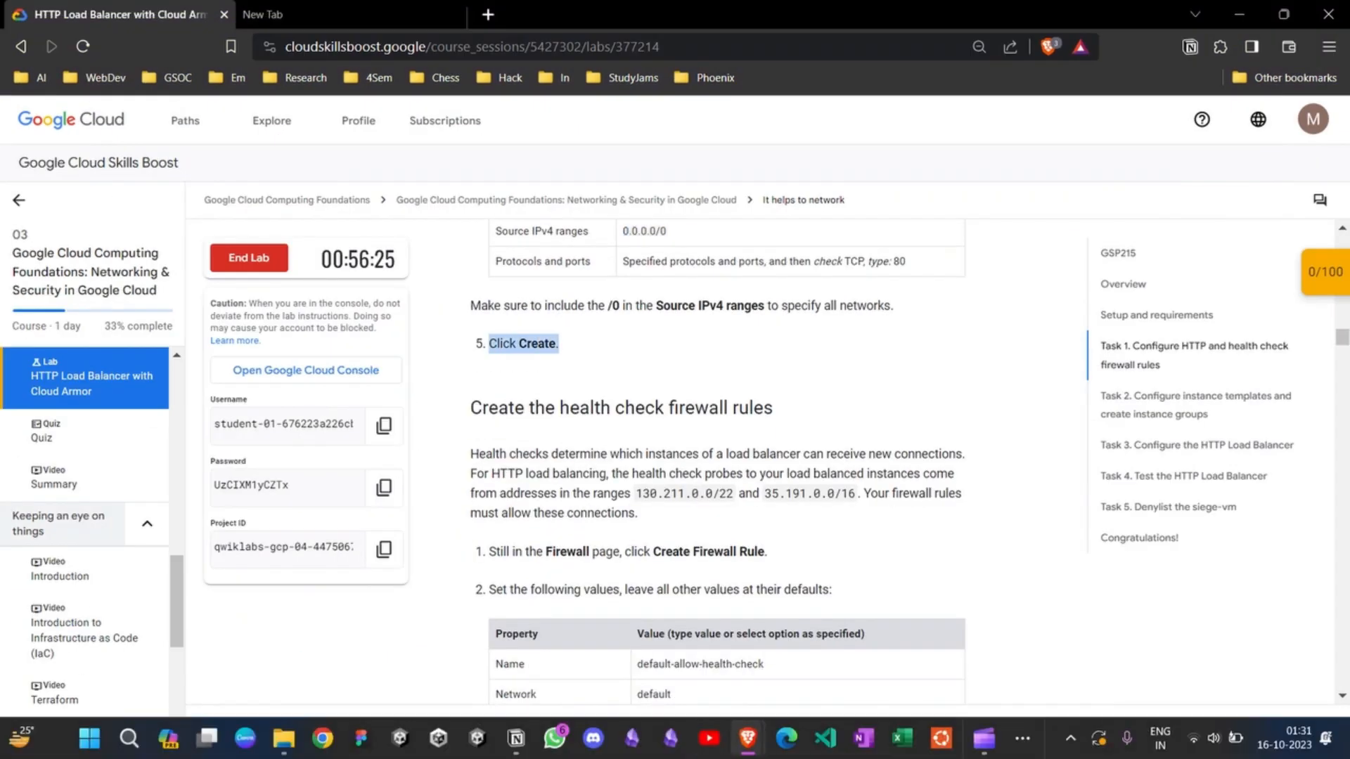
mouse_move(747, 739)
left_click(831, 658)
left_click(304, 649)
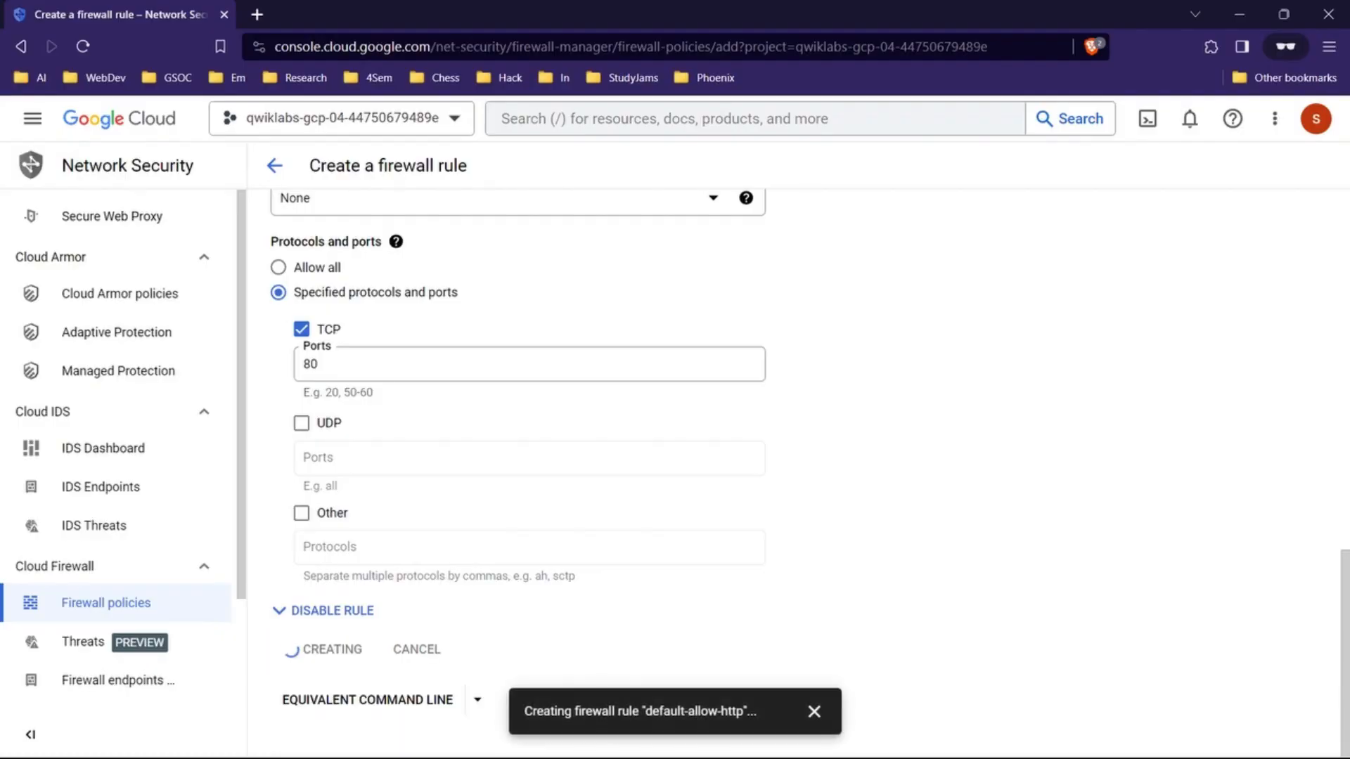
Step: Return to the lab page and read the section on creating the health check firewall rules
left_click(1240, 14)
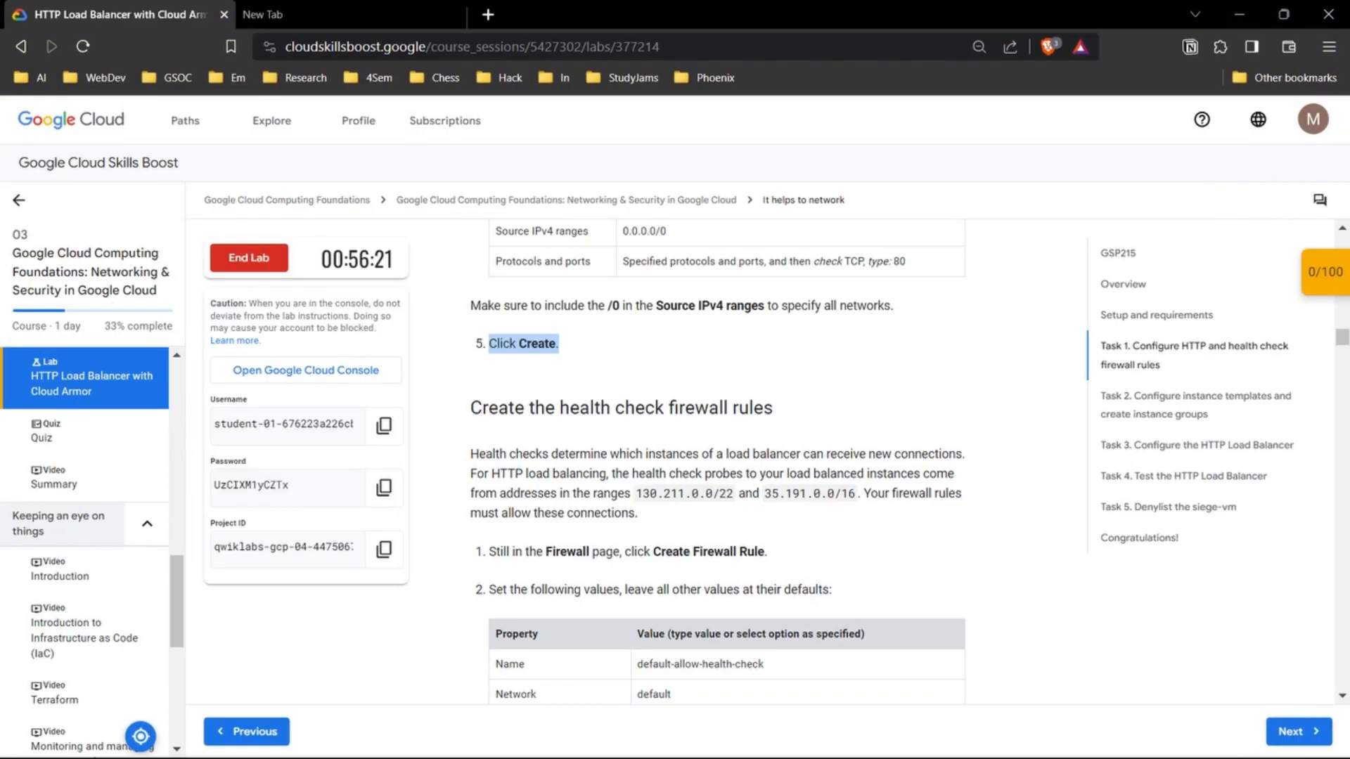
scroll(717, 462, "down", 2)
scroll(717, 461, "down", 5)
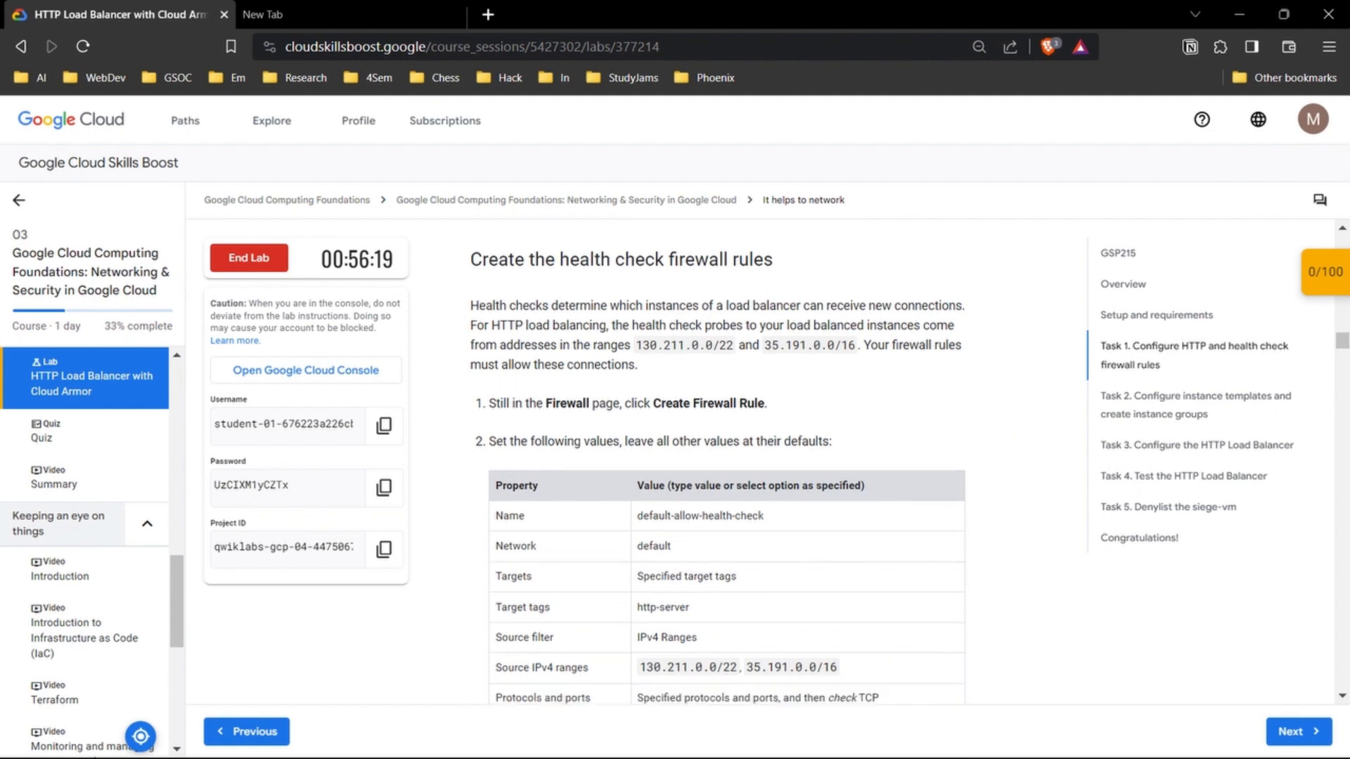
scroll(717, 461, "up", 5)
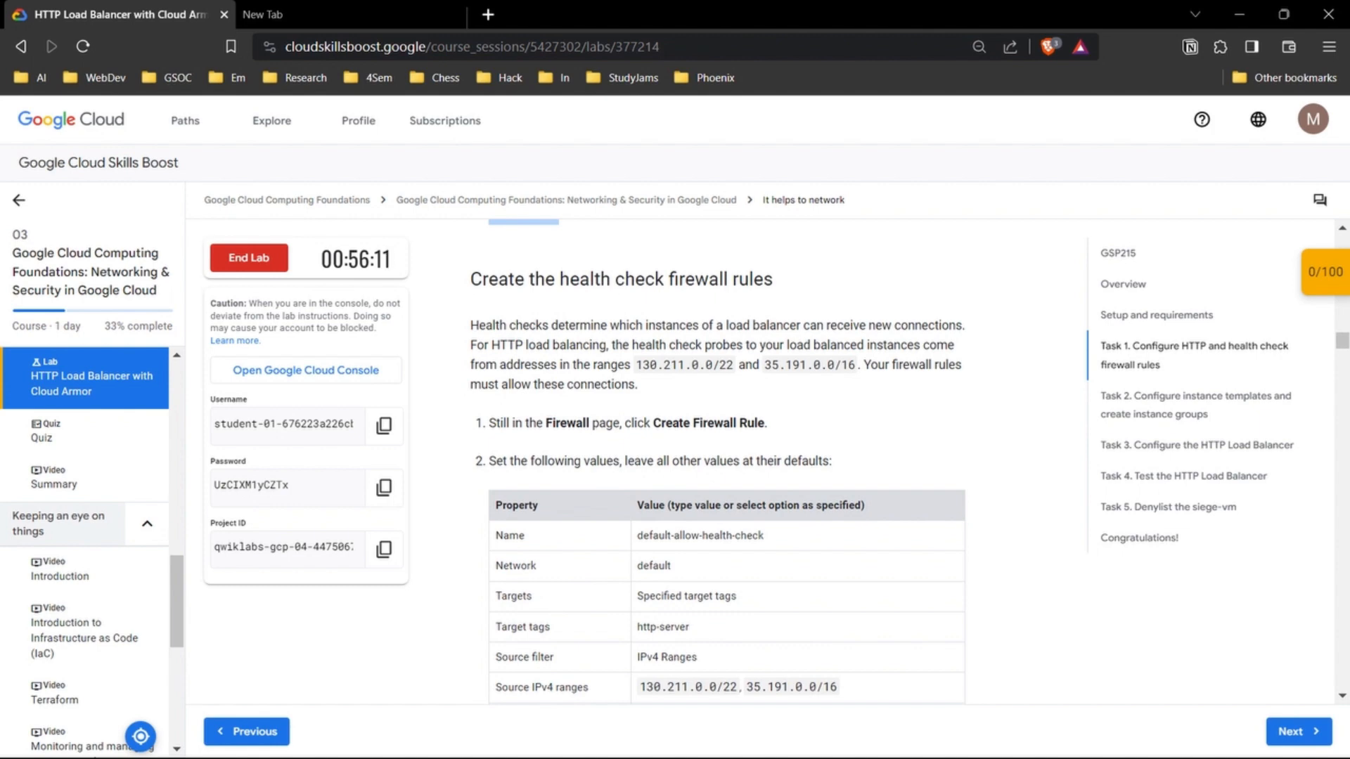
left_click_drag(478, 325, 965, 325)
left_click_drag(522, 345, 955, 345)
left_click(485, 365)
scroll(718, 477, "down", 2)
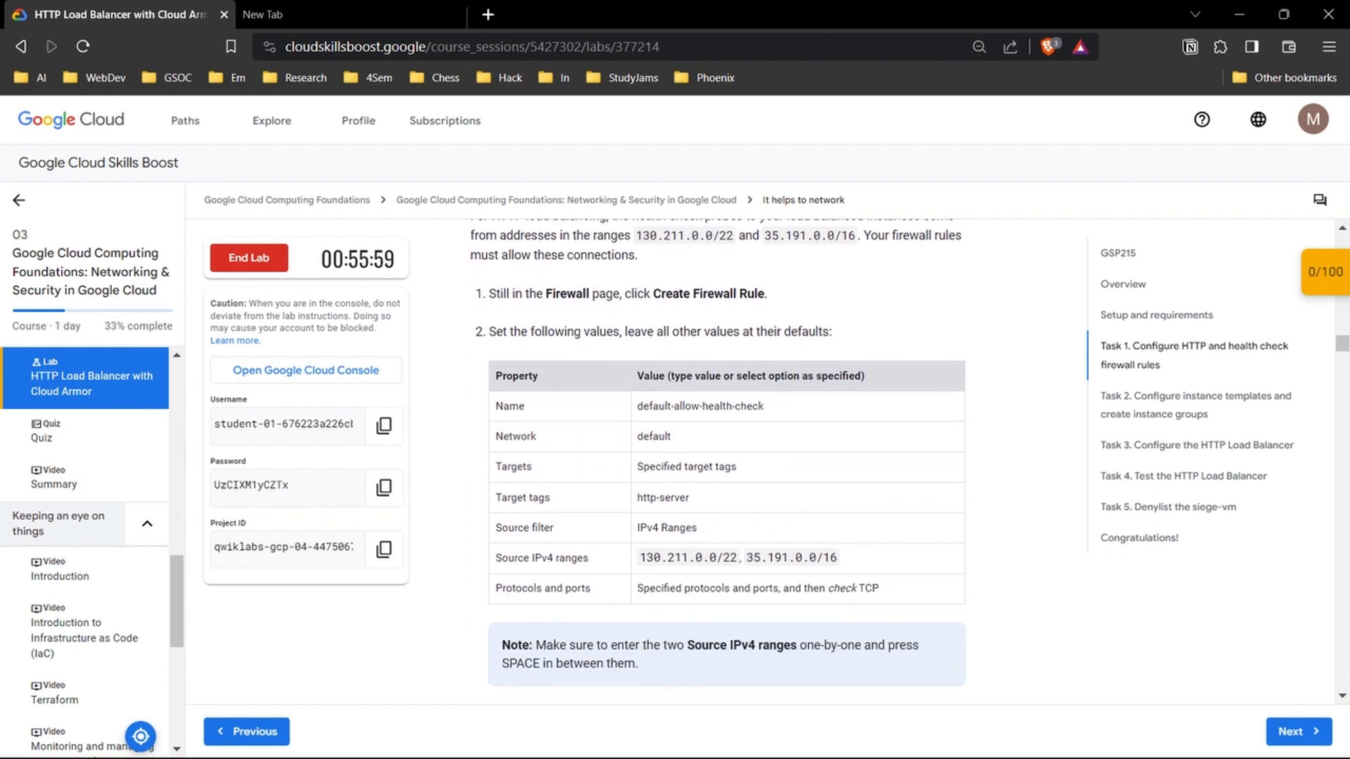
Step: Copy the health check rule's name from the lab table and start a new firewall rule in the console named default-allow-health-check
mouse_move(654, 294)
left_mouse_down()
mouse_move(768, 294)
mouse_move(764, 278)
left_mouse_up()
left_click(767, 295)
scroll(727, 400, "down", 2)
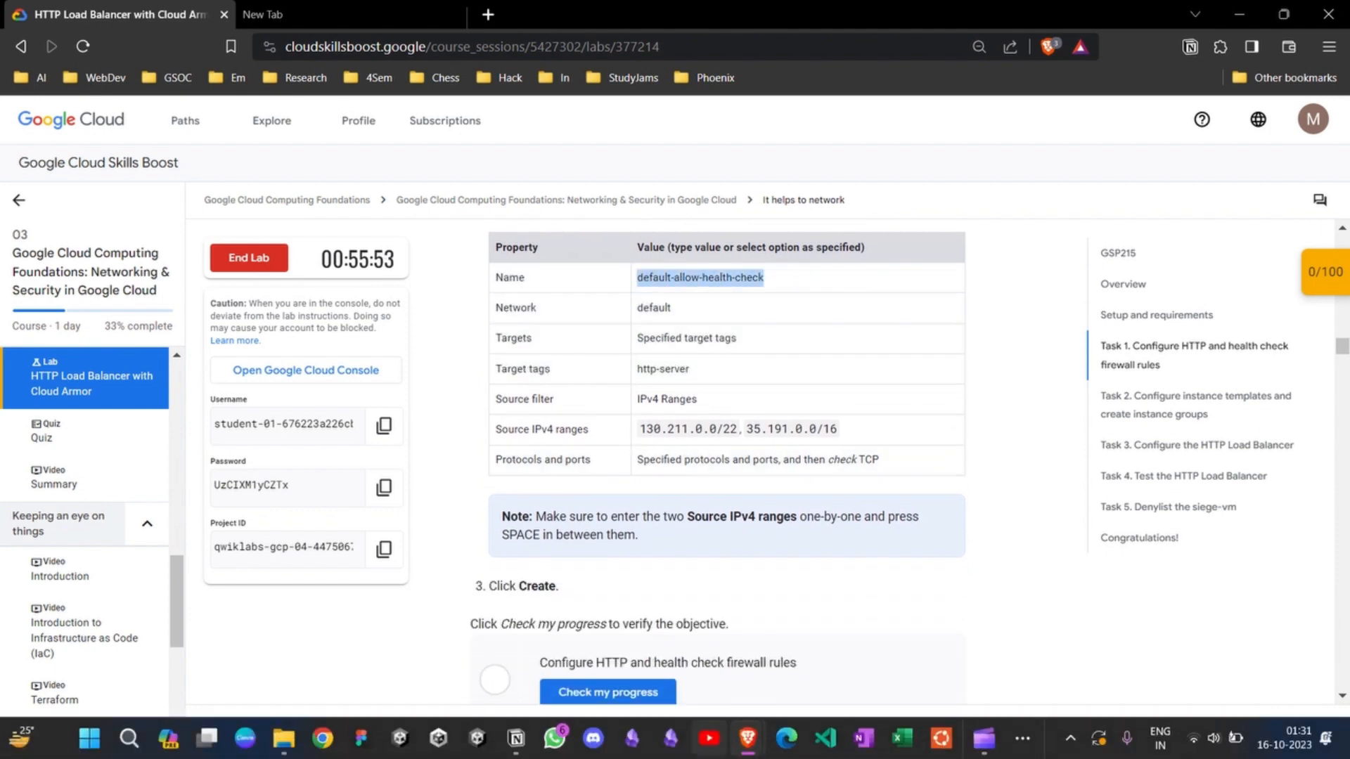
mouse_move(748, 738)
left_click(837, 654)
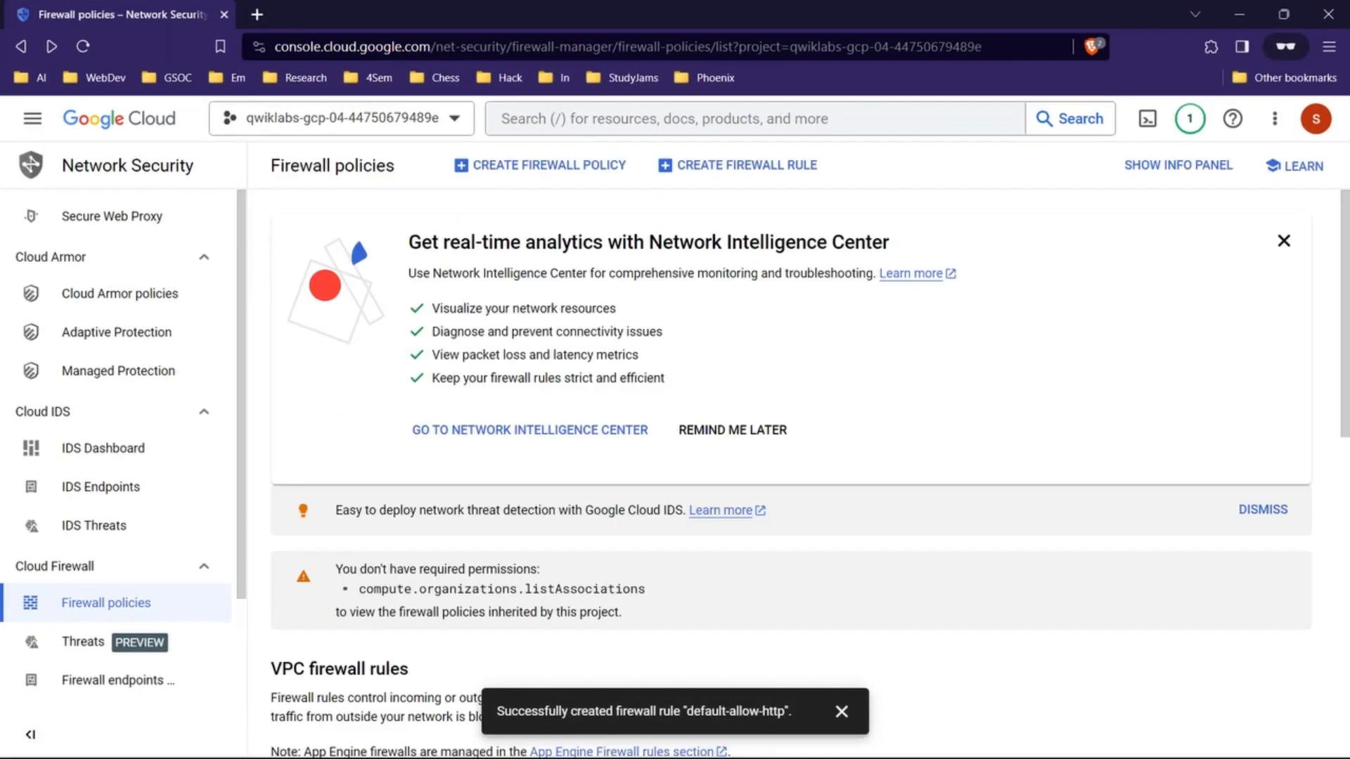
scroll(746, 351, "down", 2)
scroll(791, 457, "down", 8)
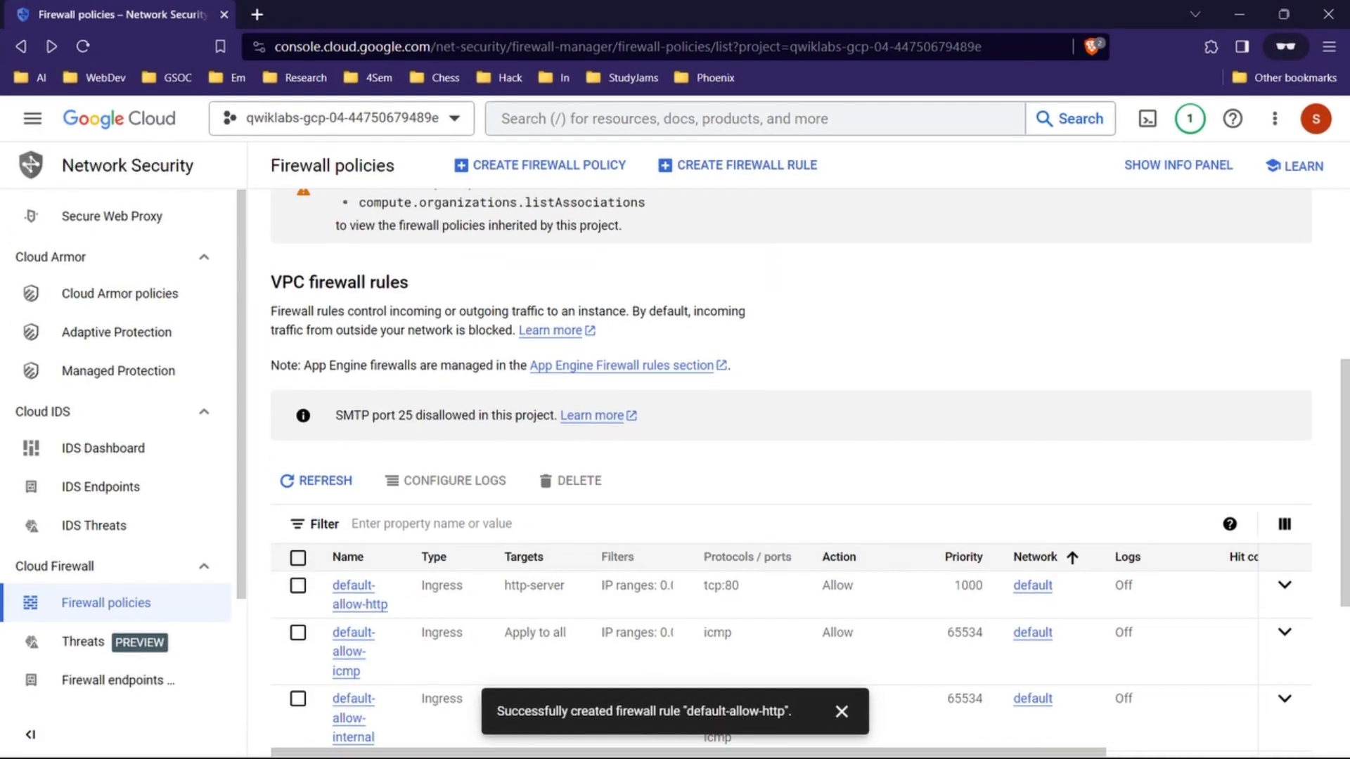
left_click(788, 165)
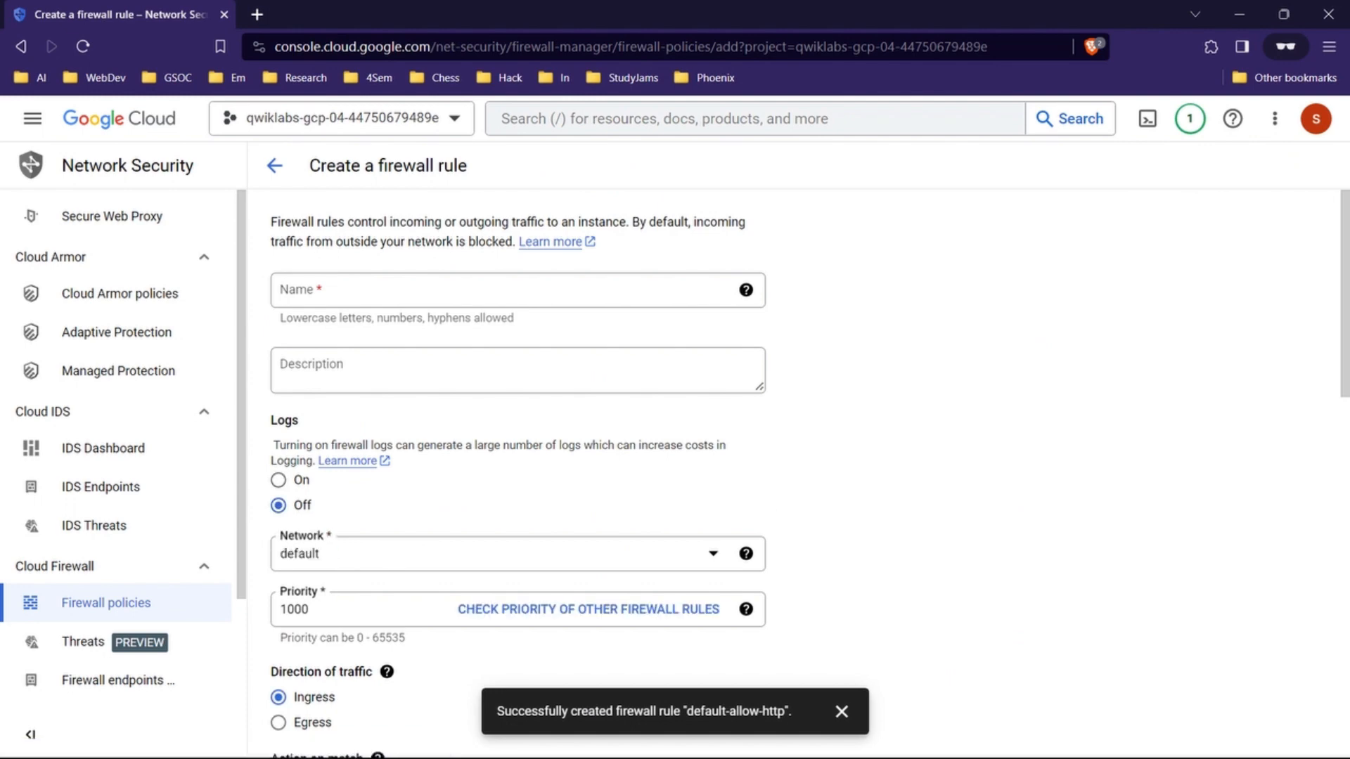
type("default-allow-health-check")
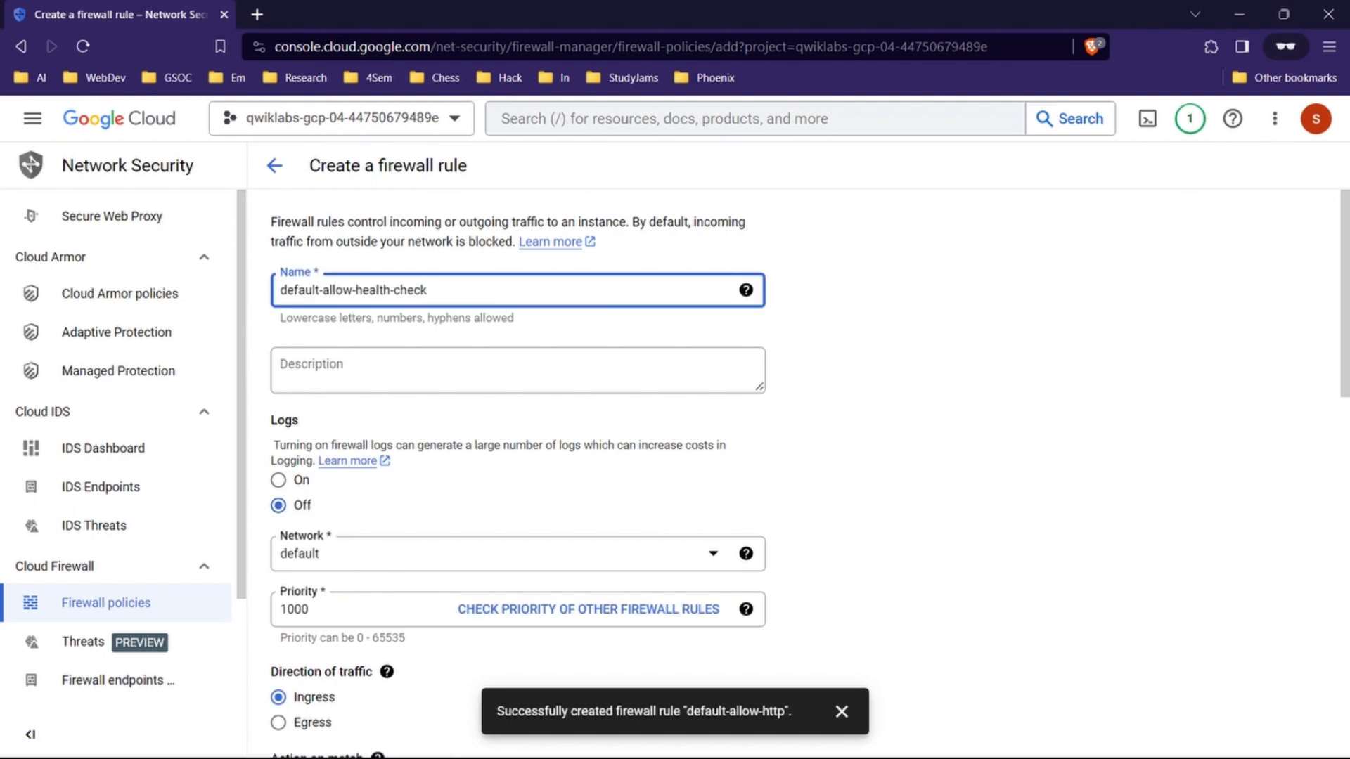
Step: Copy the target tag from the lab's health check table and add http-server as the firewall rule's target tag in the console
scroll(518, 457, "down", 5)
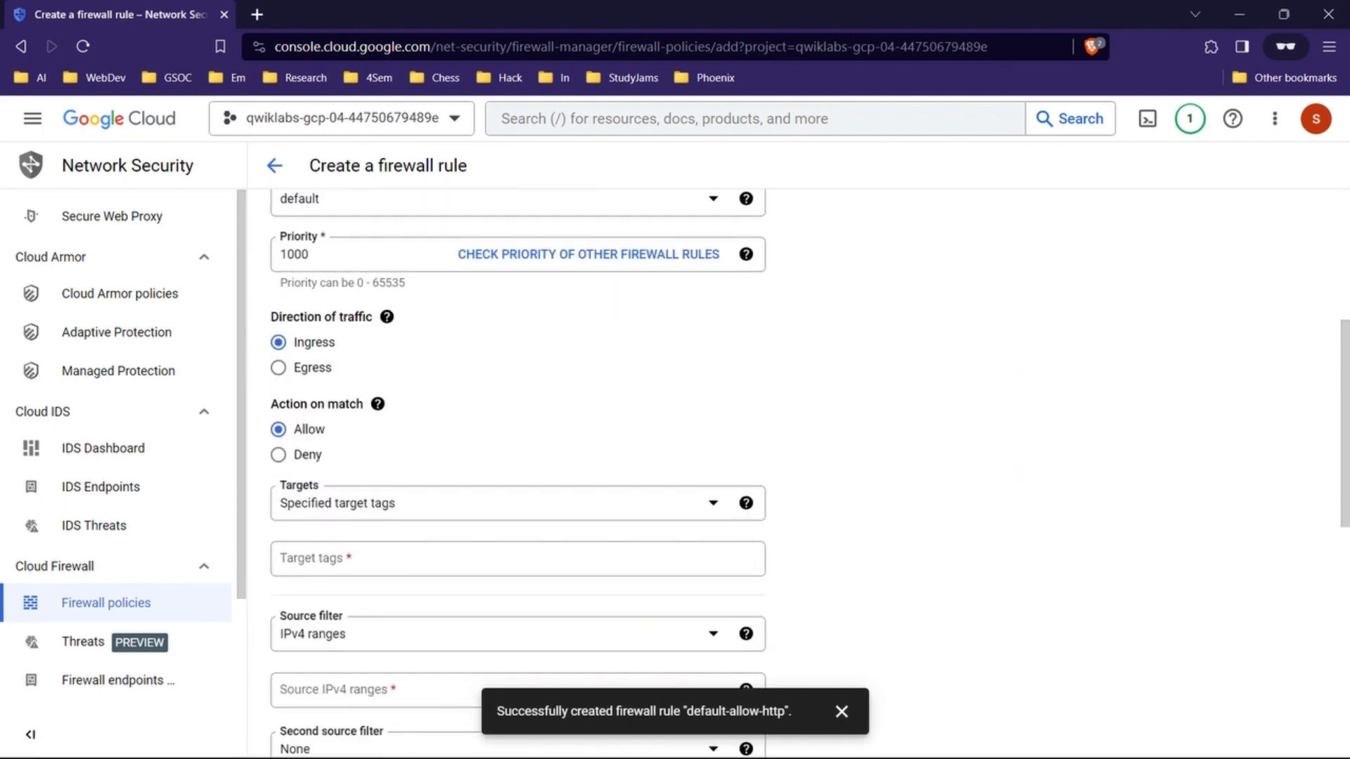
scroll(519, 458, "down", 2)
left_click(1240, 14)
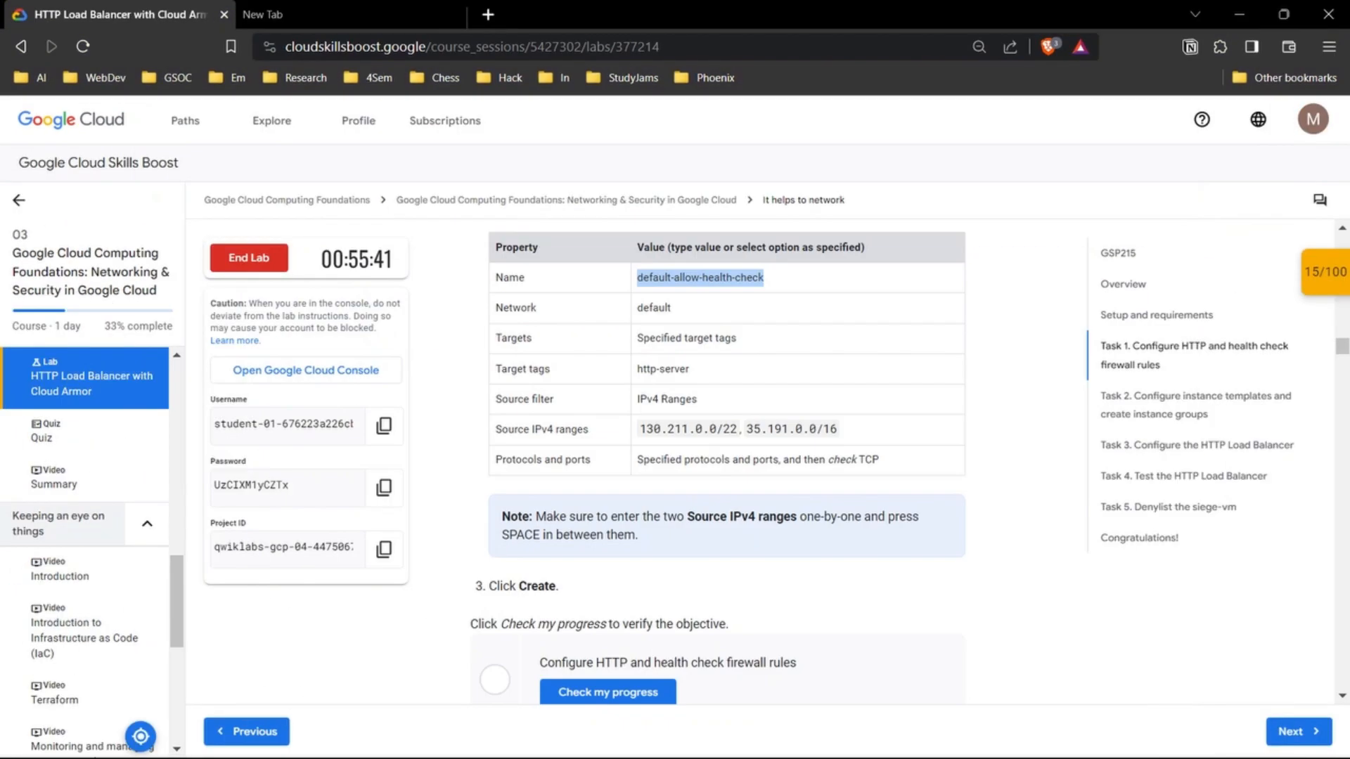
left_click(690, 369)
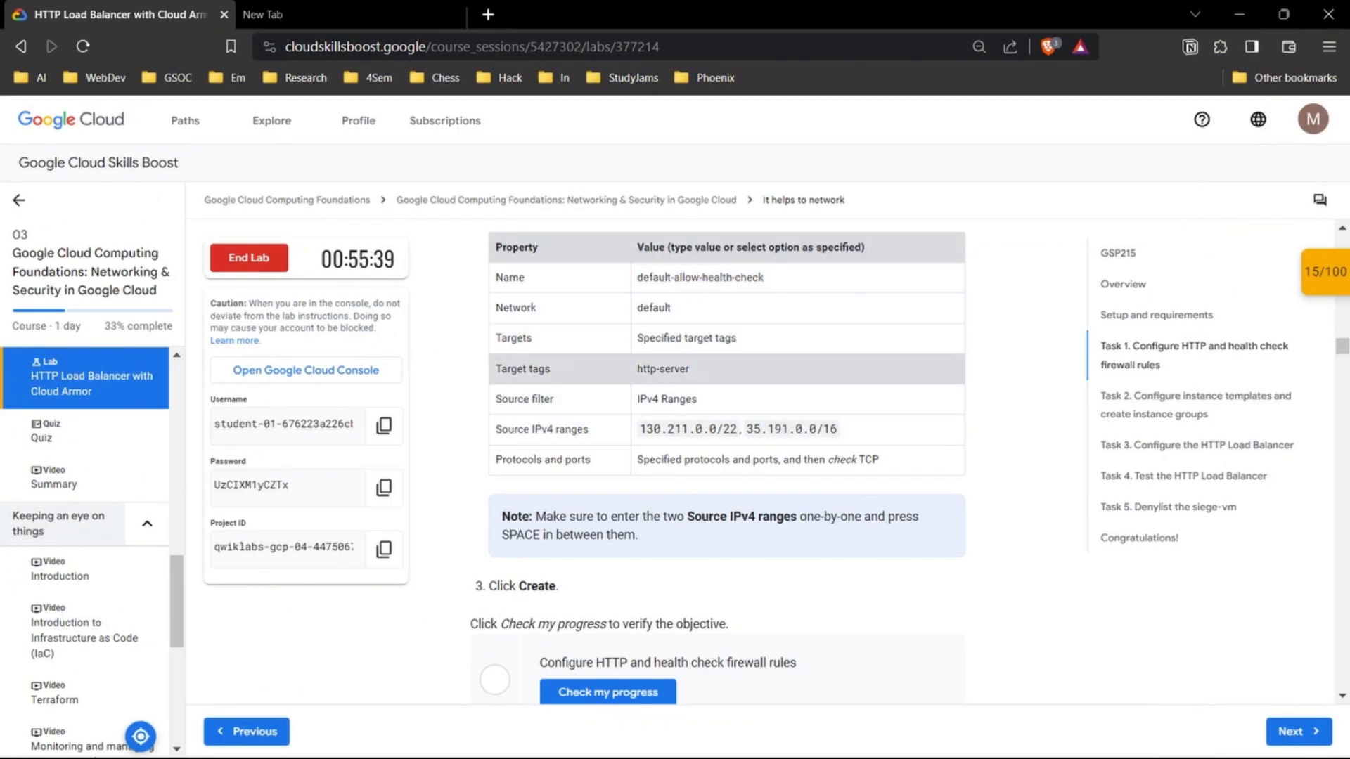
left_click_drag(689, 369, 643, 369)
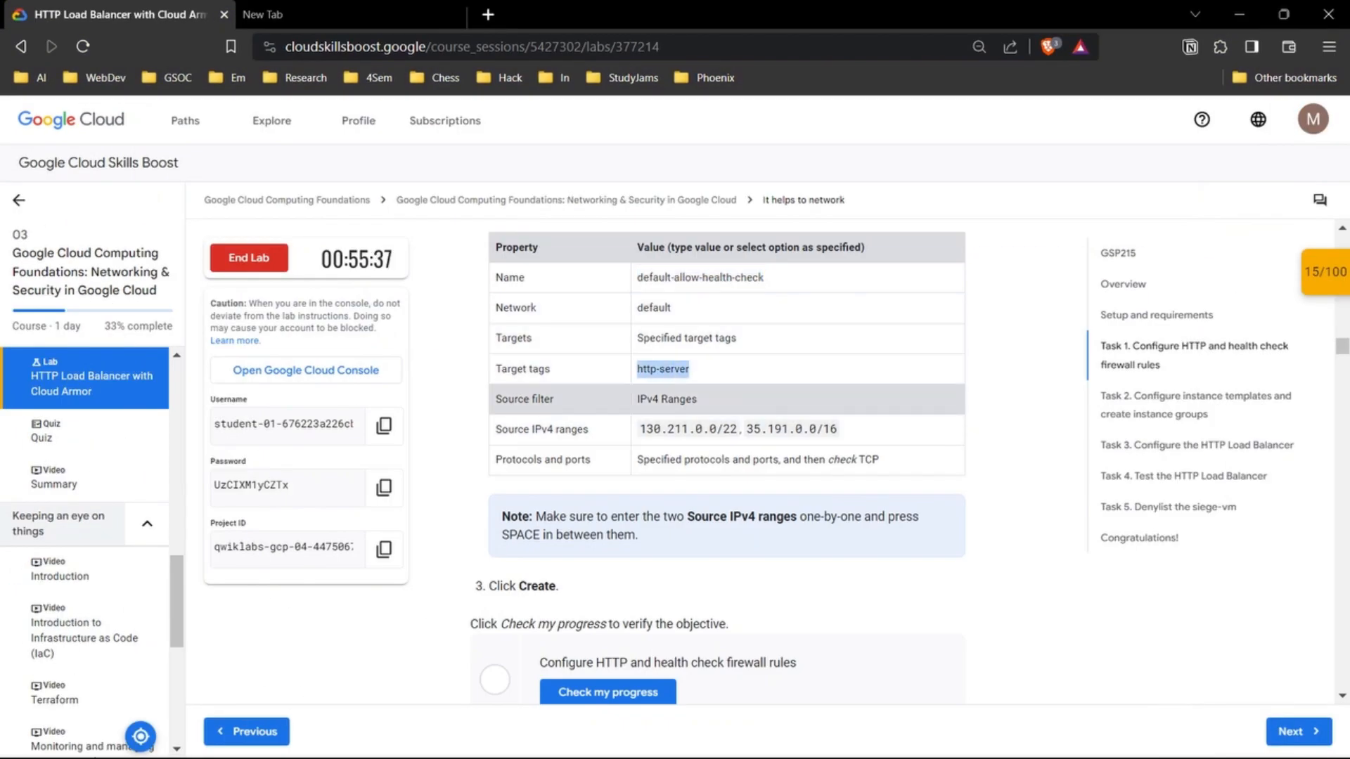
mouse_move(748, 739)
left_click(836, 647)
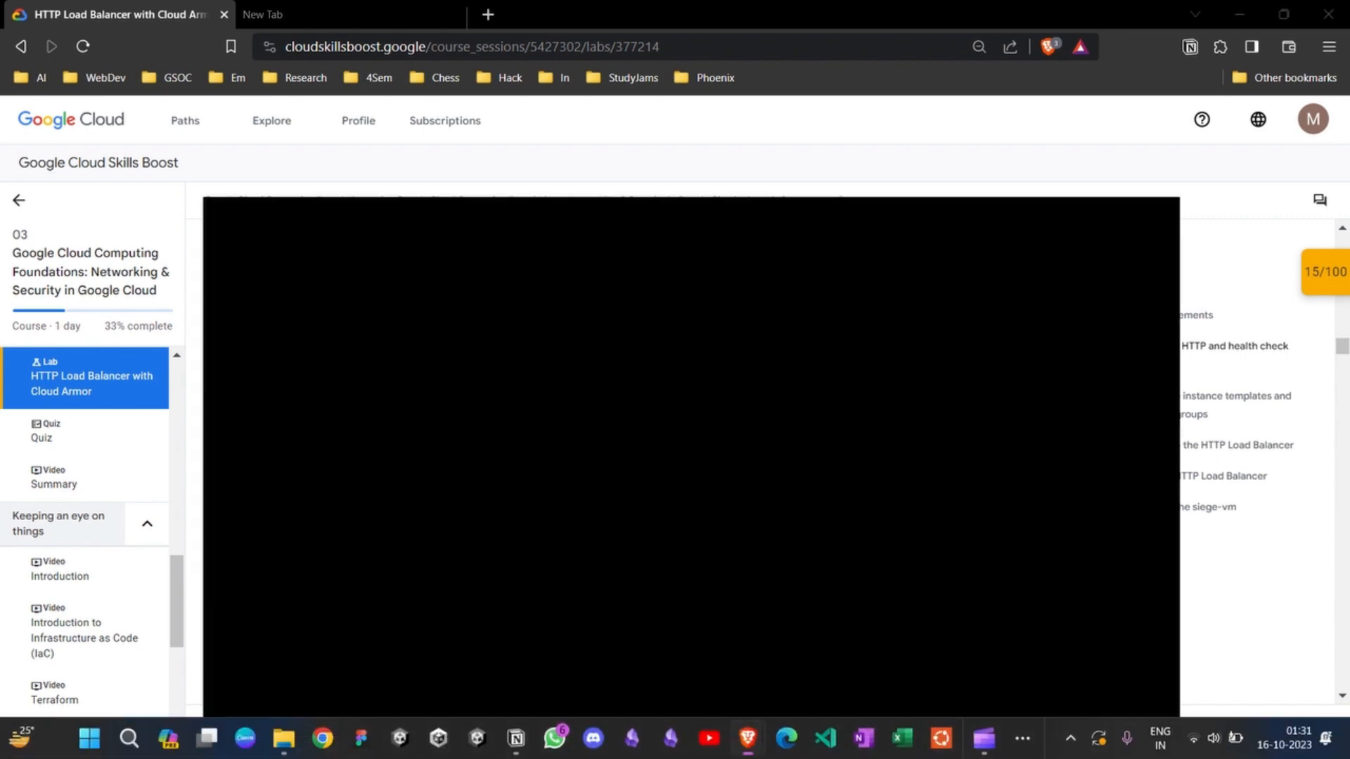
left_click(518, 399)
type("http-server")
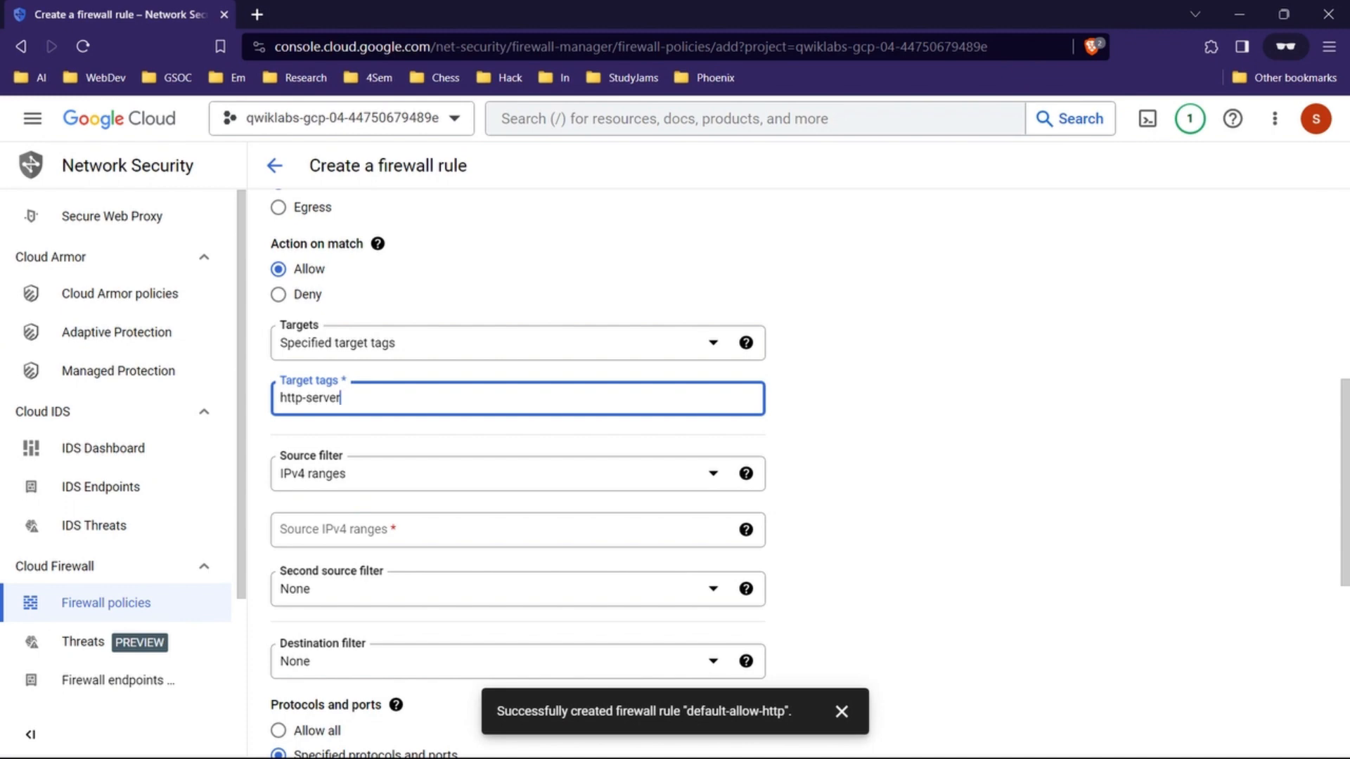
key("Return")
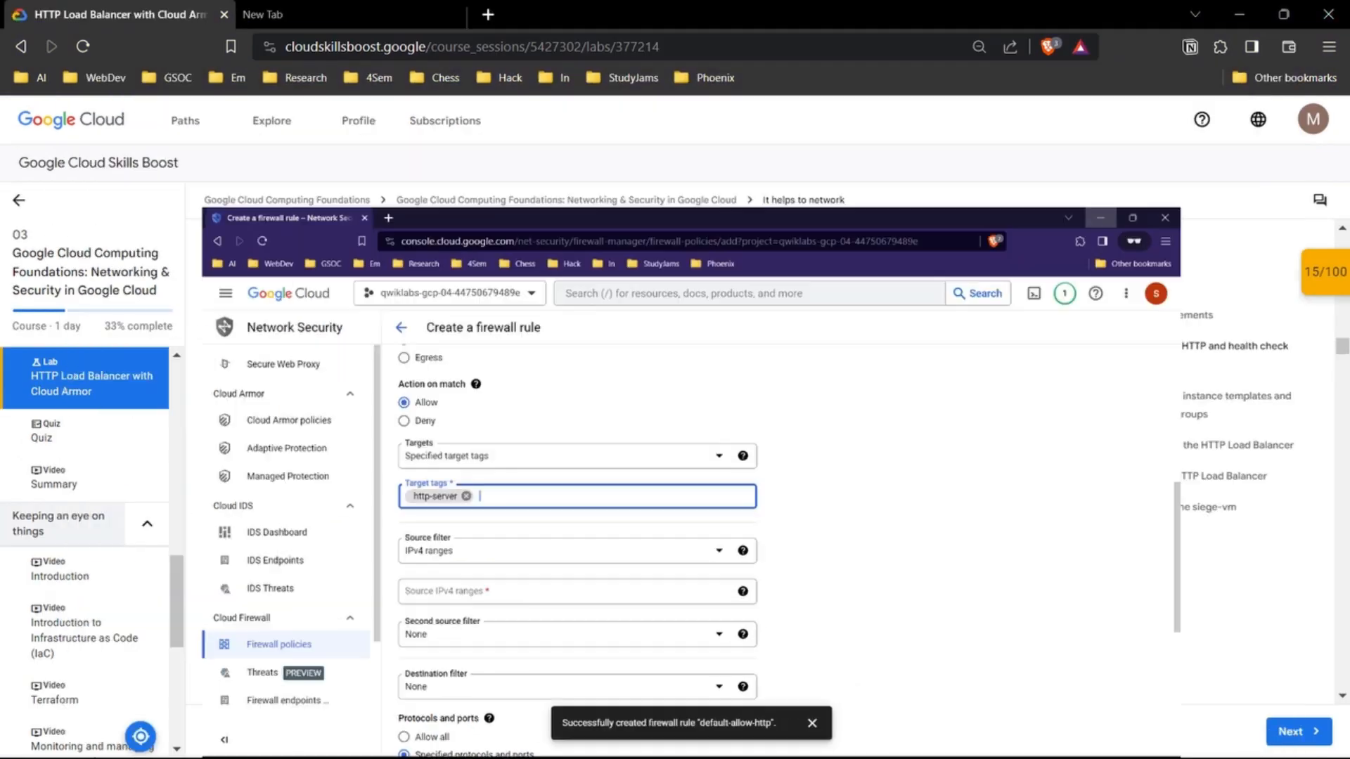
Step: Copy the source IPv4 ranges from the lab table and add 130.211.0.0/22 and 35.191.0.0/16 to the firewall rule in the console
left_click(1240, 14)
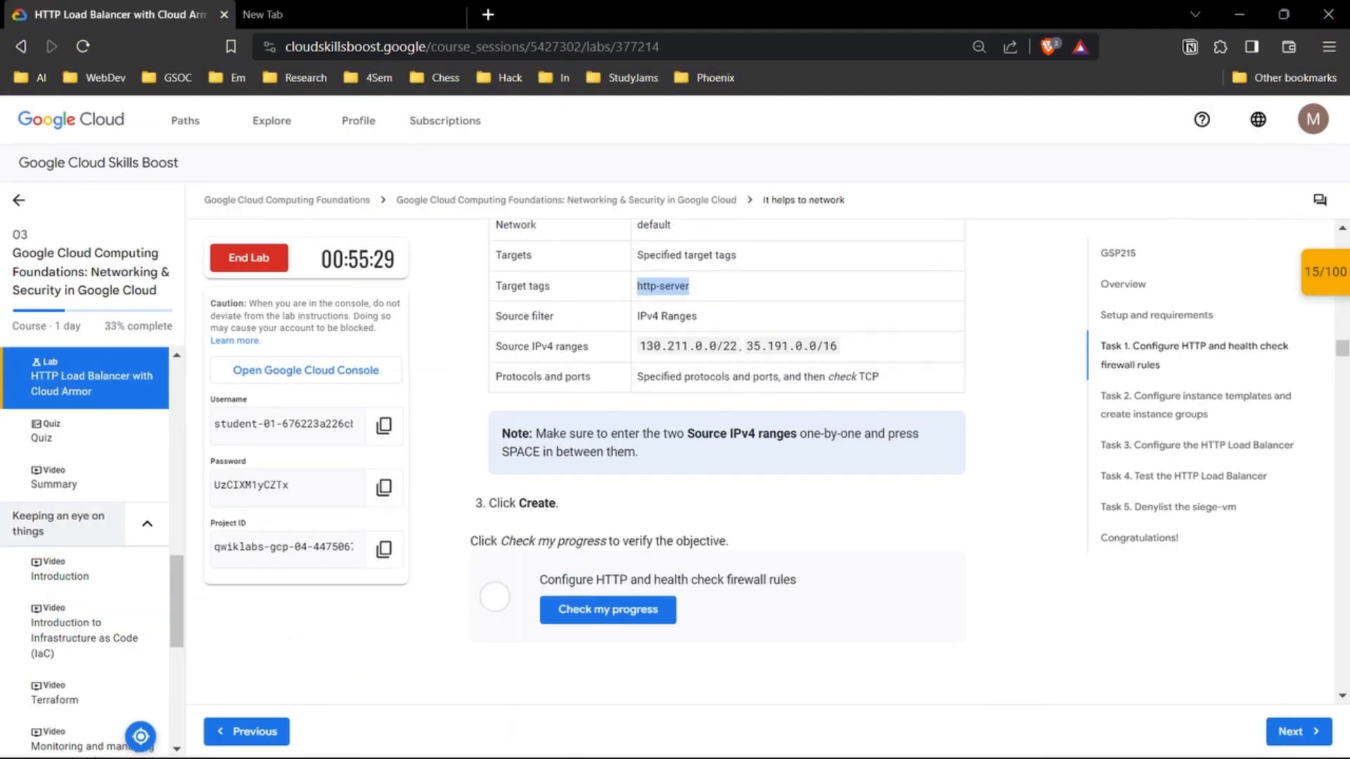
scroll(703, 302, "down", 1)
left_click_drag(839, 301, 818, 301)
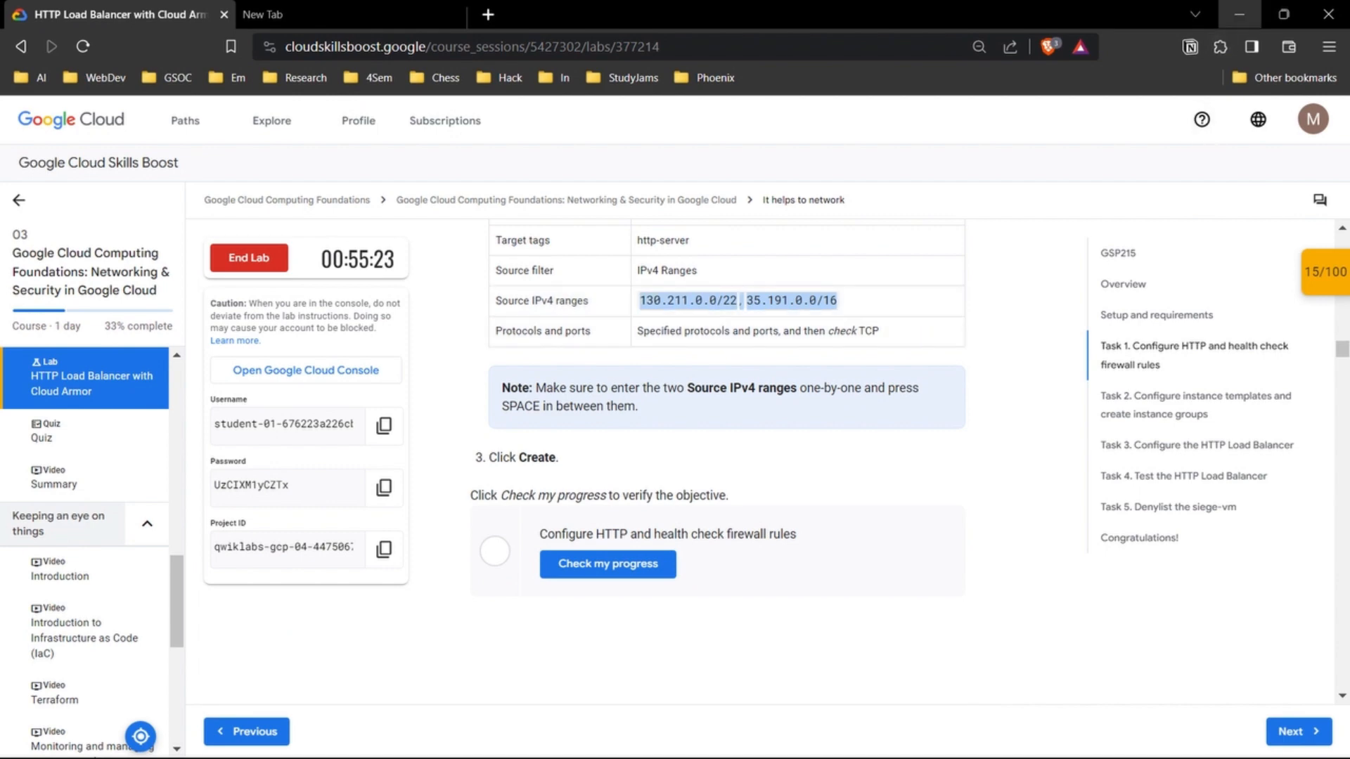
left_click(1240, 14)
mouse_move(748, 738)
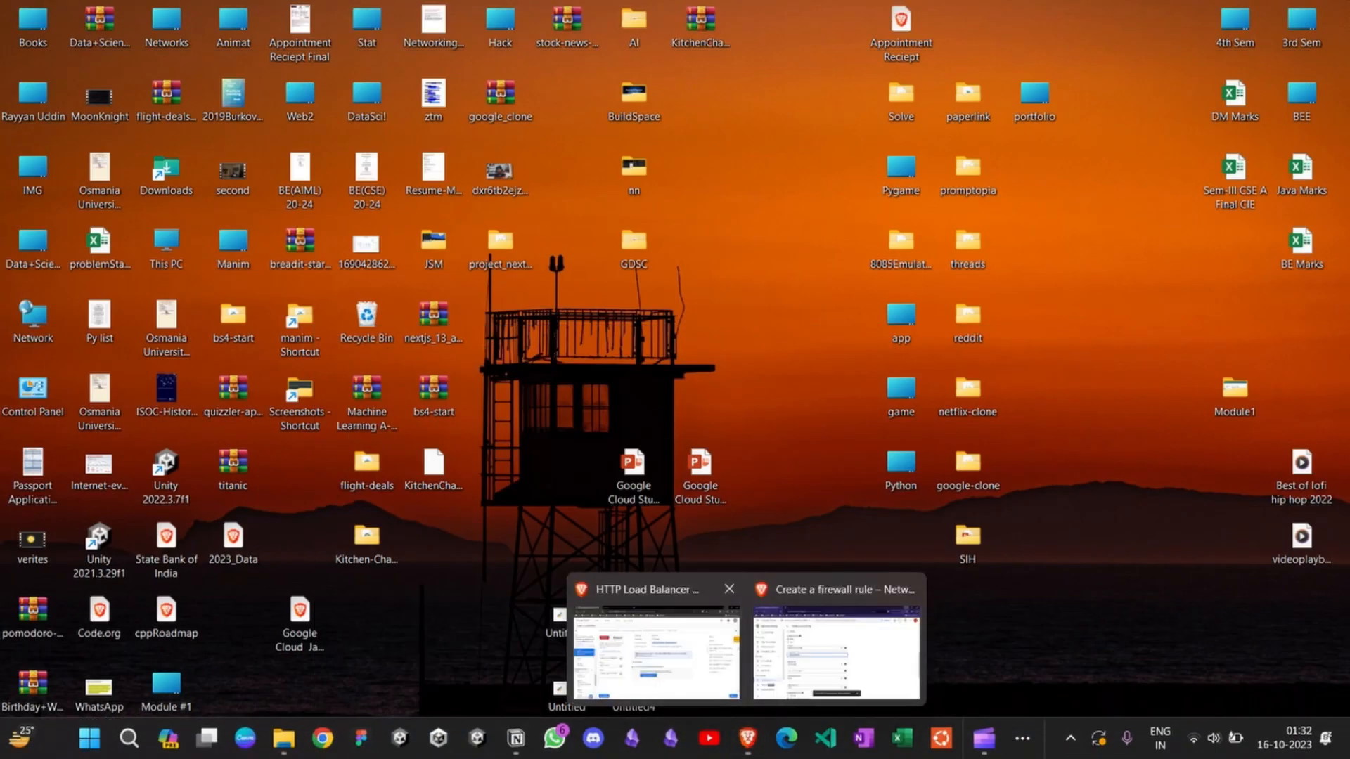
left_click(657, 654)
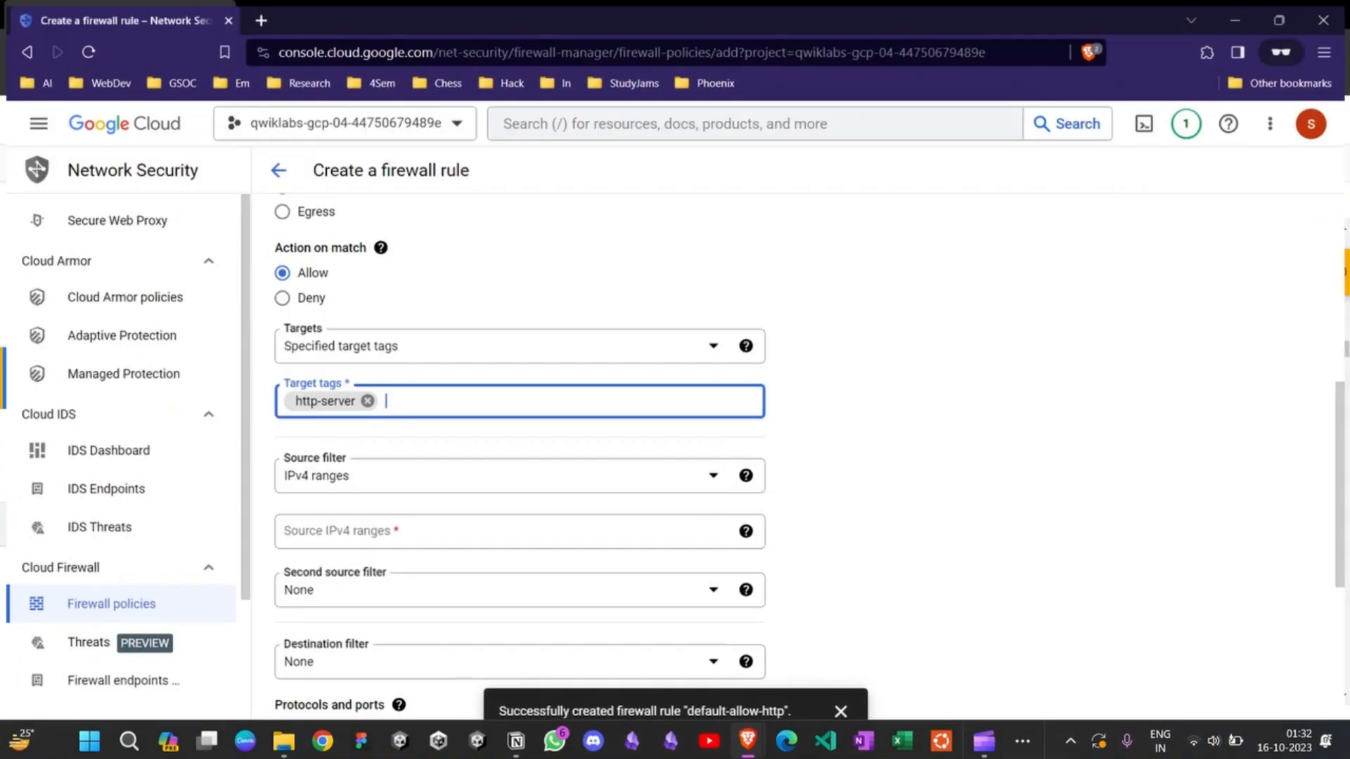
left_click(837, 654)
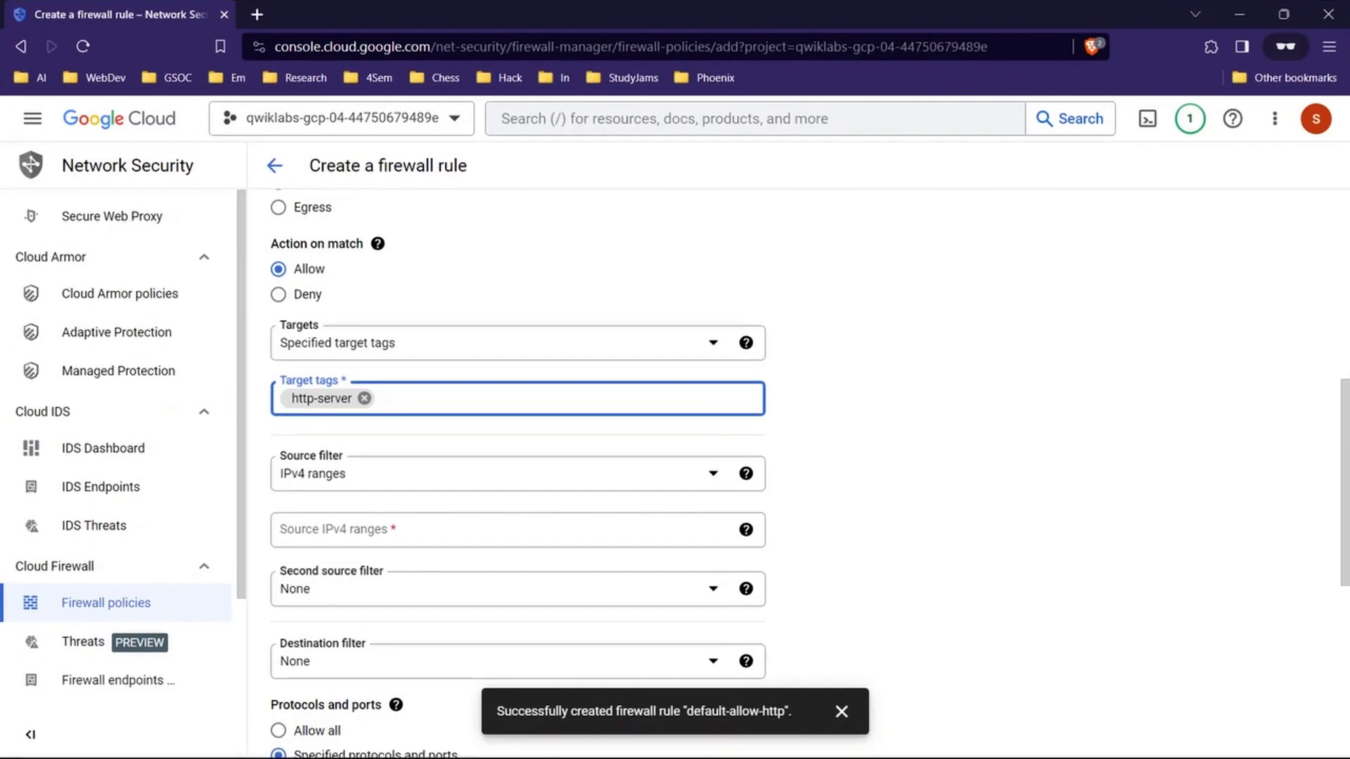
left_click(493, 530)
type("130.211.0.0/22, 35.191.0.0/16")
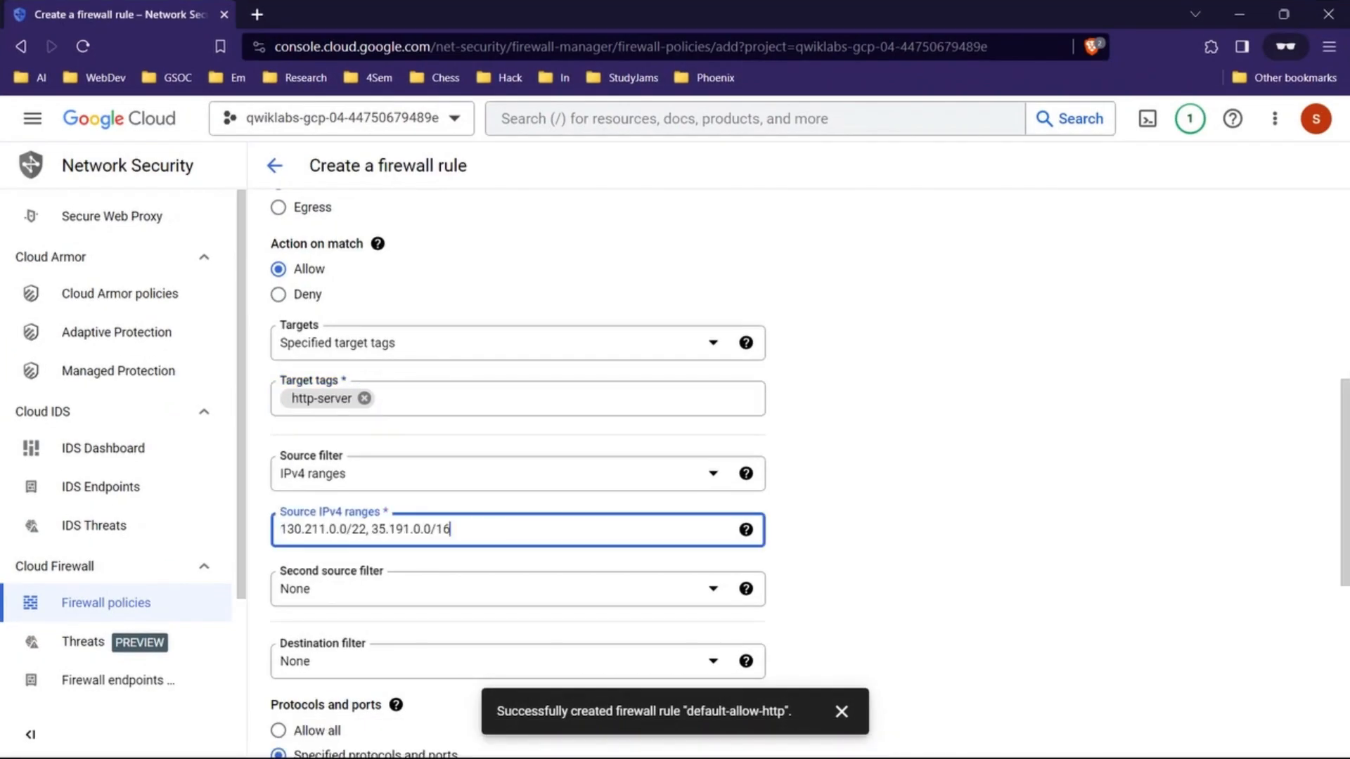
left_click(371, 529)
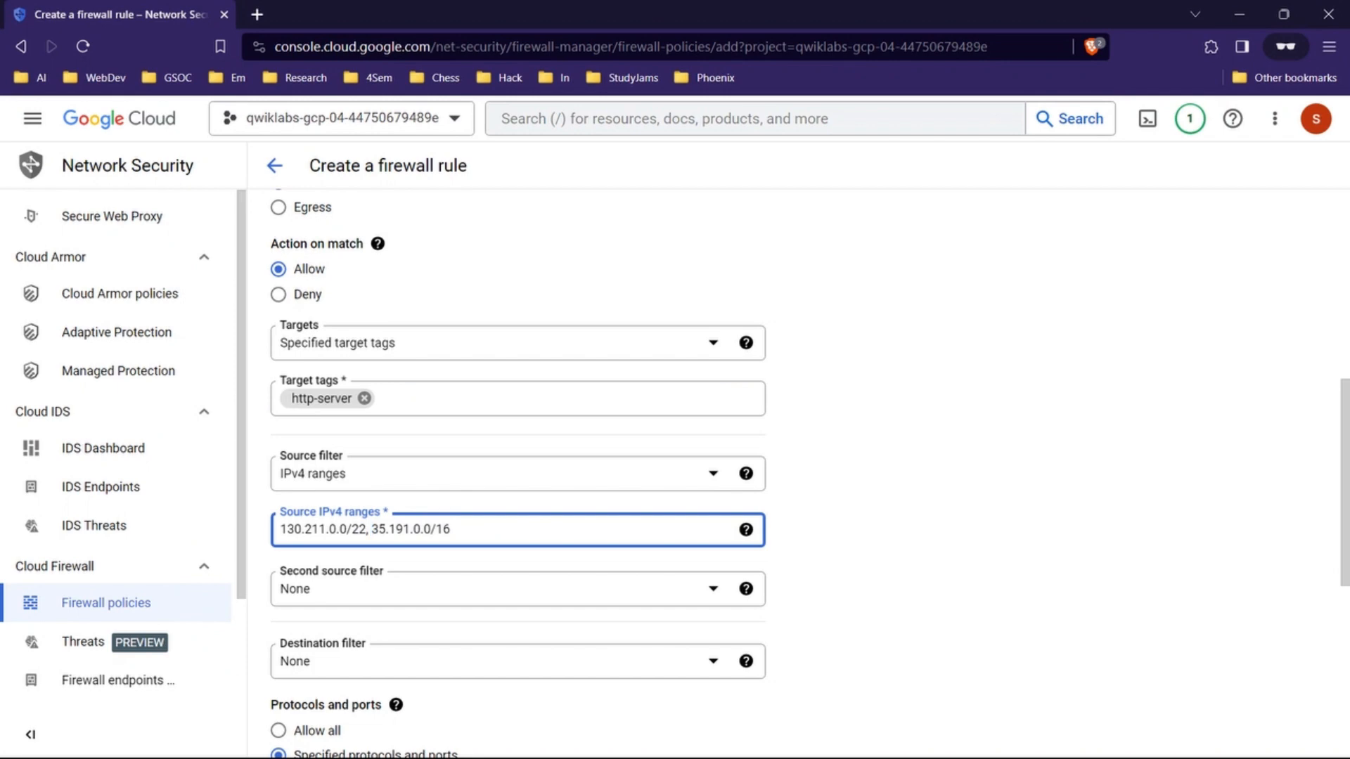
key("Return")
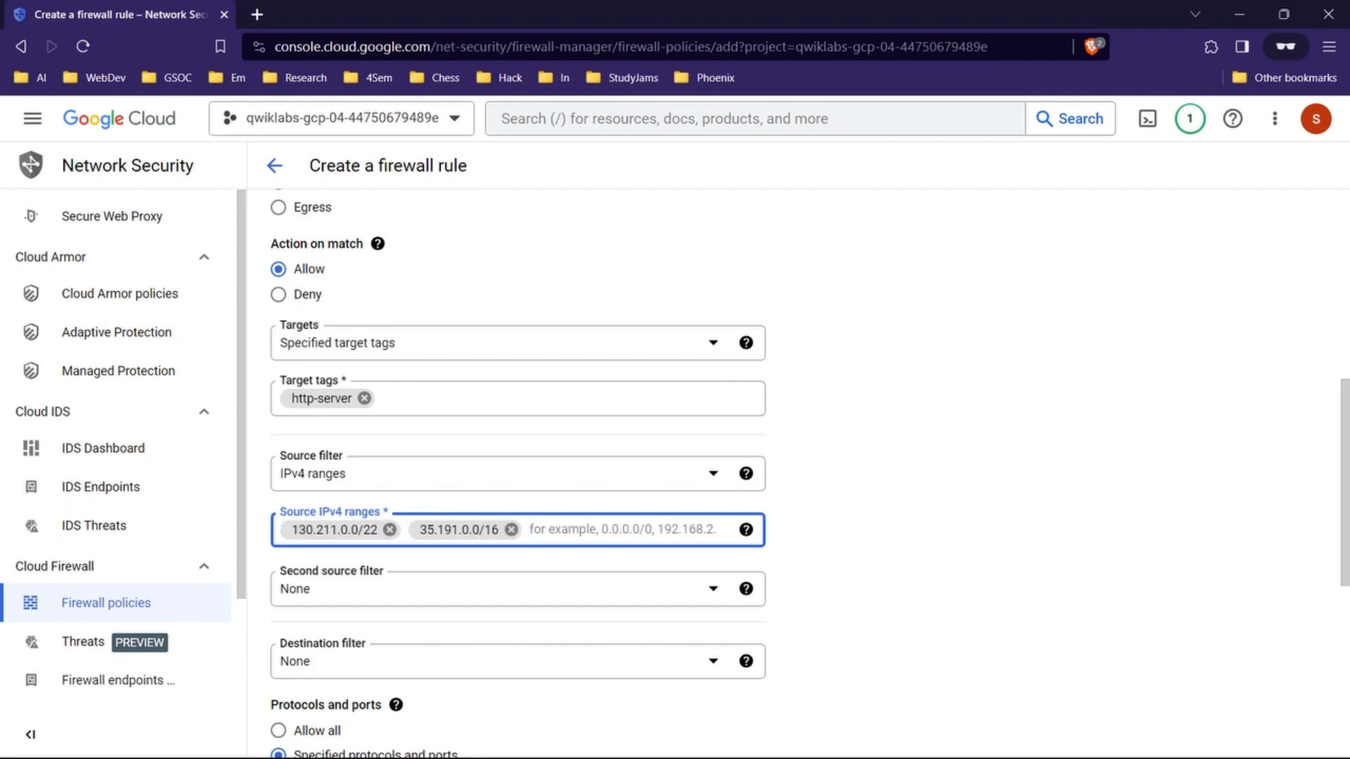
Step: Check the lab's protocols and ports value, then enable TCP without ports and create the default-allow-health-check firewall rule in the console
left_click(1240, 14)
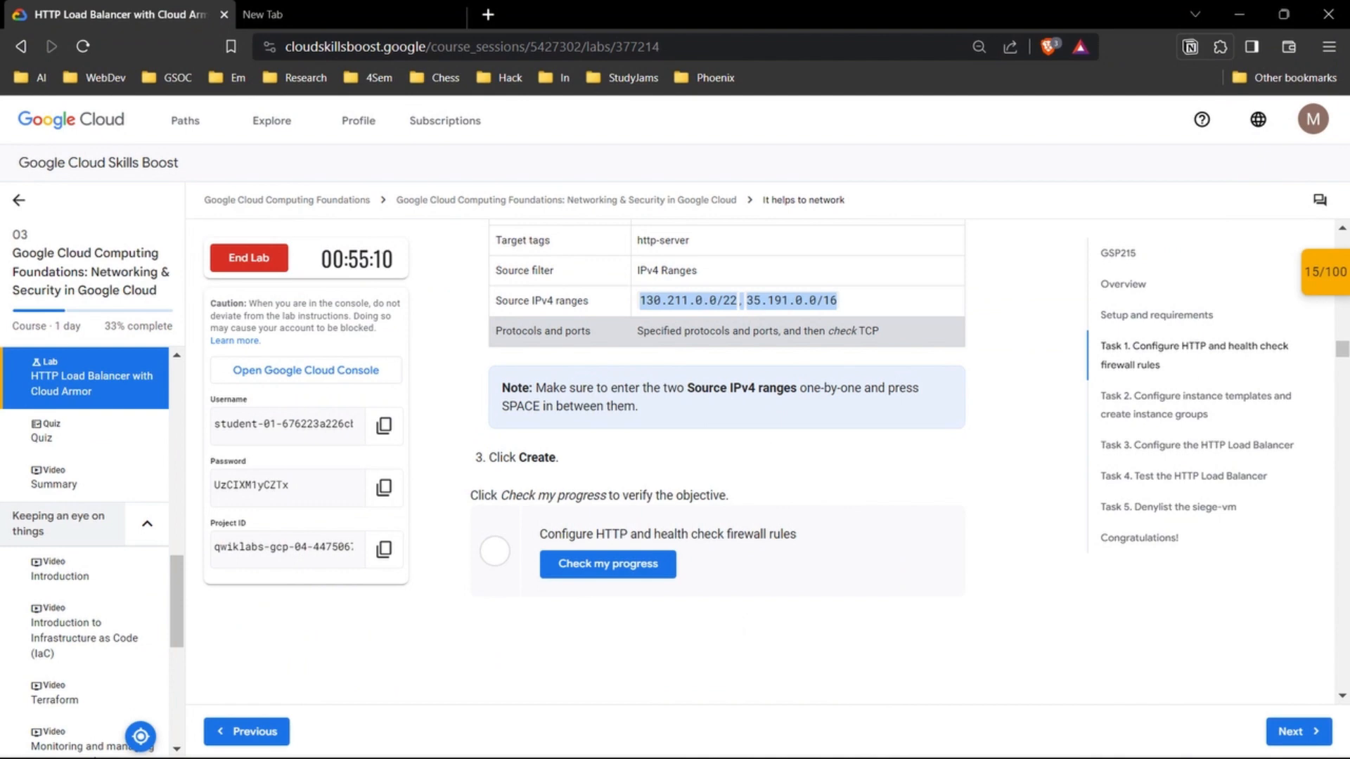
mouse_move(749, 739)
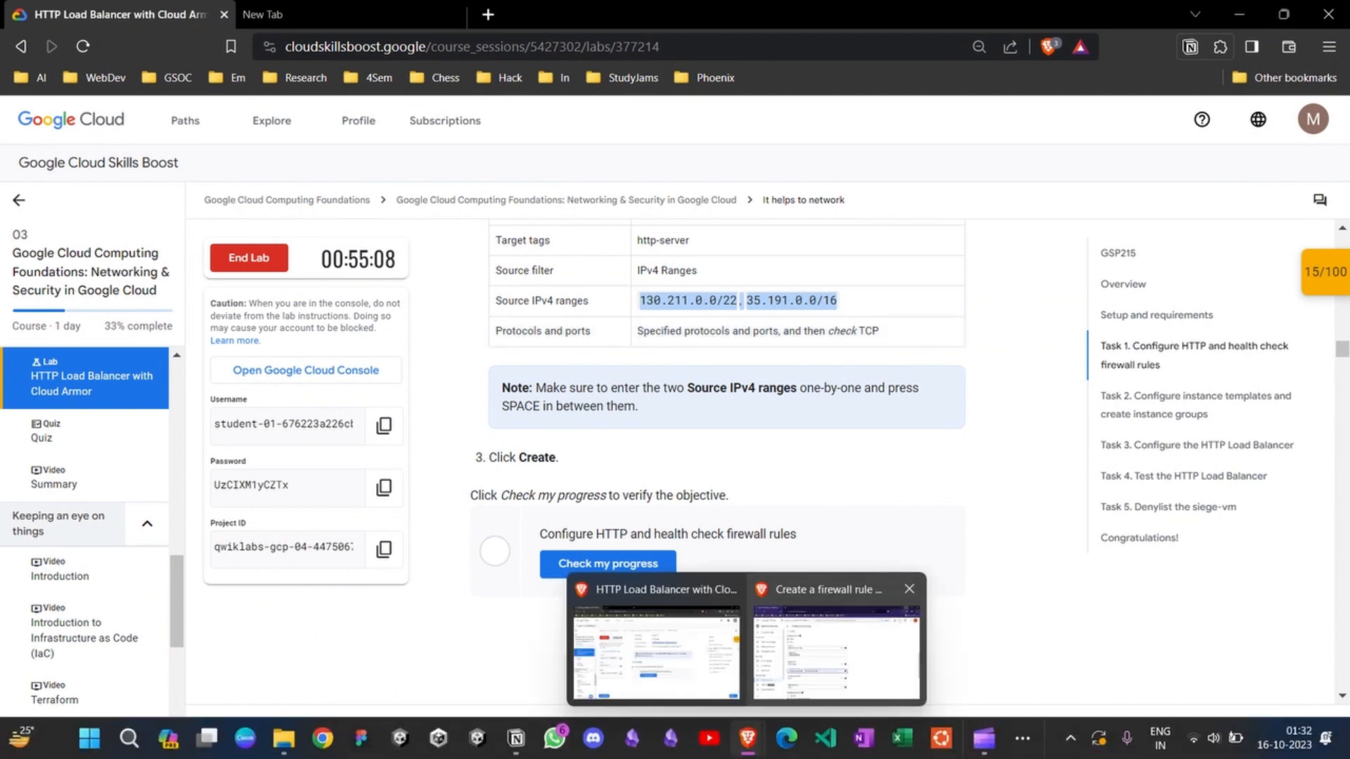
left_click(836, 636)
scroll(303, 591, "down", 5)
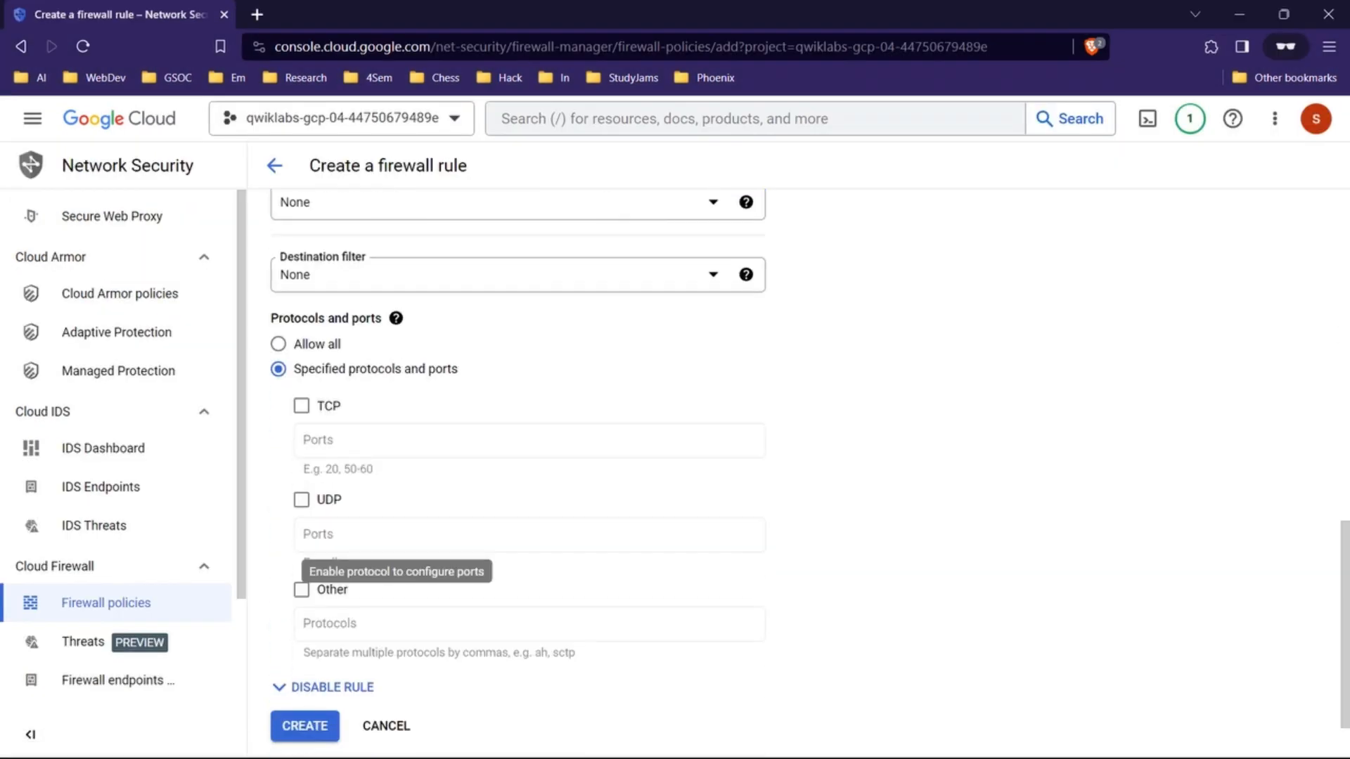
left_click(301, 404)
scroll(301, 405, "down", 1)
left_click(305, 649)
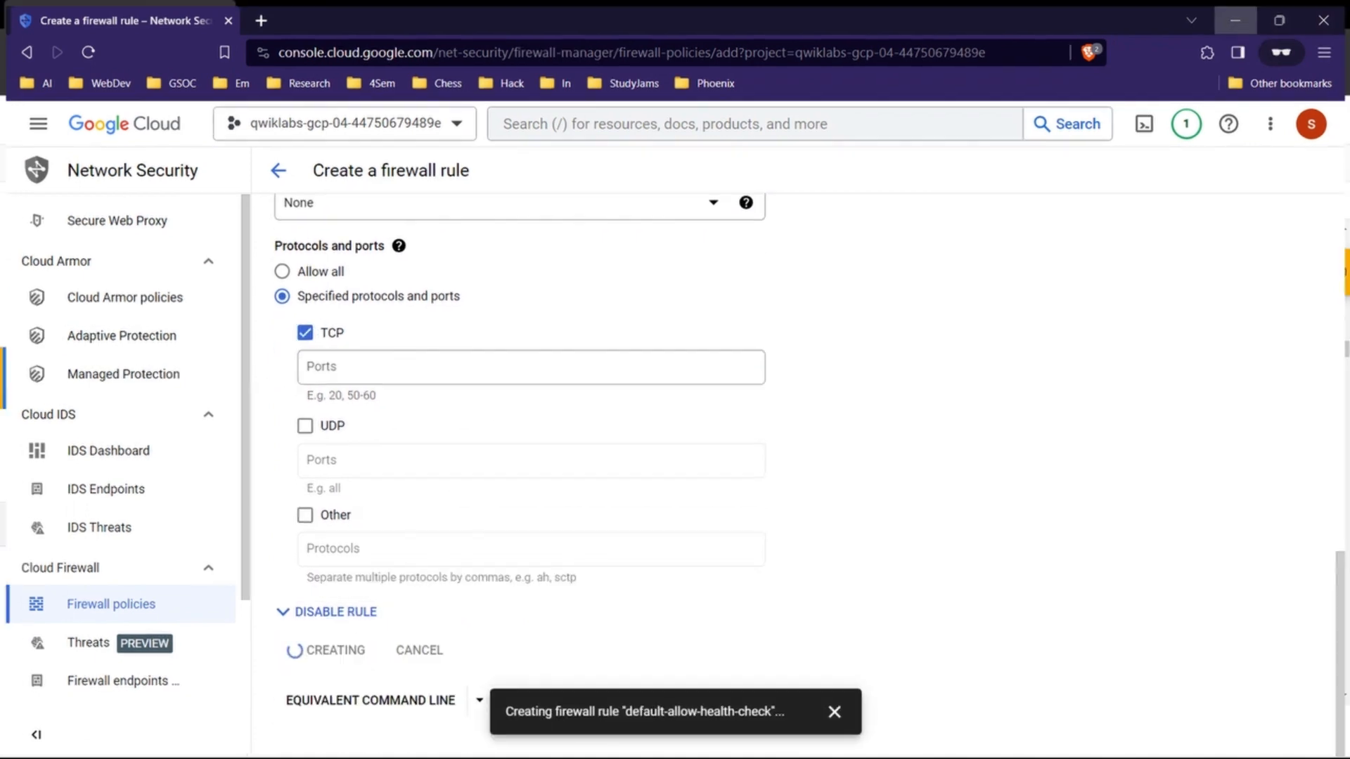
Step: Look for the new health check rule in the console's VPC firewall rules, then check the lab progress for the firewall rules objective
left_click(1240, 14)
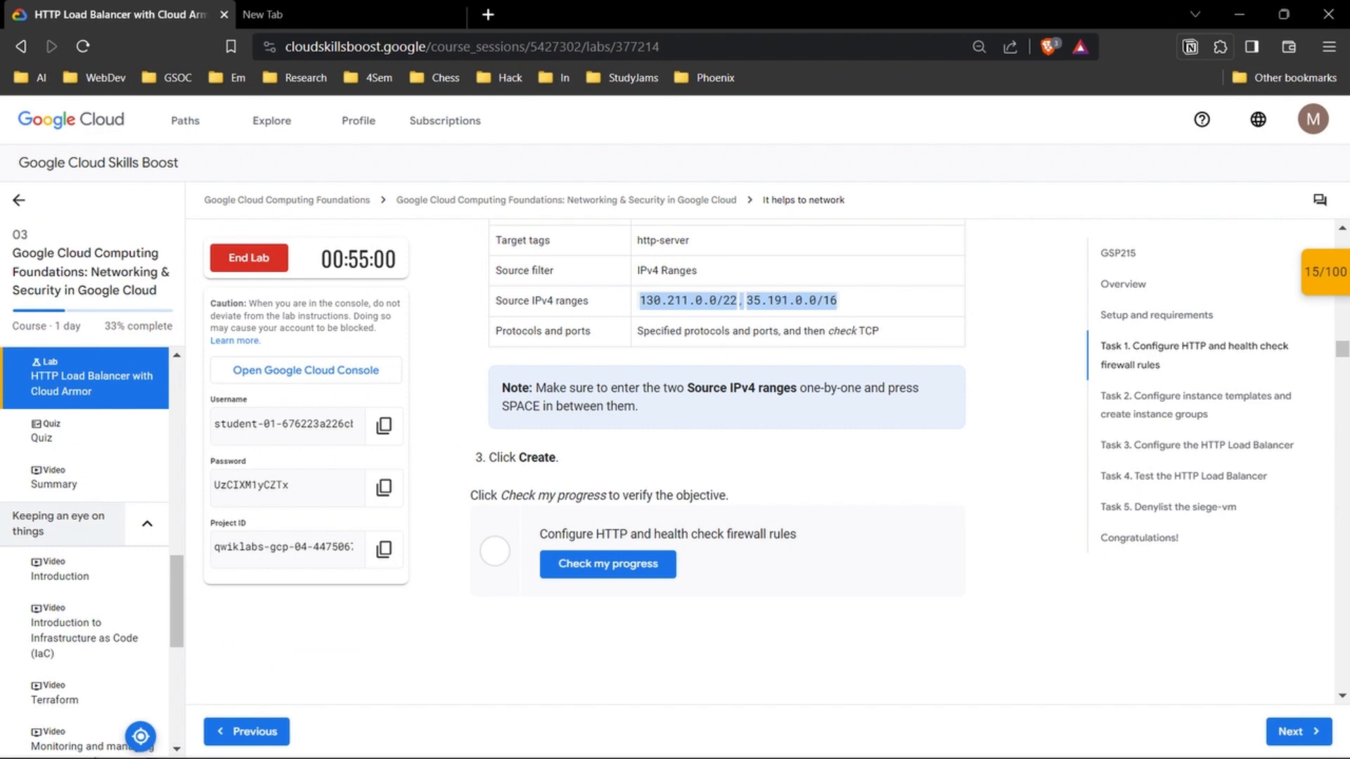
mouse_move(748, 738)
left_click(837, 650)
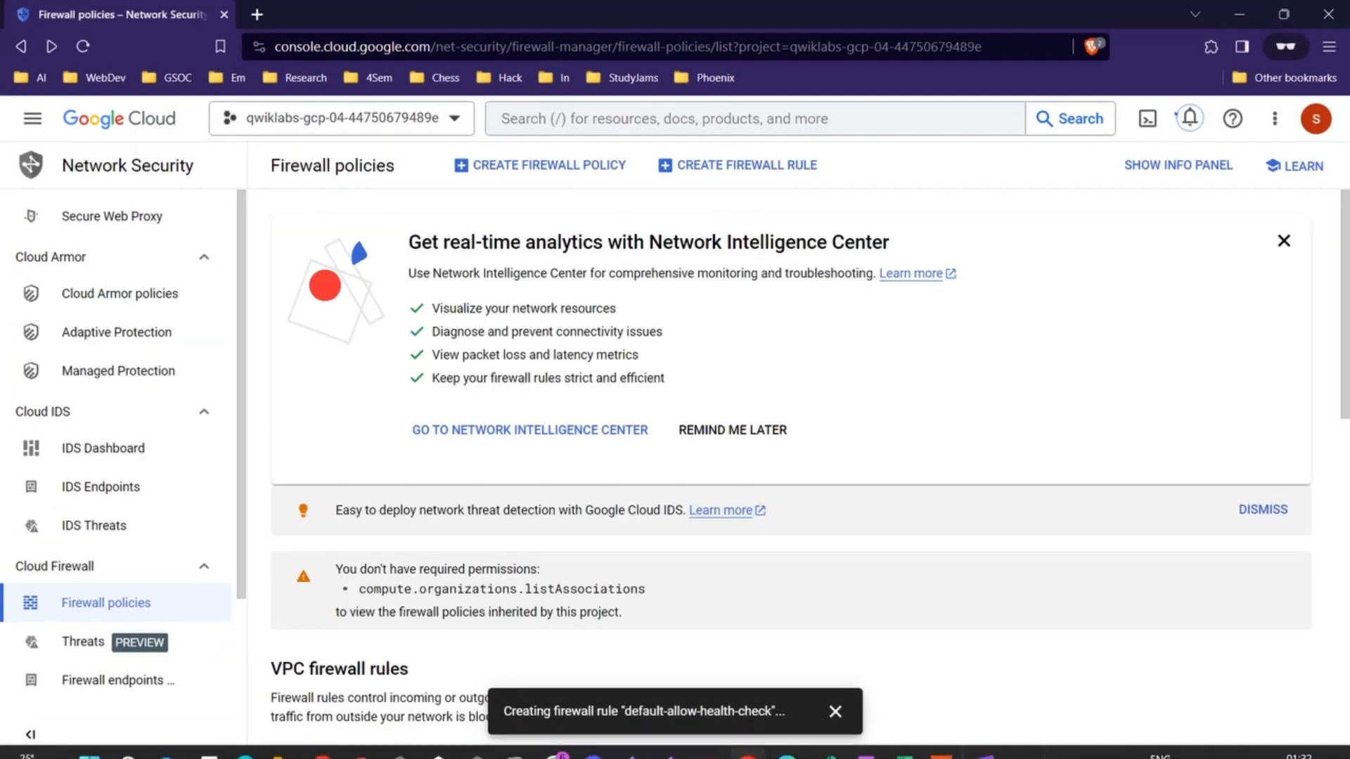
scroll(801, 547, "down", 11)
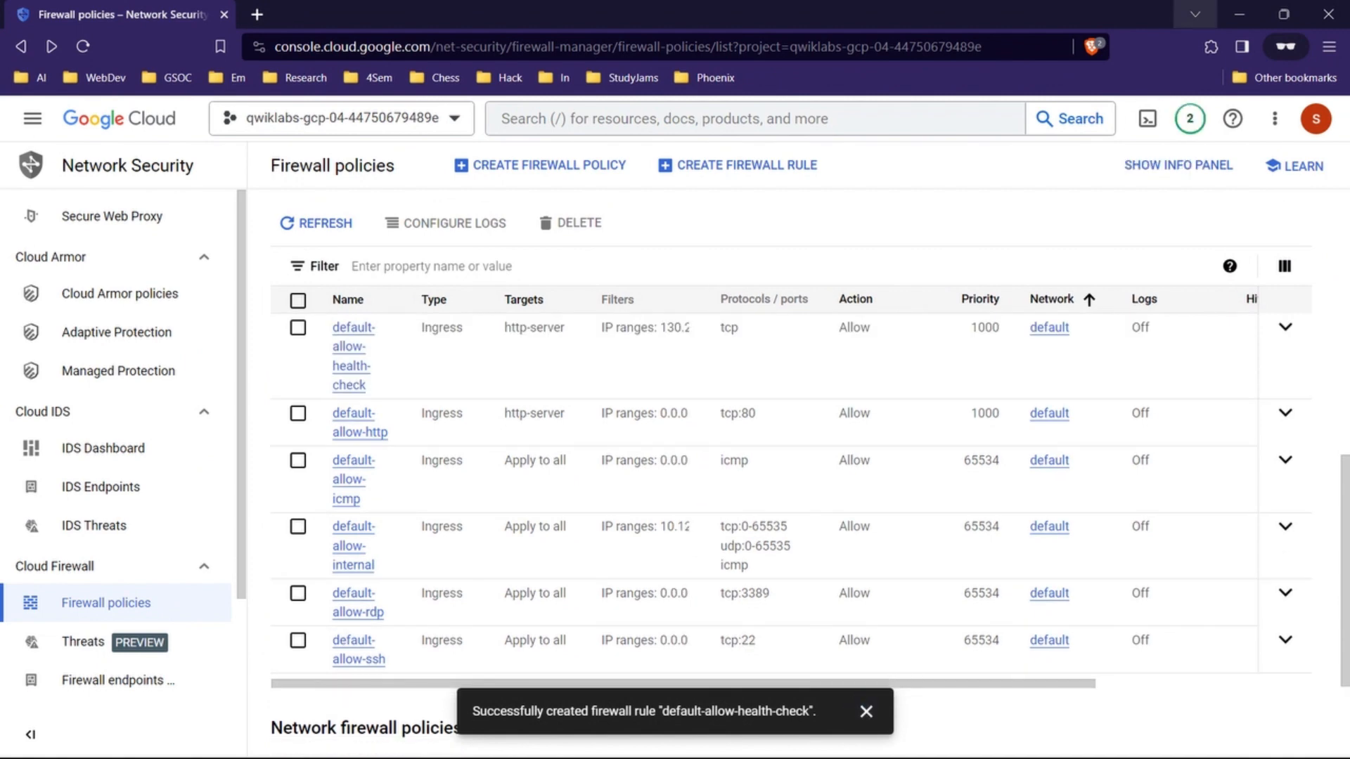
left_click(1240, 14)
scroll(689, 464, "down", 1)
left_click(607, 500)
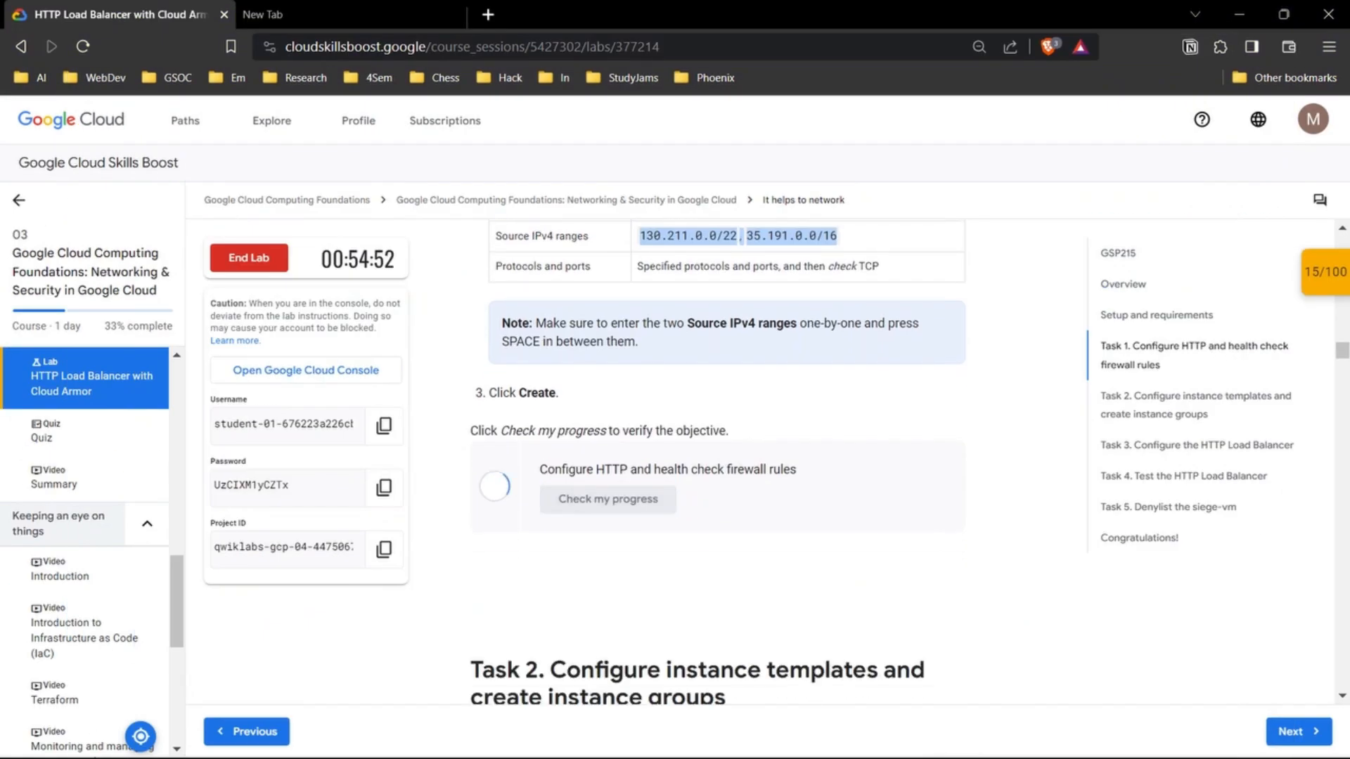
Step: Read the lab's Task 2 instructions on configuring the instance templates
scroll(718, 464, "down", 5)
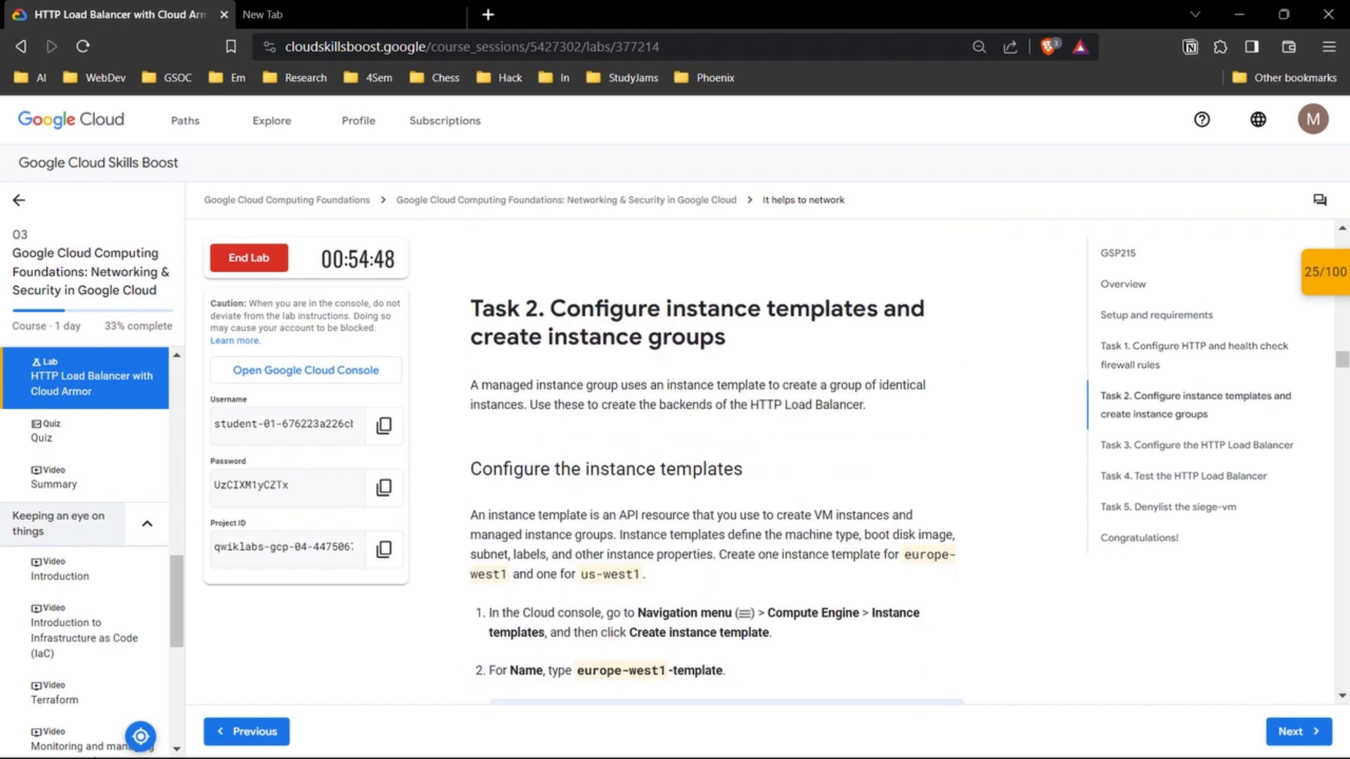
scroll(717, 465, "down", 1)
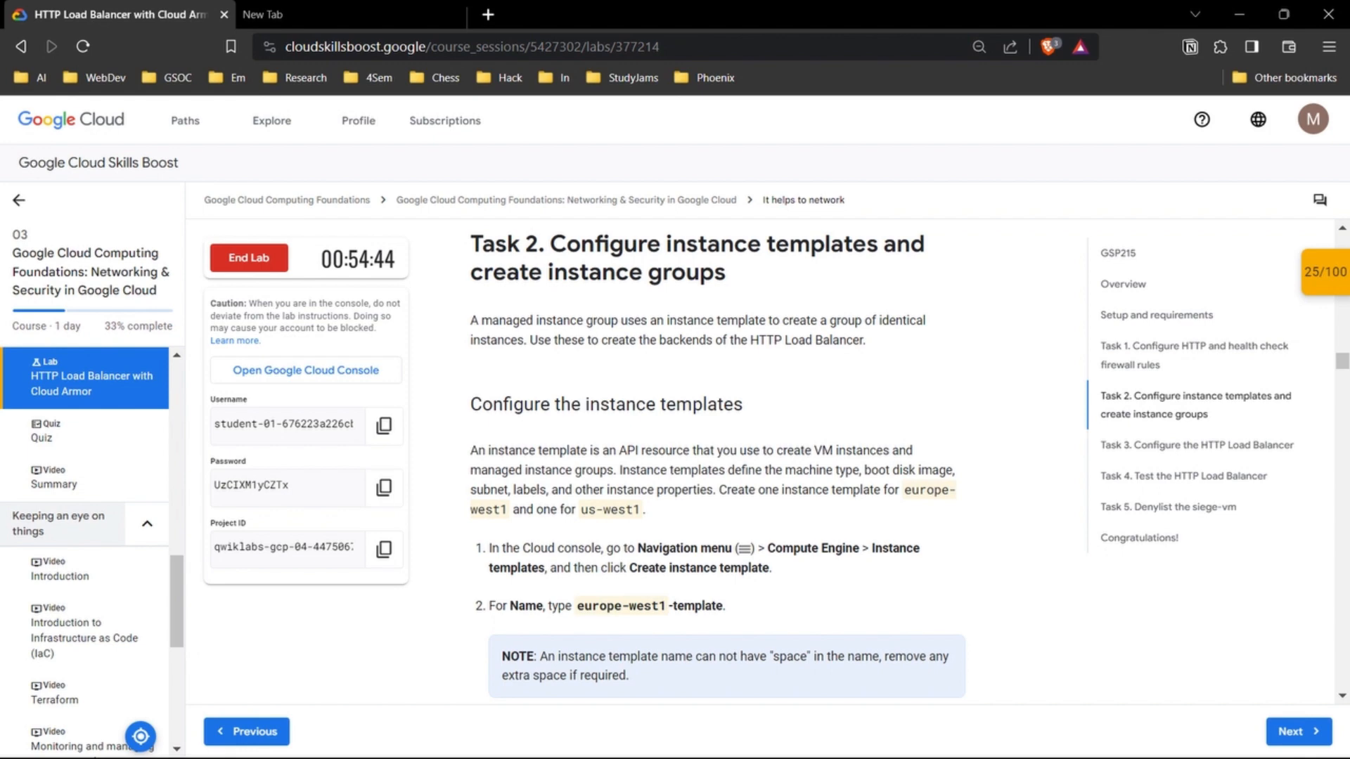
scroll(717, 464, "down", 2)
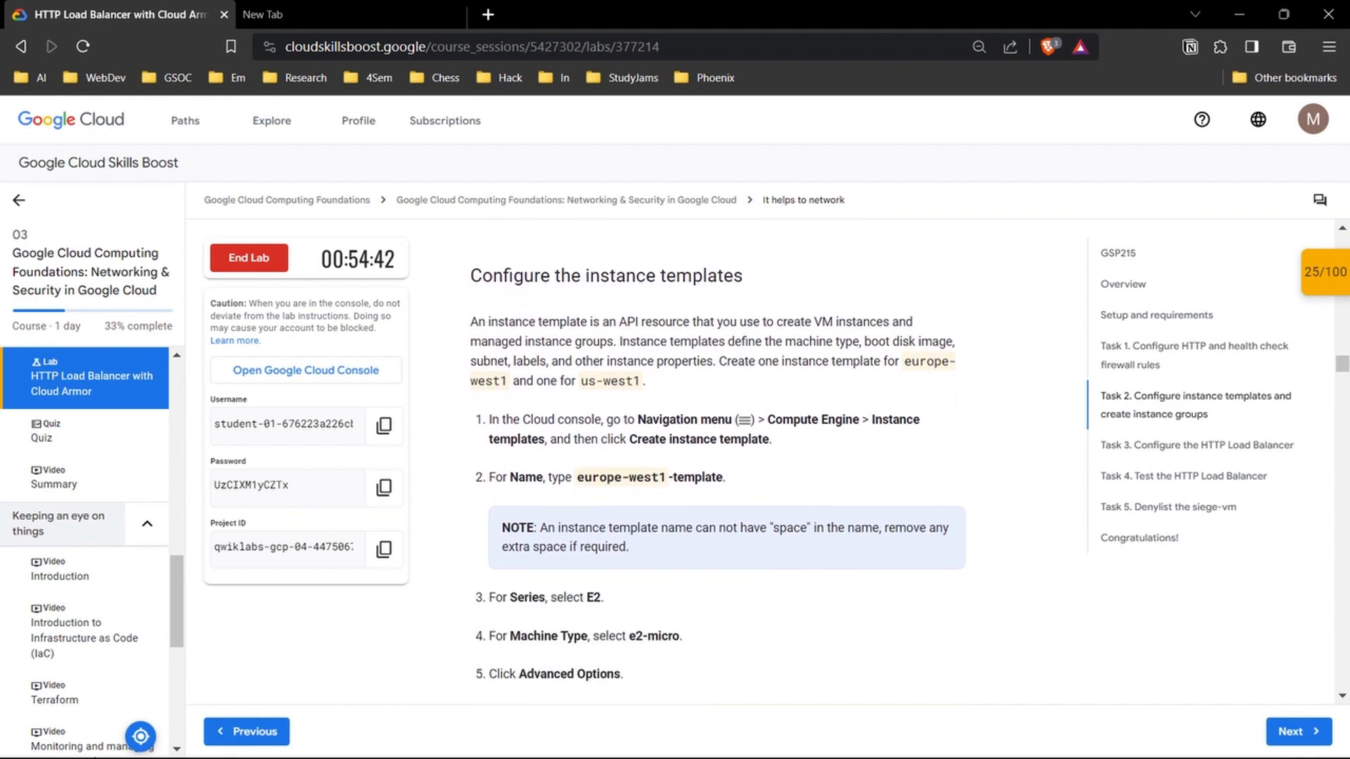
scroll(717, 464, "down", 2)
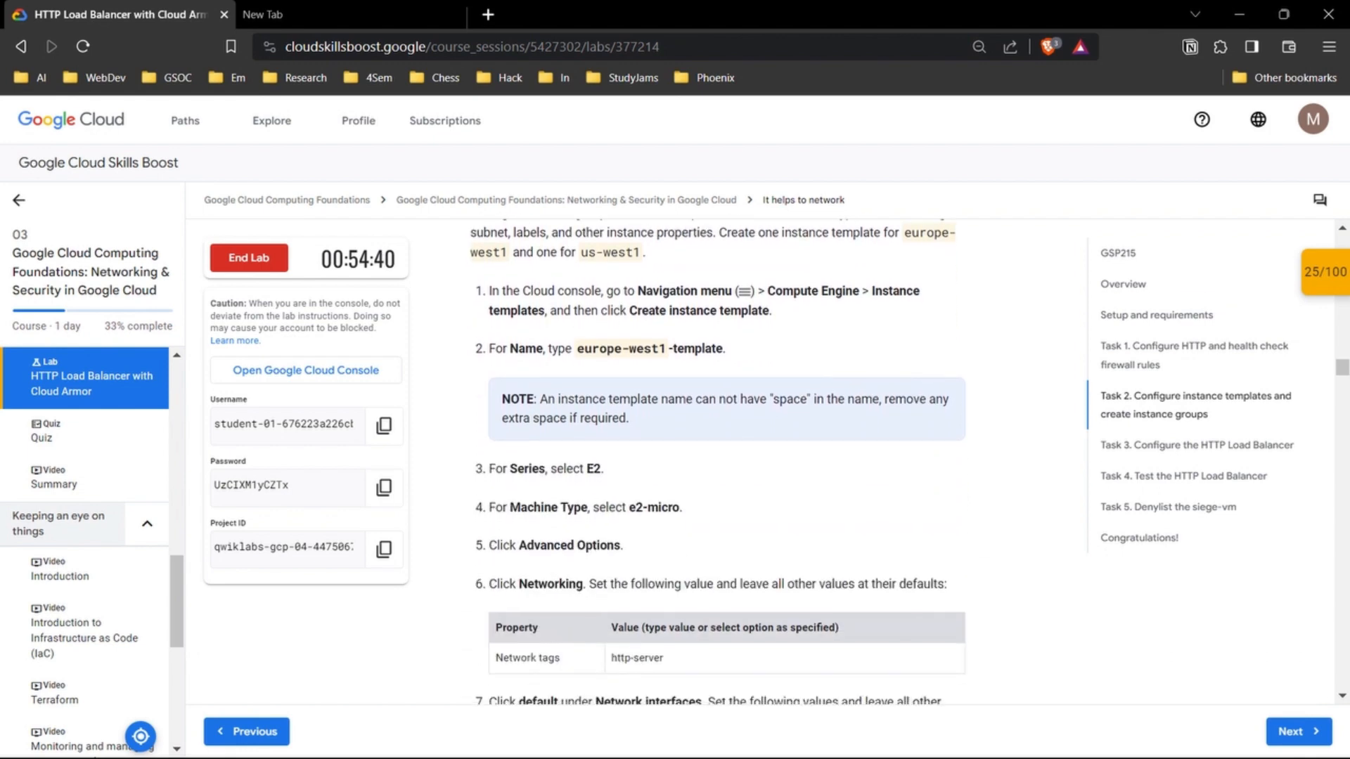
scroll(717, 464, "up", 2)
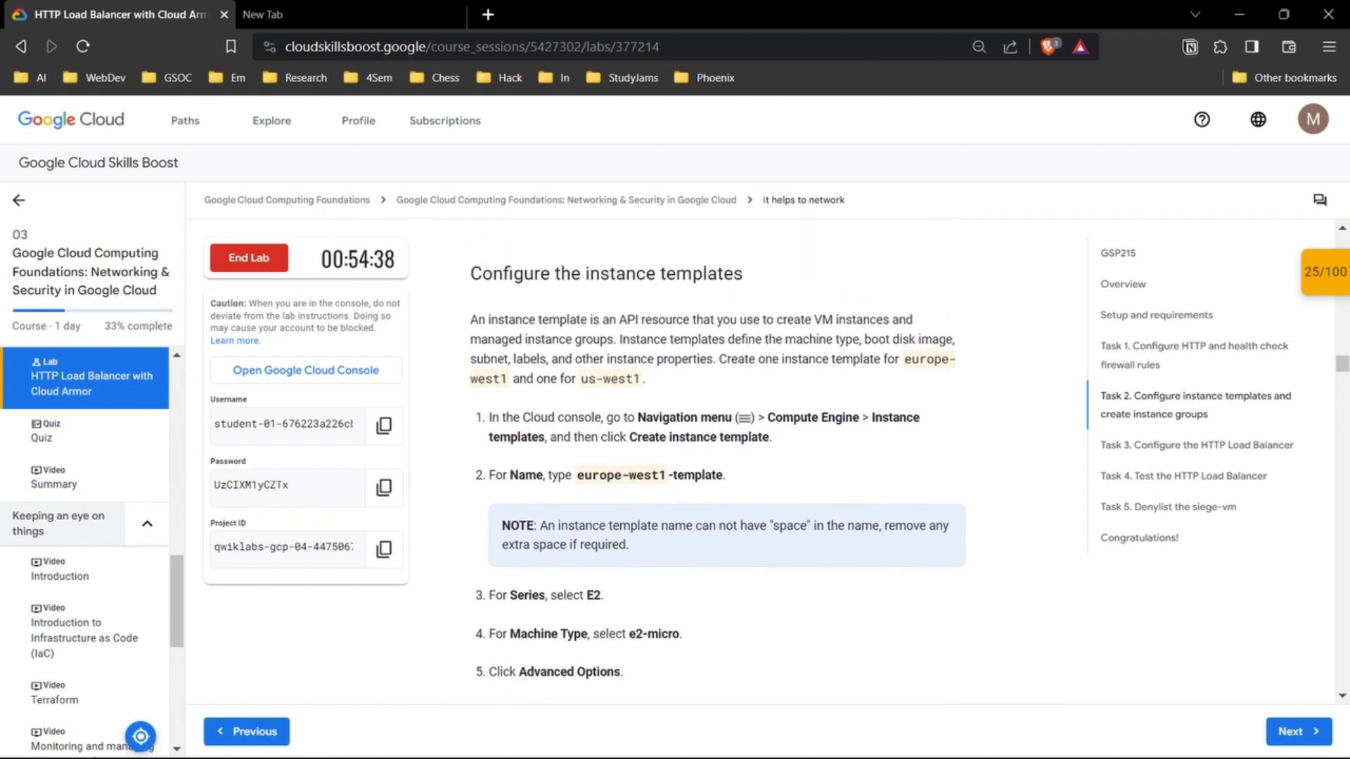
Step: Switch to the console and open Compute Engine's Instance templates page, dismissing the notification and the tutorial pane
mouse_move(747, 740)
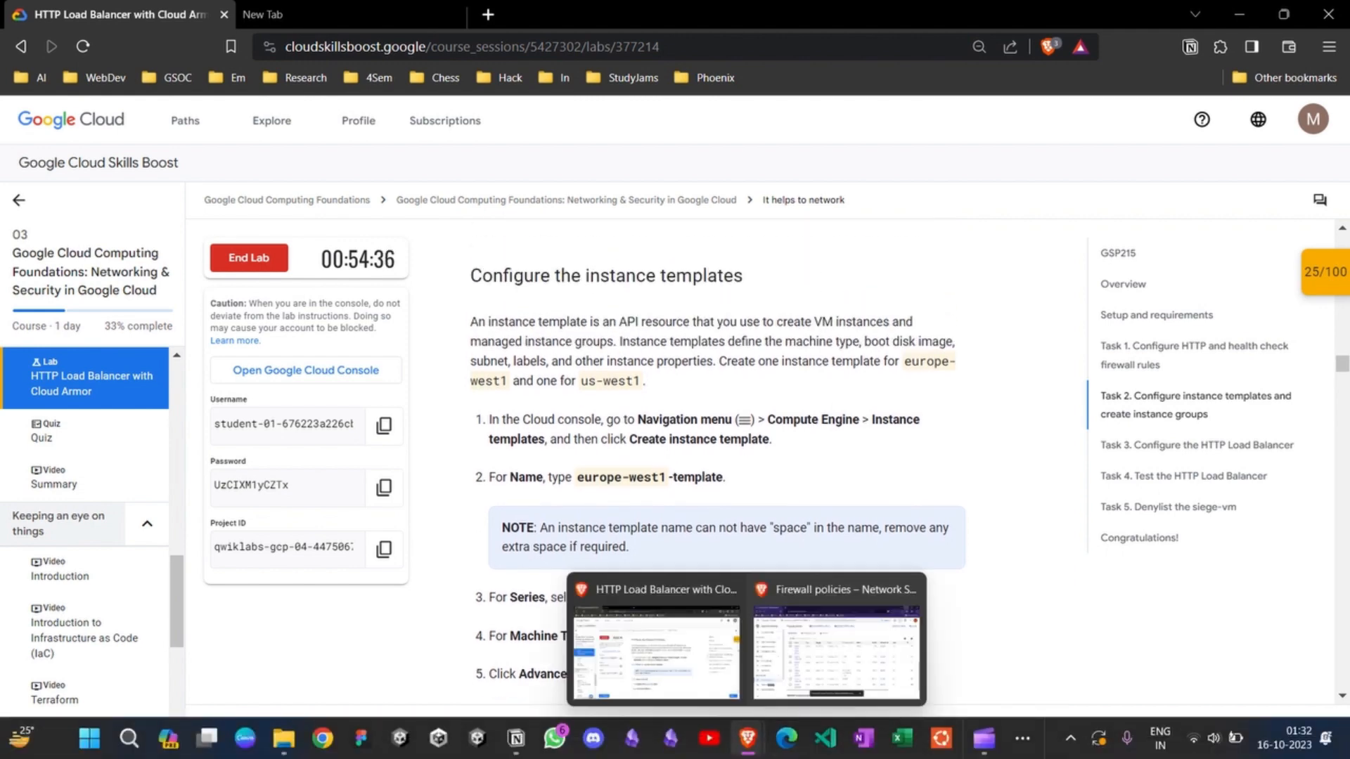
left_click(890, 651)
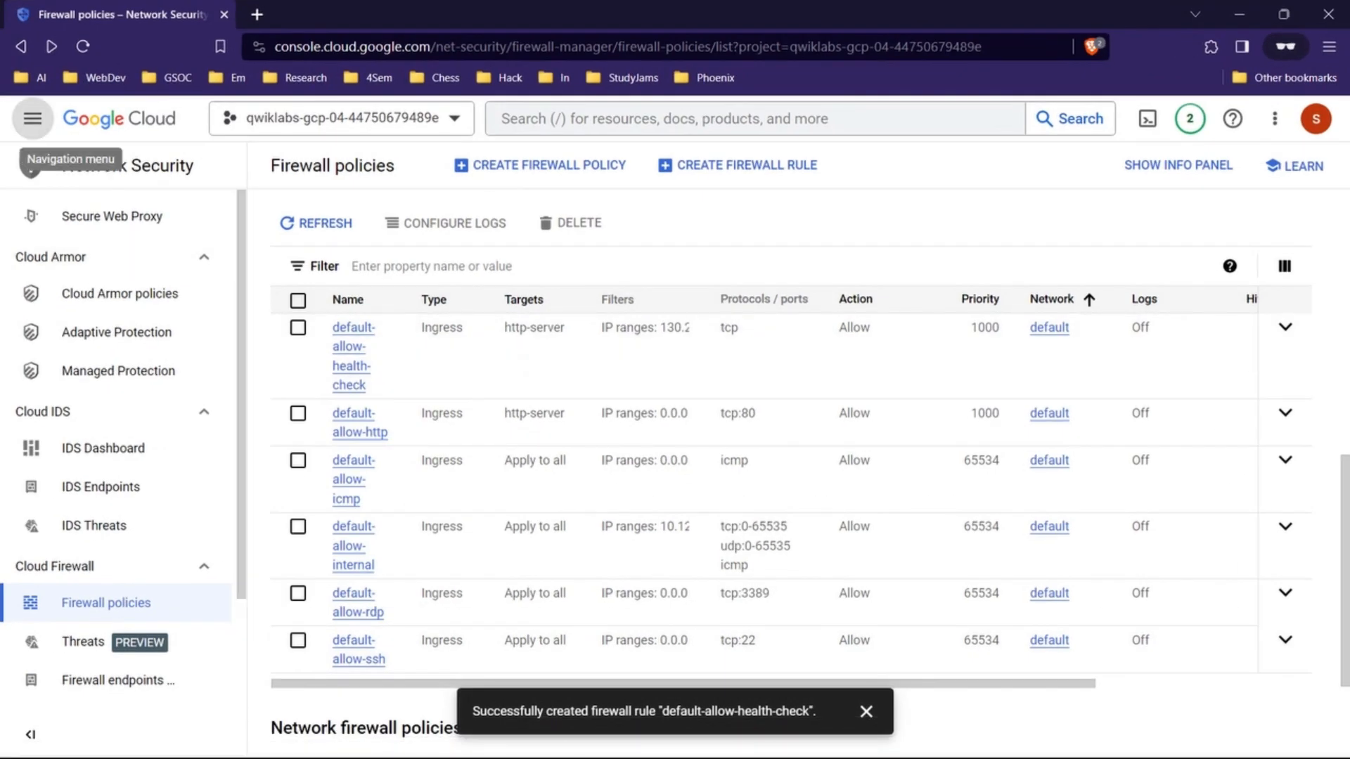
left_click(32, 118)
mouse_move(112, 402)
scroll(127, 547, "down", 3)
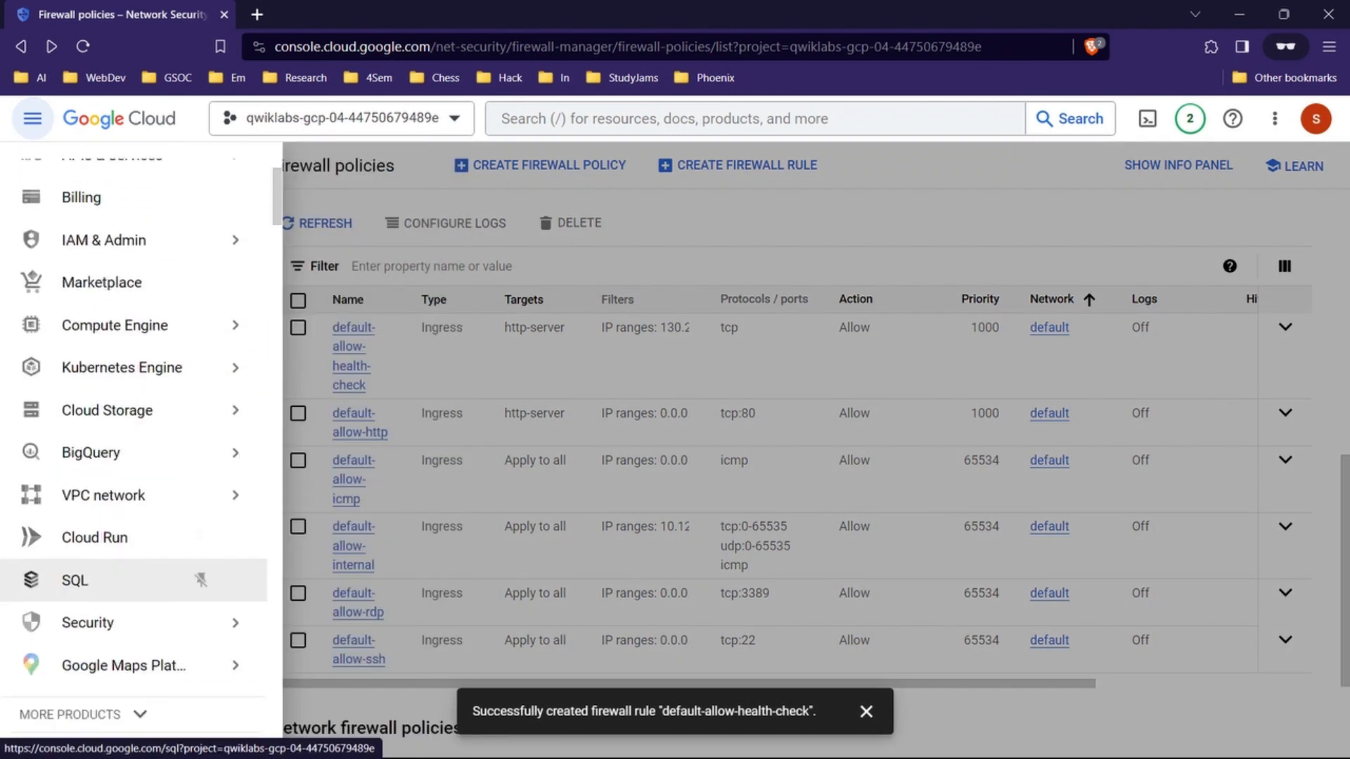
scroll(127, 547, "up", 3)
mouse_move(123, 535)
mouse_move(194, 486)
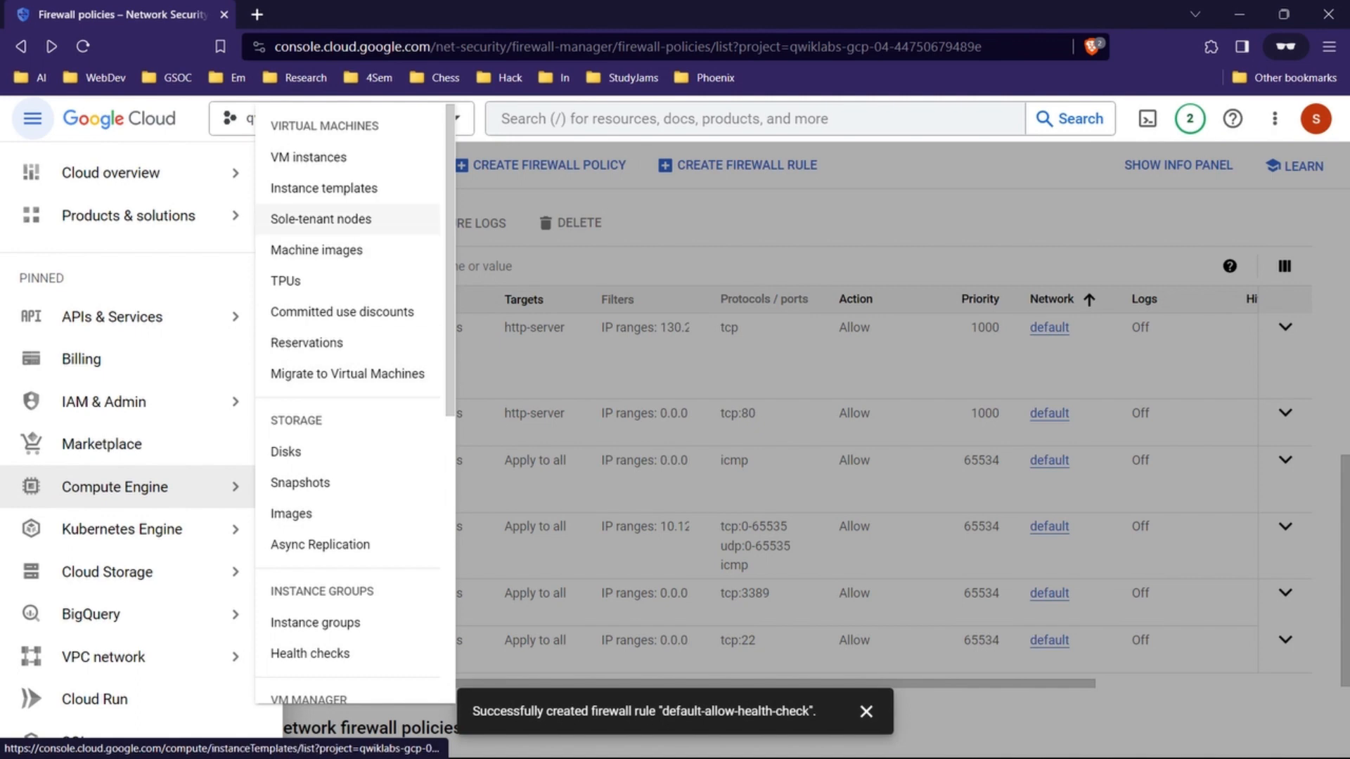
left_click(324, 187)
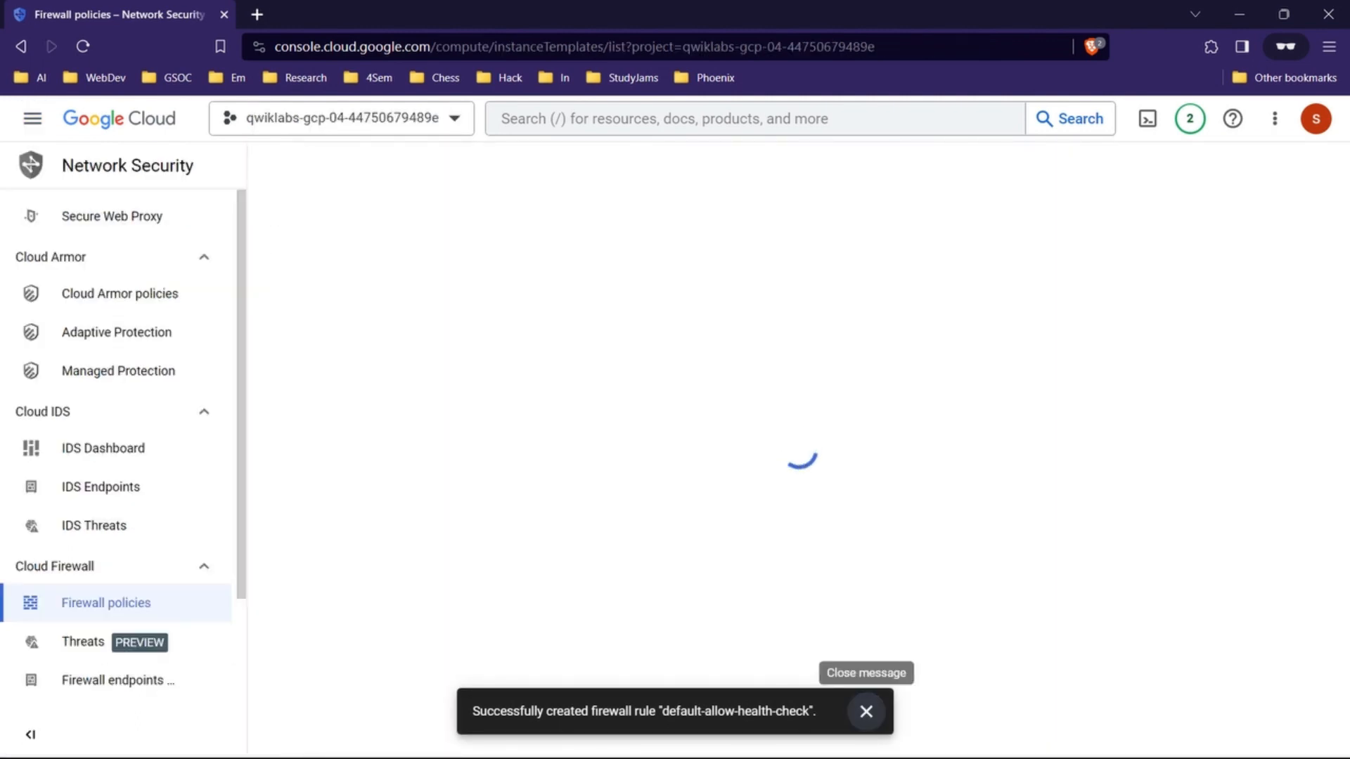
left_click(867, 712)
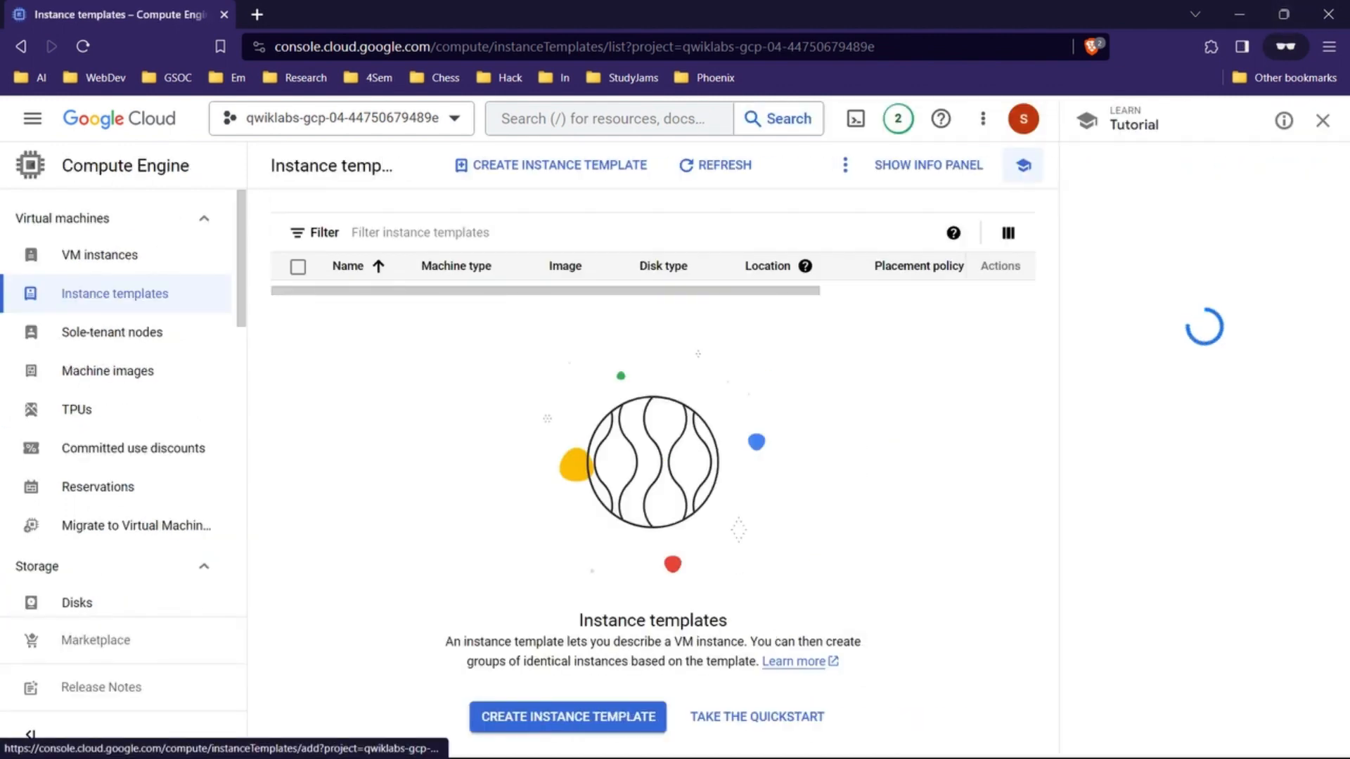
left_click(1323, 120)
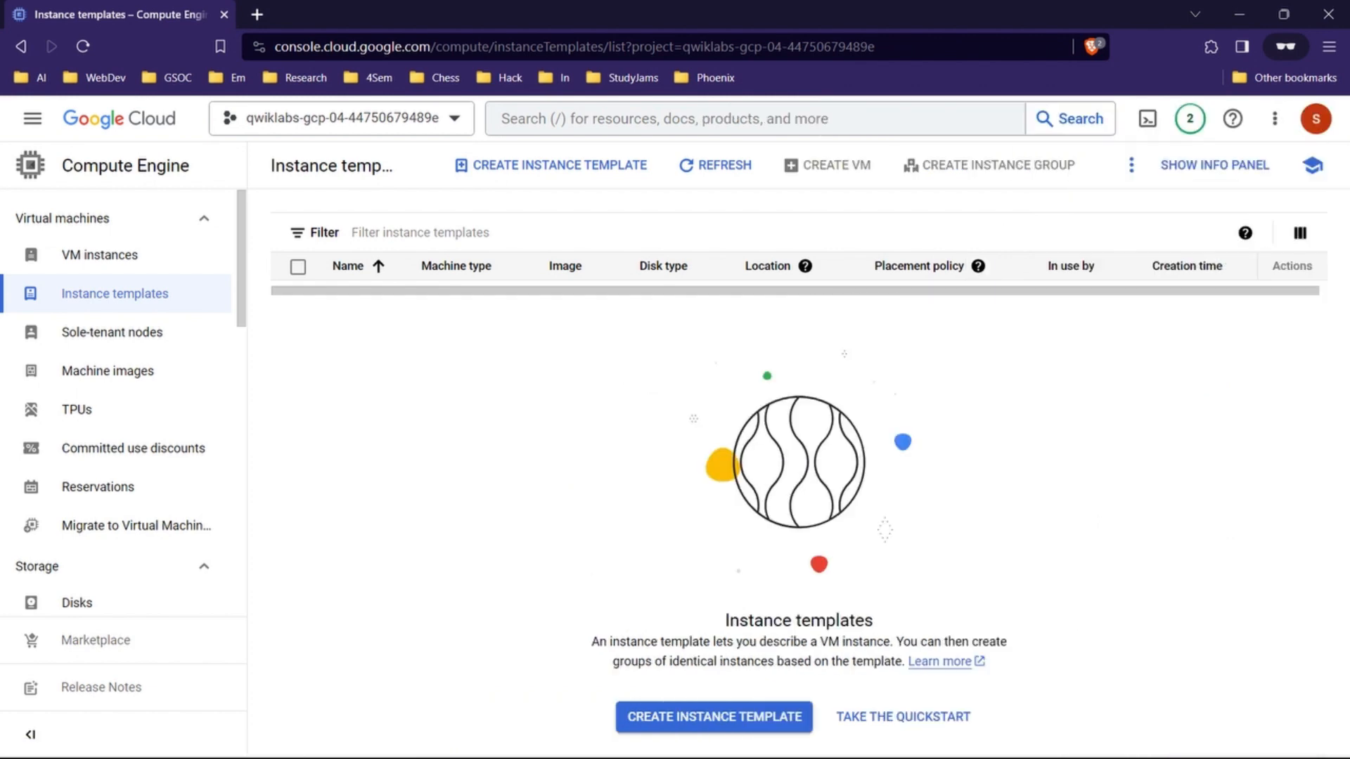
Step: Switch to the lab instructions and copy the template name europe-west1-template from Task 2
left_click(1240, 14)
scroll(717, 461, "down", 1)
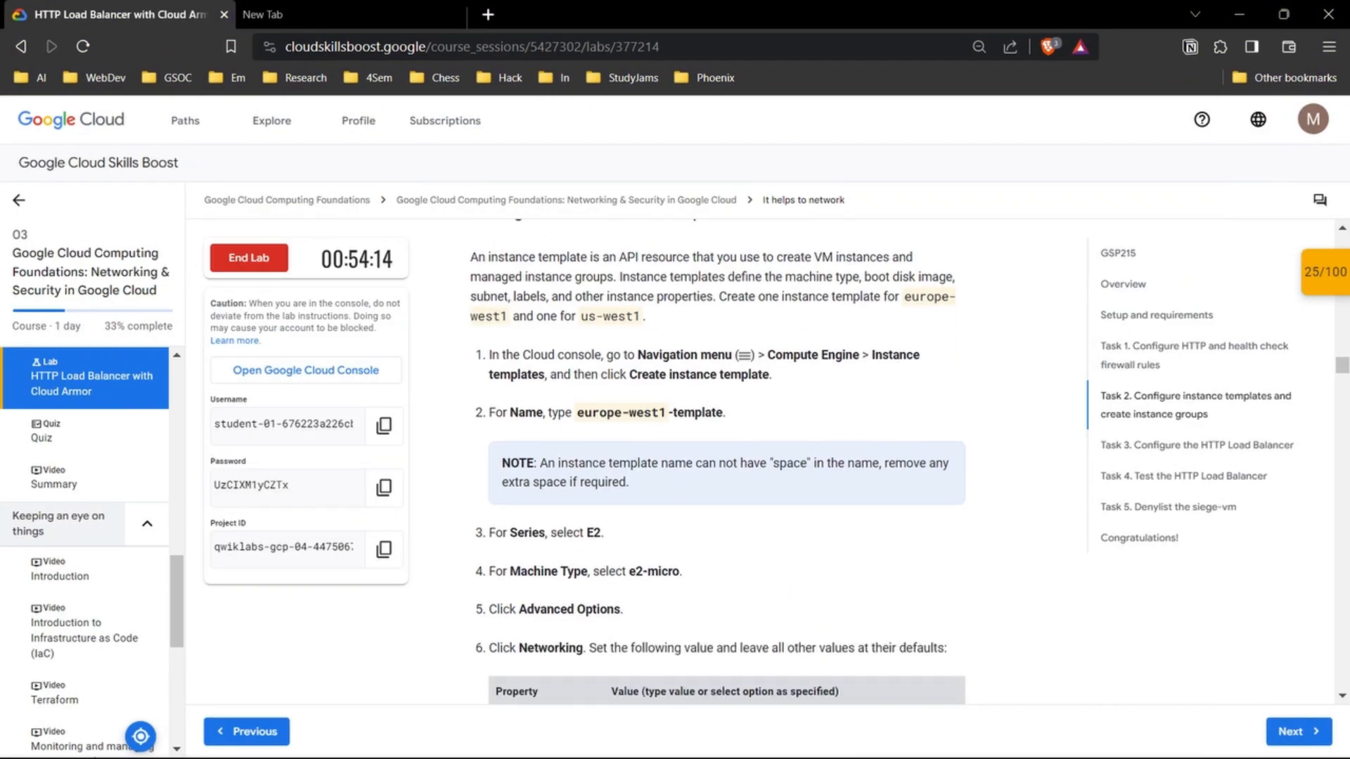
scroll(717, 461, "up", 2)
scroll(717, 462, "down", 3)
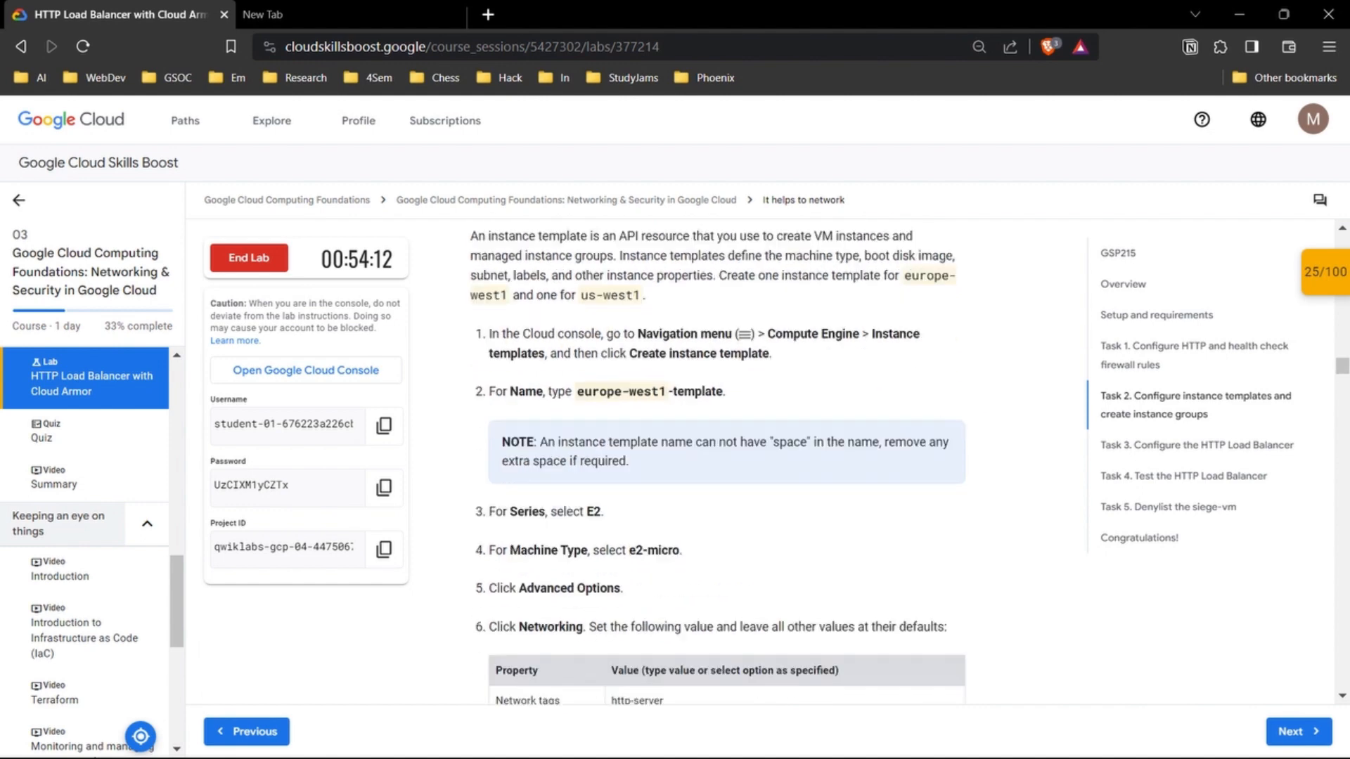
scroll(718, 461, "up", 1)
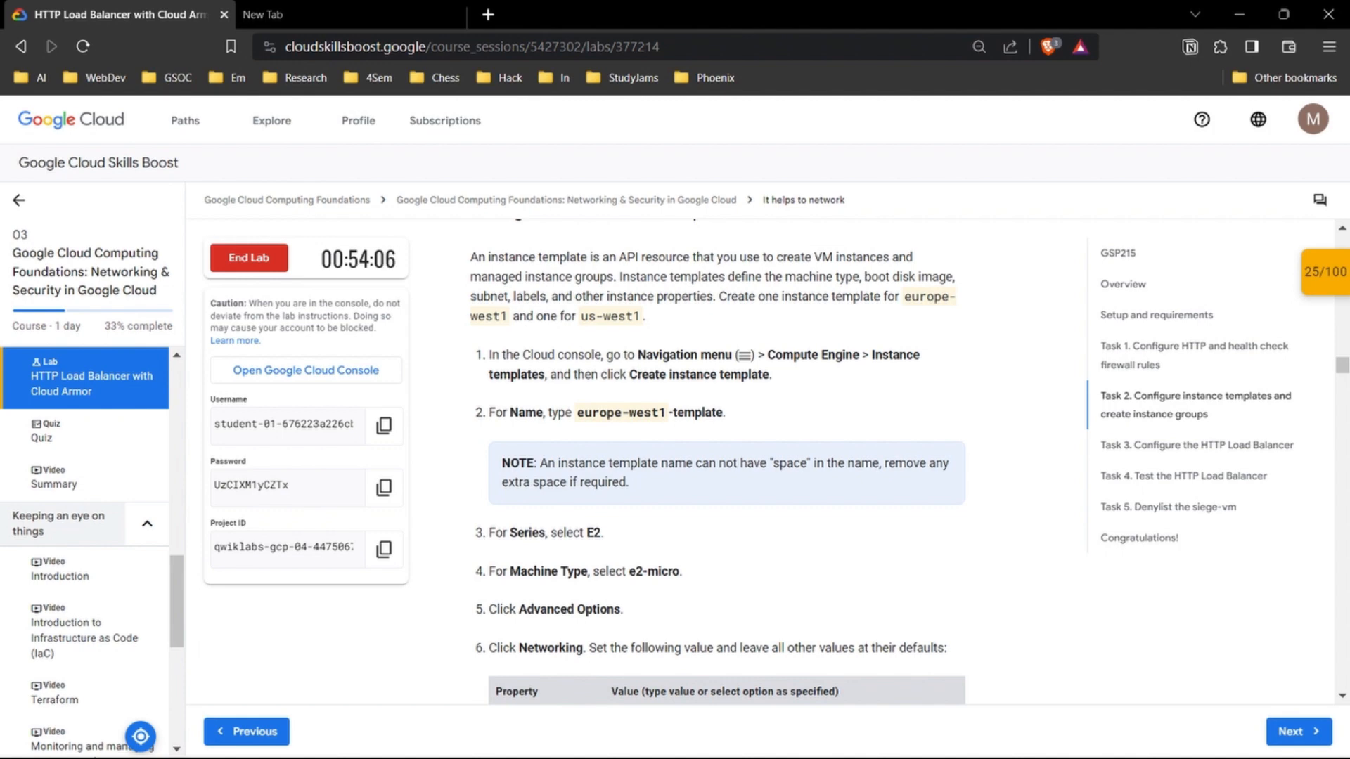
left_click_drag(577, 412, 725, 413)
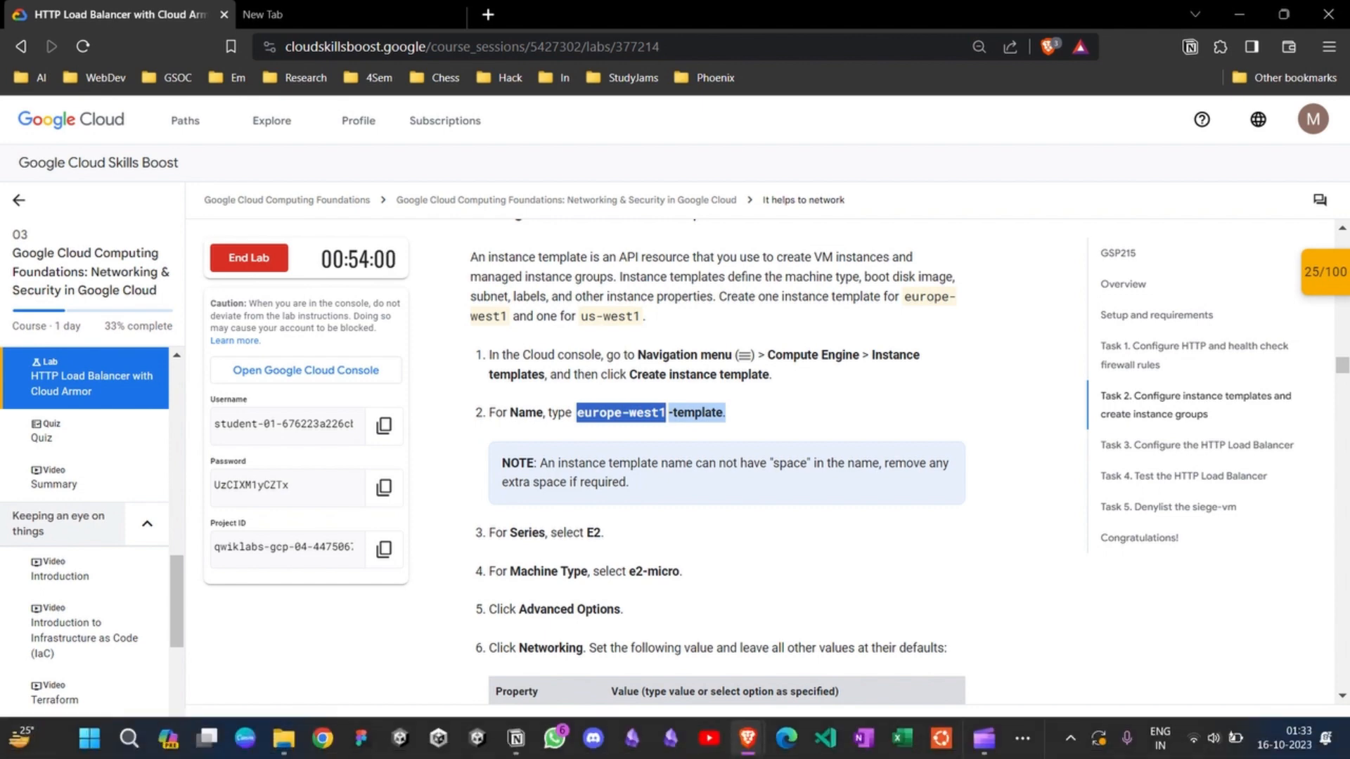
Step: Switch to the console, start a new instance template and name it europe-west1-template
mouse_move(748, 738)
left_click(1075, 661)
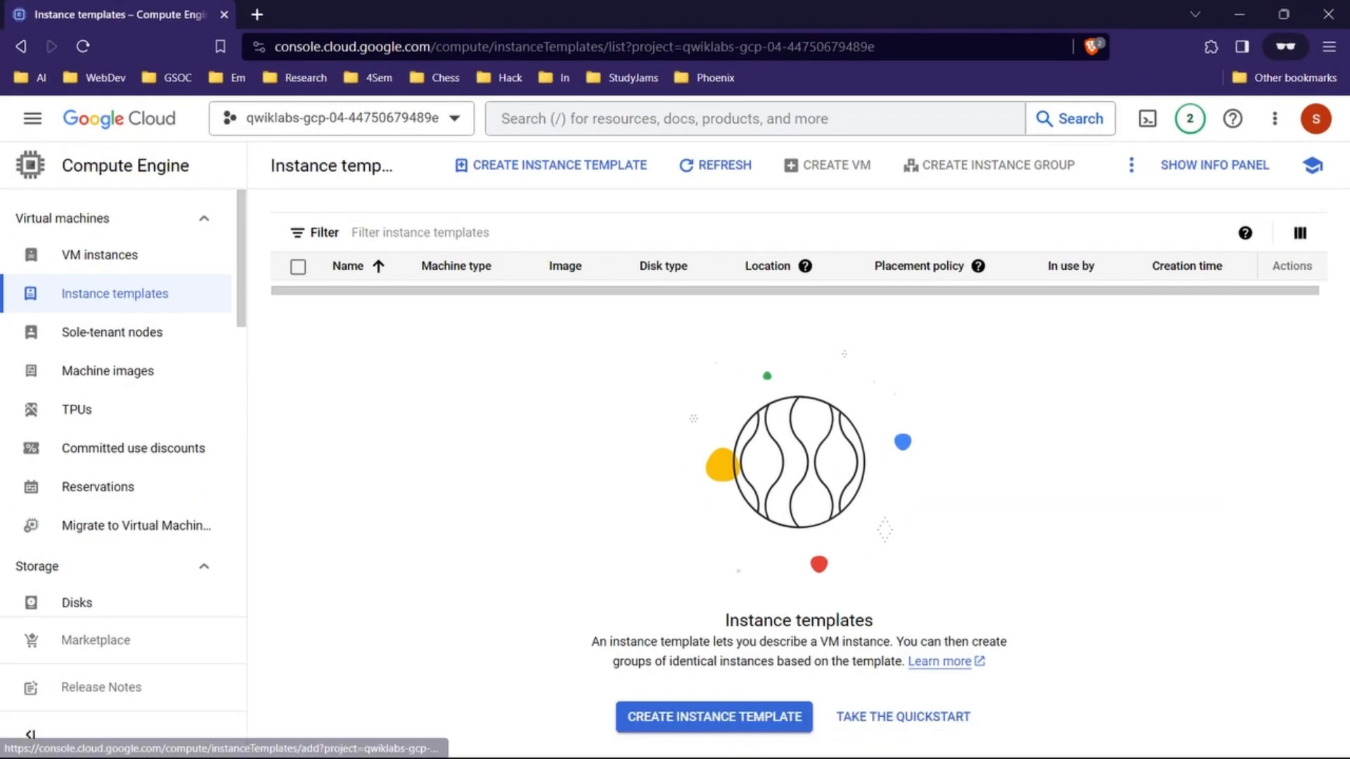
left_click(714, 717)
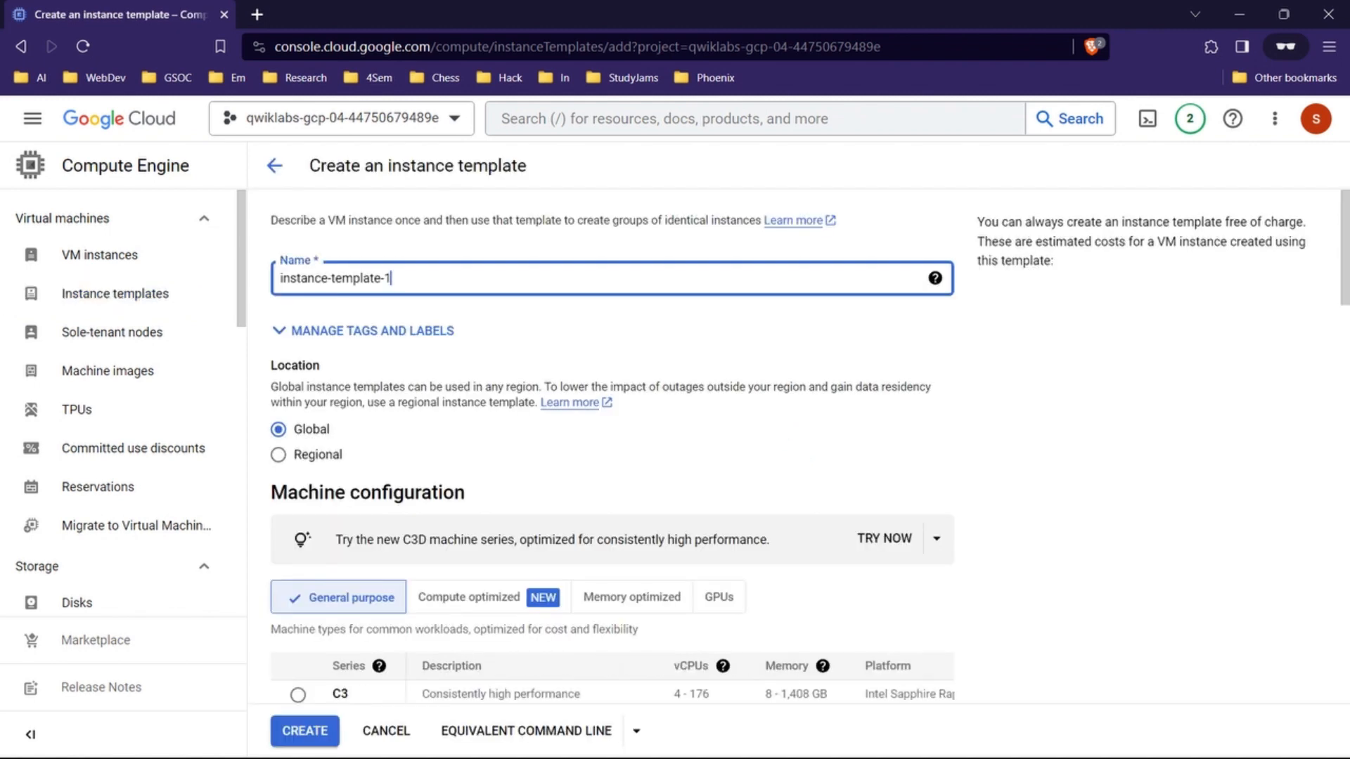
type("europe-west1-template")
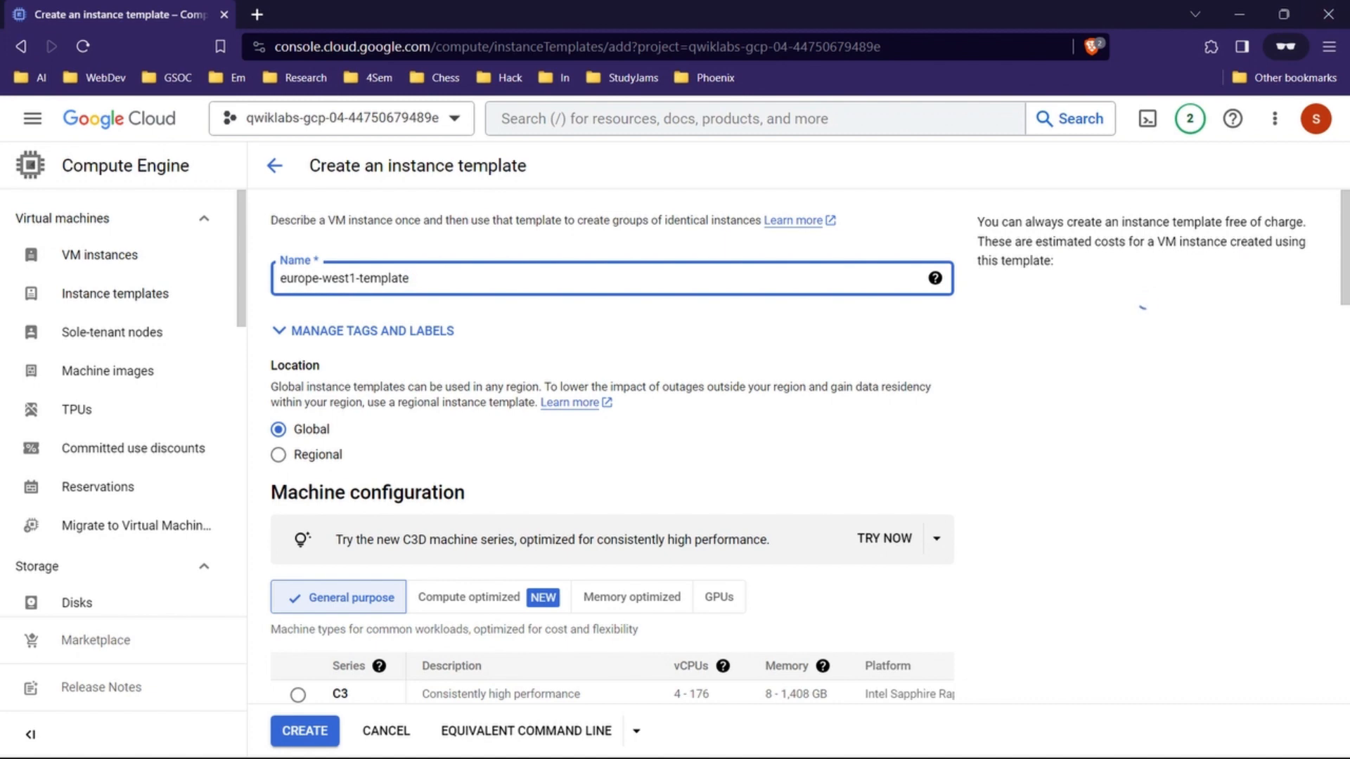
Step: Check the lab's series and machine type, then set the template's E2 machine type to e2-micro in the console
left_click(1239, 14)
scroll(717, 461, "down", 2)
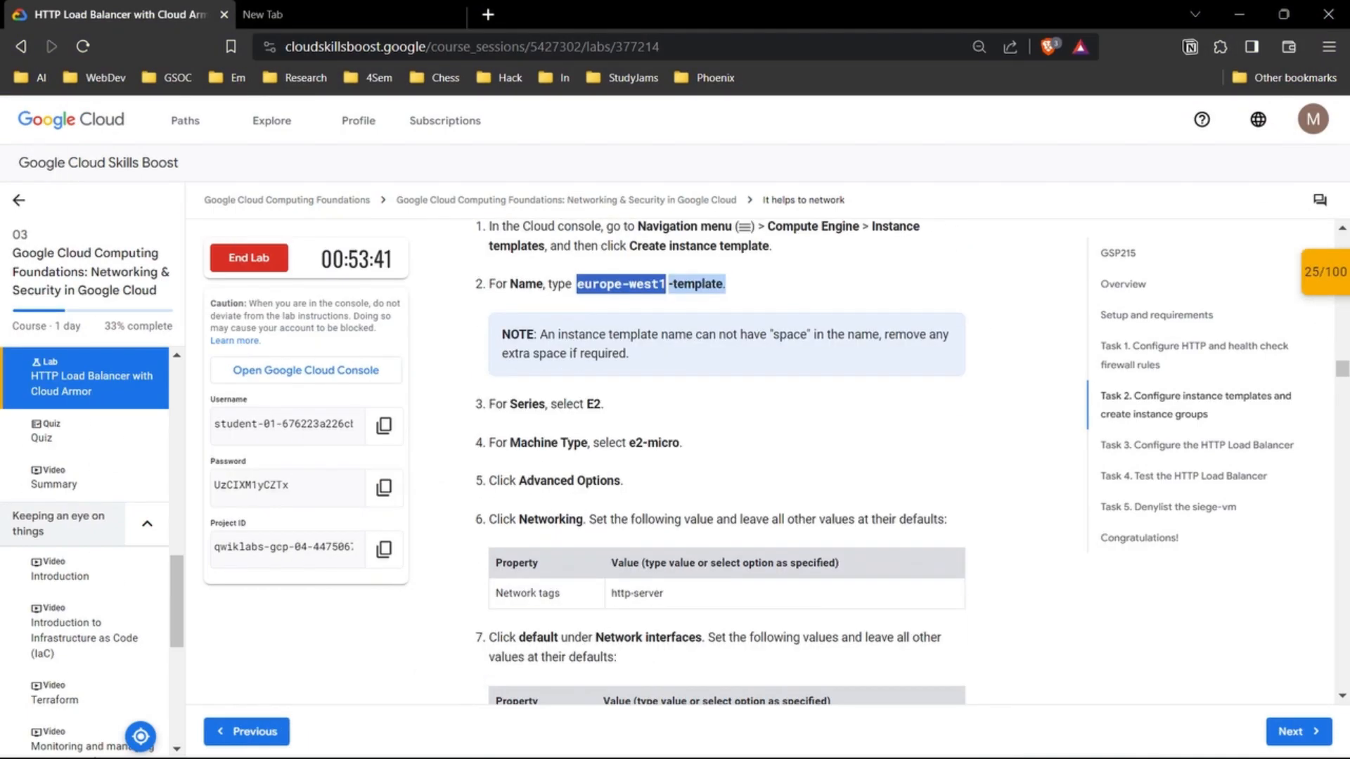
scroll(717, 461, "up", 2)
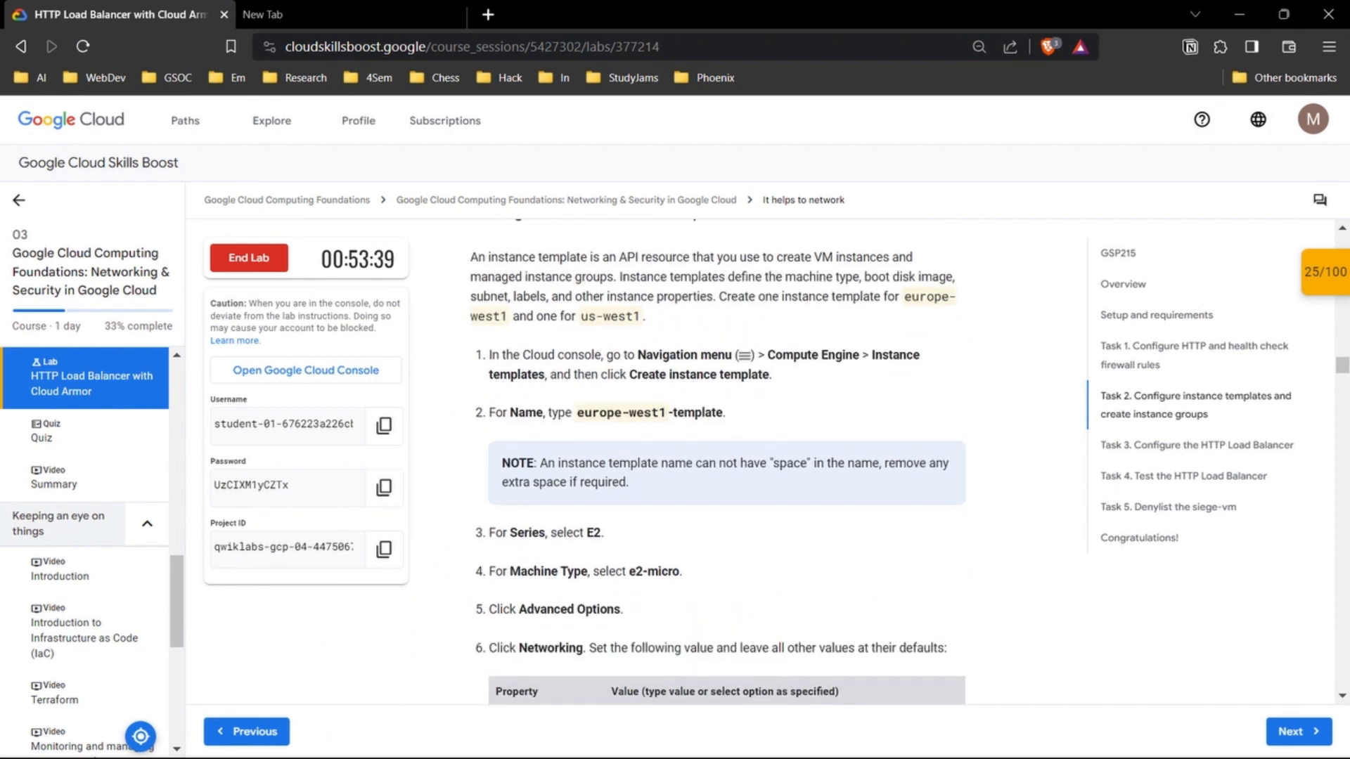
scroll(718, 461, "down", 2)
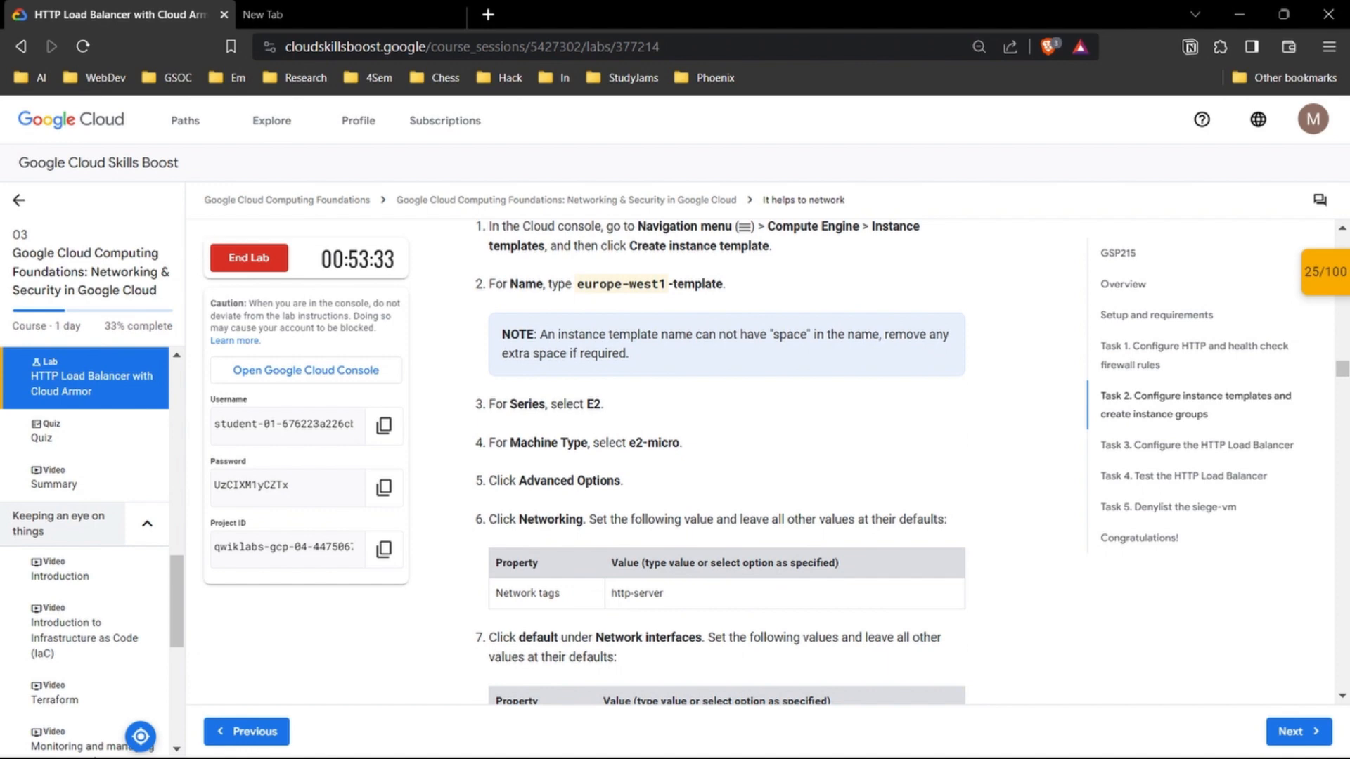
scroll(718, 461, "down", 1)
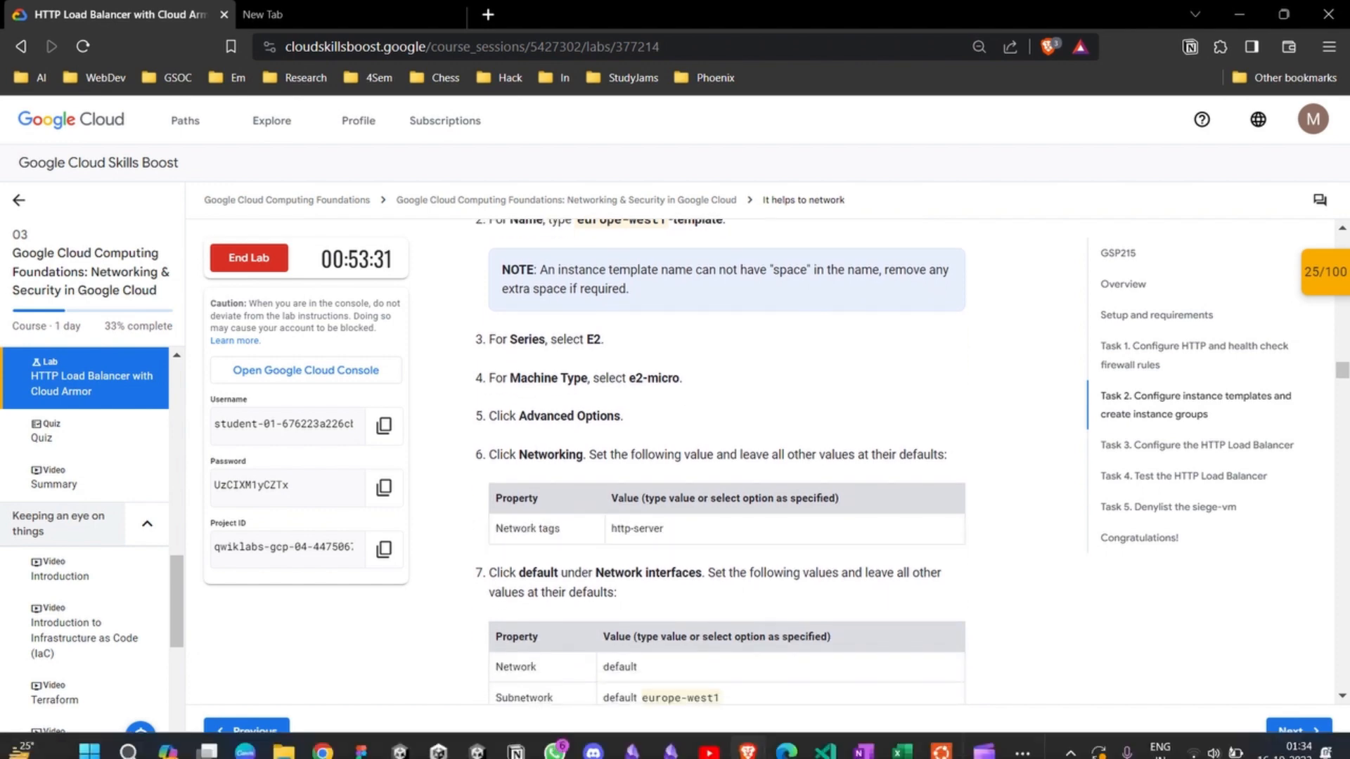
mouse_move(748, 739)
left_click(837, 646)
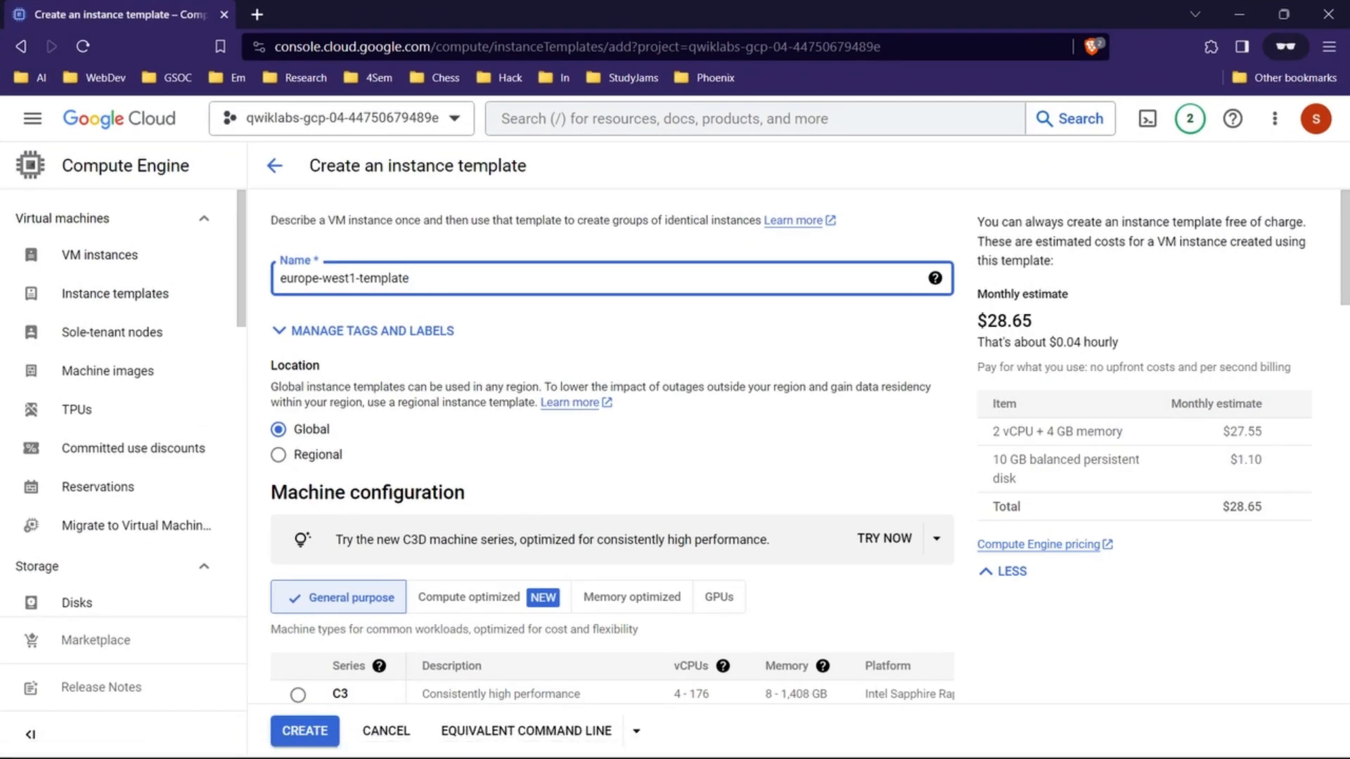
scroll(612, 443, "down", 3)
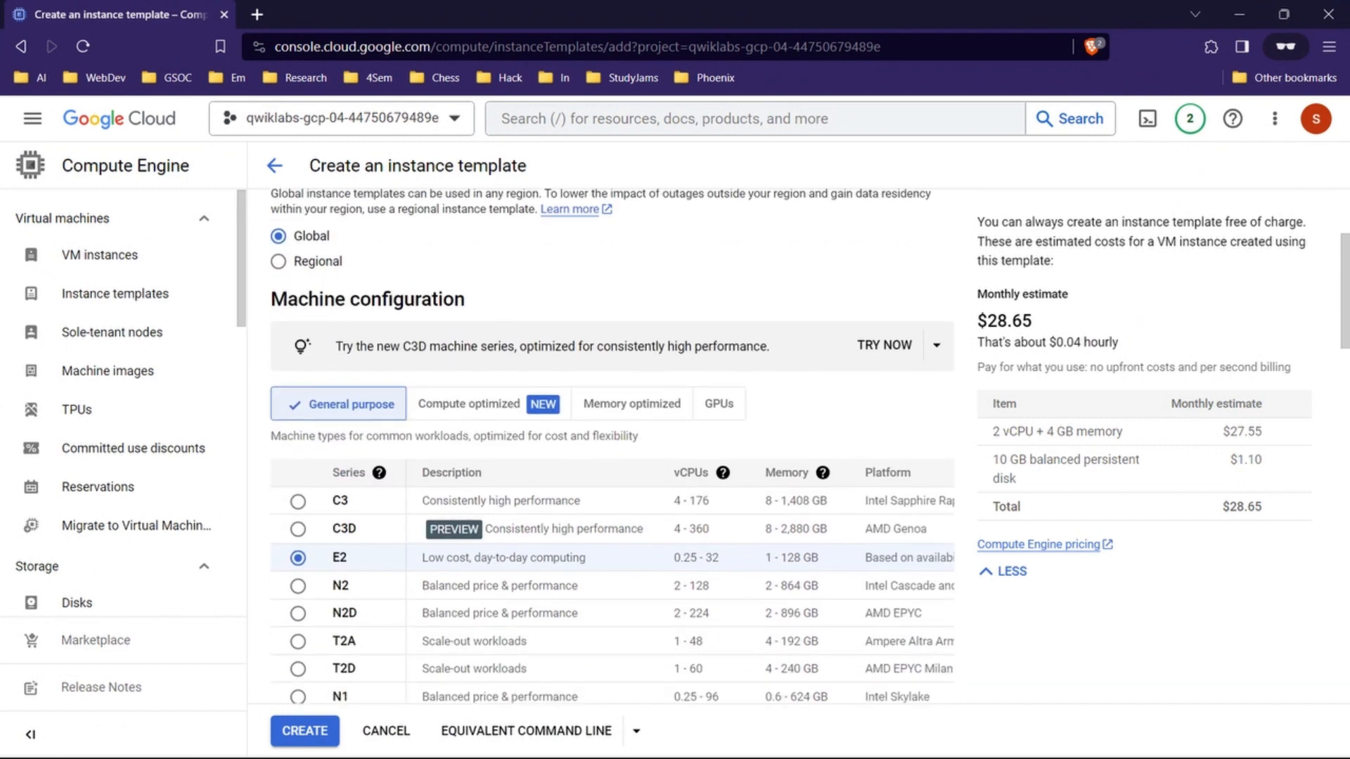
scroll(612, 436, "down", 8)
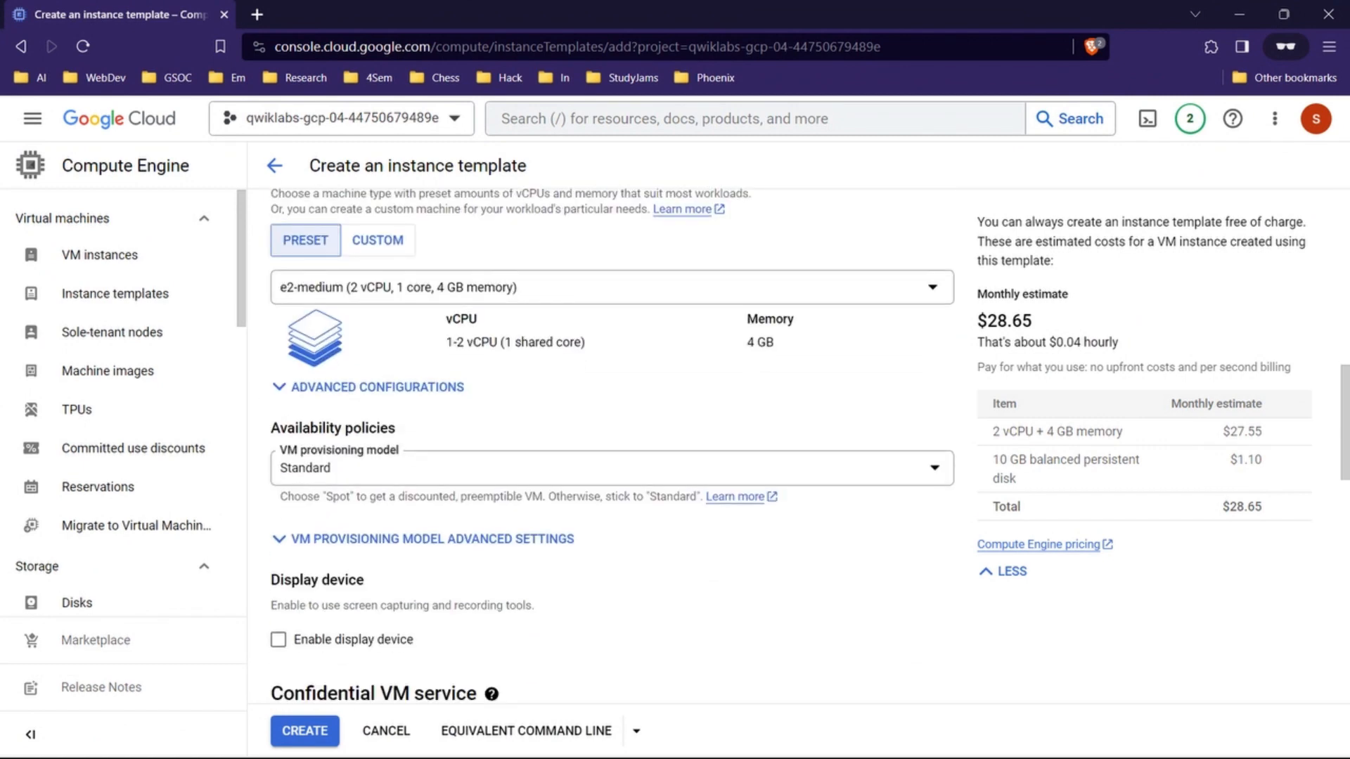
left_click(612, 287)
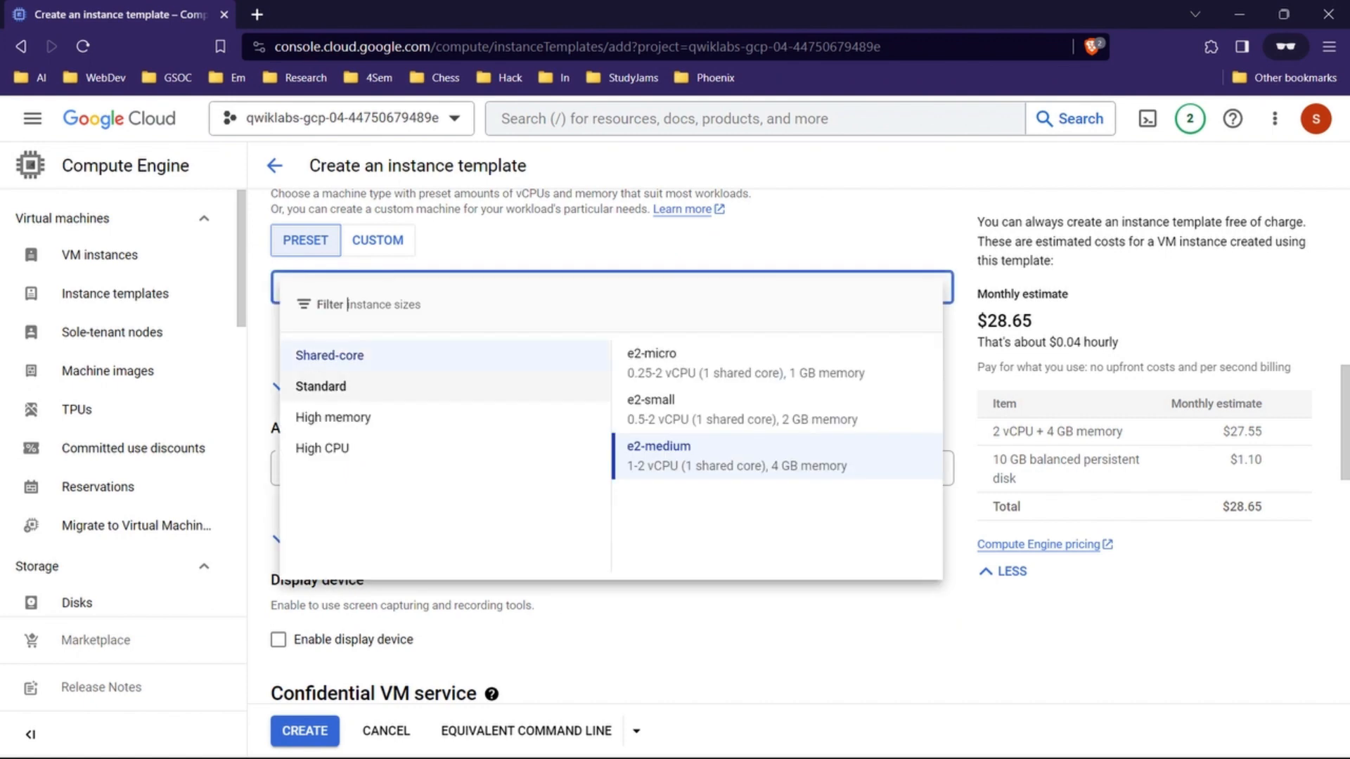
left_click(746, 363)
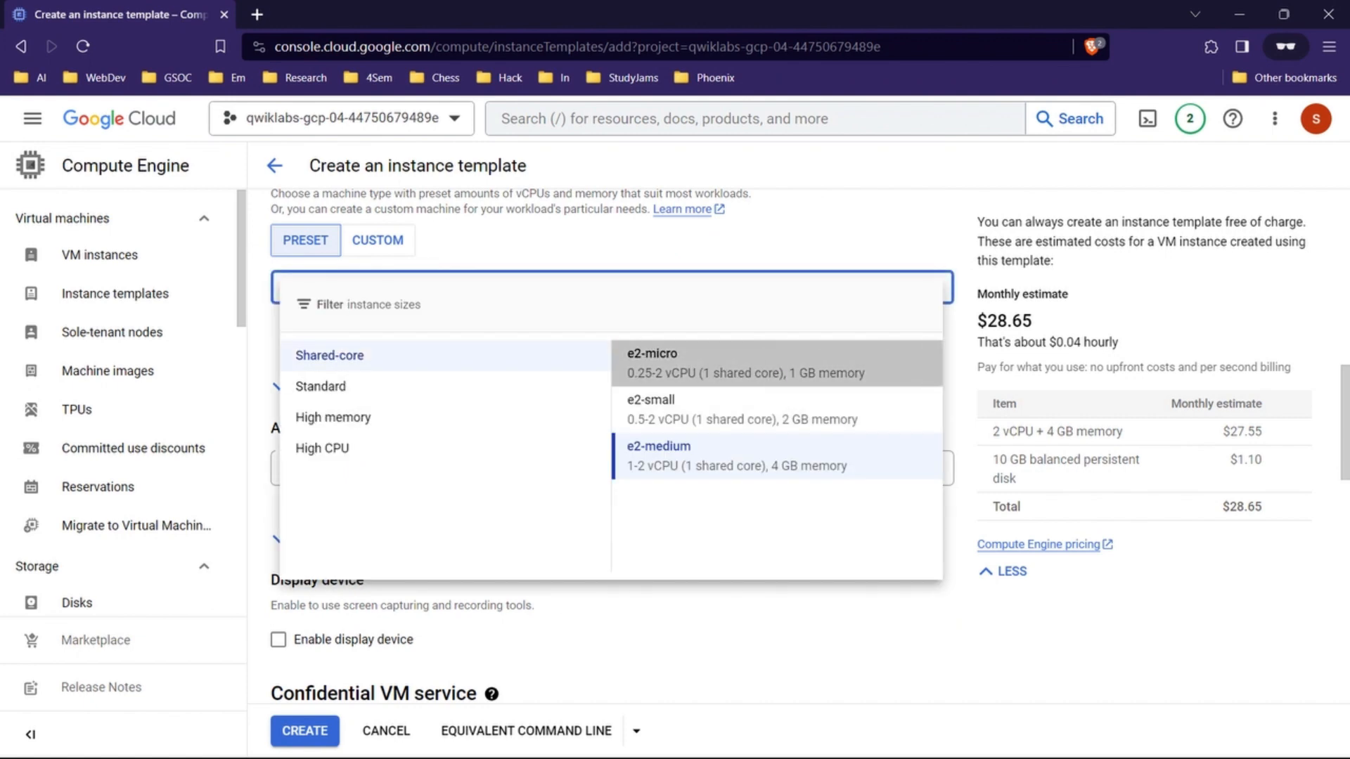
scroll(612, 443, "down", 1)
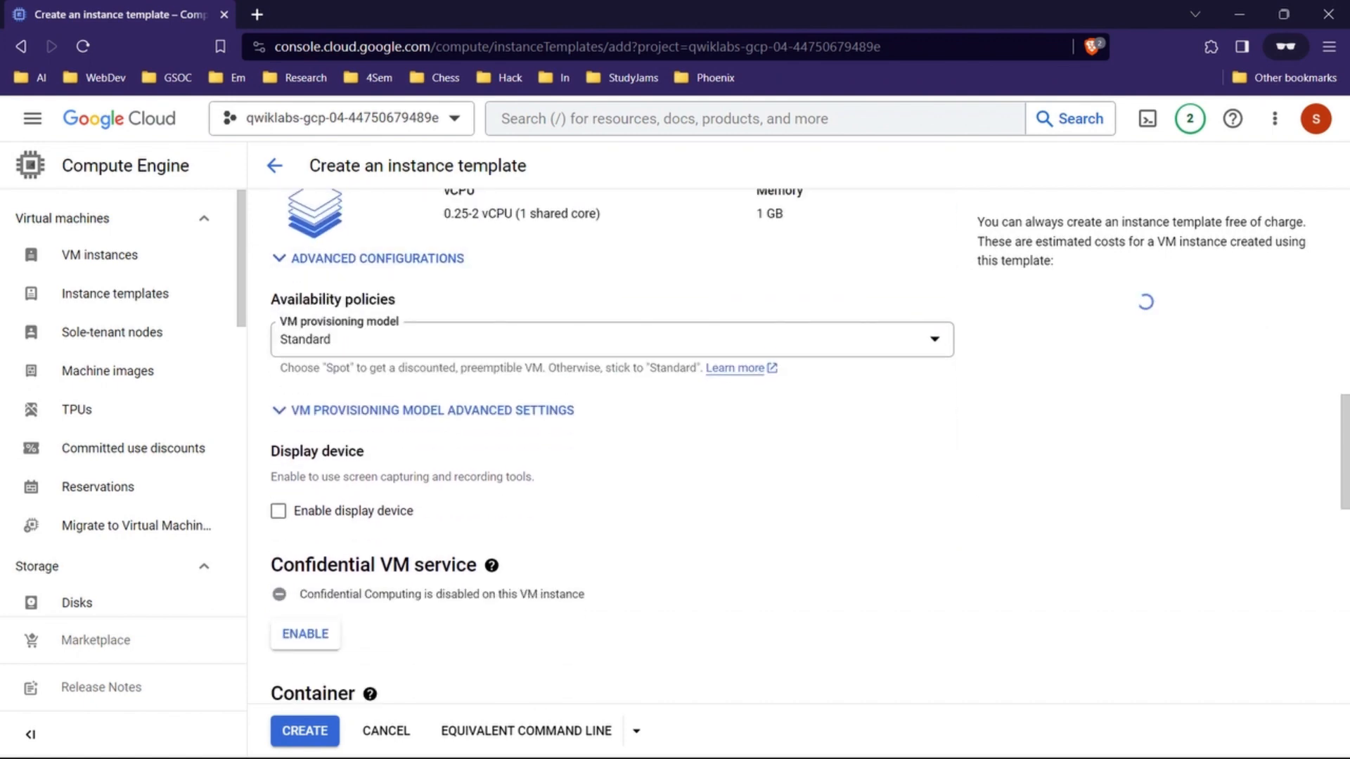
left_click(367, 258)
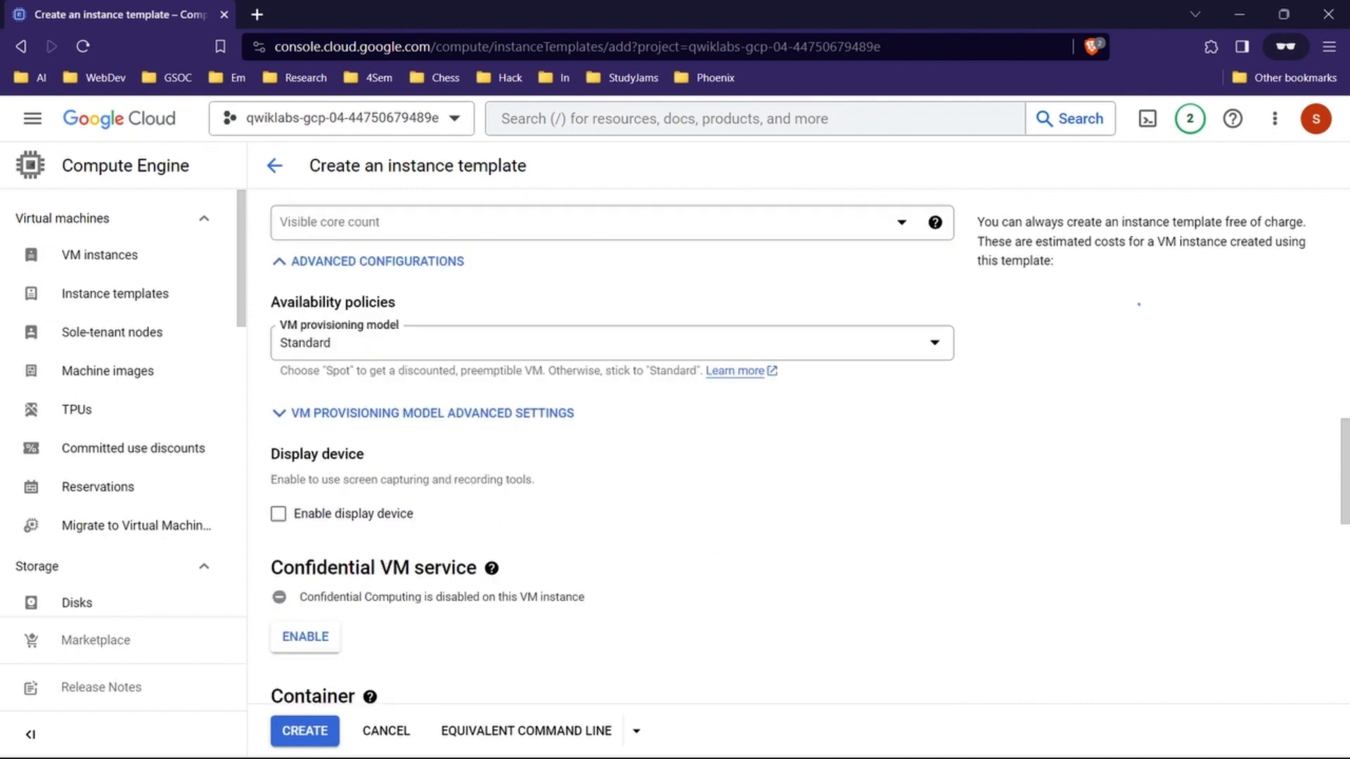
scroll(611, 450, "down", 3)
scroll(611, 450, "up", 2)
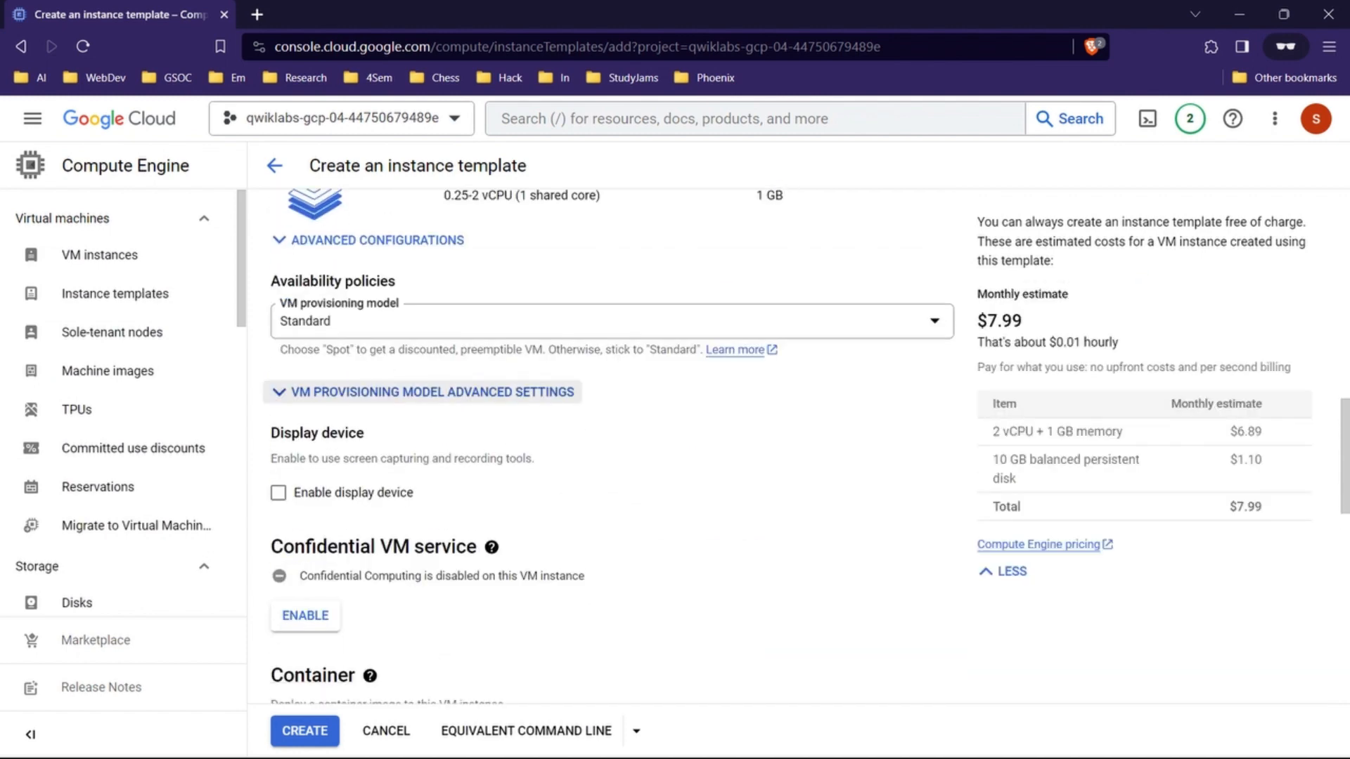
Step: Expand the template's Advanced options and its Networking section
scroll(611, 450, "down", 6)
scroll(611, 450, "down", 5)
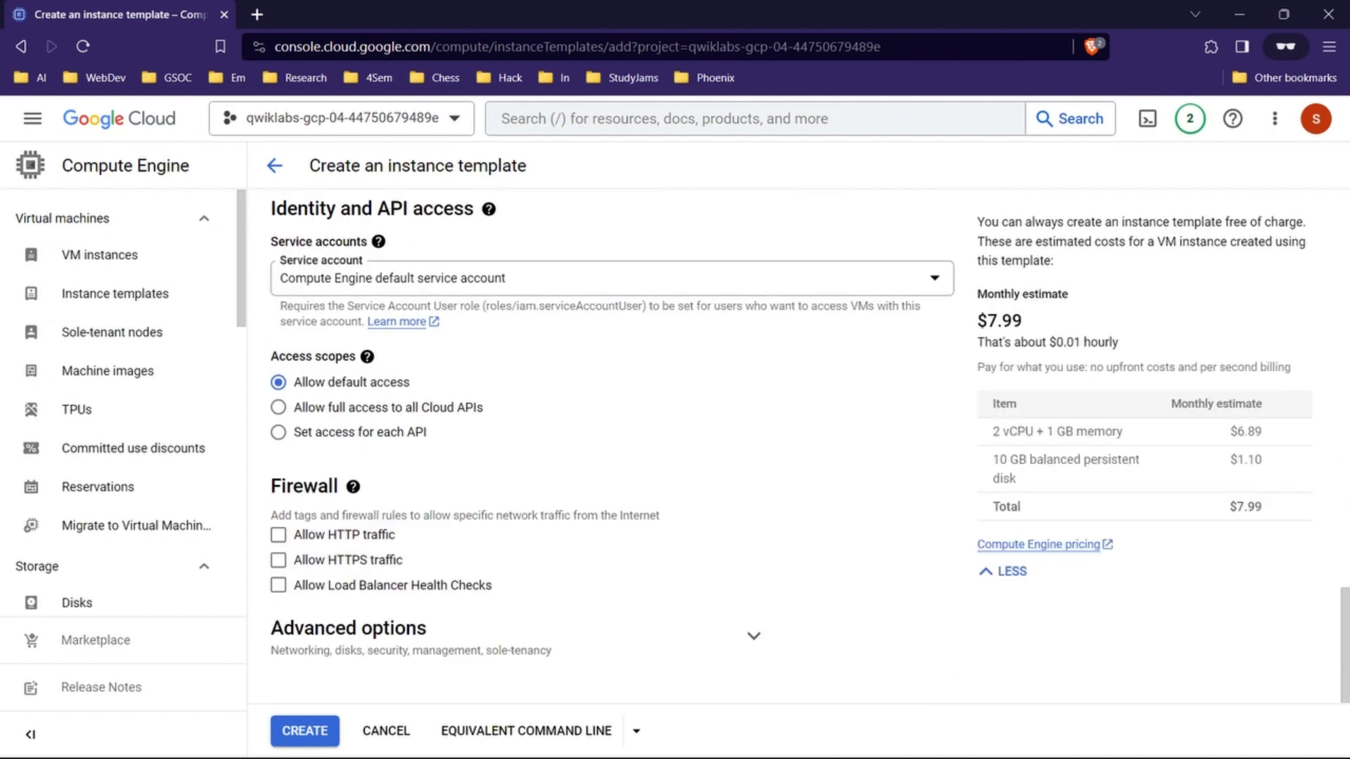
left_click(754, 636)
scroll(754, 378, "down", 5)
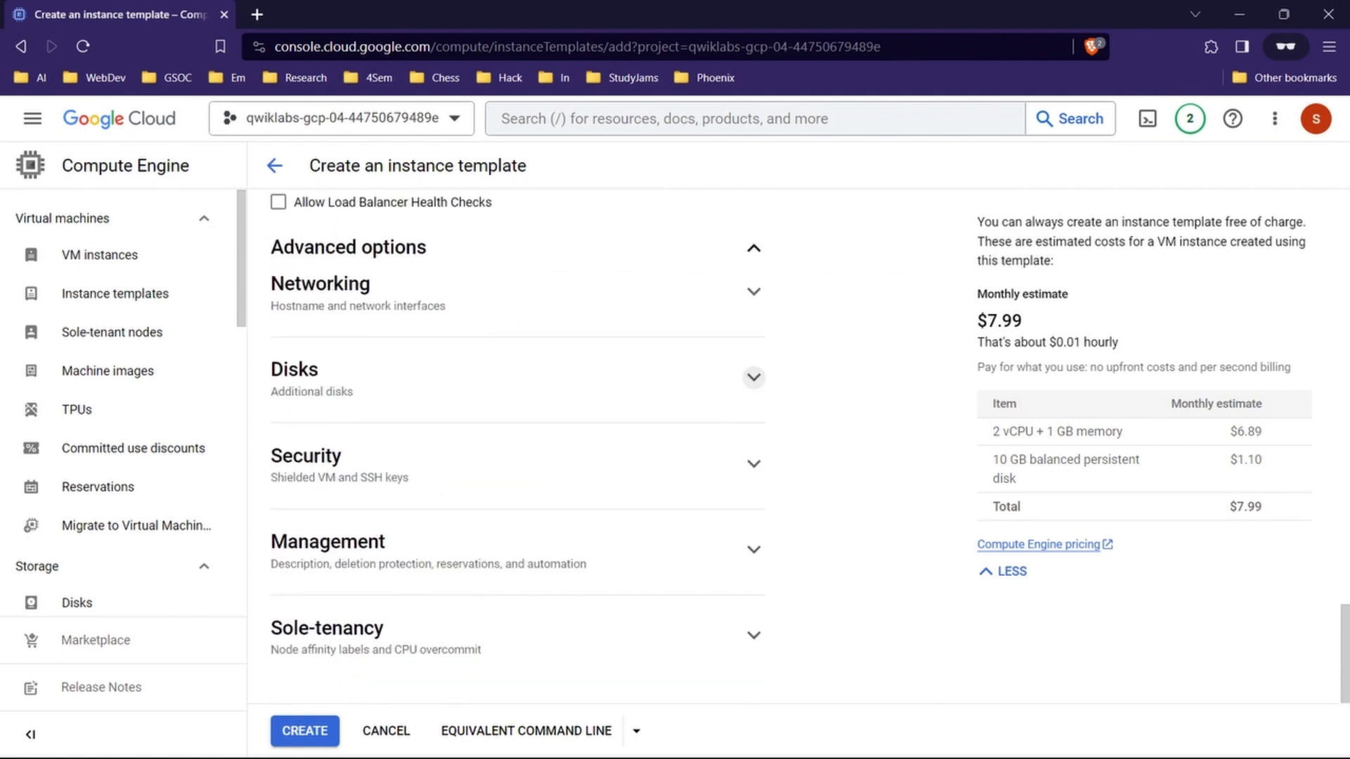
left_click(754, 292)
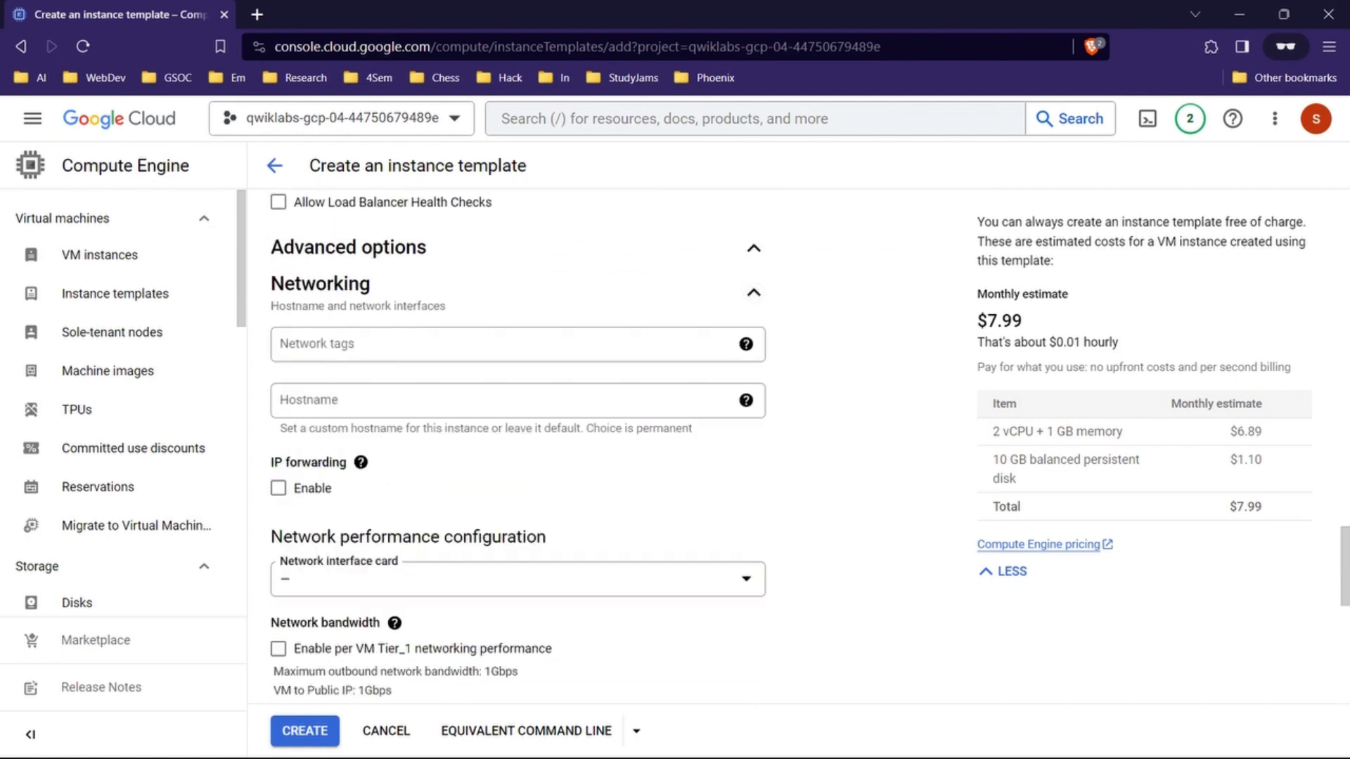
scroll(737, 618, "down", 3)
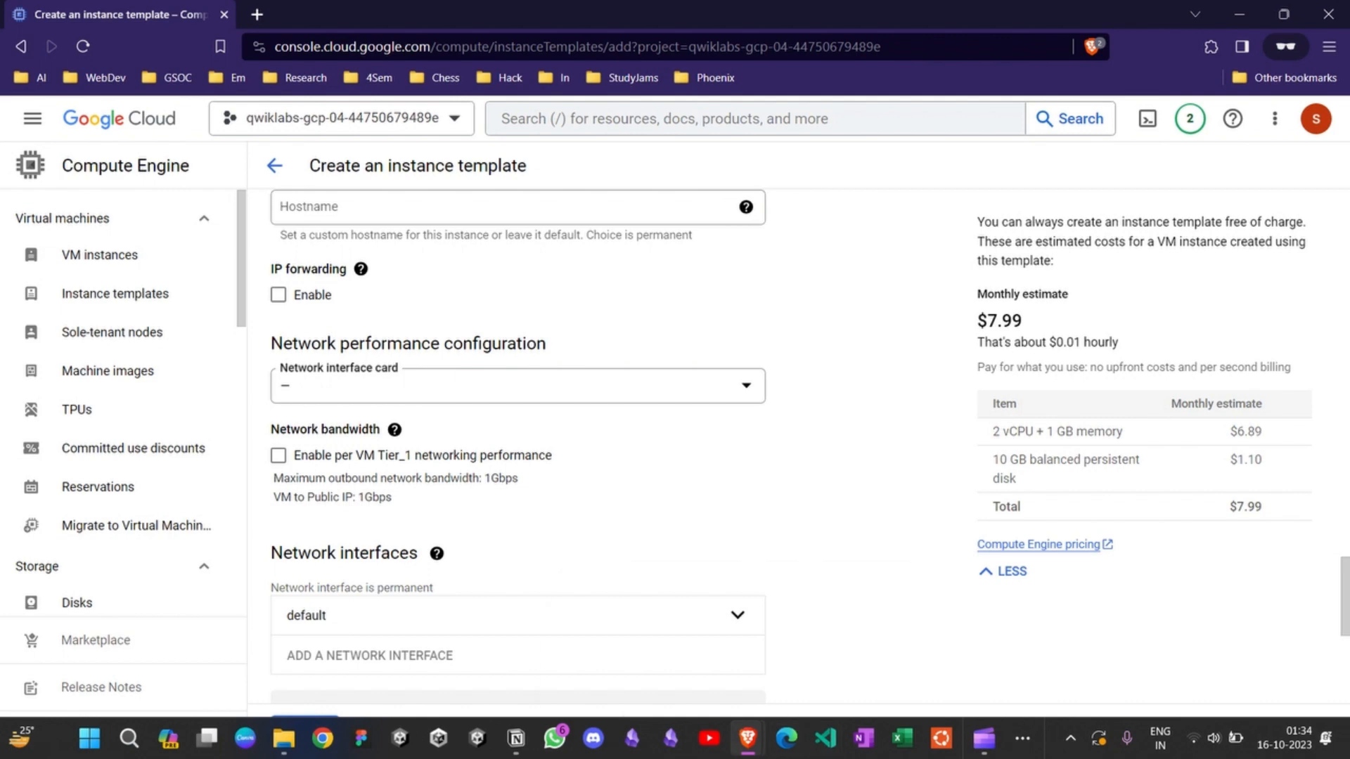
Step: Look up the network tag in the lab instructions and add http-server as the template's network tag in the console
mouse_move(747, 737)
left_click(657, 640)
scroll(724, 462, "down", 1)
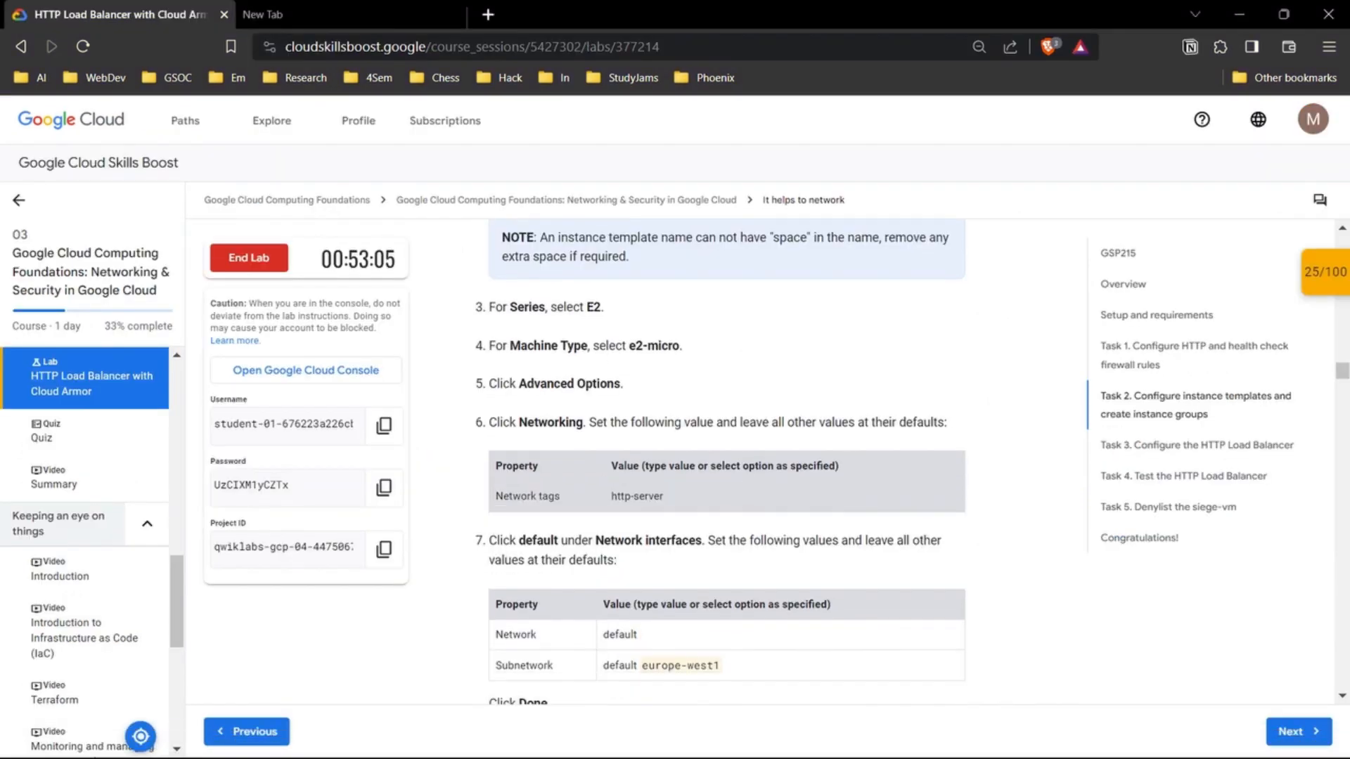
left_click_drag(661, 466, 621, 466)
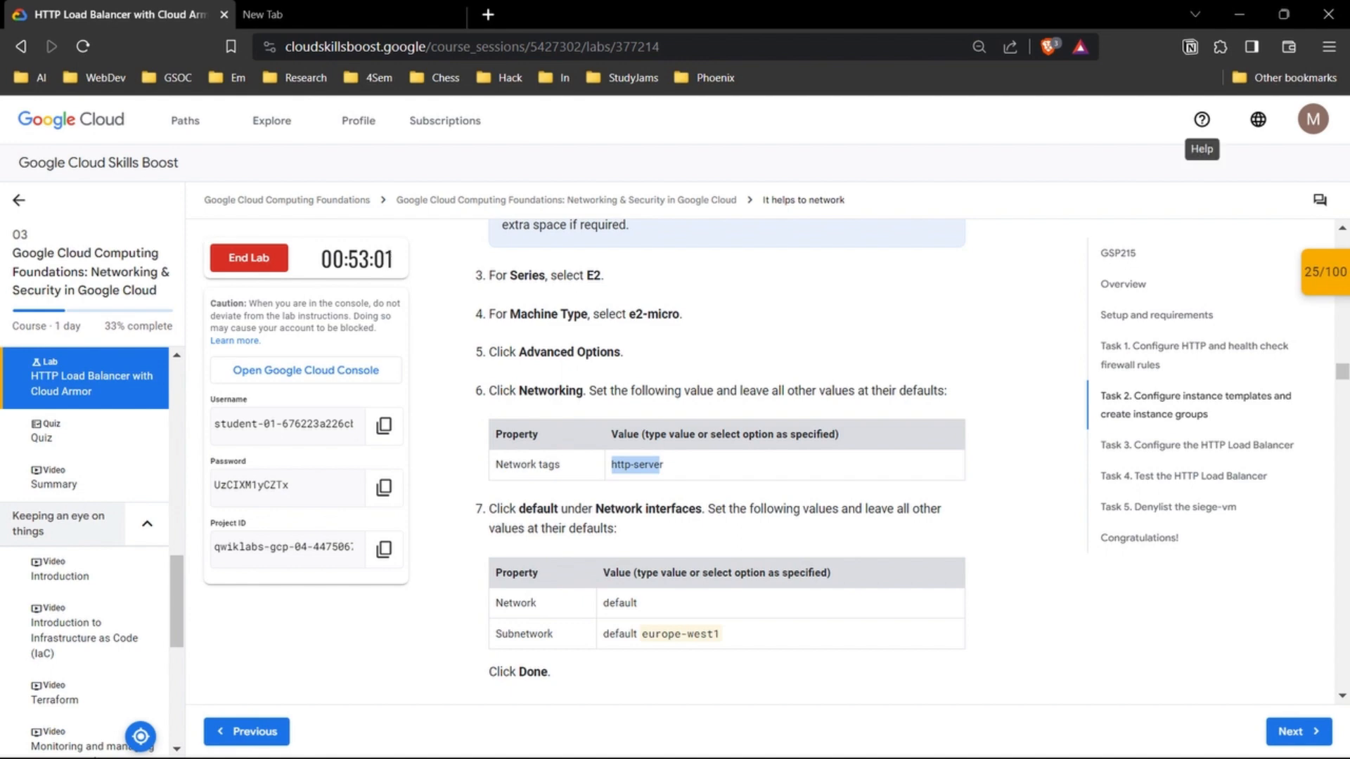
left_click(1239, 14)
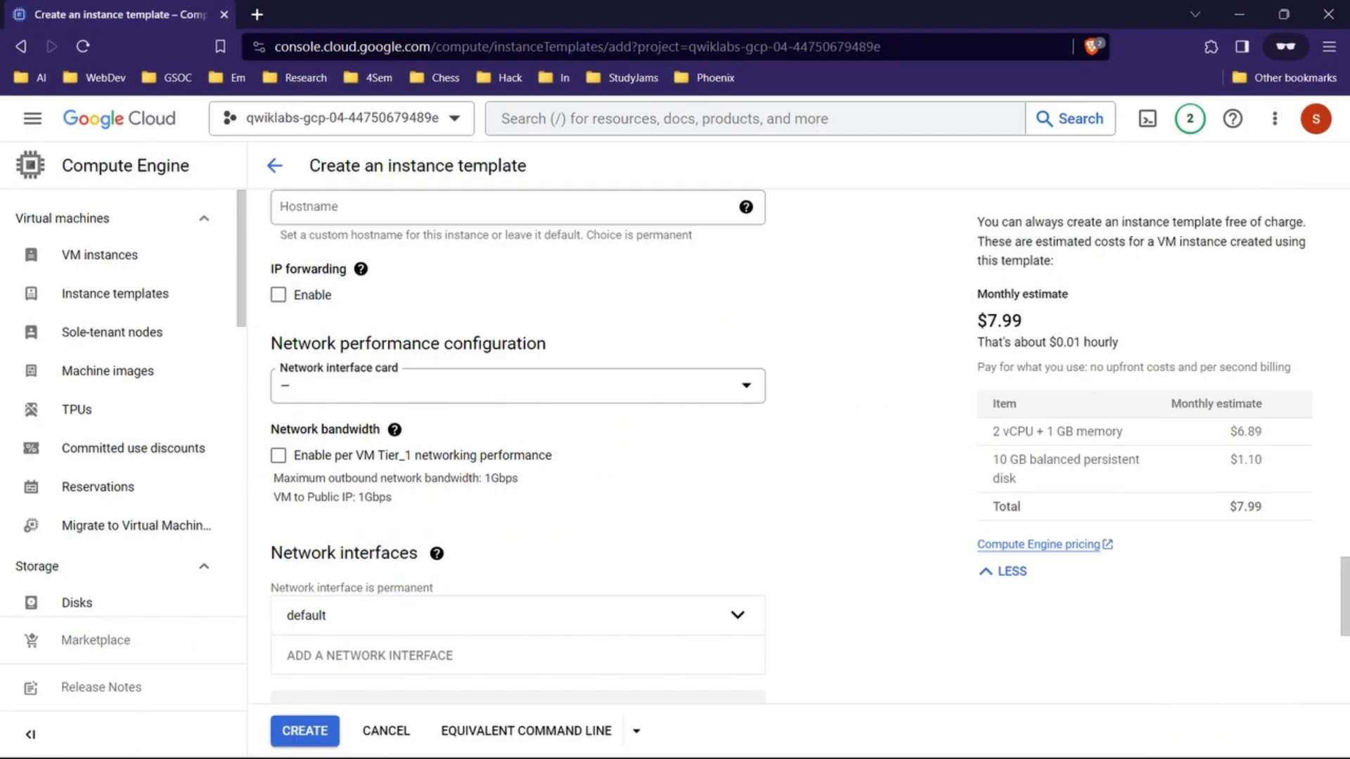
scroll(519, 450, "up", 2)
scroll(519, 450, "down", 2)
scroll(519, 450, "up", 2)
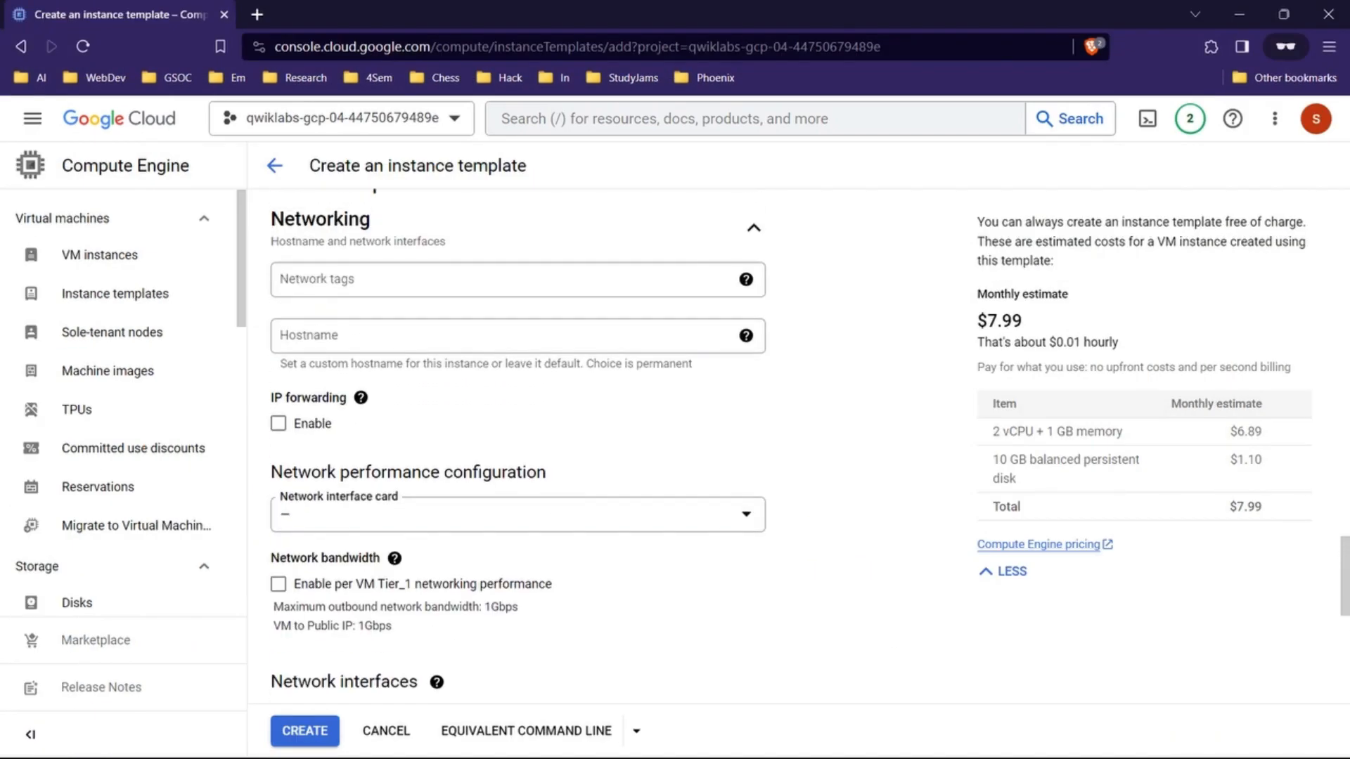
left_click(518, 280)
type("http-serve")
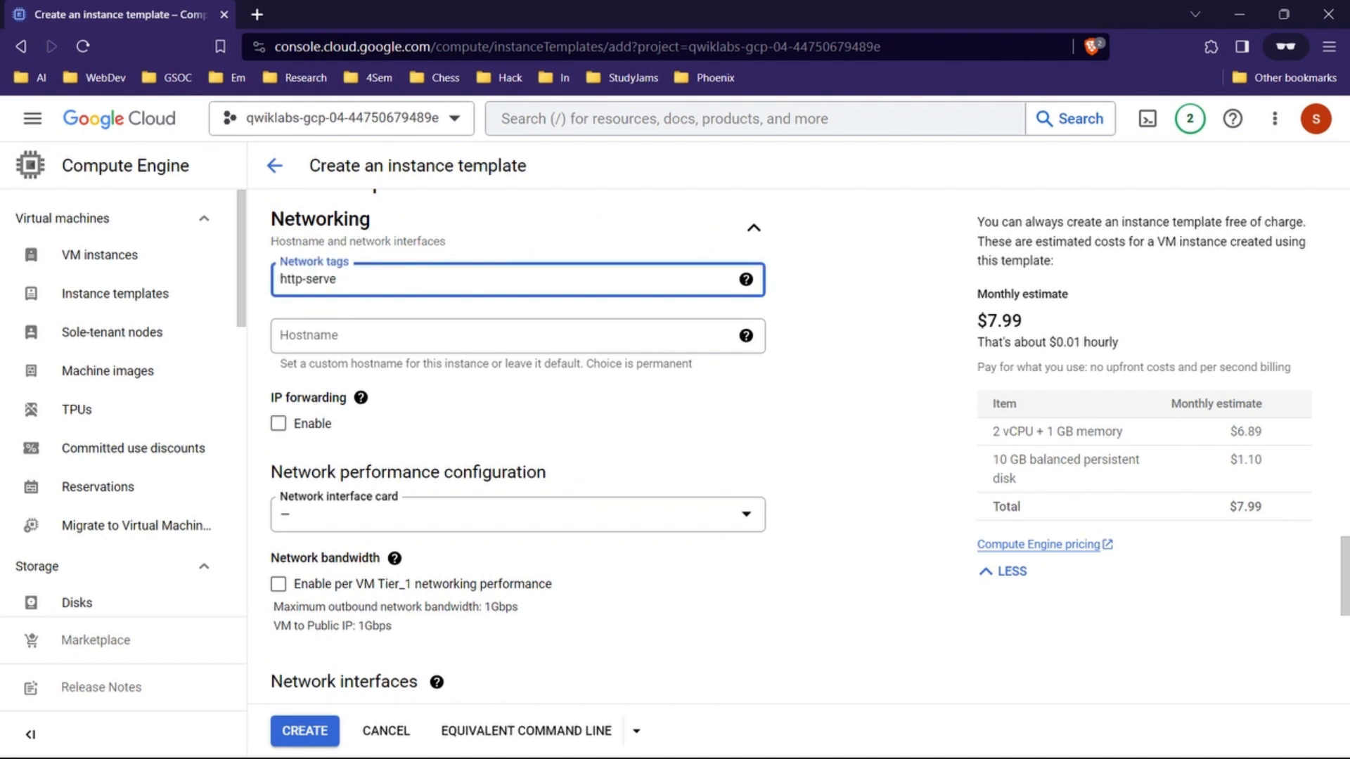
type("r")
key("Return")
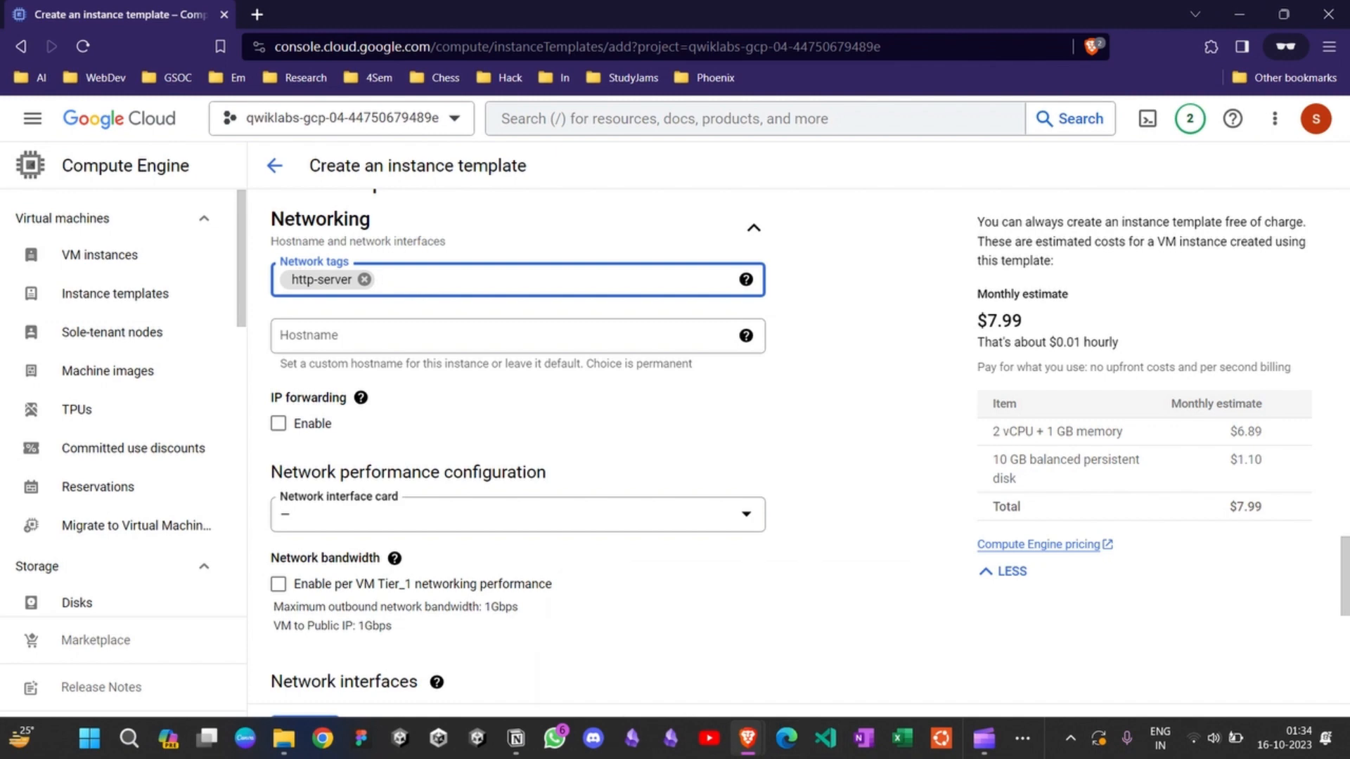
Step: Check the Network interfaces settings in the lab instructions, then return to the console
mouse_move(747, 737)
left_click(650, 650)
scroll(718, 450, "down", 2)
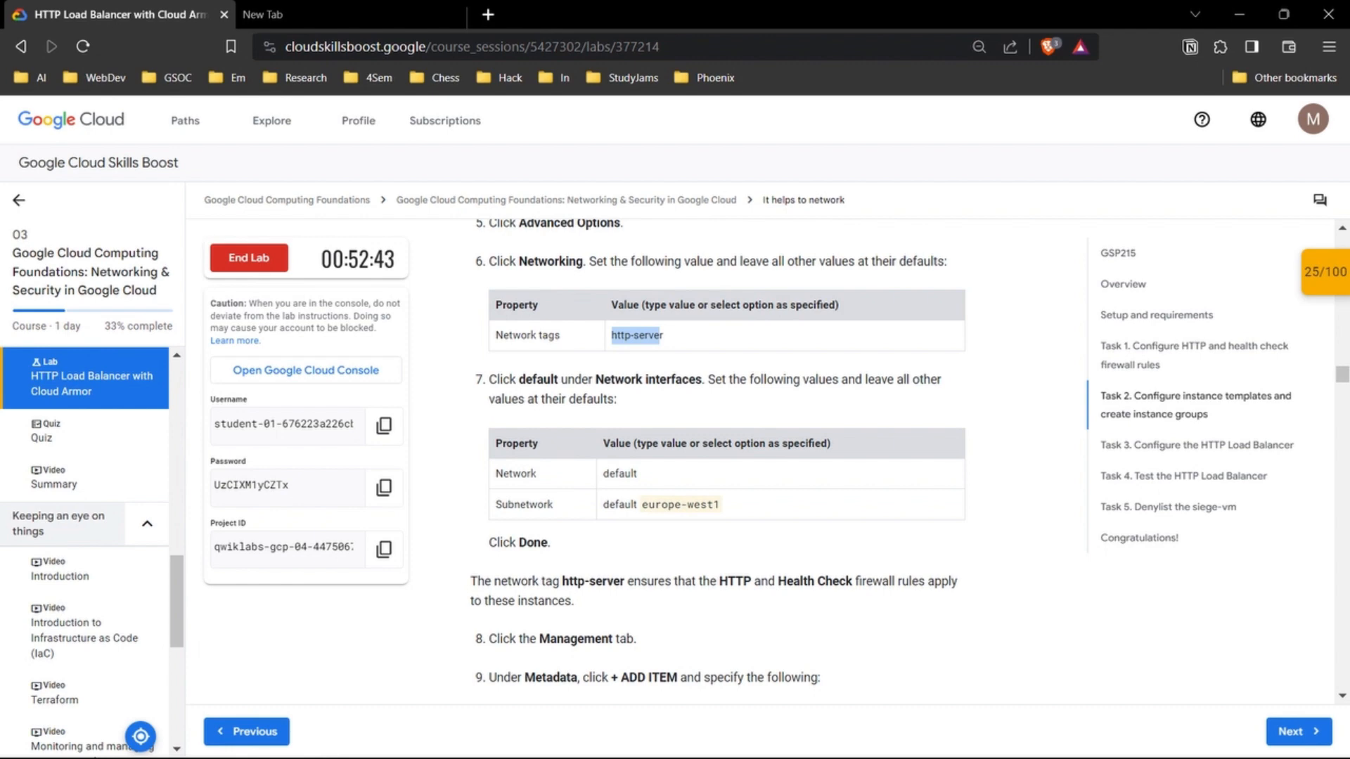
scroll(718, 457, "up", 1)
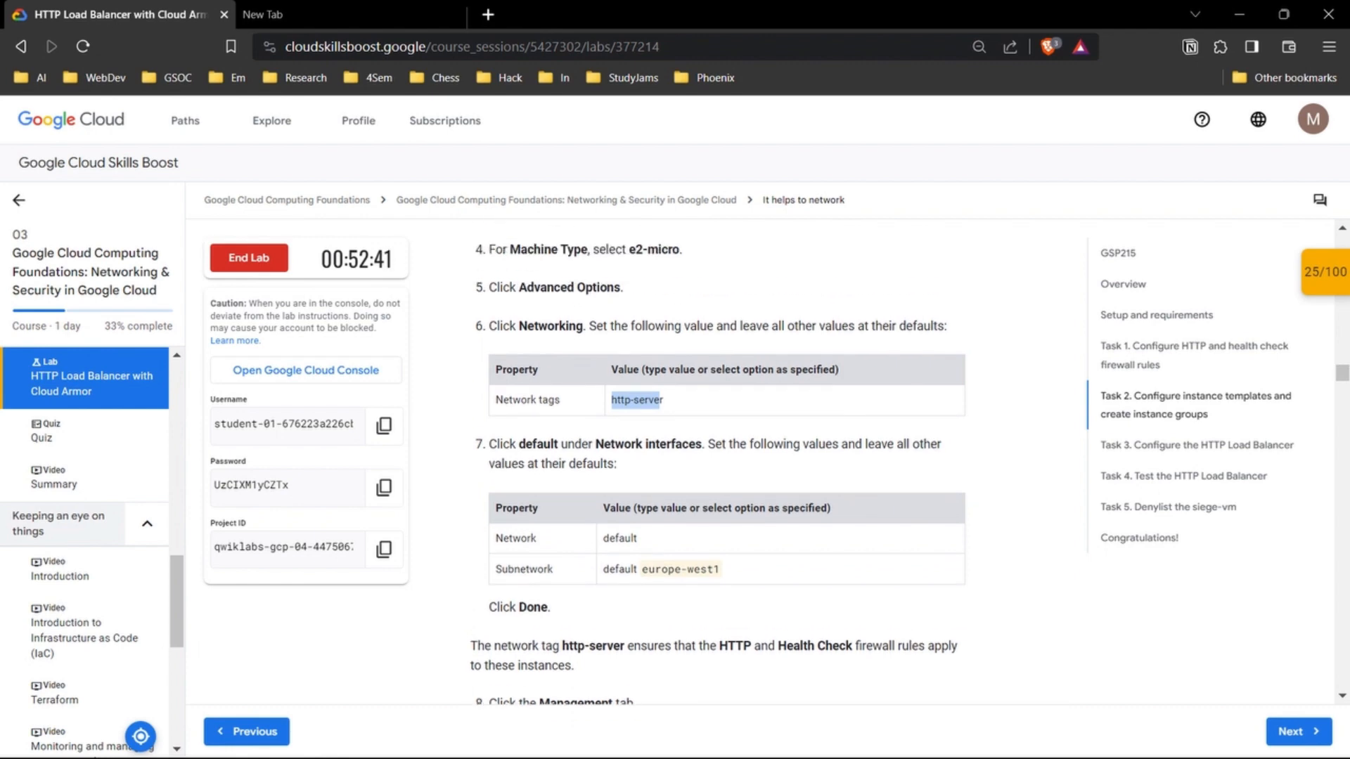
scroll(718, 457, "down", 1)
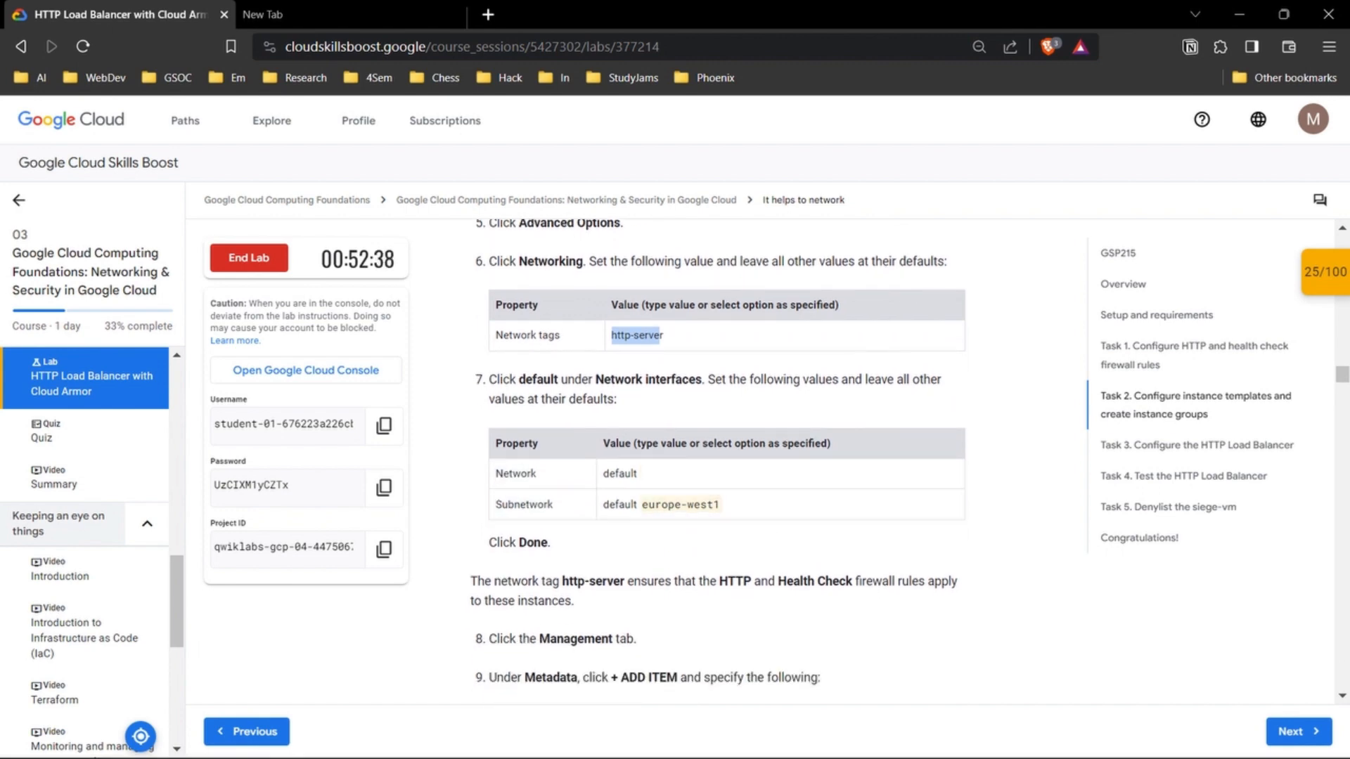
mouse_move(748, 739)
left_click(844, 647)
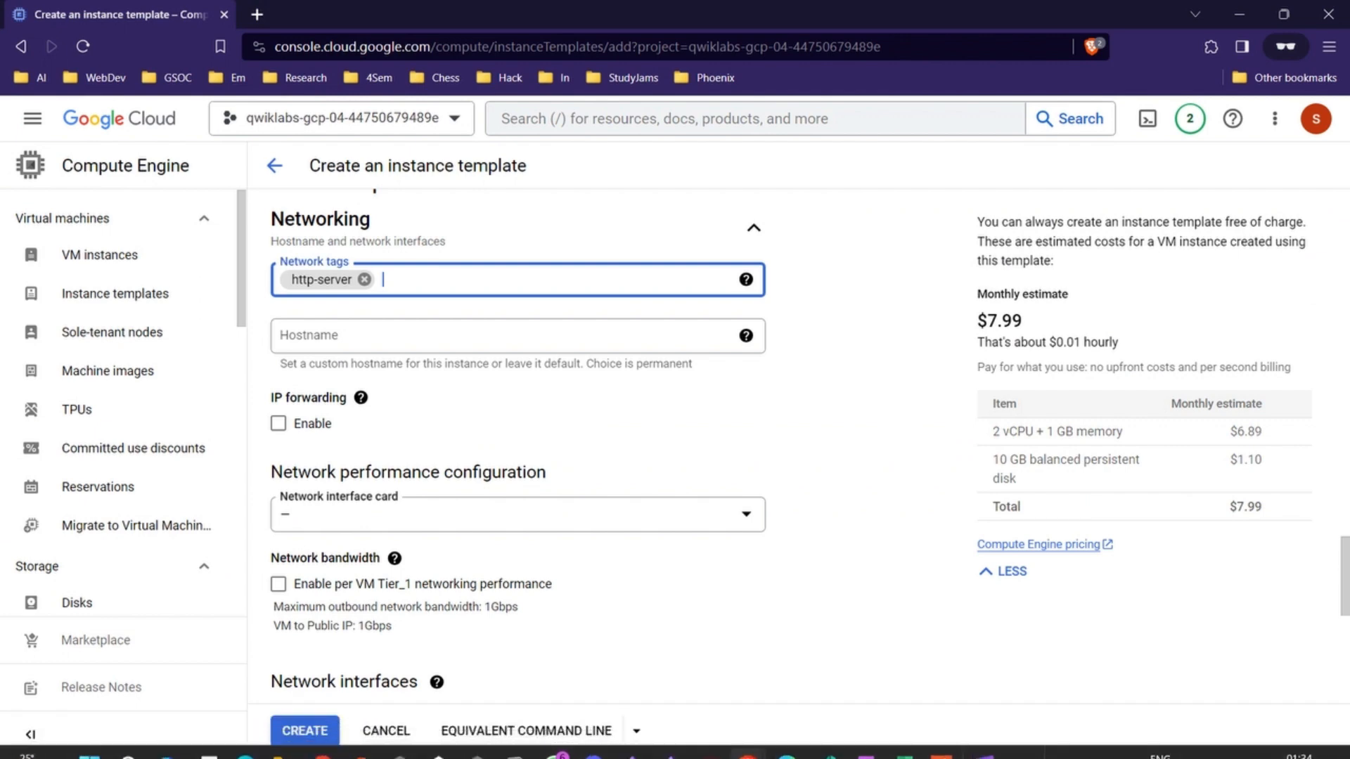
Step: Open the template's default network interface, review its network, subnetwork and IP settings, and close the editor
scroll(605, 450, "down", 1)
scroll(605, 450, "up", 2)
scroll(518, 451, "up", 1)
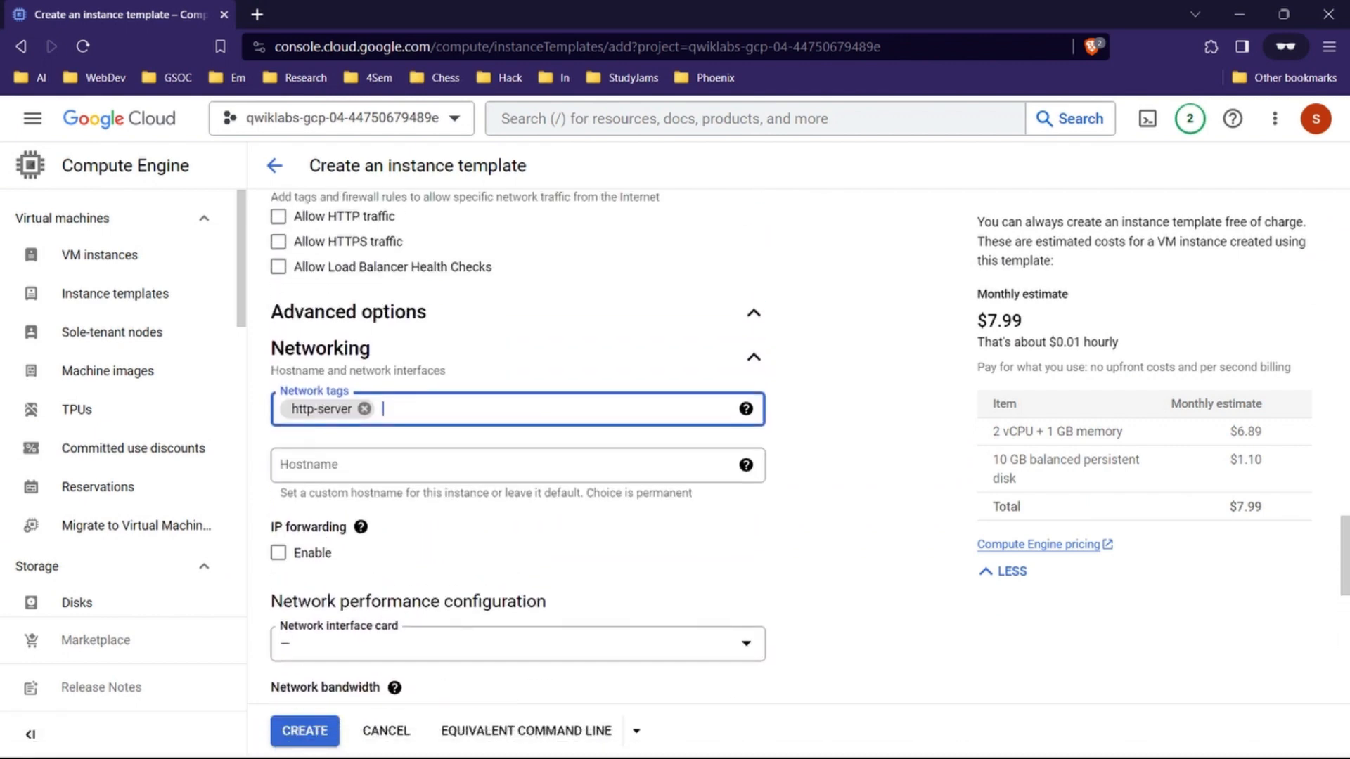
scroll(517, 450, "down", 5)
scroll(737, 485, "down", 1)
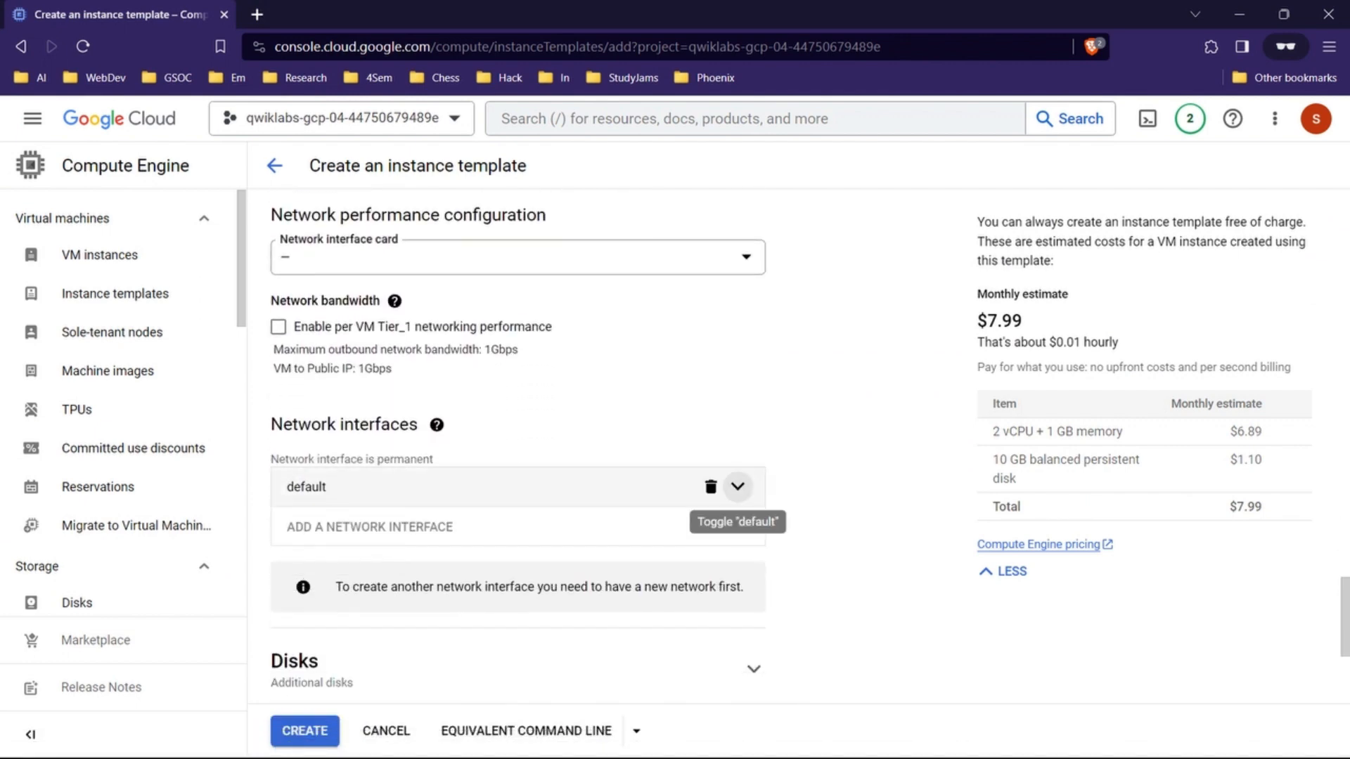
left_click(737, 485)
scroll(732, 513, "down", 5)
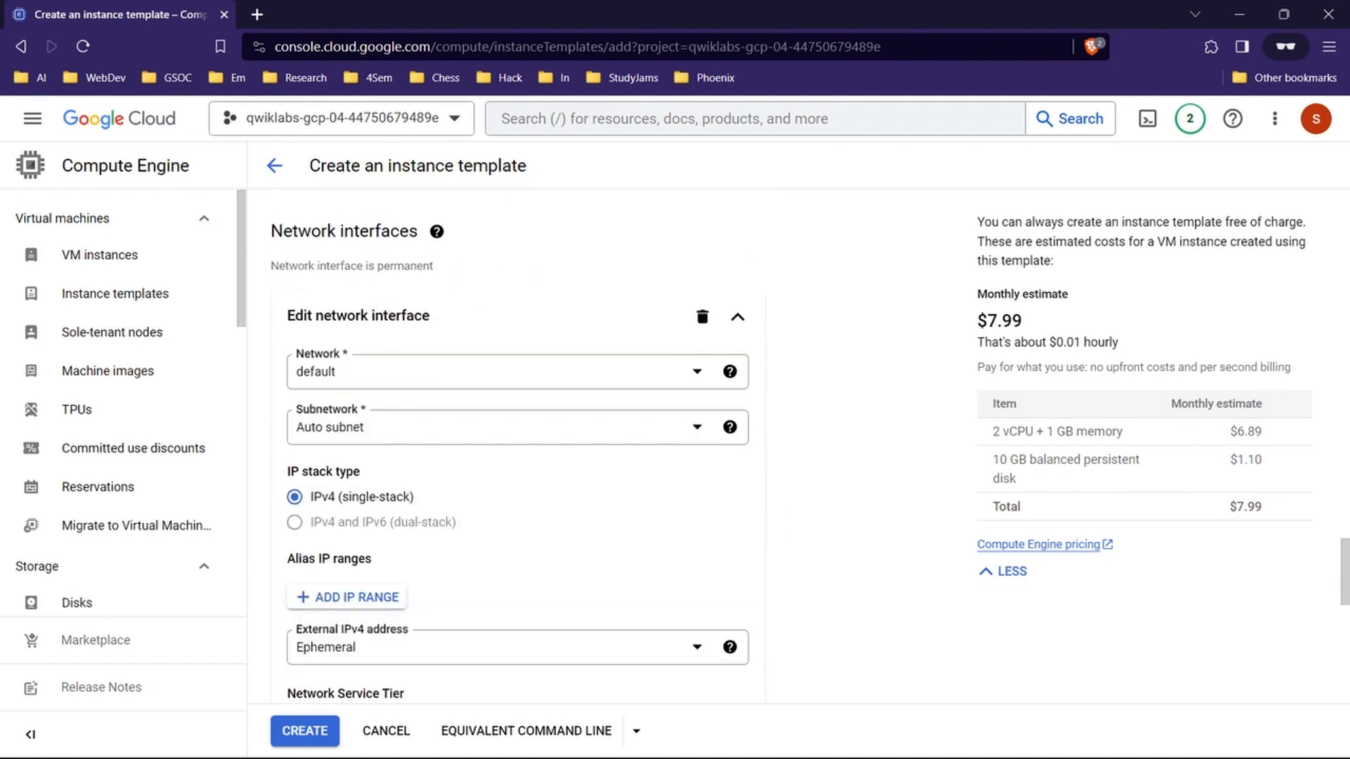
scroll(731, 513, "up", 1)
scroll(518, 450, "down", 1)
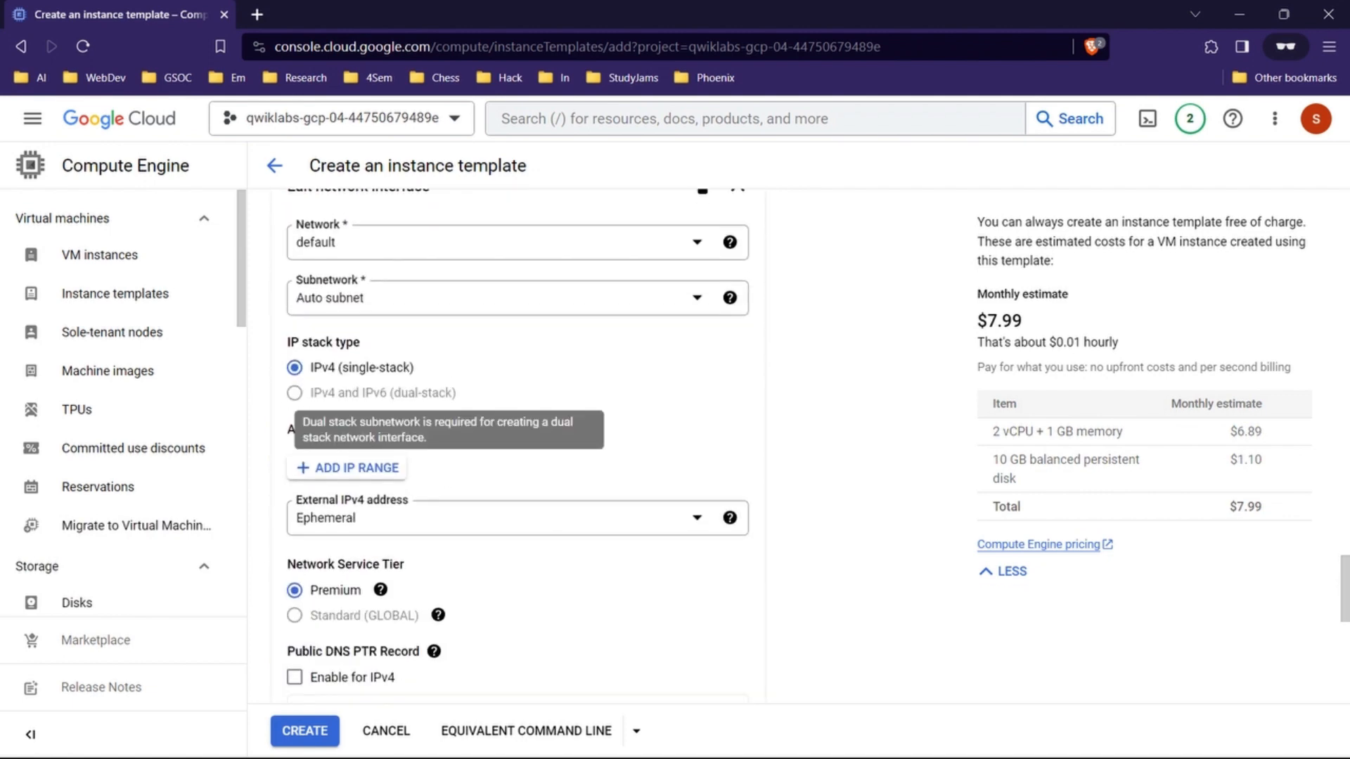
scroll(518, 450, "down", 4)
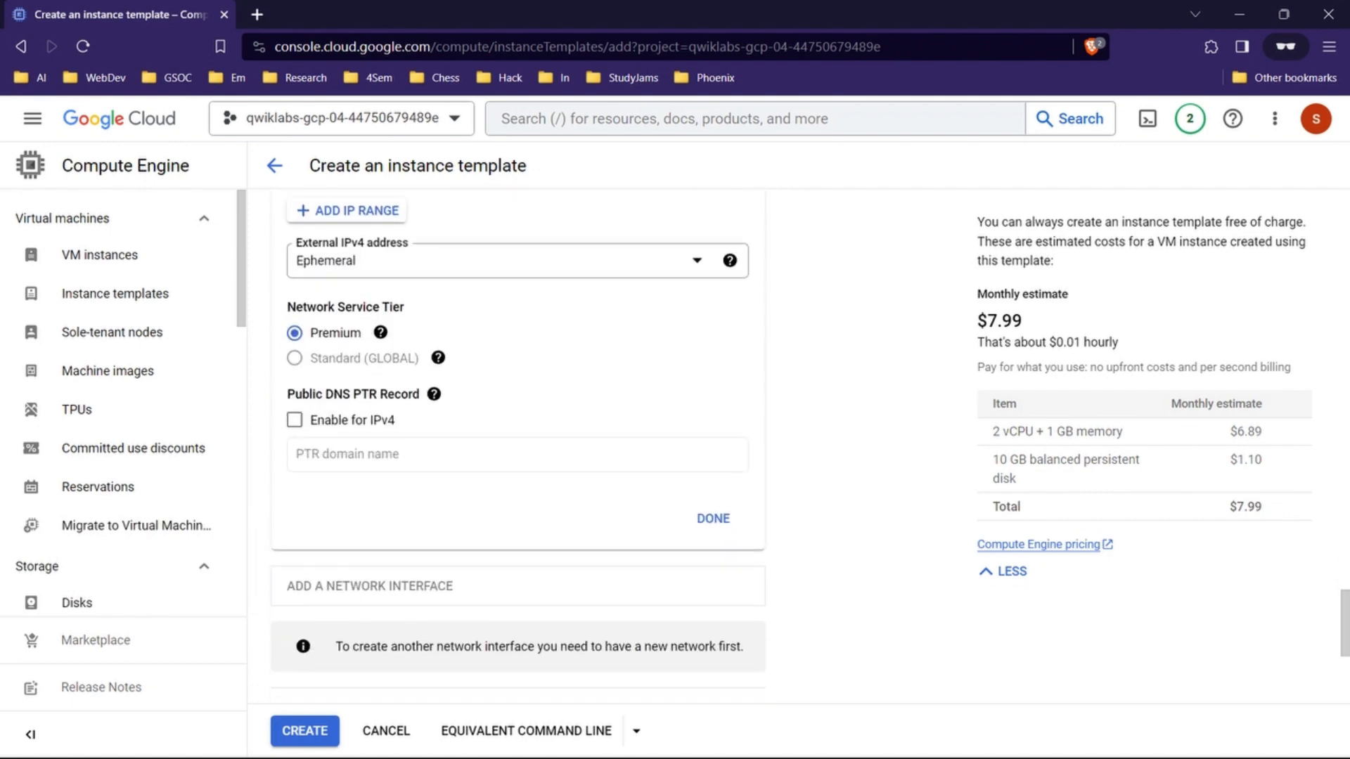
left_click(713, 519)
Step: Read the lab's subnetwork, Management and Metadata instructions for the template, then return to the console
mouse_move(709, 755)
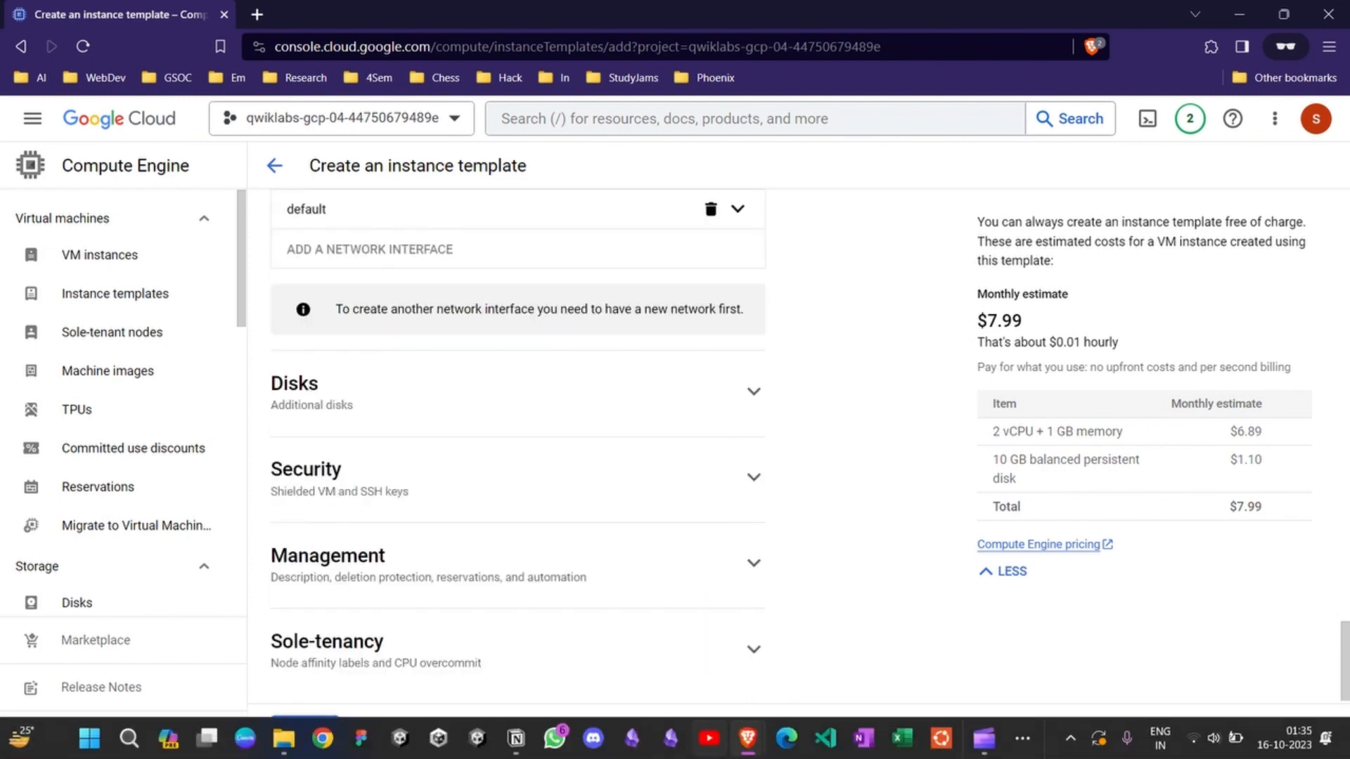
mouse_move(747, 738)
left_click(611, 648)
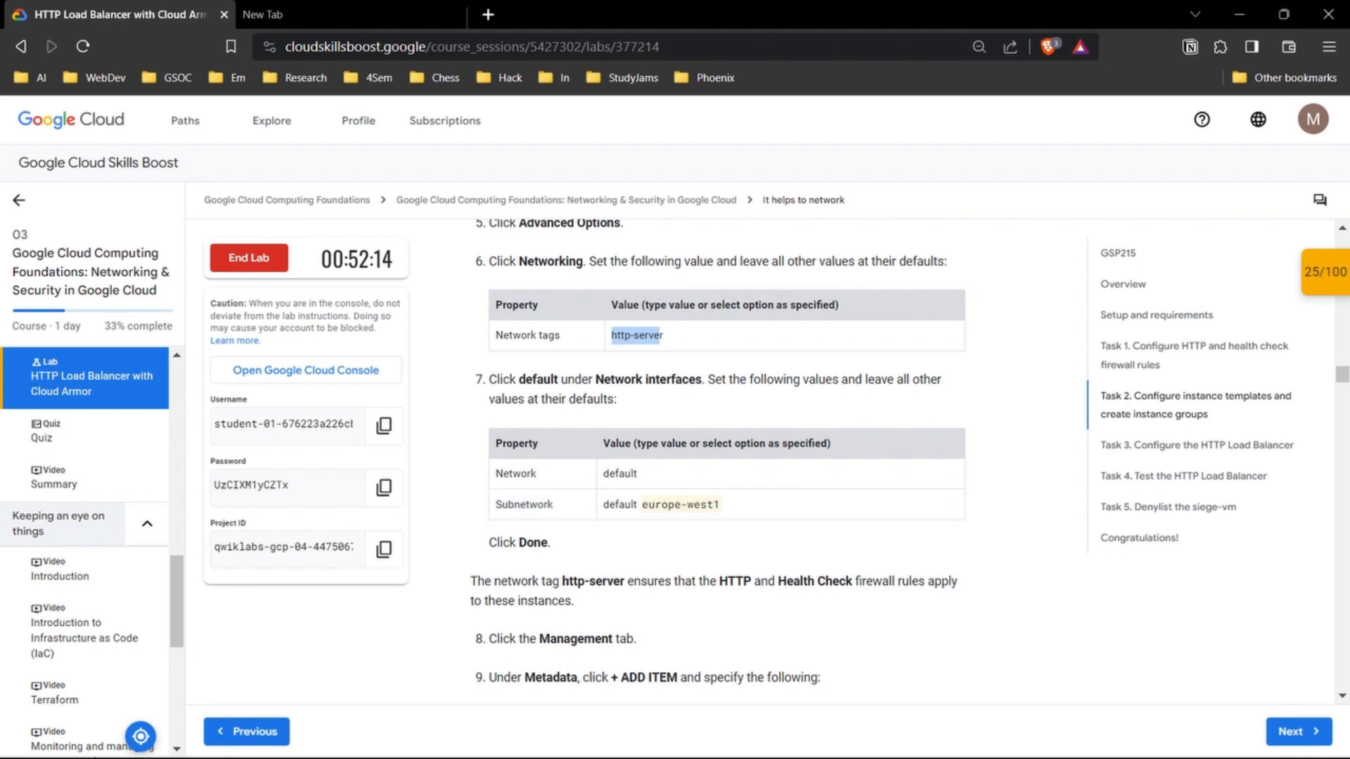
mouse_move(710, 755)
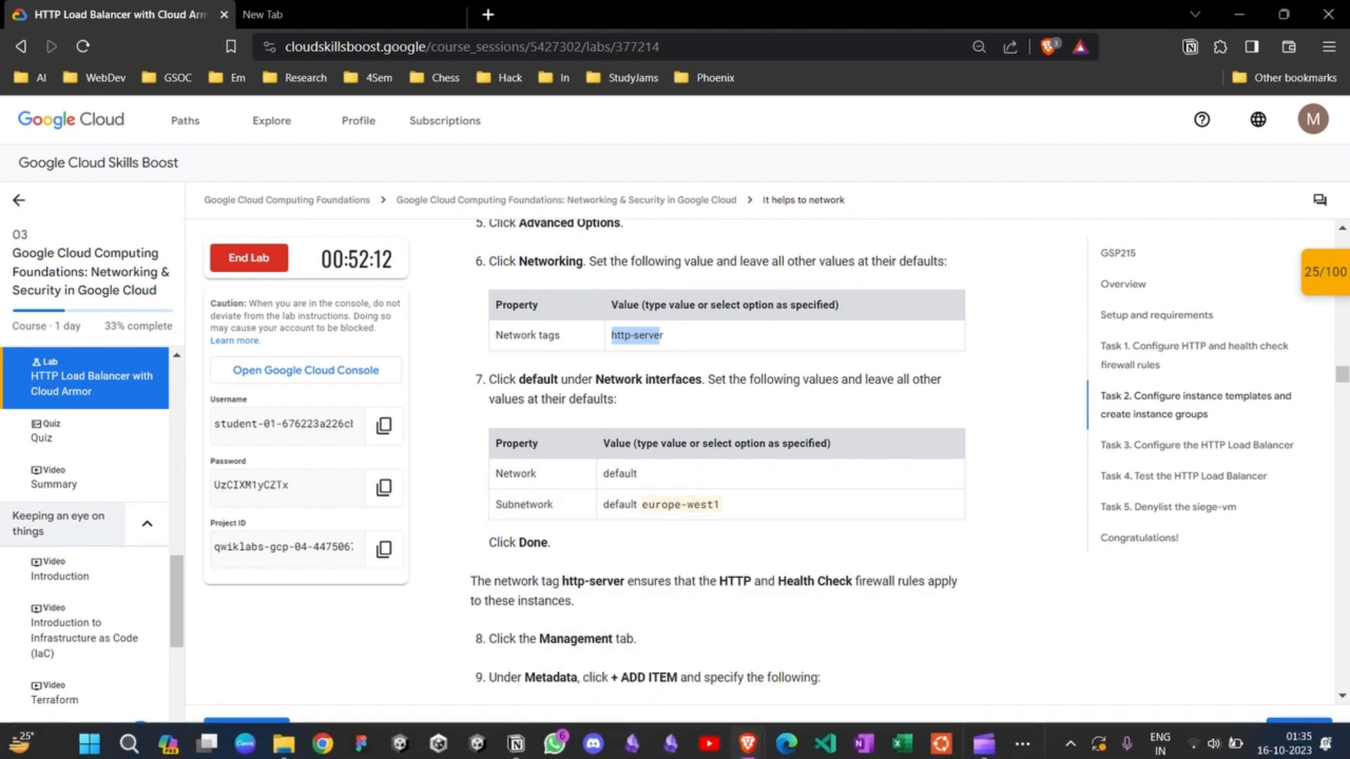
scroll(717, 457, "down", 3)
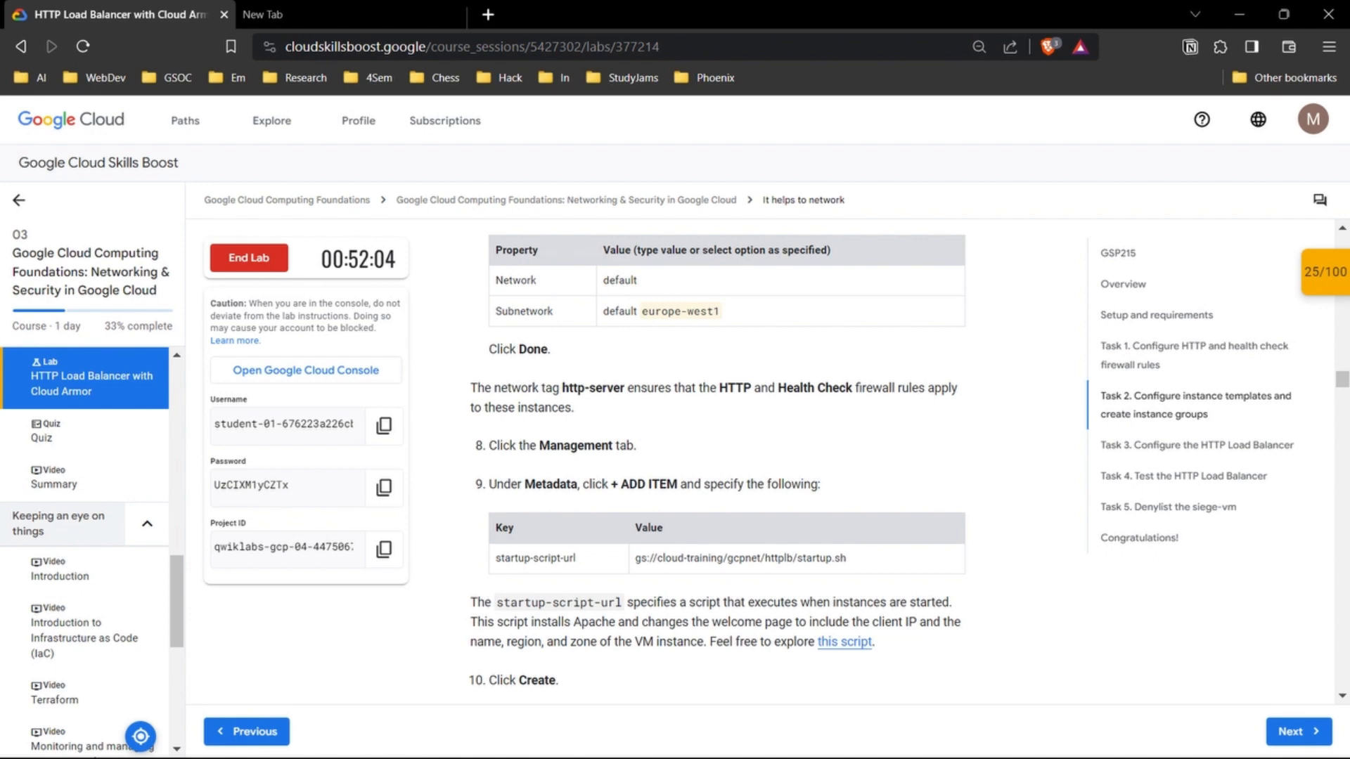
scroll(717, 457, "down", 1)
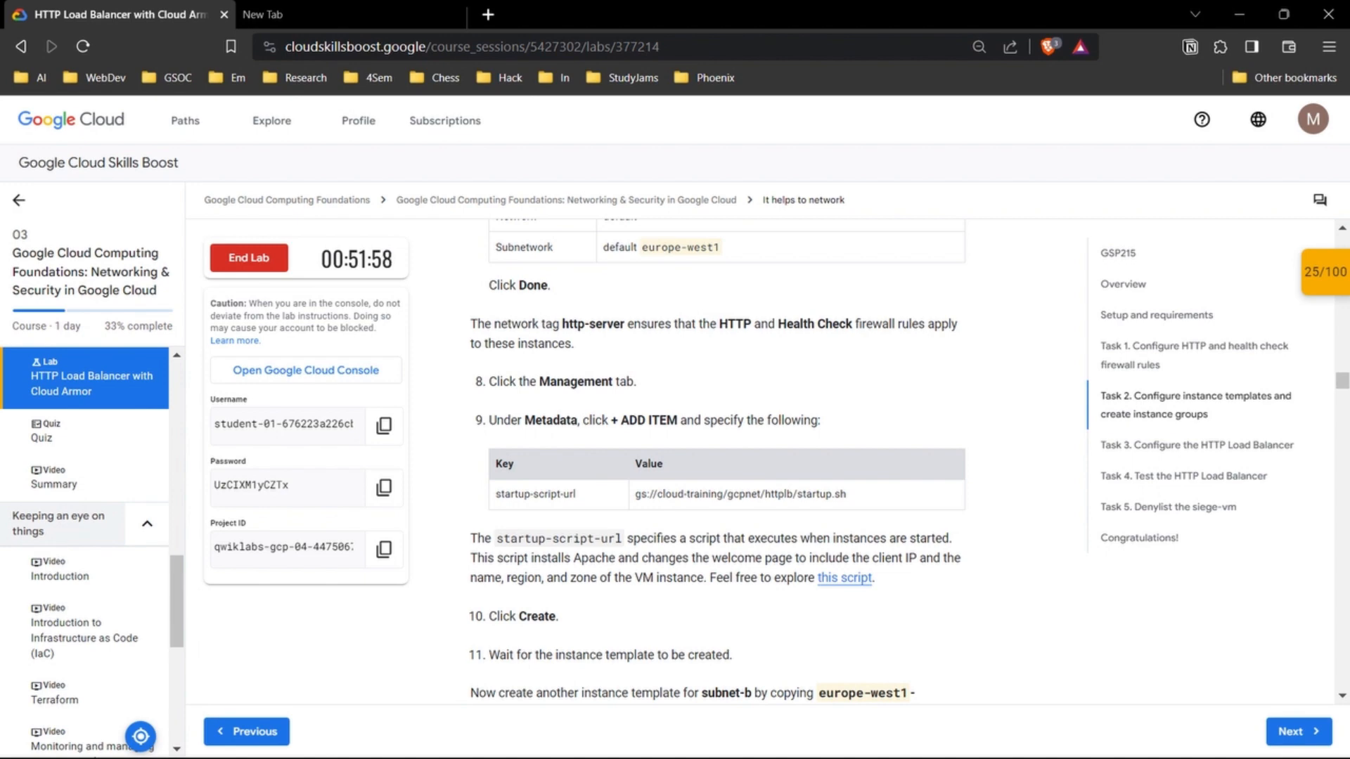
mouse_move(748, 738)
left_click(844, 637)
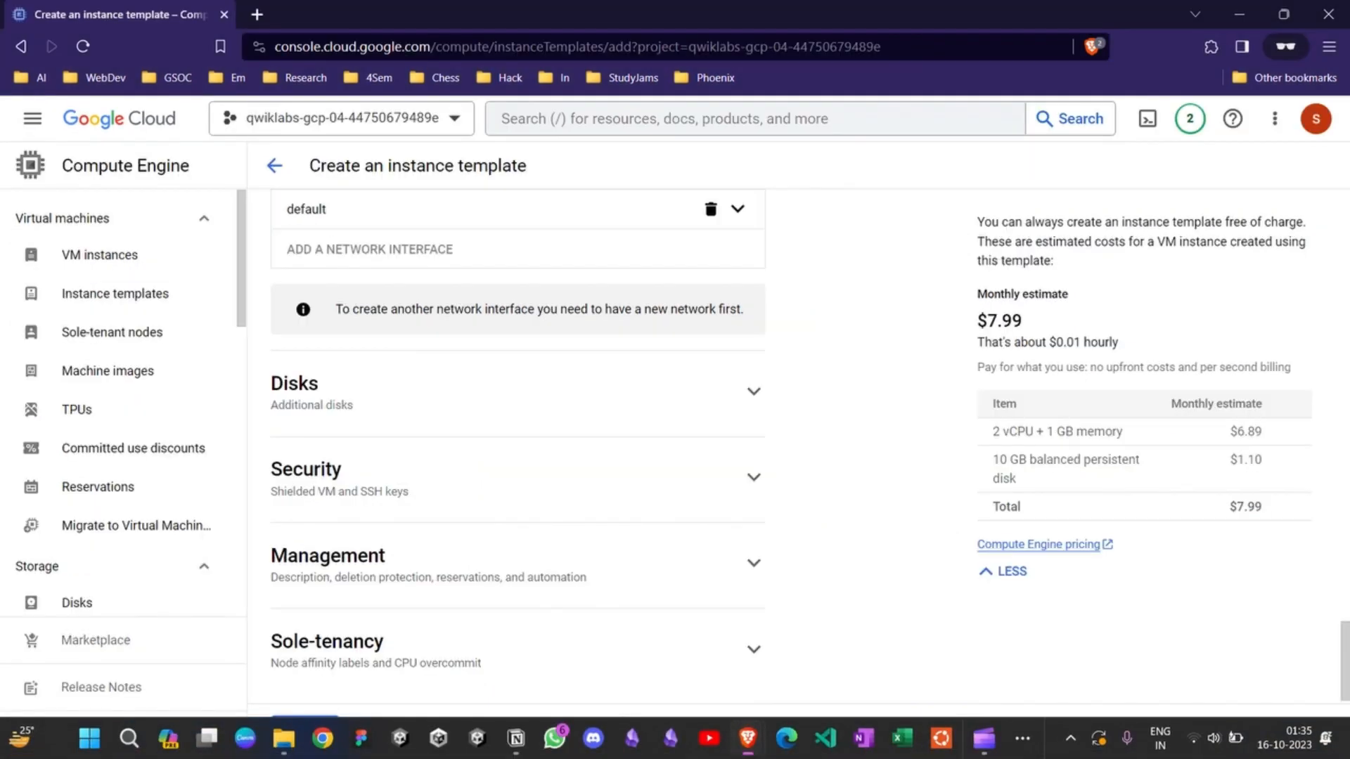
scroll(738, 466, "up", 4)
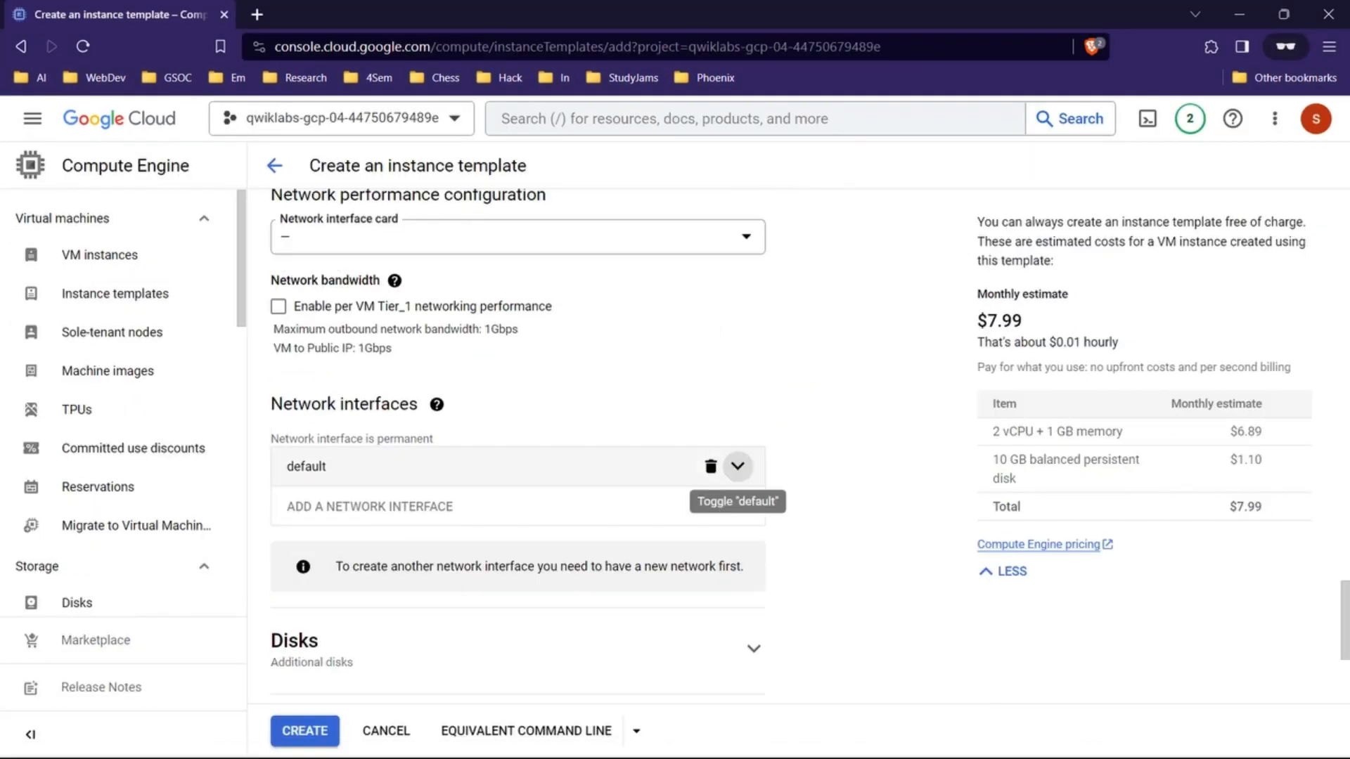
left_click(737, 466)
scroll(737, 466, "down", 1)
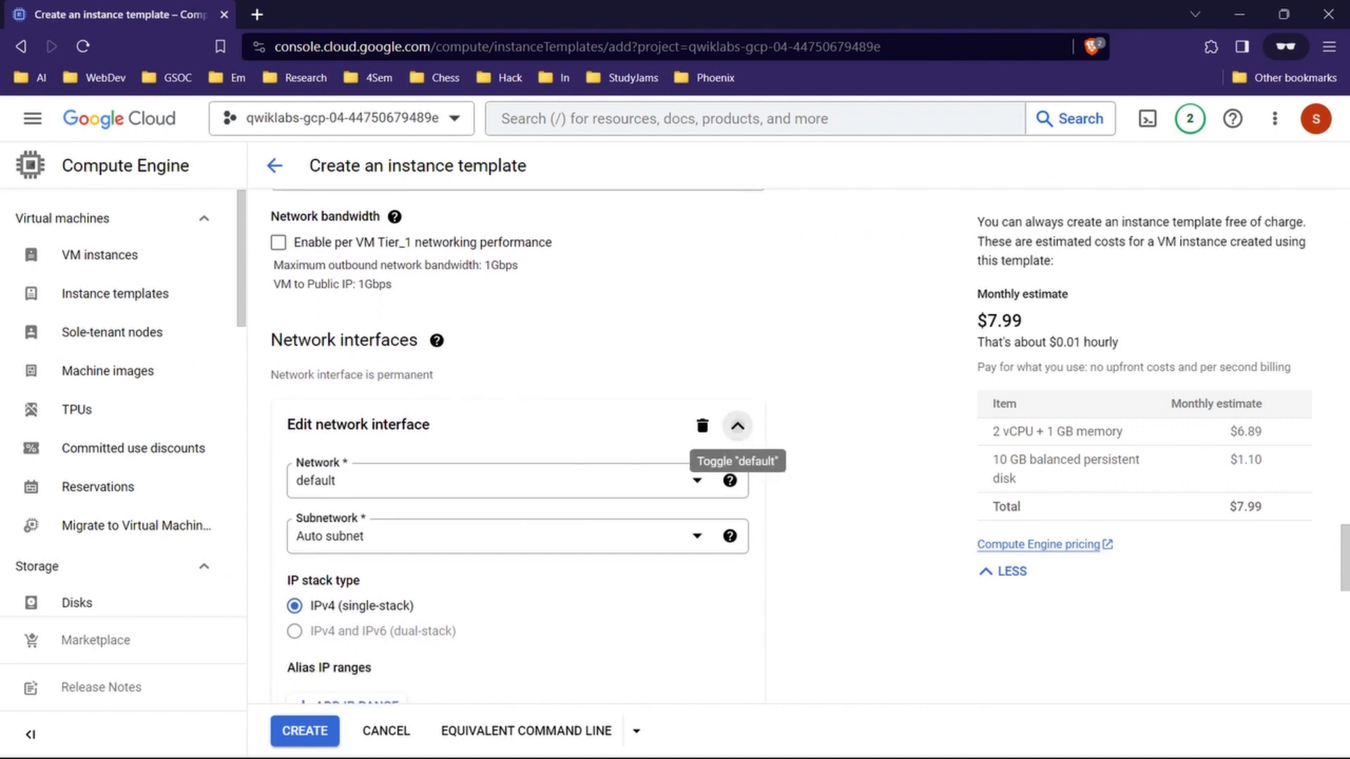
left_click(737, 426)
scroll(738, 426, "up", 2)
scroll(338, 542, "down", 2)
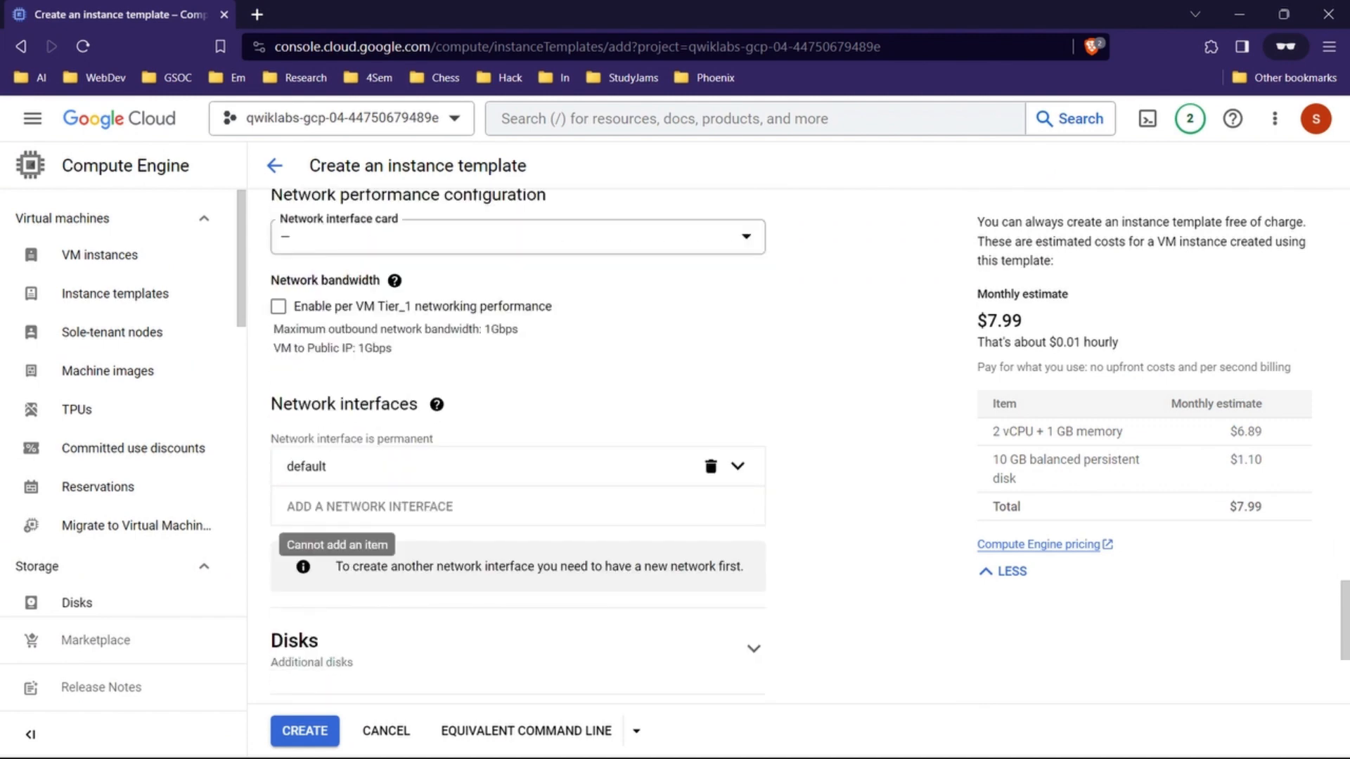
Step: Edit the template's default network interface and set its subnetwork to default (europe-west1)
left_click(737, 467)
scroll(605, 492, "down", 3)
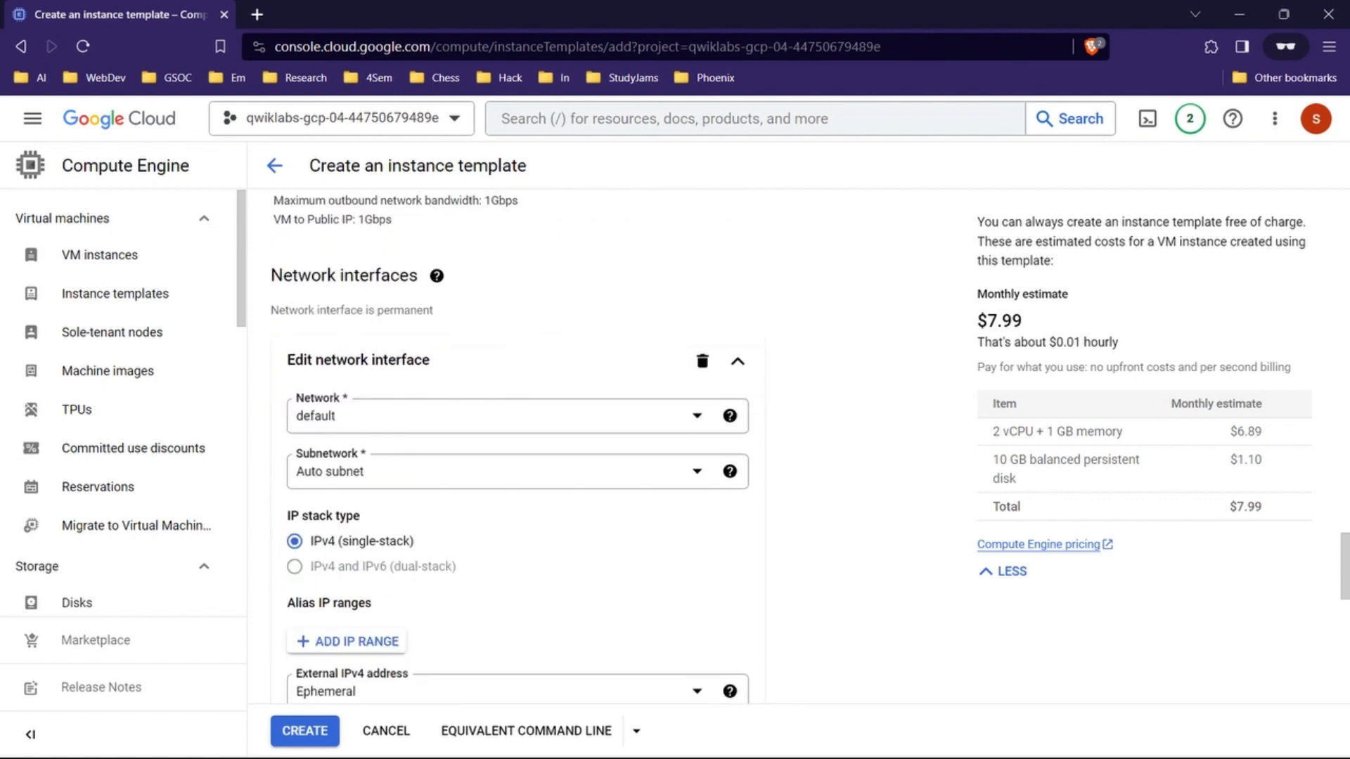
left_click(697, 407)
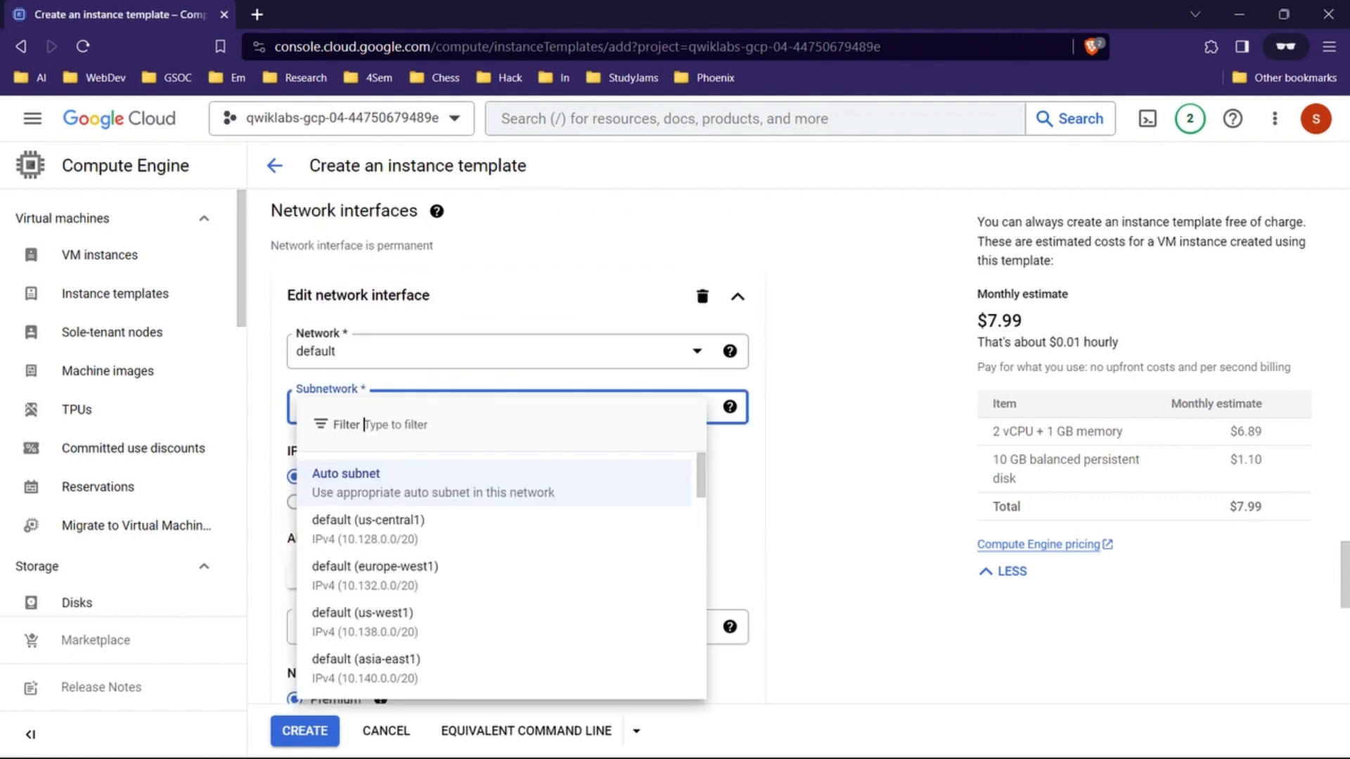
left_click(376, 575)
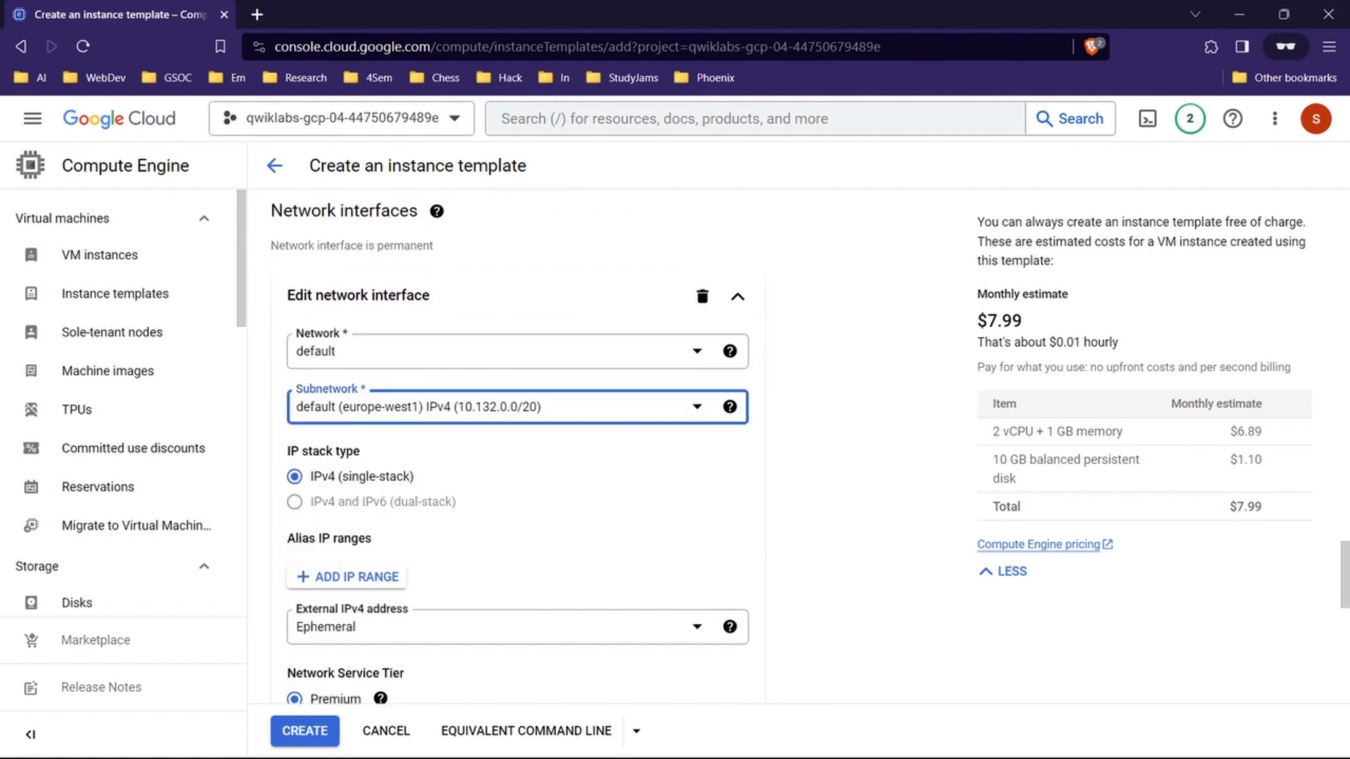
Step: Check the interface values against the lab instructions, then finish editing the network interface in the console
mouse_move(747, 743)
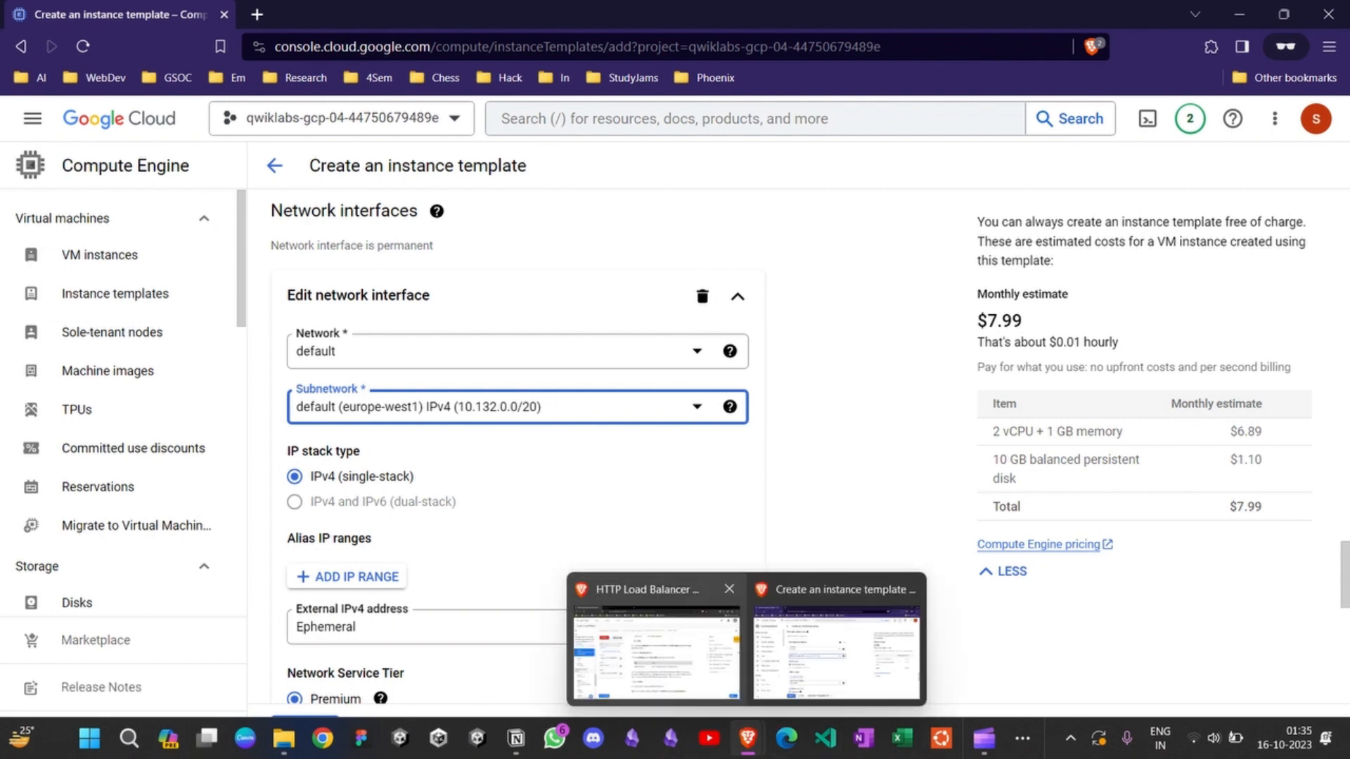
left_click(658, 655)
scroll(717, 457, "up", 2)
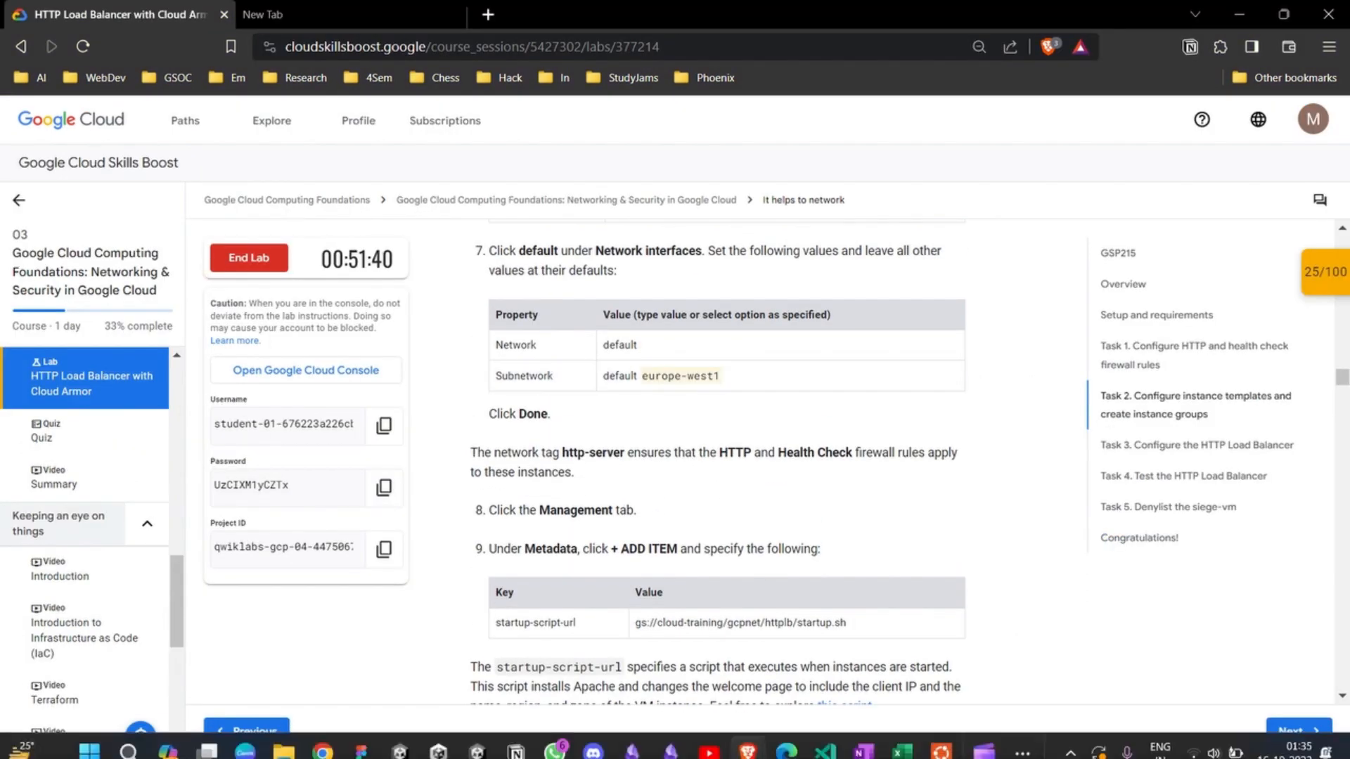
mouse_move(747, 740)
left_click(836, 655)
scroll(439, 531, "down", 3)
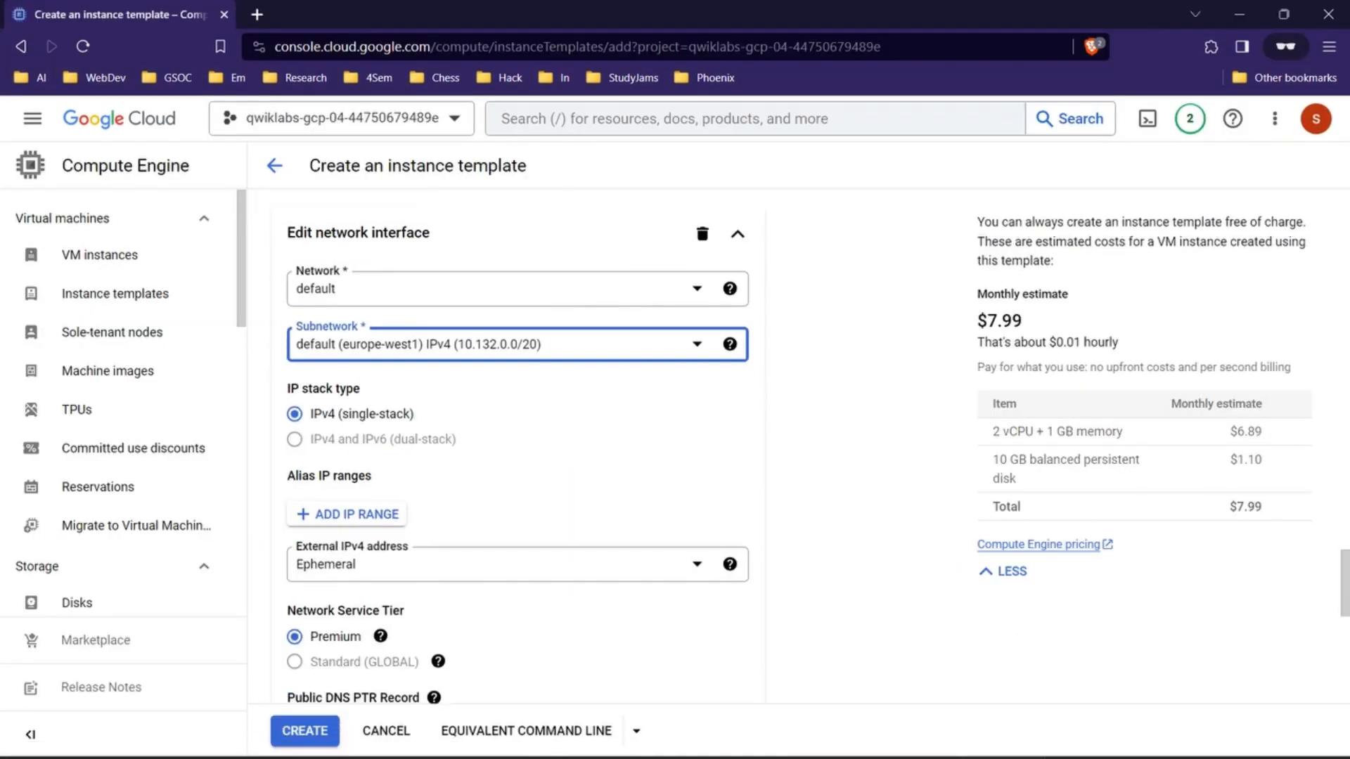
scroll(711, 561, "down", 2)
left_click(711, 561)
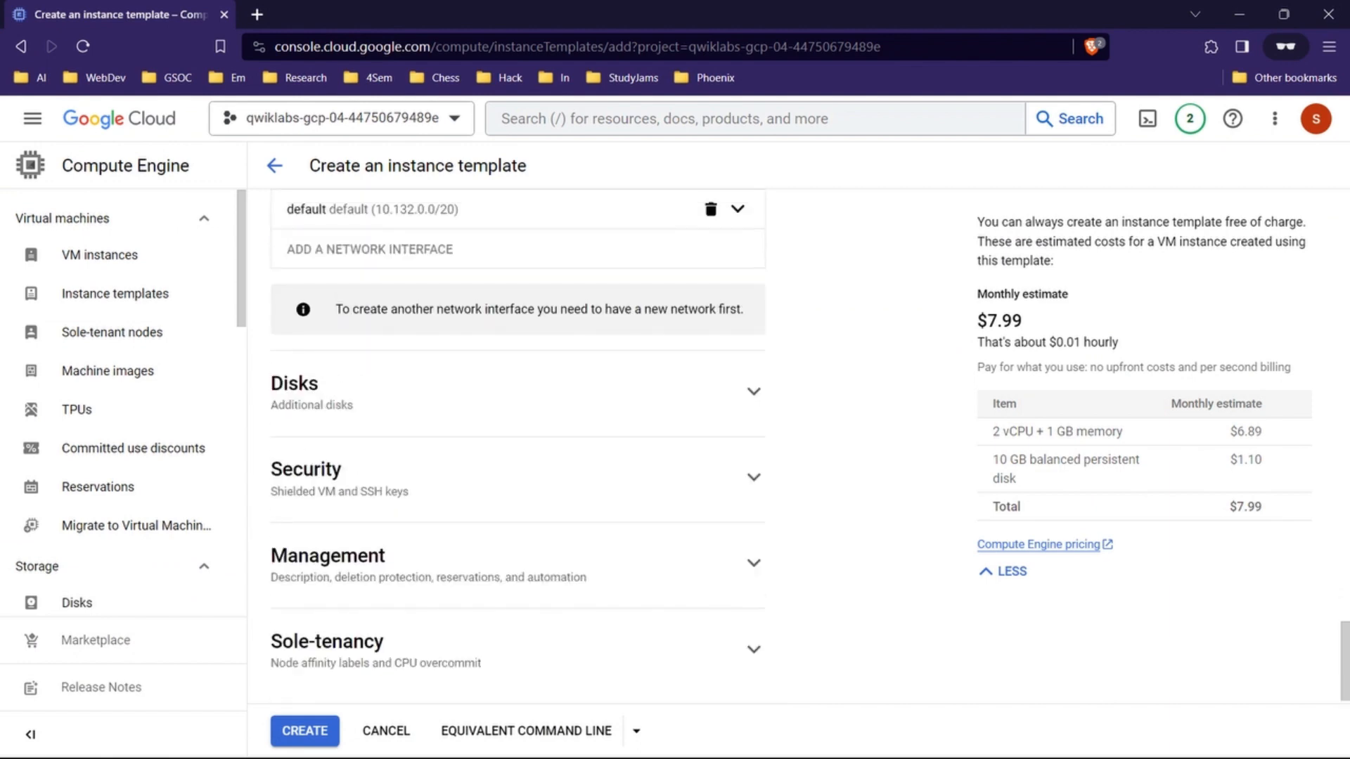
Step: Expand the template's Management section and collapse the Networking section
scroll(711, 560, "up", 3)
scroll(517, 443, "down", 3)
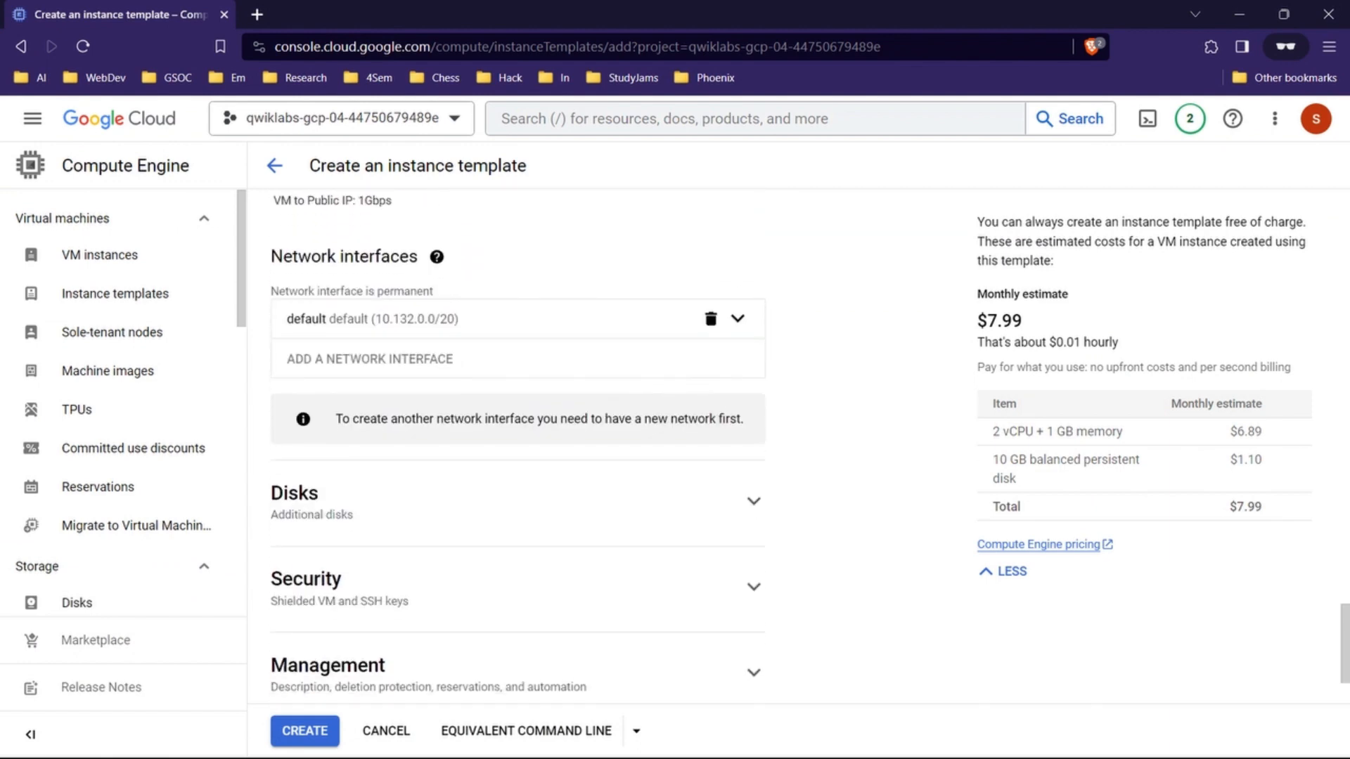
left_click(753, 561)
scroll(753, 560, "up", 3)
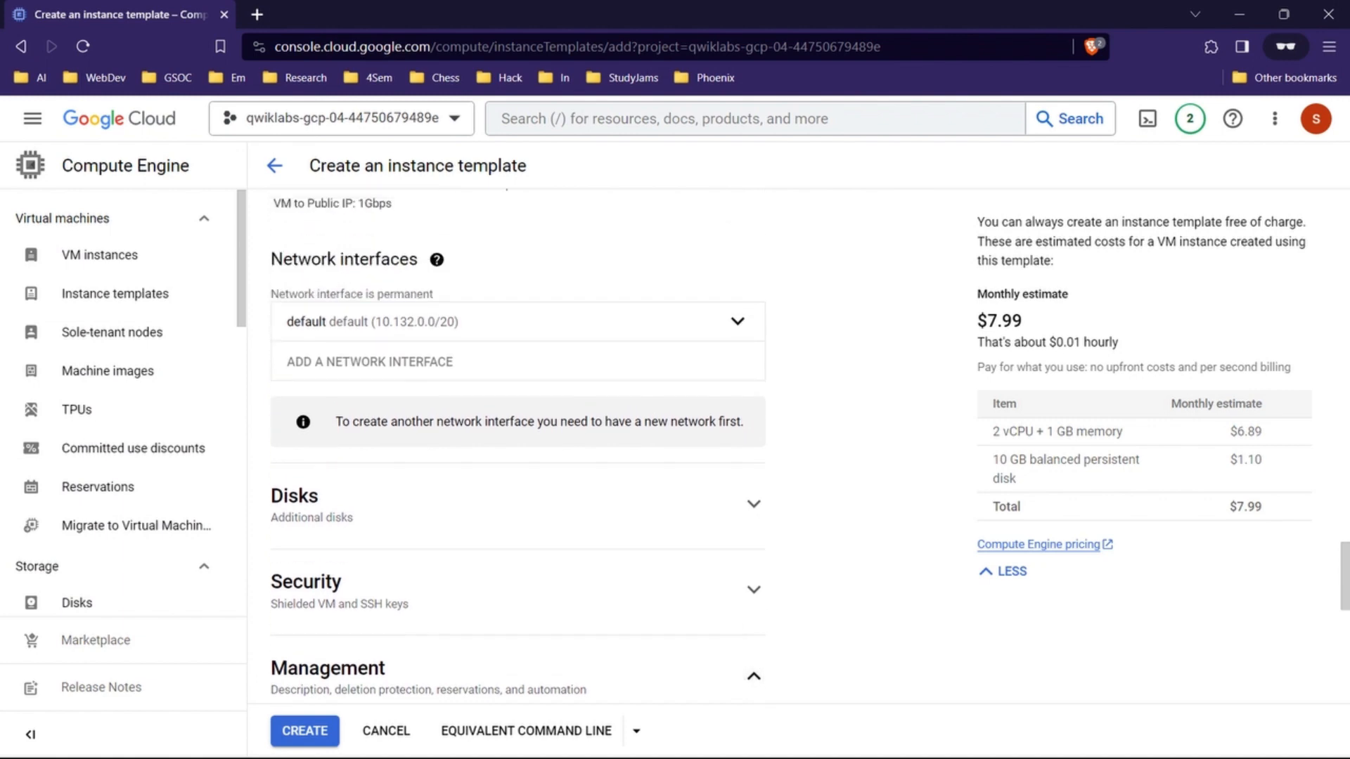
scroll(366, 450, "up", 3)
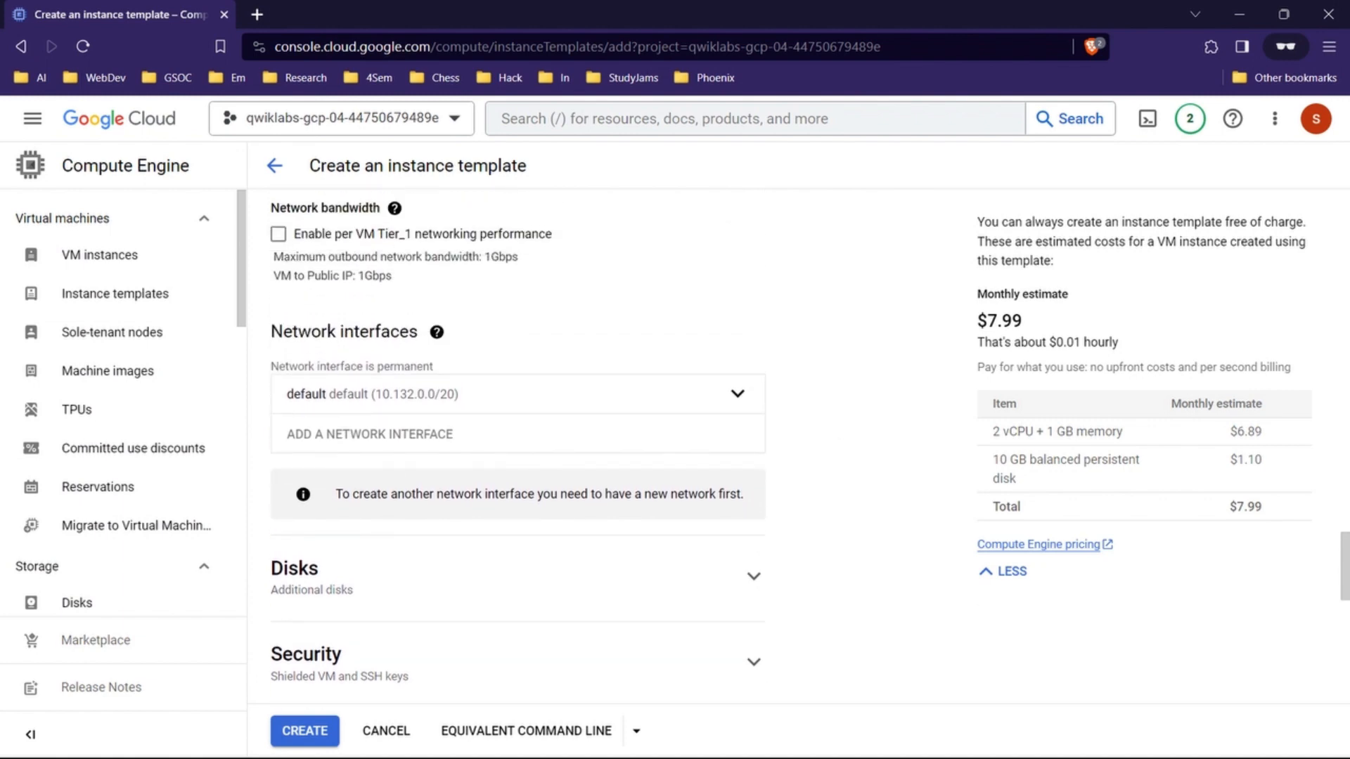
scroll(517, 450, "up", 4)
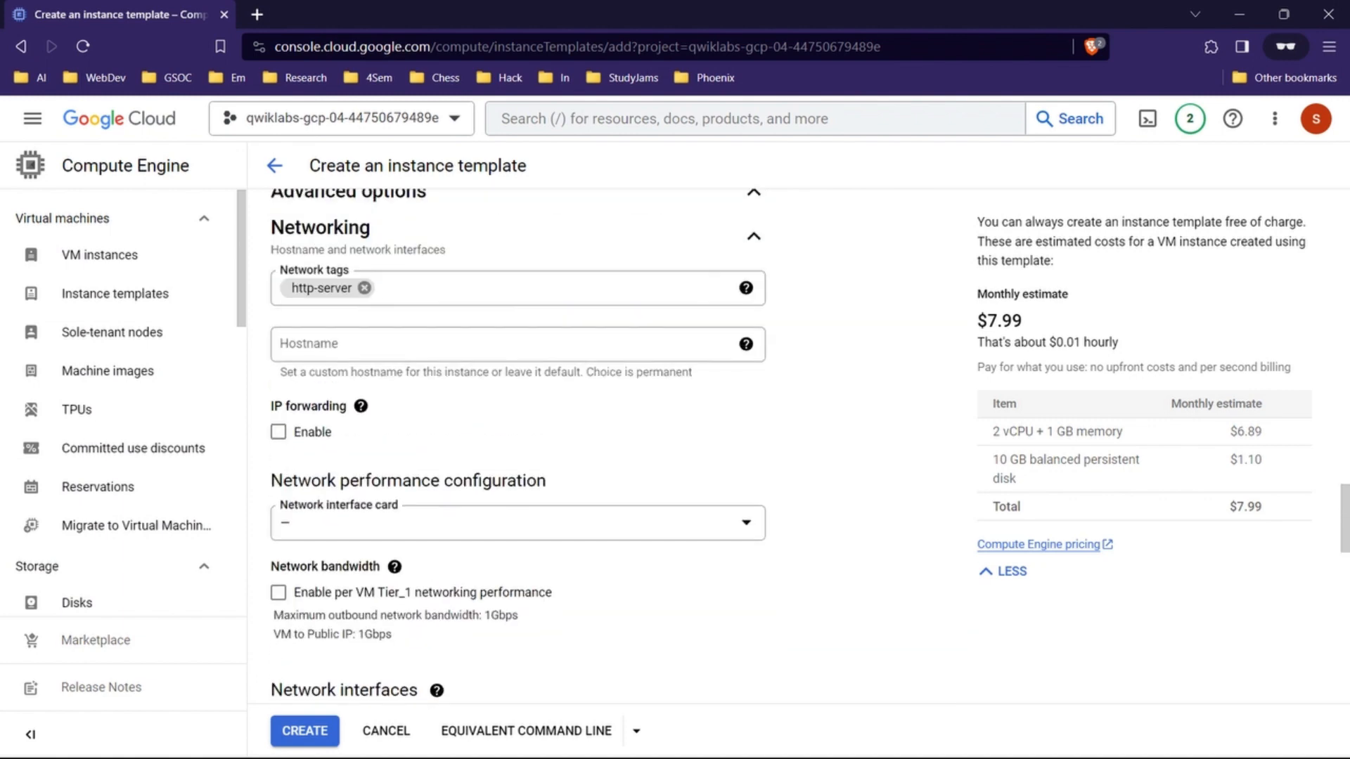
left_click(753, 324)
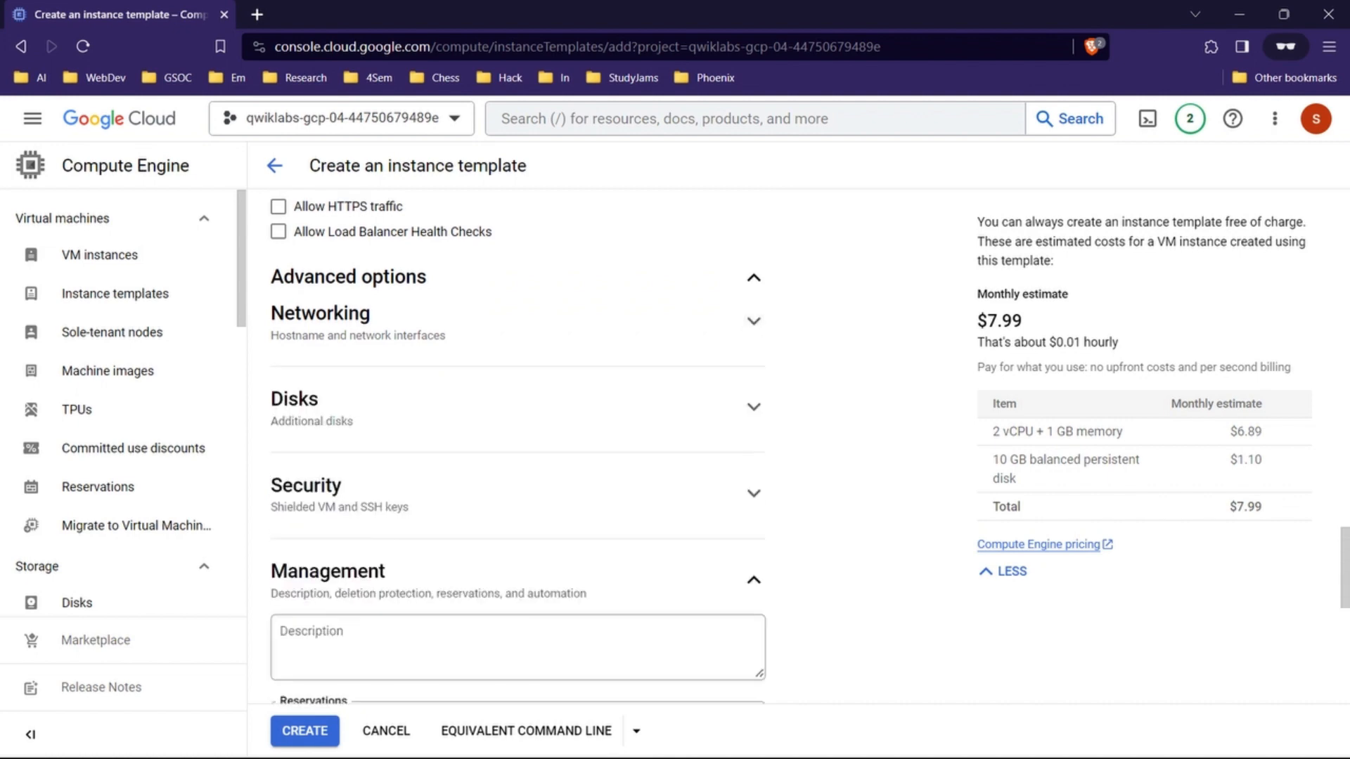
Step: Add a blank metadata item under Management in the instance template
scroll(753, 324, "down", 3)
scroll(518, 450, "down", 2)
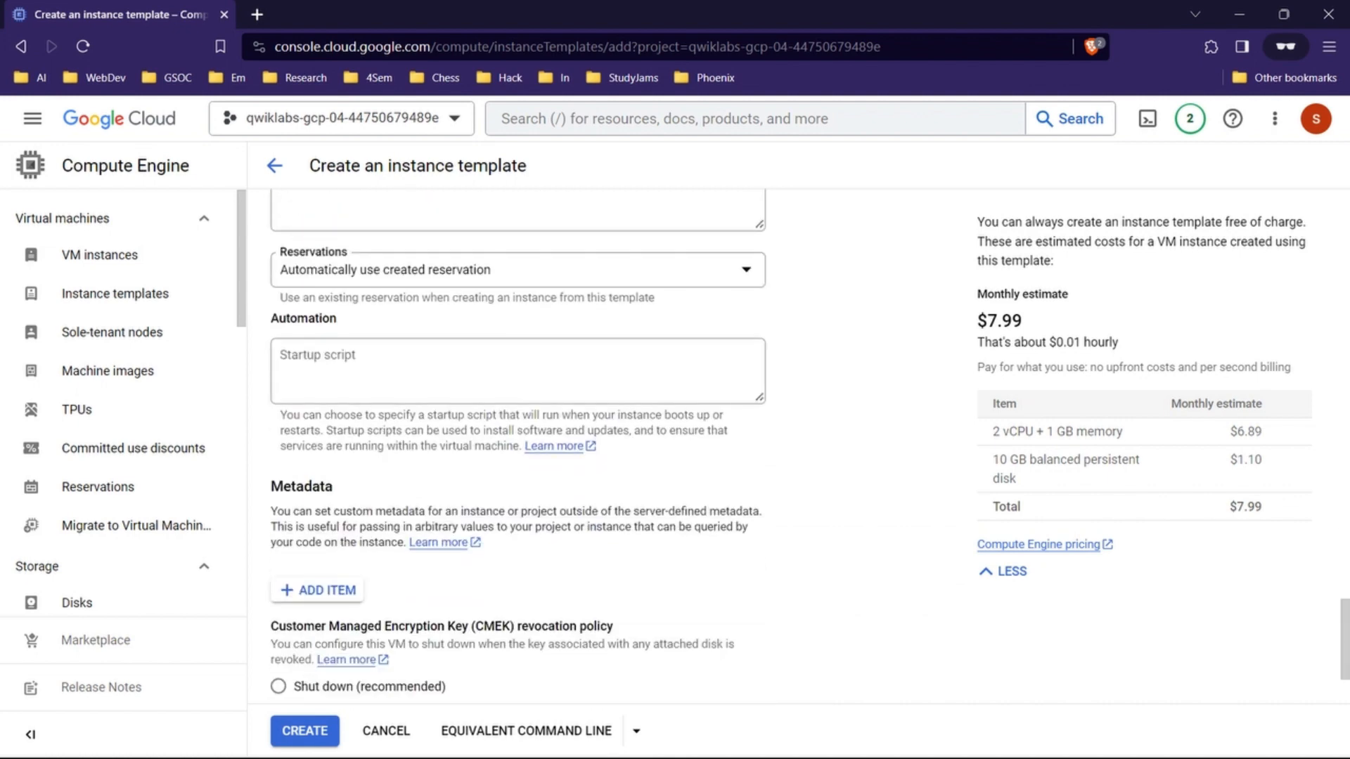
scroll(518, 450, "down", 2)
left_click(320, 447)
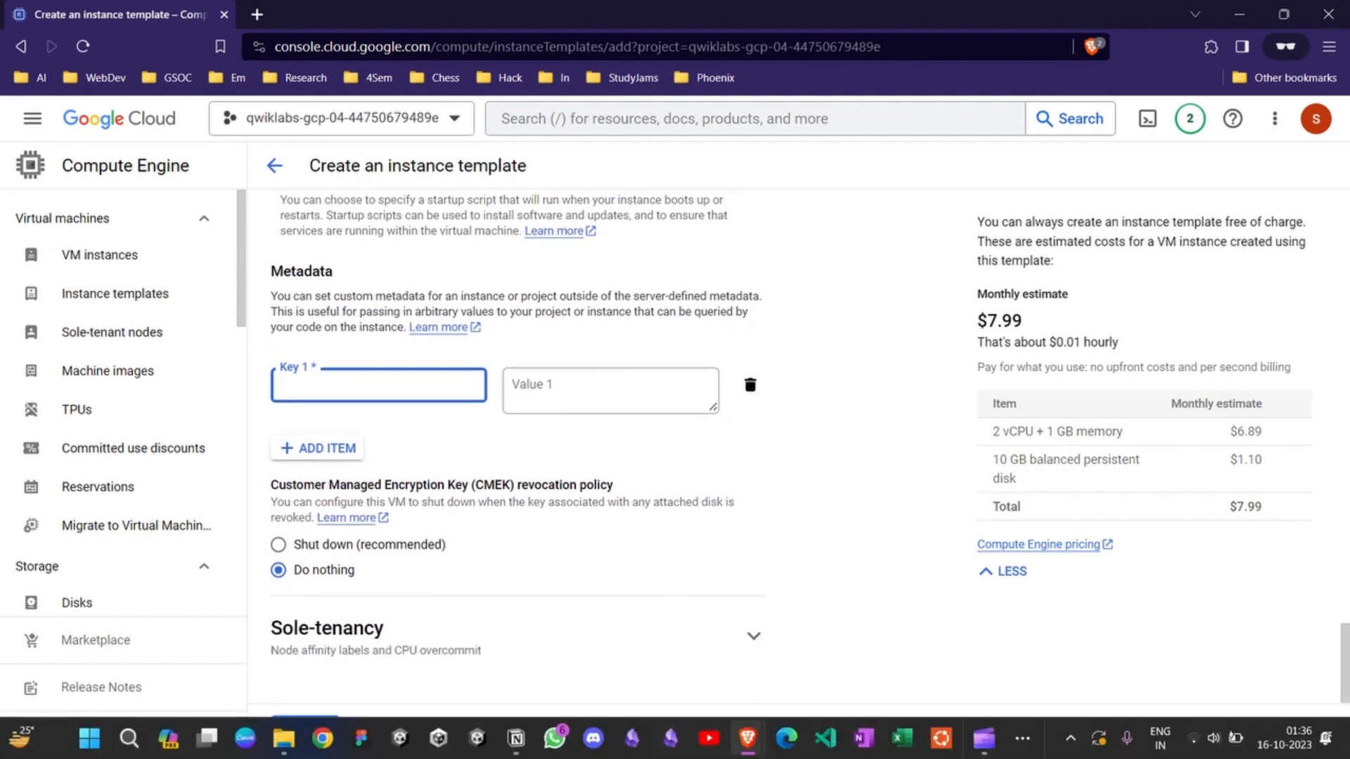
Step: Copy startup-script-url from the lab's metadata table and paste it as the metadata item's key in the console
mouse_move(748, 738)
left_click(661, 647)
scroll(717, 457, "down", 2)
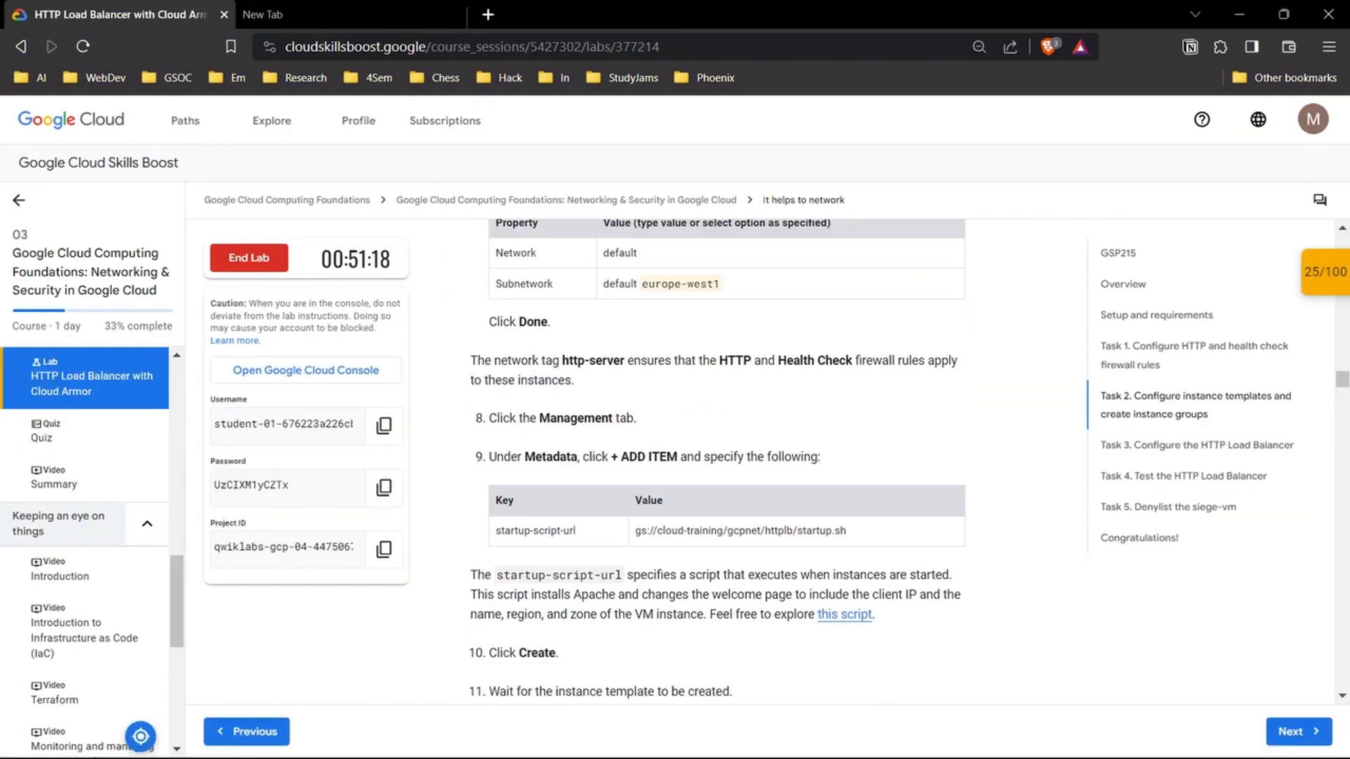
left_click_drag(577, 493, 496, 493)
key("ctrl+c")
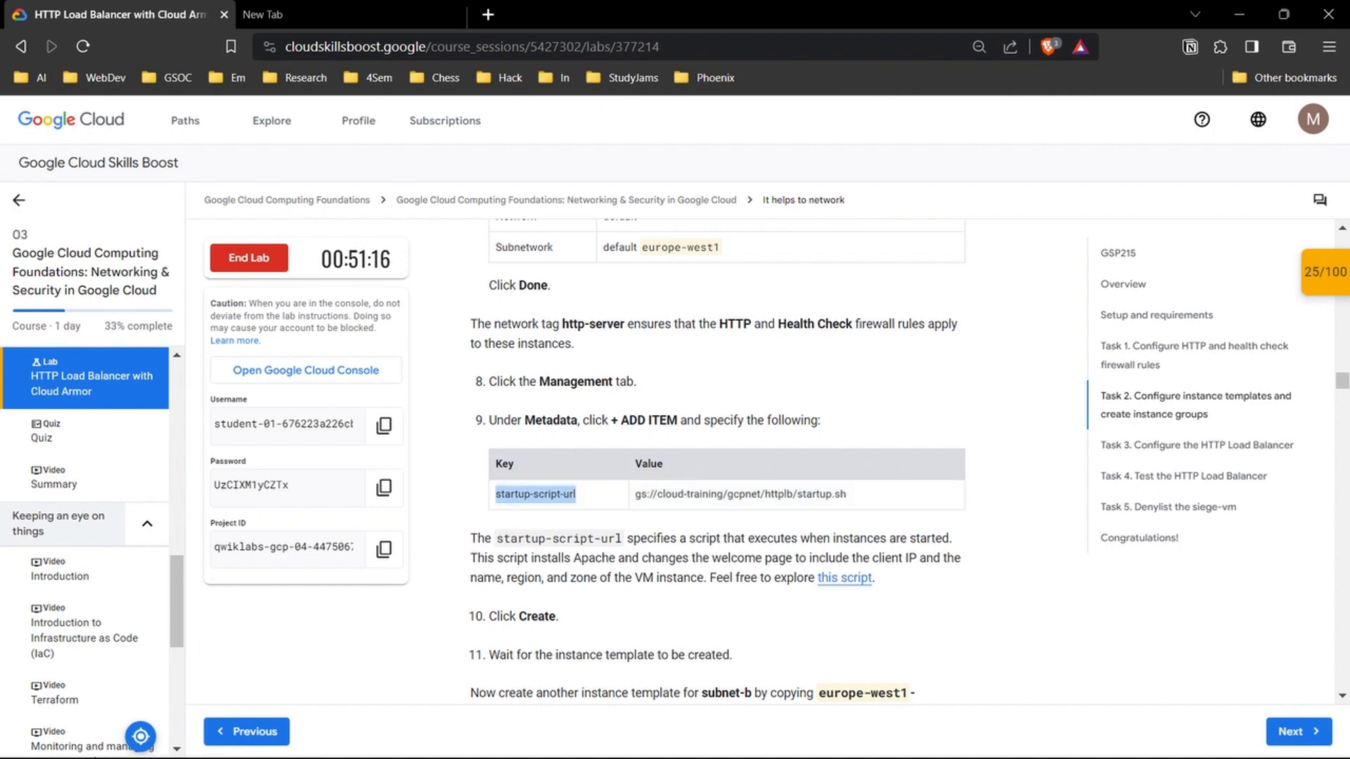
mouse_move(865, 739)
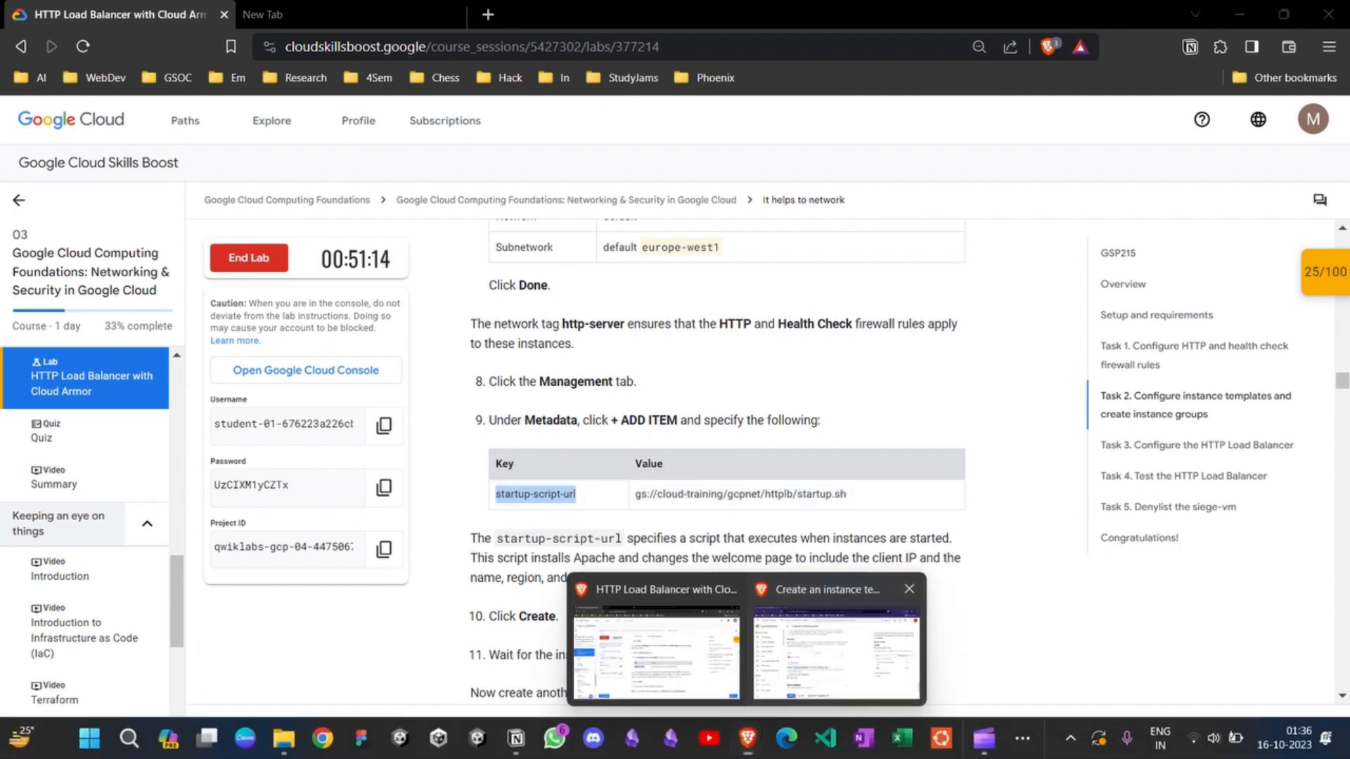
left_click(930, 636)
key("ctrl+v")
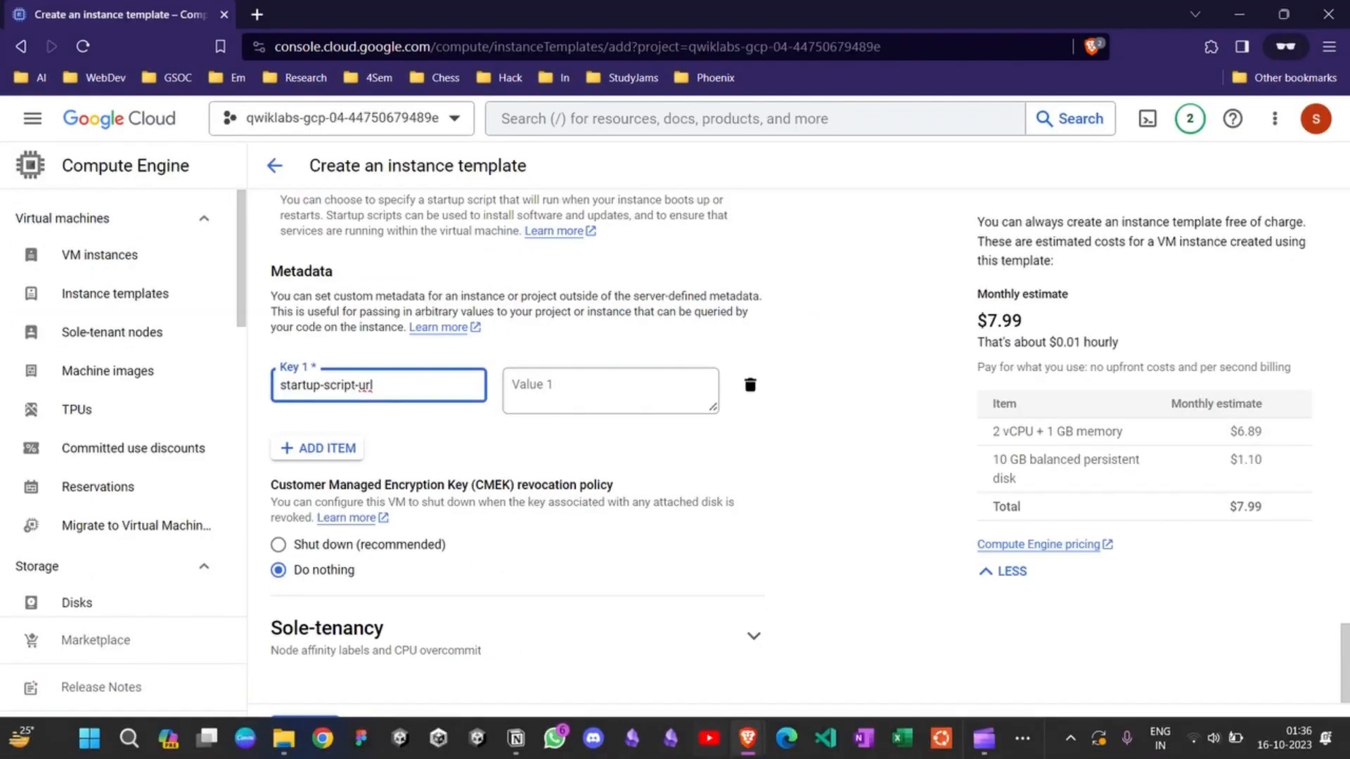
Step: Copy gs://cloud-training/gcpnet/httplb/startup.sh from the lab instructions and paste it as the metadata item's value
mouse_move(747, 738)
left_click(654, 654)
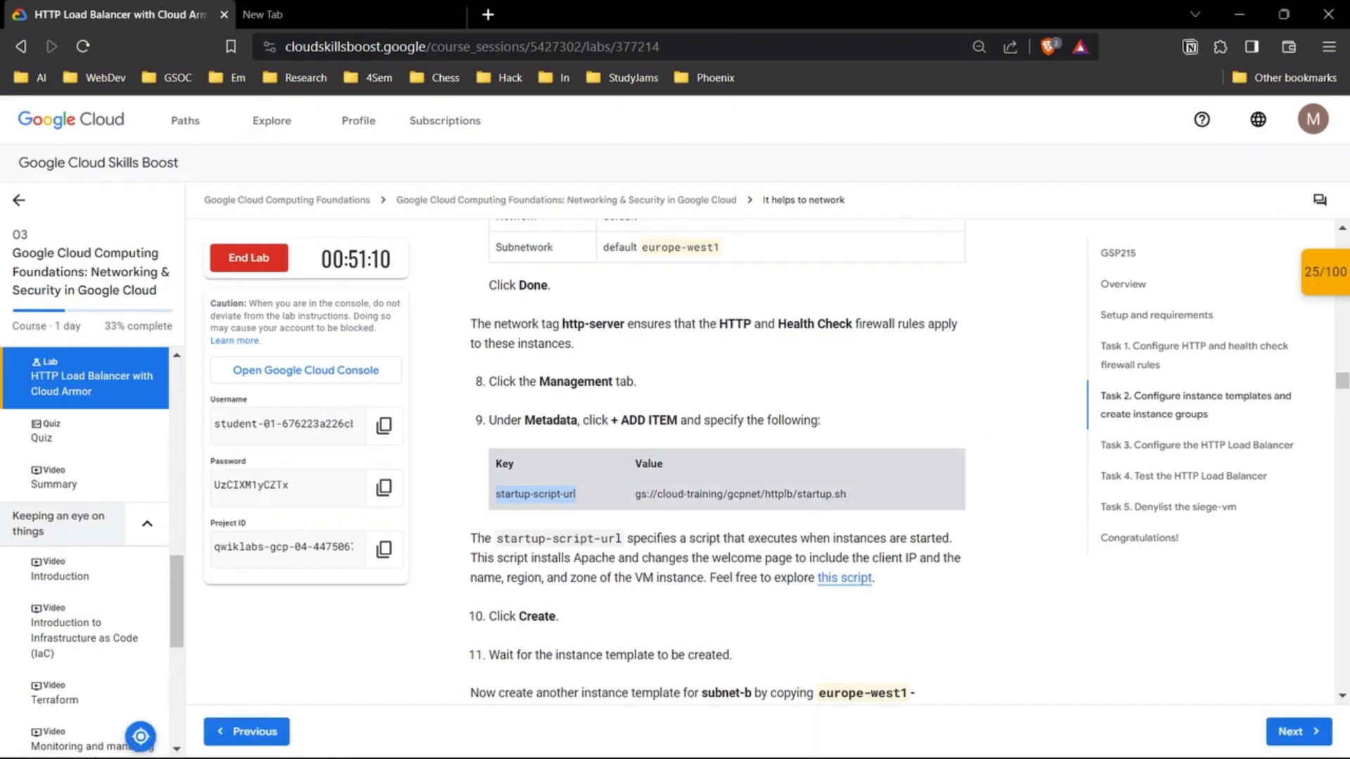
left_click_drag(847, 494, 641, 494)
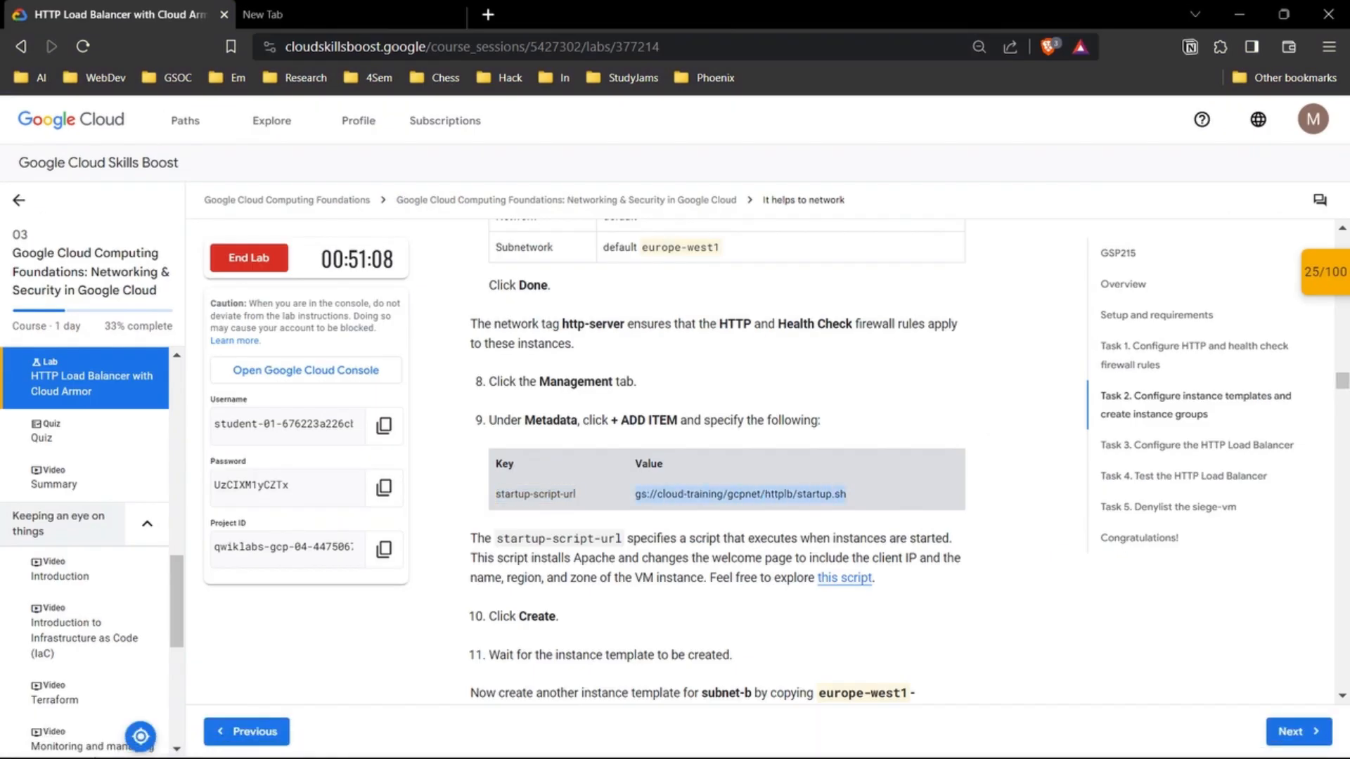
mouse_move(748, 739)
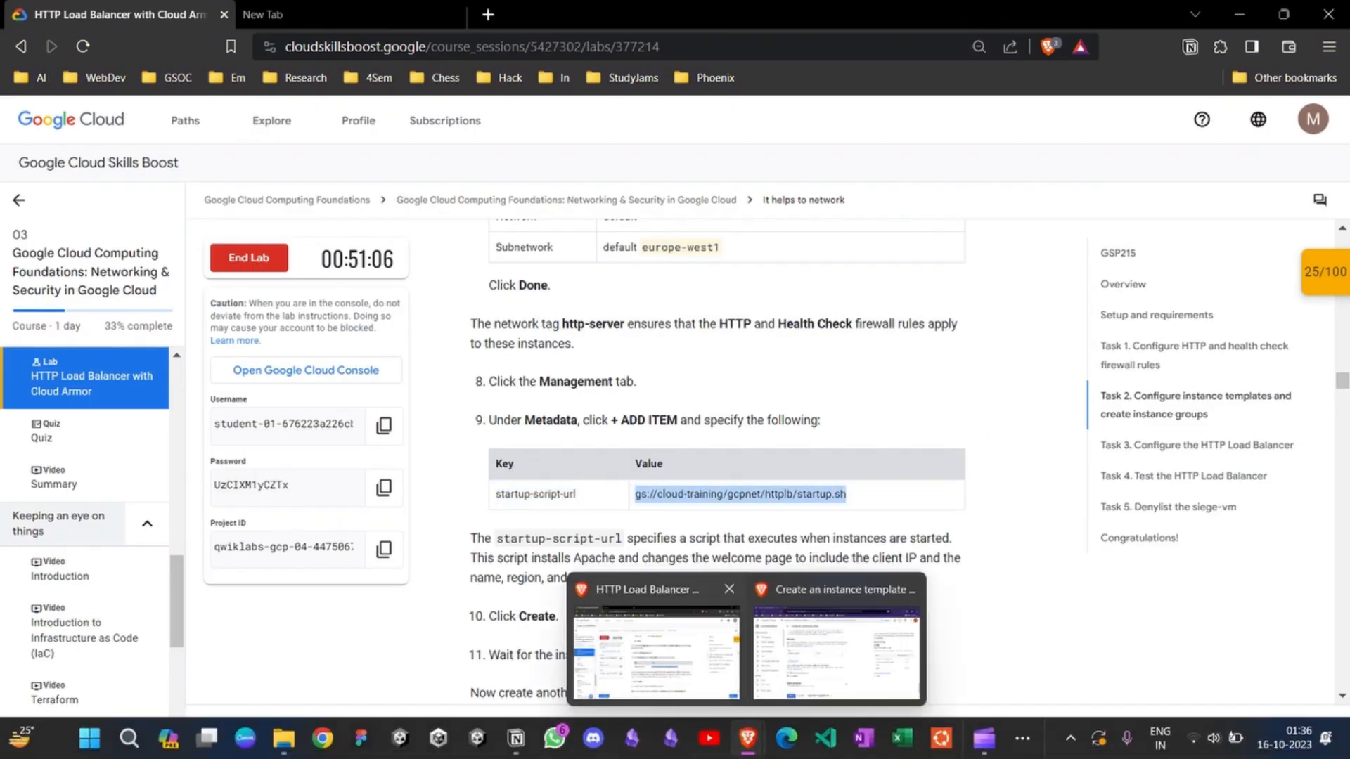
left_click(836, 654)
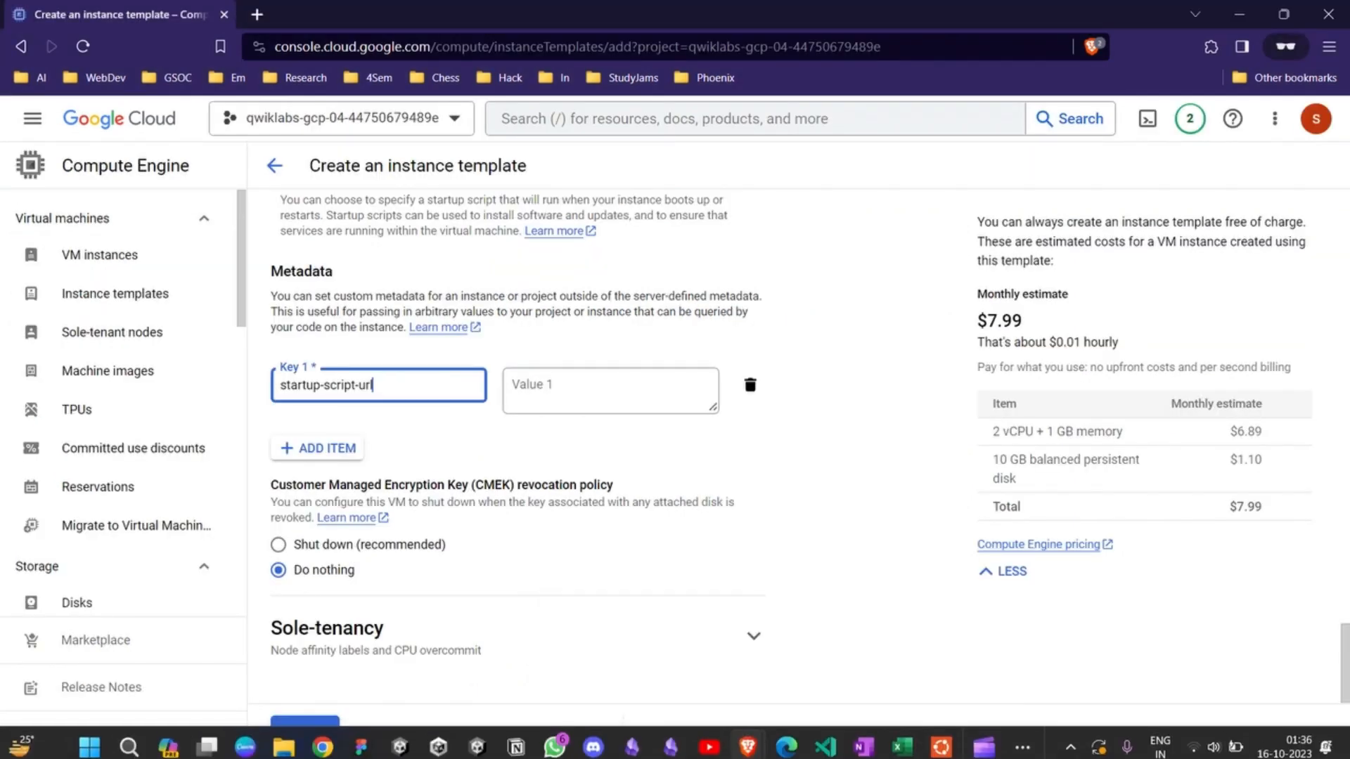
left_click(610, 390)
type("gs://cloud-training/gcpnet/httplb/startup.sh")
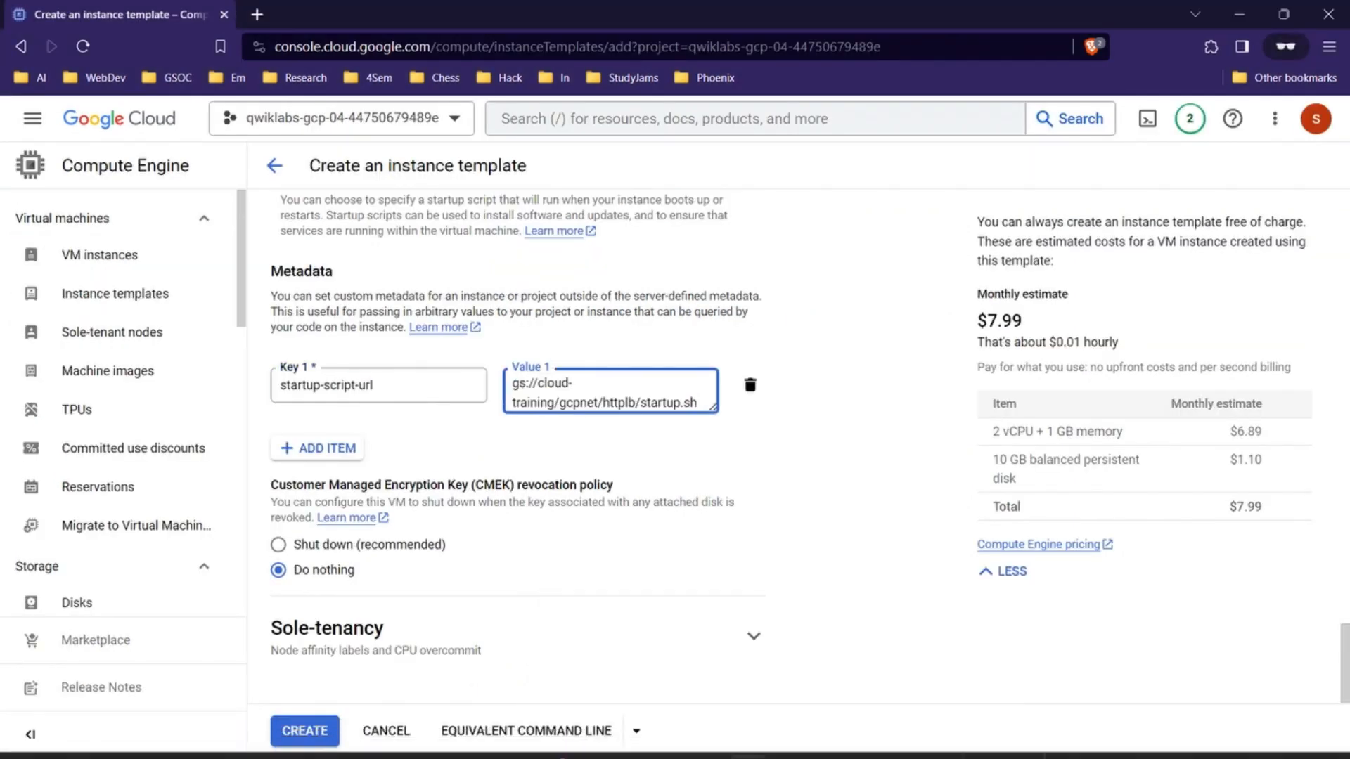
Step: Check the lab steps that follow the metadata entry, then create the instance template in the console
mouse_move(747, 739)
left_click(656, 654)
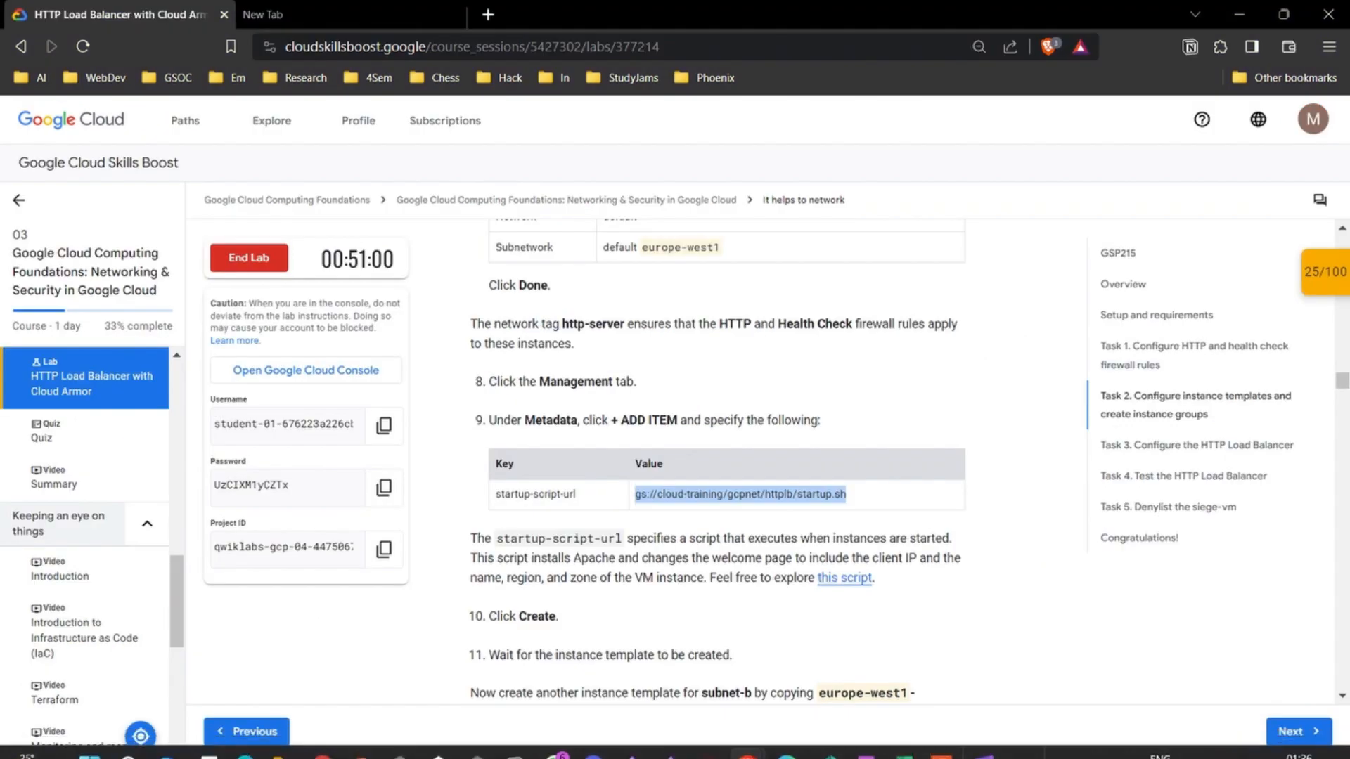
scroll(717, 457, "down", 2)
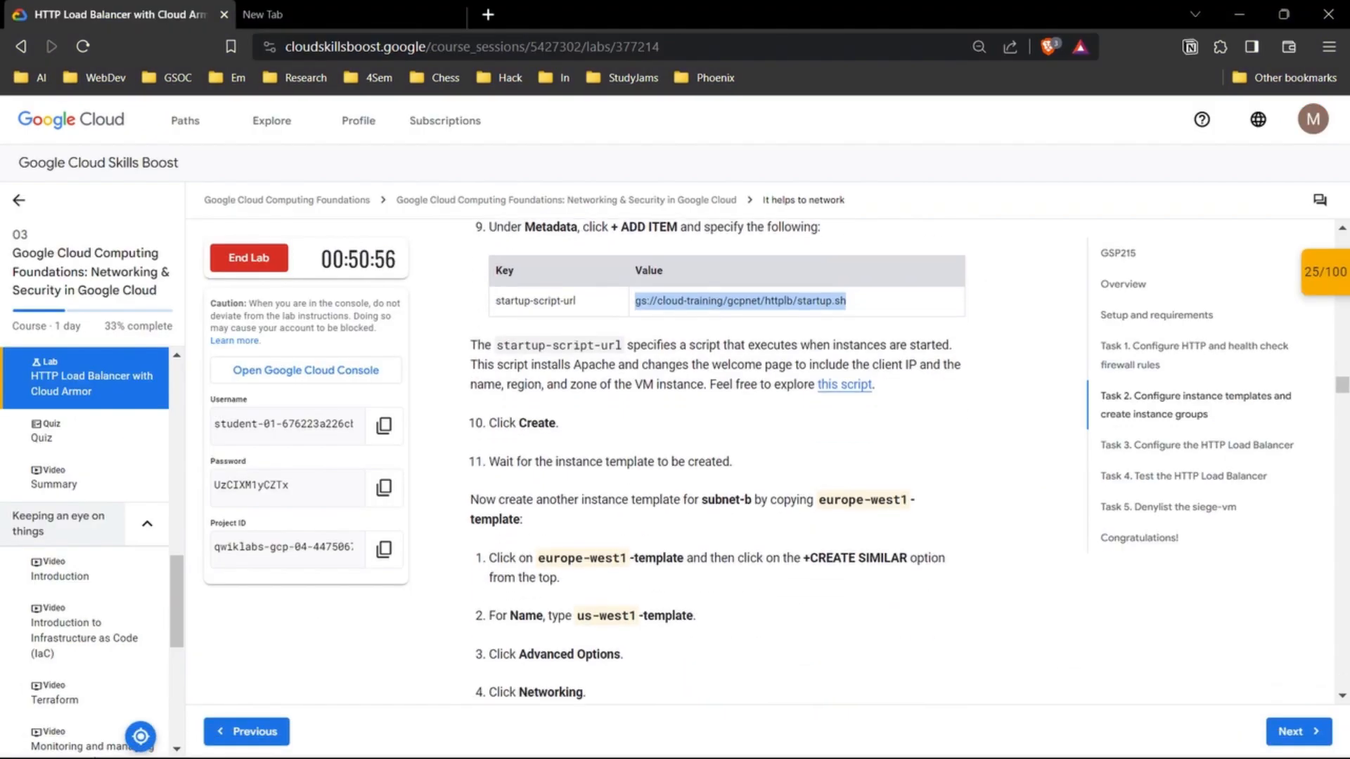
scroll(717, 458, "down", 1)
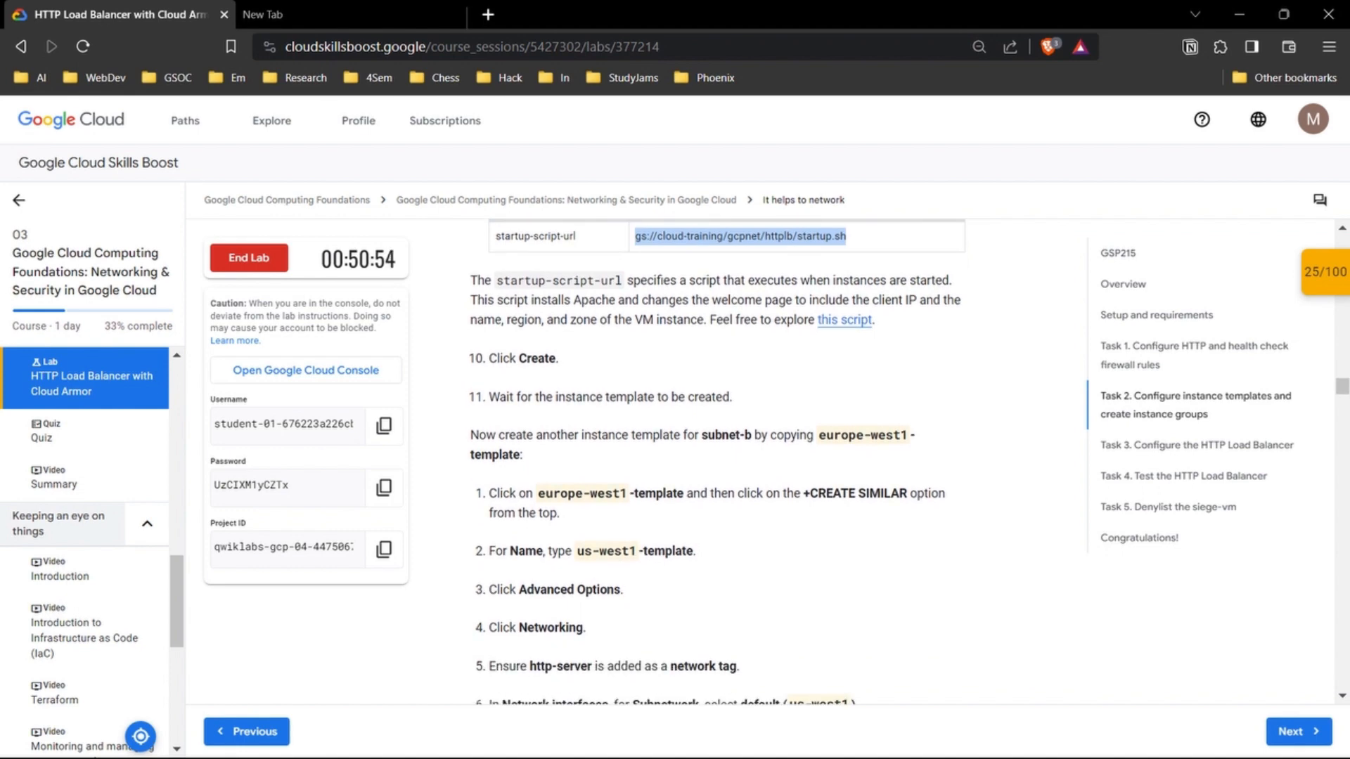
scroll(718, 462, "down", 1)
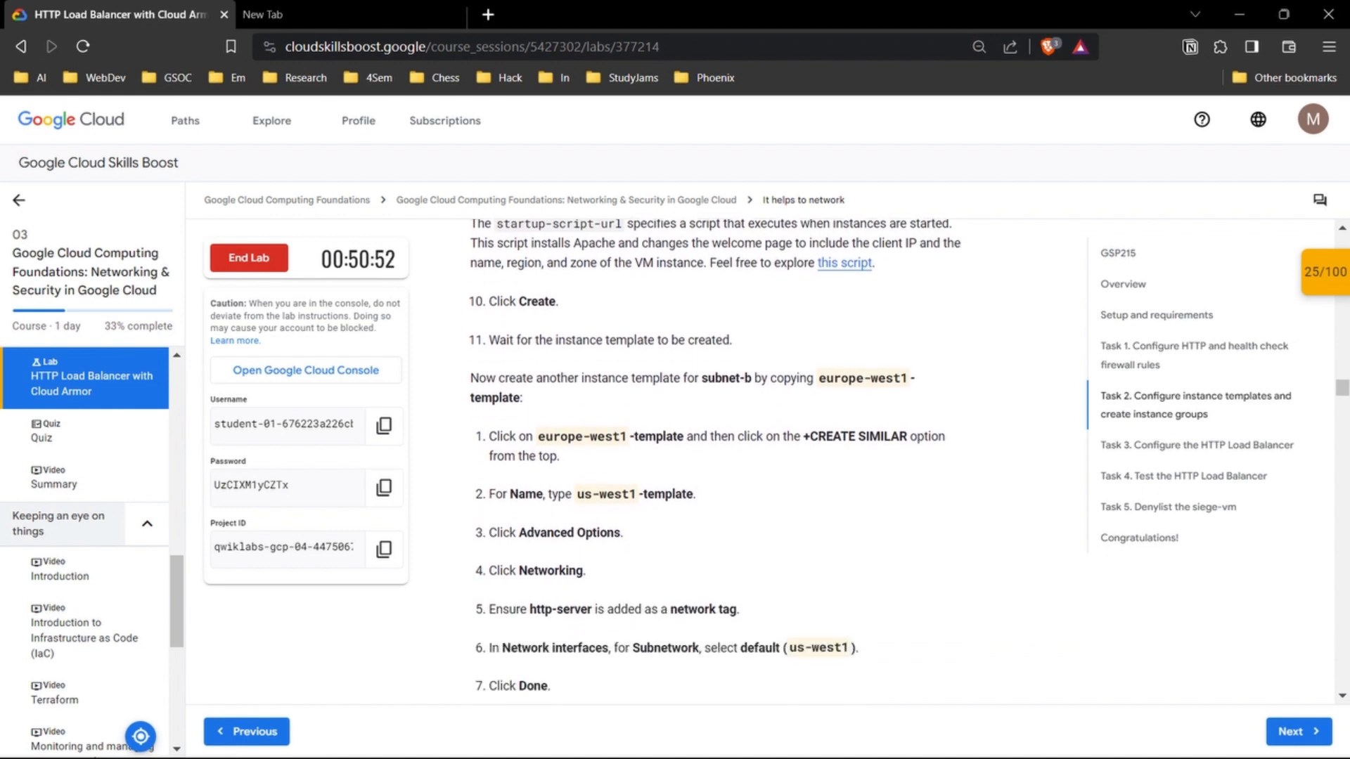
mouse_move(748, 738)
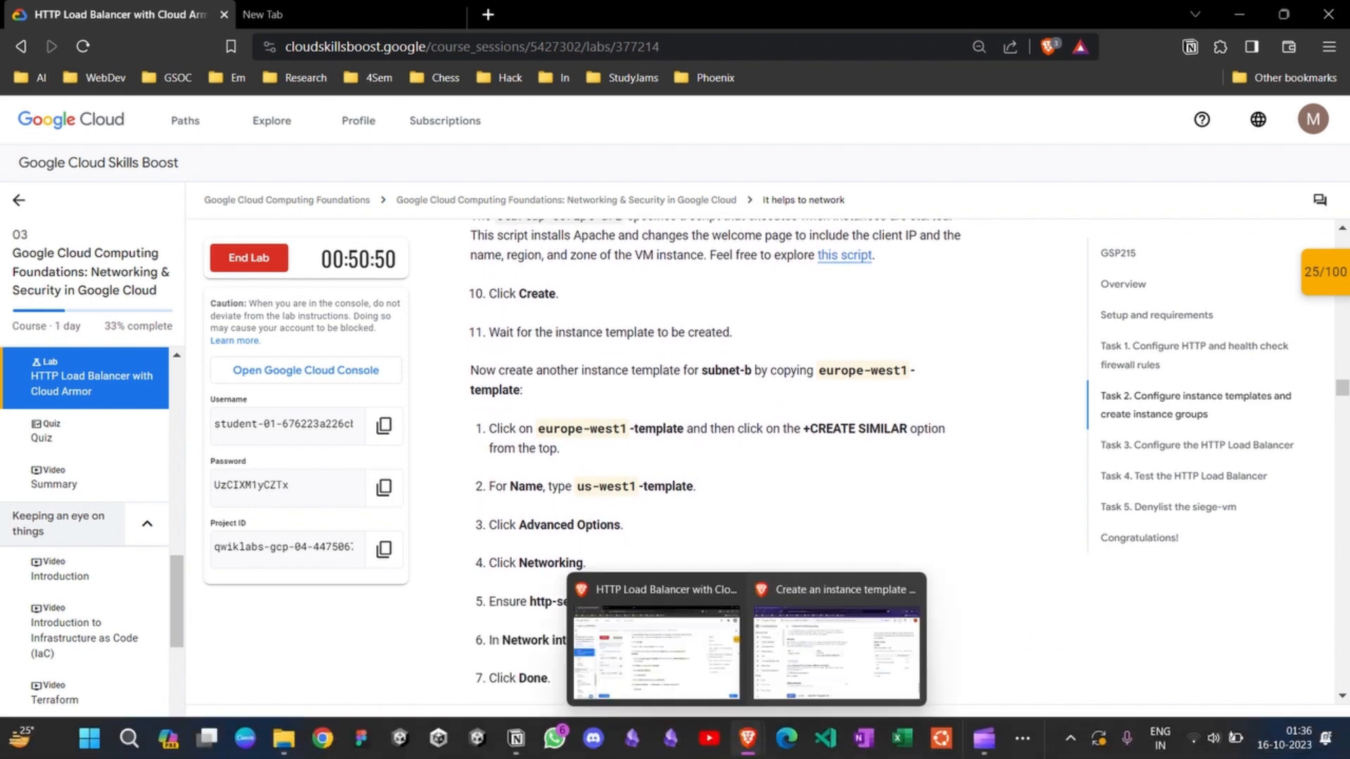
left_click(837, 640)
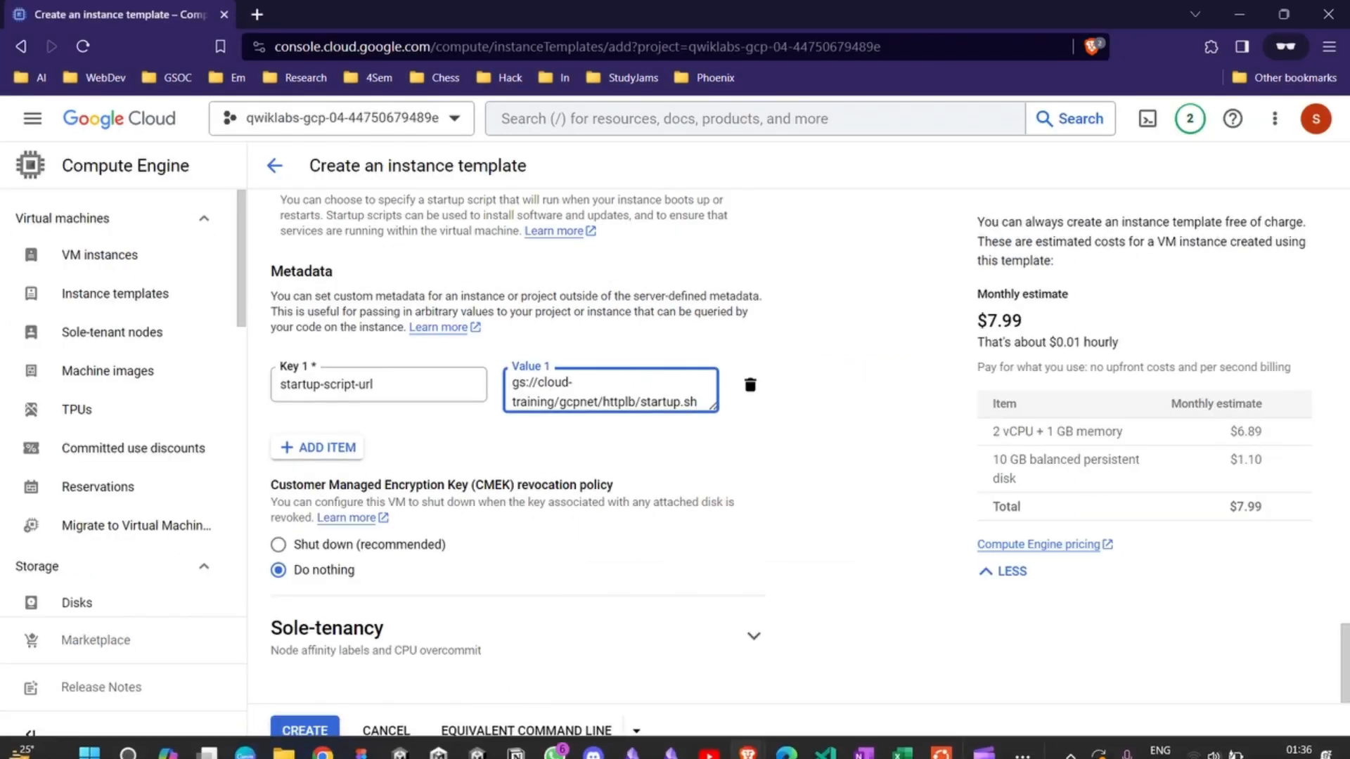
left_click(305, 732)
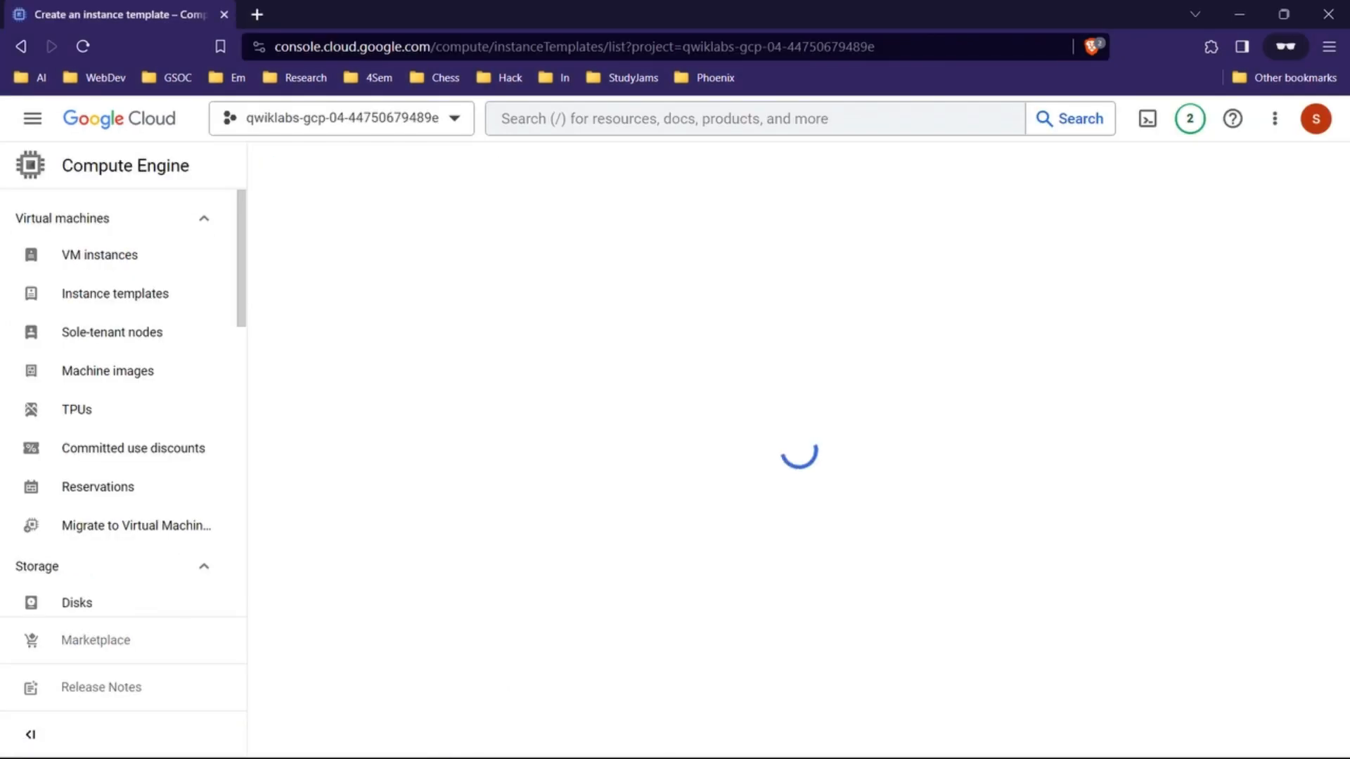
Step: Read the lab instructions for creating a second instance template by copying europe-west1-template
key("alt+Tab")
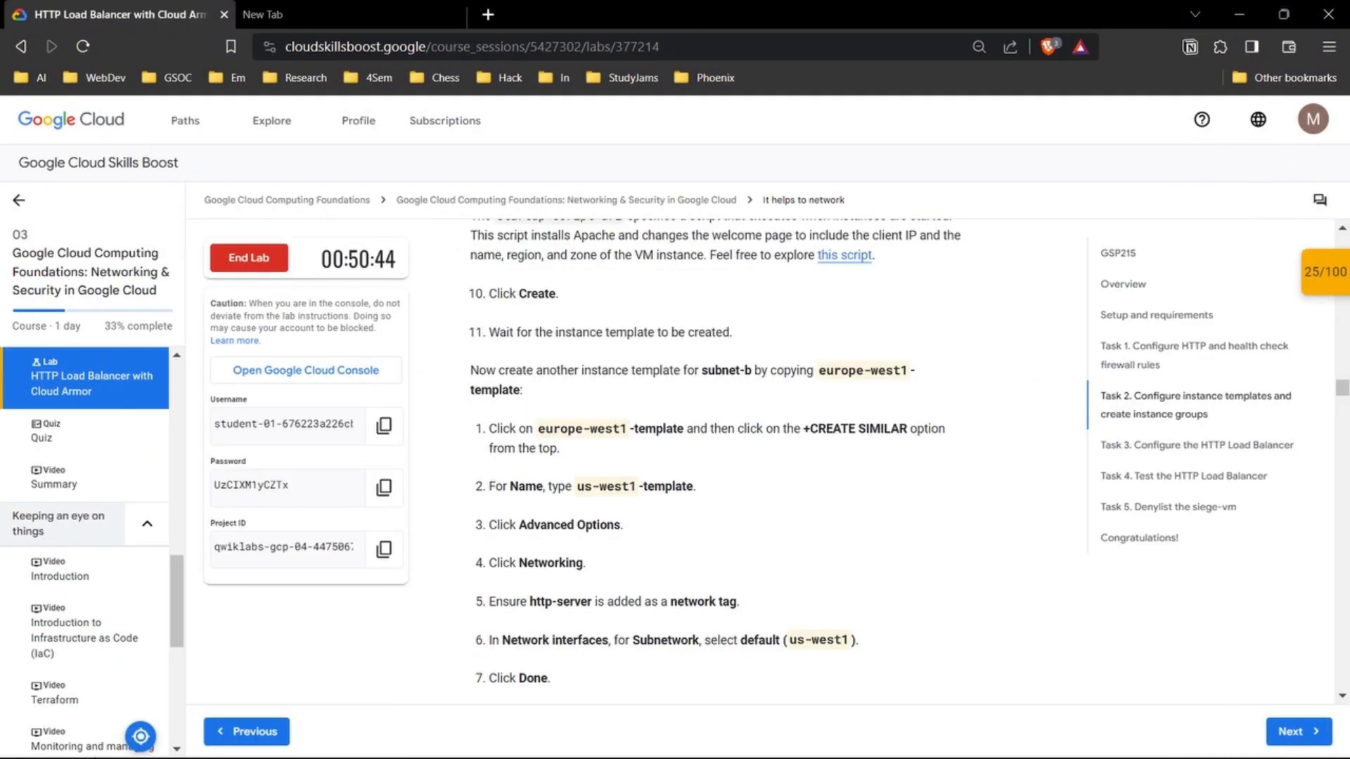
scroll(704, 457, "down", 2)
scroll(704, 457, "up", 1)
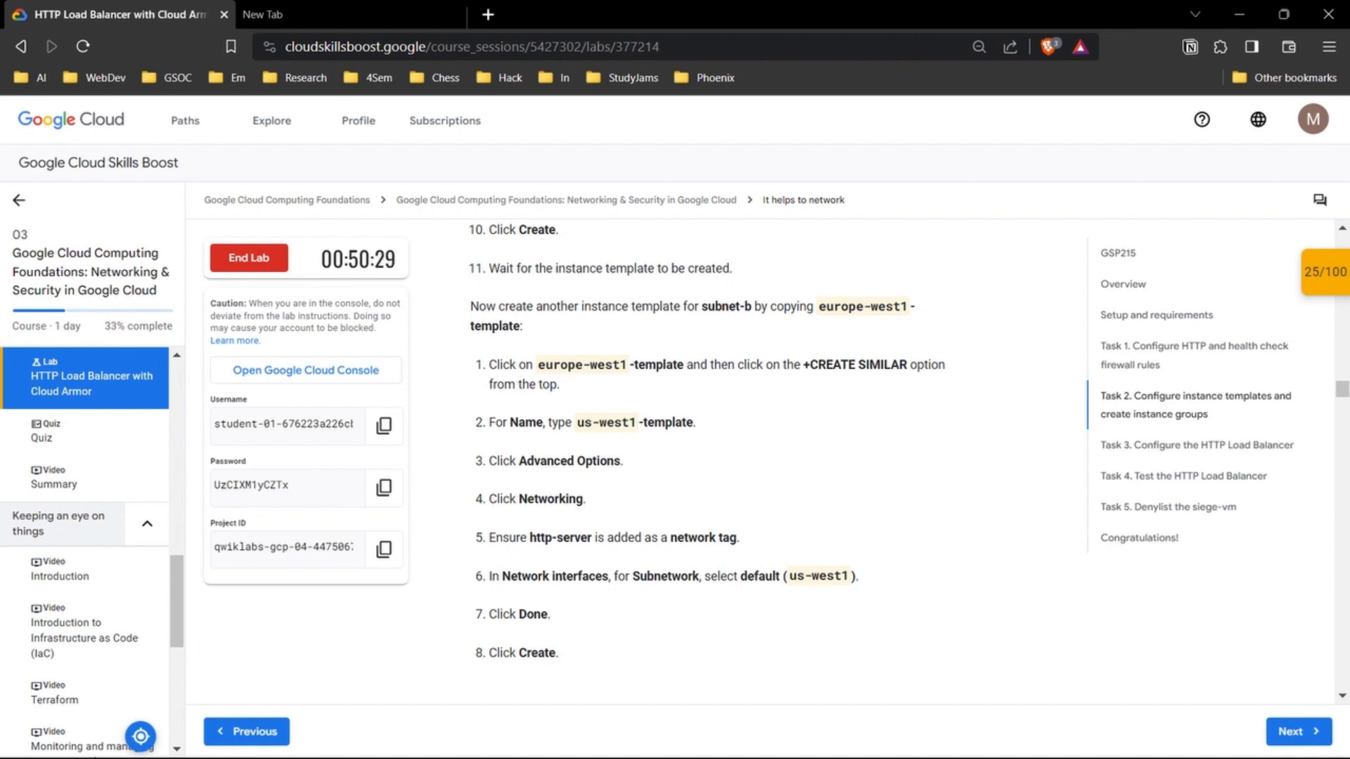
scroll(774, 457, "down", 1)
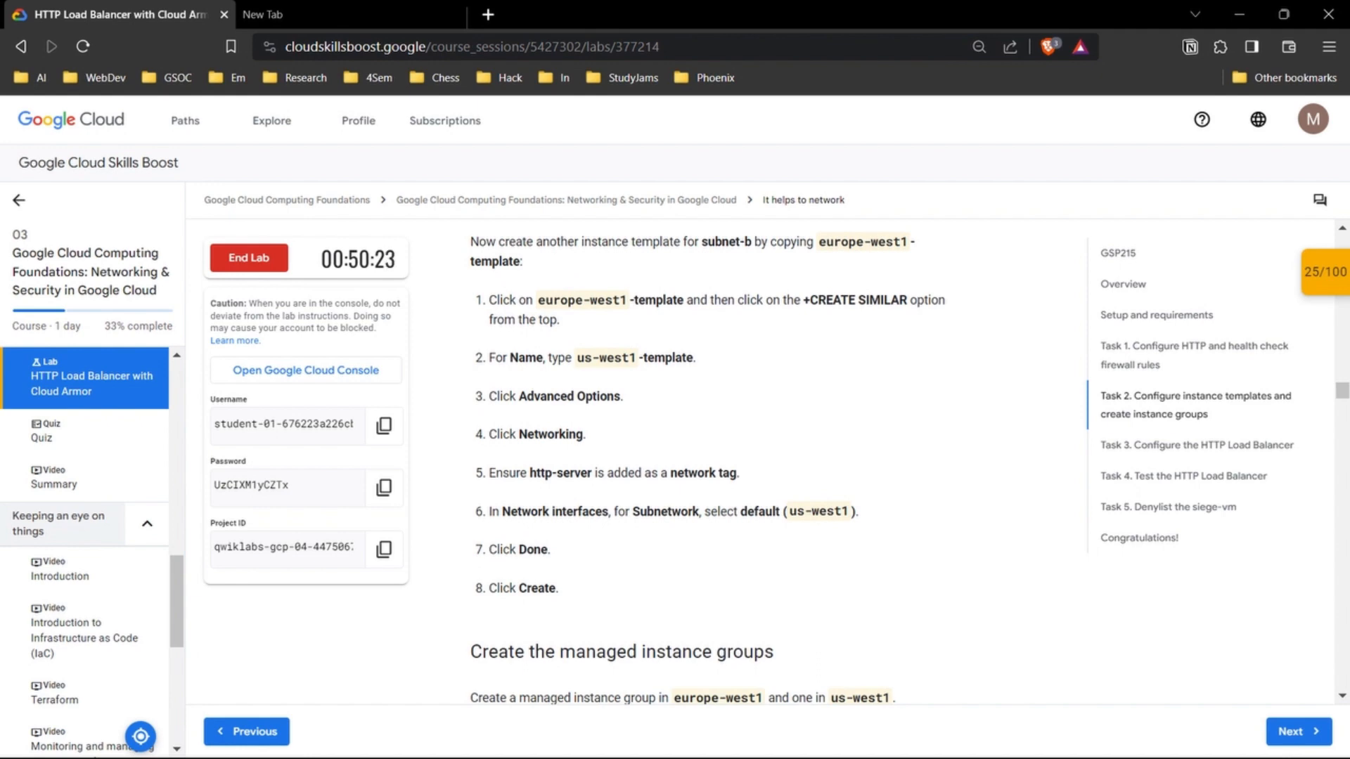
scroll(773, 464, "down", 1)
scroll(774, 464, "up", 1)
left_click_drag(539, 300, 627, 301)
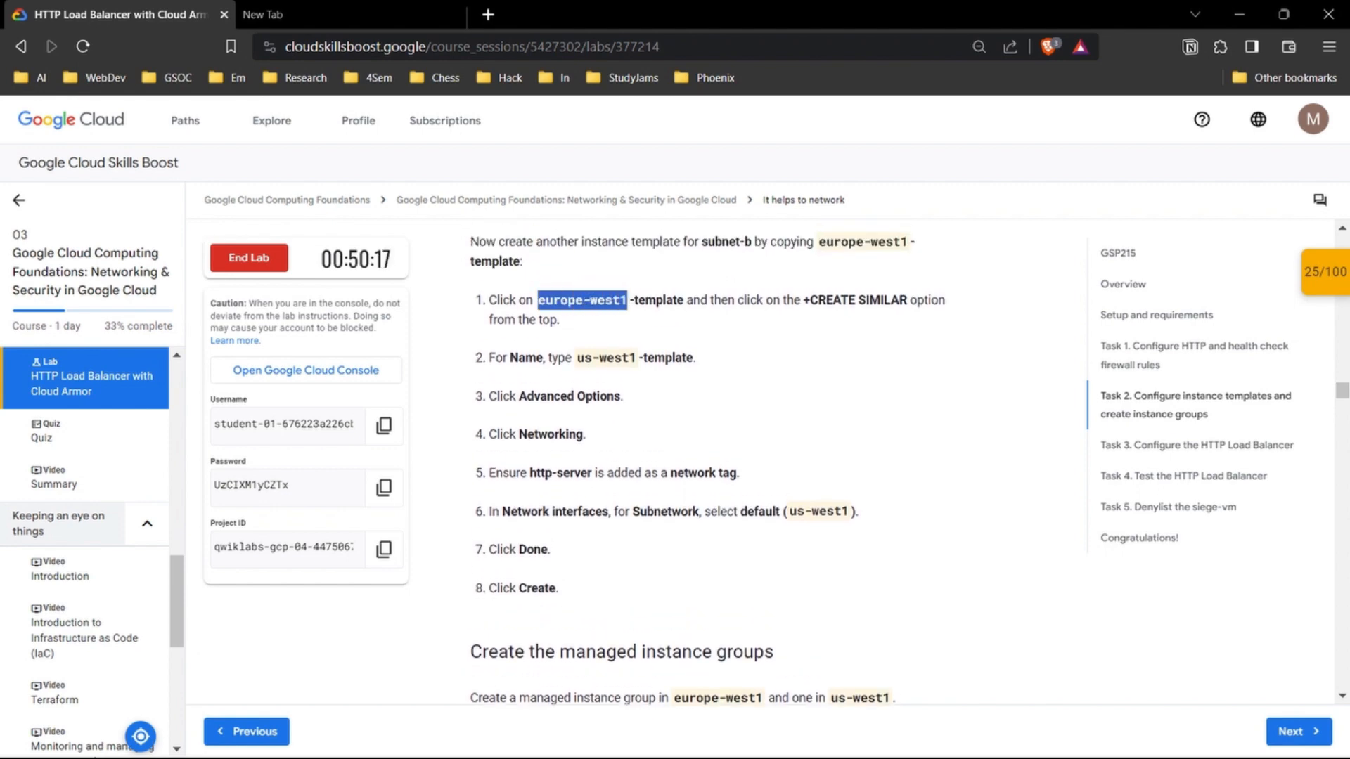
left_click(661, 556)
Step: Open europe-west1-template in the console and start a similar instance template from it
mouse_move(671, 754)
mouse_move(748, 739)
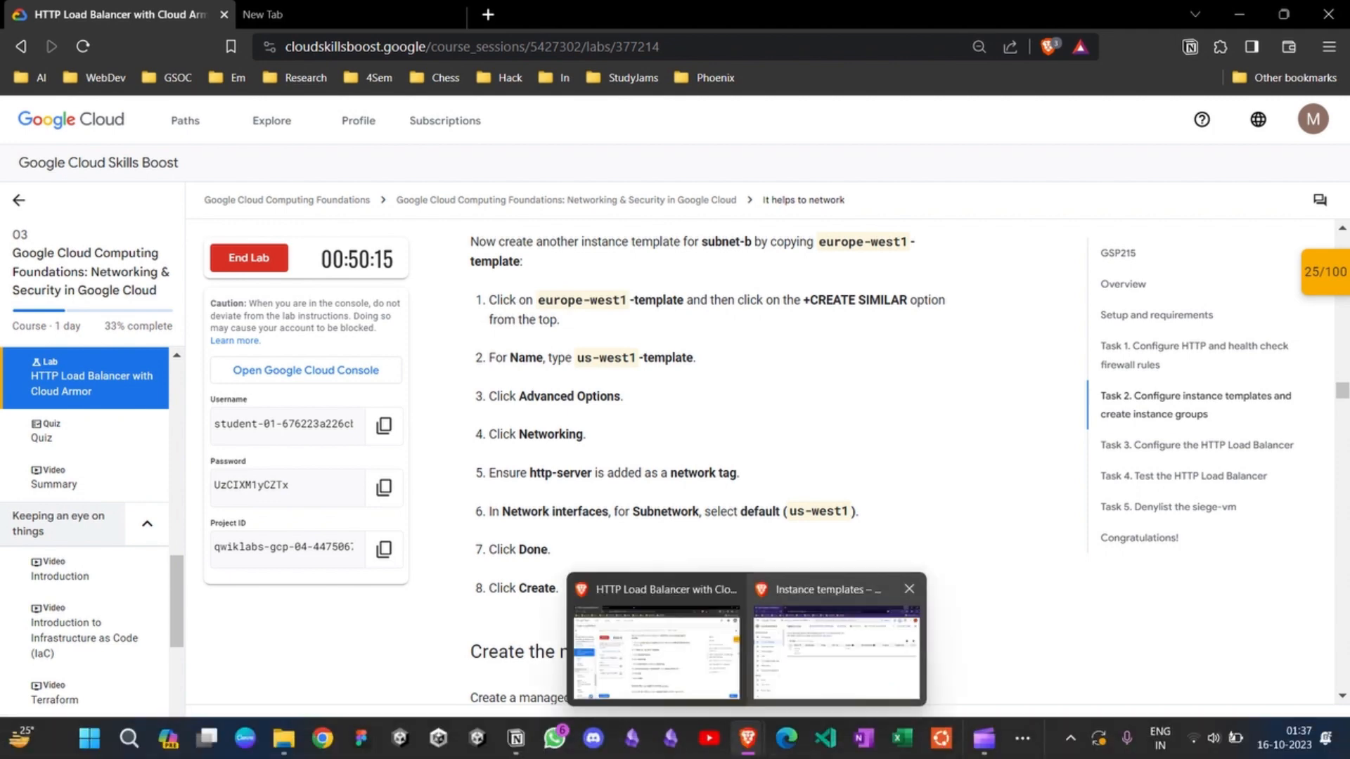
left_click(834, 651)
left_click(355, 367)
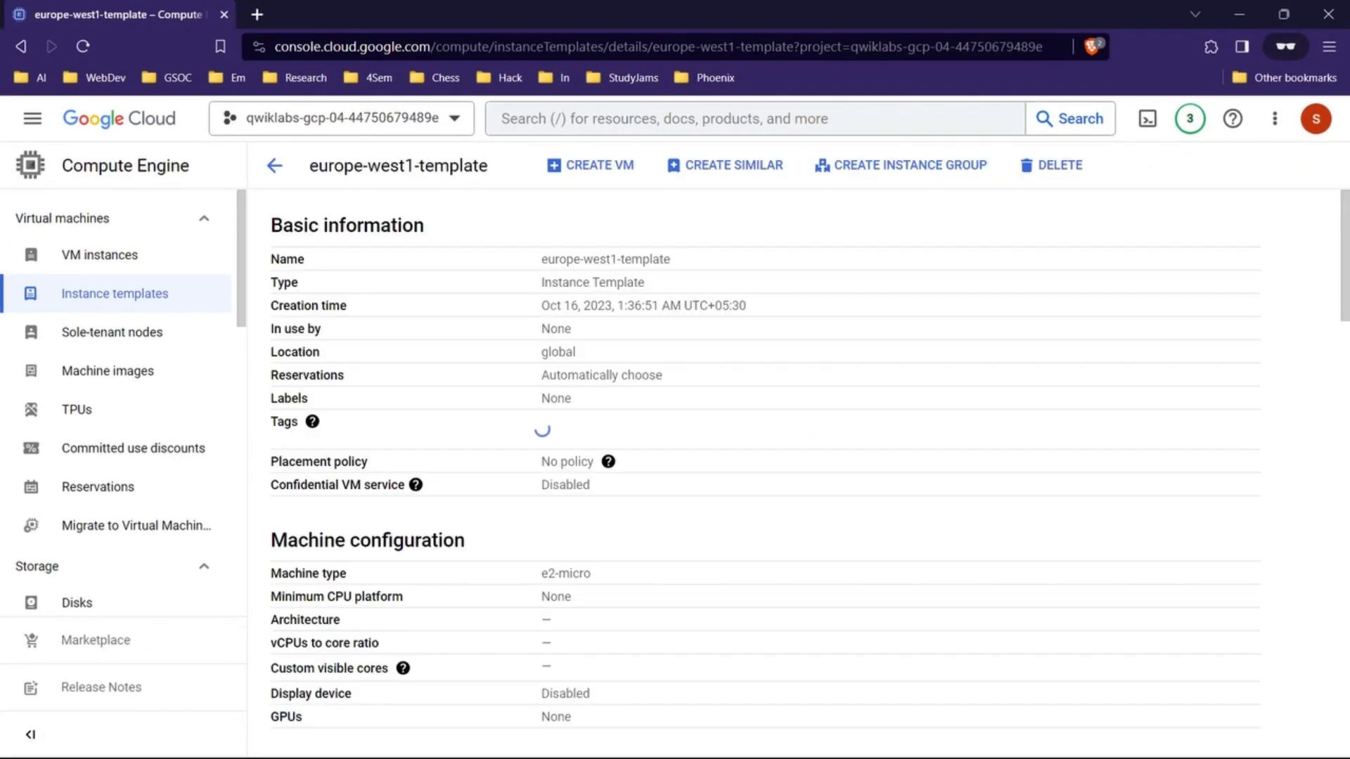
left_click(732, 165)
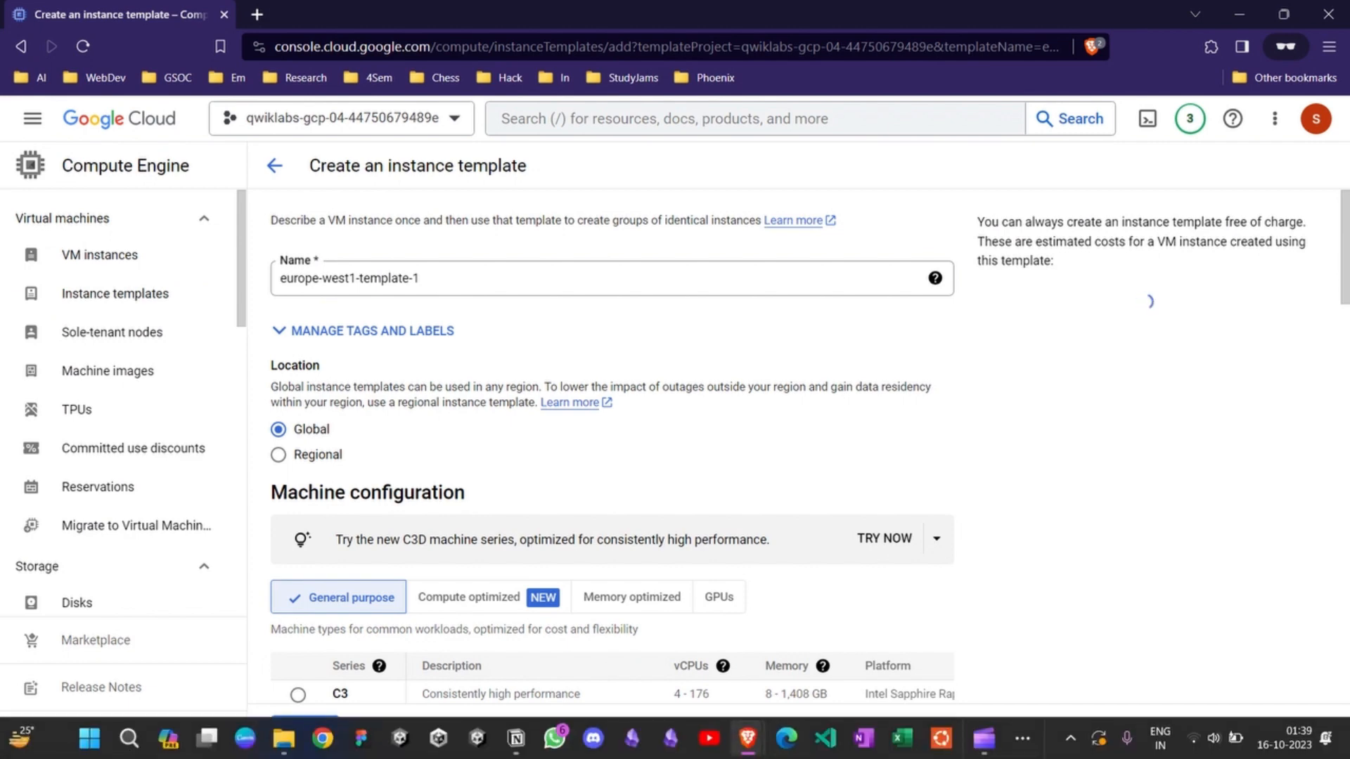
Step: Copy the second template's name from the lab instructions and name the new template us-west1-template
mouse_move(748, 738)
left_click(656, 650)
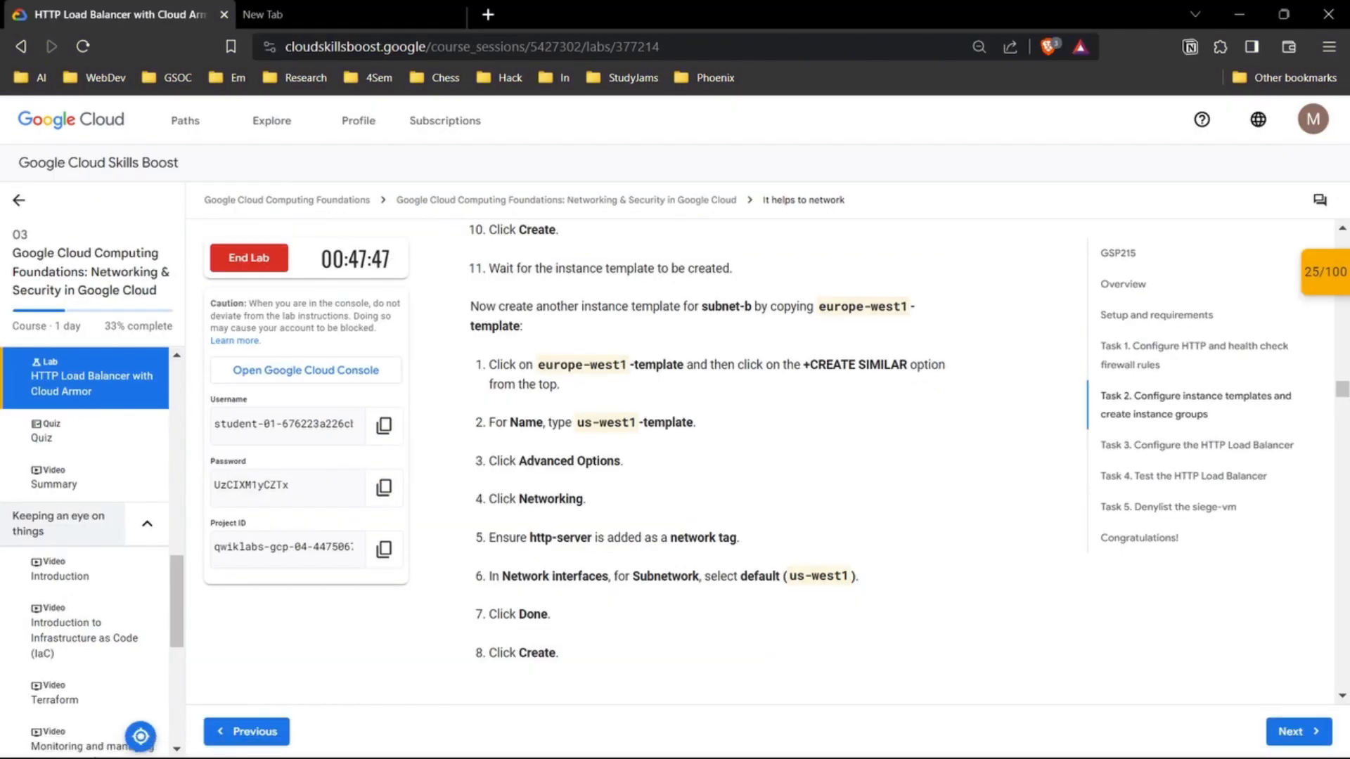
left_click_drag(577, 423, 697, 423)
key("ctrl+c")
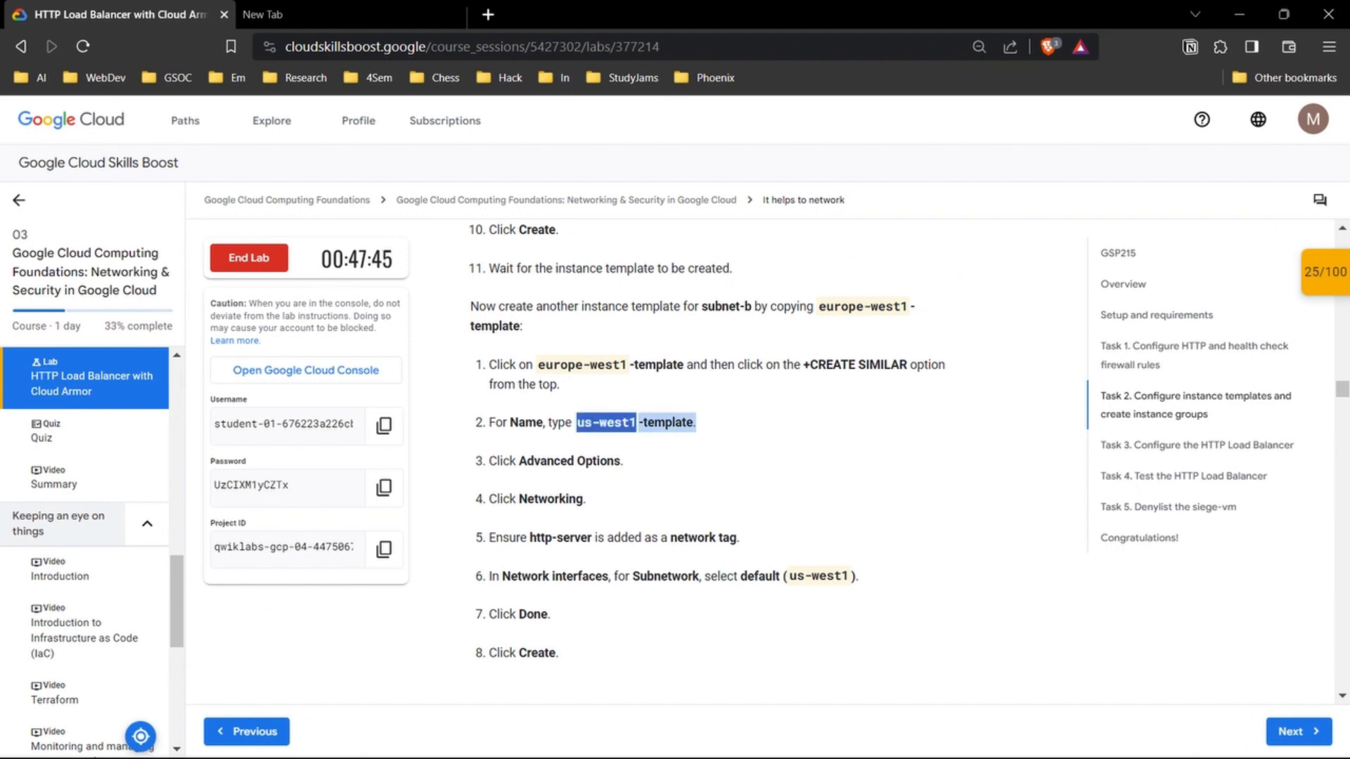
mouse_move(748, 738)
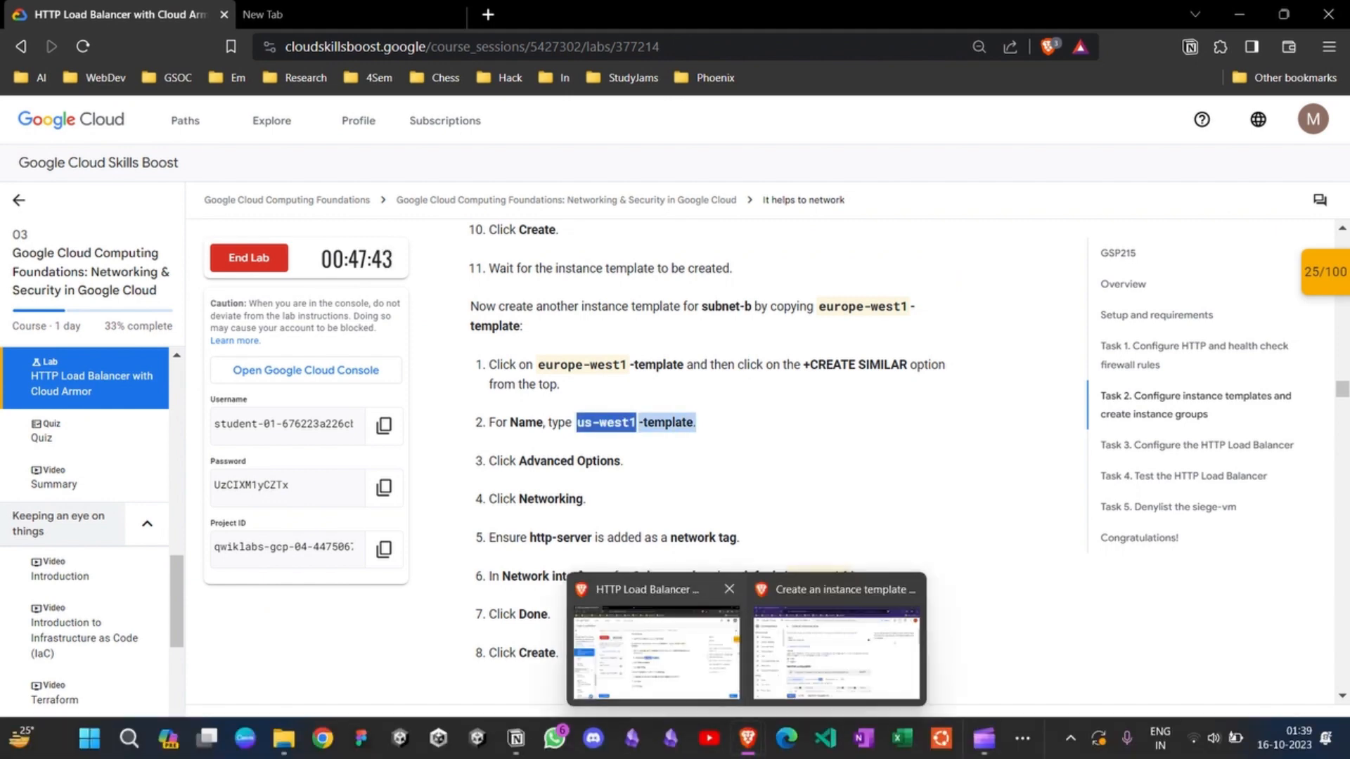
left_click(879, 662)
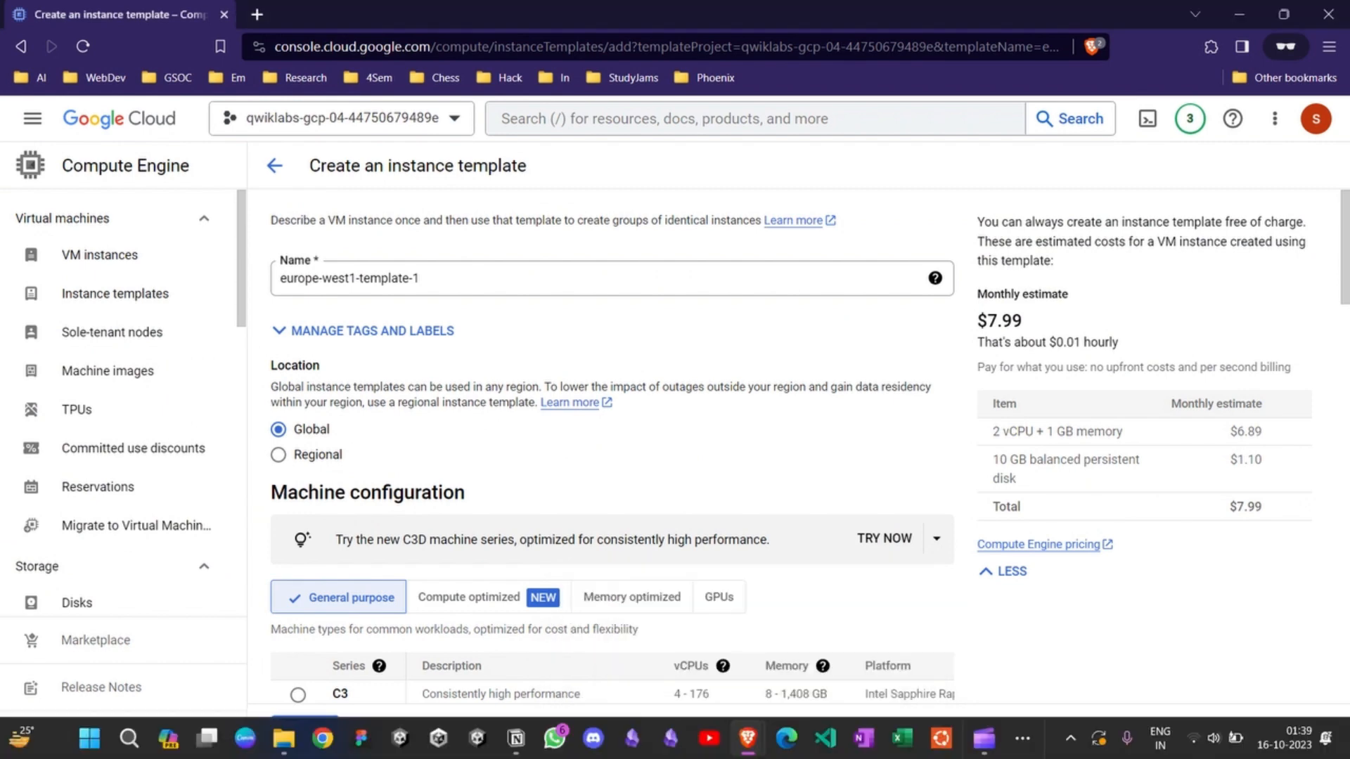
left_click_drag(439, 279, 277, 278)
key("ctrl+v")
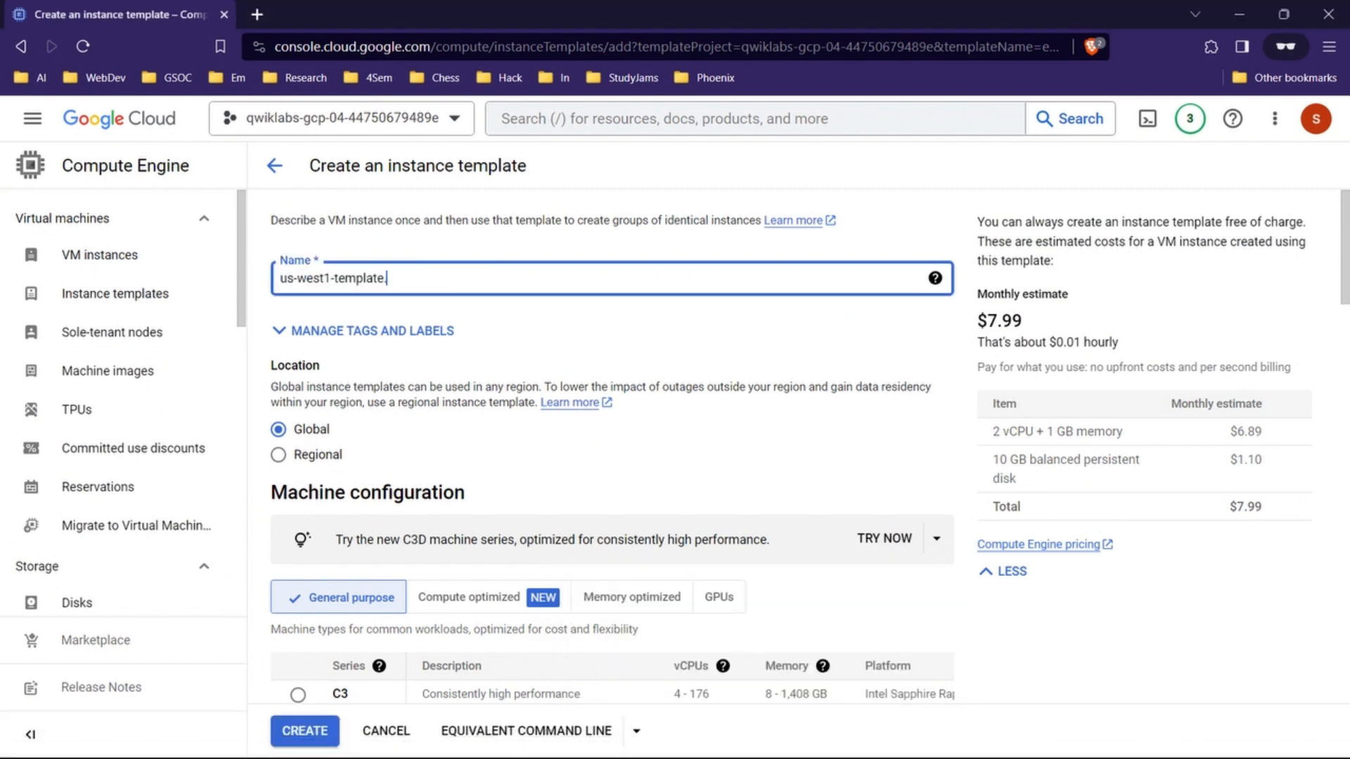
Step: Expand the new template's Advanced options and its Networking section
scroll(612, 447, "down", 20)
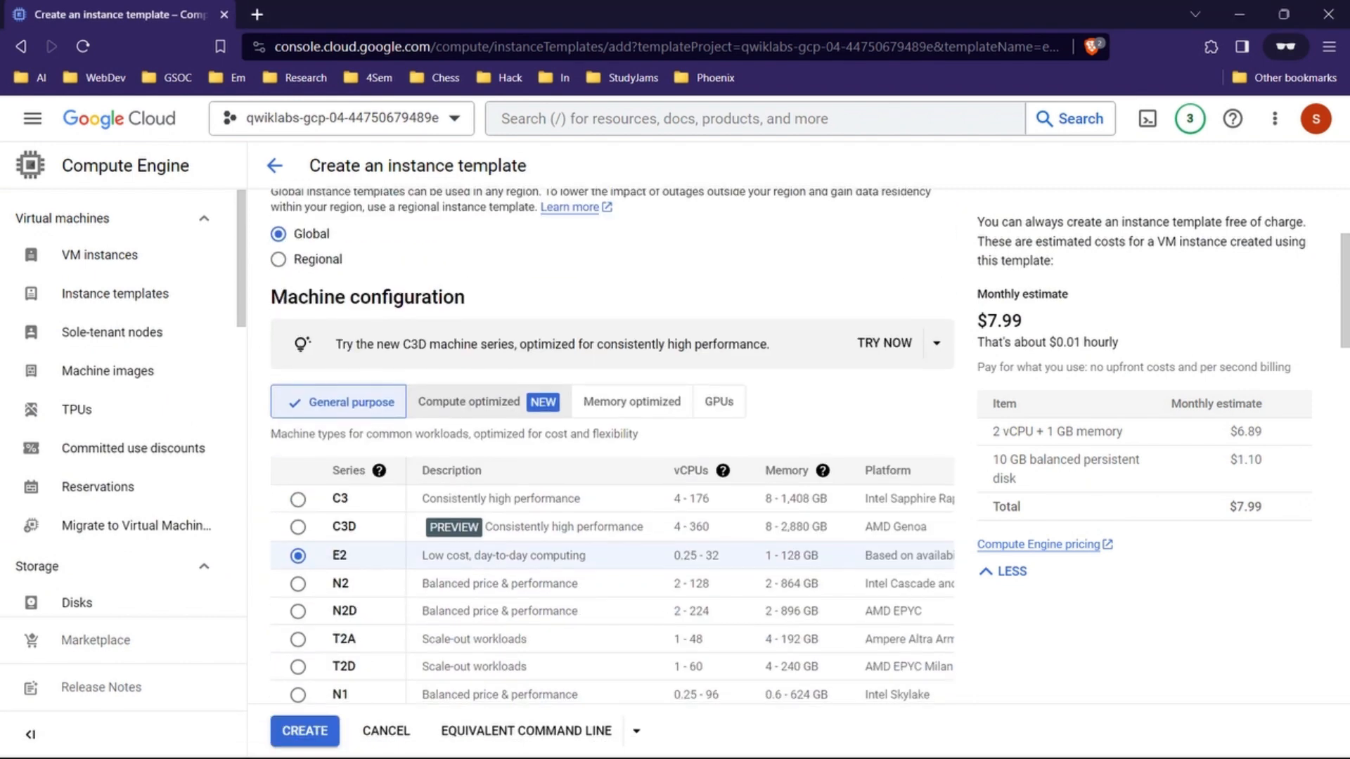
scroll(612, 447, "down", 7)
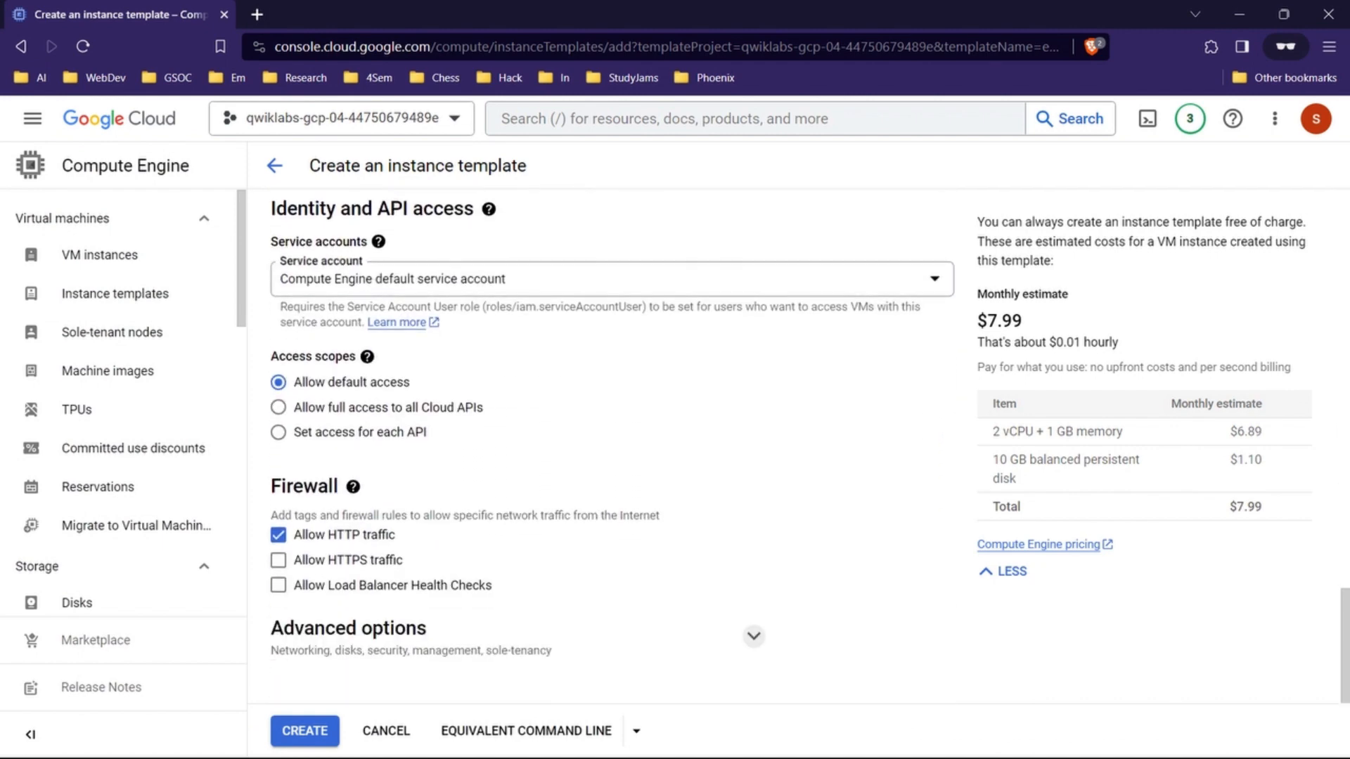
left_click(754, 635)
scroll(754, 636, "down", 5)
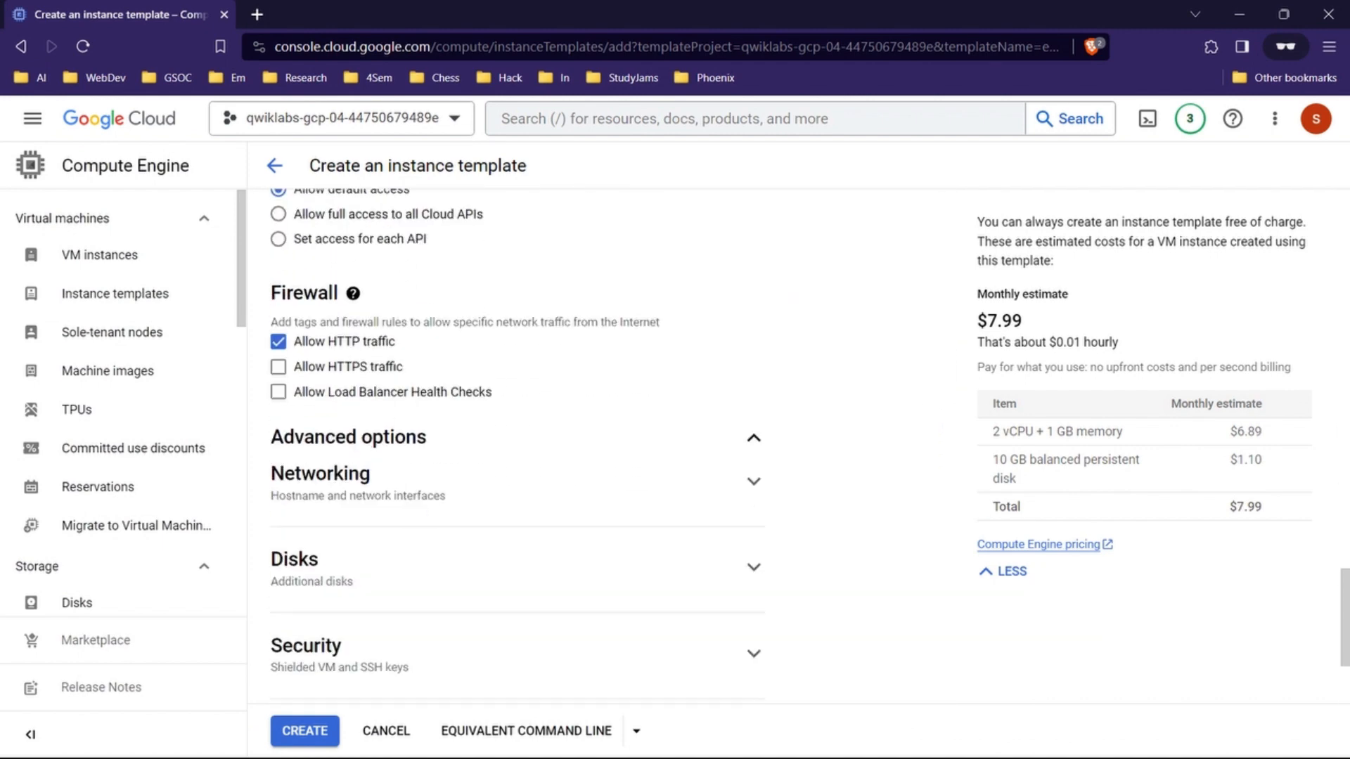
scroll(754, 466, "up", 1)
scroll(754, 466, "down", 1)
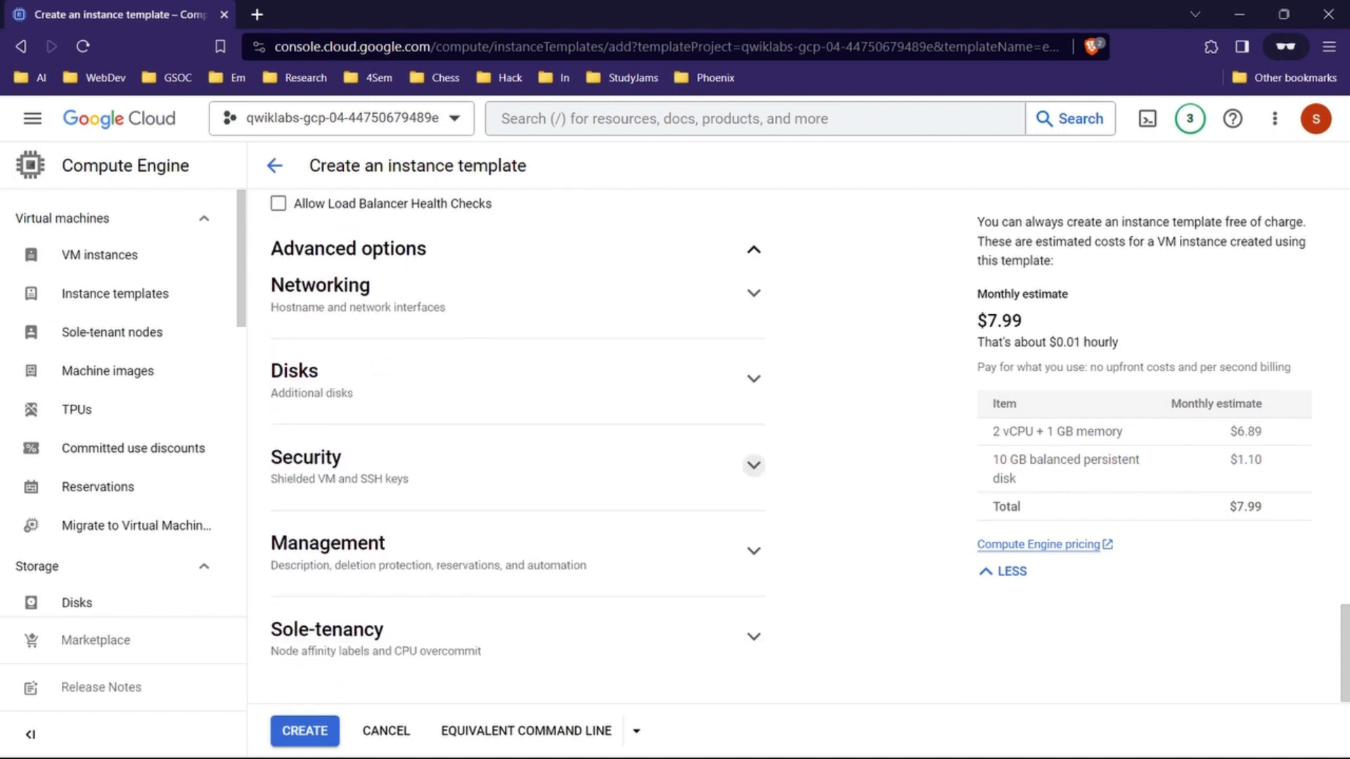
left_click(754, 293)
scroll(753, 293, "down", 2)
scroll(753, 293, "up", 1)
Step: Copy the http-server tag from the lab instructions and add it to the new template's network tags
mouse_move(754, 757)
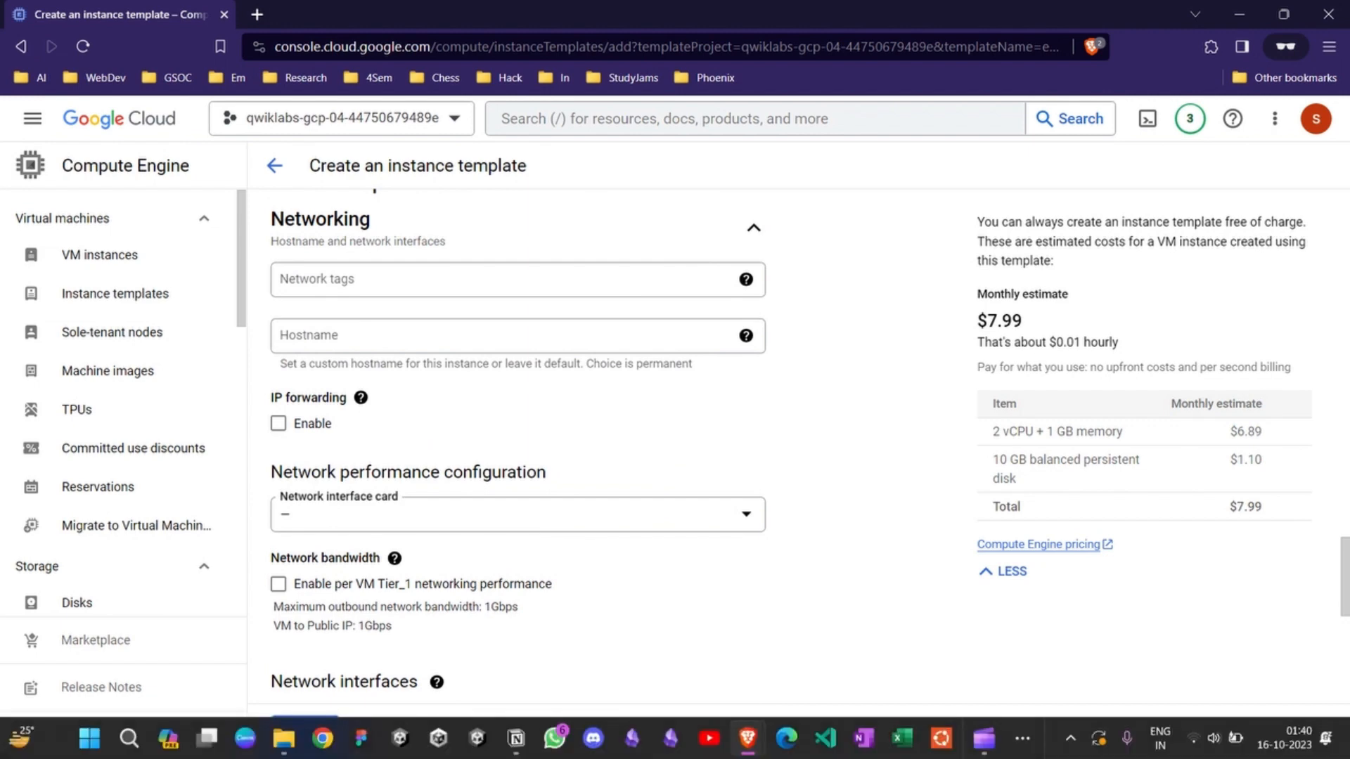
left_click(654, 651)
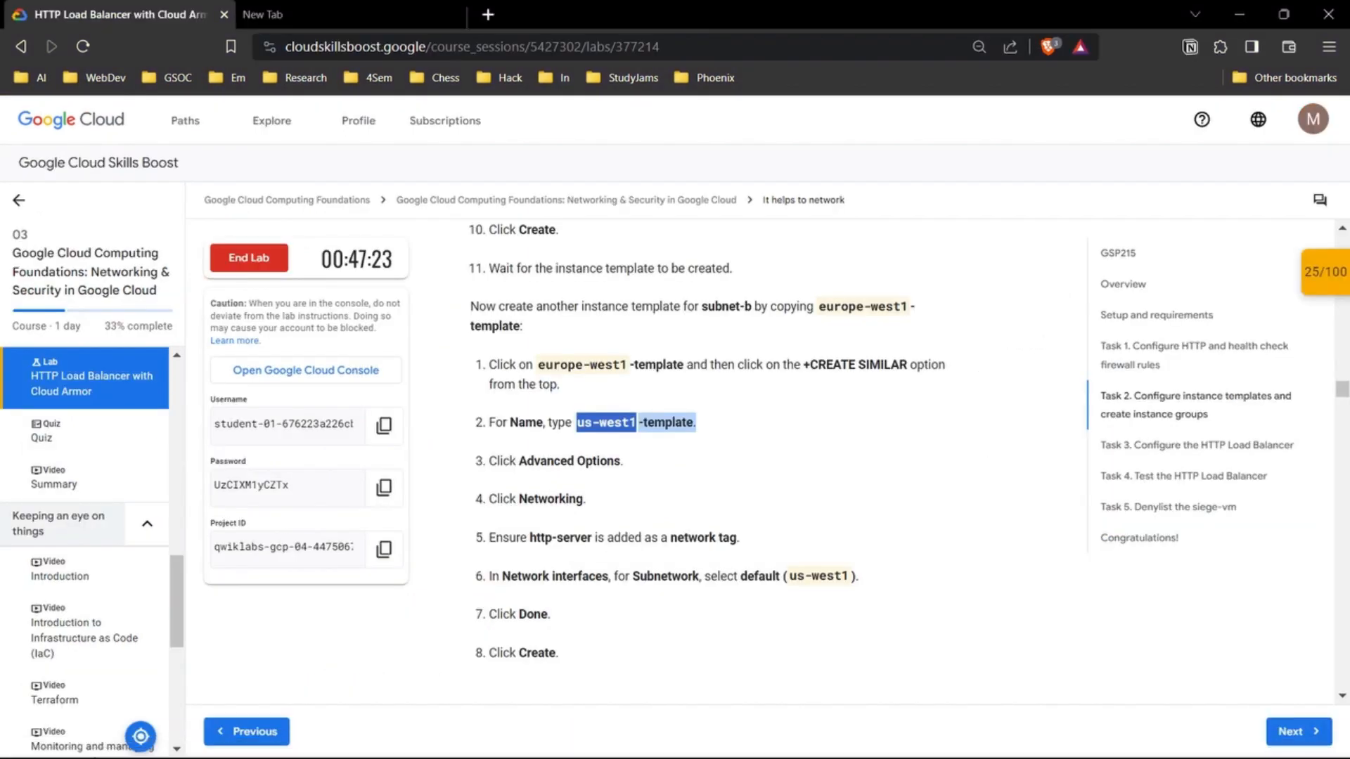
scroll(707, 465, "down", 1)
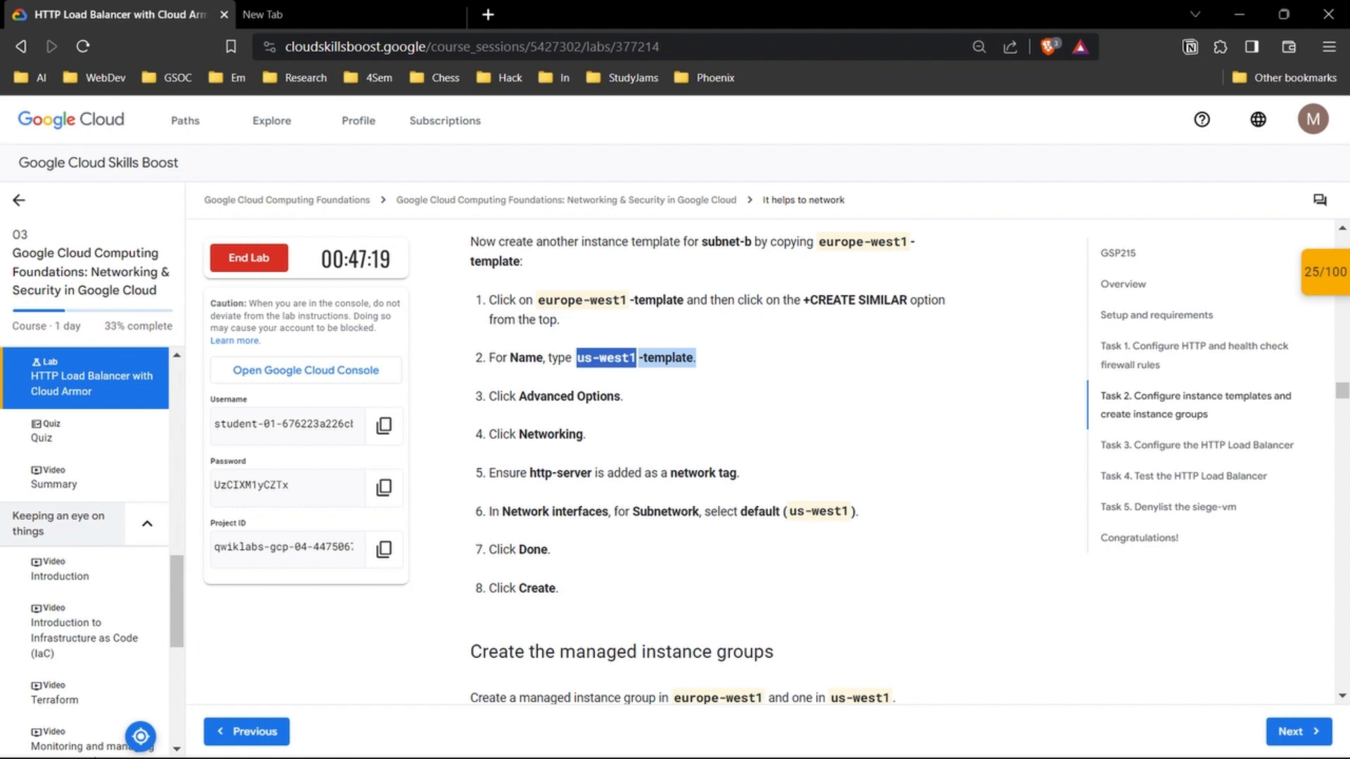
left_click_drag(530, 474, 592, 473)
key("ctrl+c")
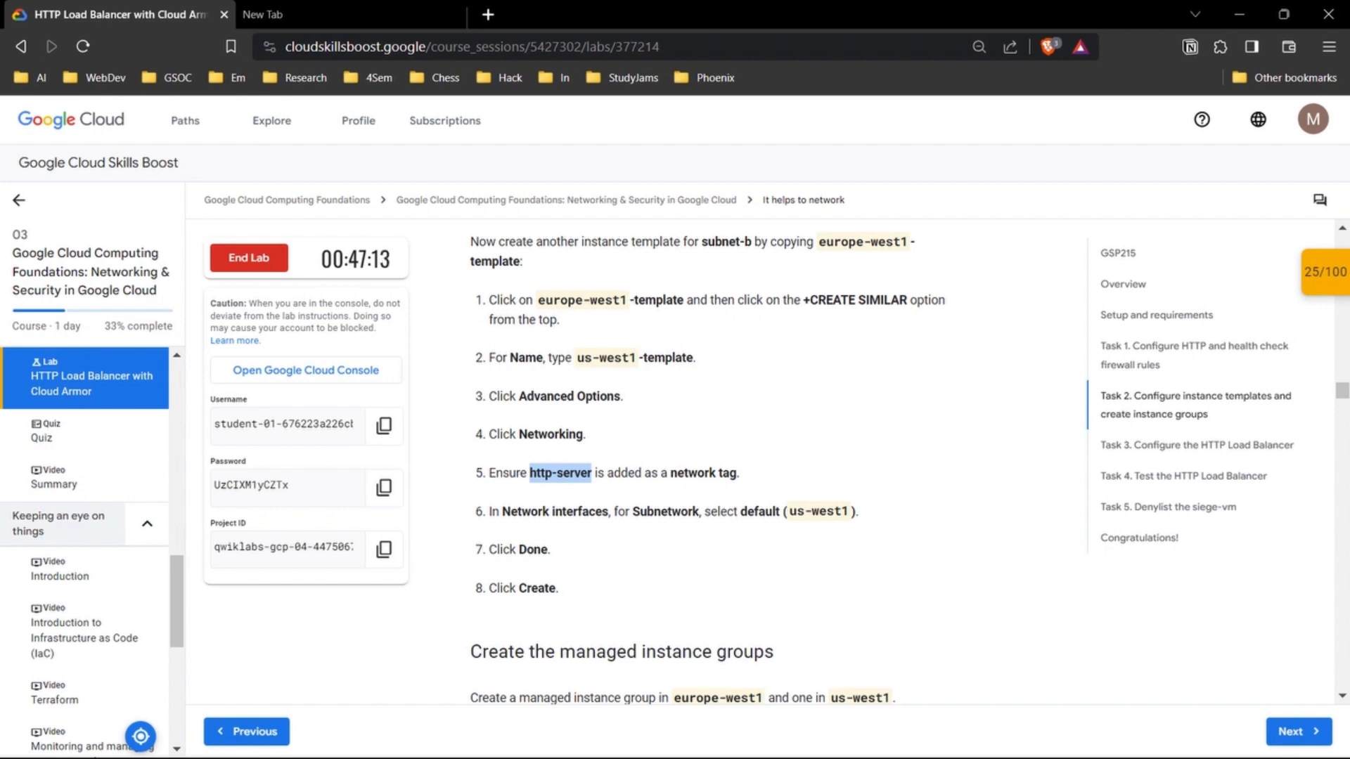
mouse_move(747, 738)
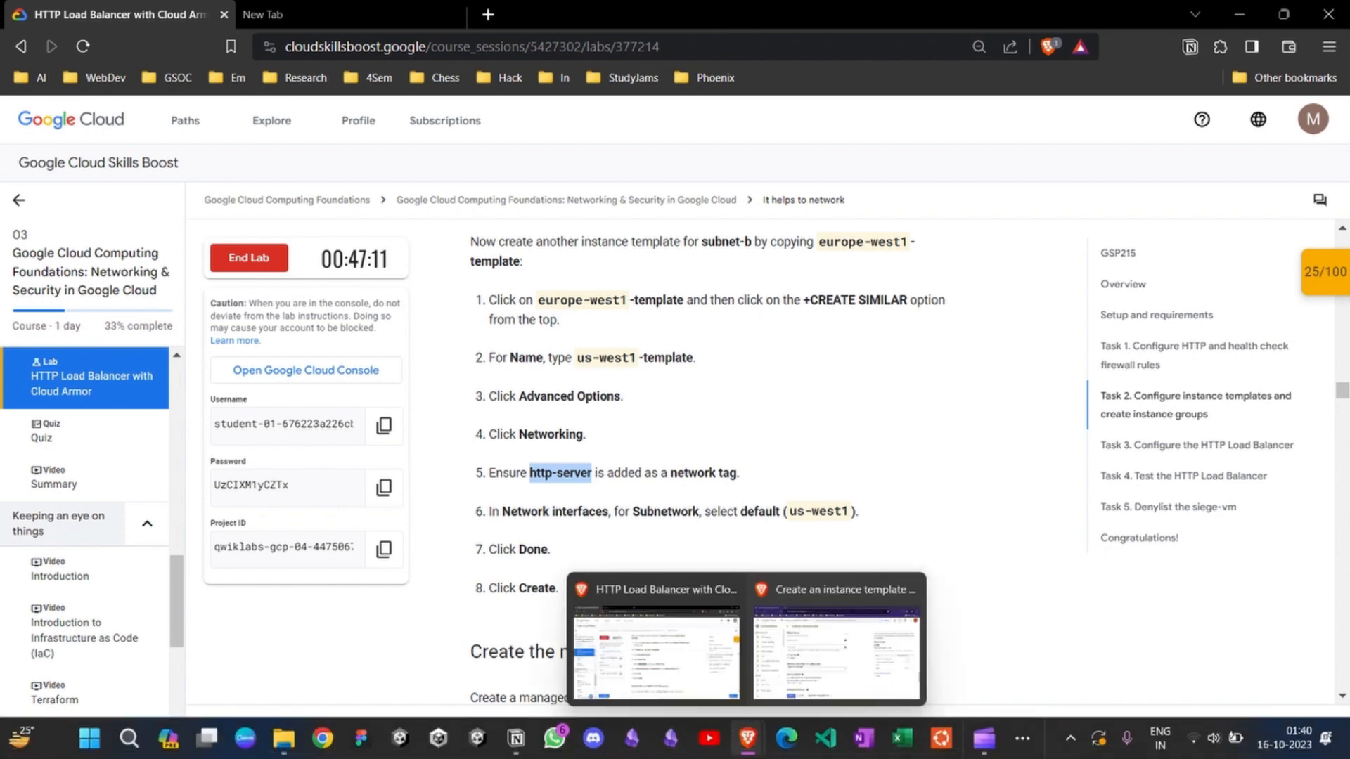
left_click(837, 640)
scroll(517, 345, "up", 1)
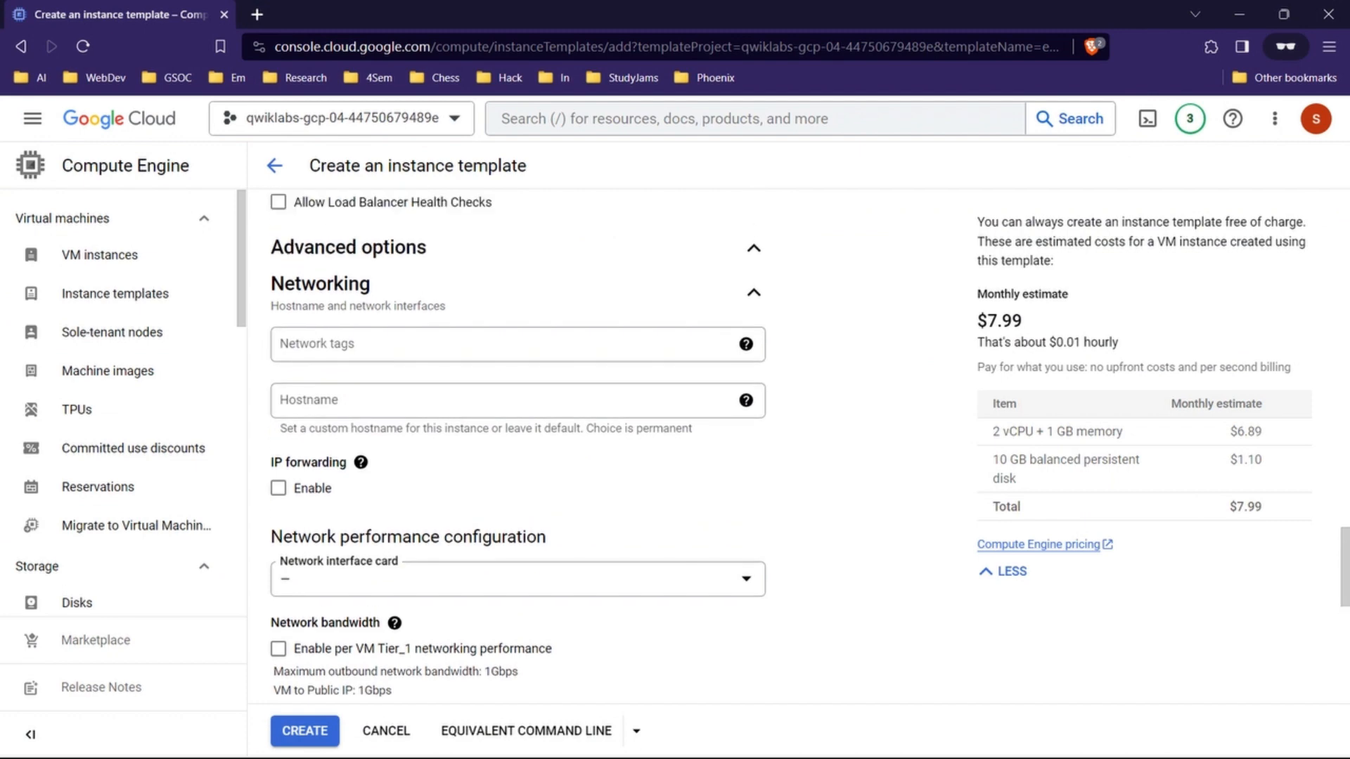
left_click(518, 344)
key("ctrl+v")
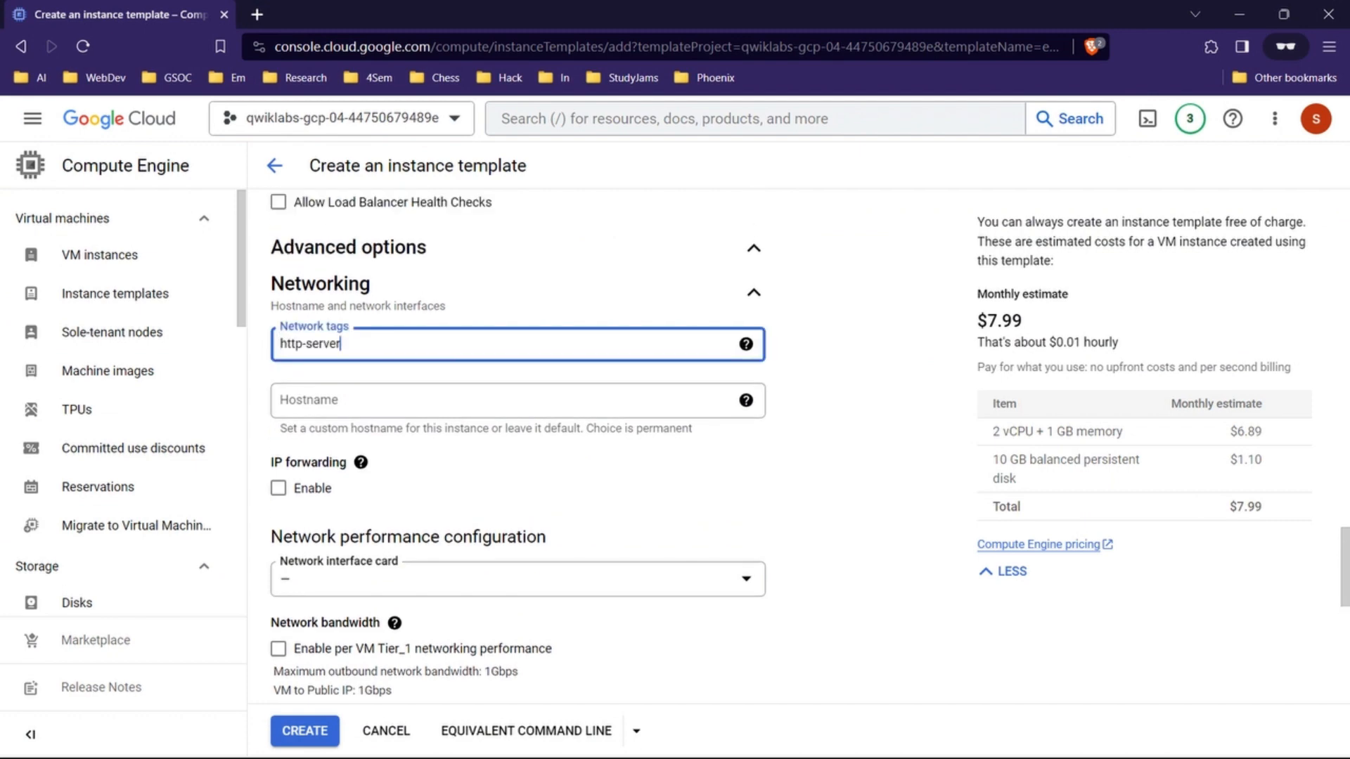
key("Return")
Step: Change the default network interface's subnetwork to default (us-west1) and finish editing the interface
scroll(517, 443, "down", 5)
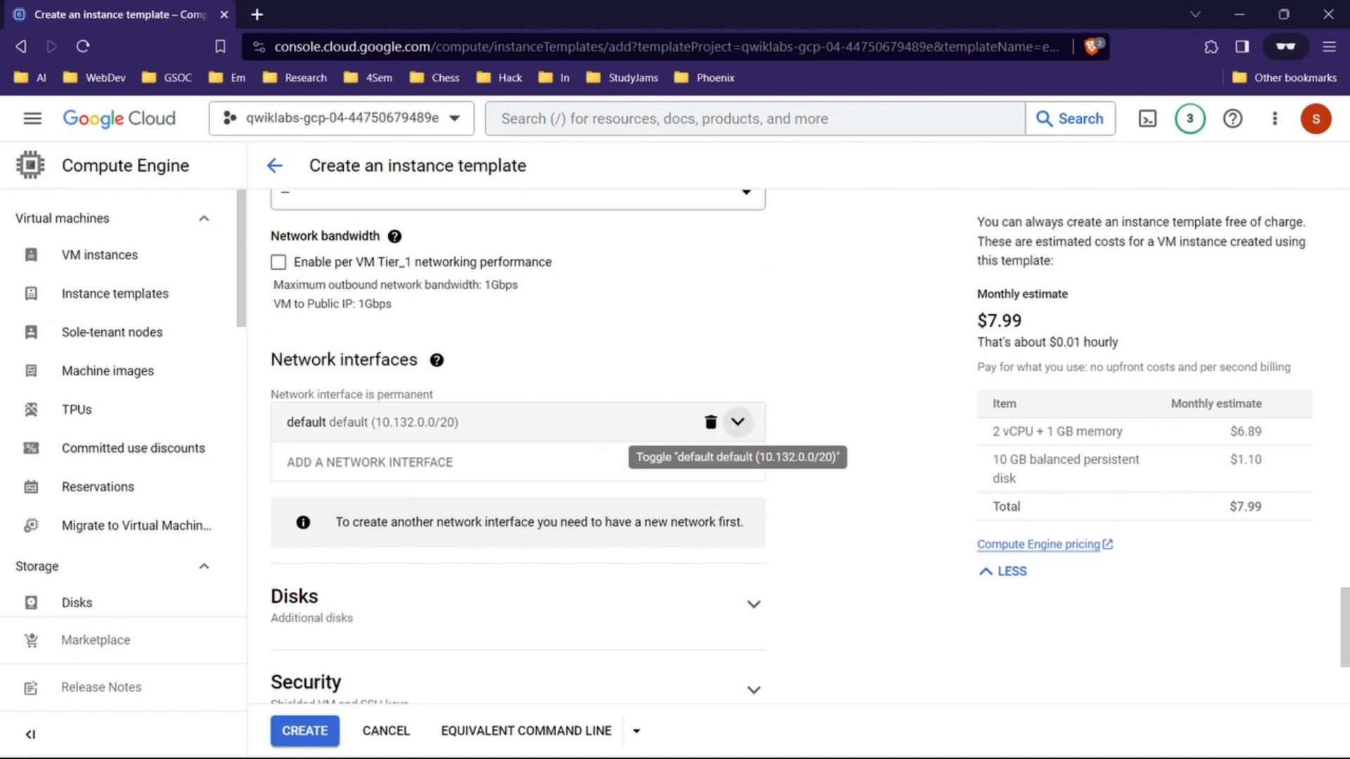
left_click(737, 421)
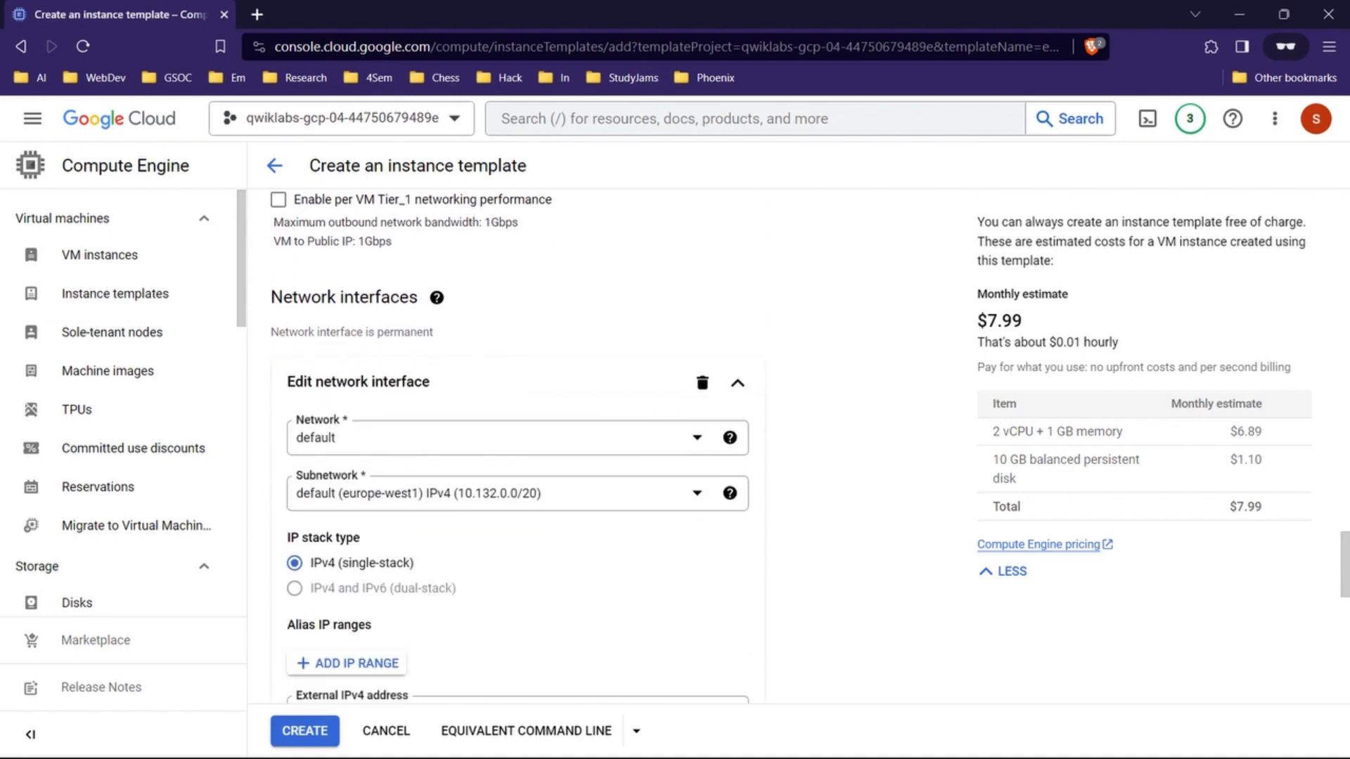
left_click(493, 493)
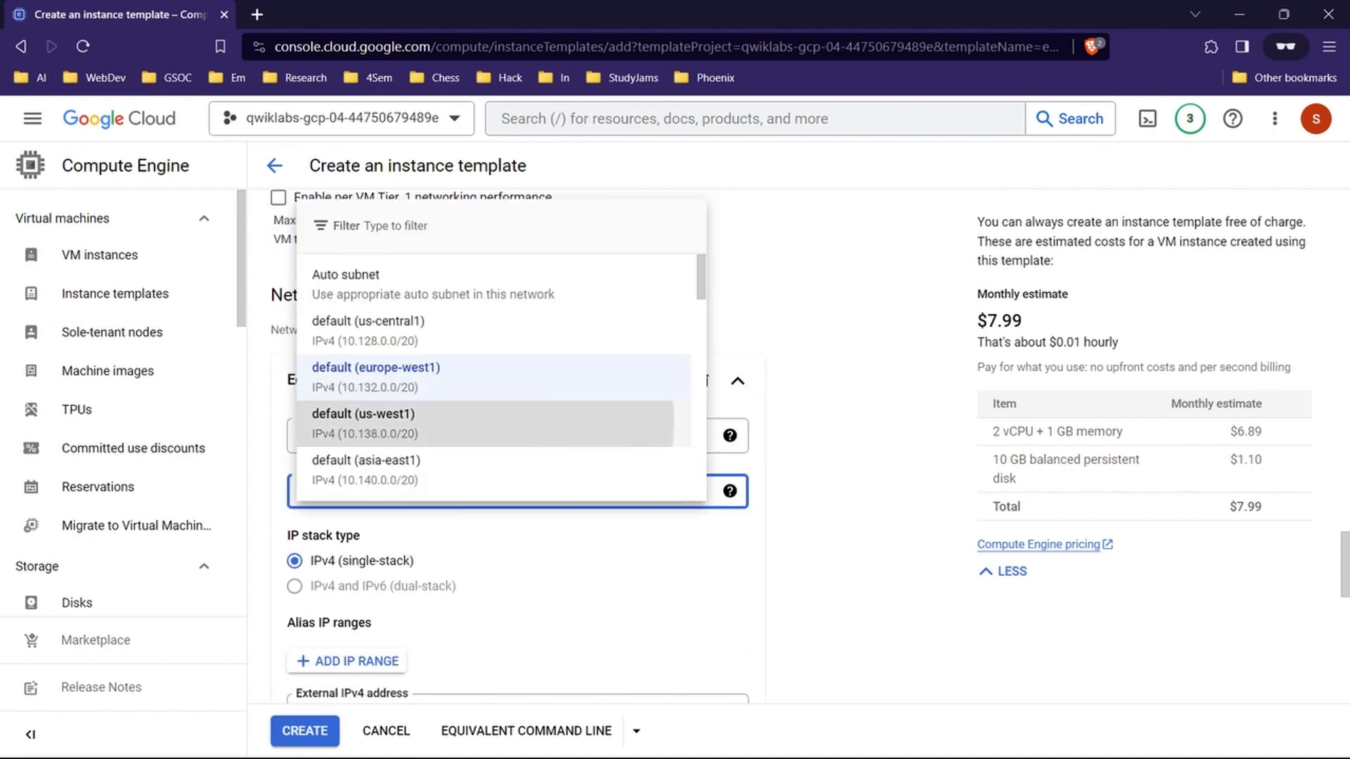
left_click(486, 424)
scroll(485, 423, "down", 6)
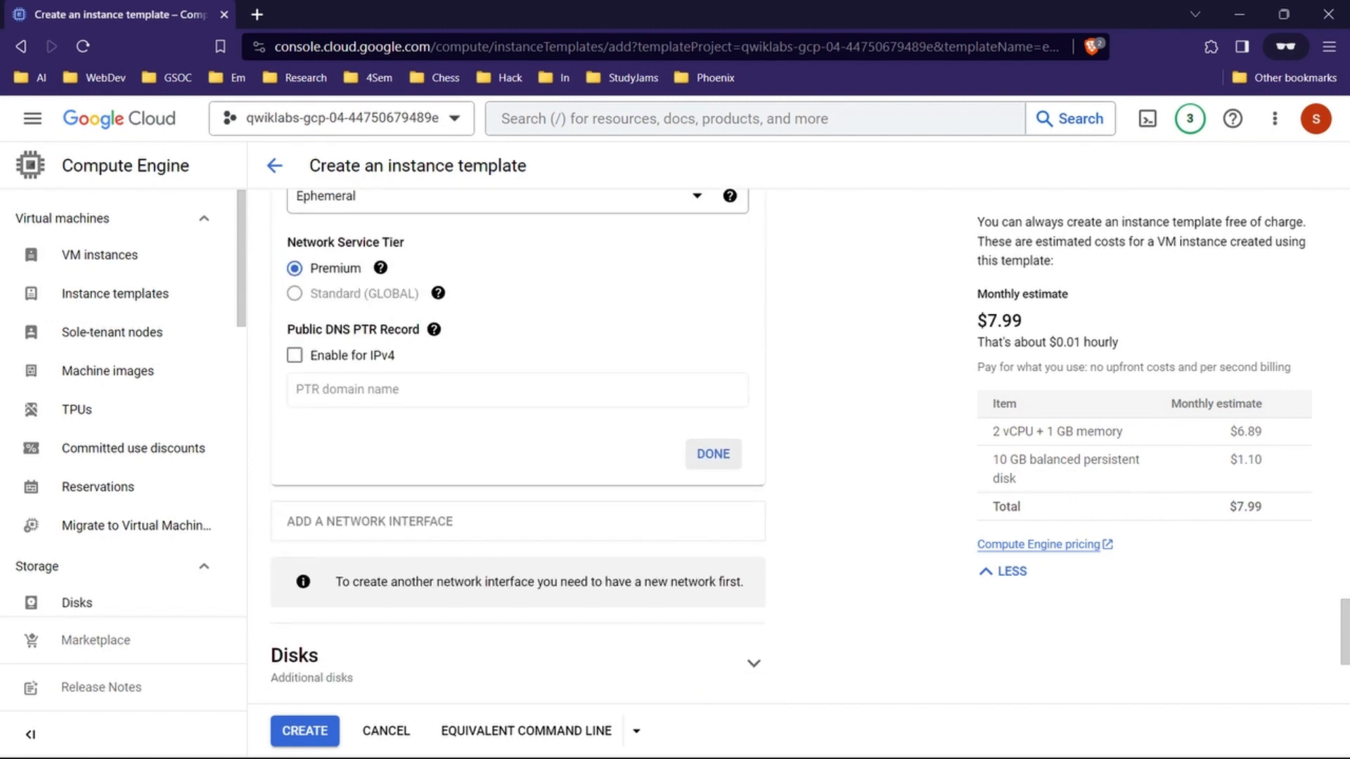
left_click(713, 455)
scroll(713, 455, "down", 1)
Step: Check the remaining template steps in the lab instructions and create the us-west1-template instance template
mouse_move(708, 740)
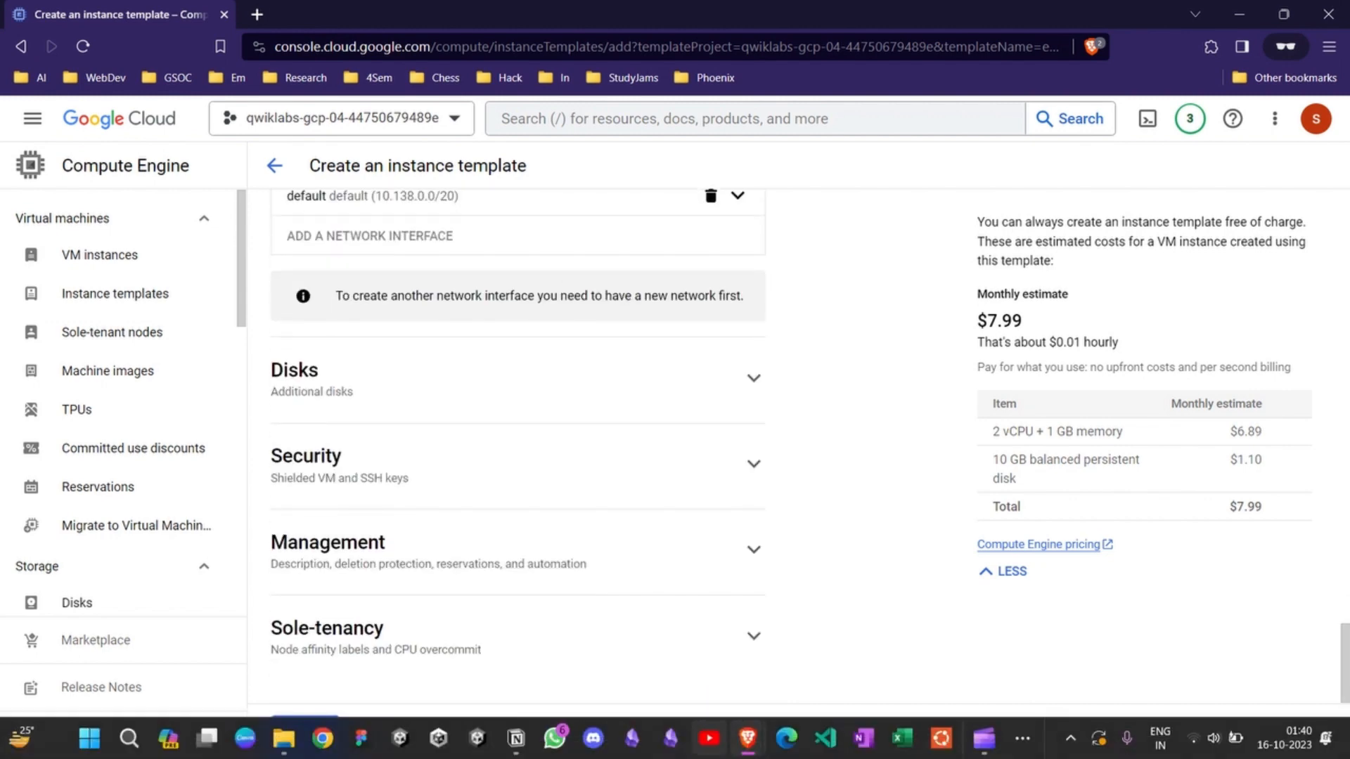
left_click(647, 640)
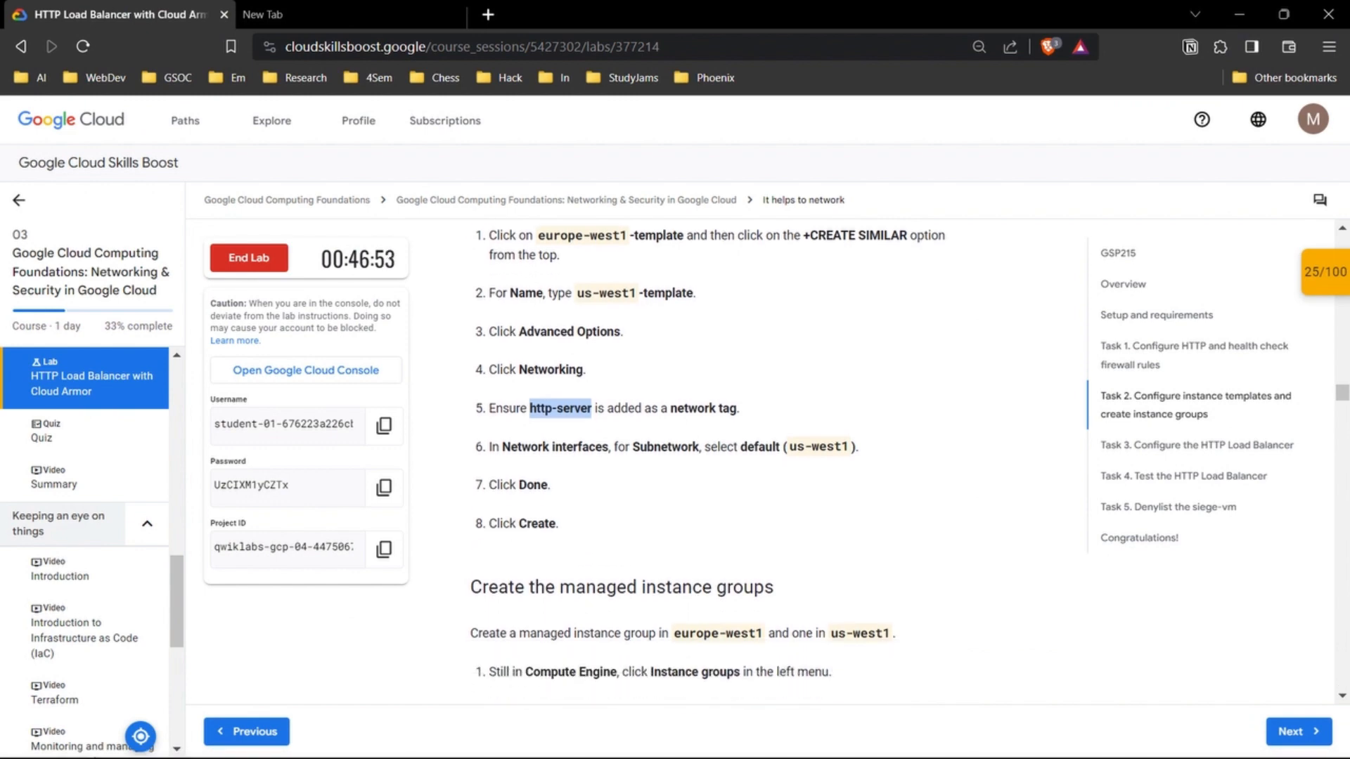
scroll(703, 457, "down", 1)
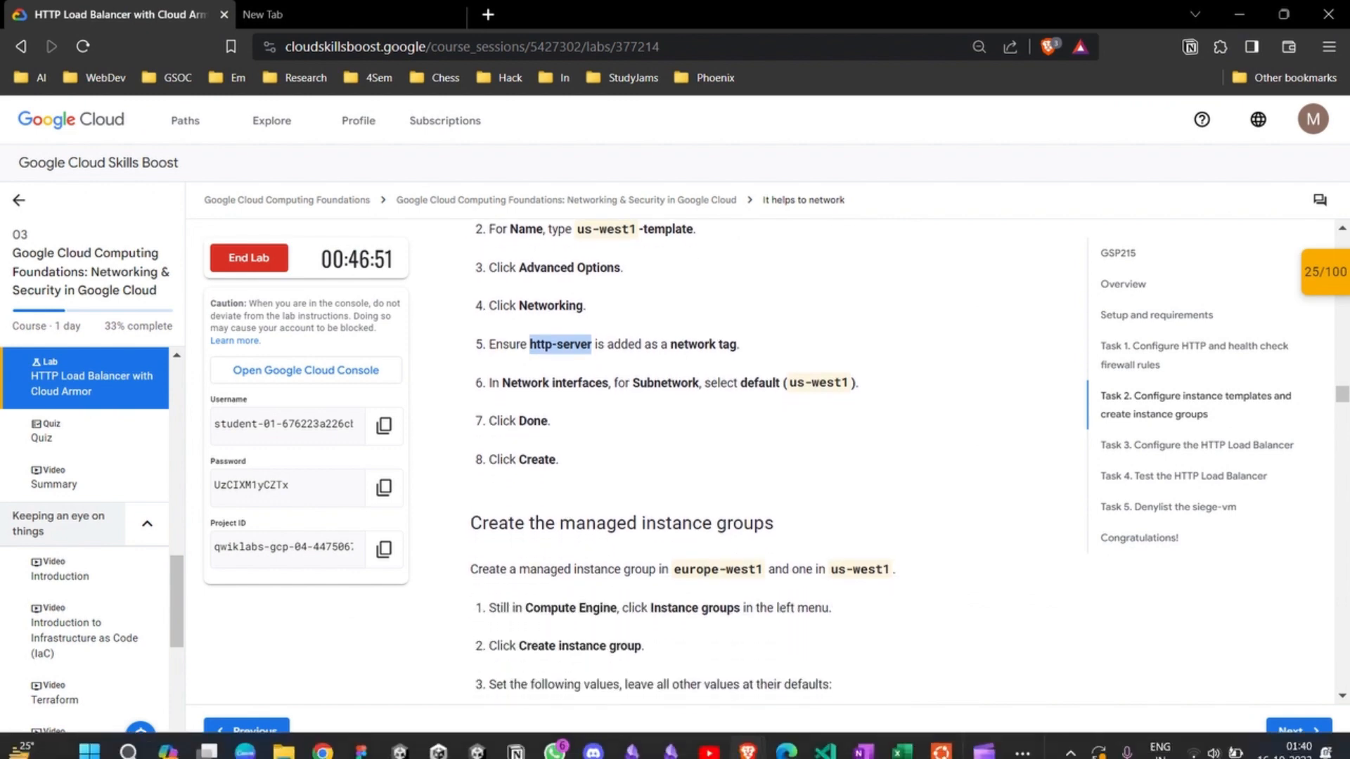
mouse_move(748, 739)
left_click(837, 654)
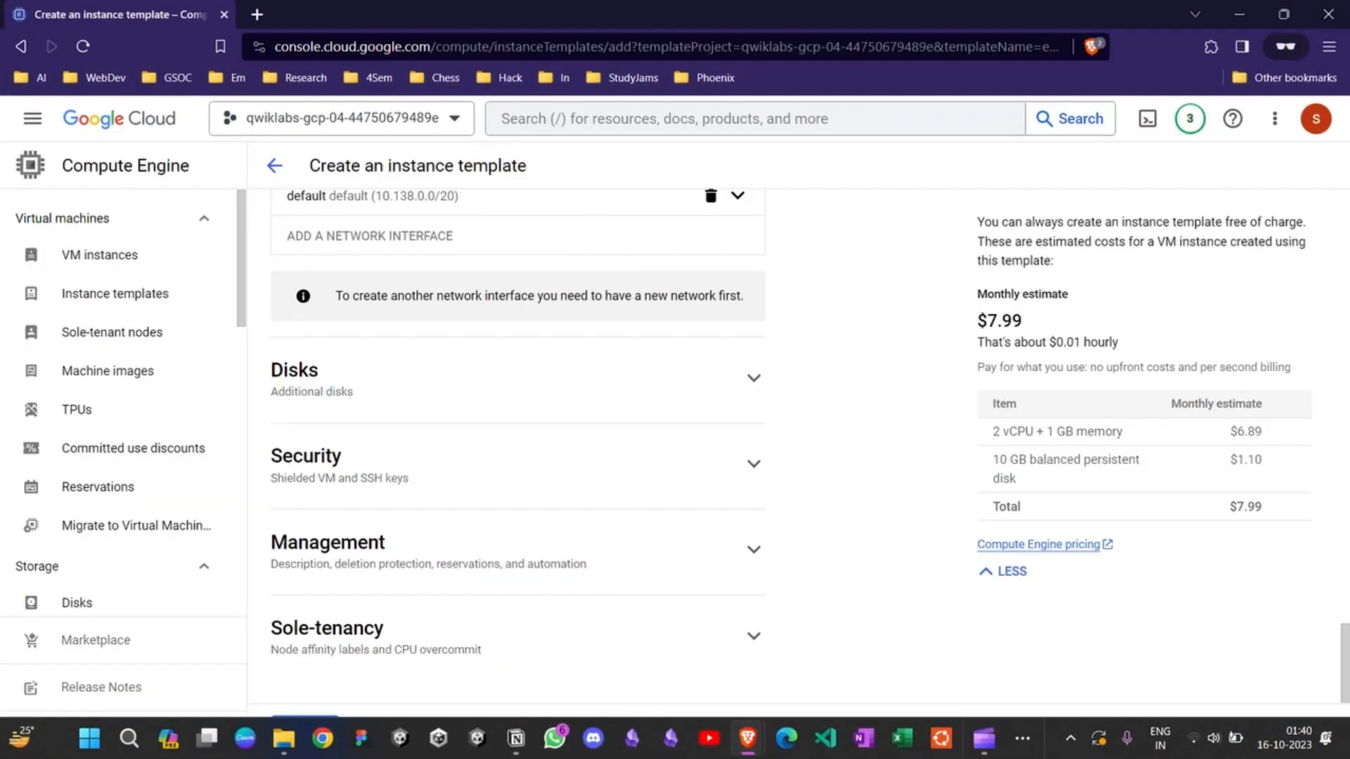
left_click(305, 731)
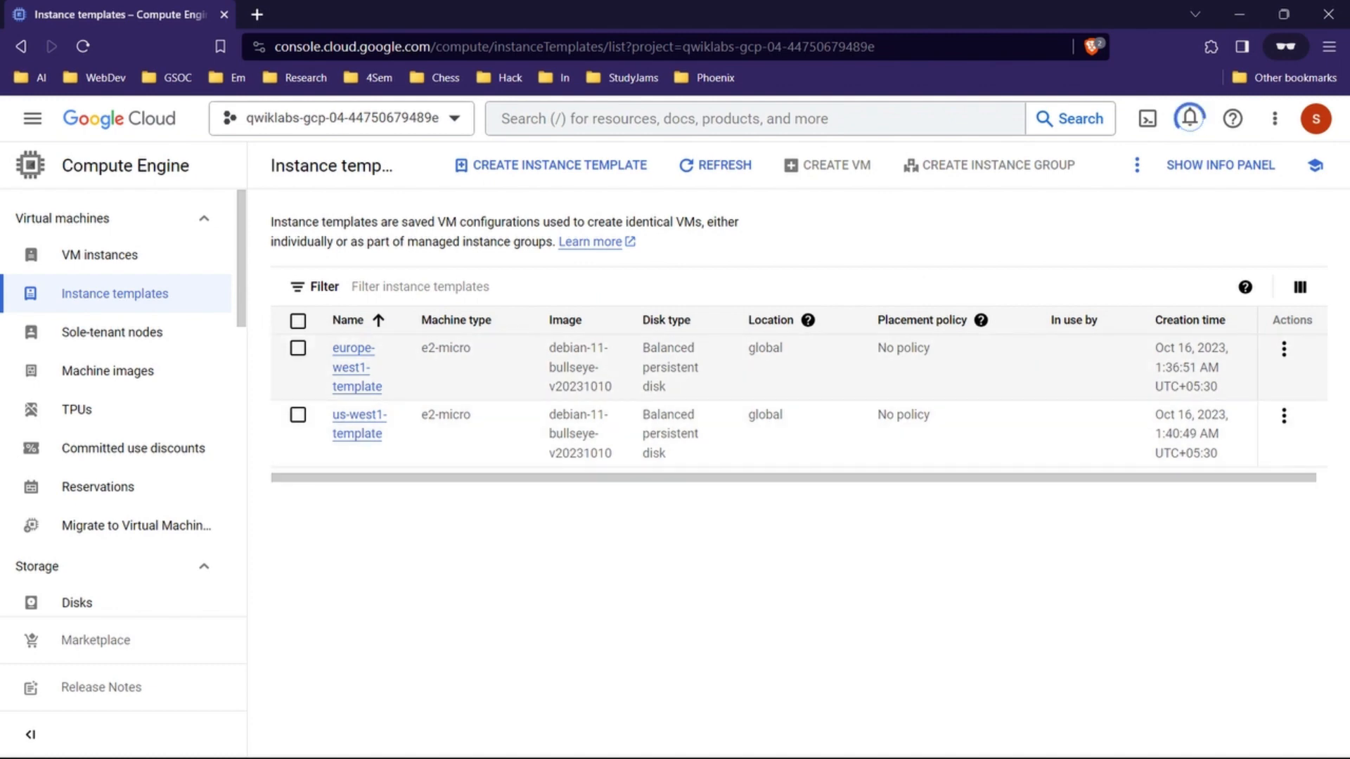
Step: Return to the lab instructions and read the section on creating the managed instance groups, including its table of property values
left_click(1240, 14)
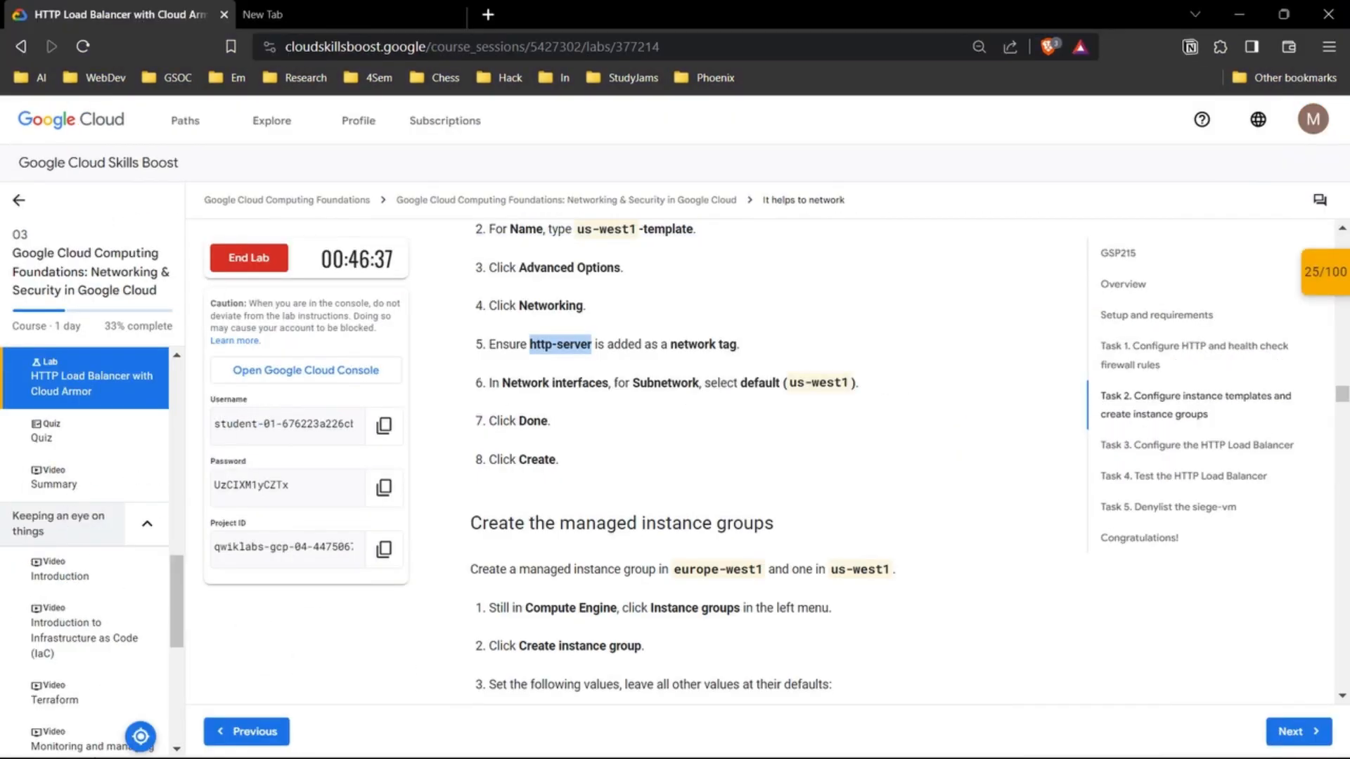
scroll(717, 460, "down", 2)
triple_click(622, 395)
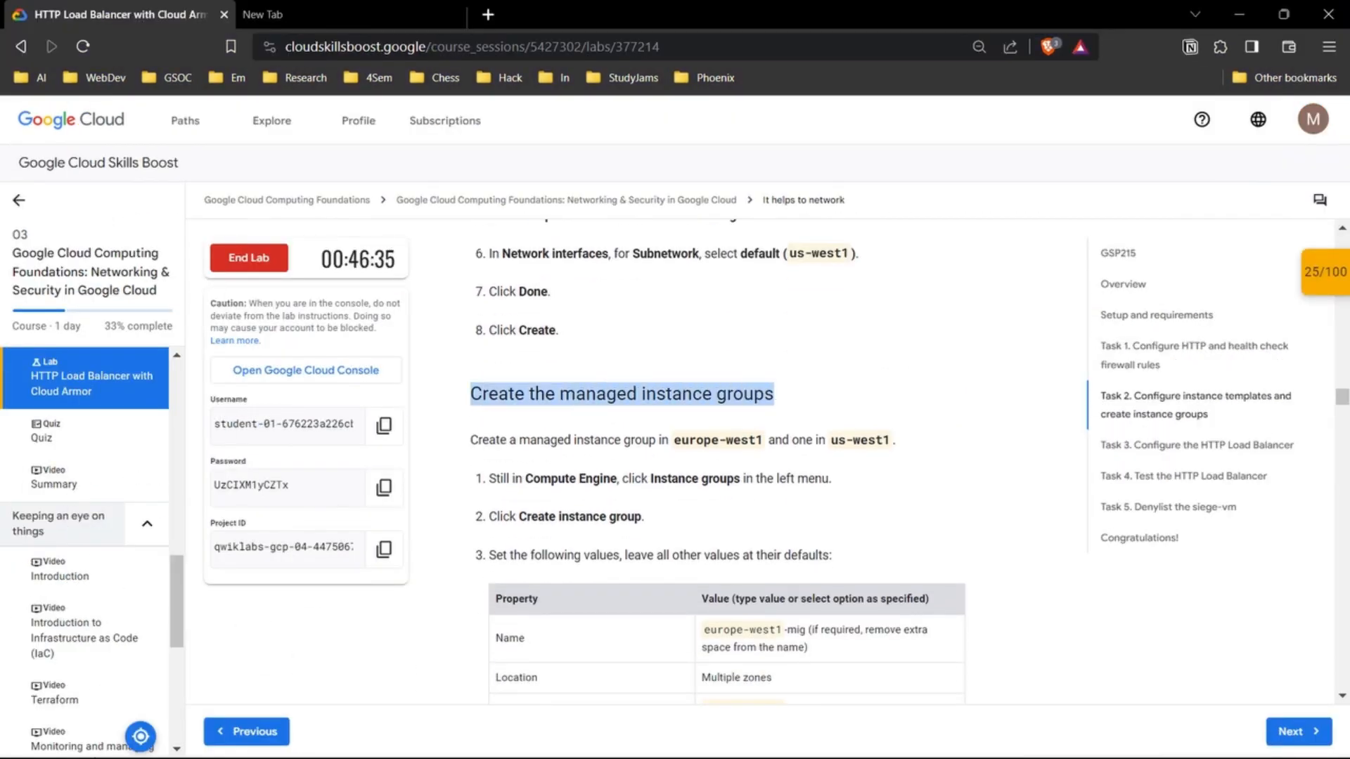
left_click(621, 395)
scroll(717, 461, "down", 8)
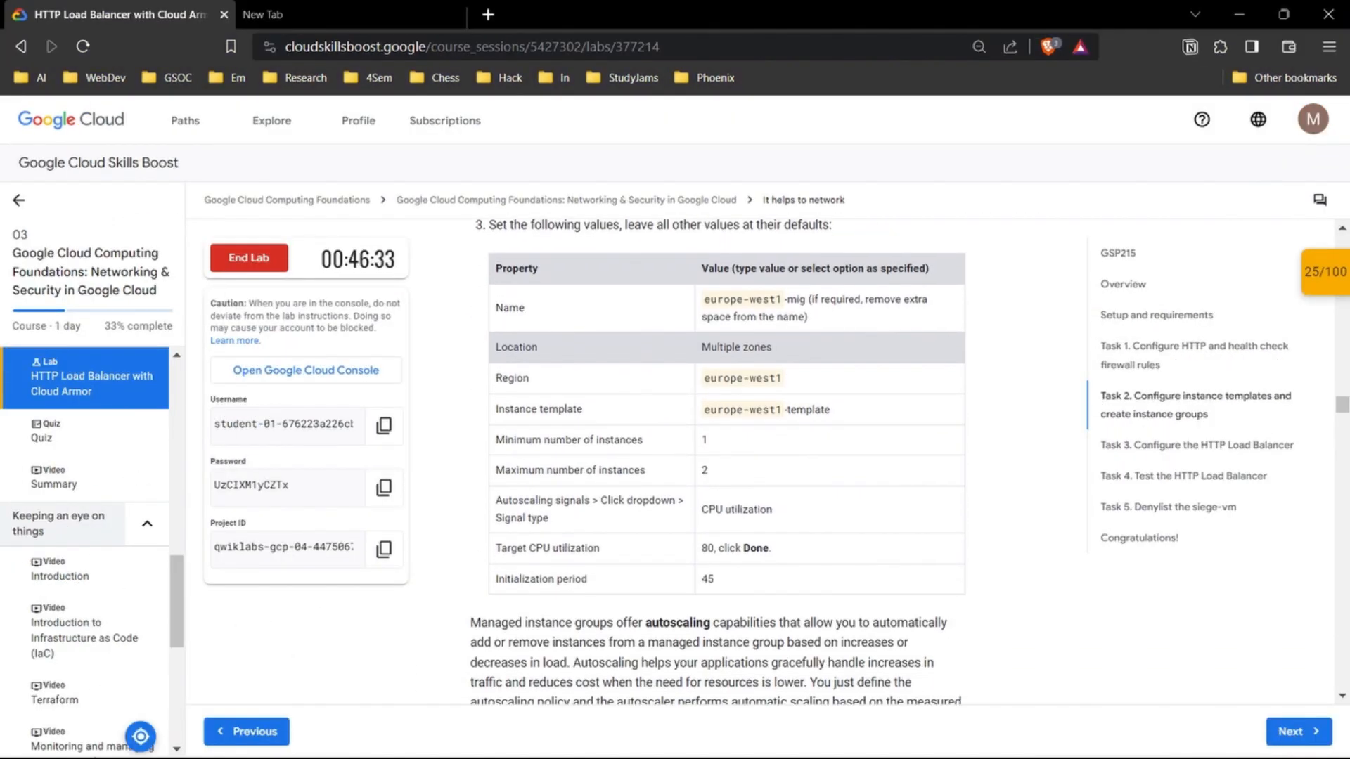
scroll(718, 461, "down", 10)
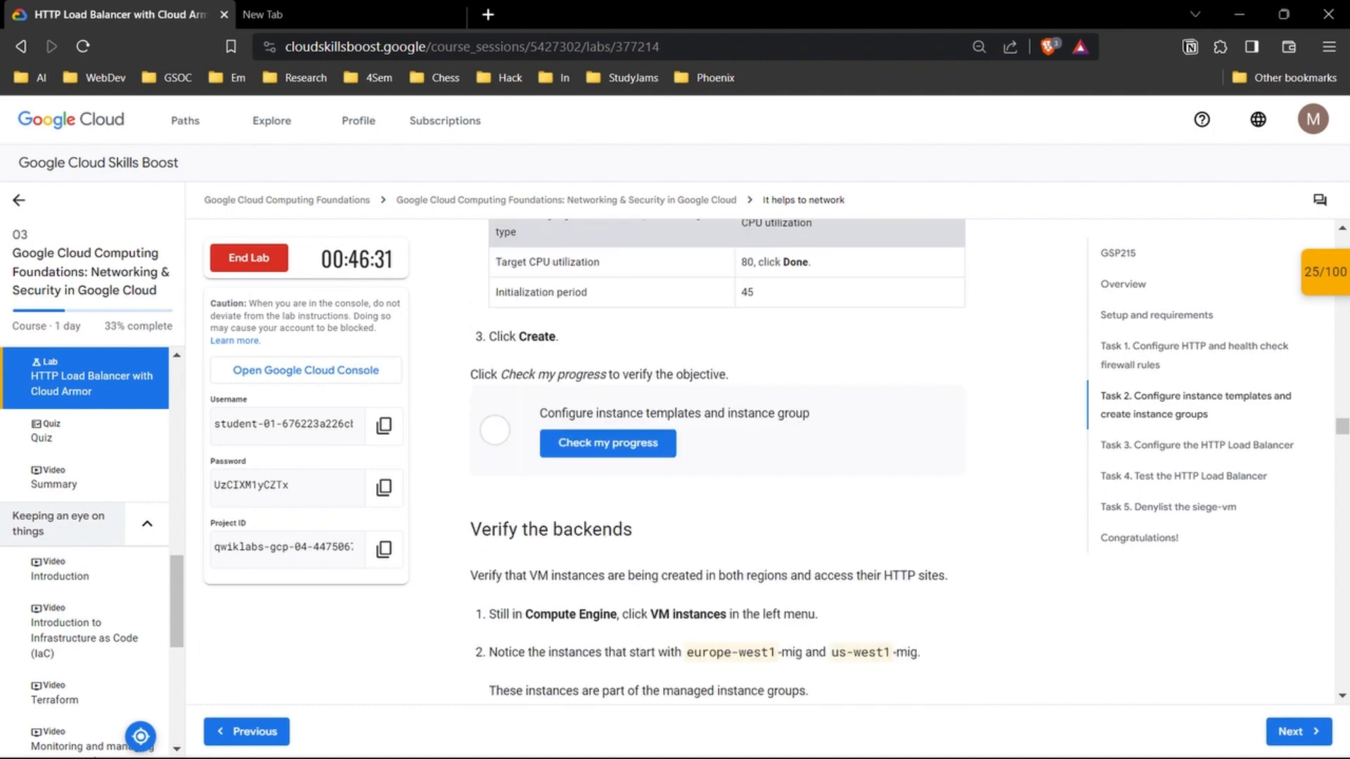
scroll(717, 460, "up", 15)
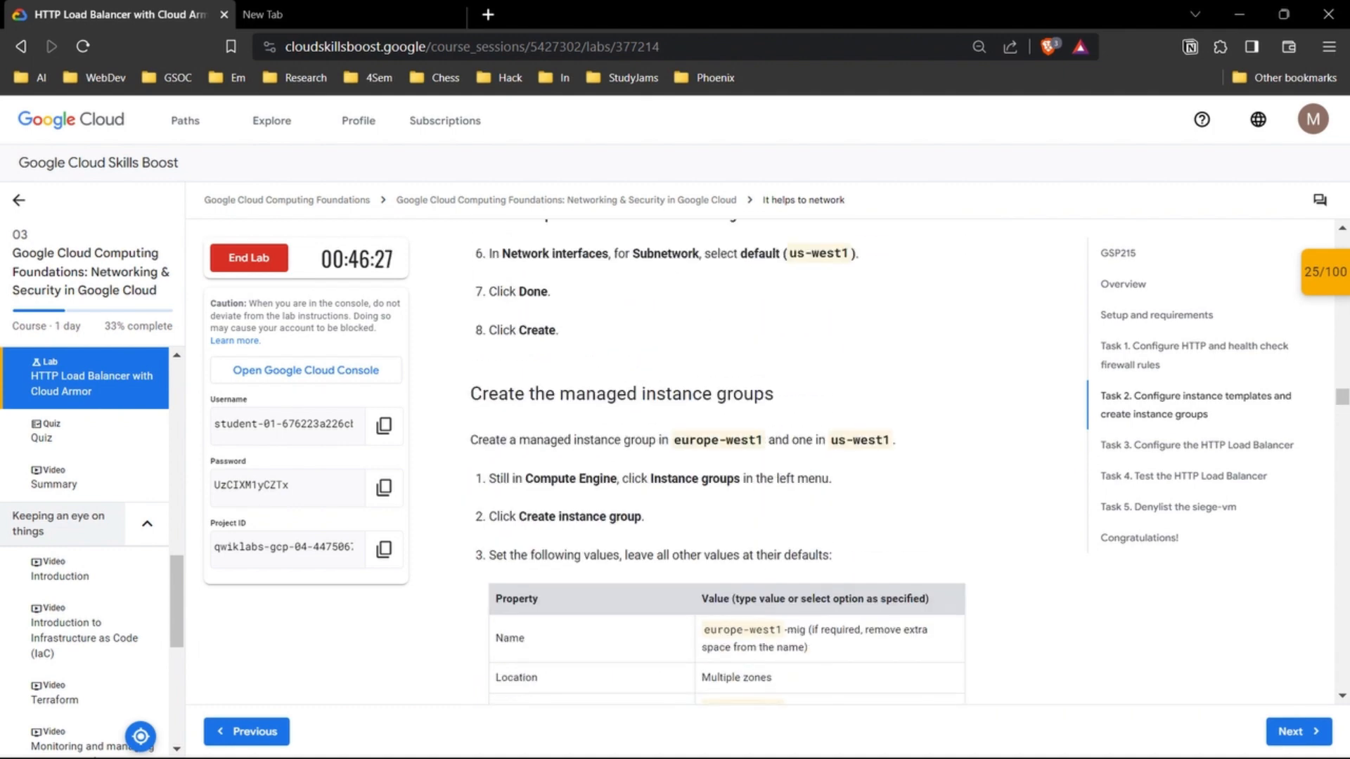
scroll(717, 460, "up", 1)
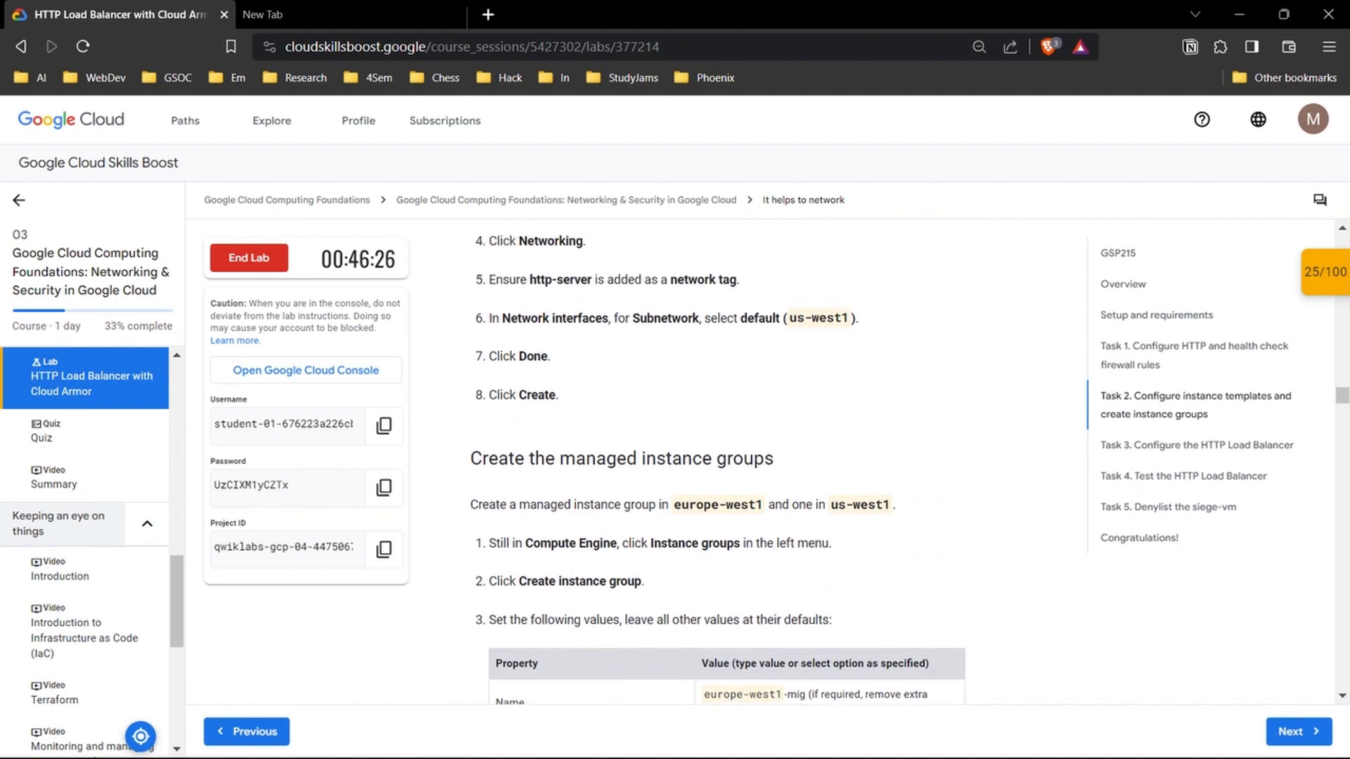
scroll(718, 461, "down", 1)
left_click_drag(471, 394, 775, 394)
left_click(776, 397)
scroll(776, 397, "down", 2)
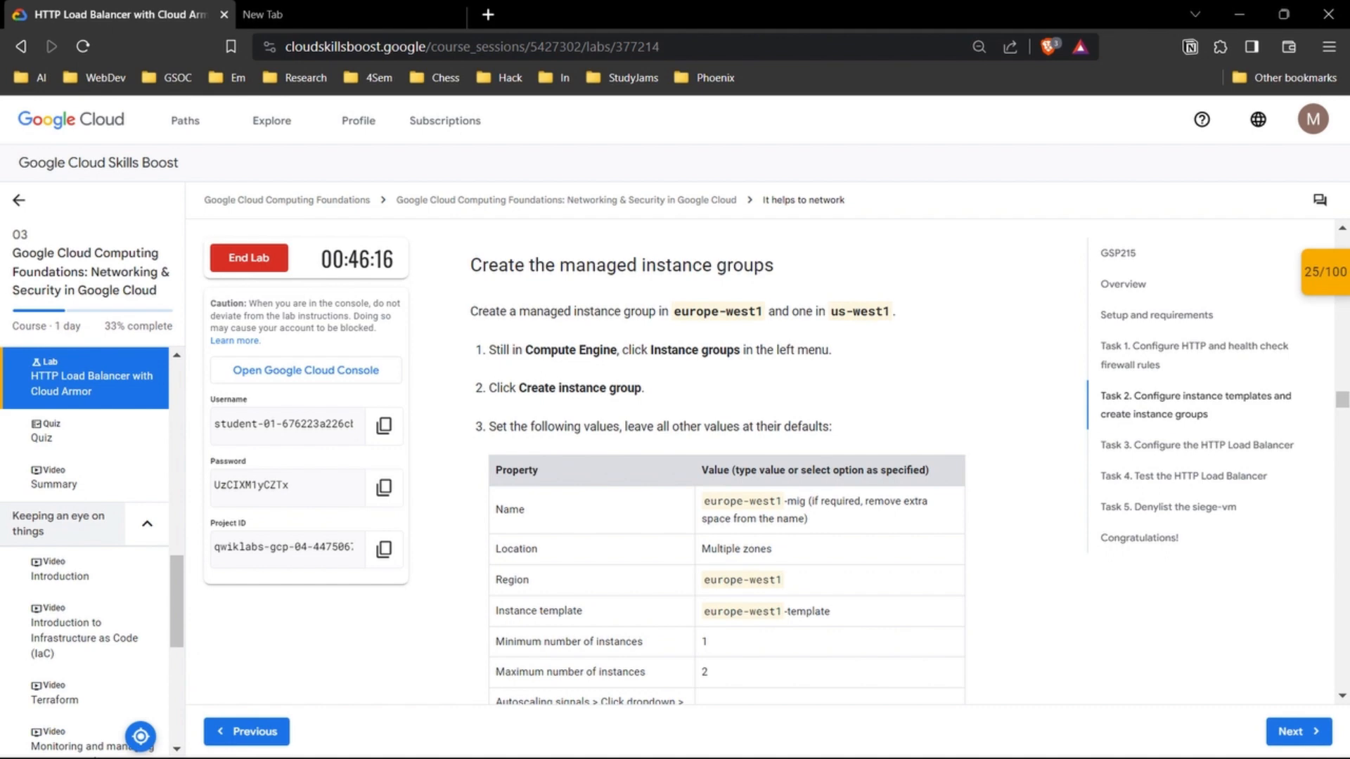
scroll(718, 465, "down", 1)
scroll(718, 464, "down", 1)
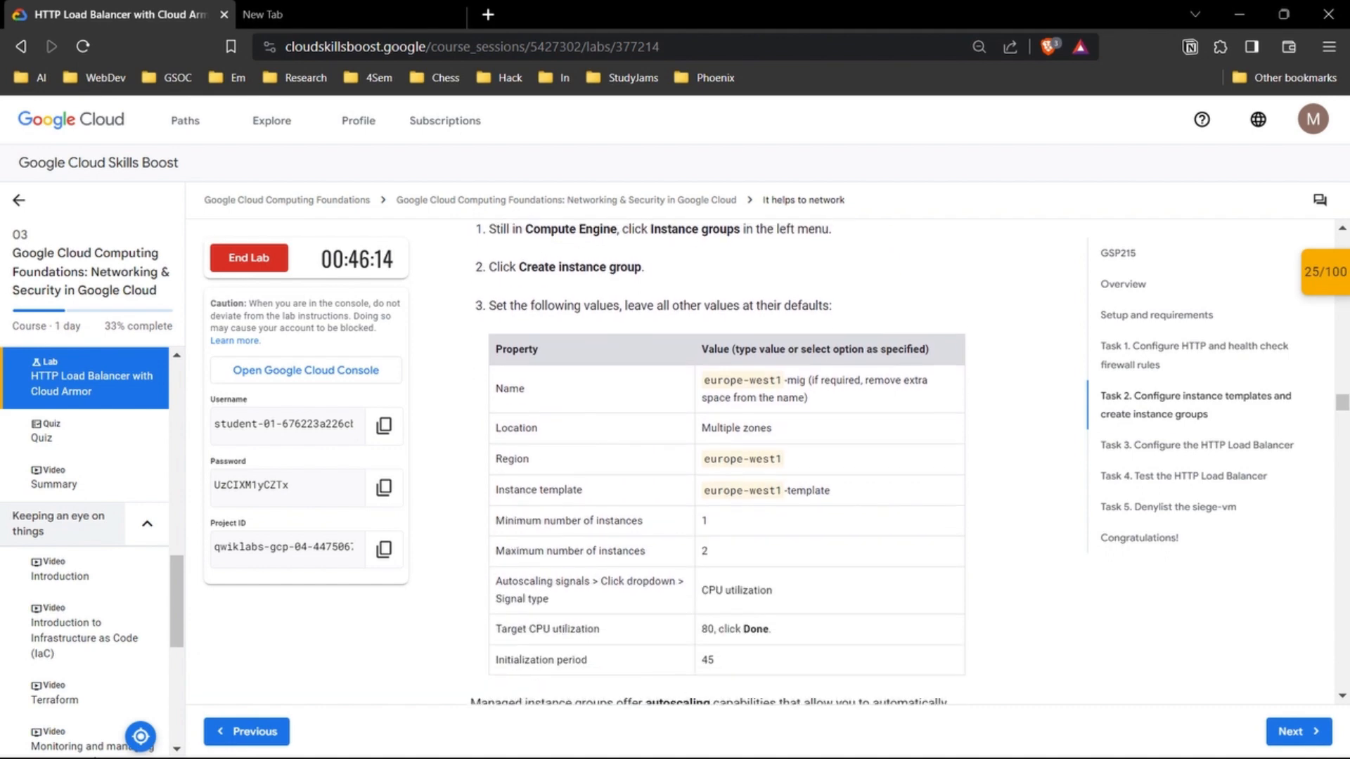
Step: Switch to the console and select both europe-west1-template and us-west1-template in the instance templates list
mouse_move(747, 738)
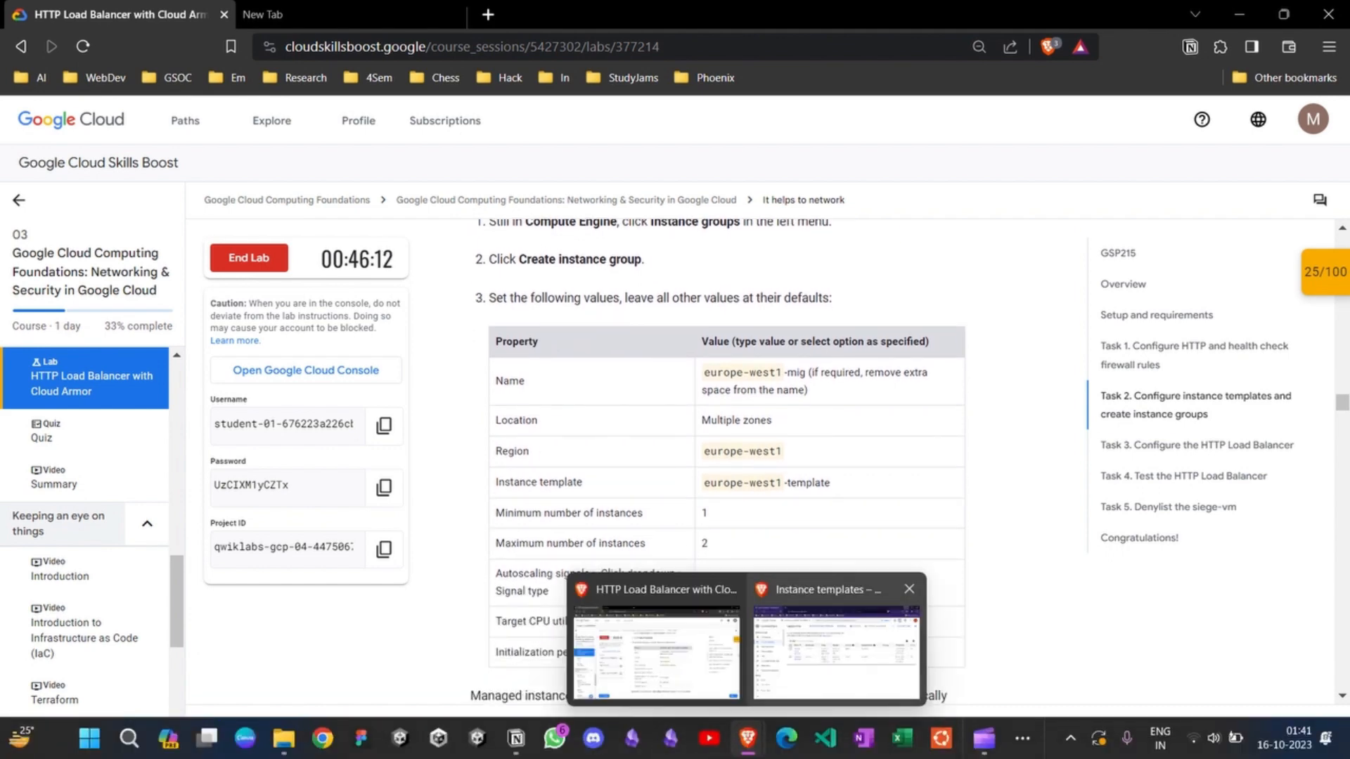
left_click(814, 650)
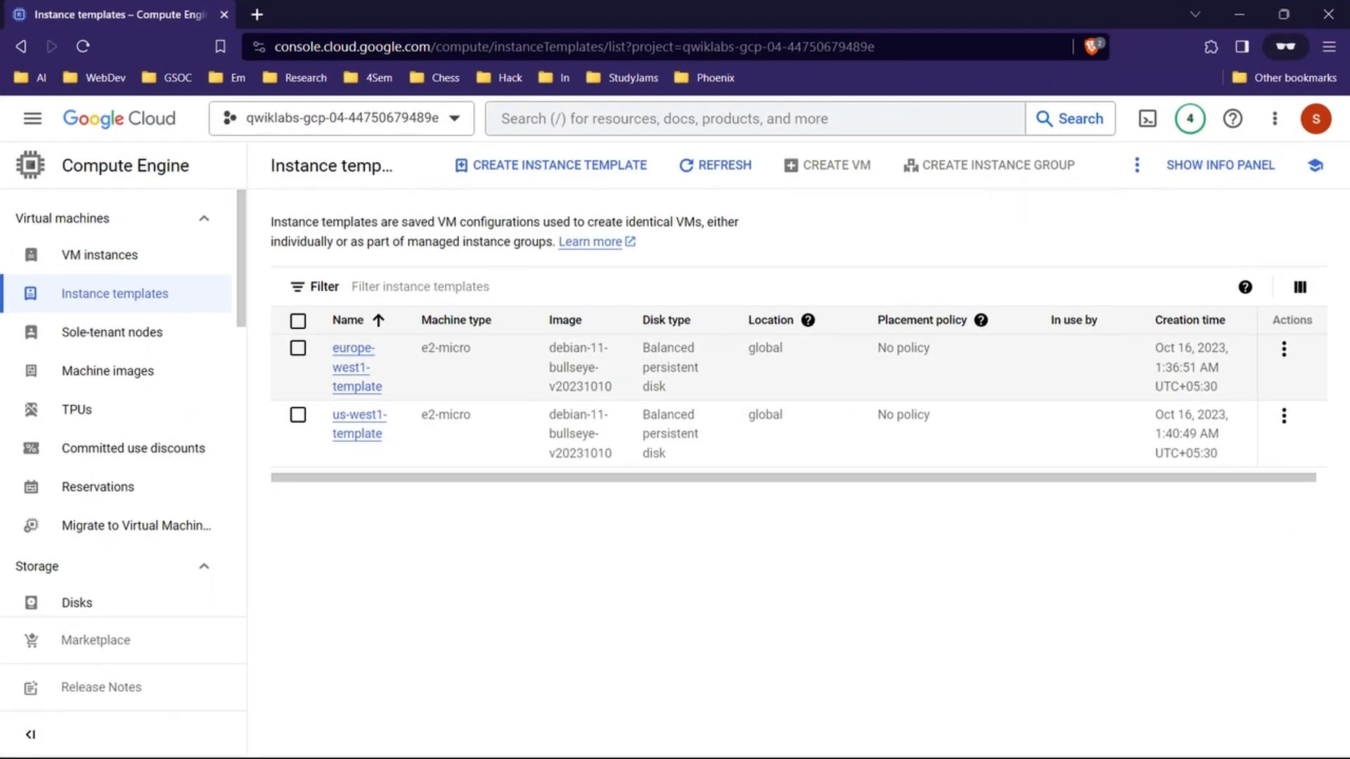
left_click(298, 349)
left_click(298, 416)
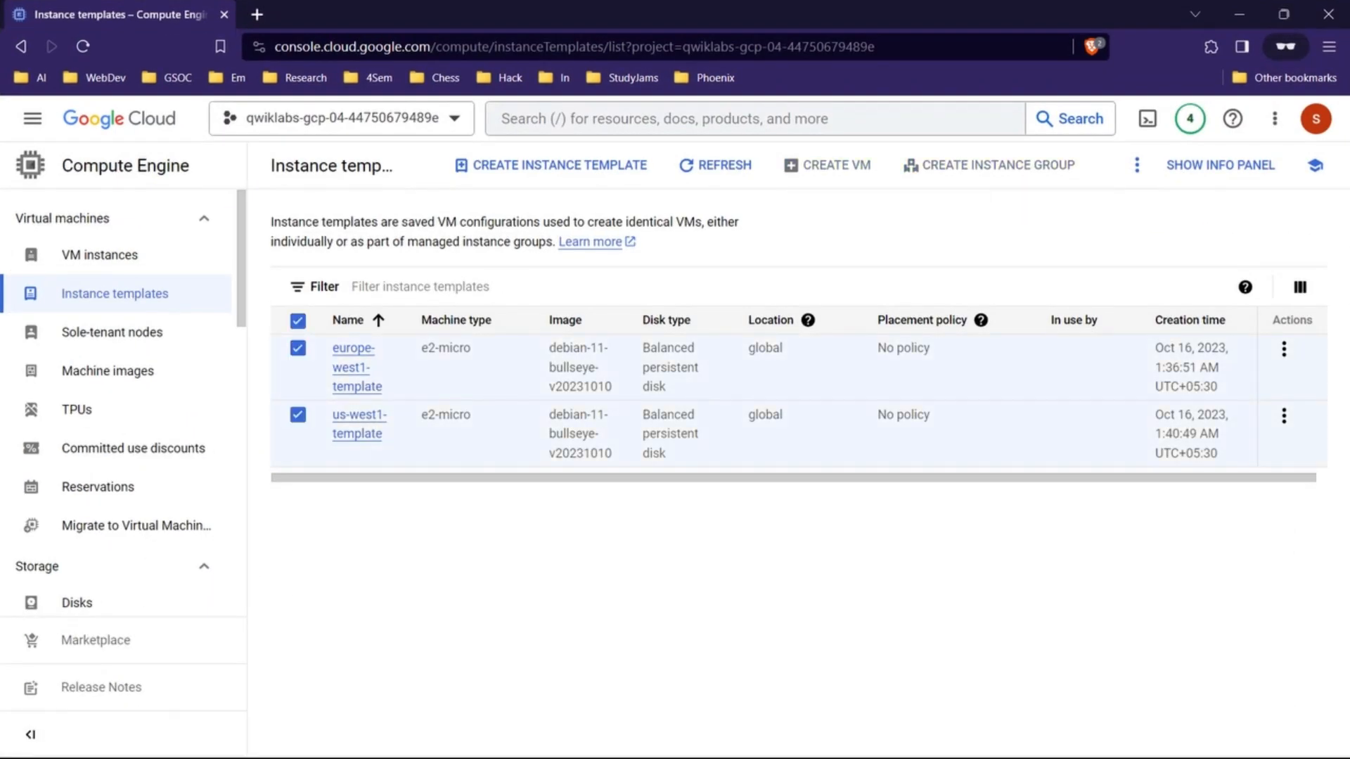
Step: Go back to the lab page and recheck the opening steps for creating a managed instance group
mouse_move(787, 753)
mouse_move(748, 738)
left_click(647, 640)
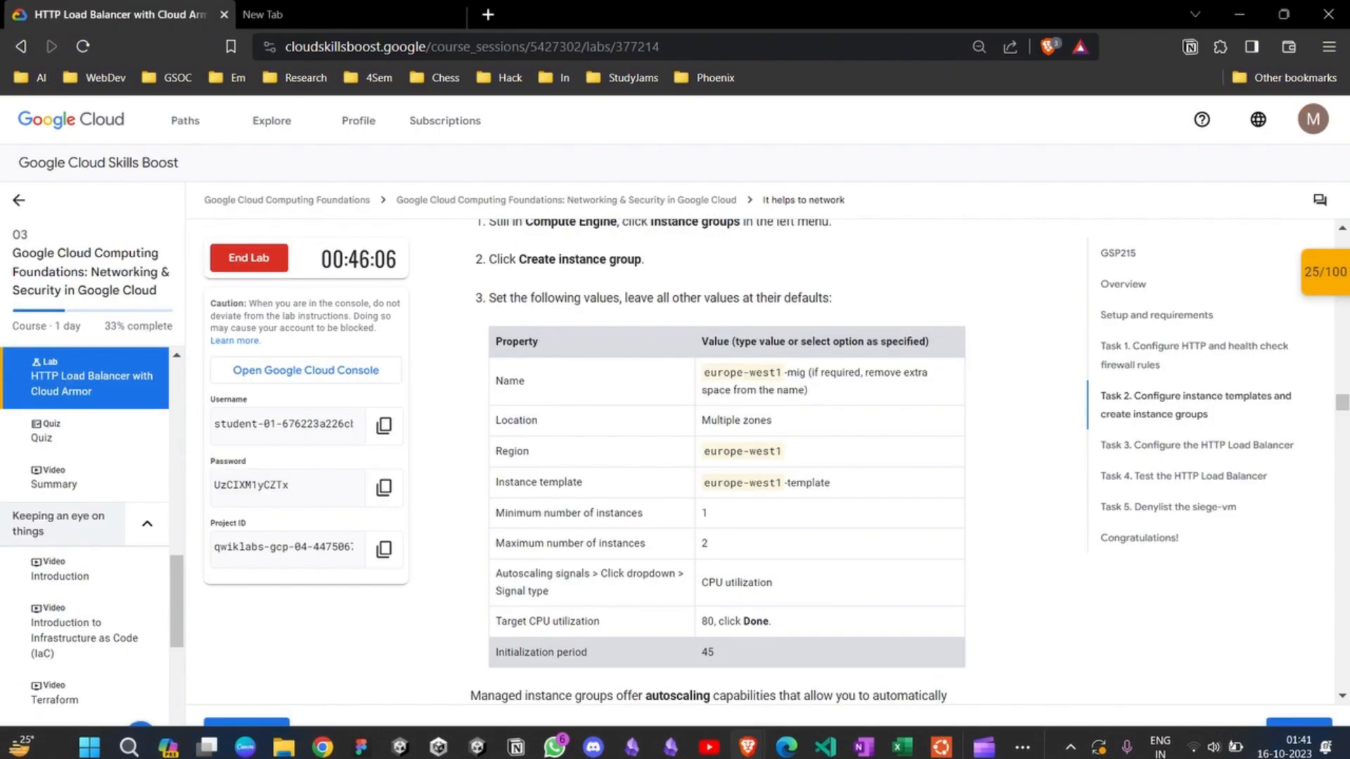
scroll(703, 457, "up", 3)
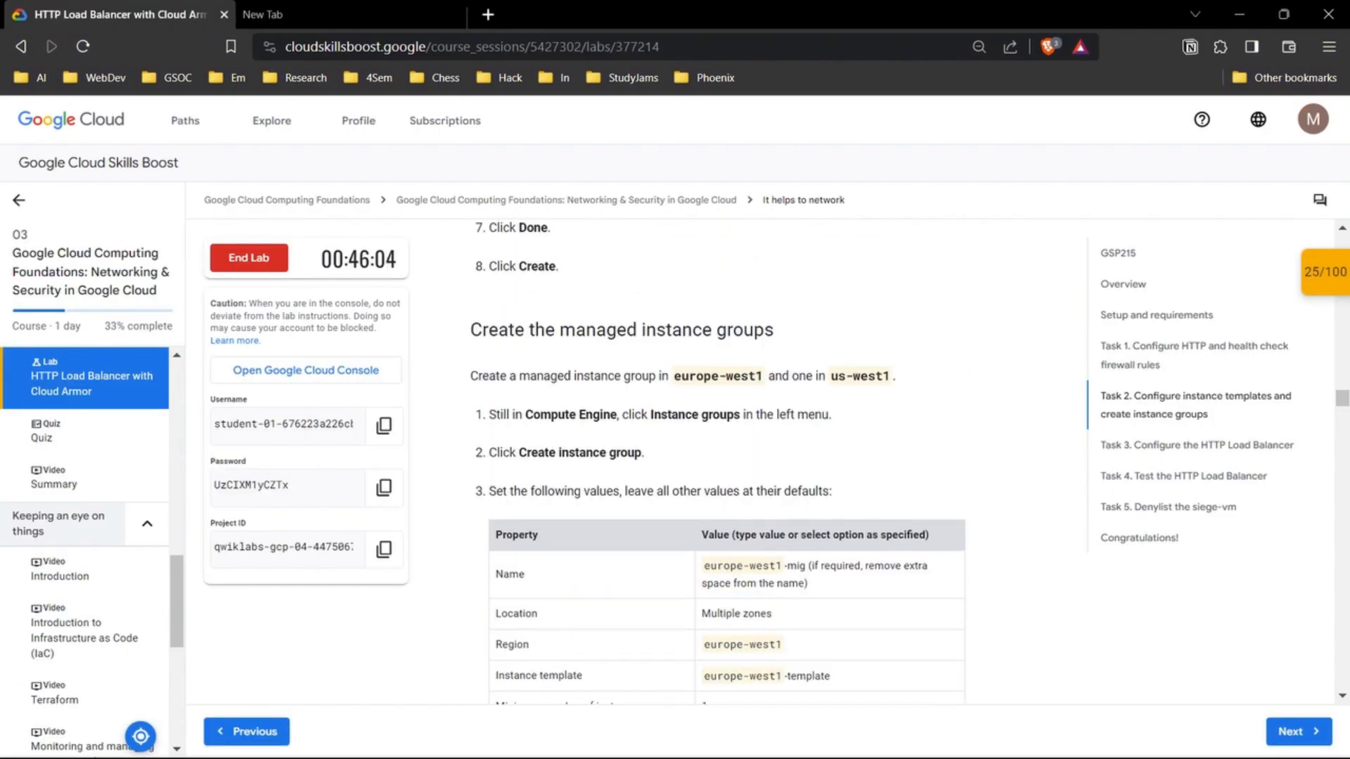
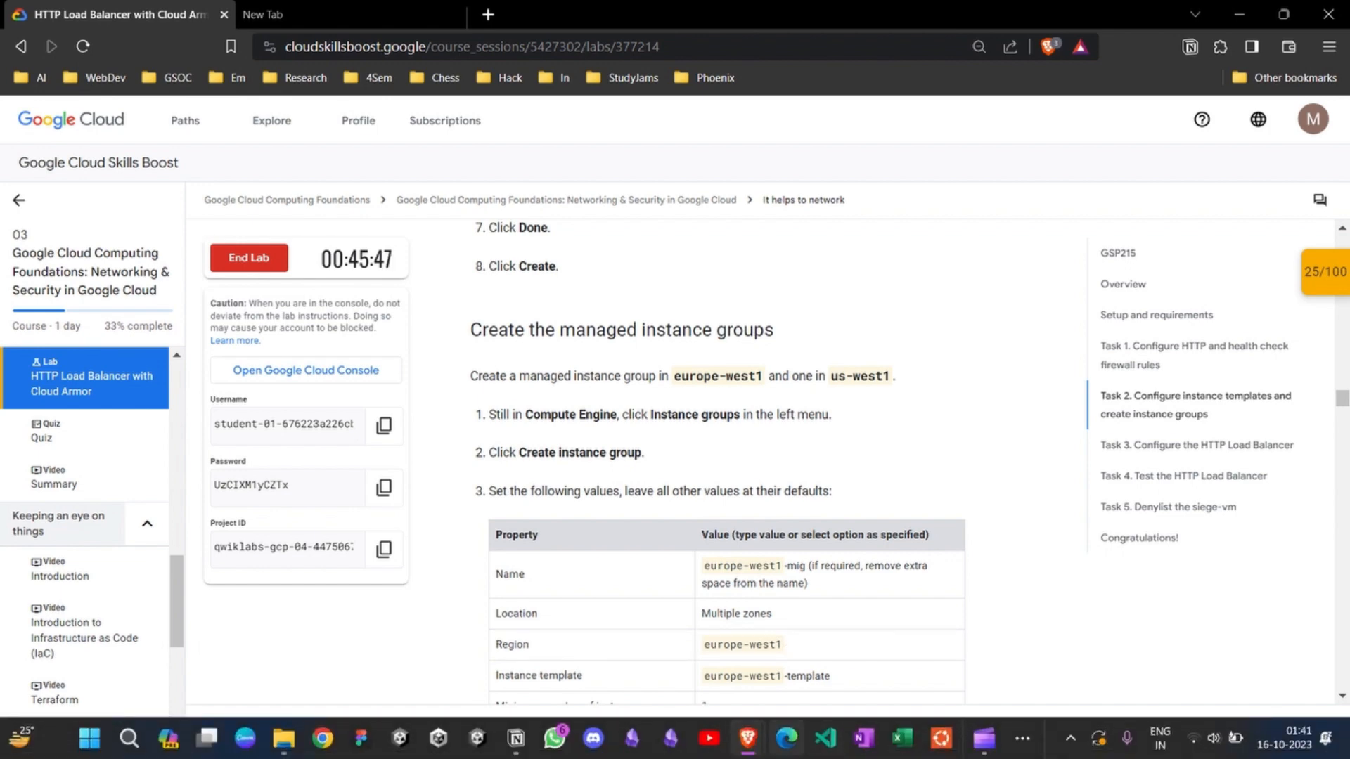
Step: Switch to the Cloud console and deselect both europe-west1-template and us-west1-template in the instance templates list
mouse_move(747, 738)
left_click(836, 650)
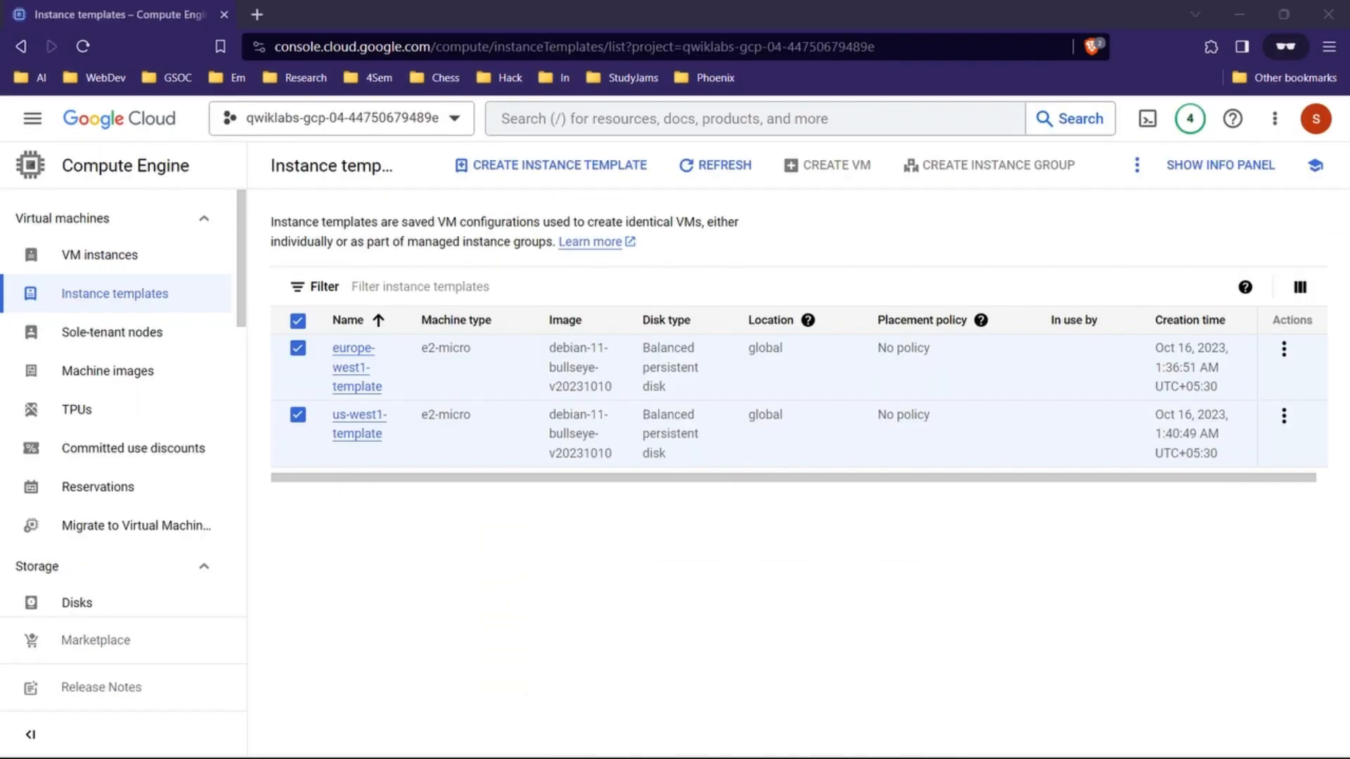
left_click(298, 348)
left_click(299, 415)
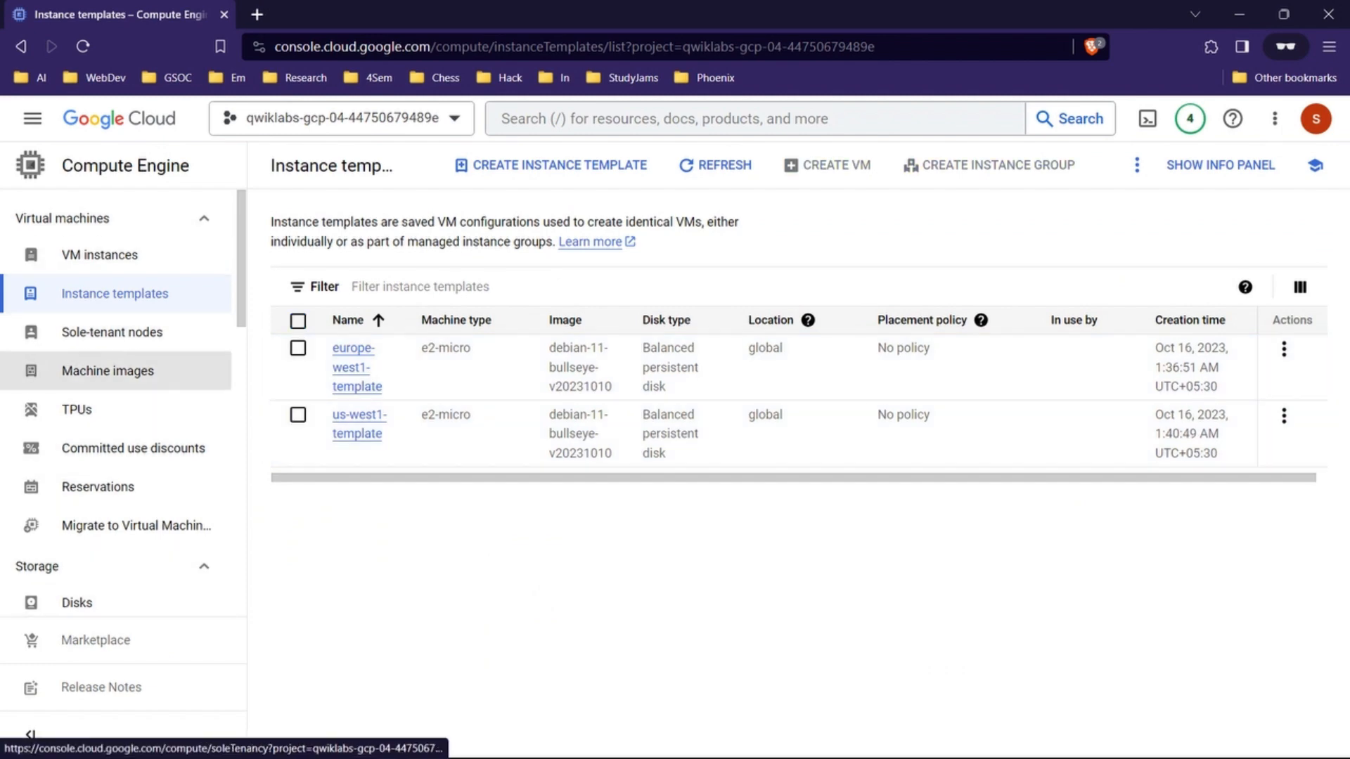
Step: Look through the Compute Engine navigation sections for the instance groups entry
scroll(112, 330, "down", 7)
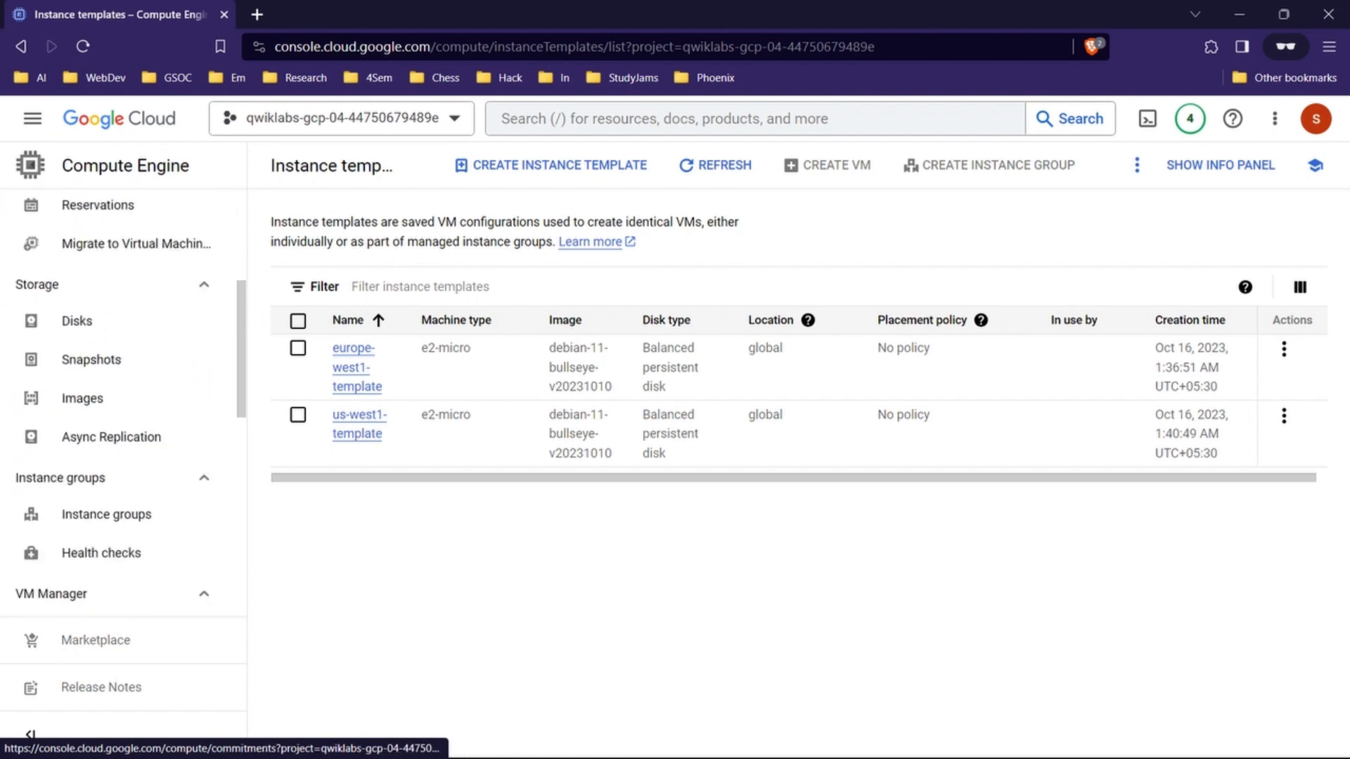
scroll(113, 401, "down", 5)
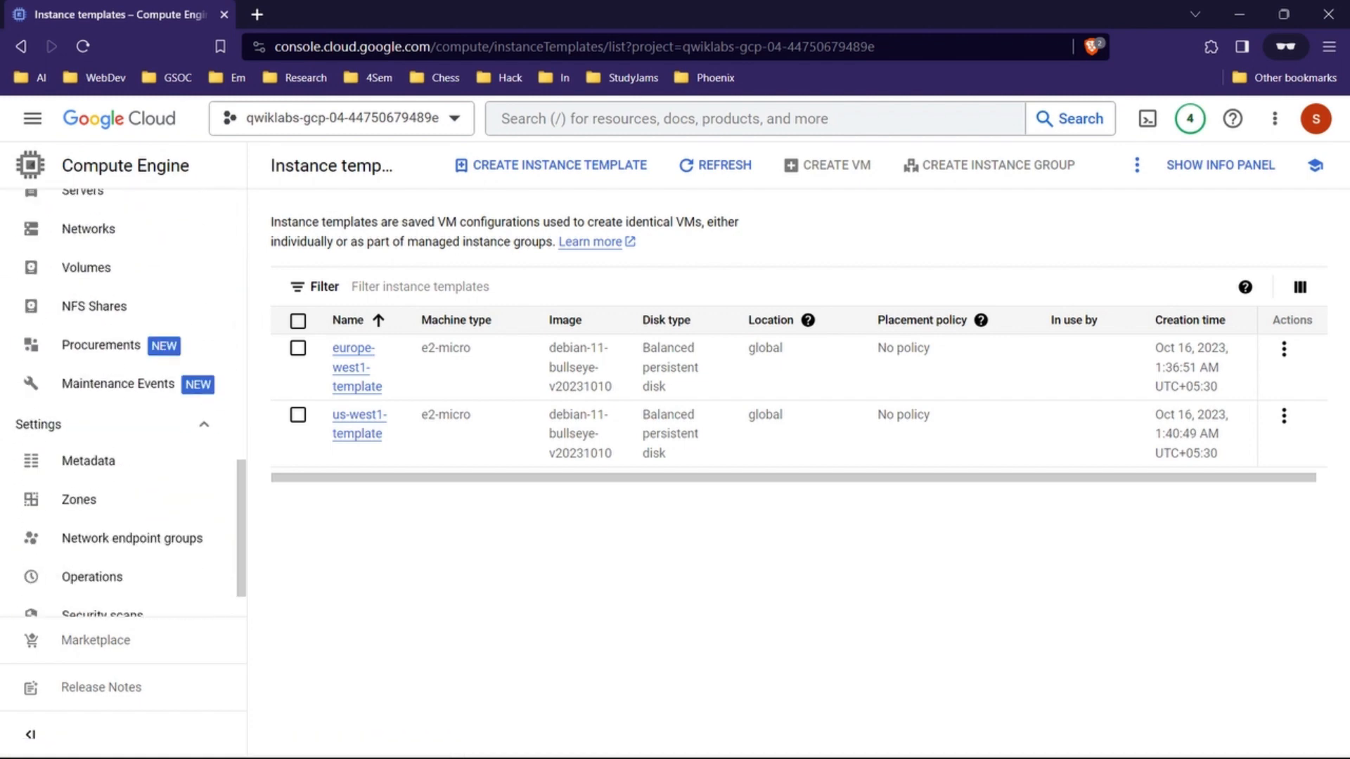
scroll(112, 400, "up", 5)
scroll(112, 401, "up", 6)
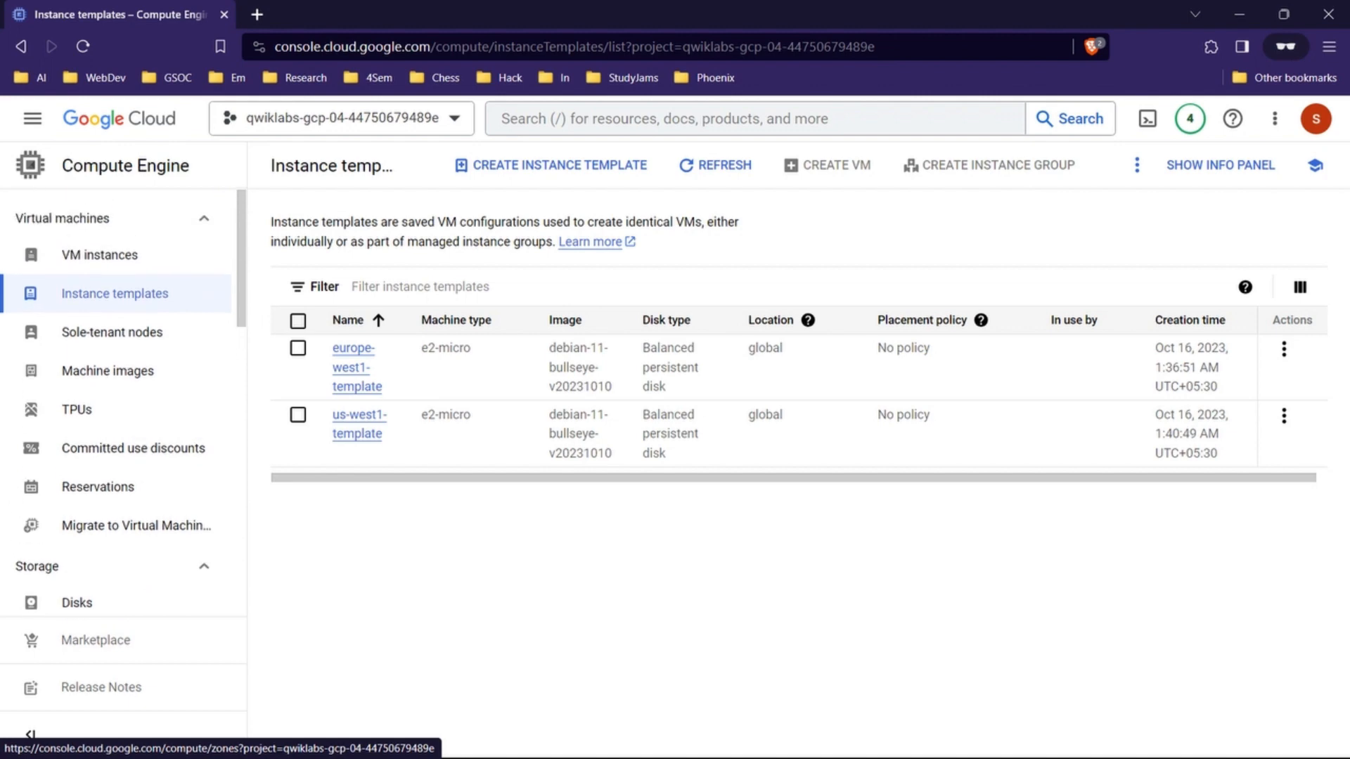
left_click(112, 218)
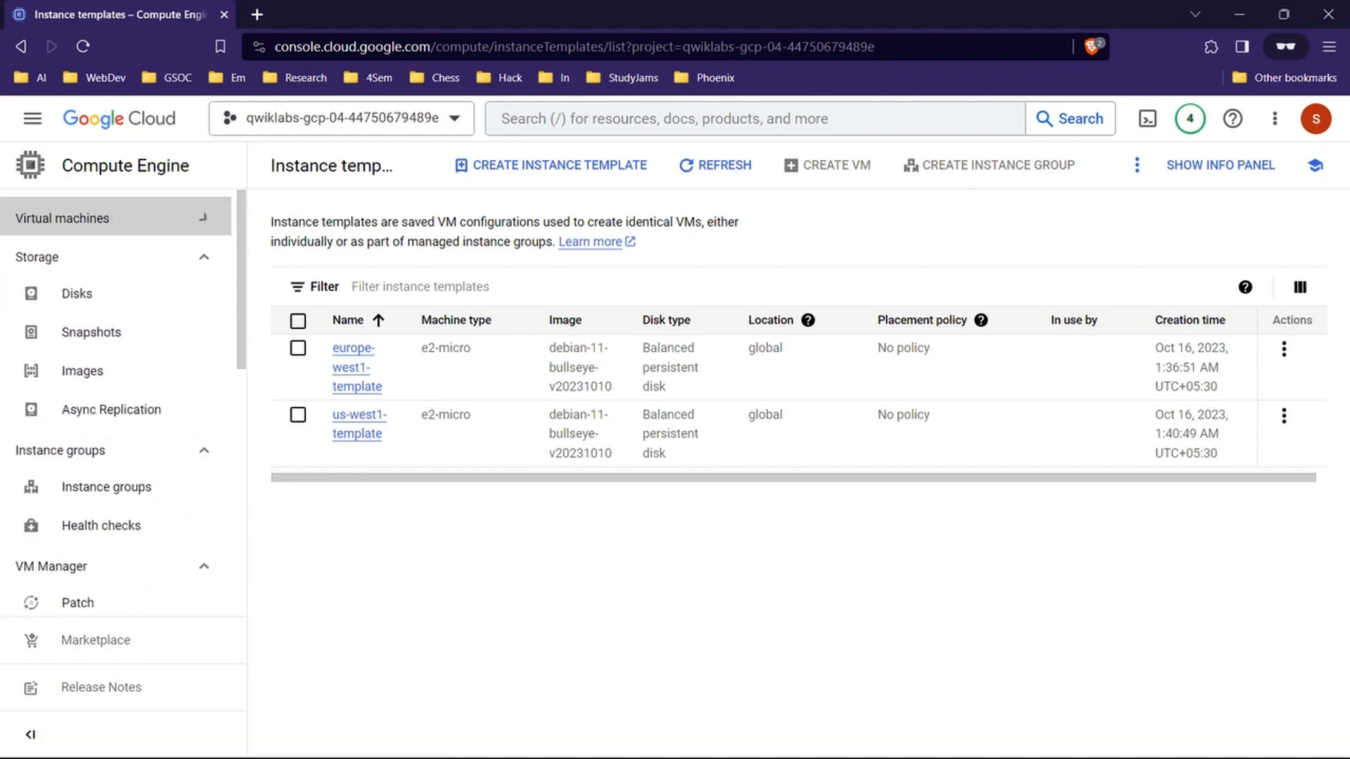
left_click(113, 257)
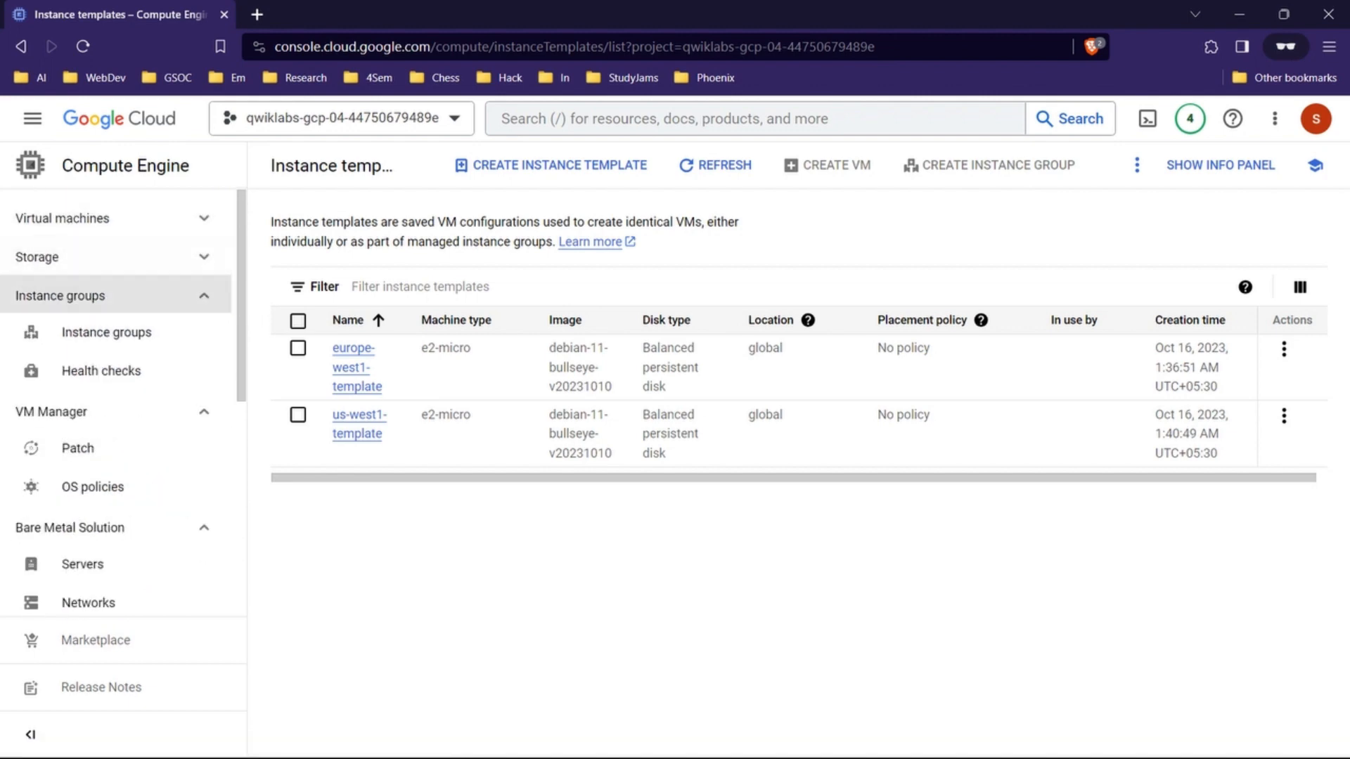
left_click(112, 527)
left_click(113, 412)
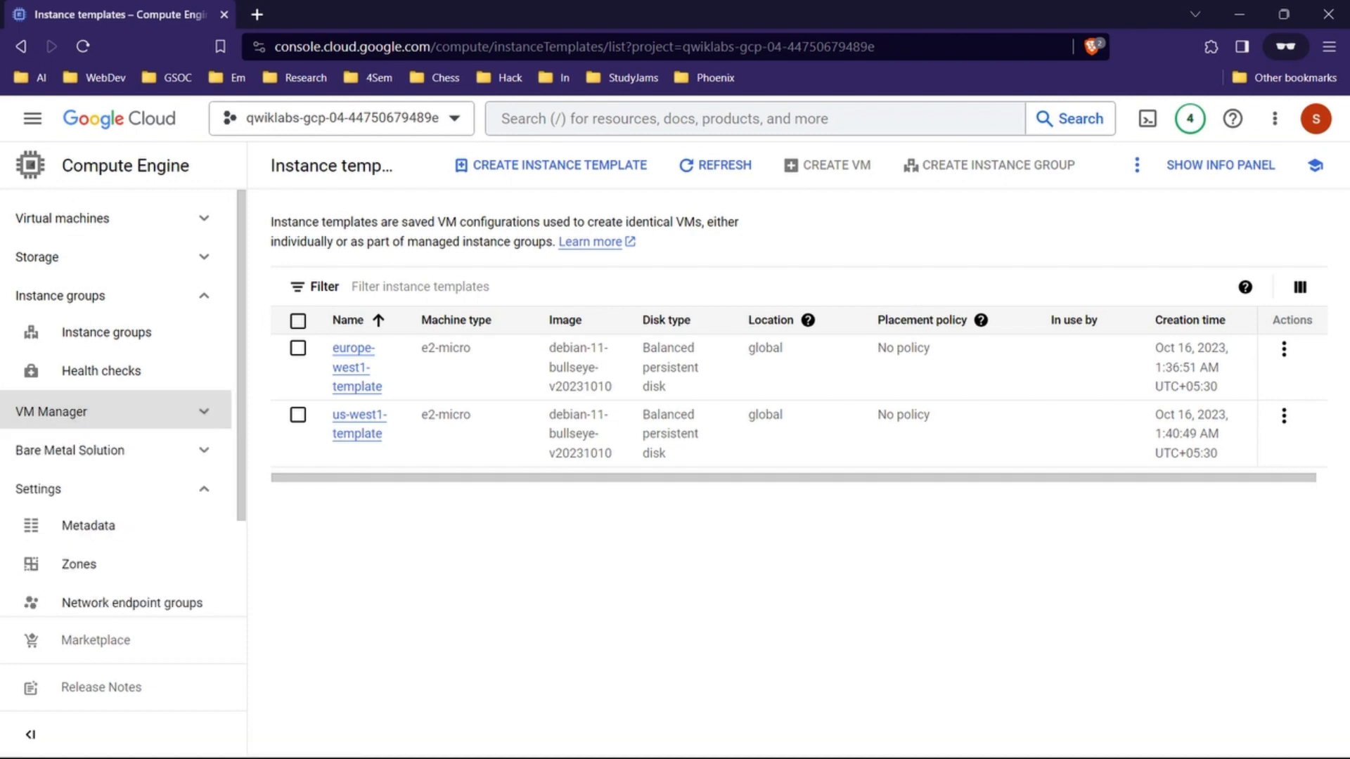
scroll(112, 471, "down", 3)
left_click(112, 367)
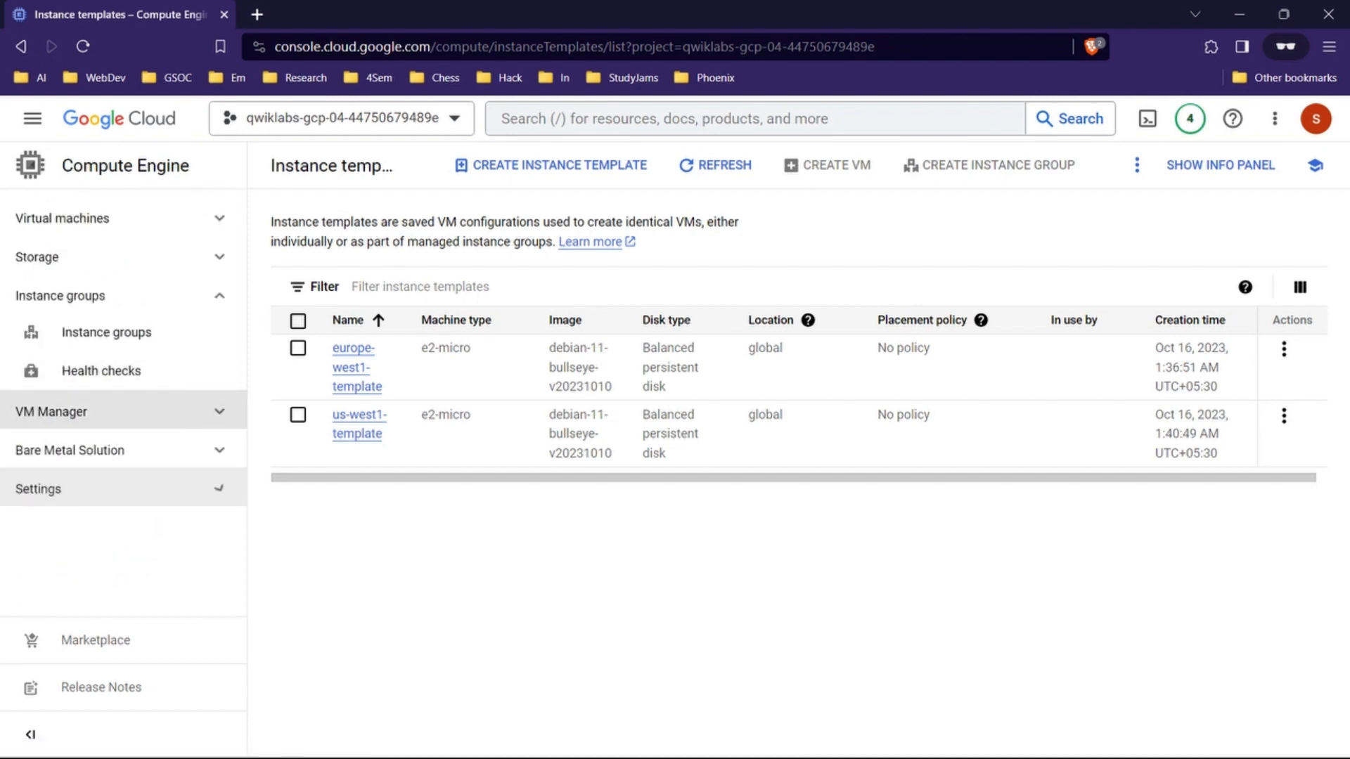
left_click(112, 218)
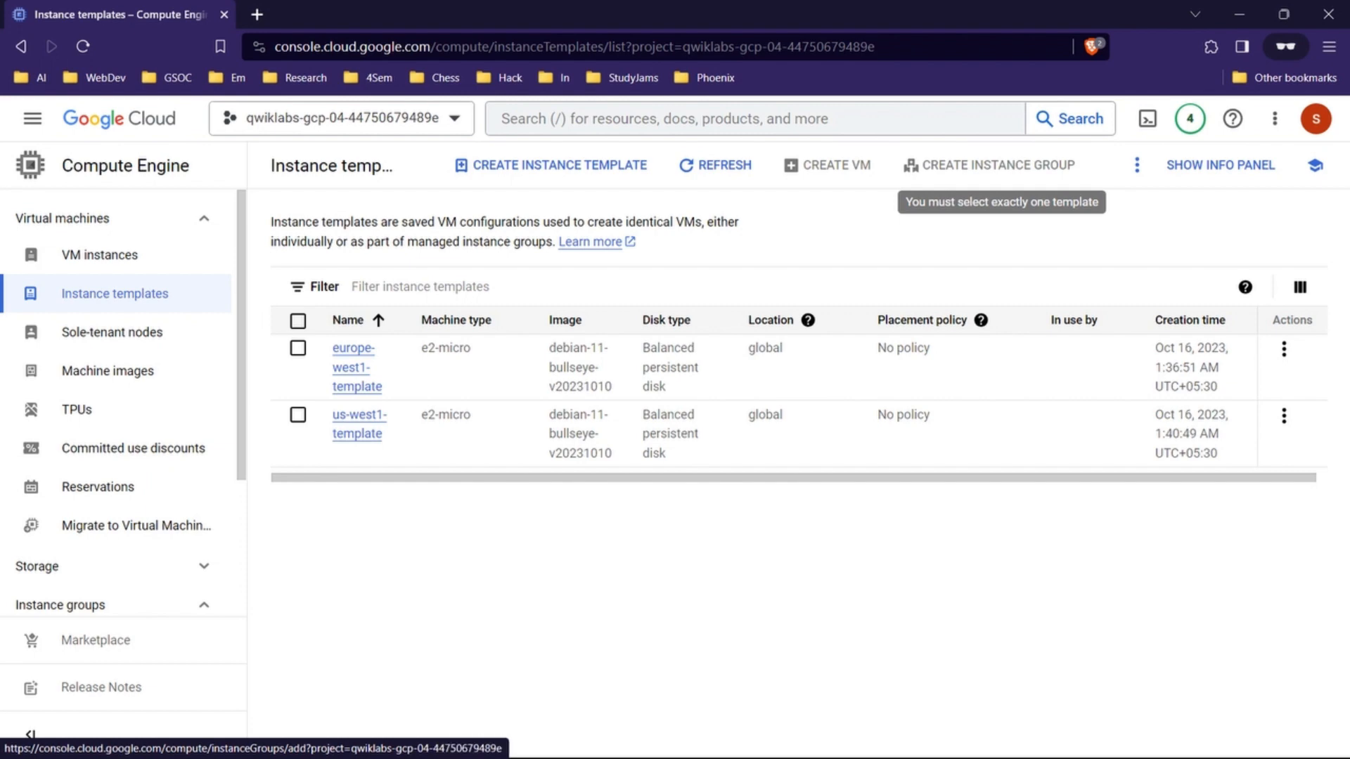
Step: Start creating an instance group with only europe-west1-template selected in the instance templates list
left_click(298, 348)
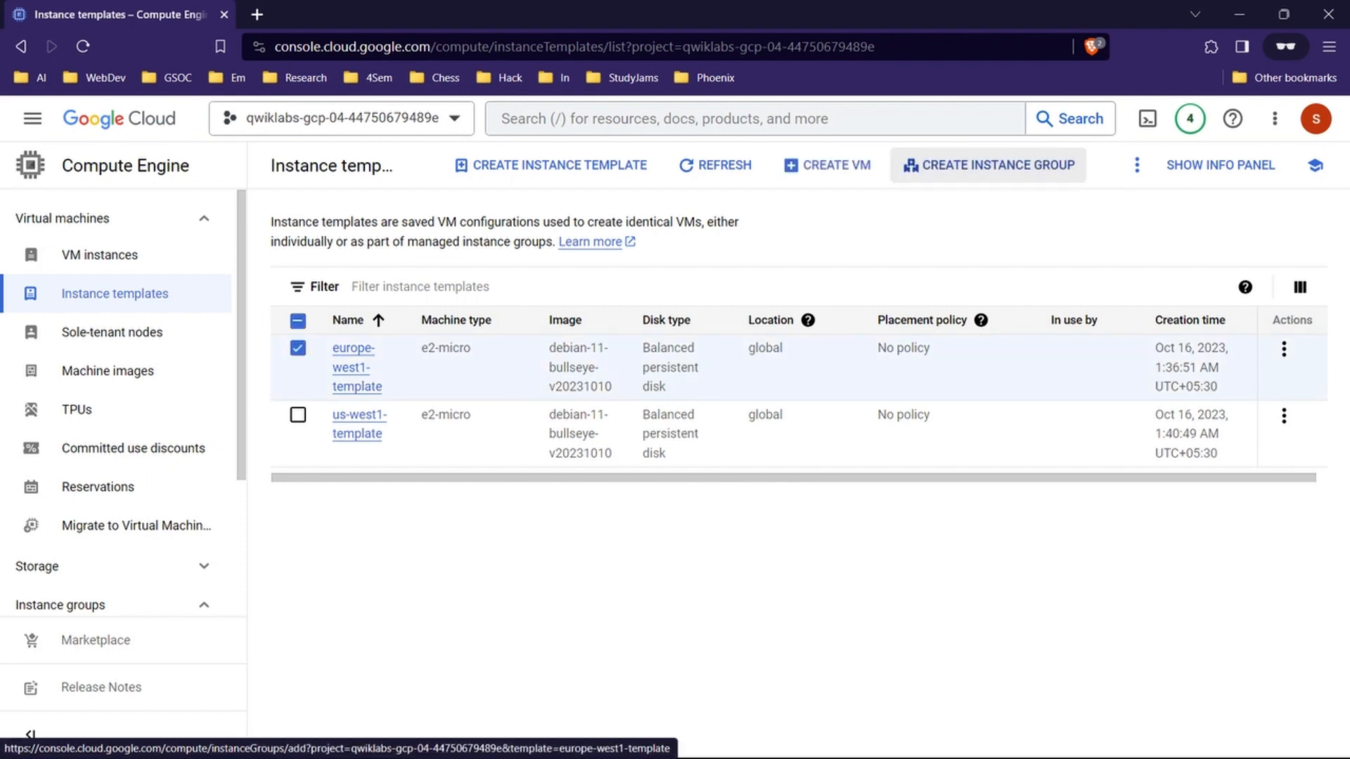
left_click(298, 415)
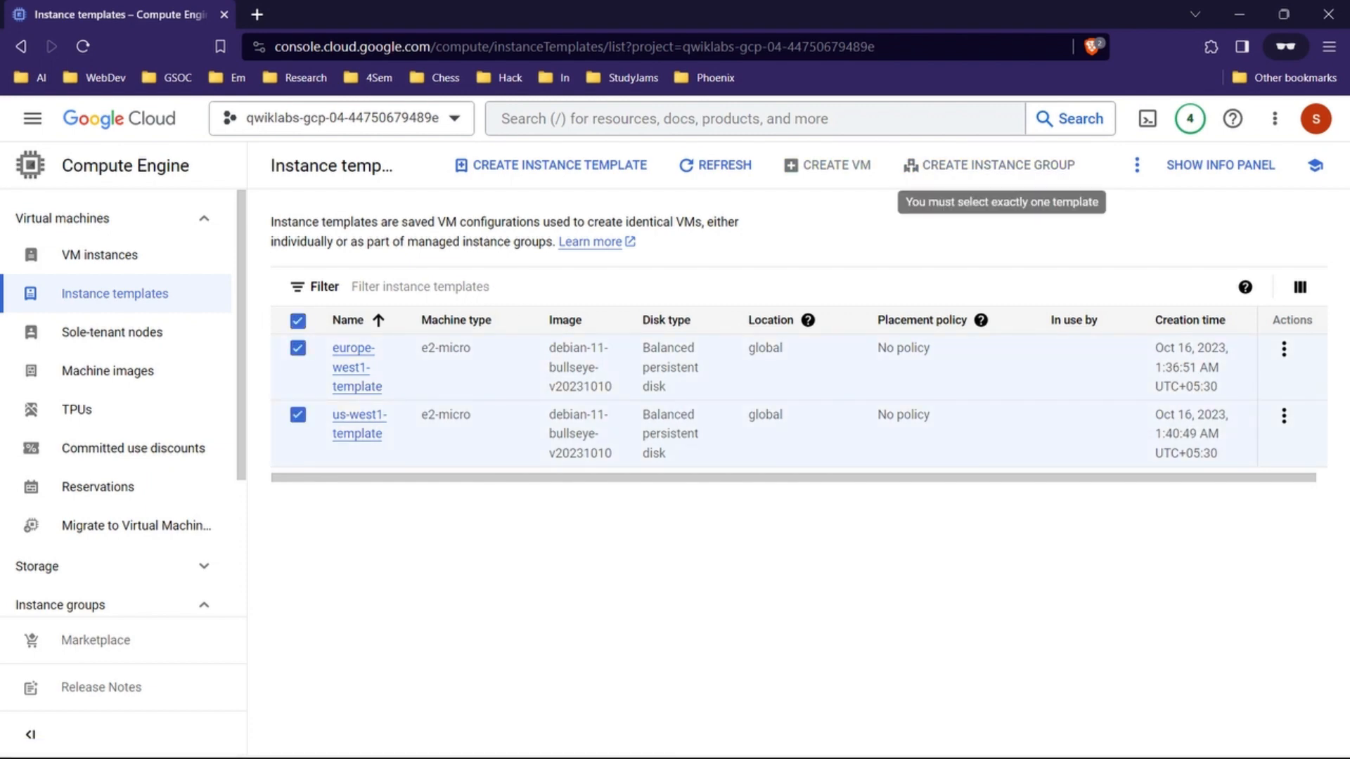
left_click(298, 415)
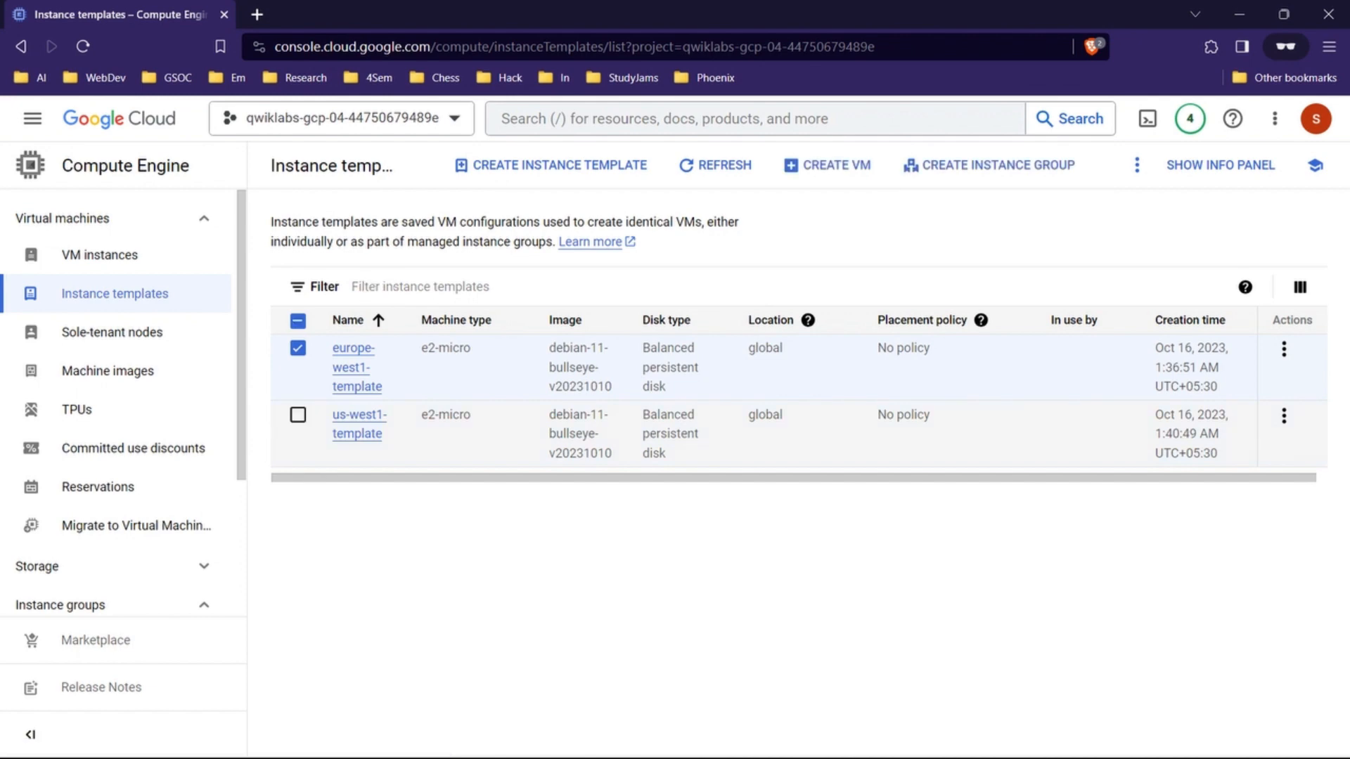
left_click(988, 166)
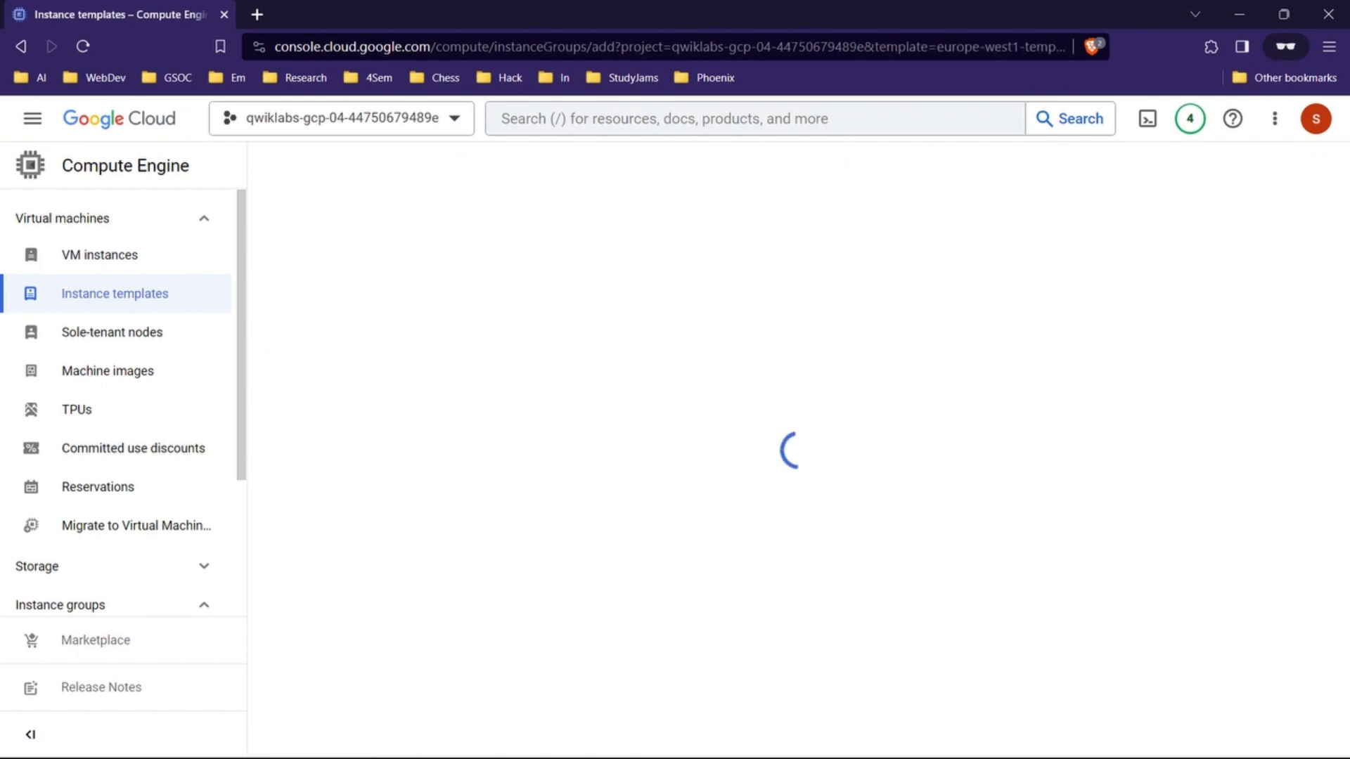
Step: Copy the group name from the lab's property table and name the new instance group europe-west1-mig
mouse_move(747, 738)
left_click(654, 647)
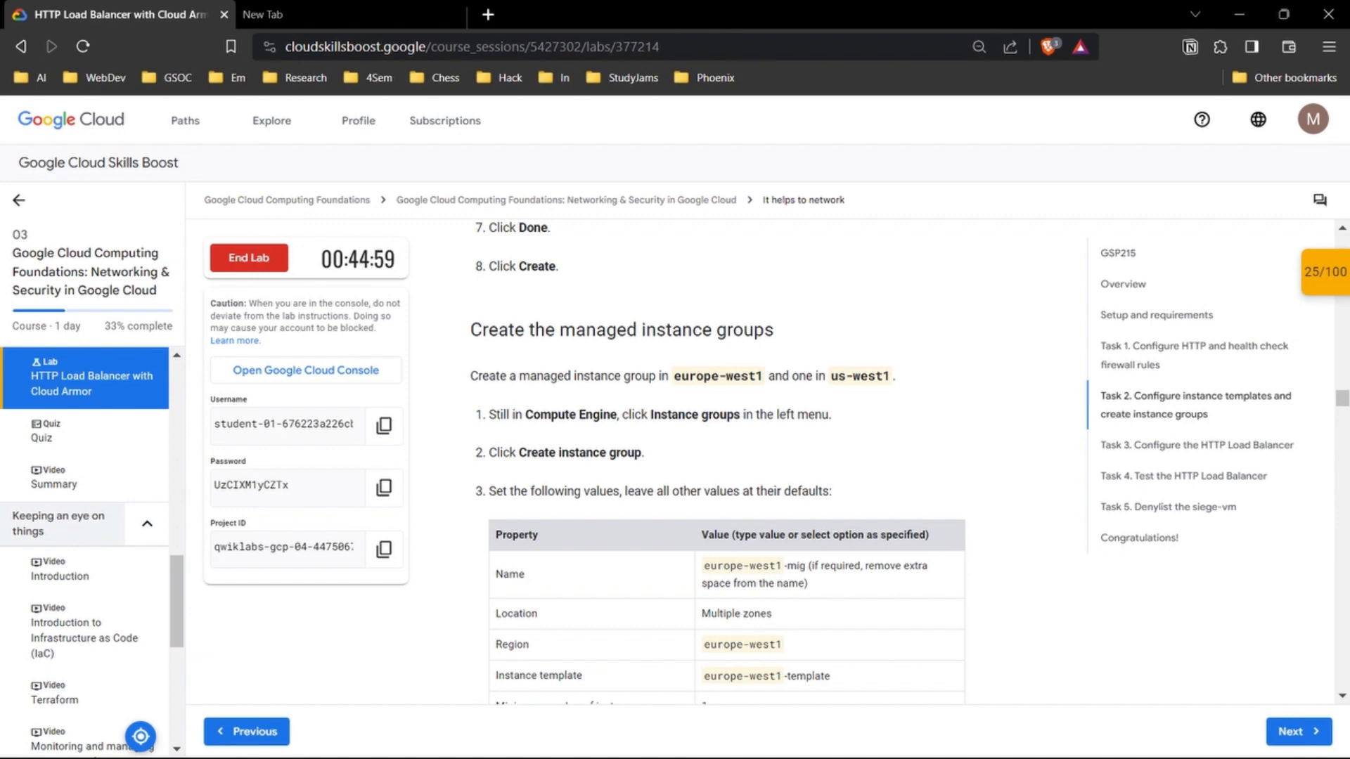
scroll(726, 450, "down", 2)
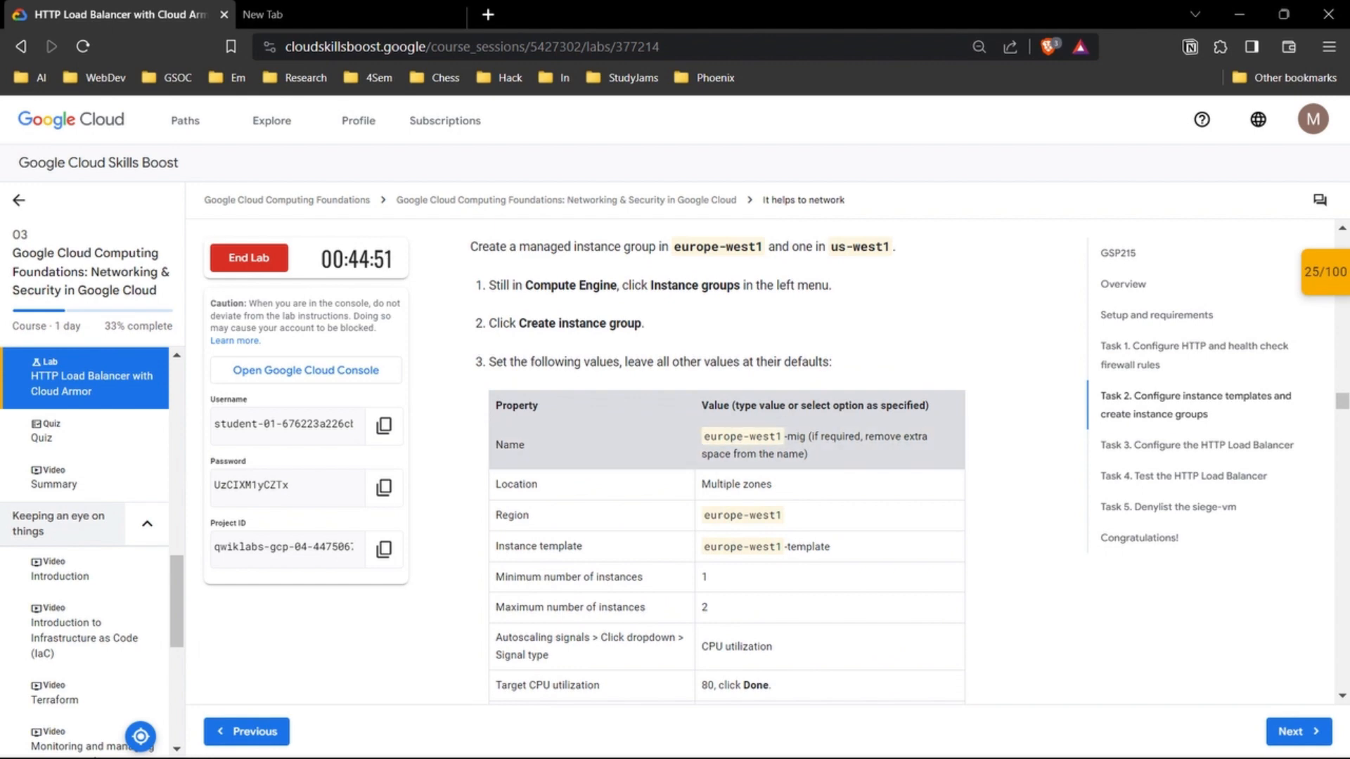
scroll(725, 422, "down", 2)
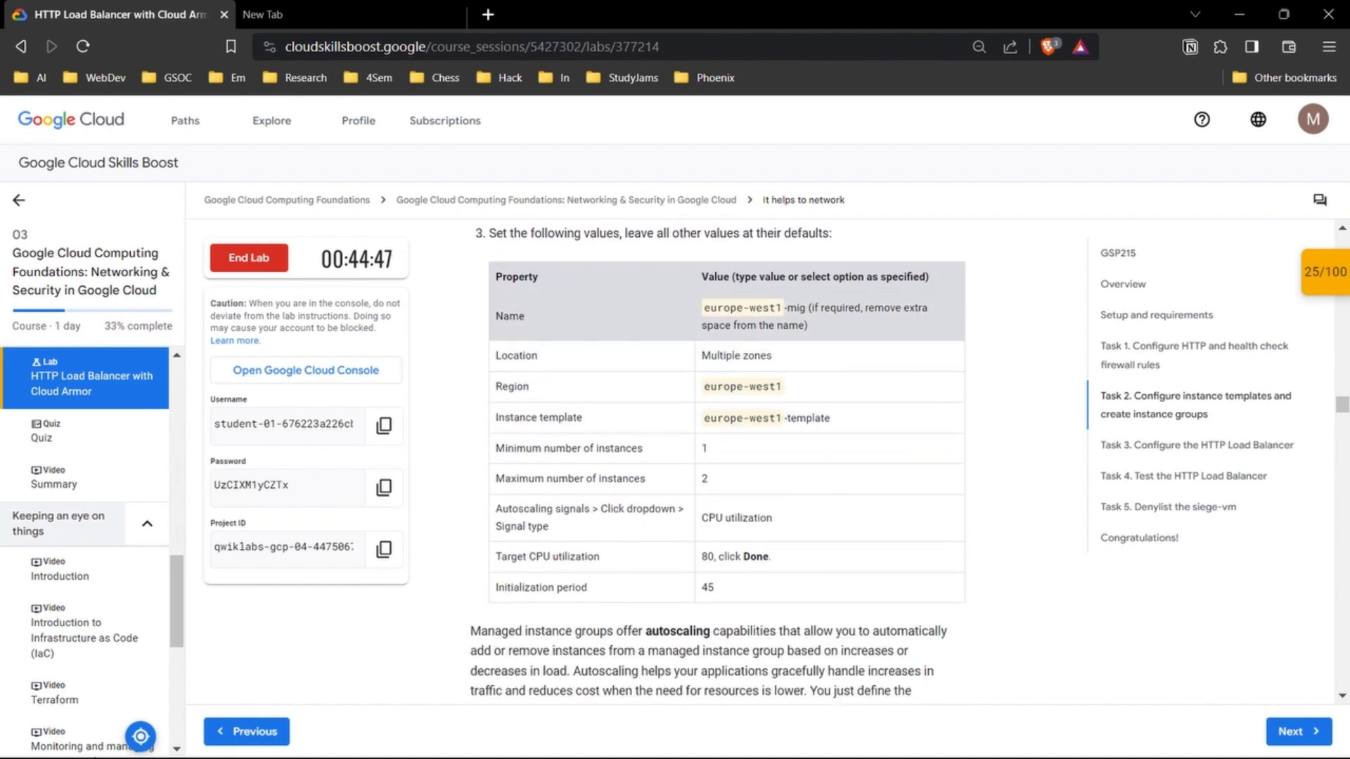
left_click_drag(806, 308, 703, 308)
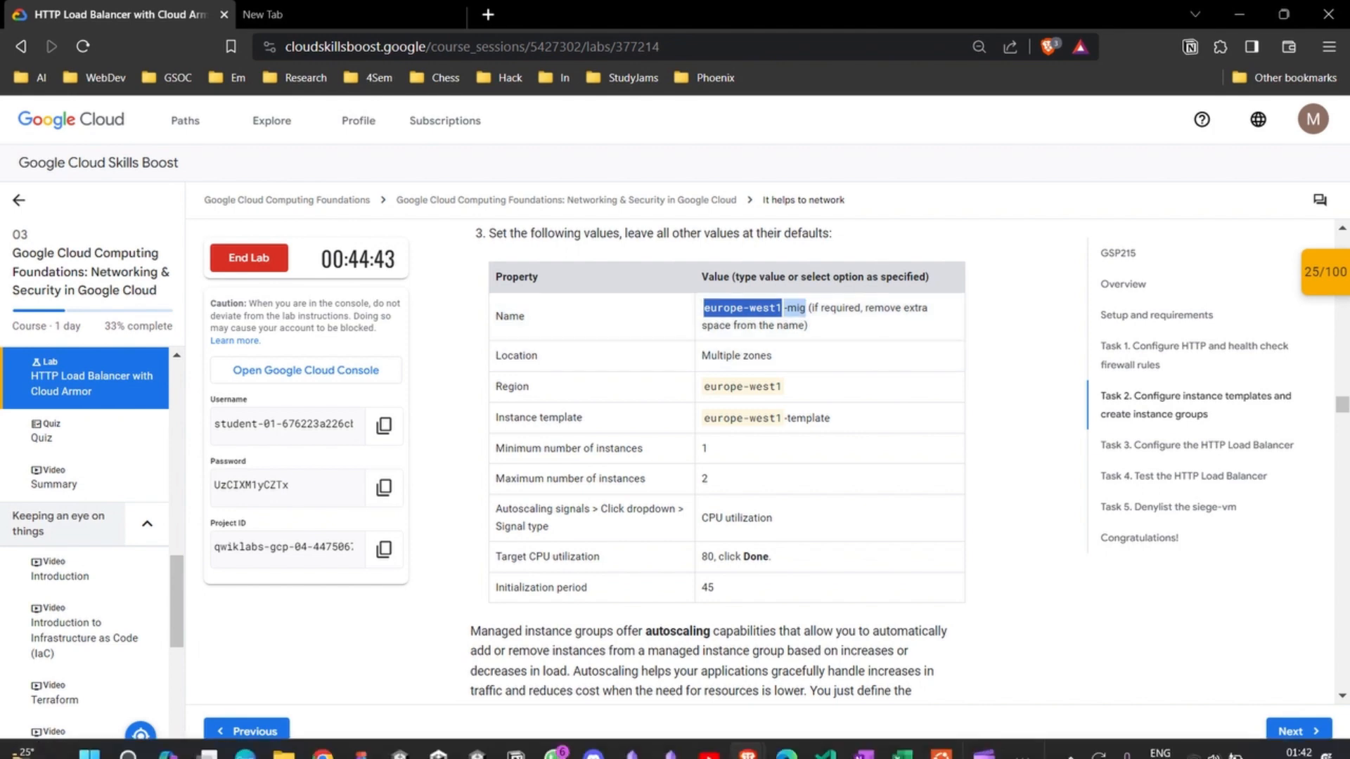
mouse_move(747, 738)
left_click(844, 668)
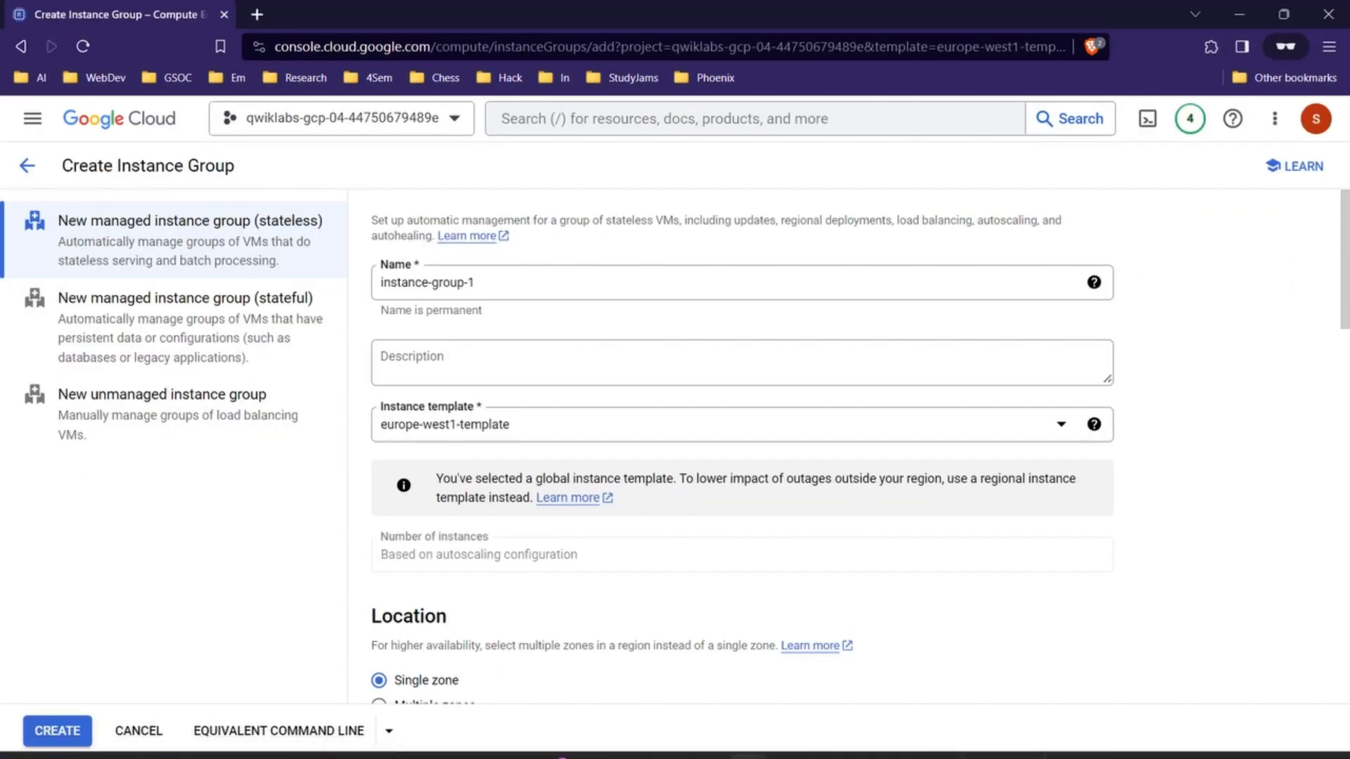
triple_click(428, 282)
type("europe-west1-mig")
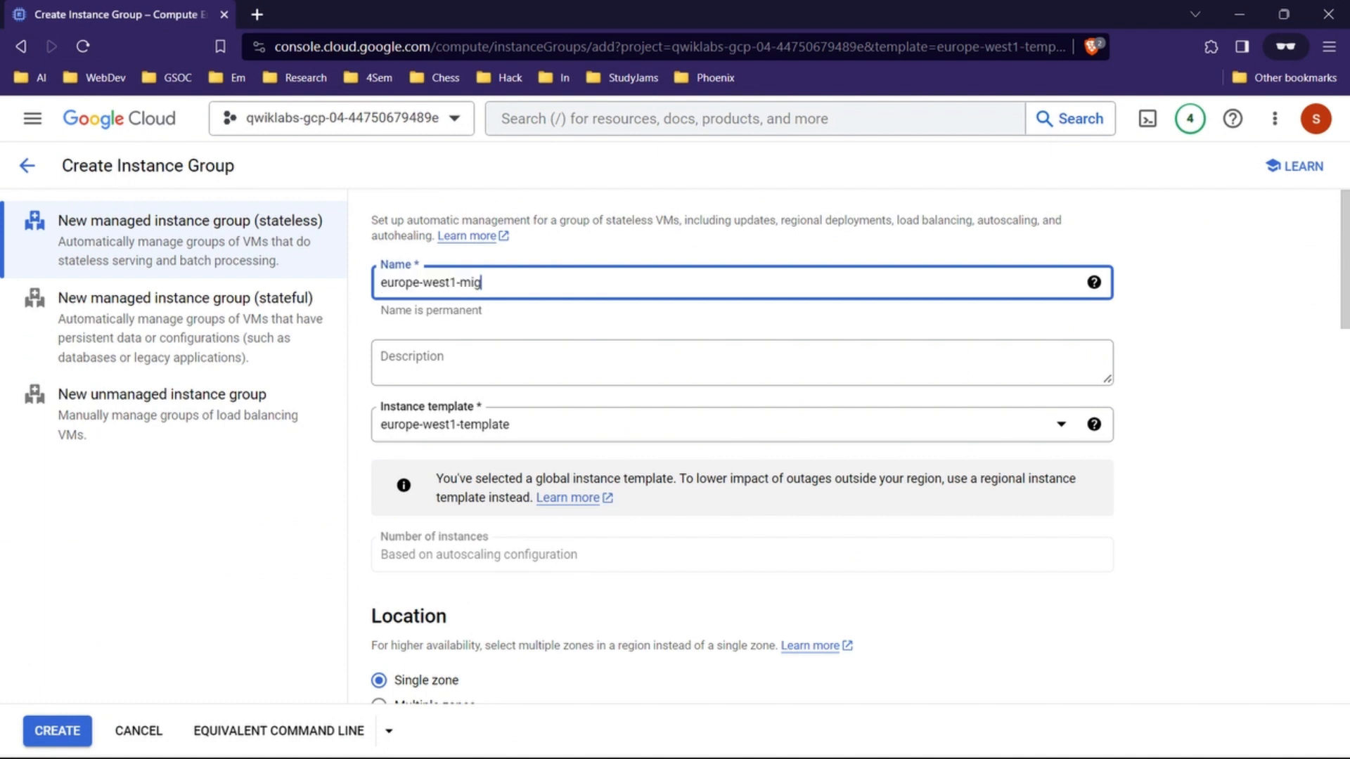
Step: Set the instance group's location to multiple zones
scroll(742, 448, "down", 1)
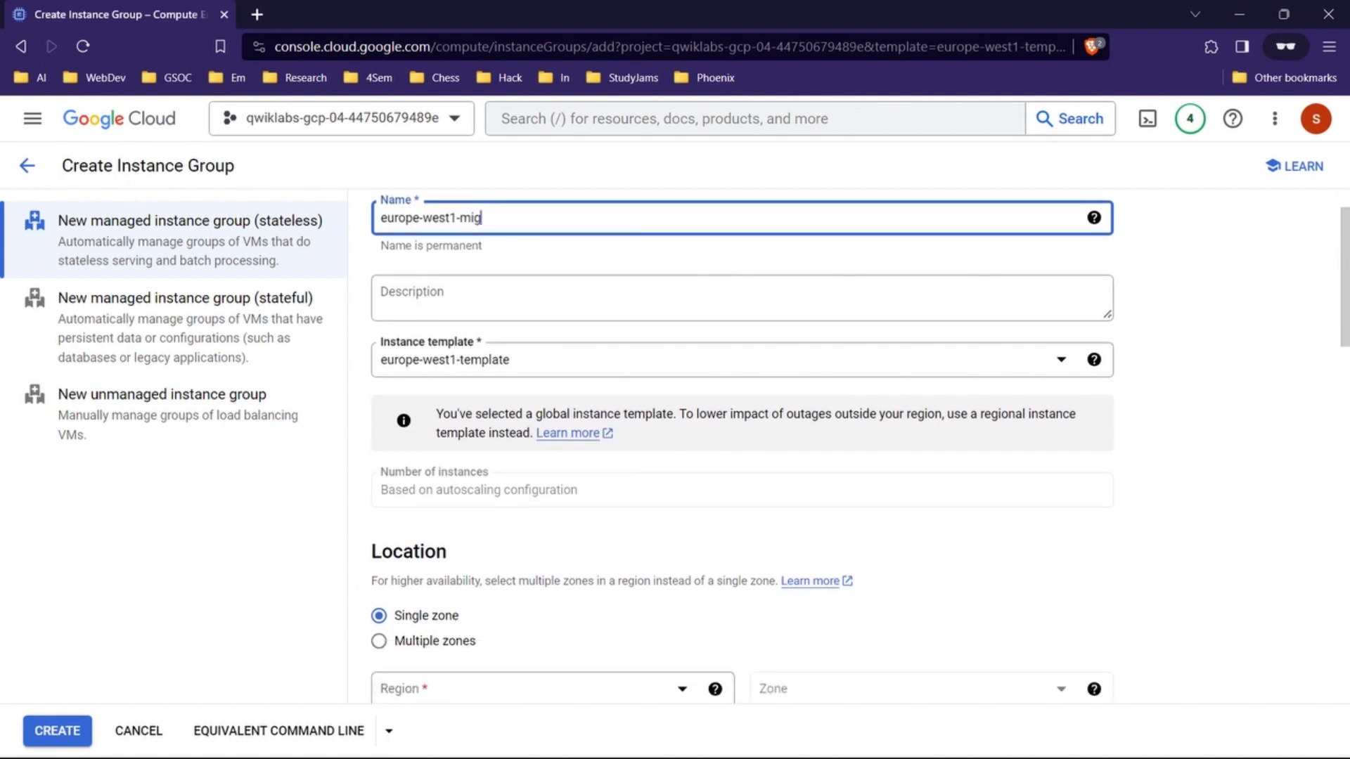
scroll(493, 492, "down", 3)
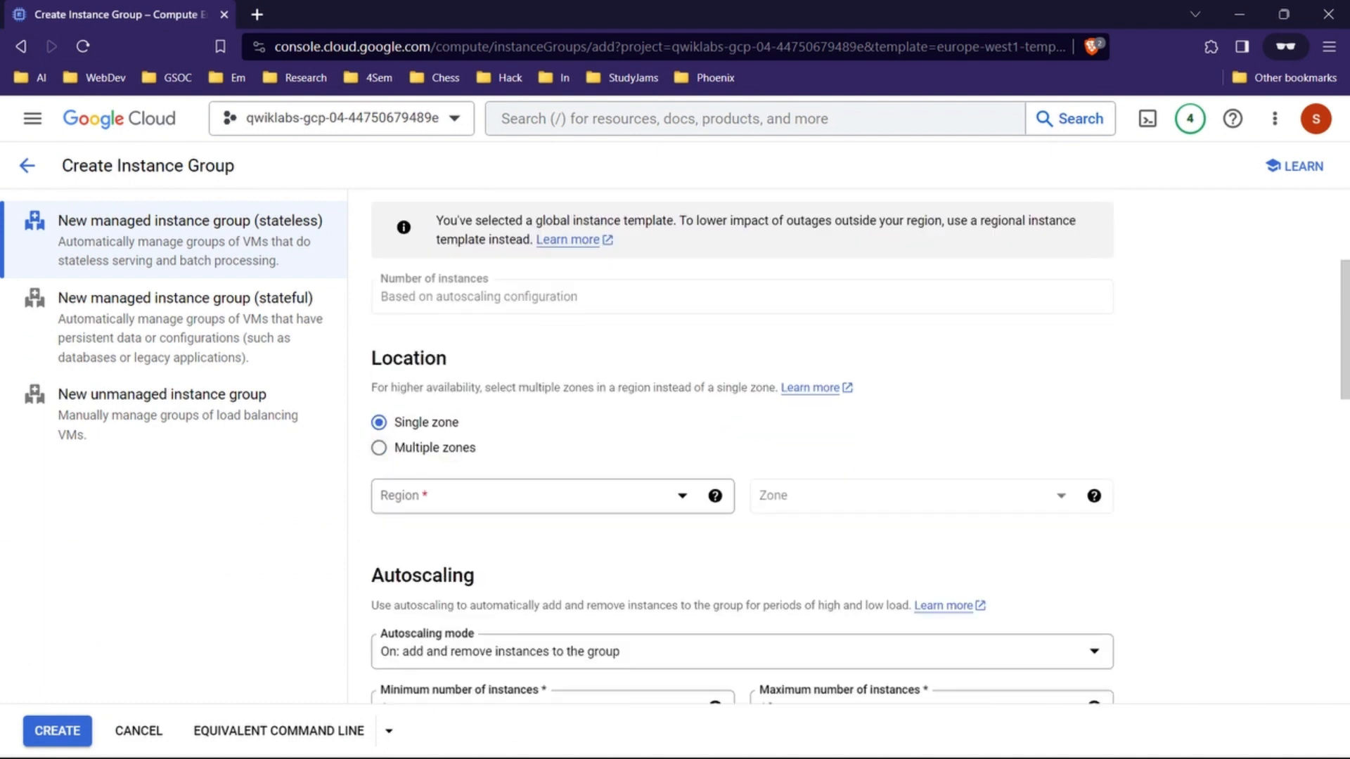
left_click(378, 448)
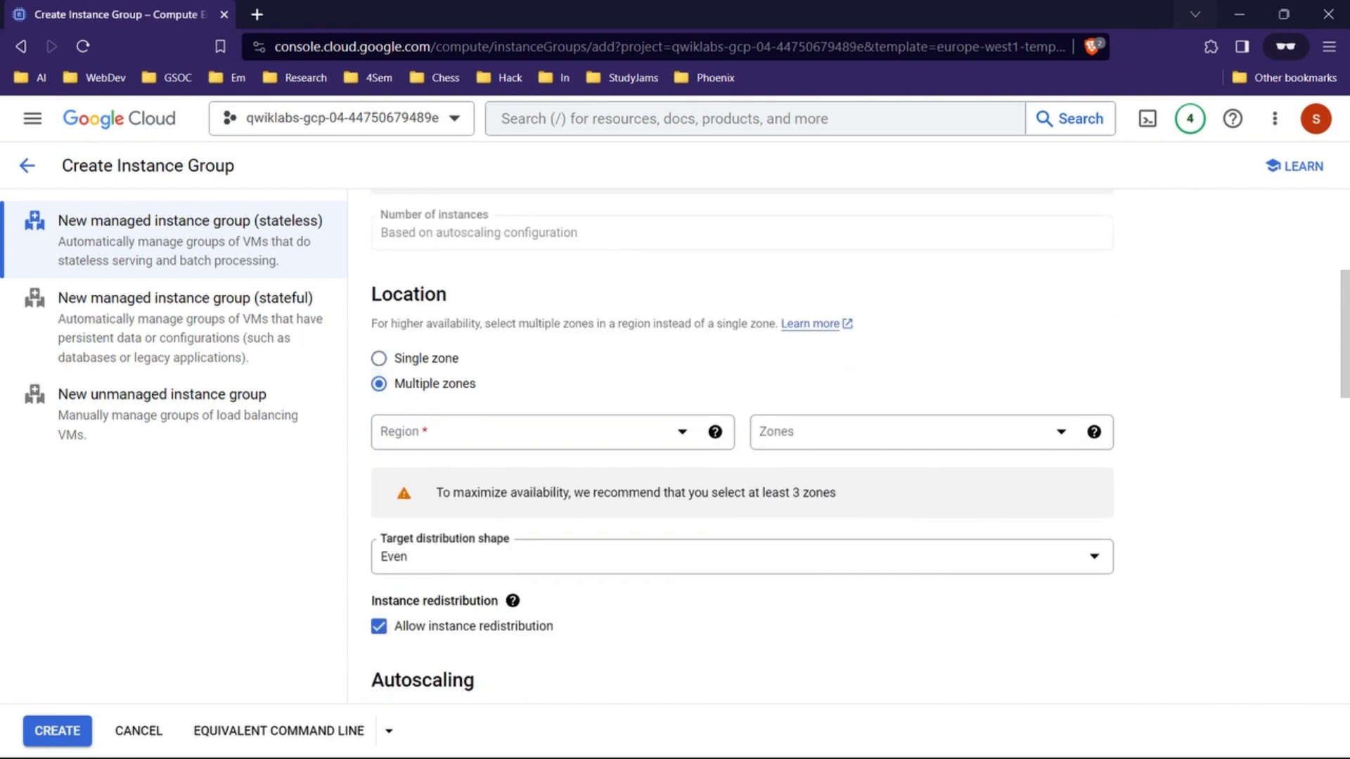
Step: Check the region in the lab's property table and set the instance group's region to europe-west1 (Belgium)
left_click(1239, 14)
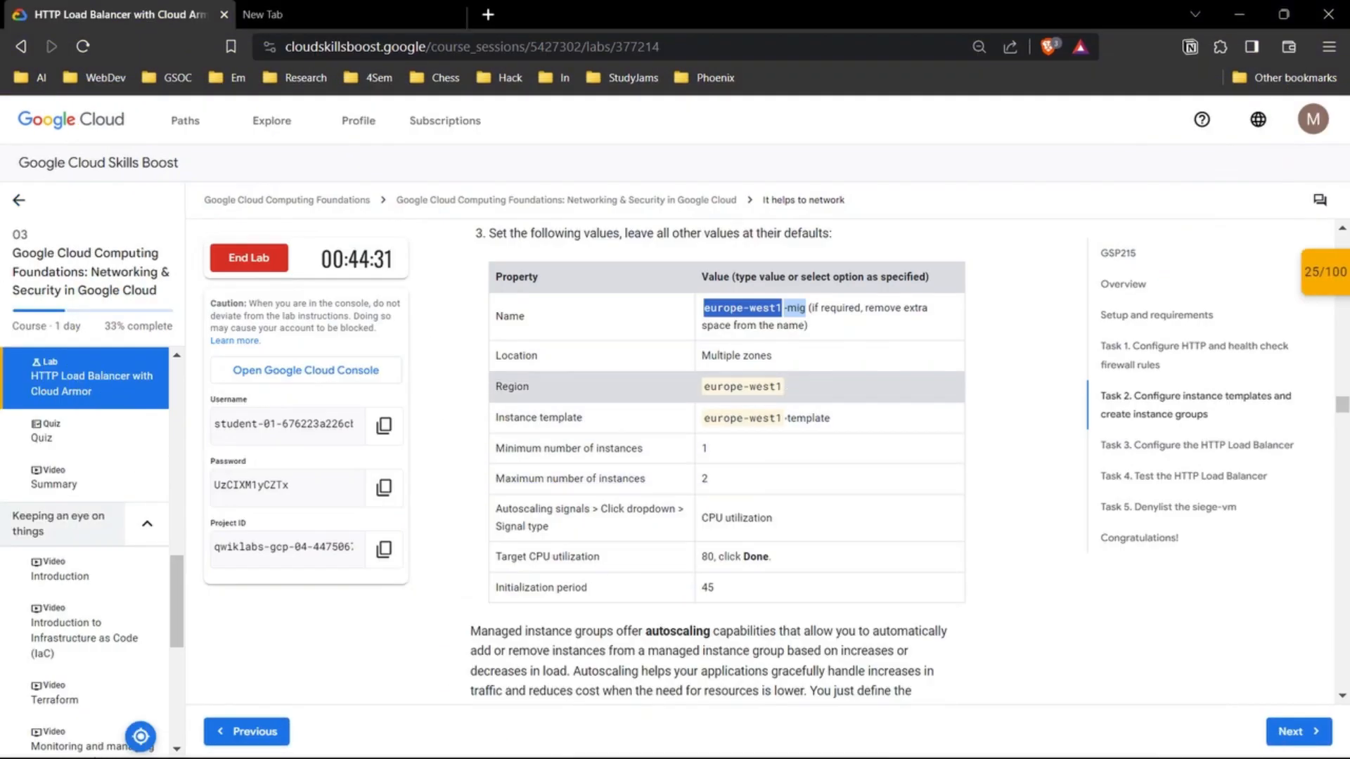
scroll(724, 394, "down", 1)
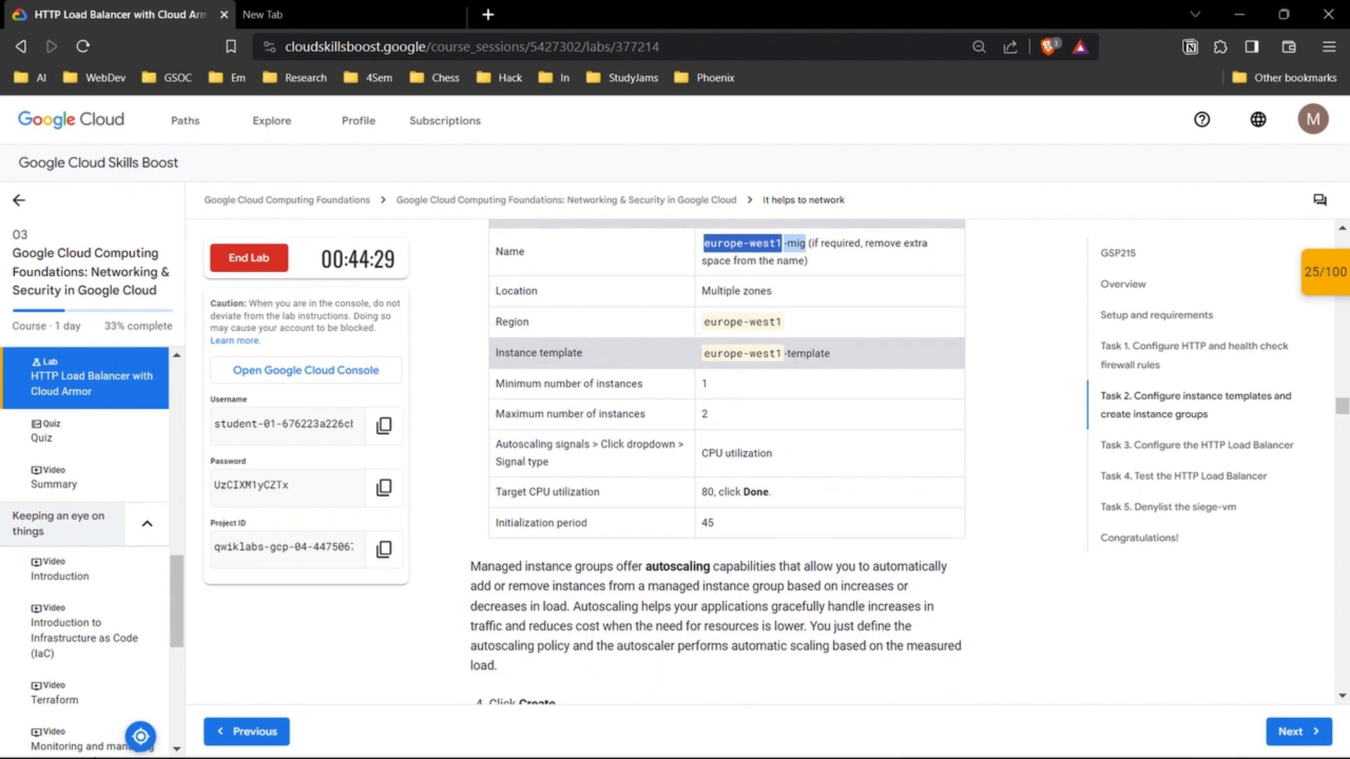
mouse_move(782, 754)
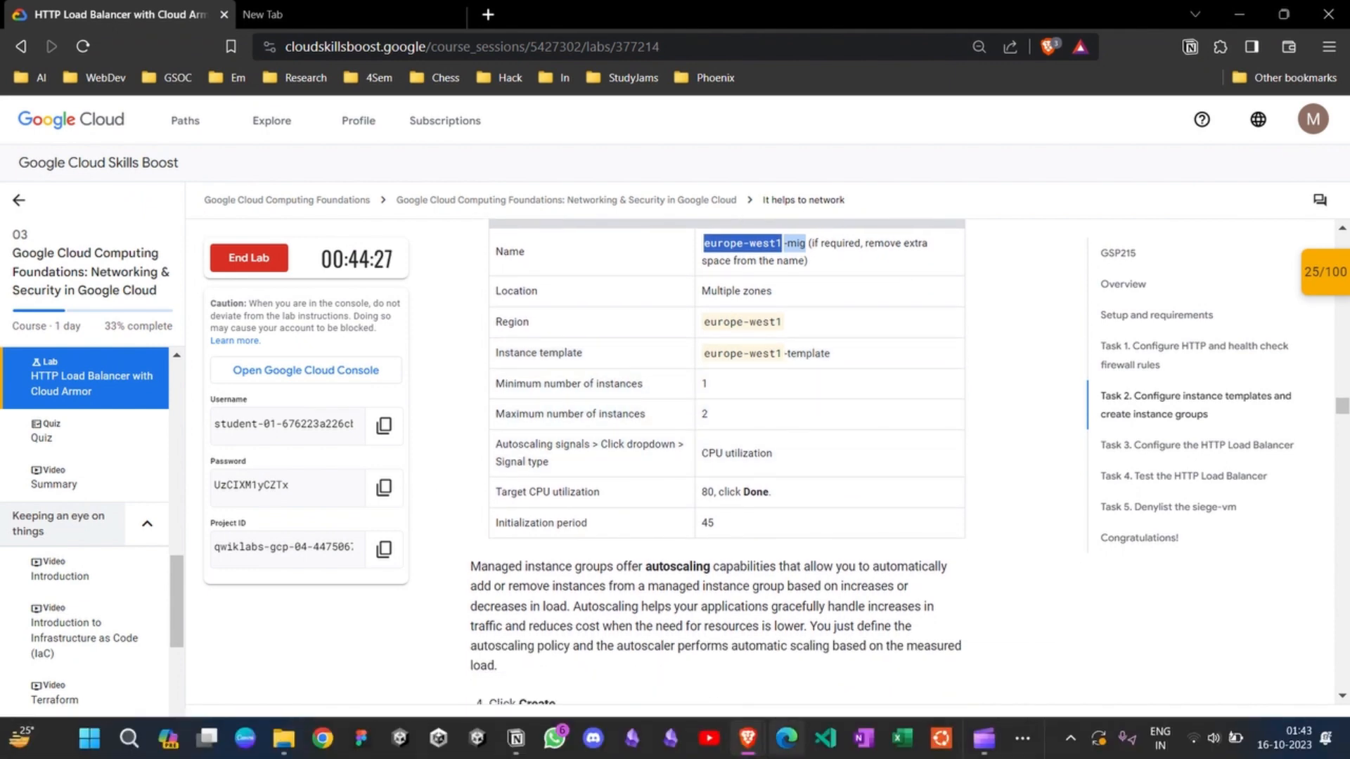
mouse_move(748, 738)
left_click(836, 647)
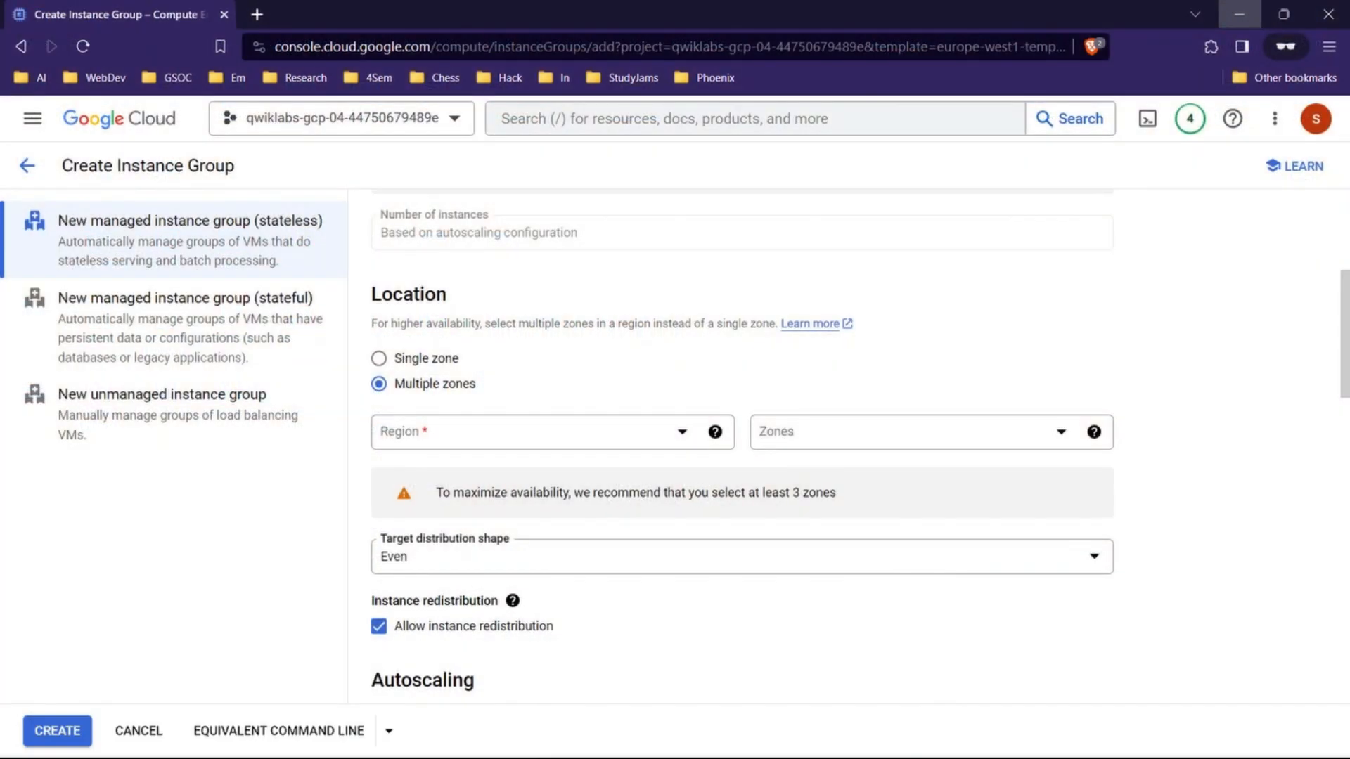
left_click(534, 432)
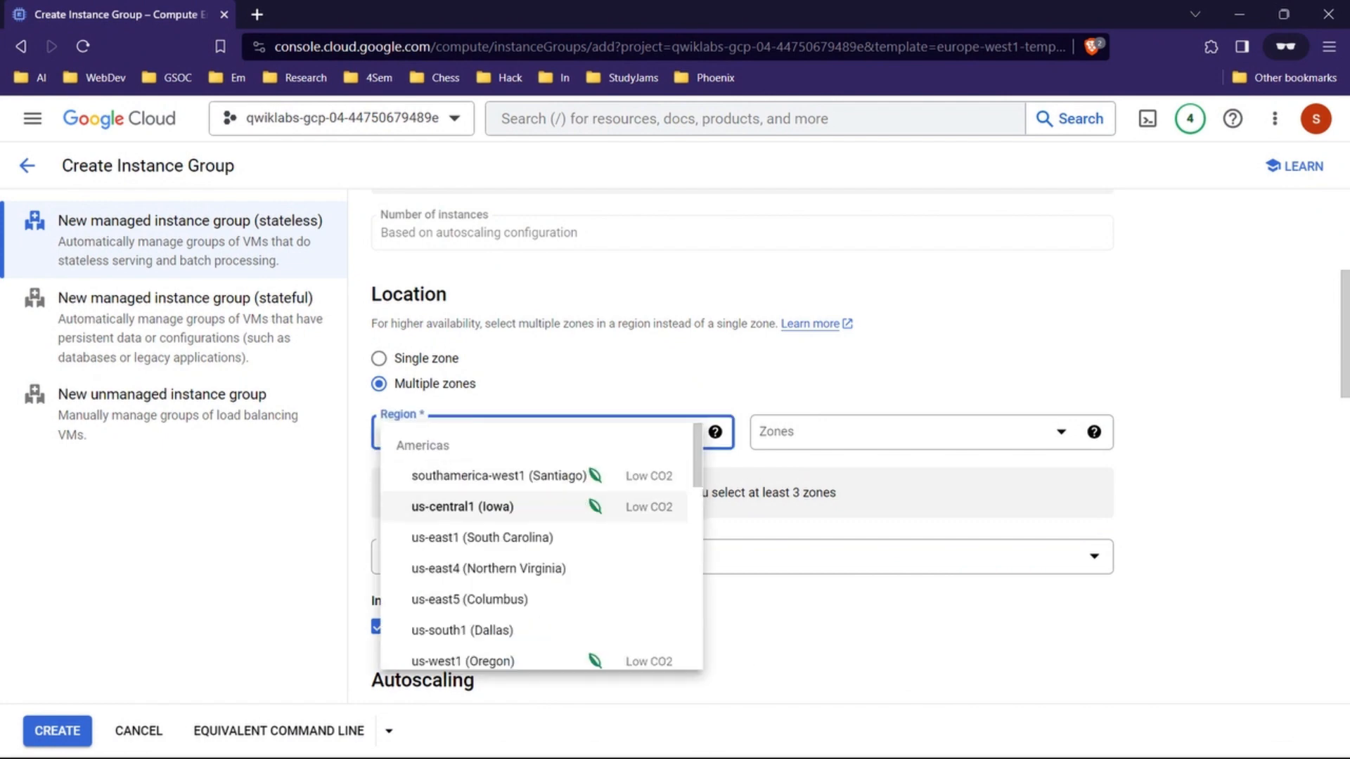
key("e")
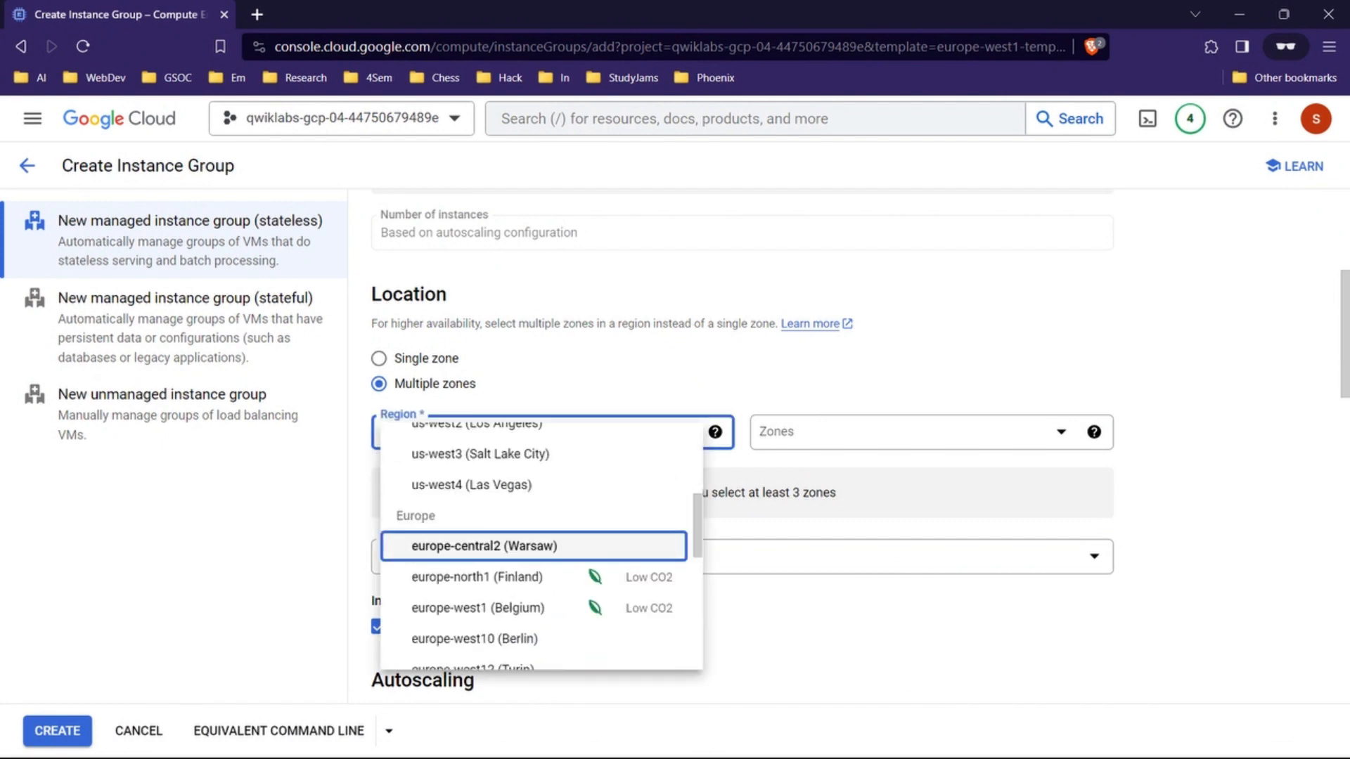
left_click(478, 608)
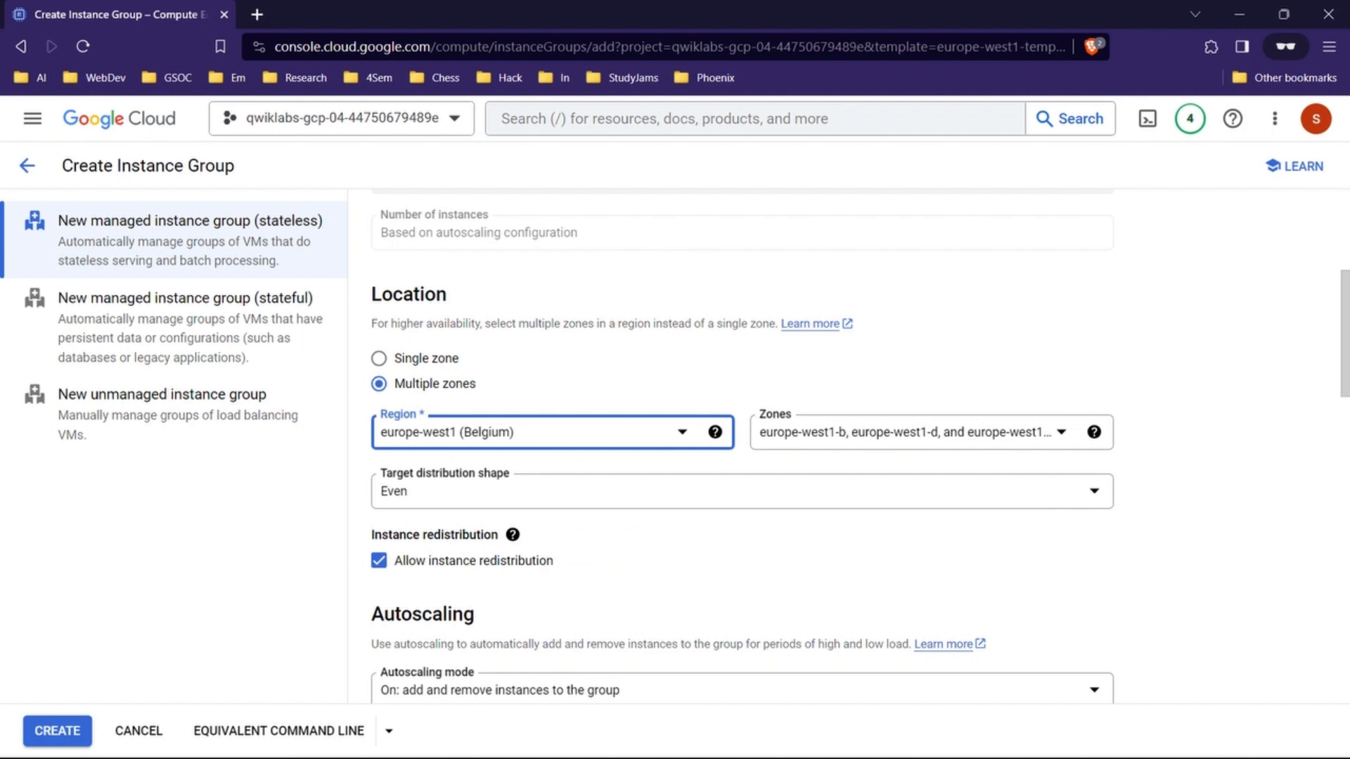
Step: Set the minimum number of instances to 2 and return to the lab instructions to recheck the autoscaling values
scroll(859, 447, "down", 1)
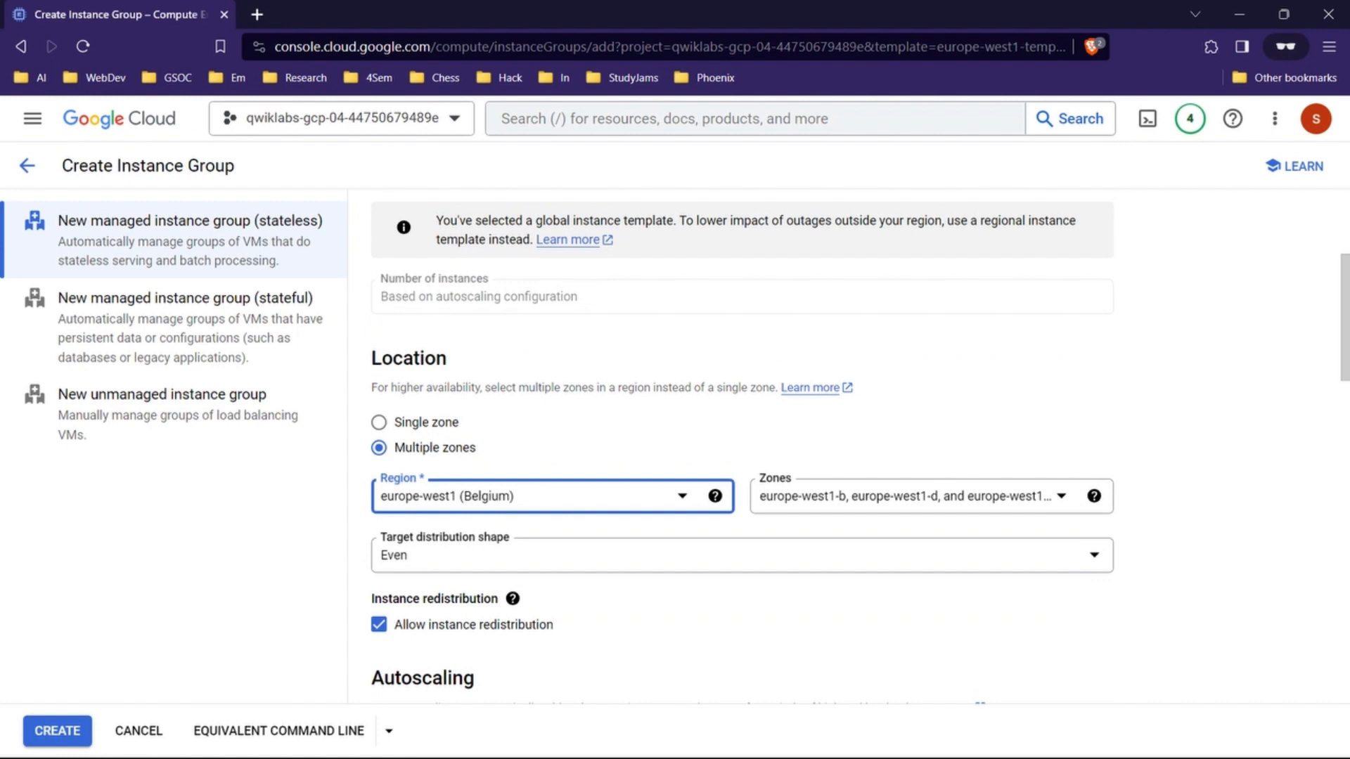
scroll(859, 443, "down", 4)
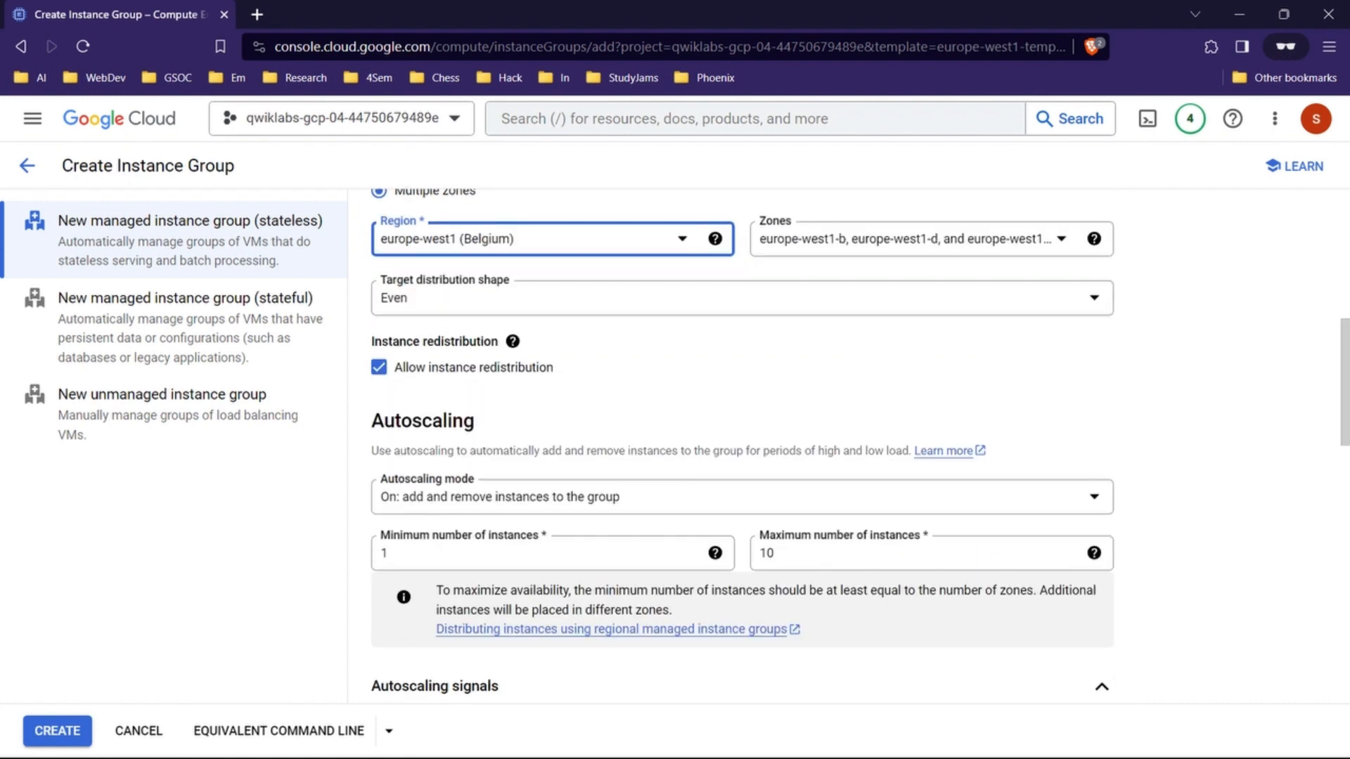
left_click(542, 554)
key("BackSpace")
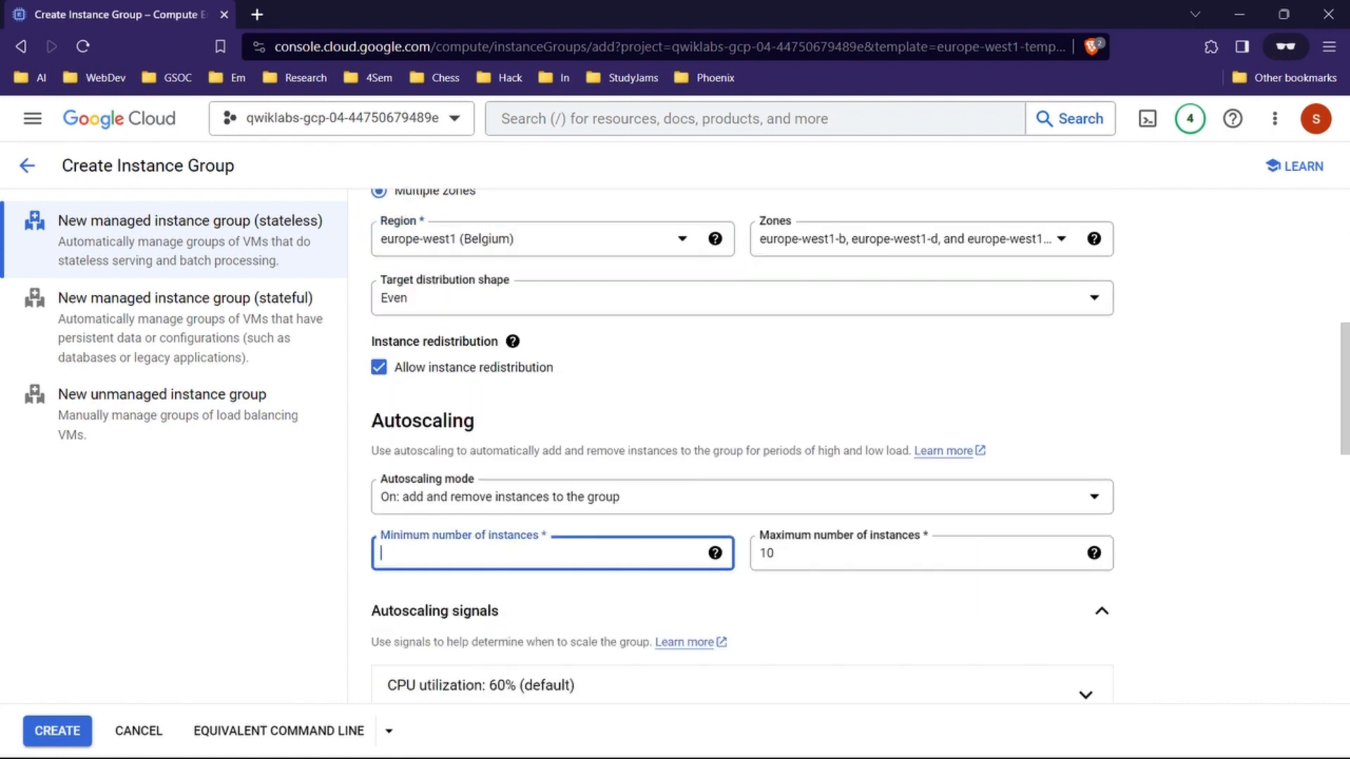
type("2")
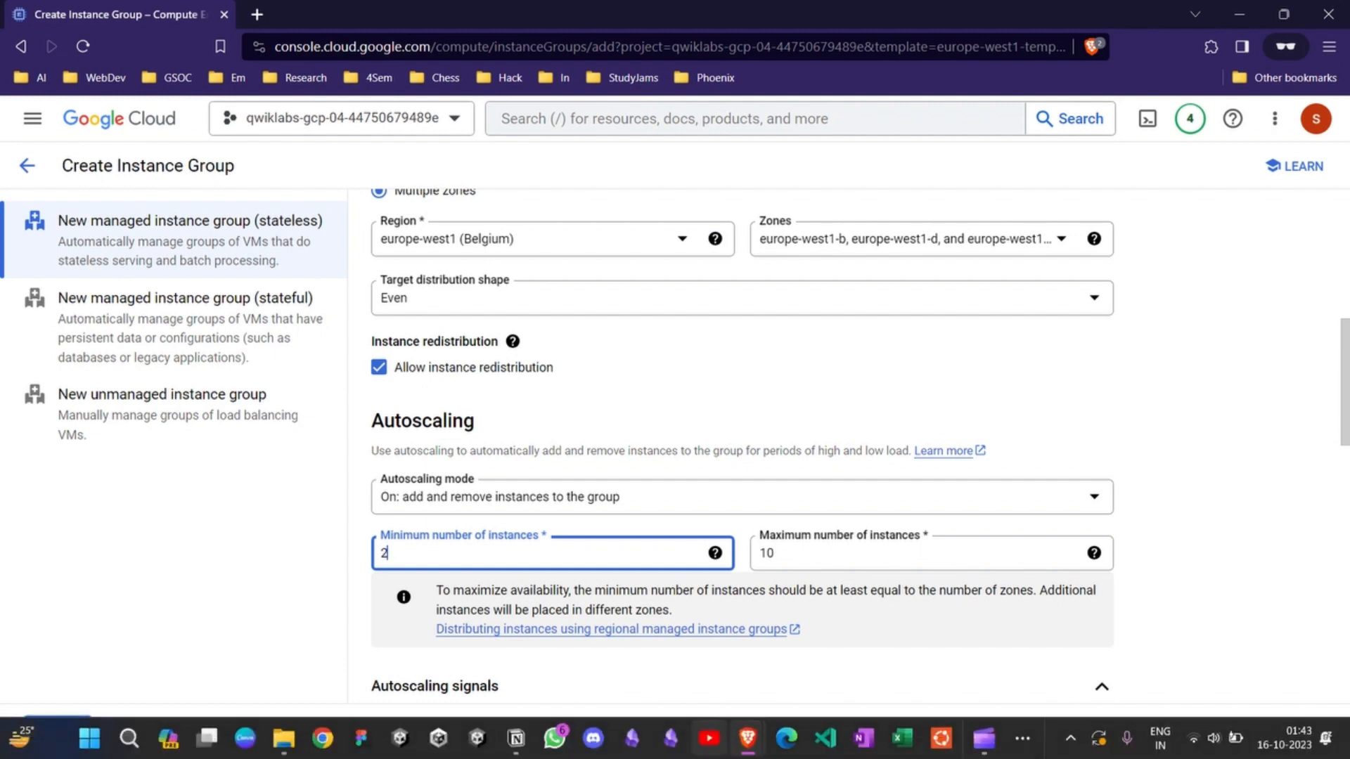
mouse_move(748, 739)
left_click(650, 647)
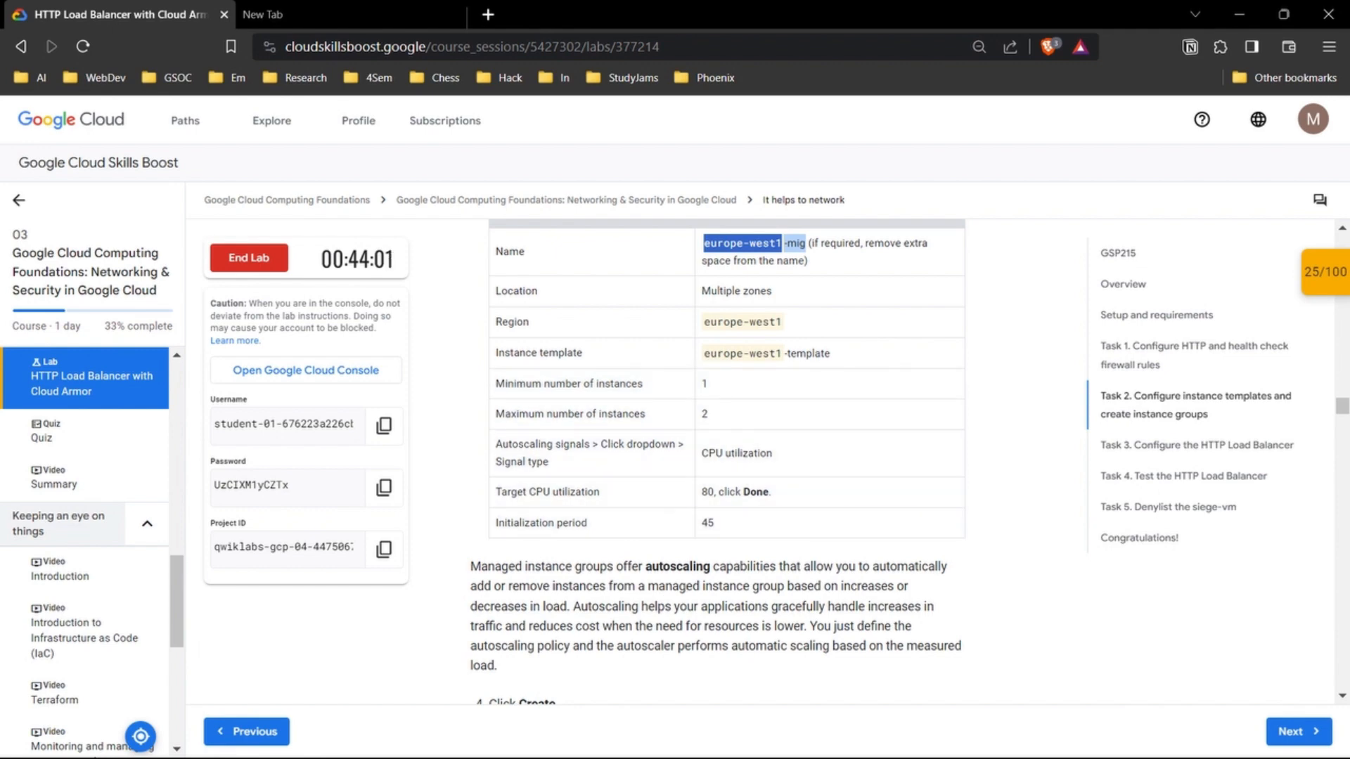
Step: Return to the Create Instance Group form and set the minimum number of instances to 1 and the maximum to 2
mouse_move(748, 738)
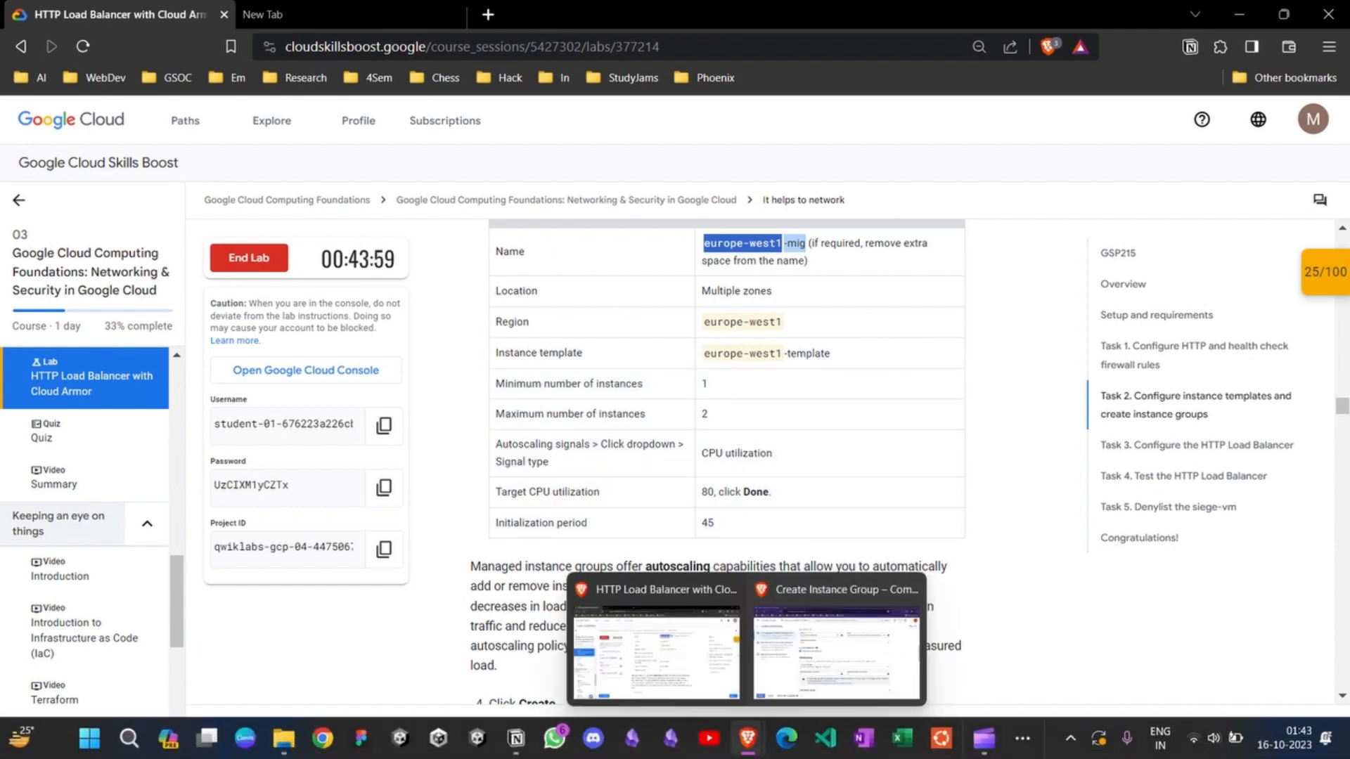
left_click(840, 664)
key("BackSpace")
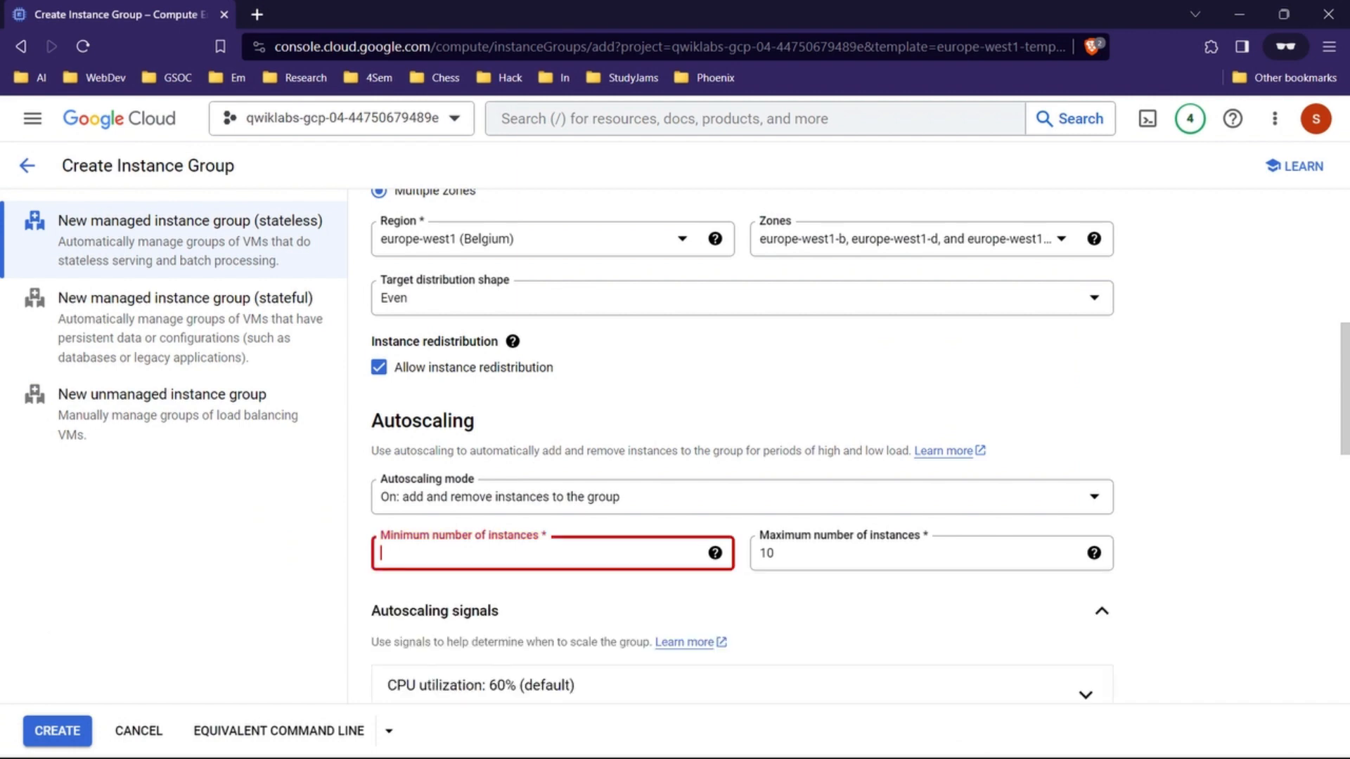
type("41")
key("BackSpace")
key("BackSpace")
type("1")
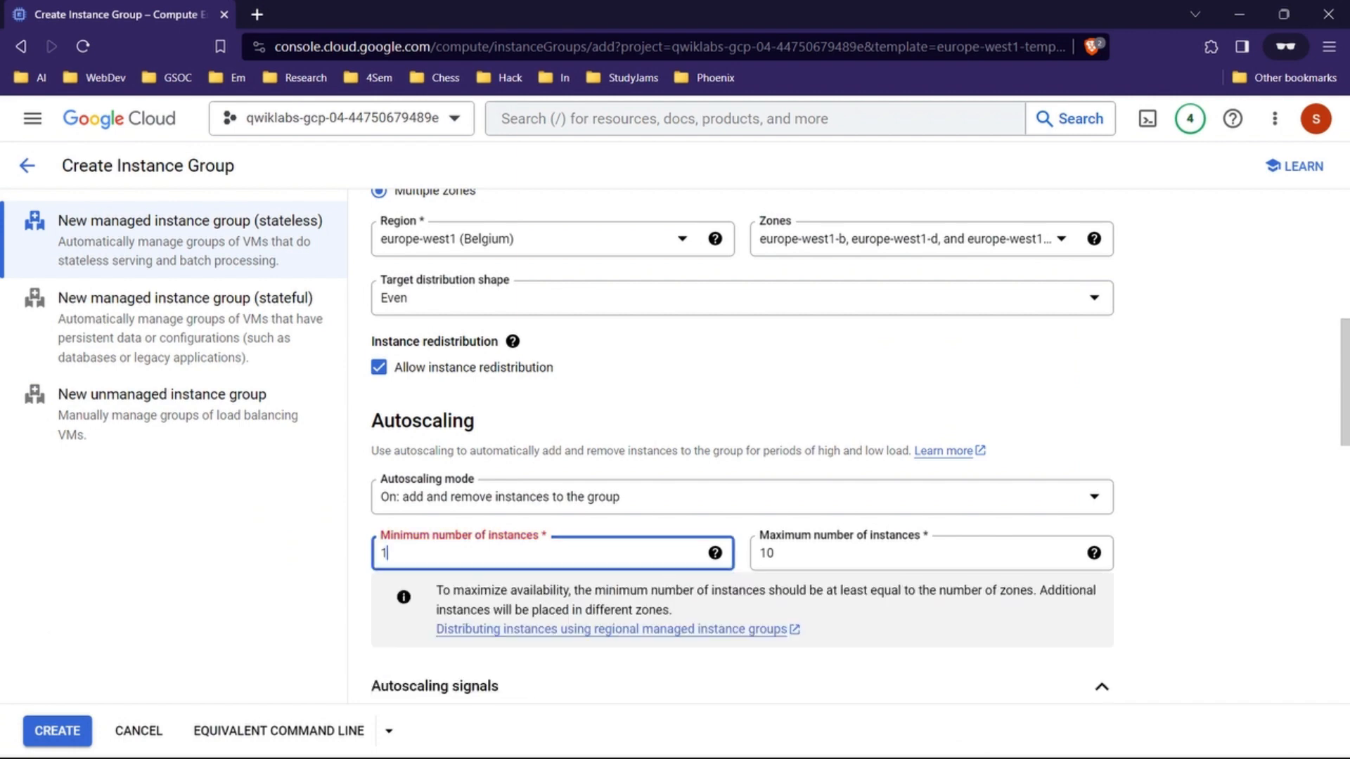
left_click(774, 554)
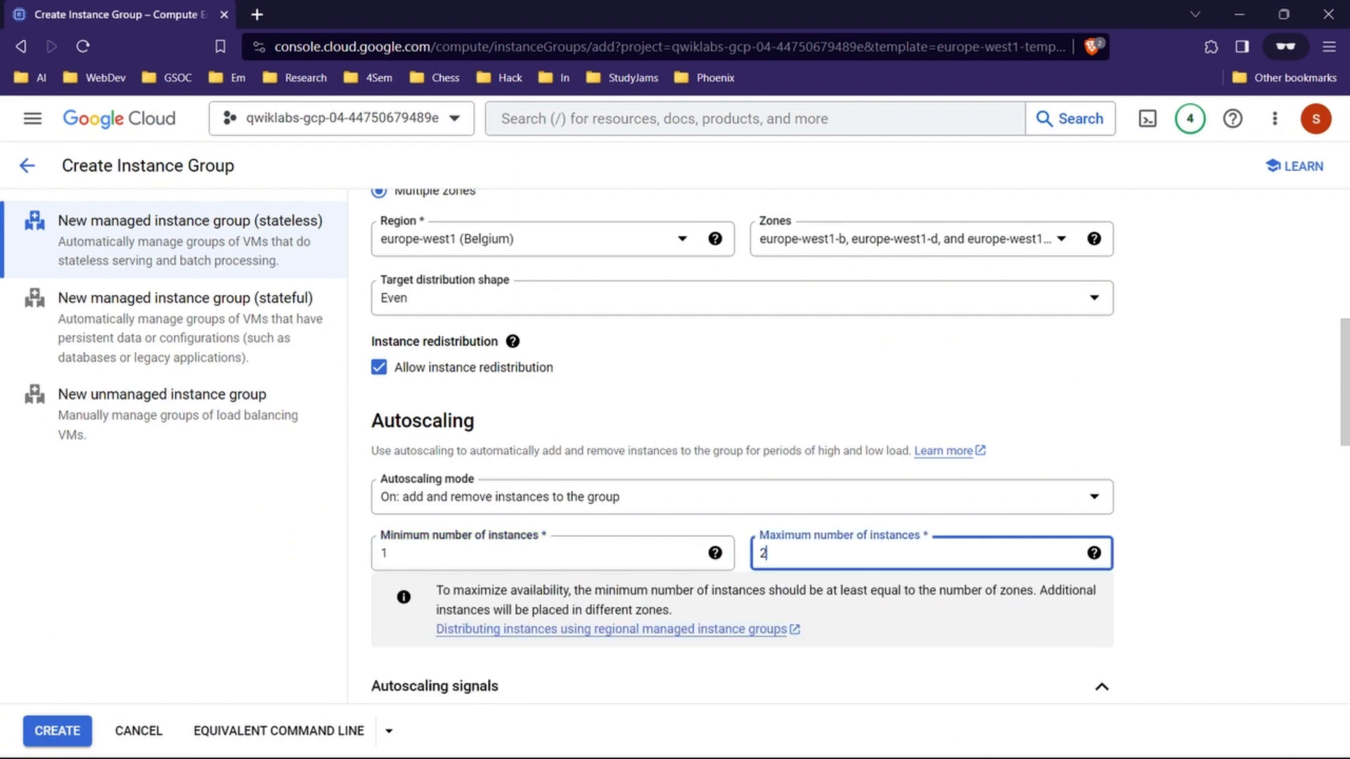
Step: Open the CPU utilization autoscaling signal and set its target CPU utilization to 40%
scroll(742, 451, "down", 5)
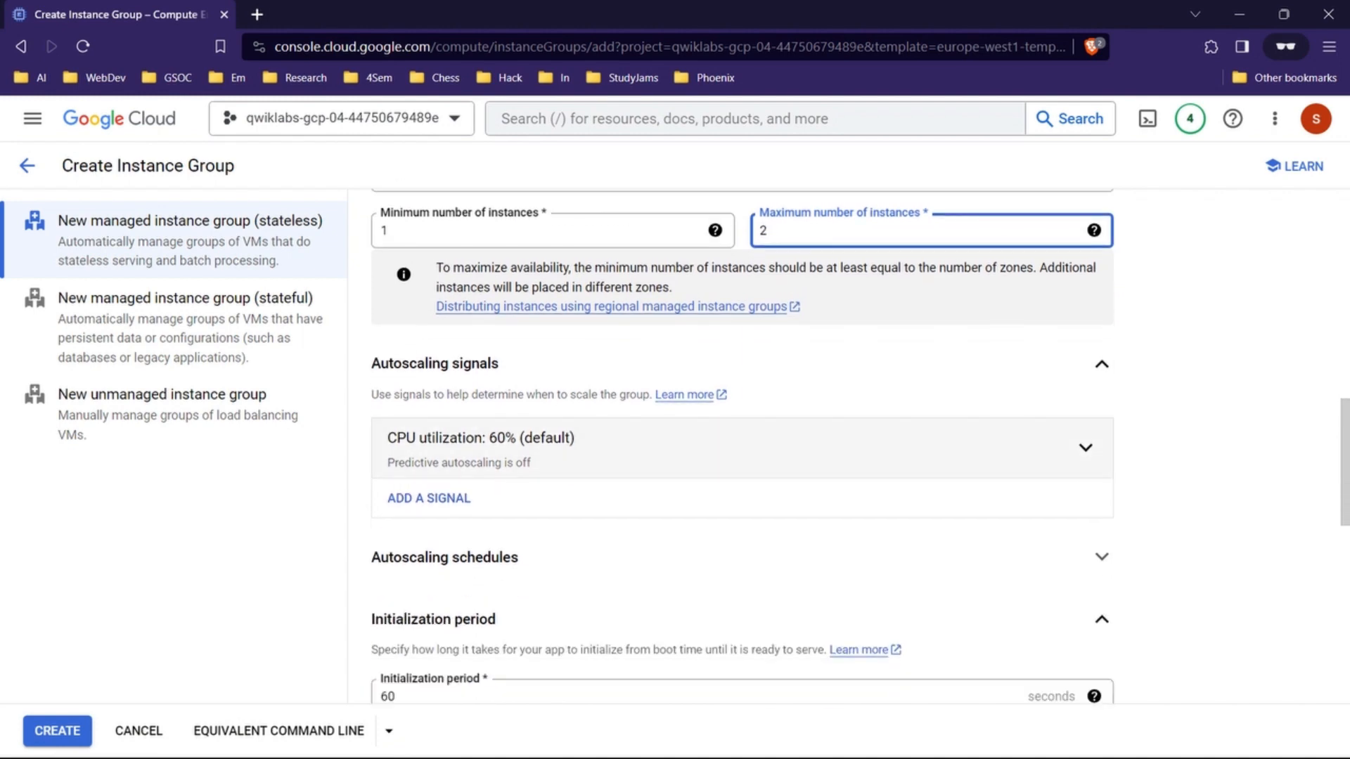
left_click(742, 448)
scroll(742, 448, "down", 2)
double_click(404, 442)
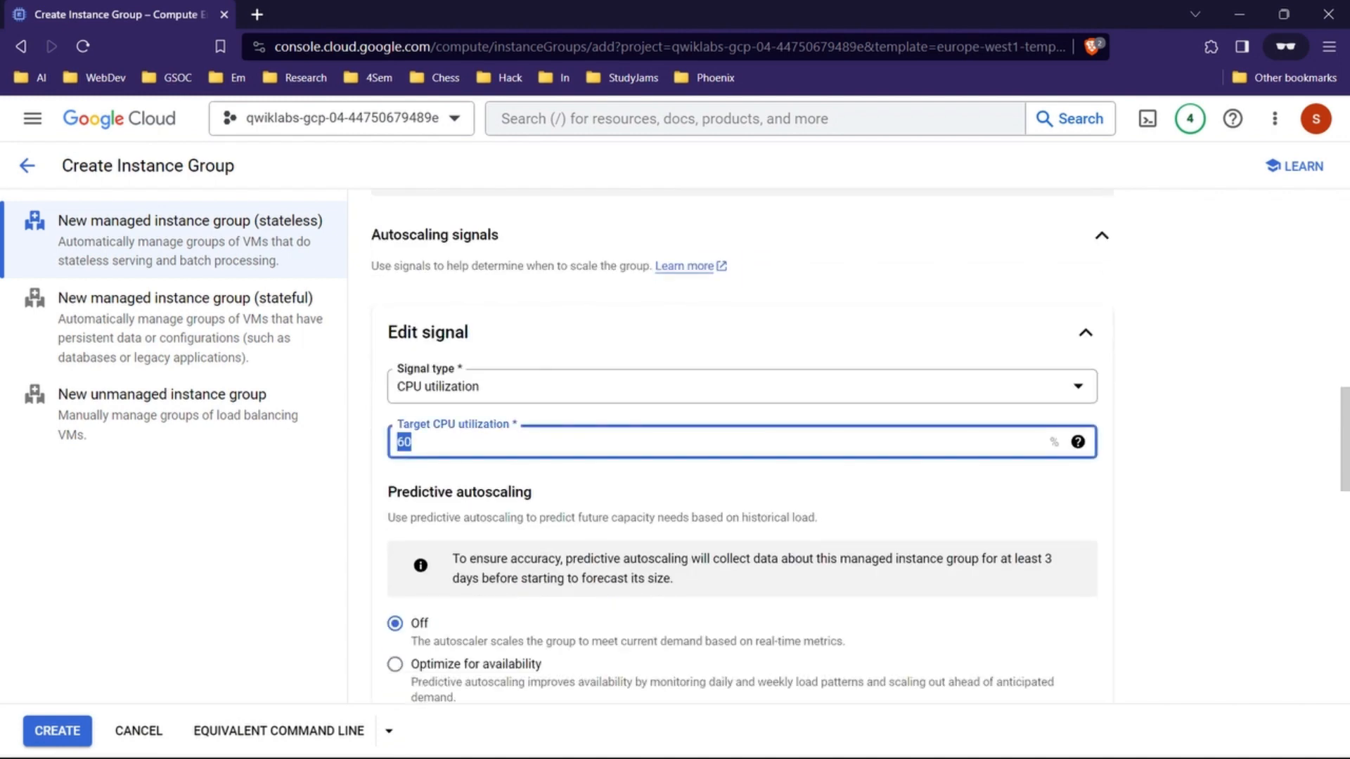
type("40")
scroll(742, 450, "down", 2)
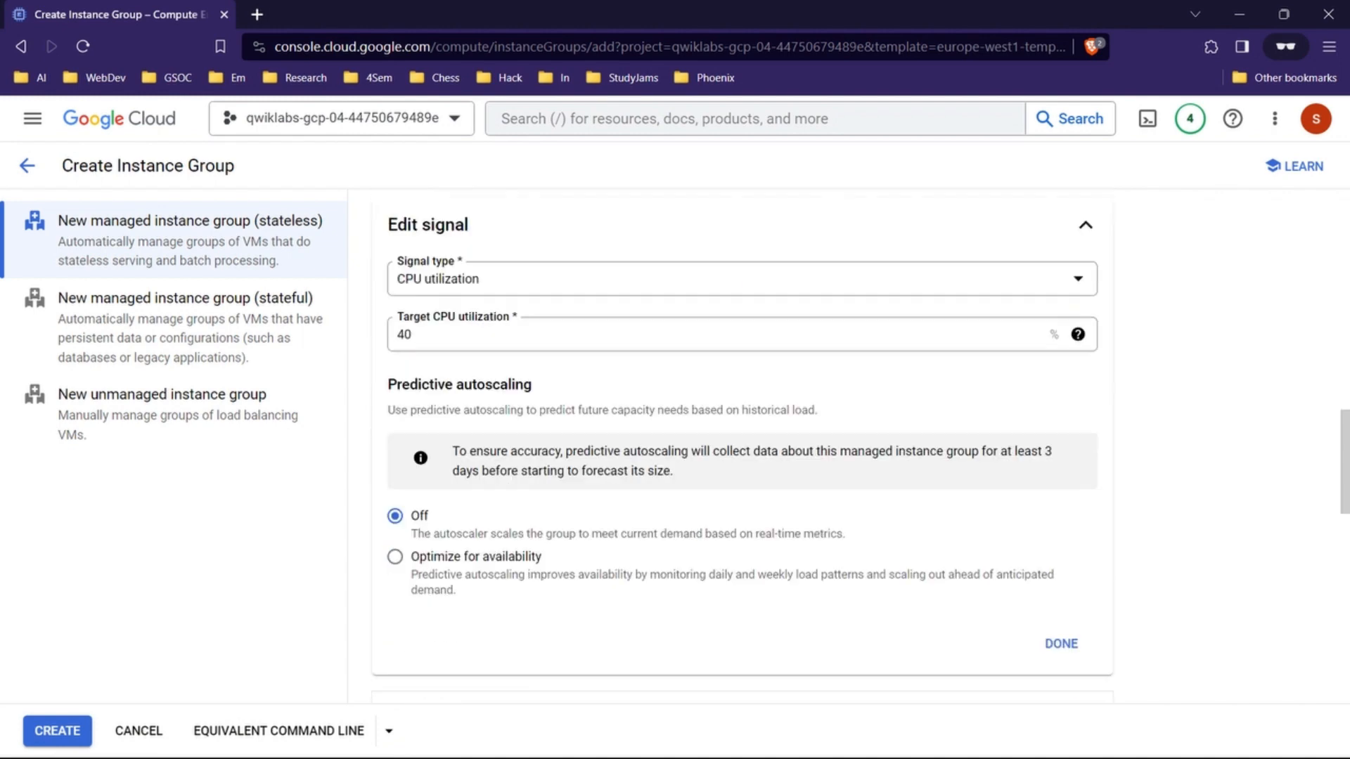
Step: Recheck the target in the lab's property table and set the signal's target CPU utilization to 80%
mouse_move(748, 739)
left_click(654, 650)
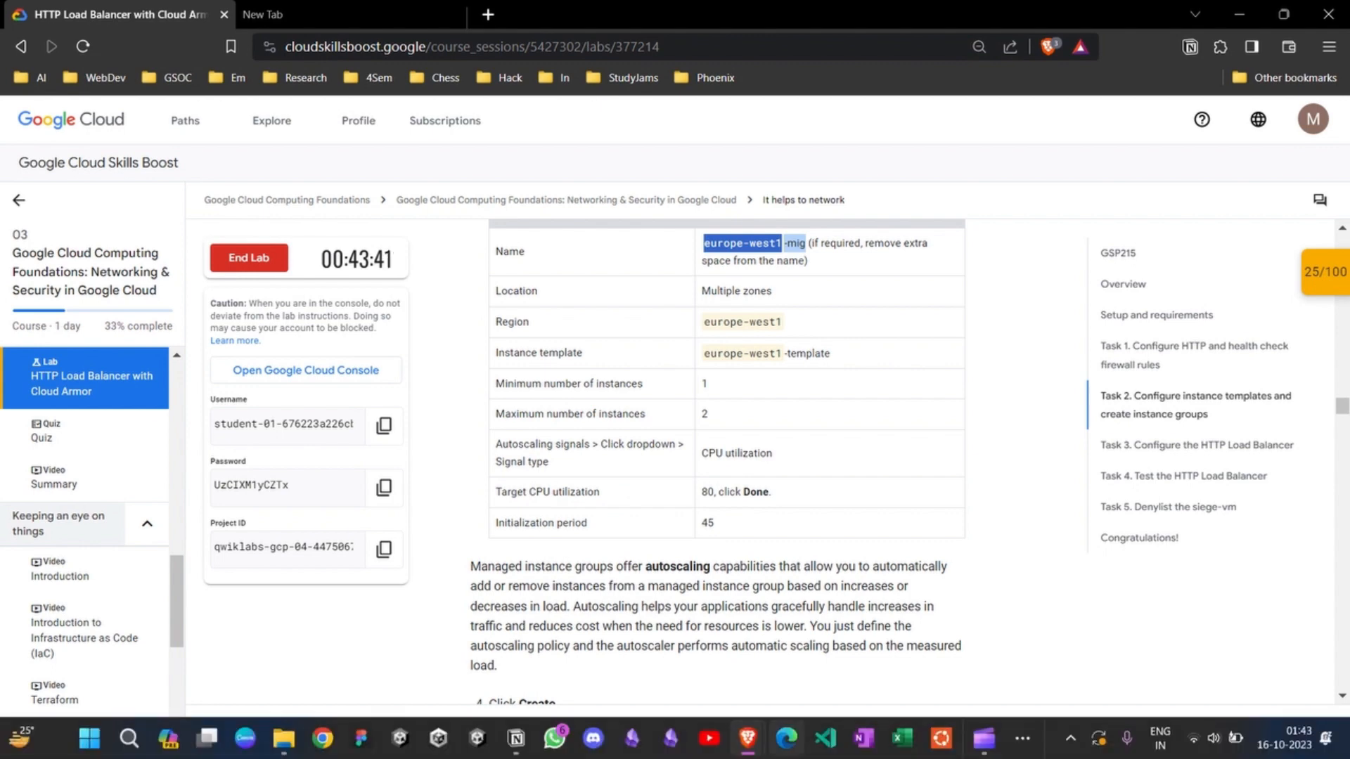
left_click(747, 739)
left_click(837, 651)
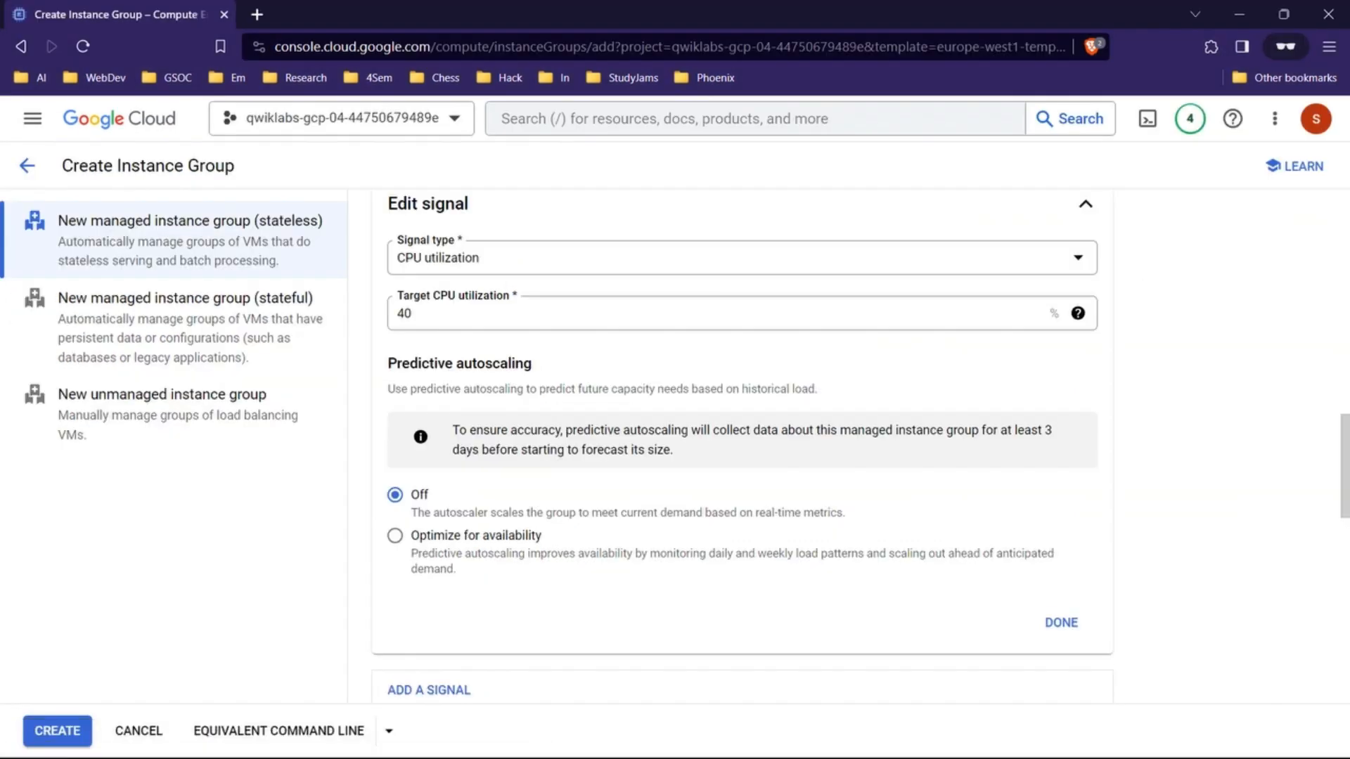
double_click(404, 313)
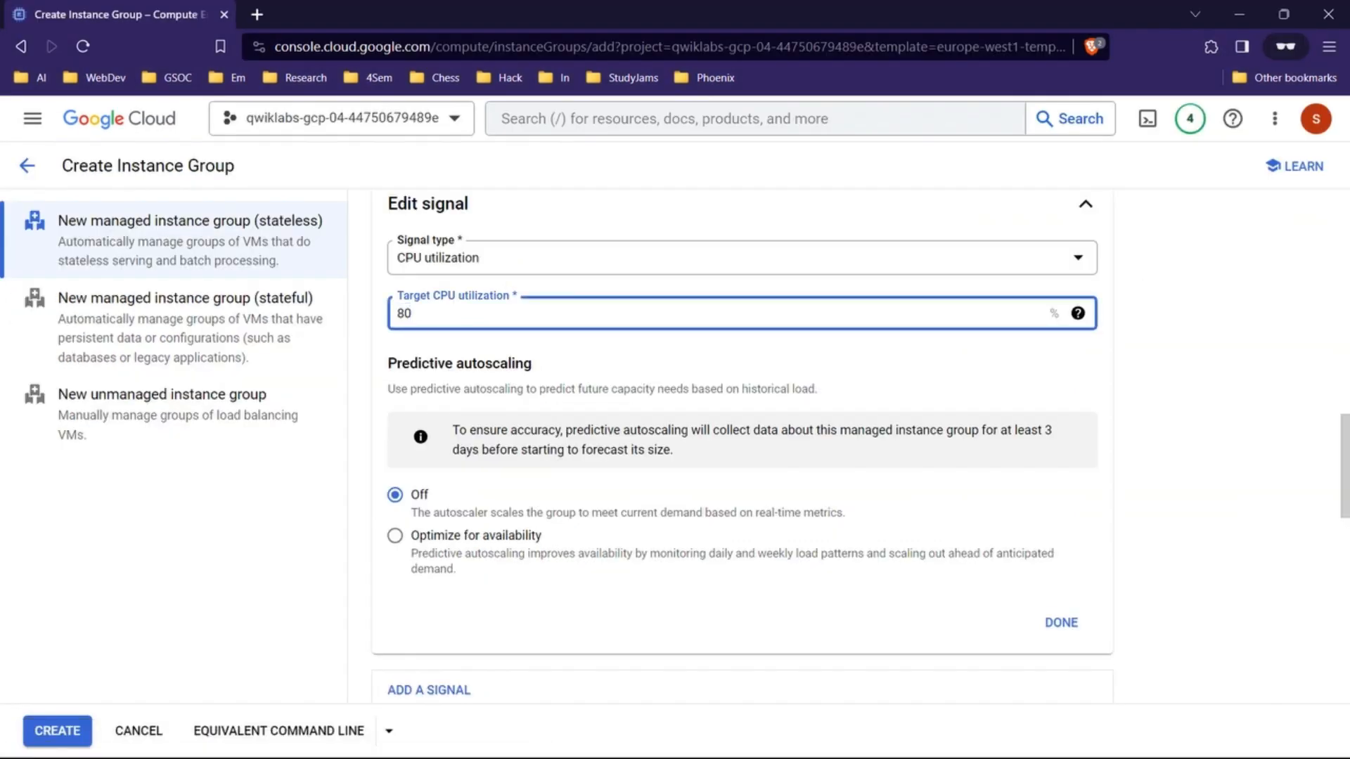
scroll(742, 446, "down", 2)
scroll(742, 445, "up", 3)
key("Tab")
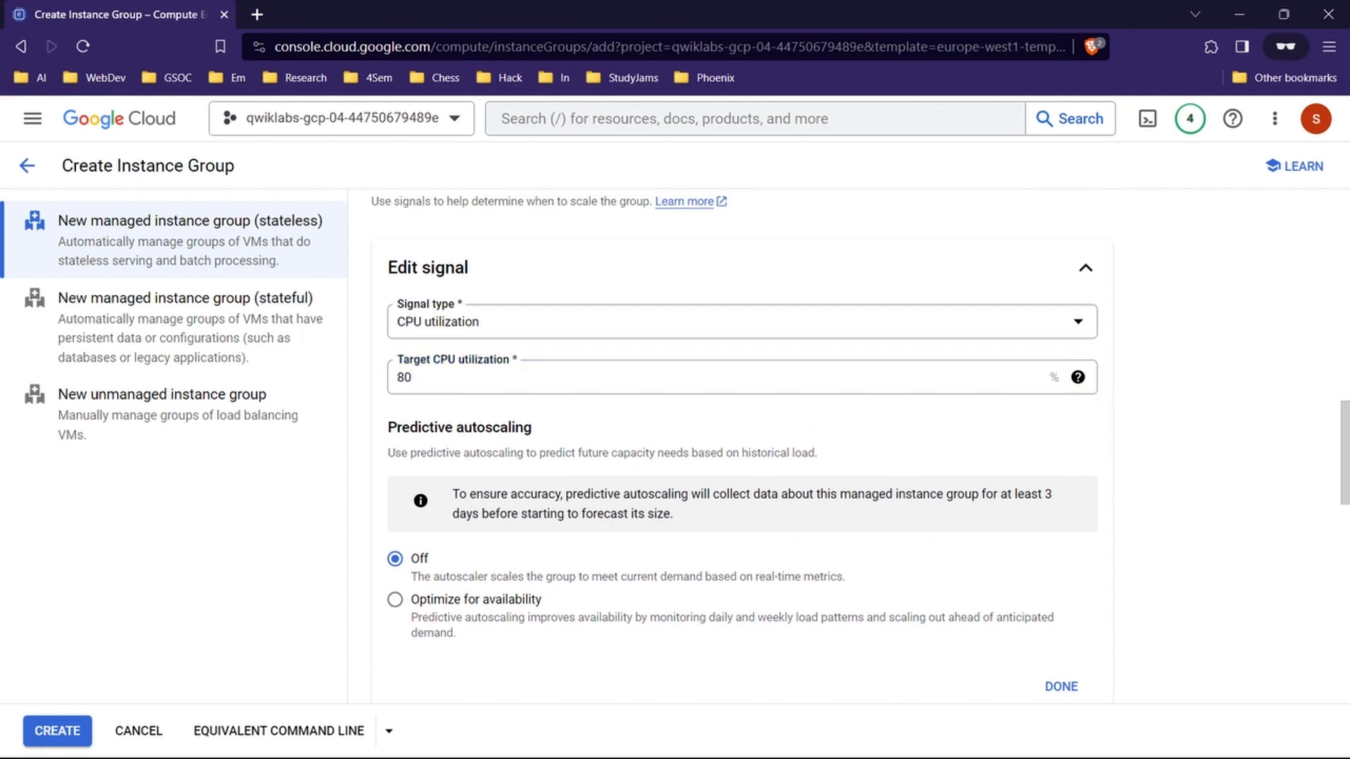
Step: Set the instance group's initialization period to 45 seconds
scroll(742, 446, "down", 6)
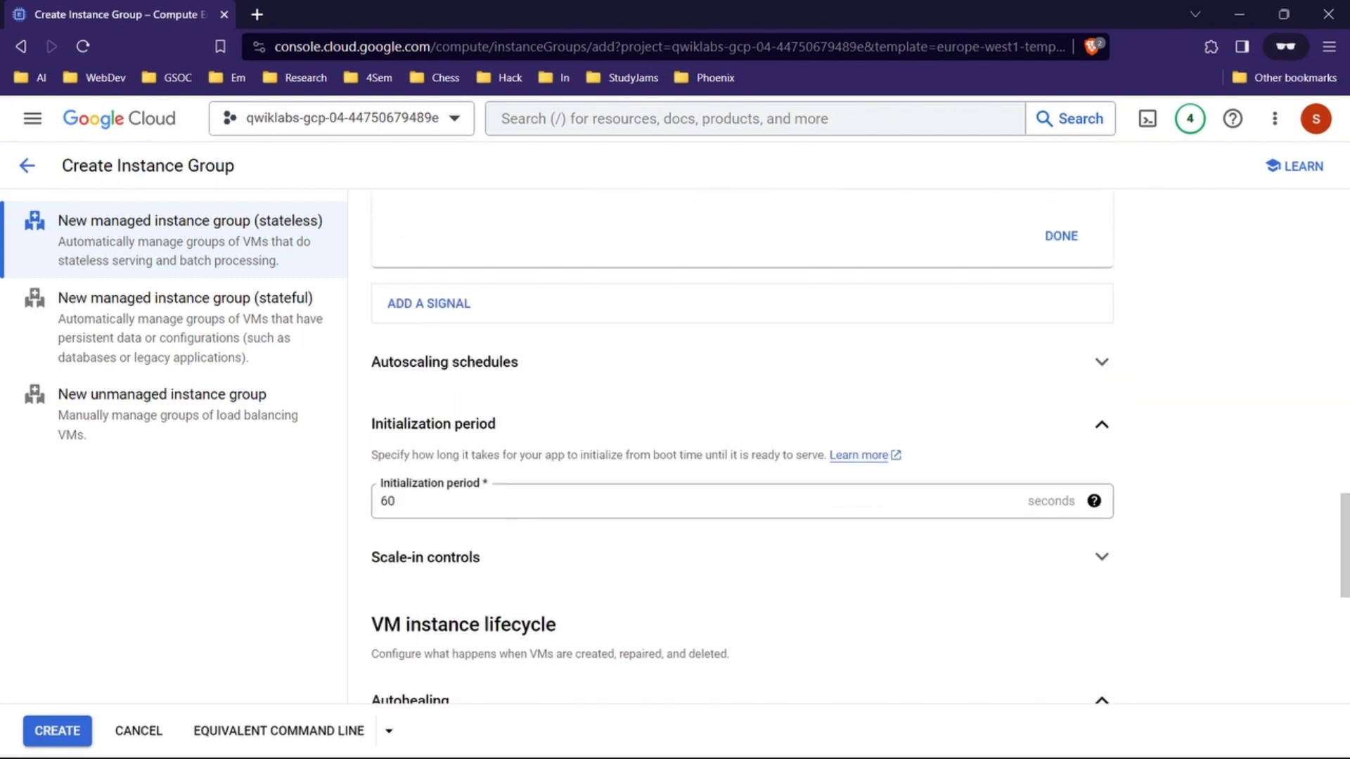
double_click(387, 502)
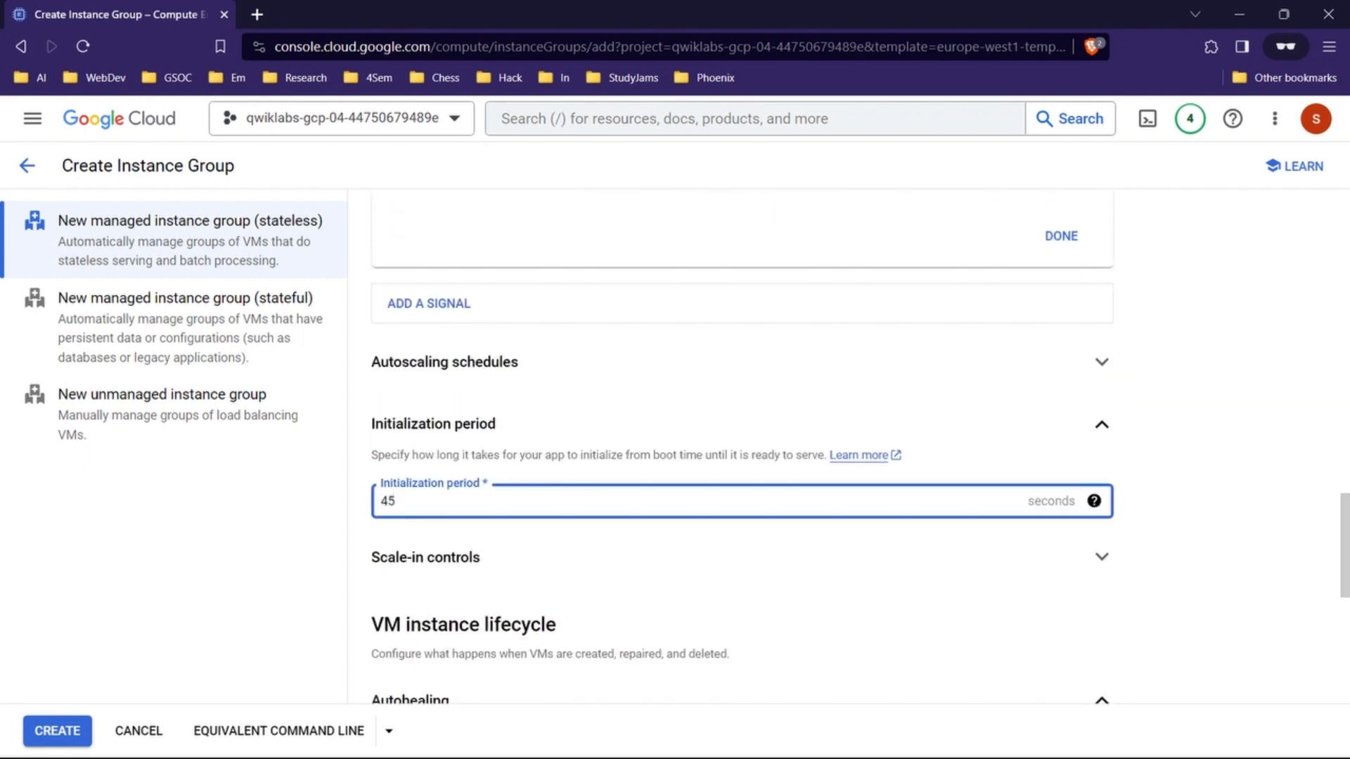
scroll(742, 446, "down", 7)
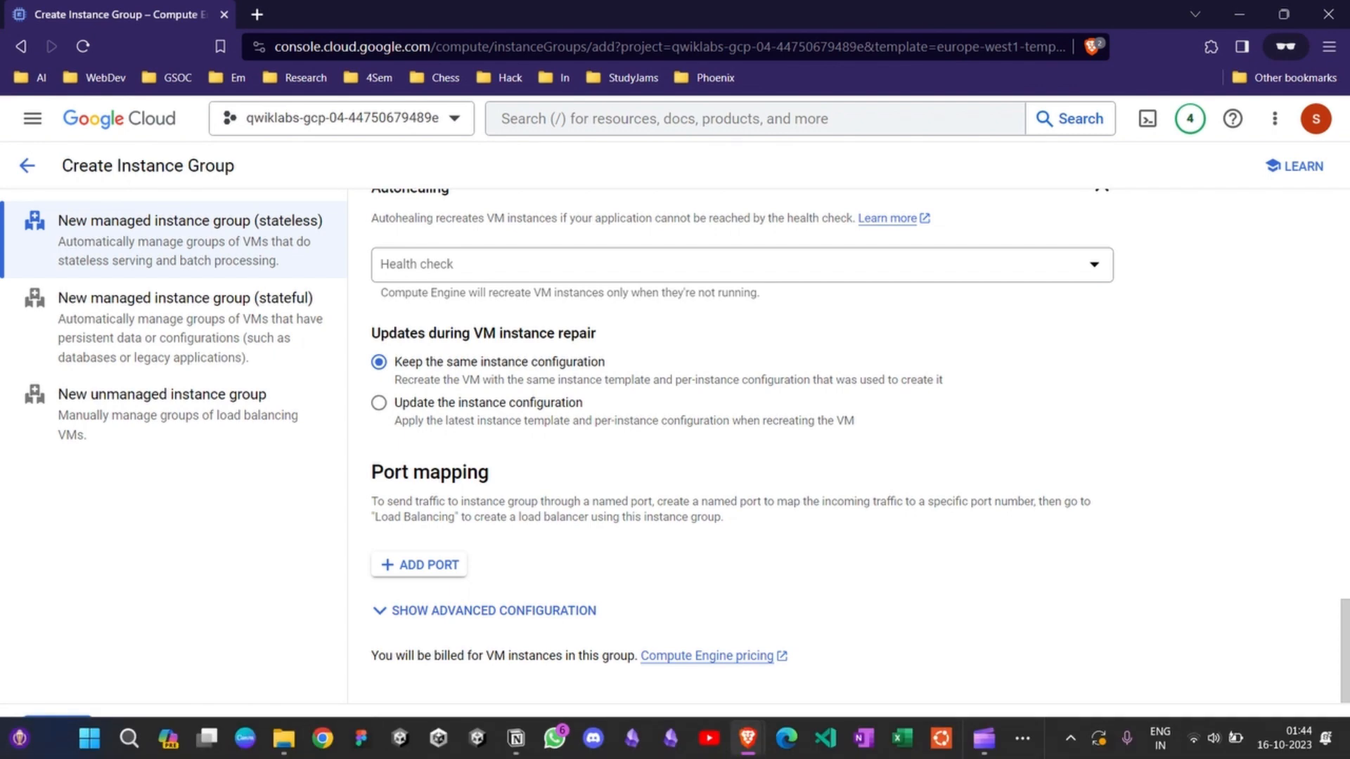
Step: Check the remaining lab instructions for this group, then return to the console and create the europe-west1-mig instance group
mouse_move(747, 737)
left_click(837, 542)
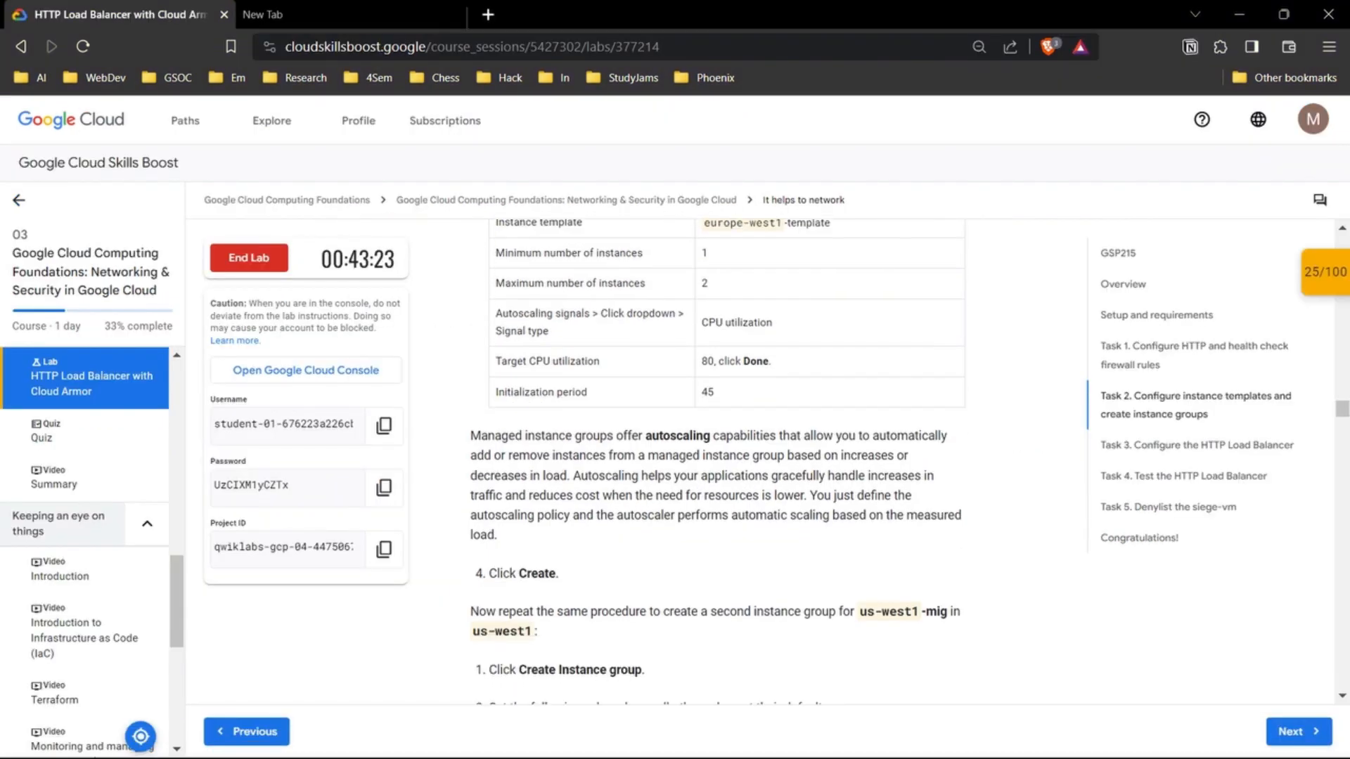
scroll(717, 465, "down", 3)
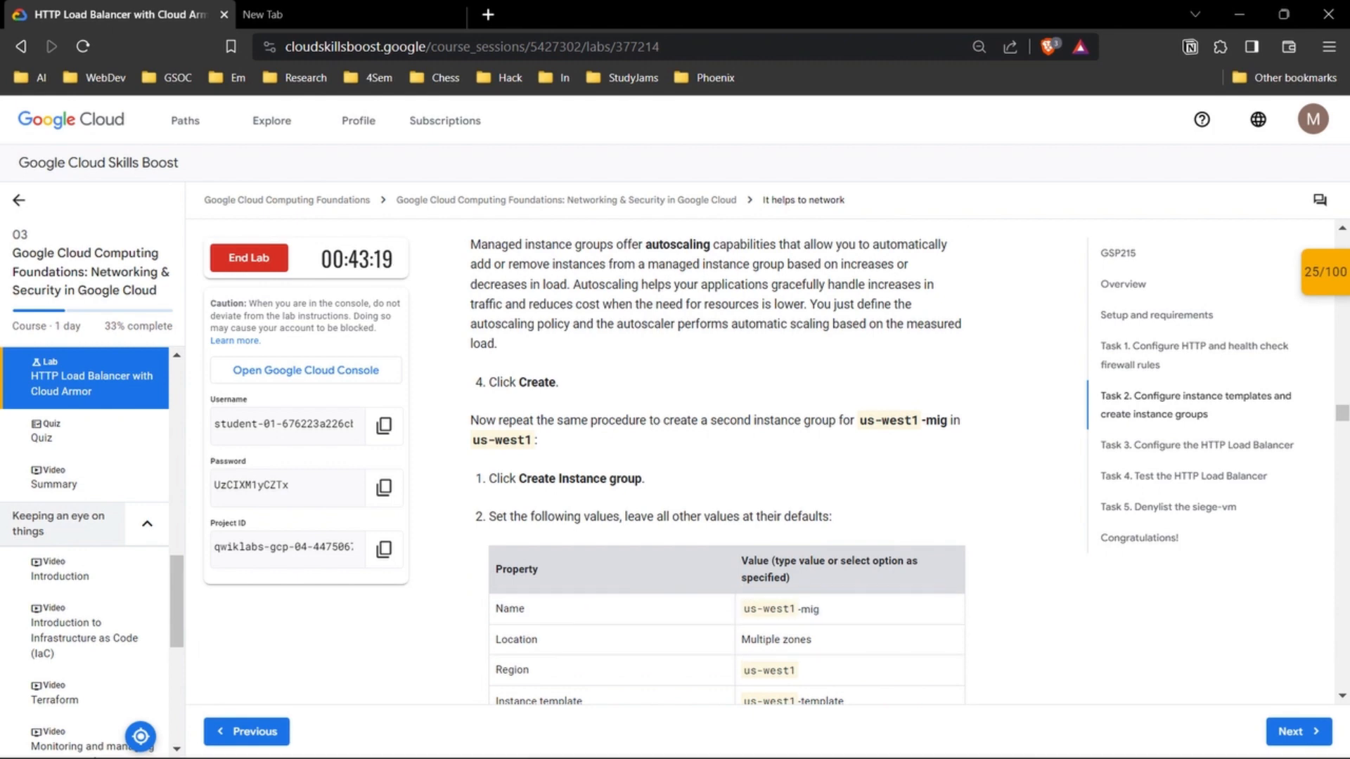
mouse_move(747, 737)
left_click(837, 651)
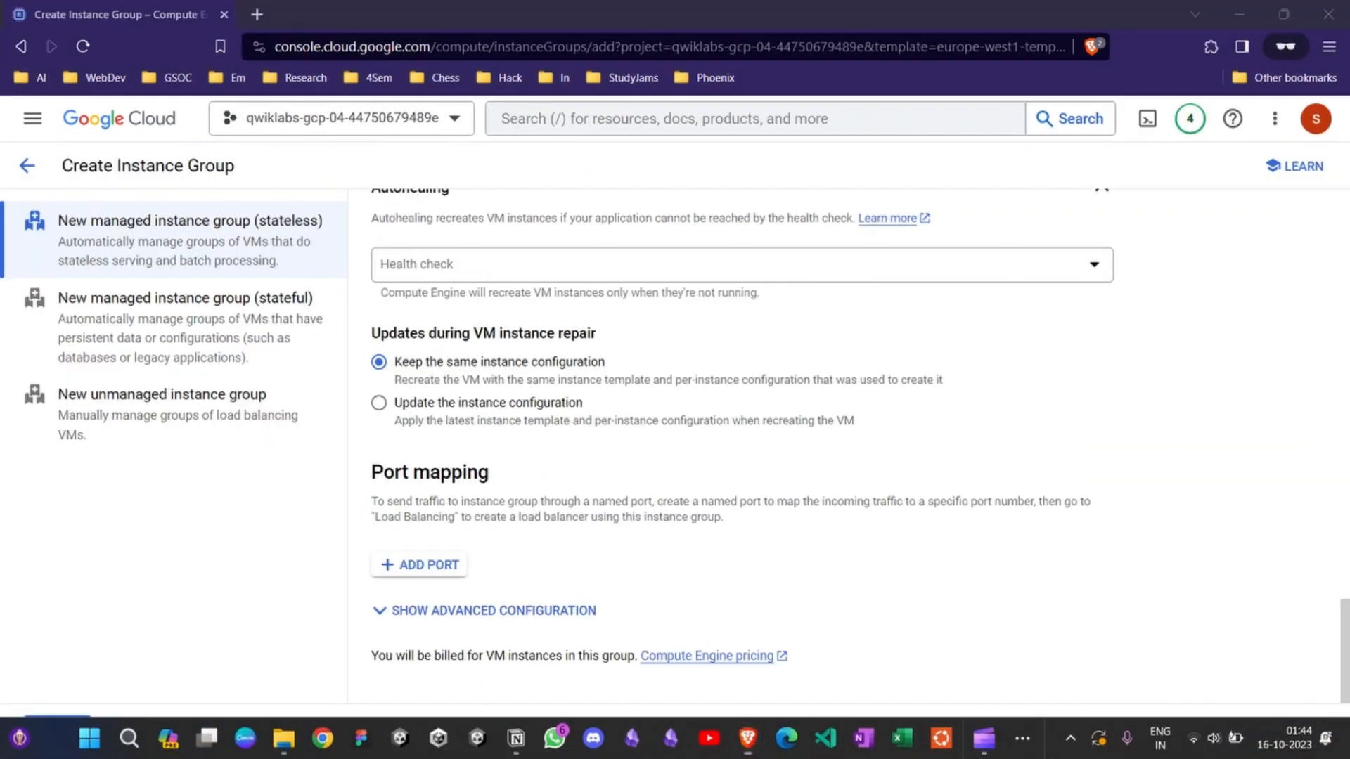
left_click(57, 731)
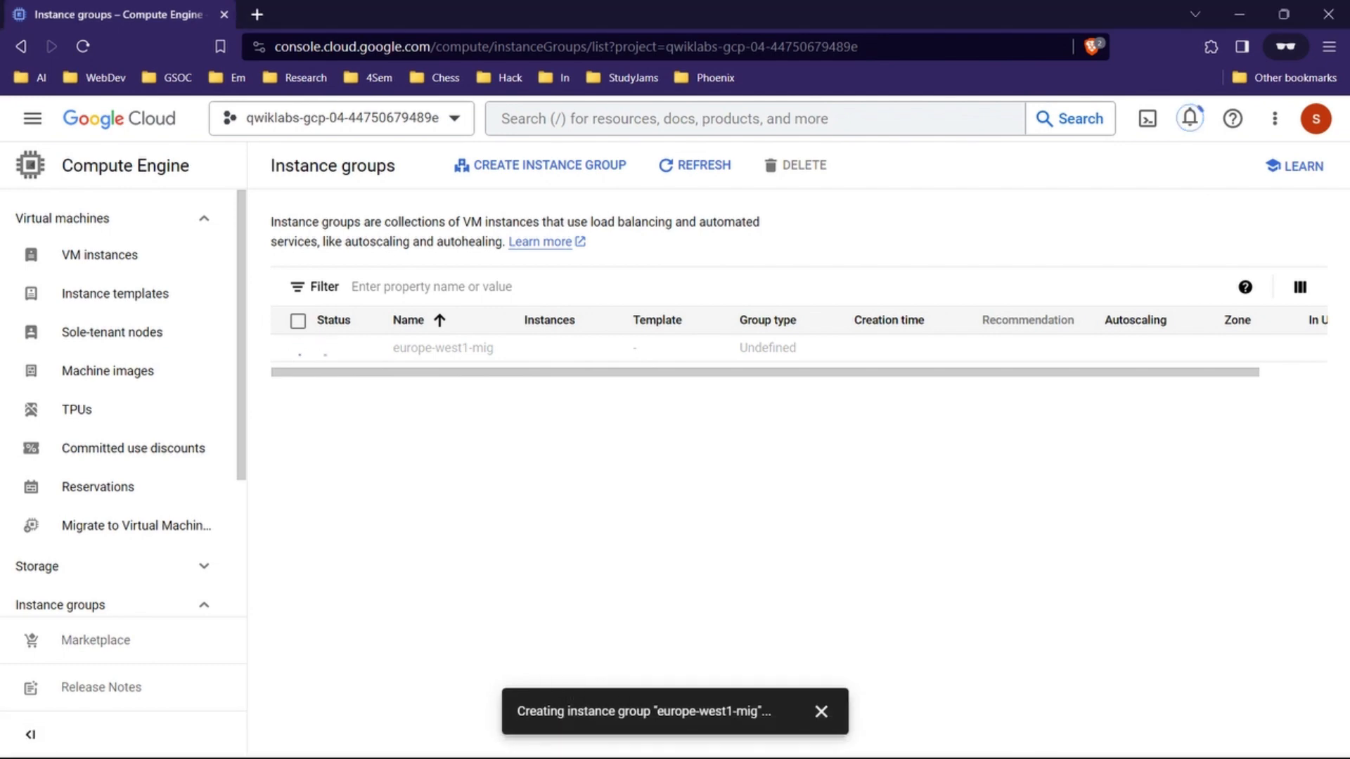
Step: Review the lab's property table for us-west1-mig, the backend verification section and the start of Task 3
left_click(654, 640)
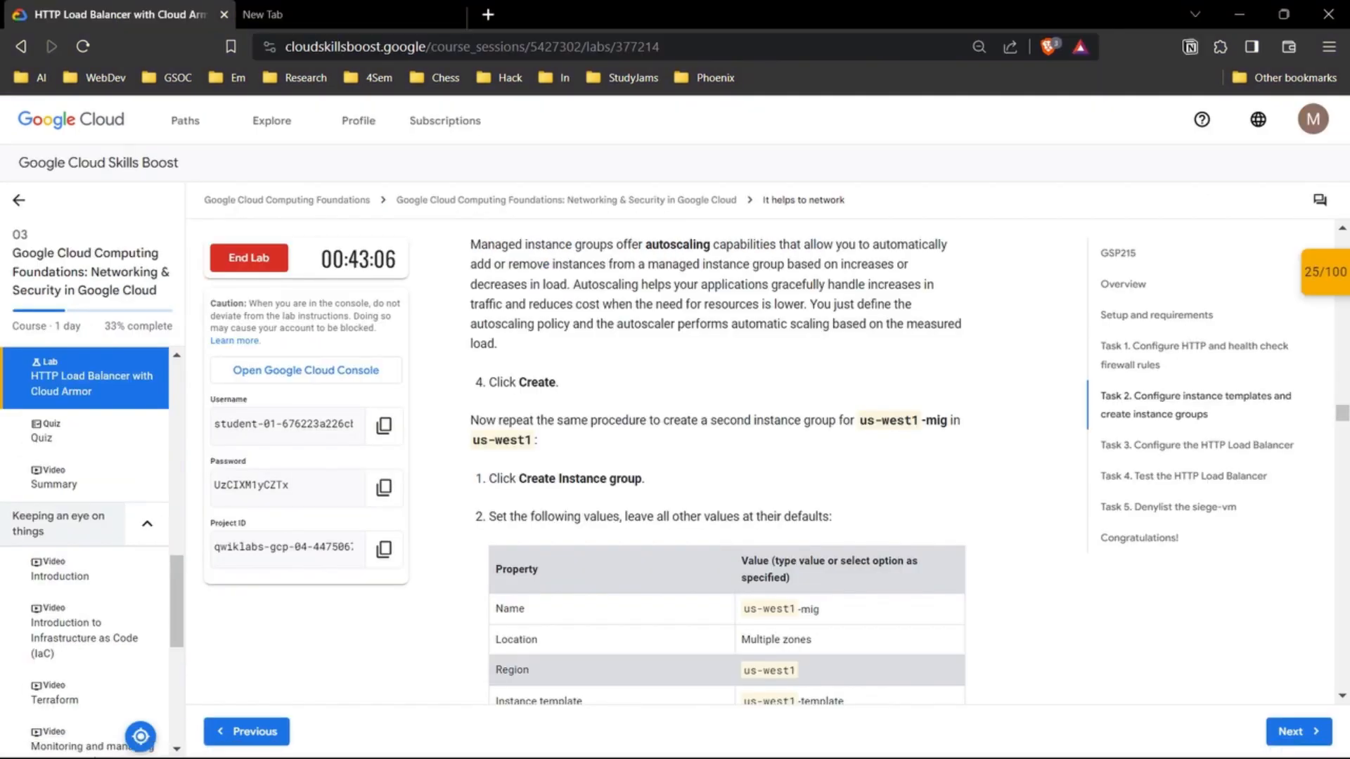
scroll(716, 464, "down", 1)
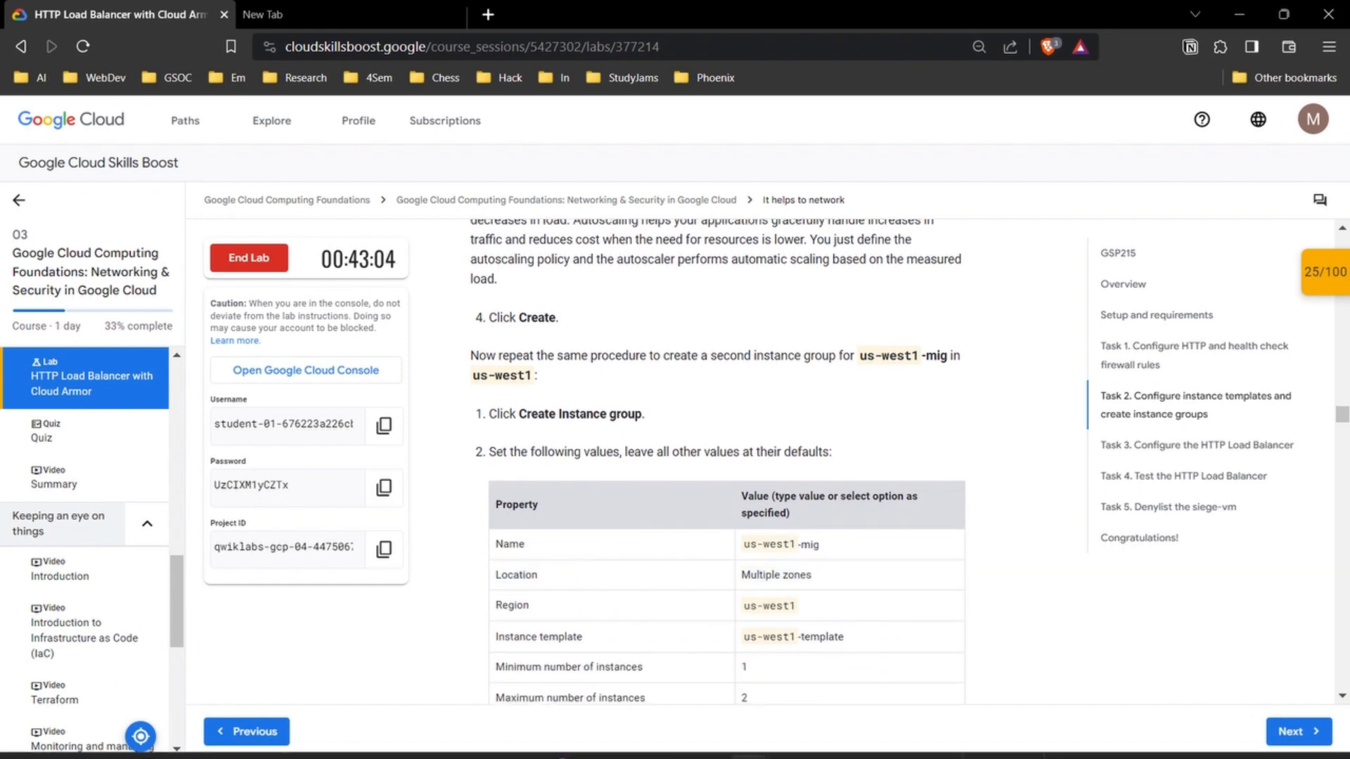
left_click(829, 640)
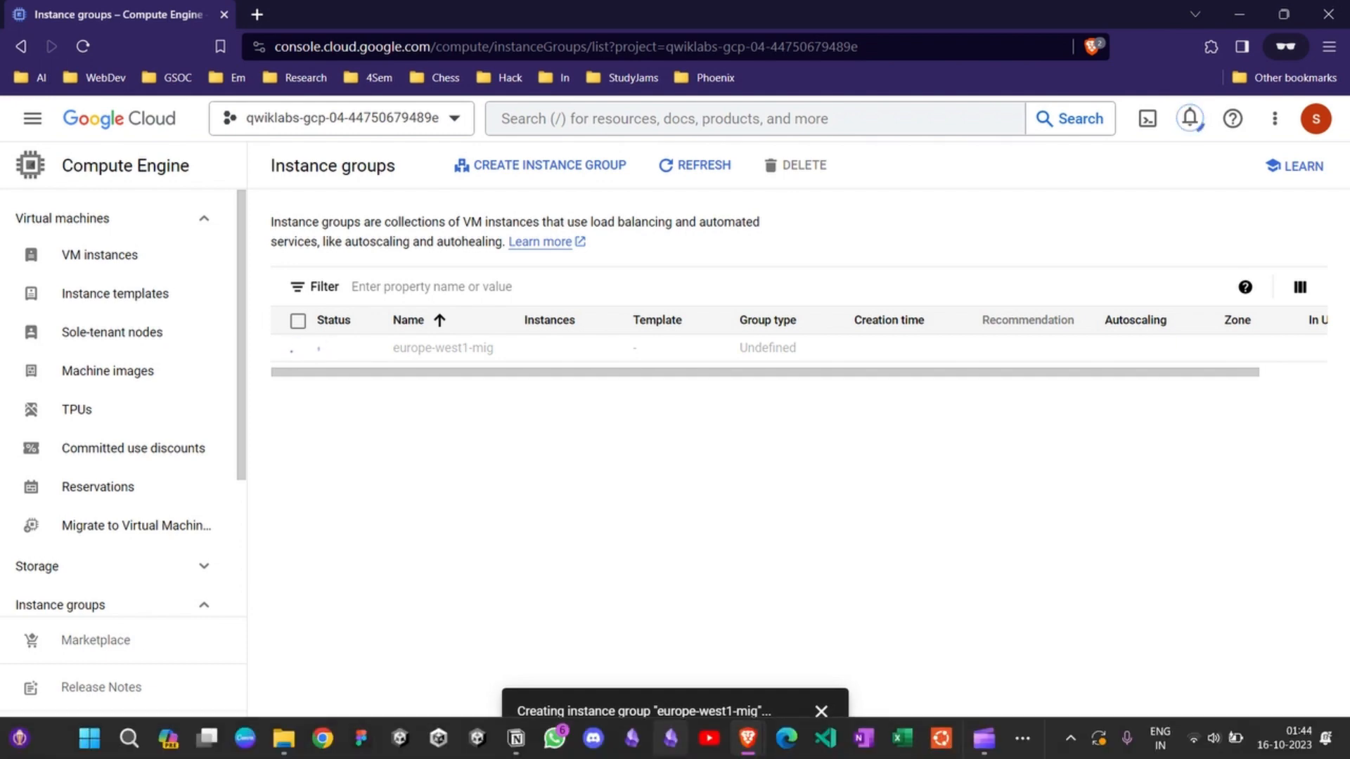
mouse_move(747, 738)
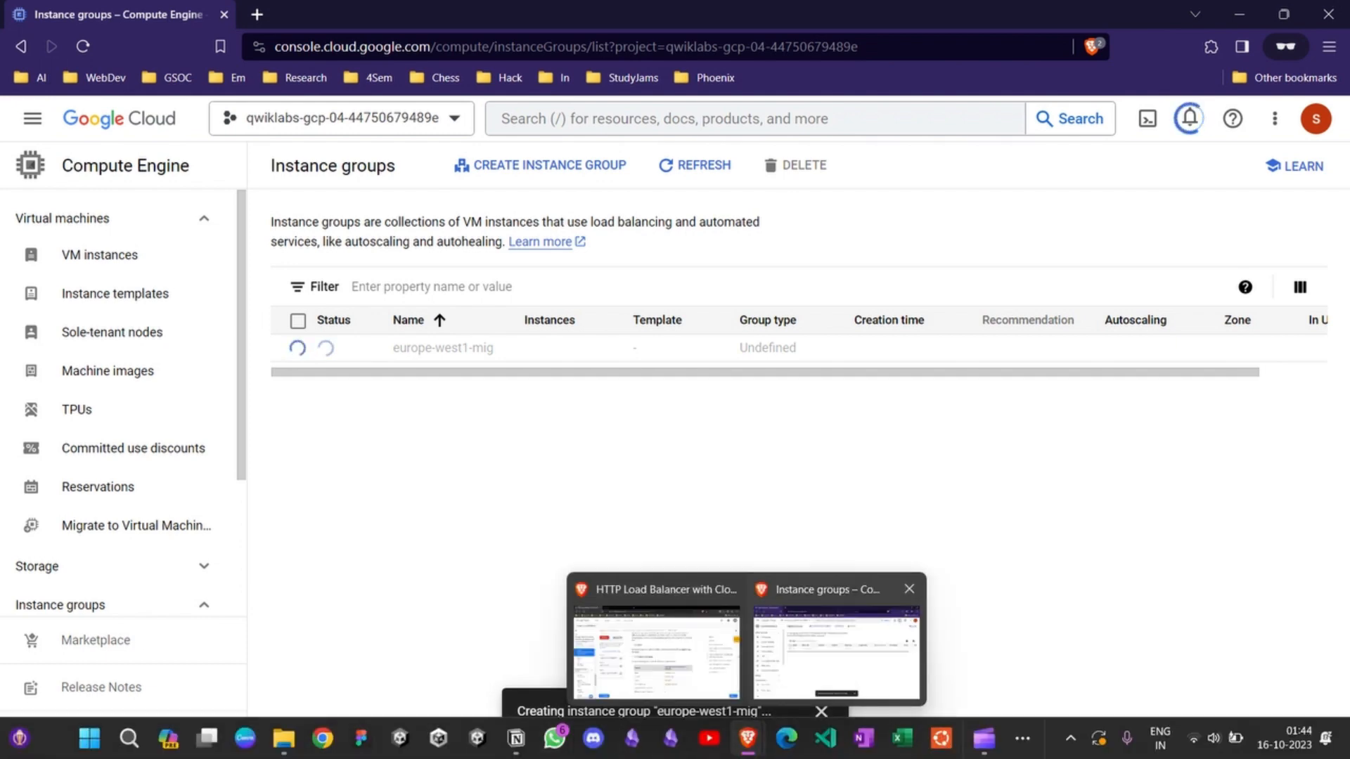
left_click(656, 647)
scroll(717, 421, "down", 6)
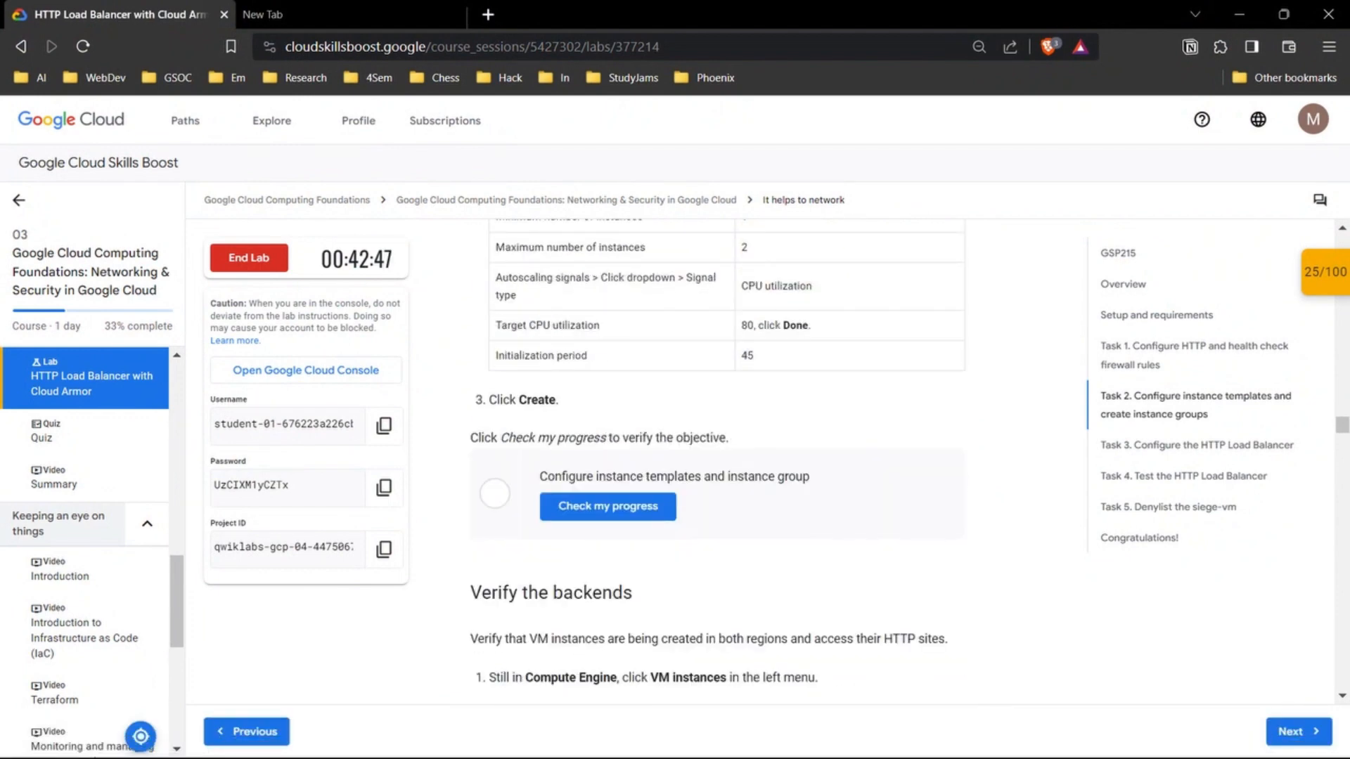
scroll(609, 506, "up", 3)
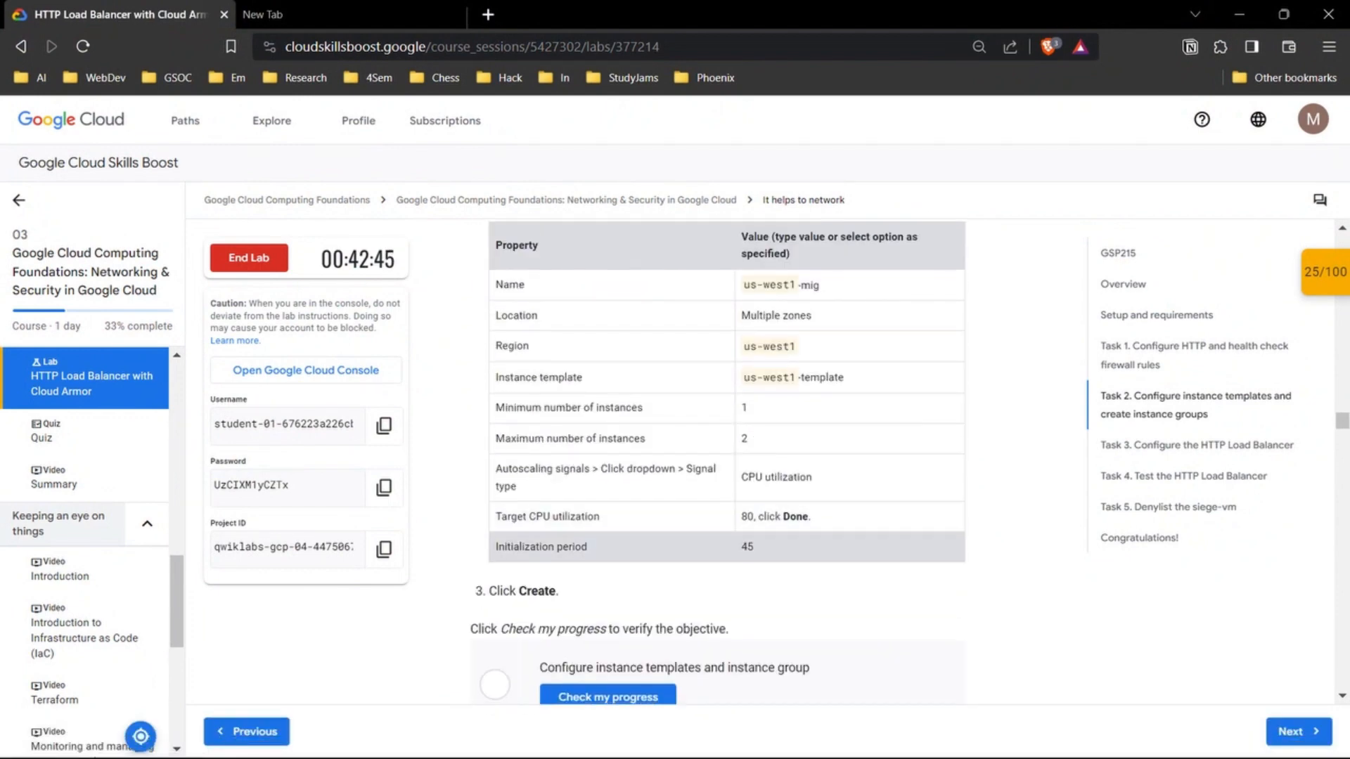
scroll(608, 534, "down", 8)
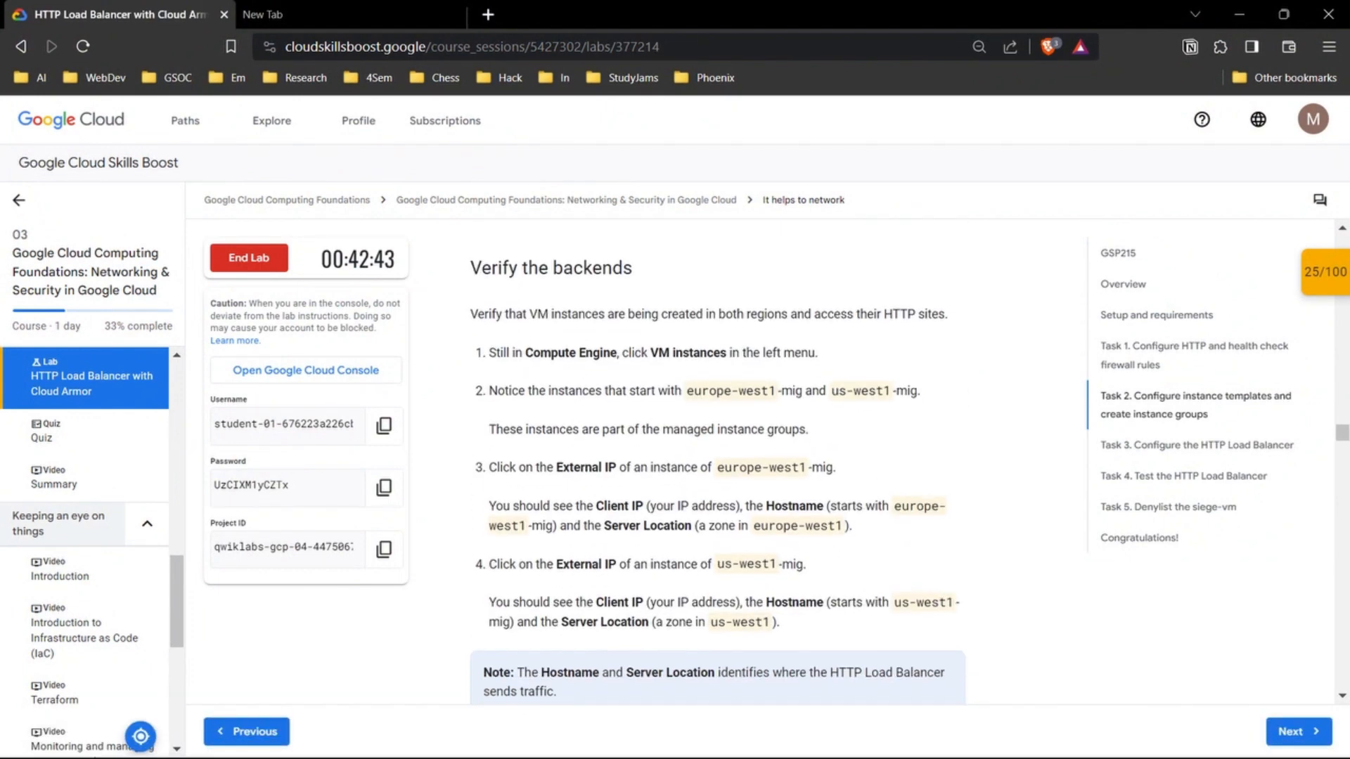
scroll(717, 462, "down", 3)
scroll(717, 462, "down", 7)
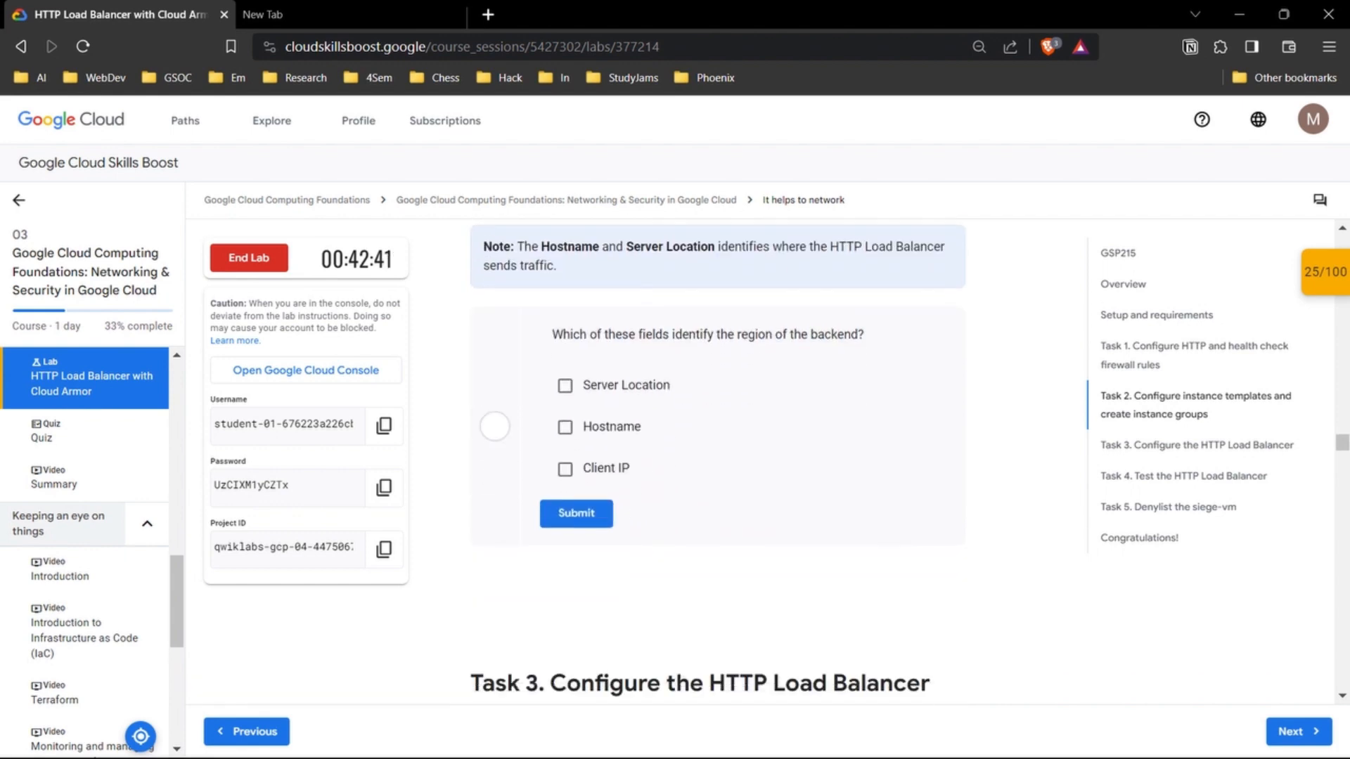
scroll(717, 462, "down", 10)
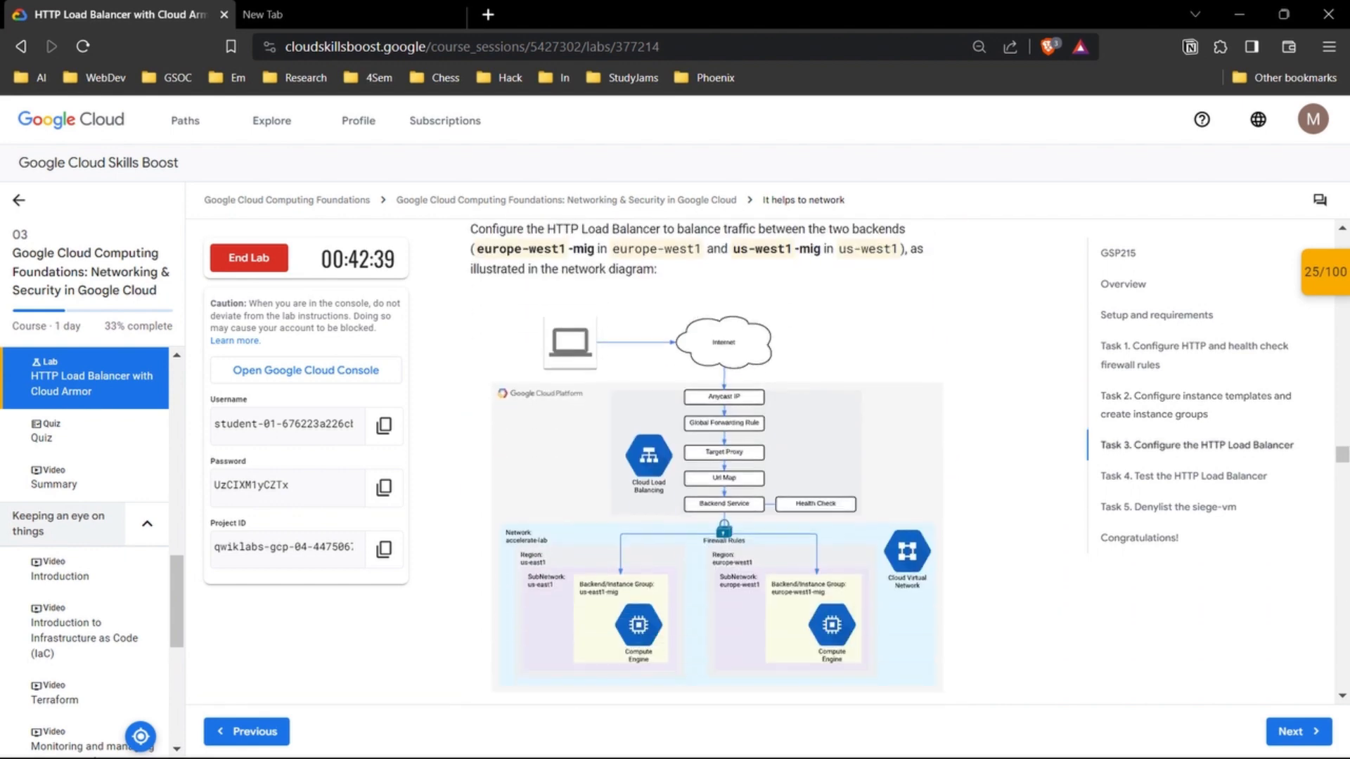
scroll(717, 462, "up", 19)
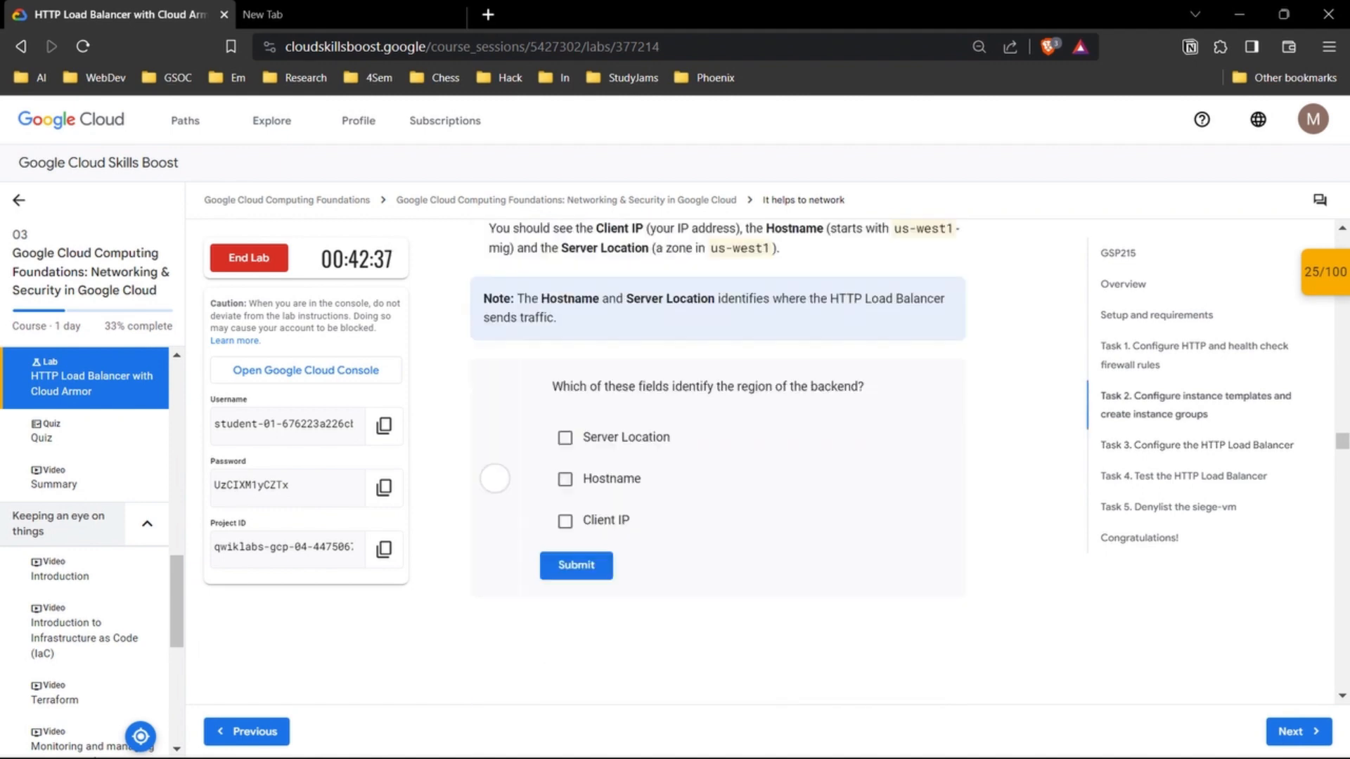
scroll(717, 462, "up", 5)
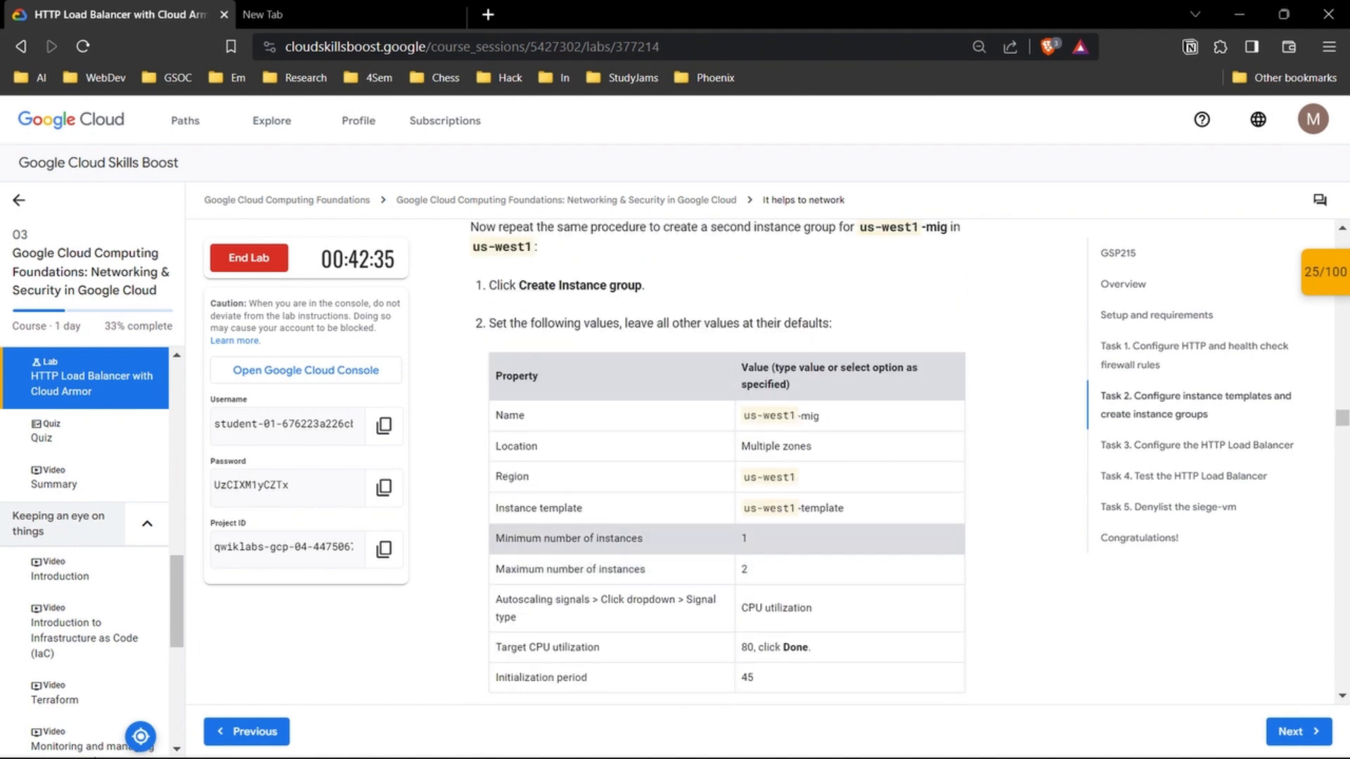
Step: Return to the Compute Engine console and start creating a second instance group
mouse_move(748, 738)
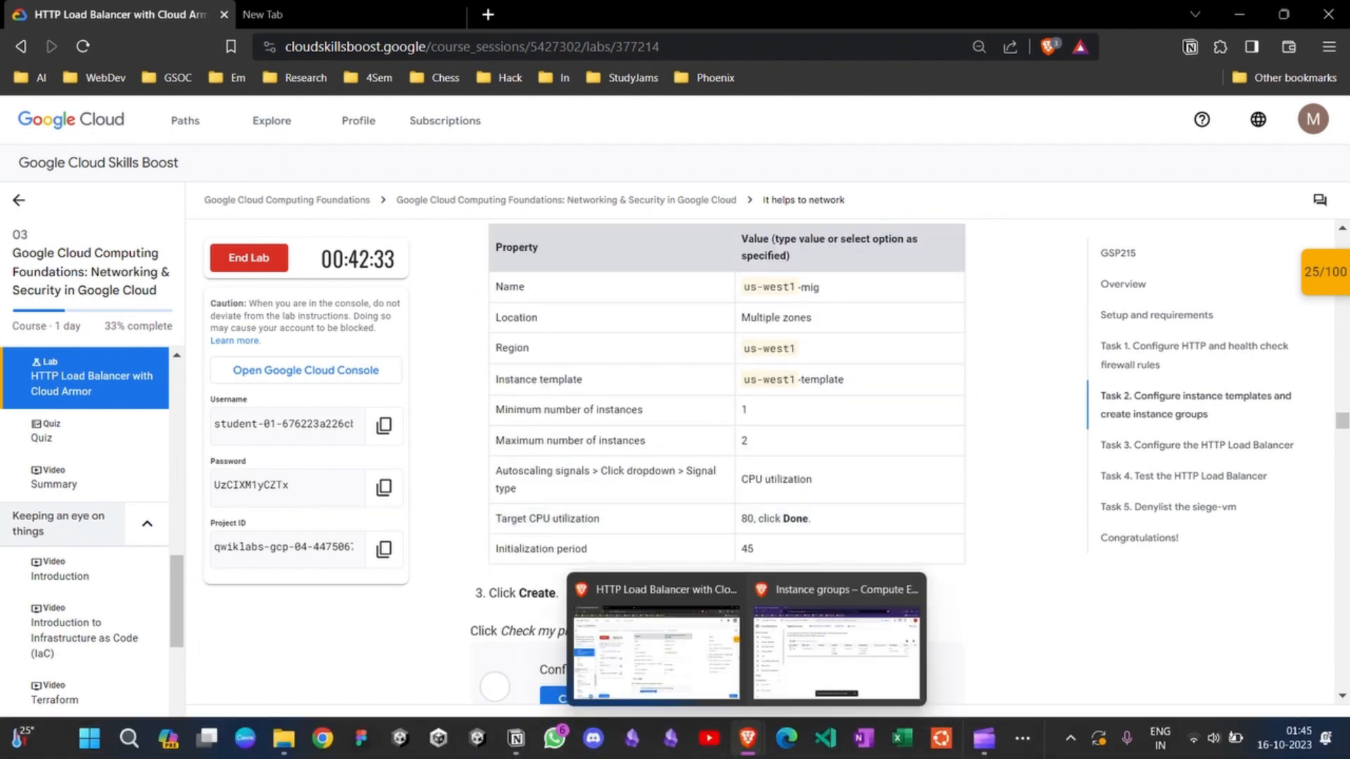
left_click(836, 654)
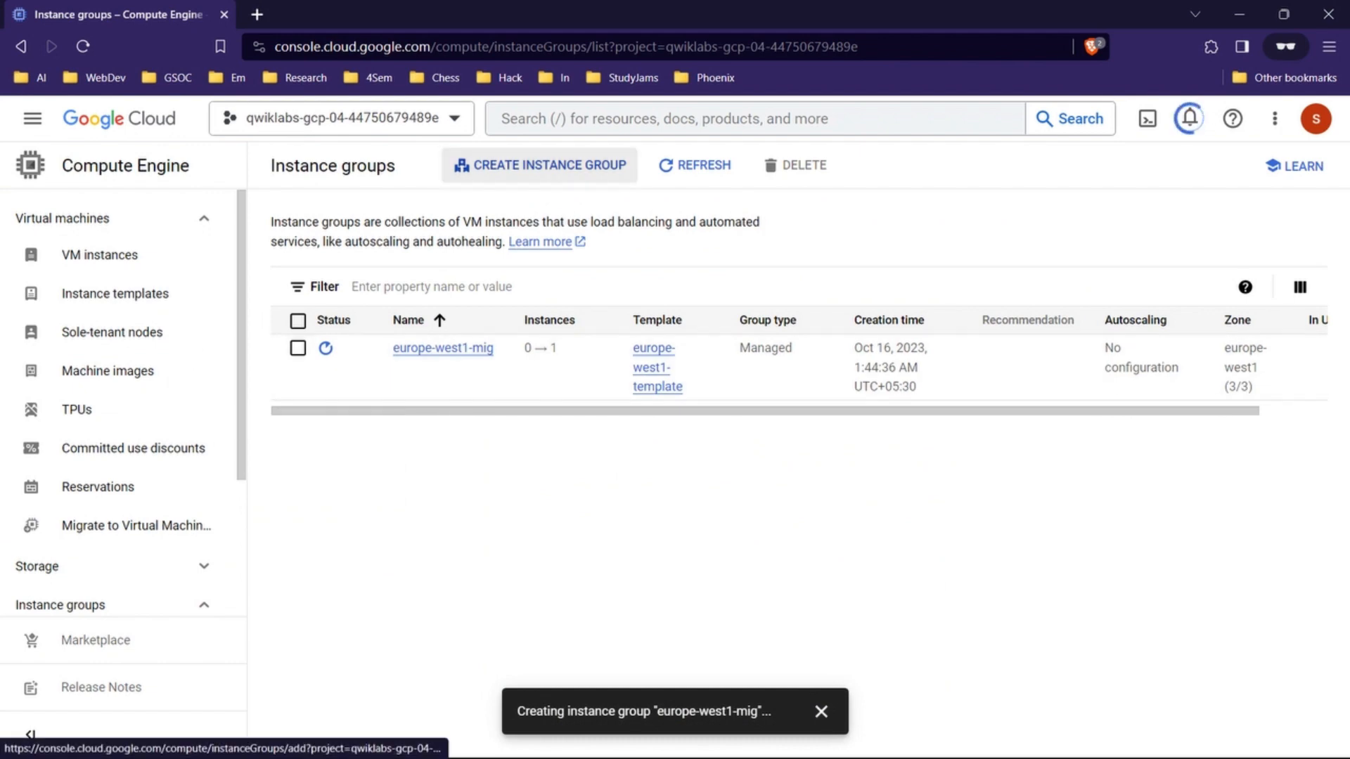
left_click(540, 165)
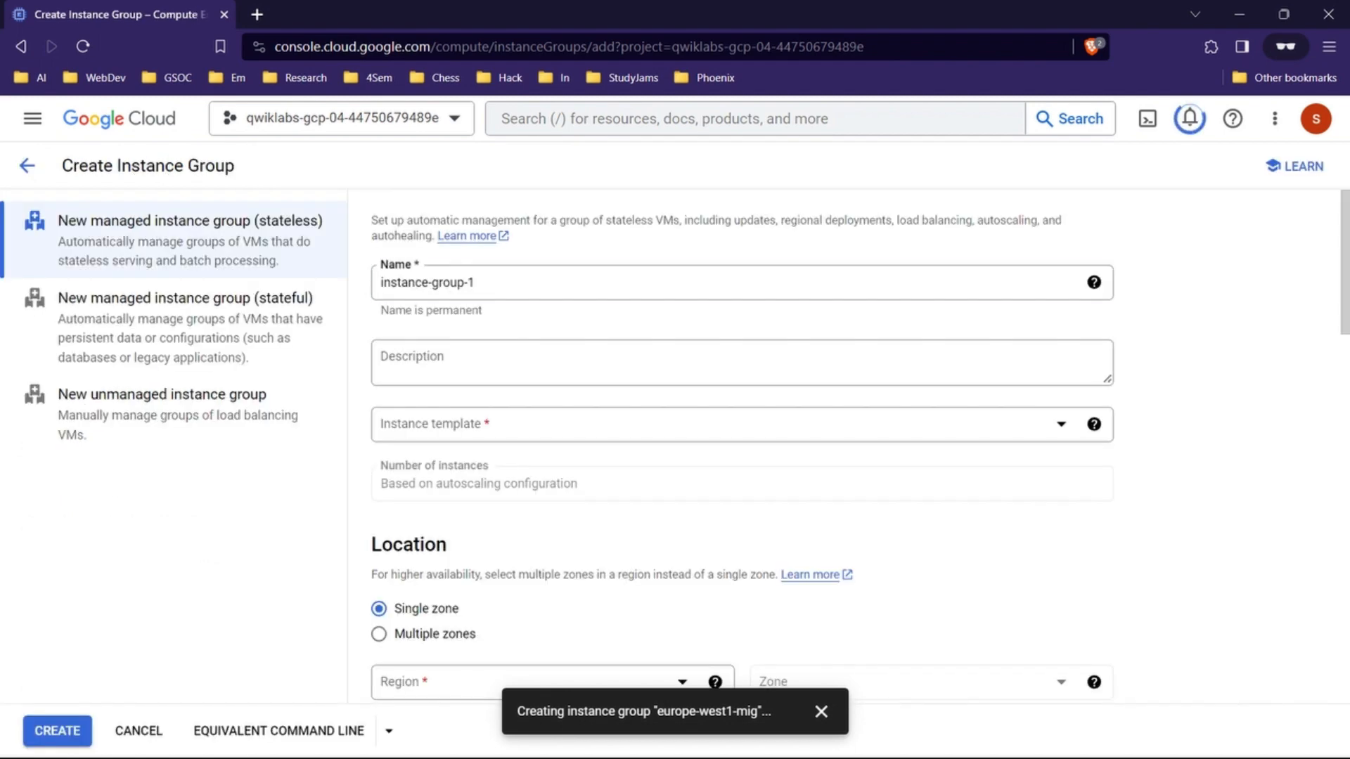
Step: Look up the second group's name in the lab's property table and name the new instance group us-west1-mig
left_click(540, 283)
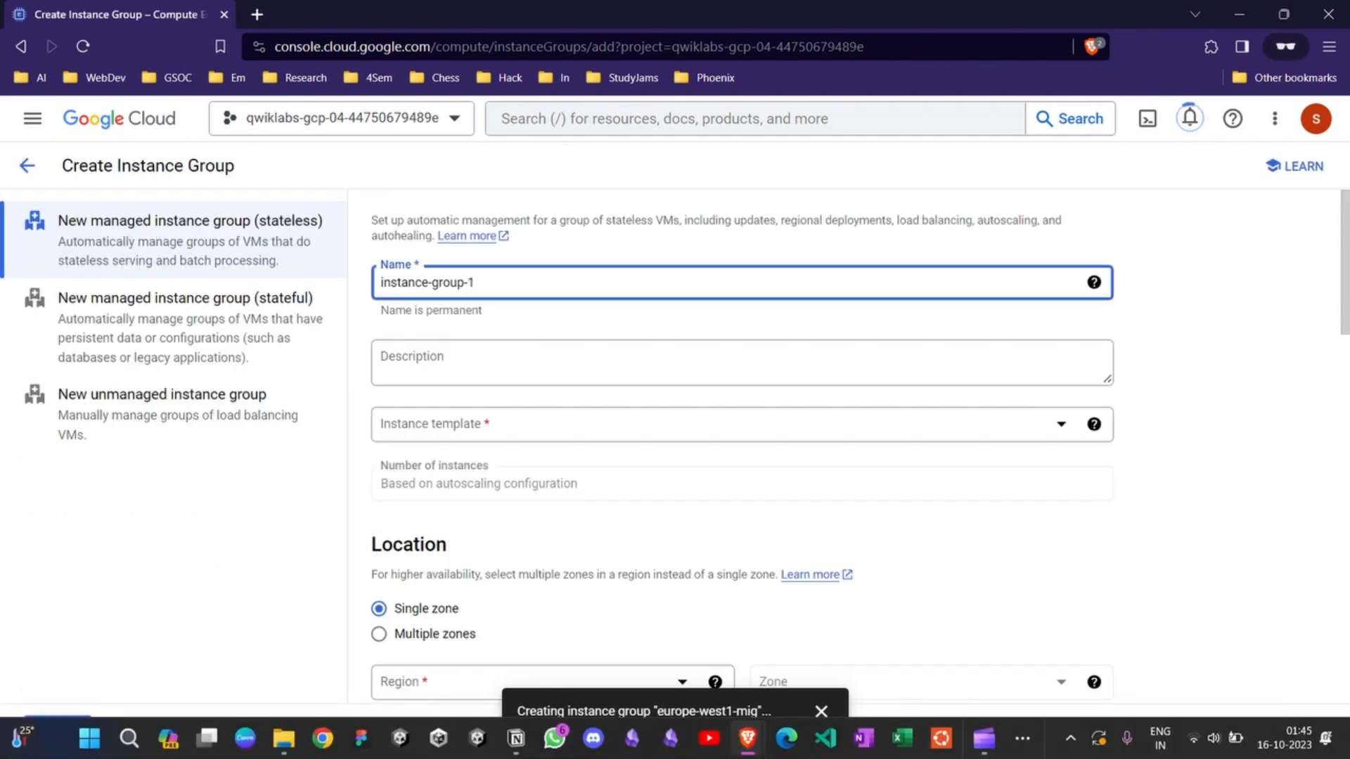
mouse_move(747, 739)
left_click(654, 633)
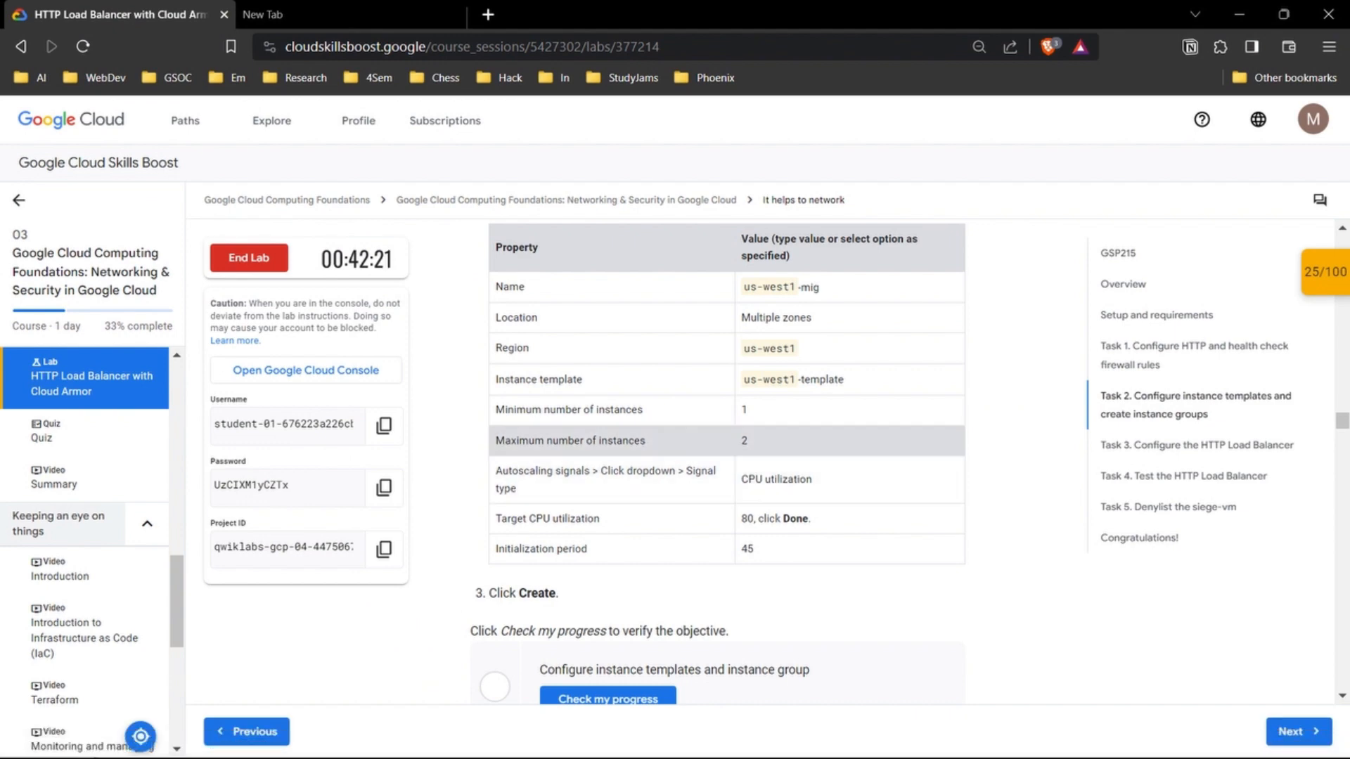
scroll(794, 418, "up", 1)
left_click_drag(821, 352, 758, 351)
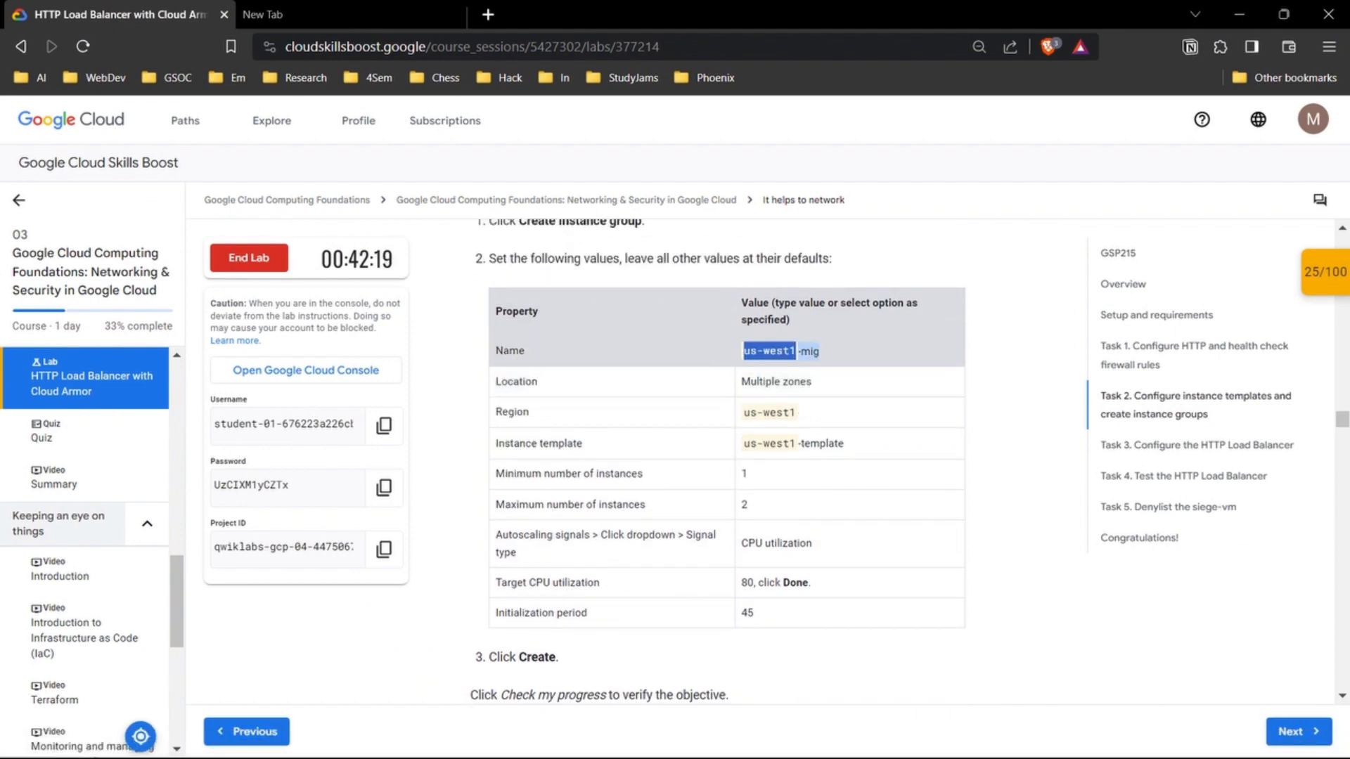
mouse_move(748, 738)
left_click(837, 644)
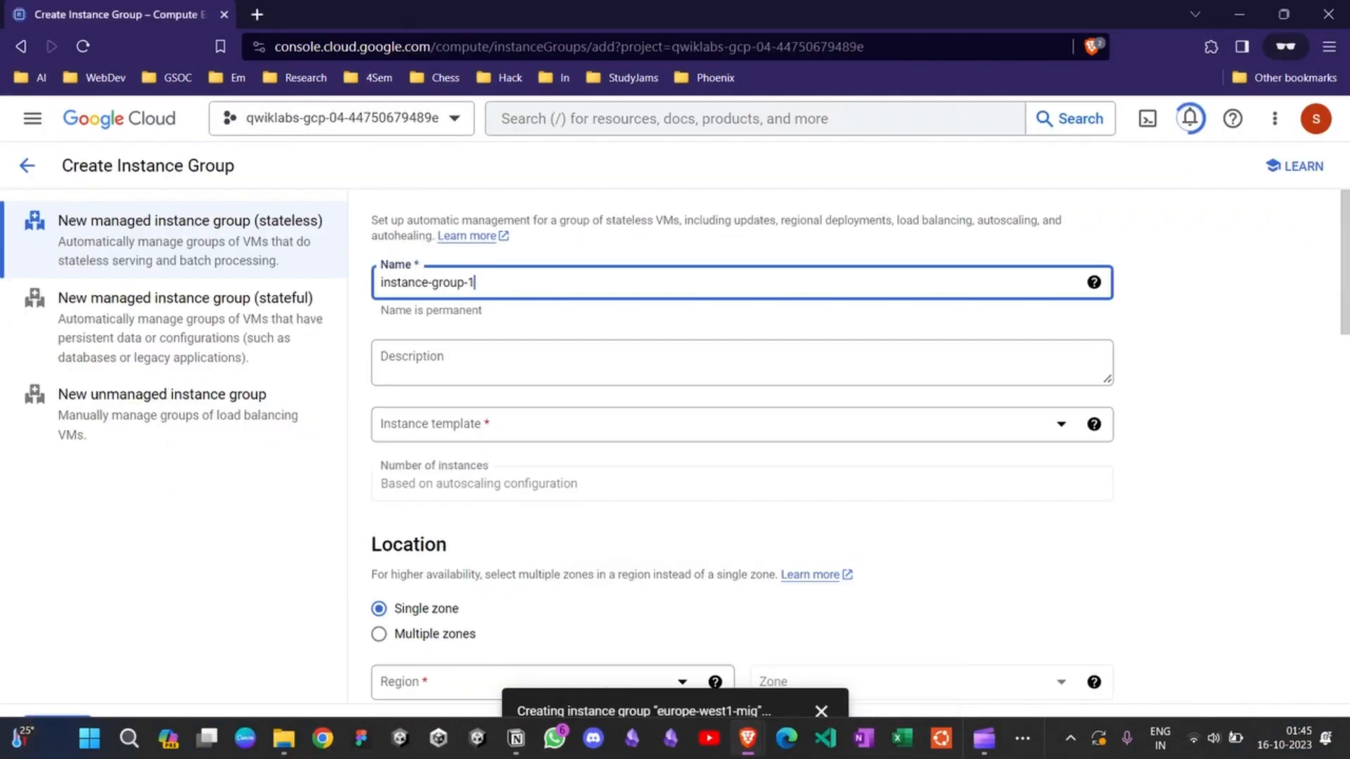
key("ctrl+shift+Left")
key("ctrl+shift+Left")
key("ctrl+shift+Left")
type("us-west1-mig")
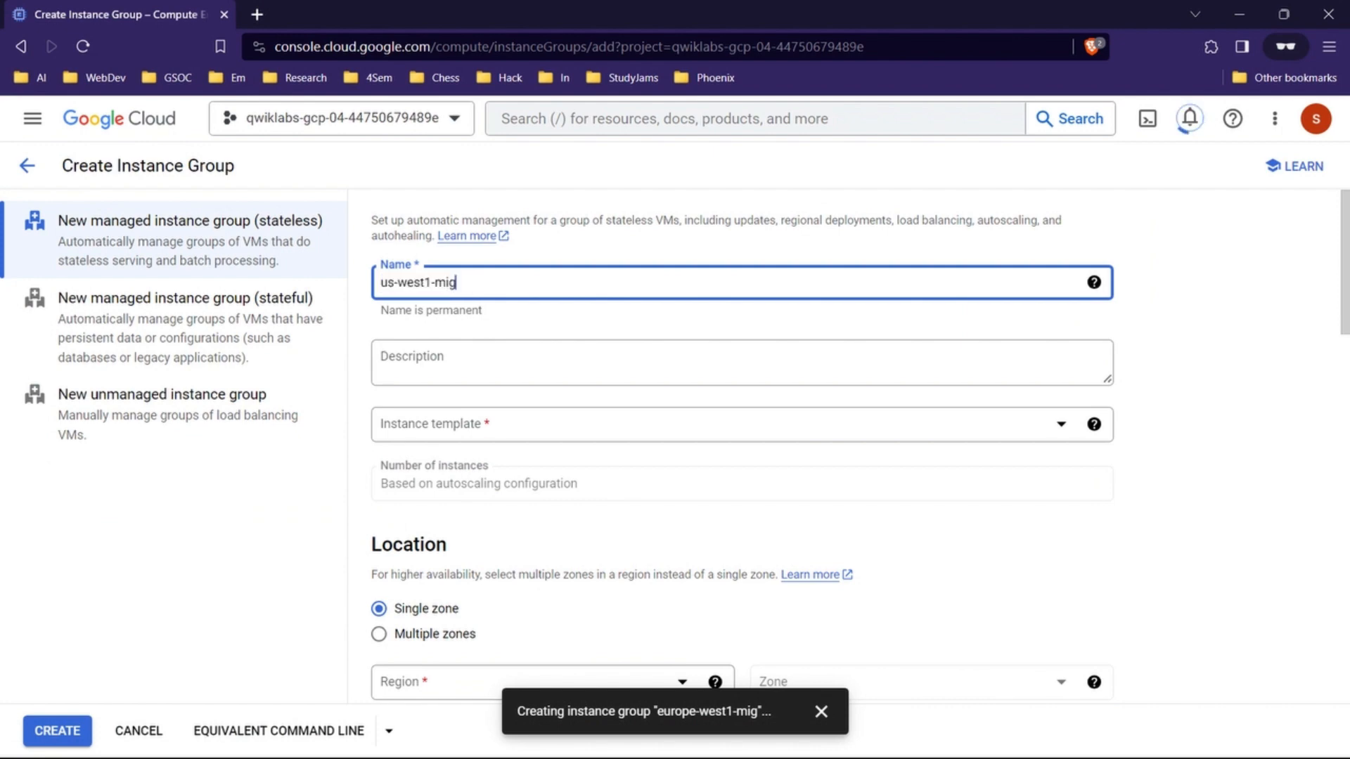
Step: Consult the lab's location values, then set the group to multiple zones in region us-west1 (Oregon)
mouse_move(748, 738)
left_click(654, 636)
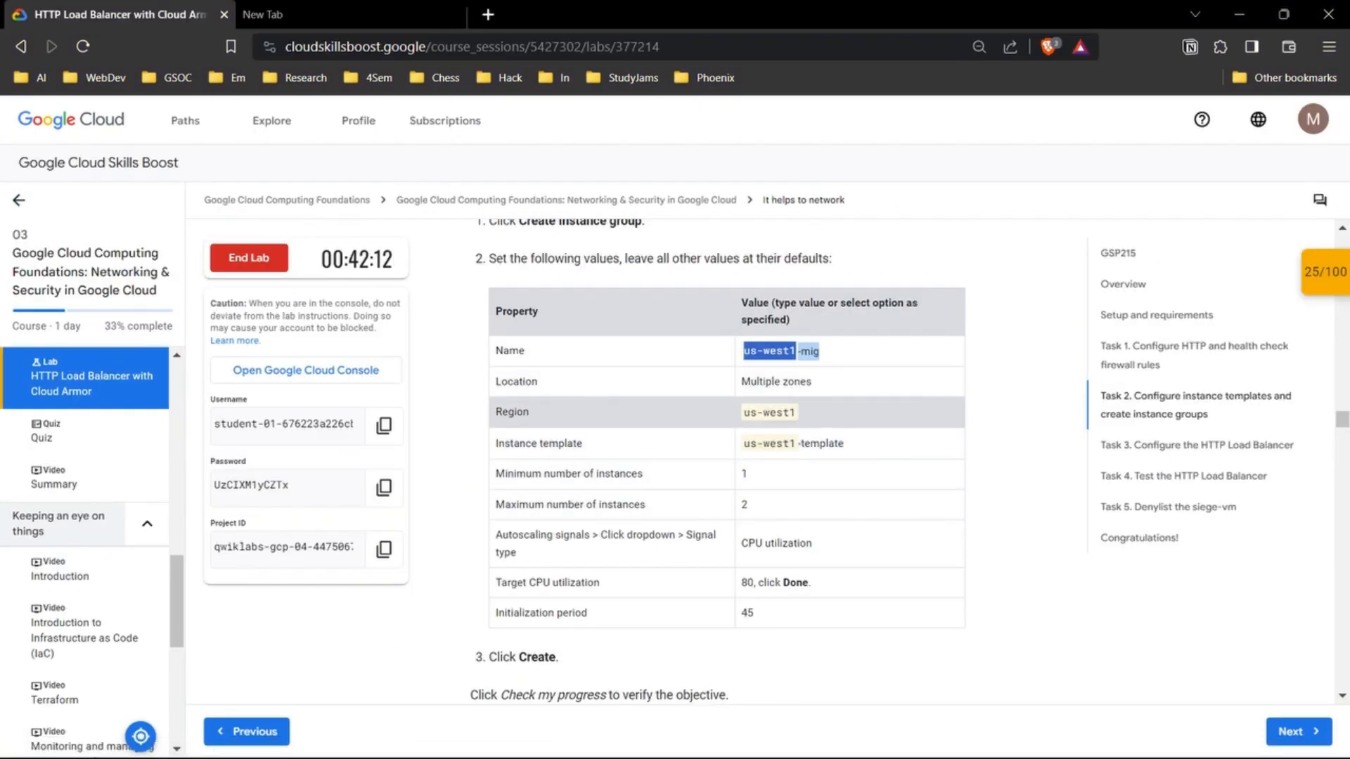
scroll(718, 457, "down", 1)
mouse_move(748, 739)
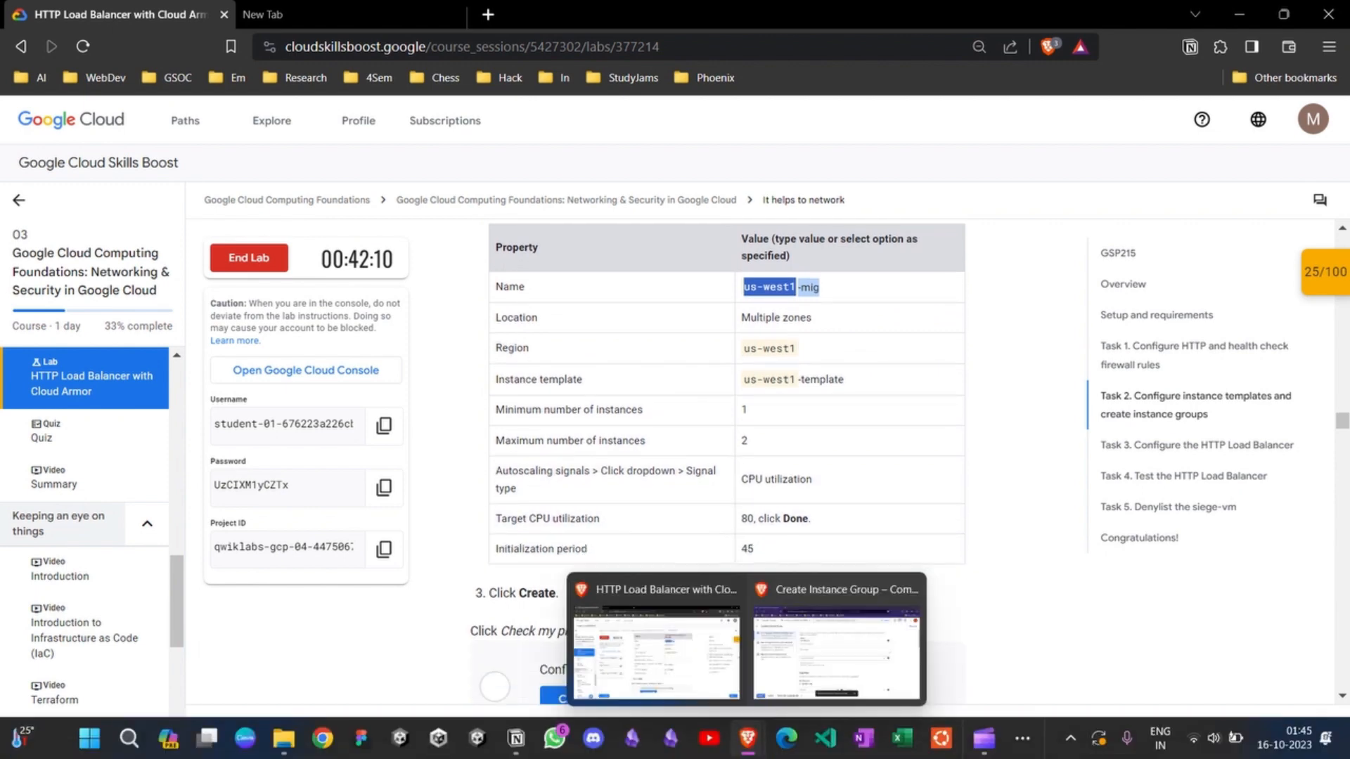
left_click(921, 661)
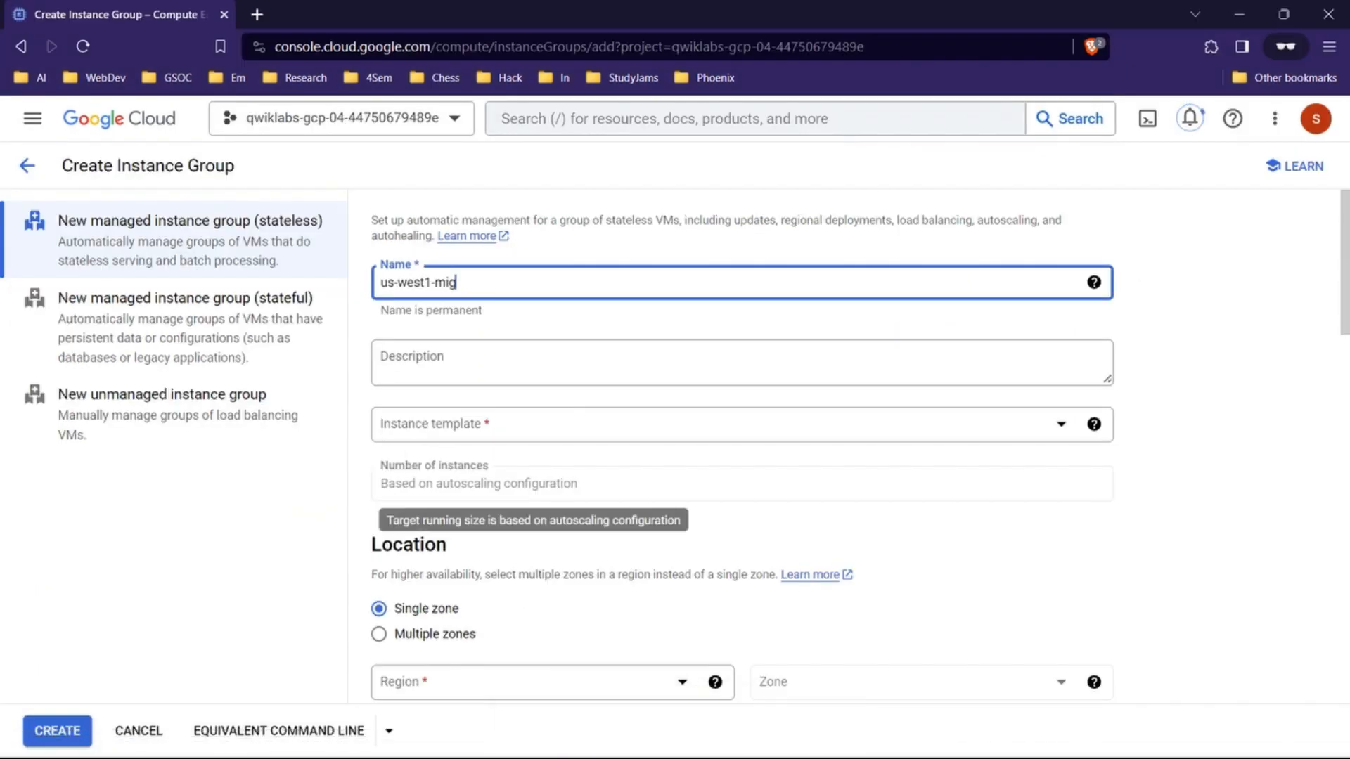
scroll(743, 443, "down", 3)
scroll(743, 443, "down", 1)
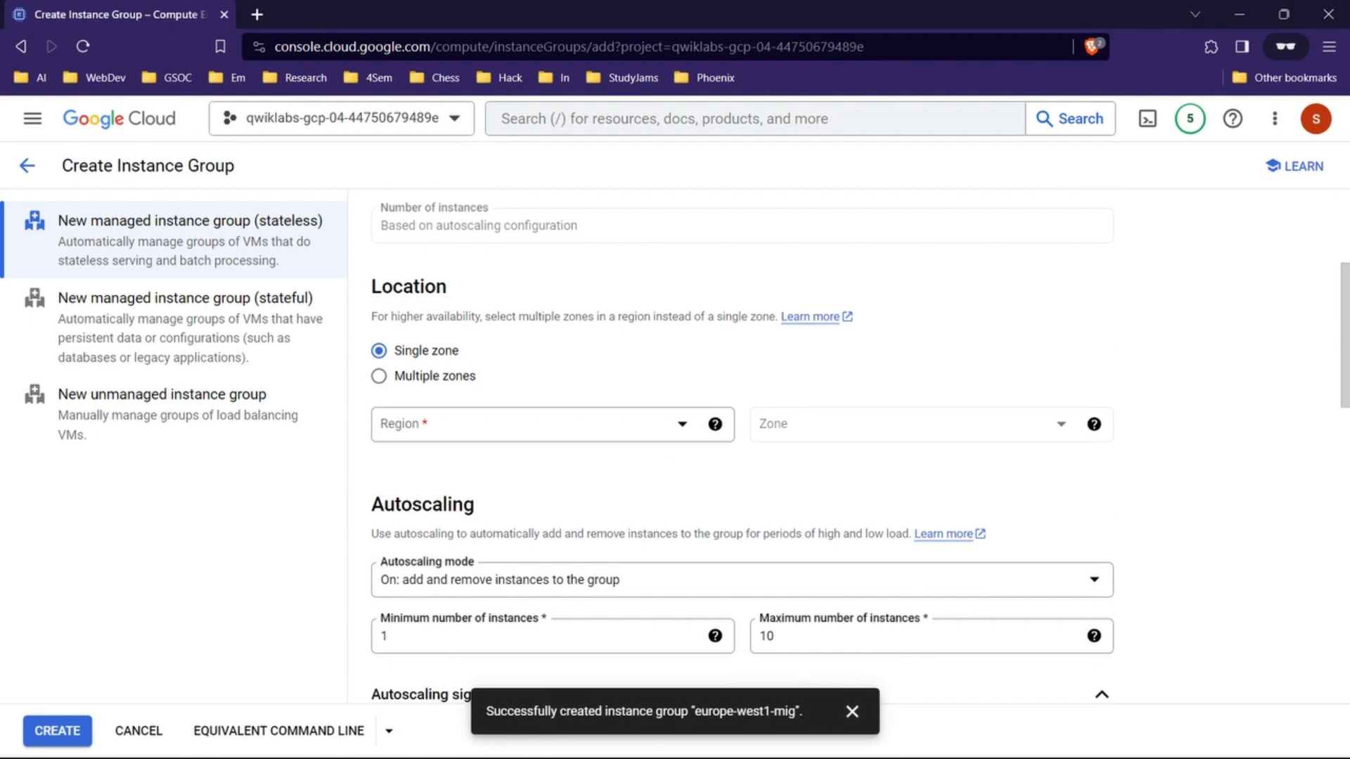
left_click(378, 376)
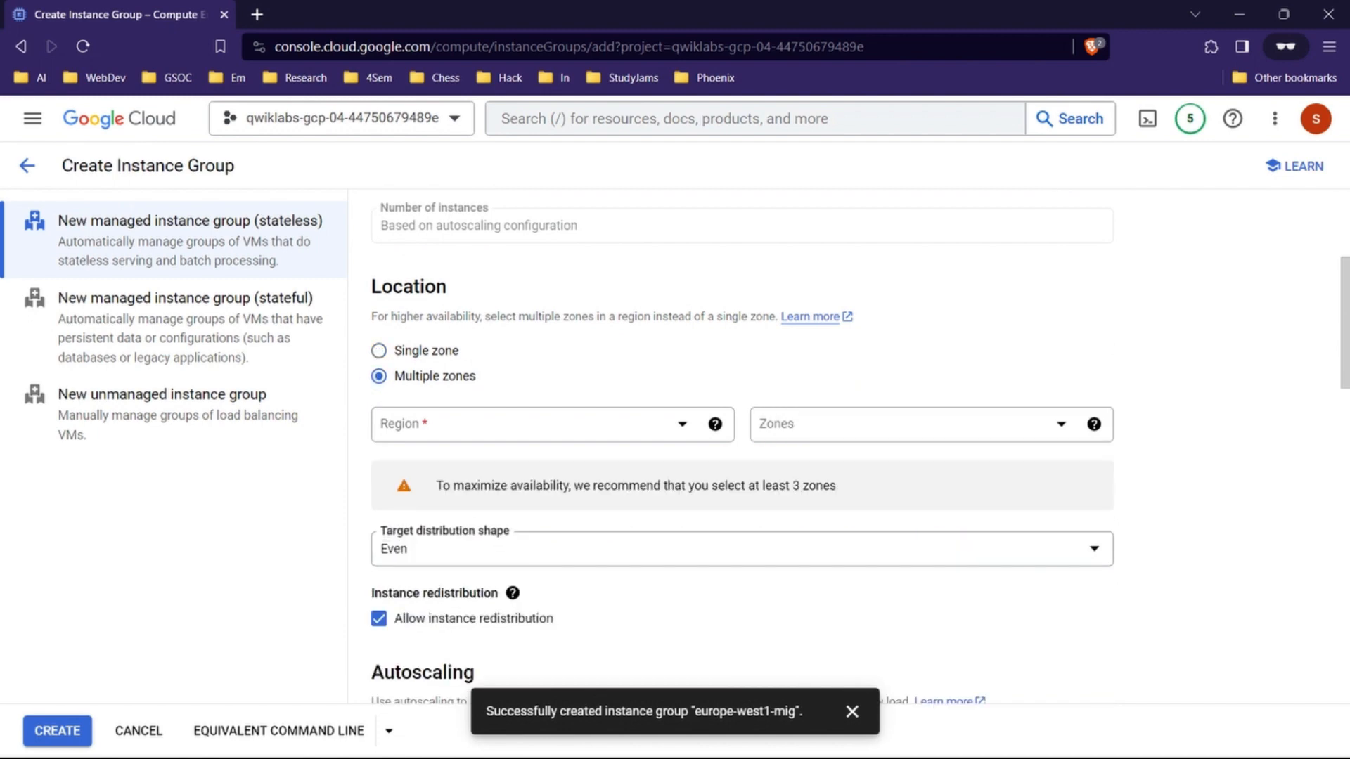
left_click(553, 424)
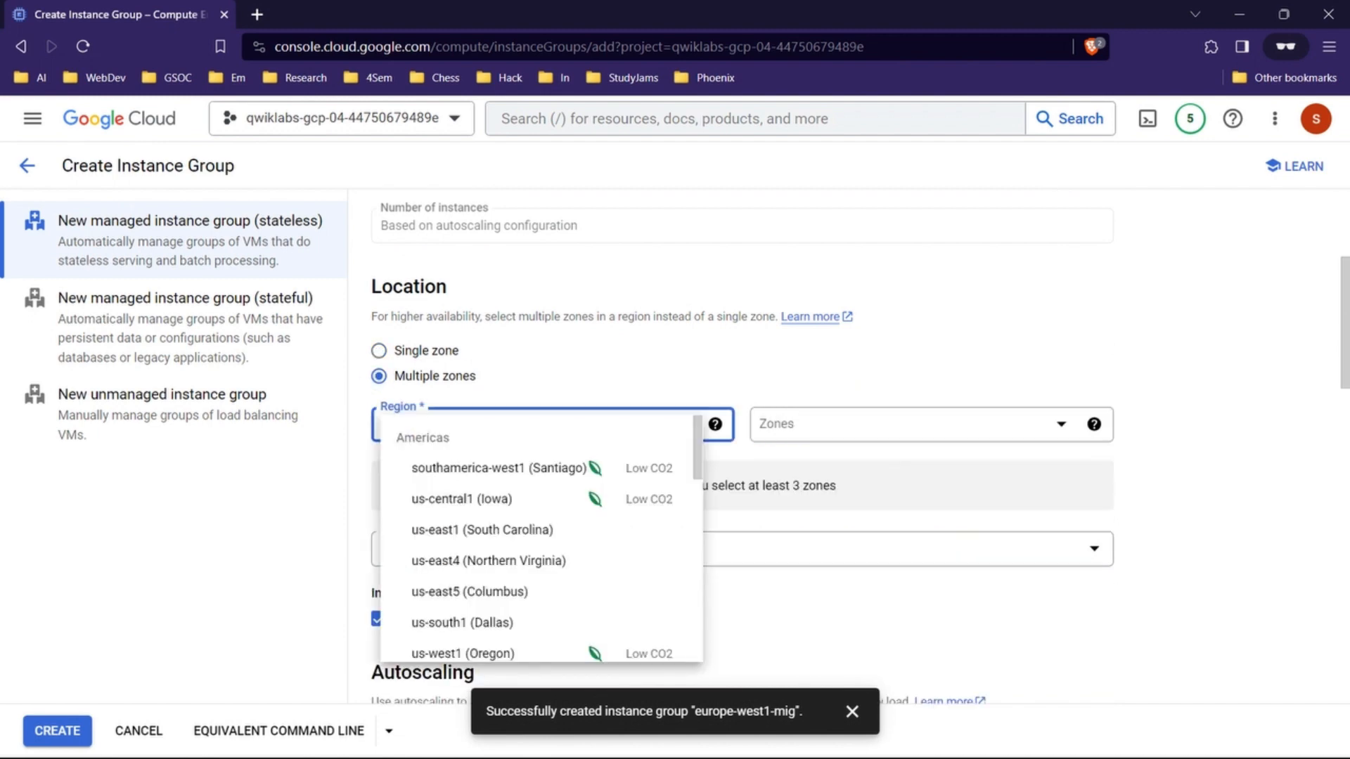
left_click(533, 499)
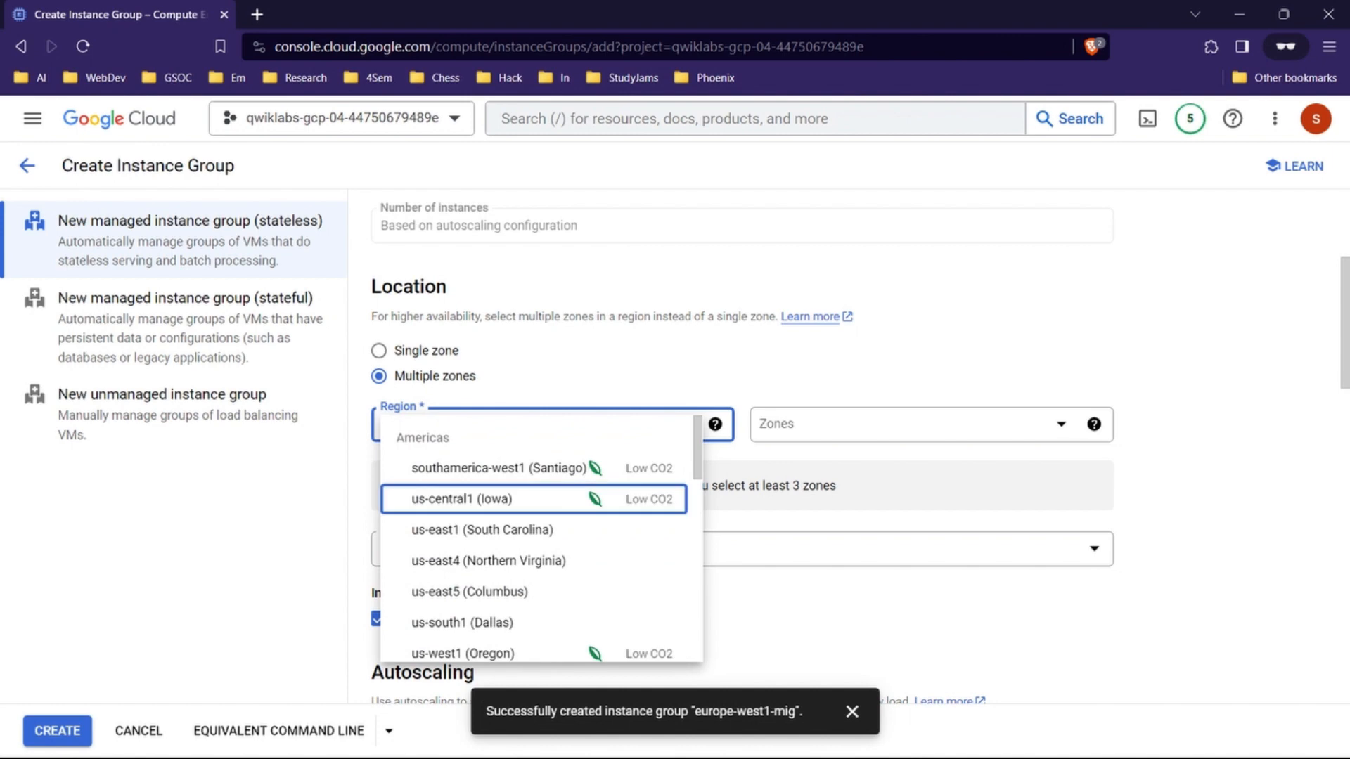
left_click(492, 653)
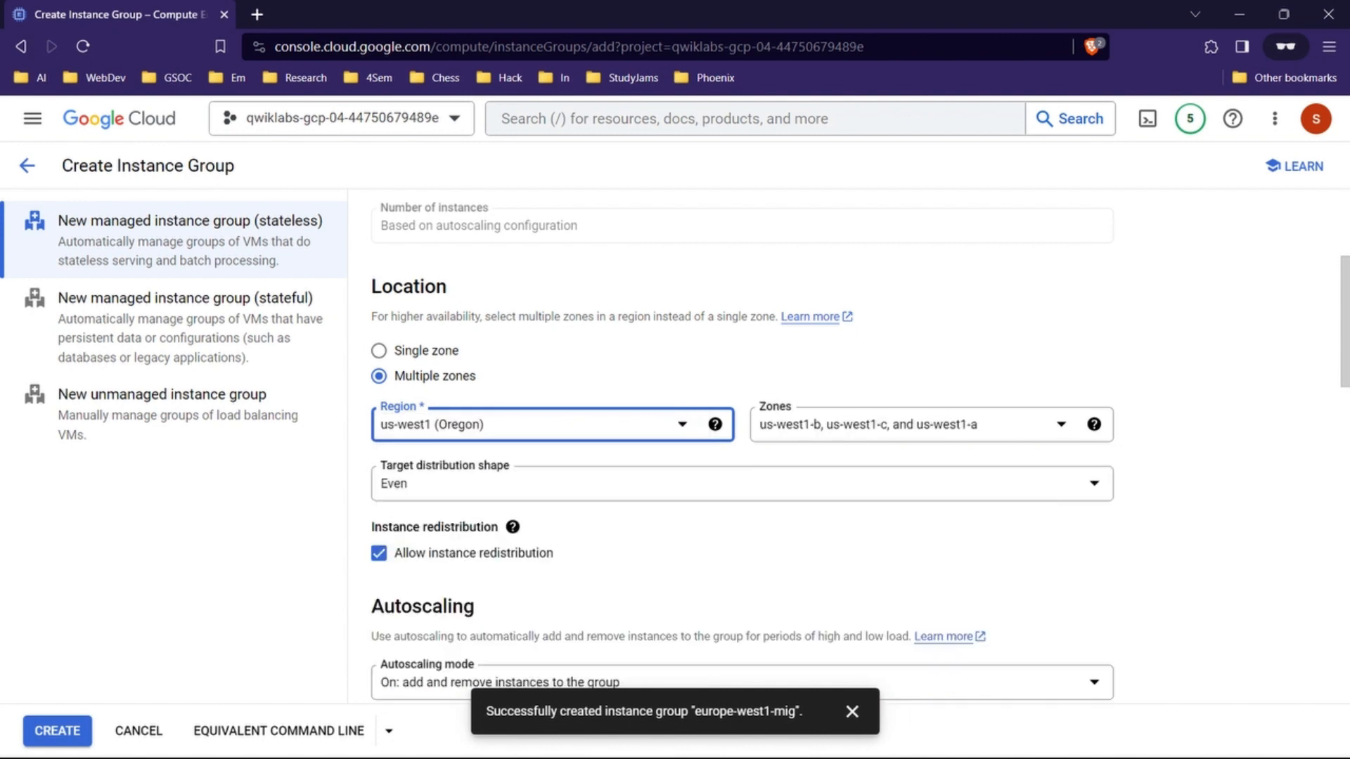
Step: Set the maximum number of instances to 2 and collapse the autoscaling signals section
scroll(739, 450, "down", 1)
scroll(738, 450, "down", 3)
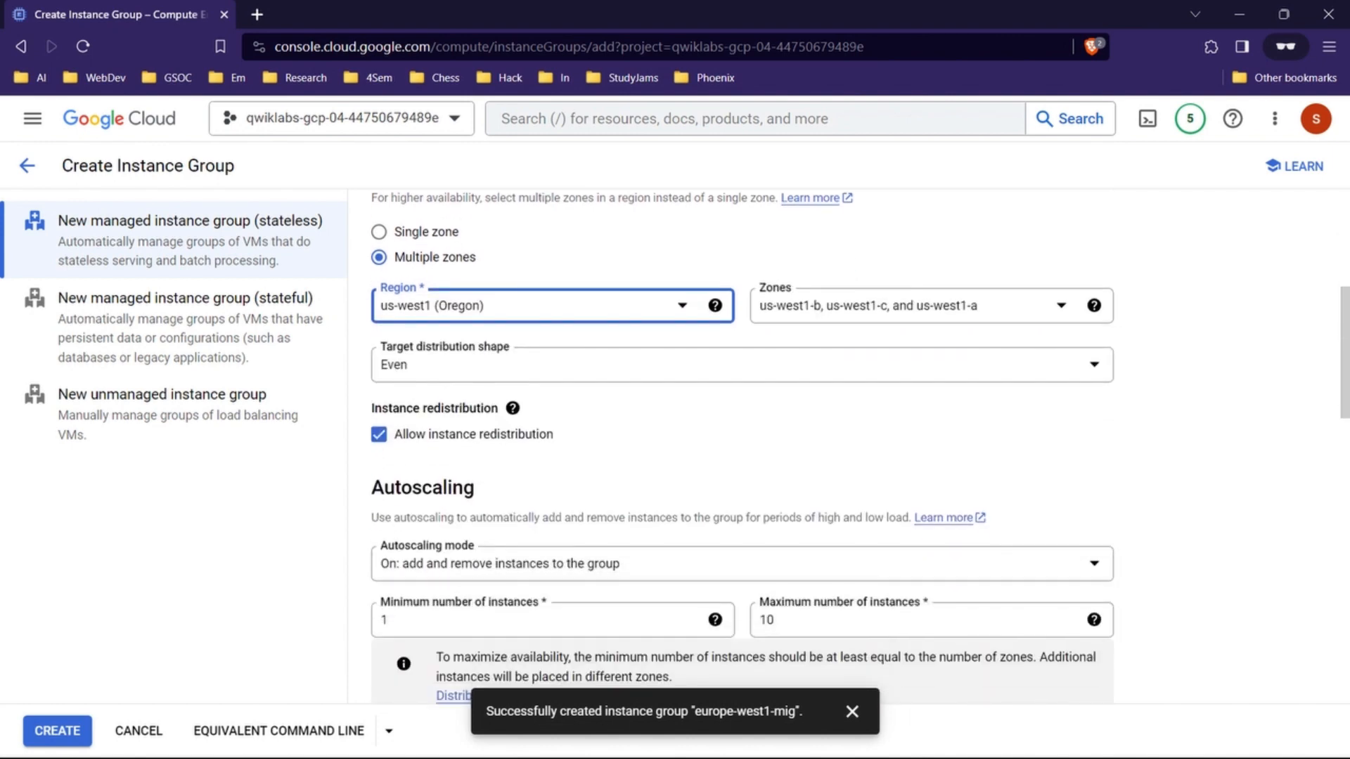
double_click(768, 482)
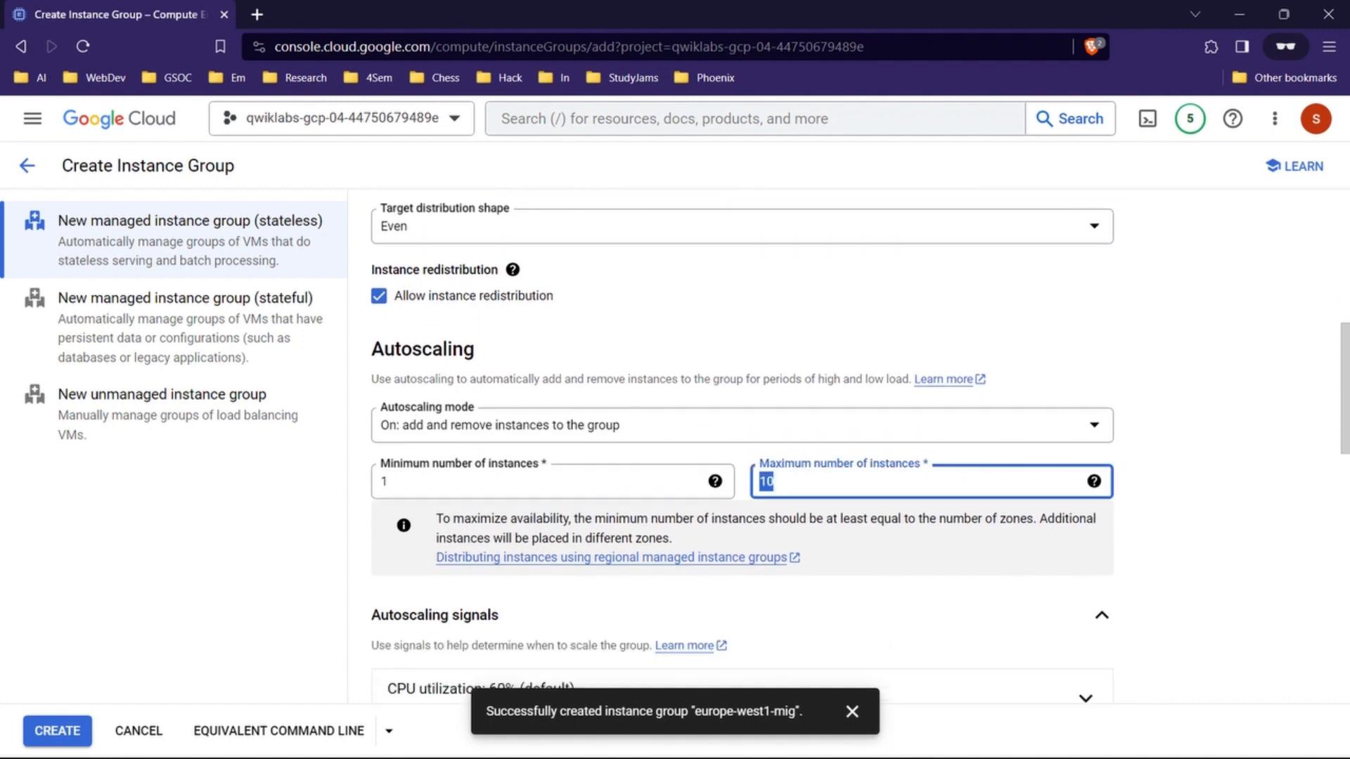
left_click(809, 615)
scroll(809, 562, "up", 2)
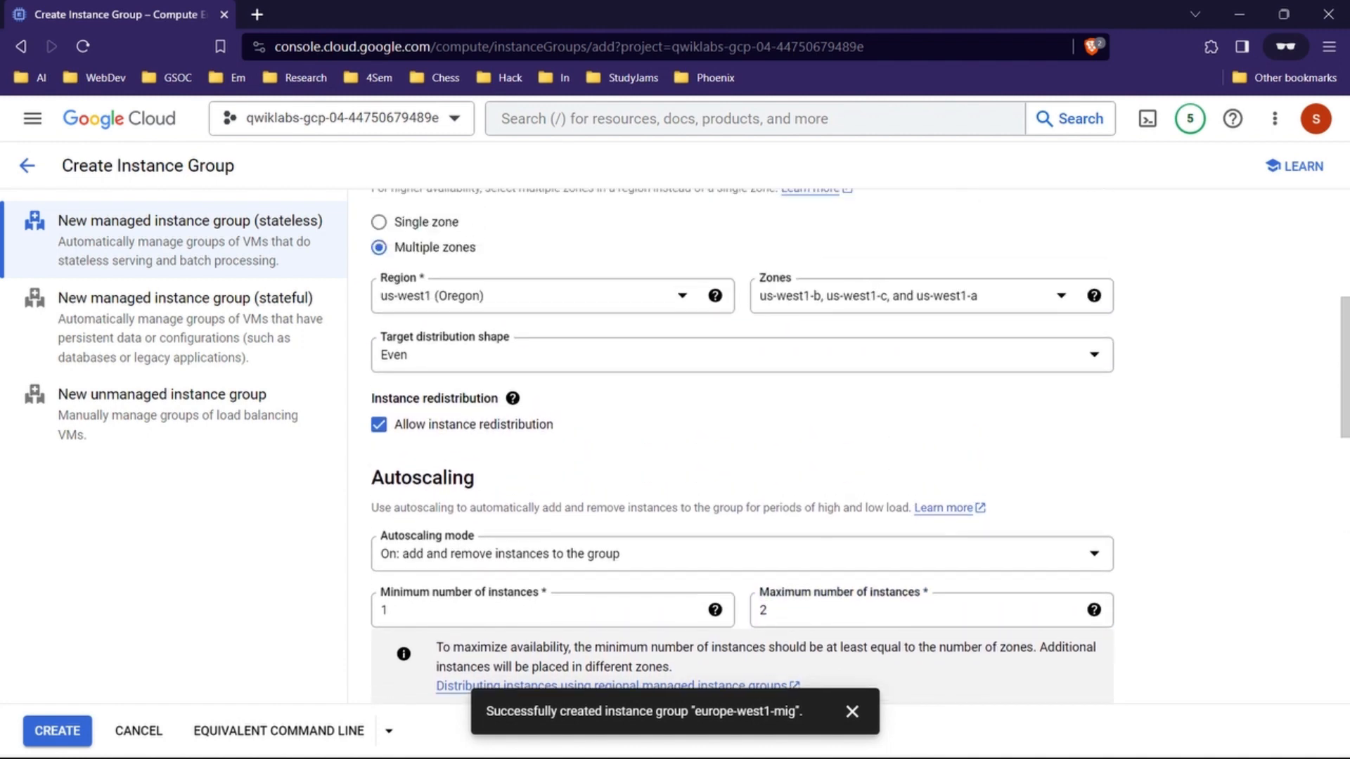
scroll(738, 450, "down", 1)
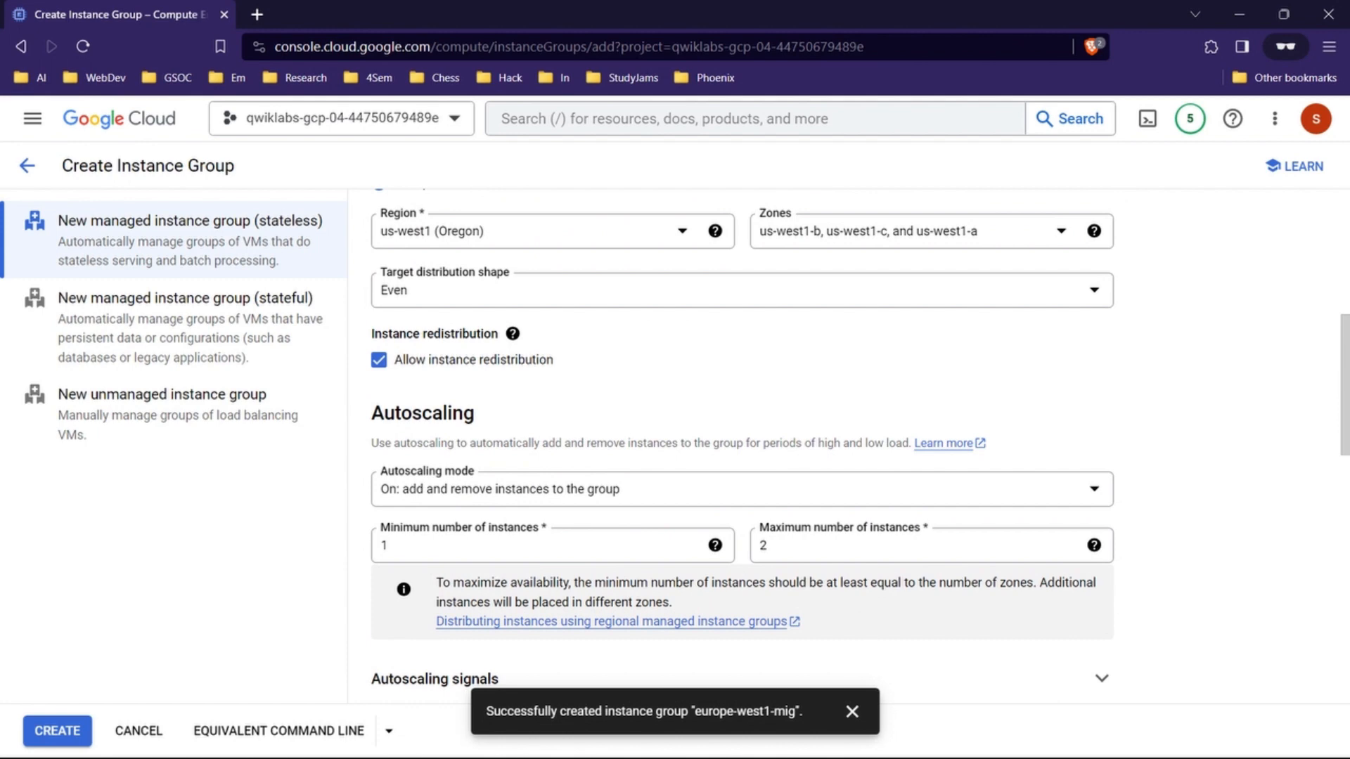
scroll(738, 450, "up", 1)
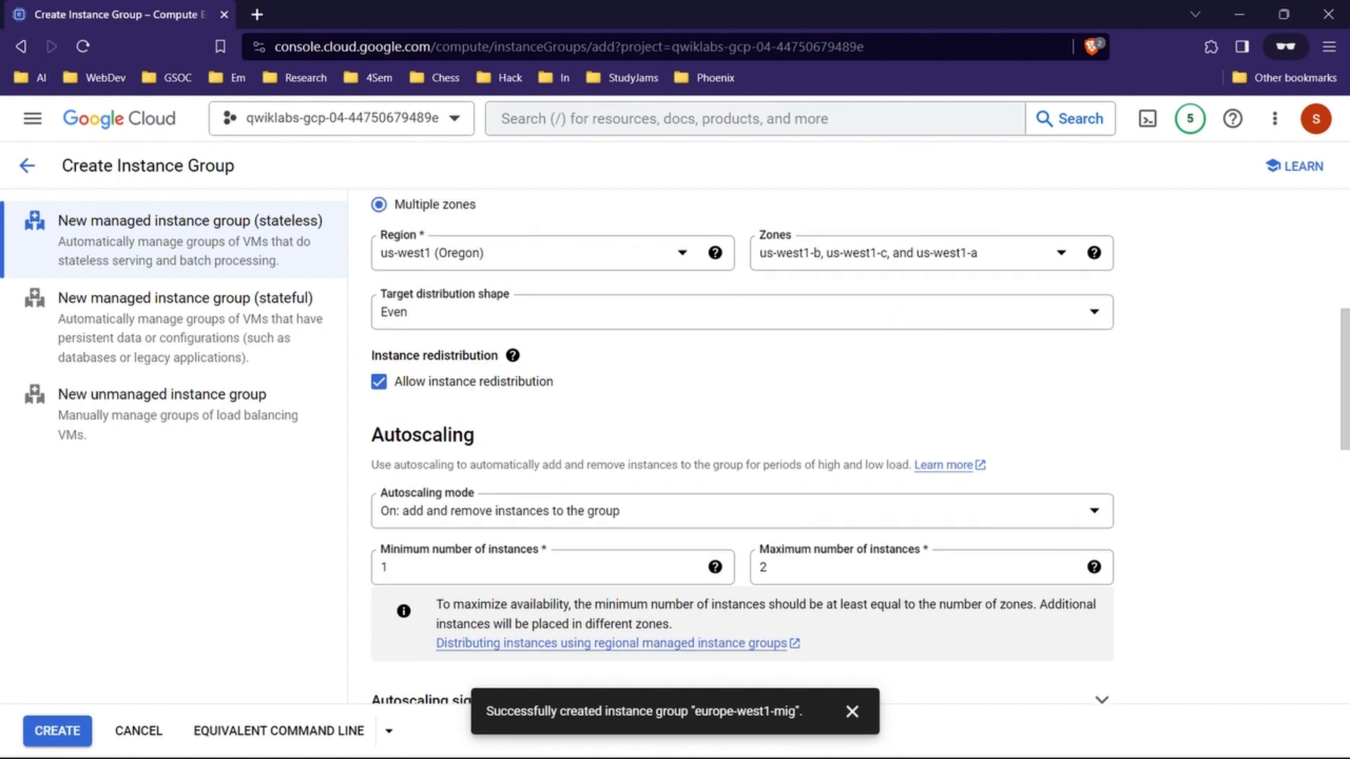
scroll(738, 450, "up", 1)
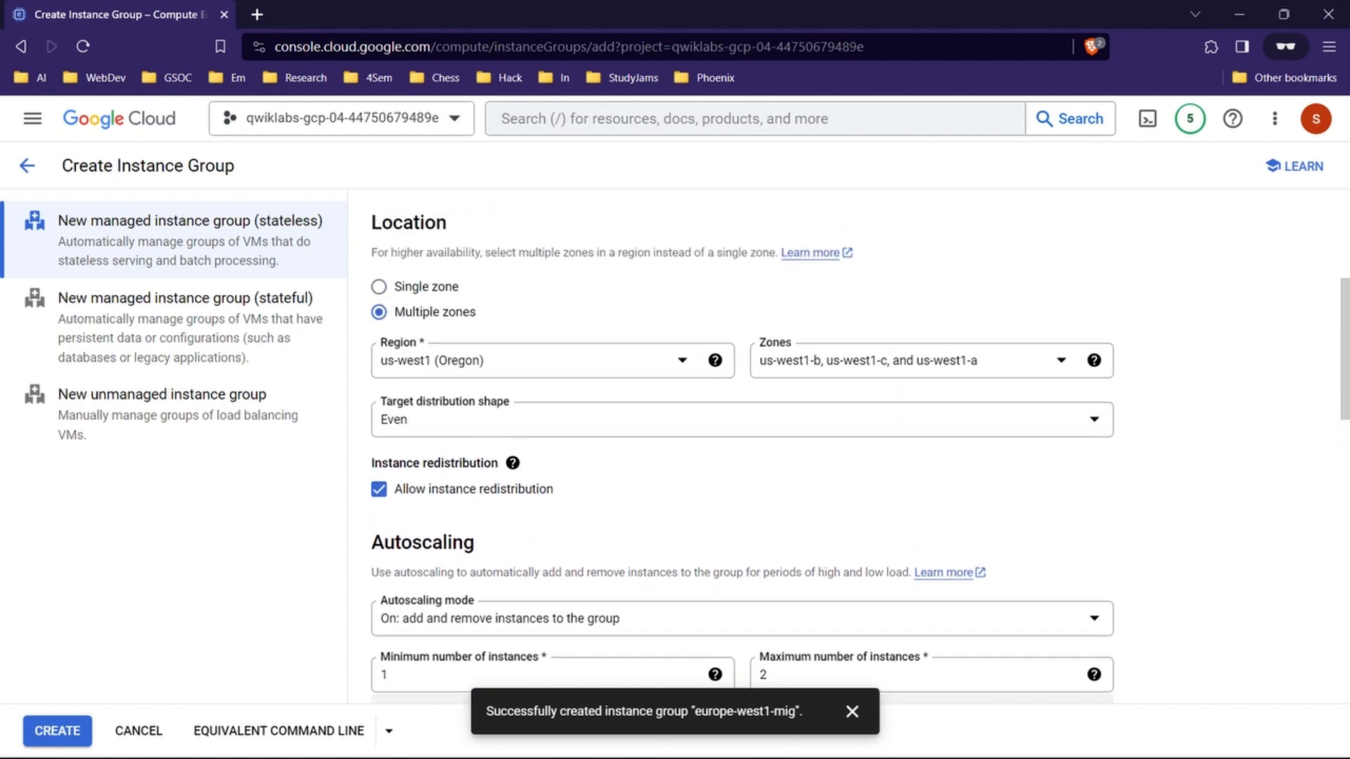
Step: Set the group's initialization period to 45 seconds and review the remaining group settings
scroll(738, 450, "down", 10)
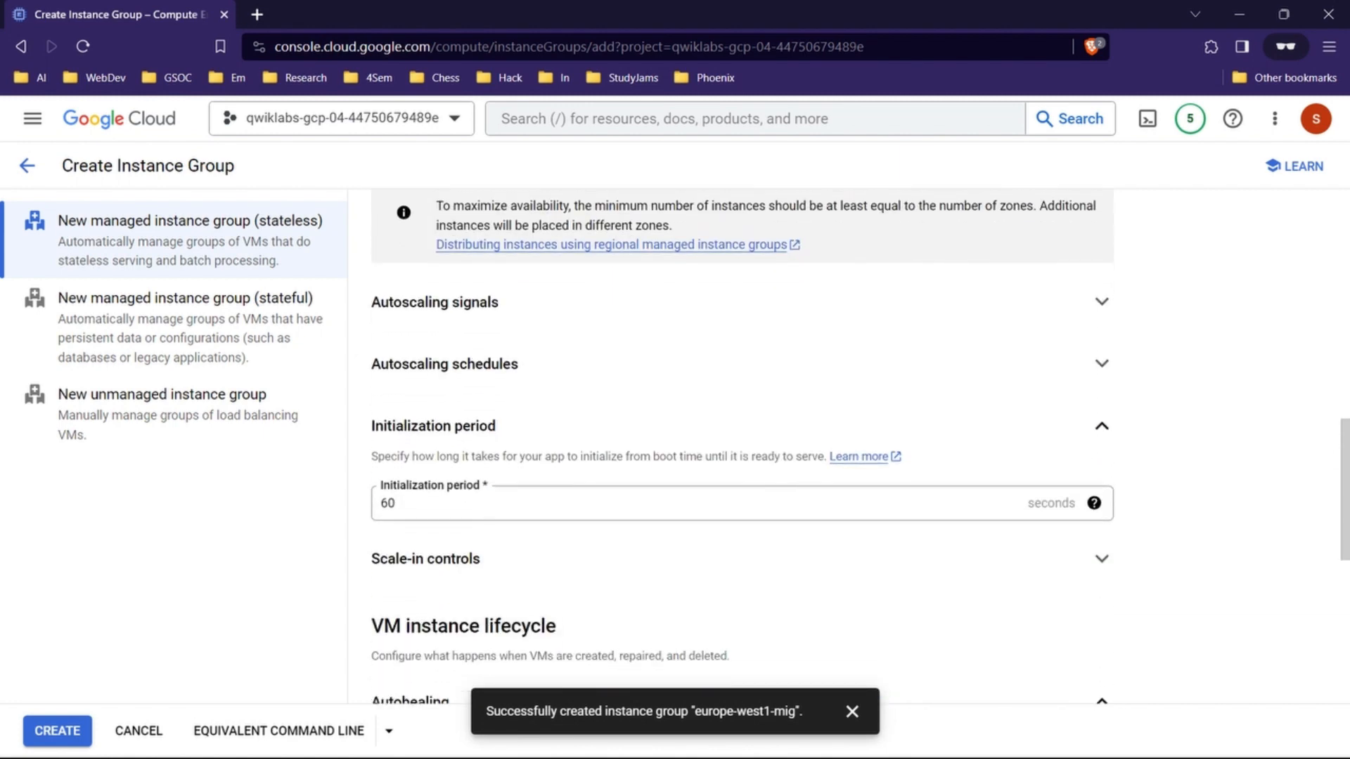
double_click(388, 495)
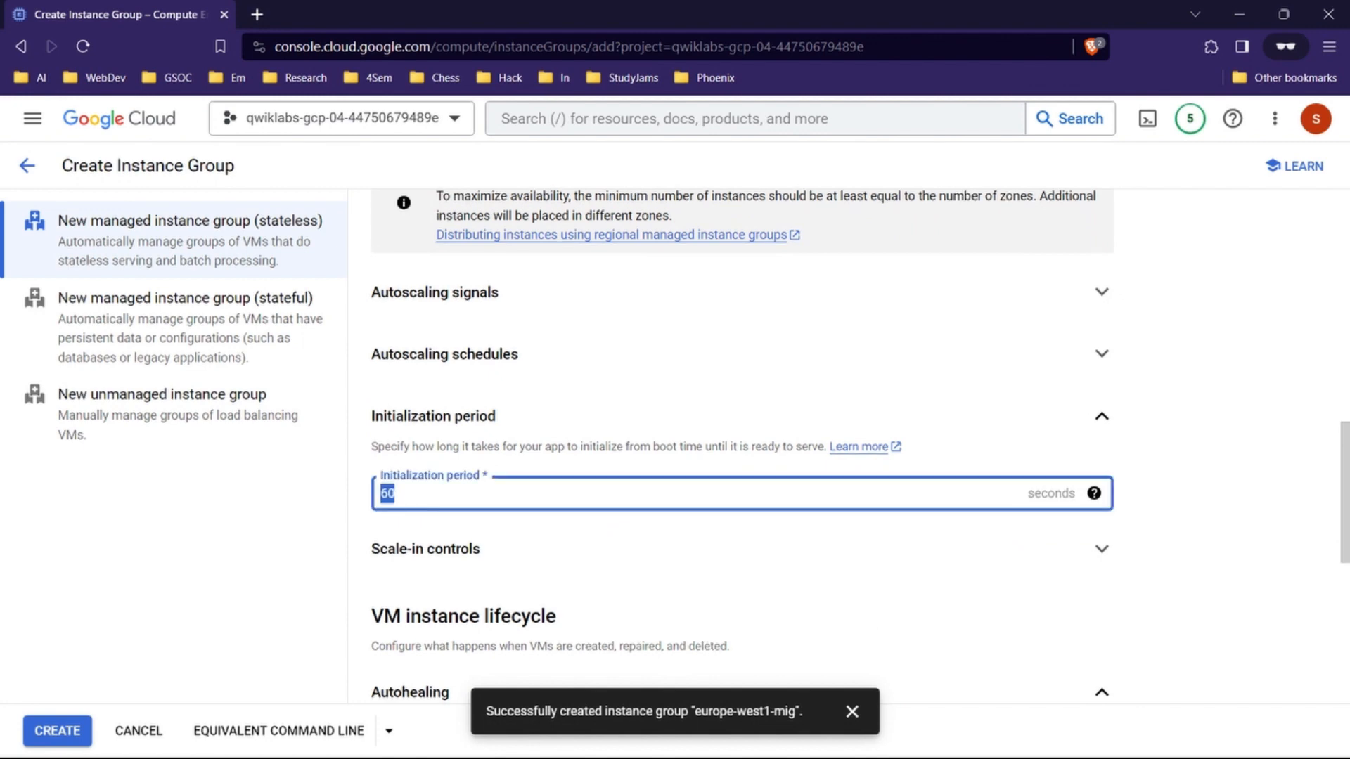
type("45")
scroll(738, 450, "up", 4)
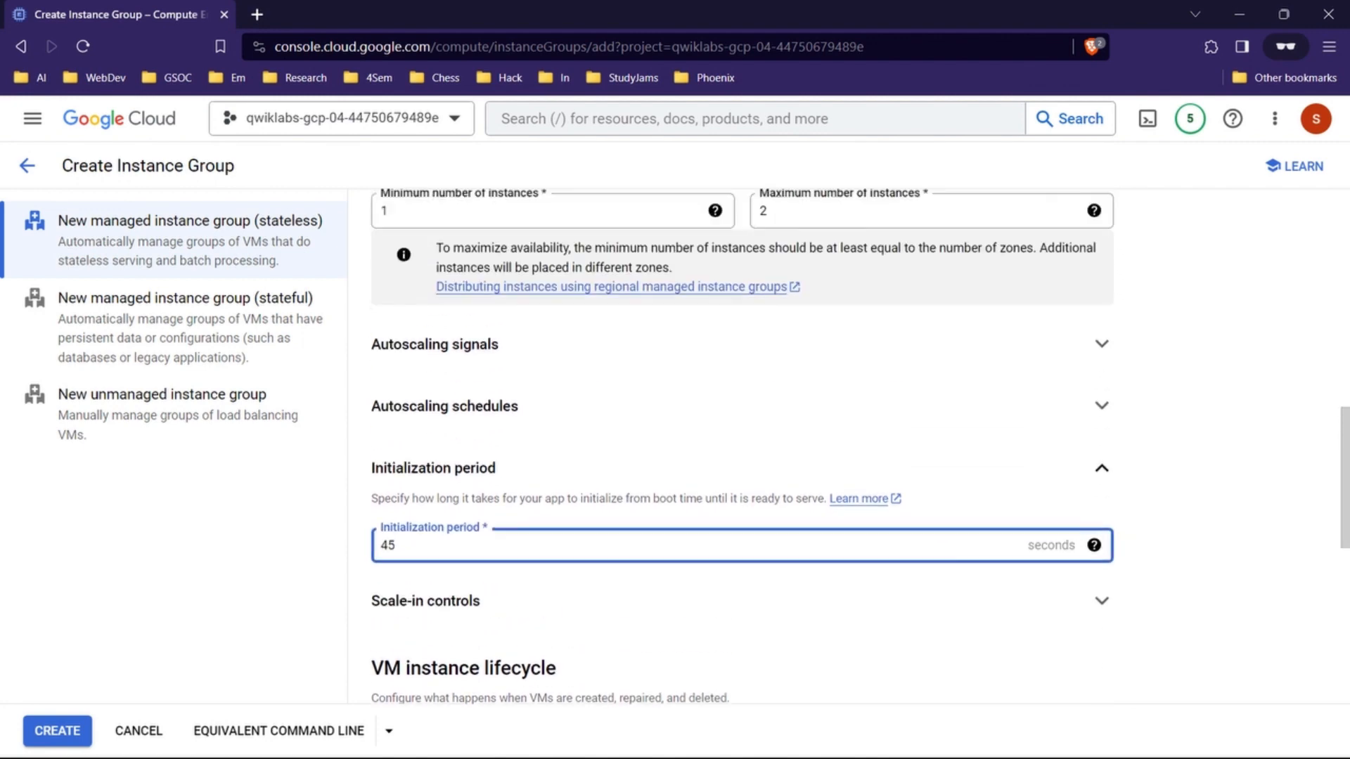
scroll(739, 450, "down", 2)
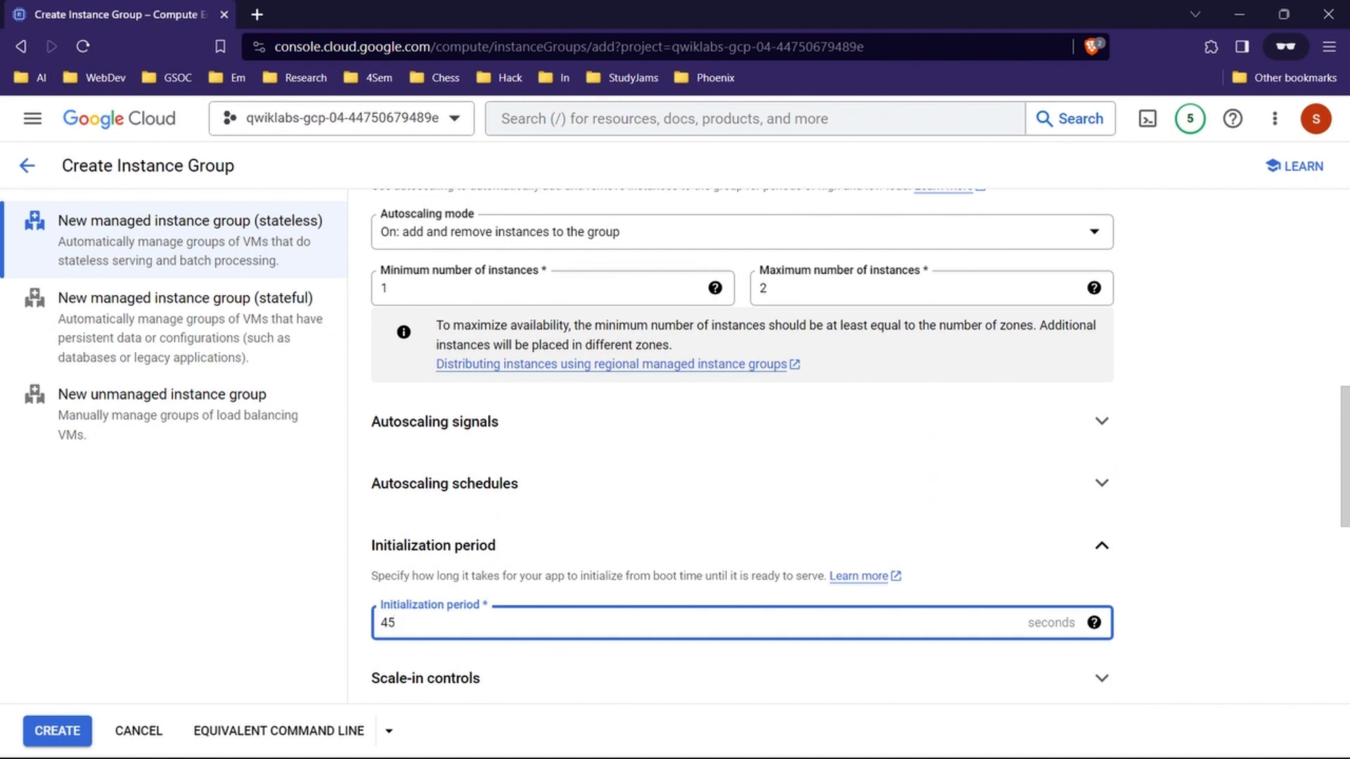
scroll(738, 450, "down", 10)
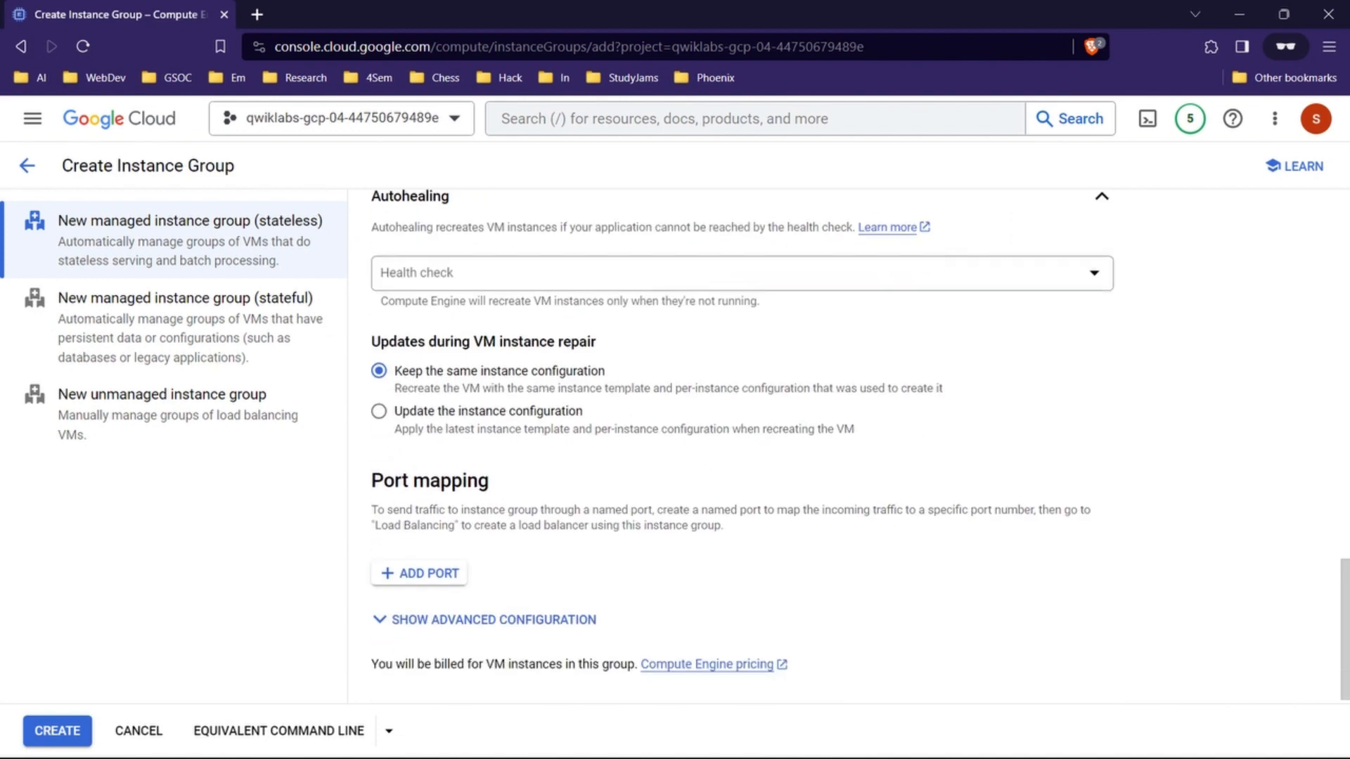
scroll(742, 450, "up", 7)
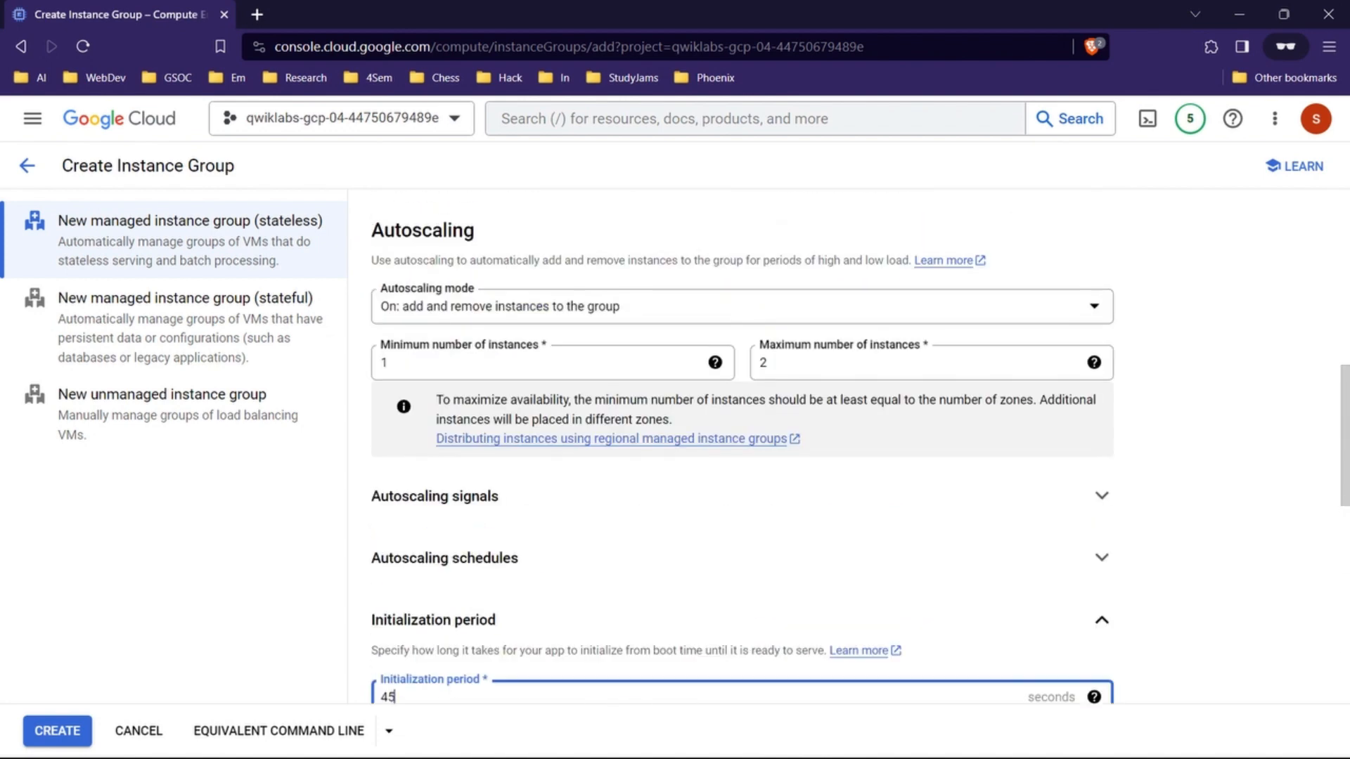
scroll(742, 450, "up", 4)
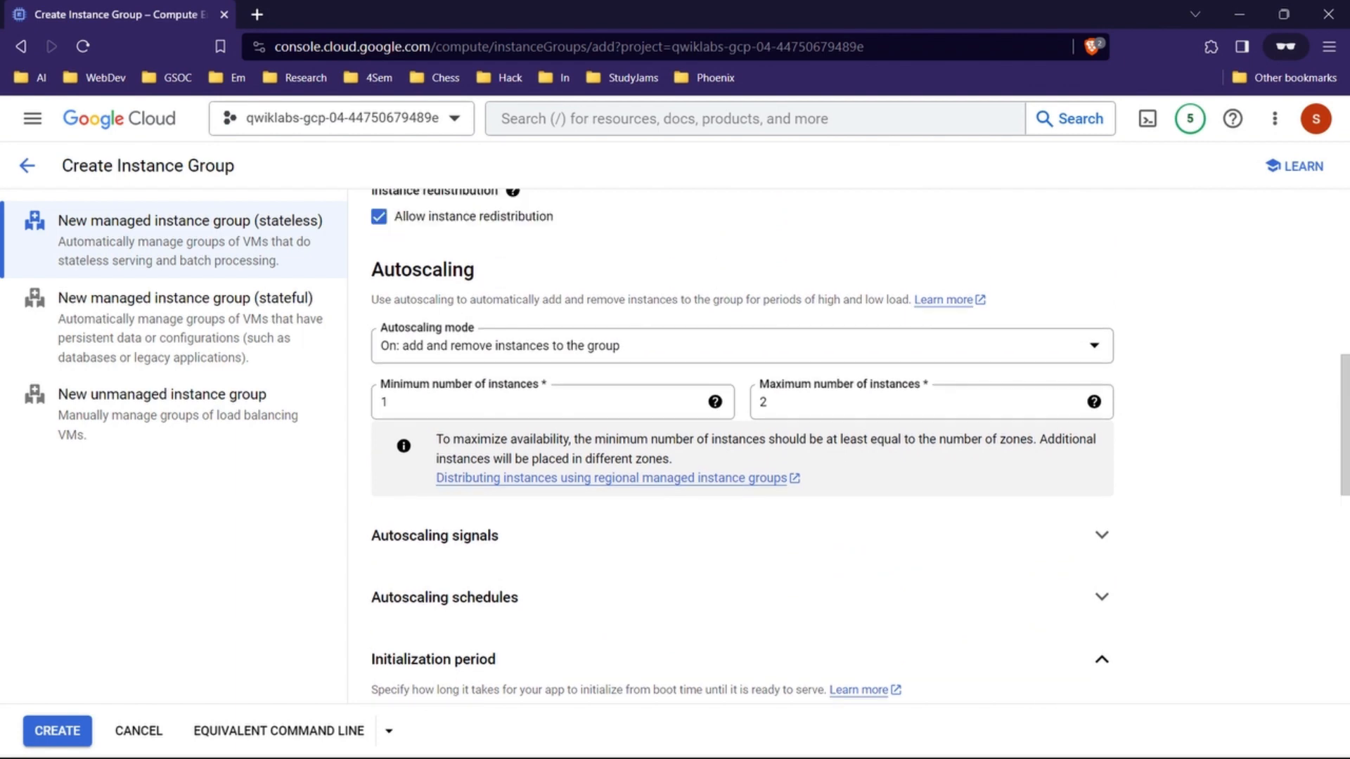
Step: Recheck the lab's property table, then select us-west1-template as the group's instance template
mouse_move(633, 757)
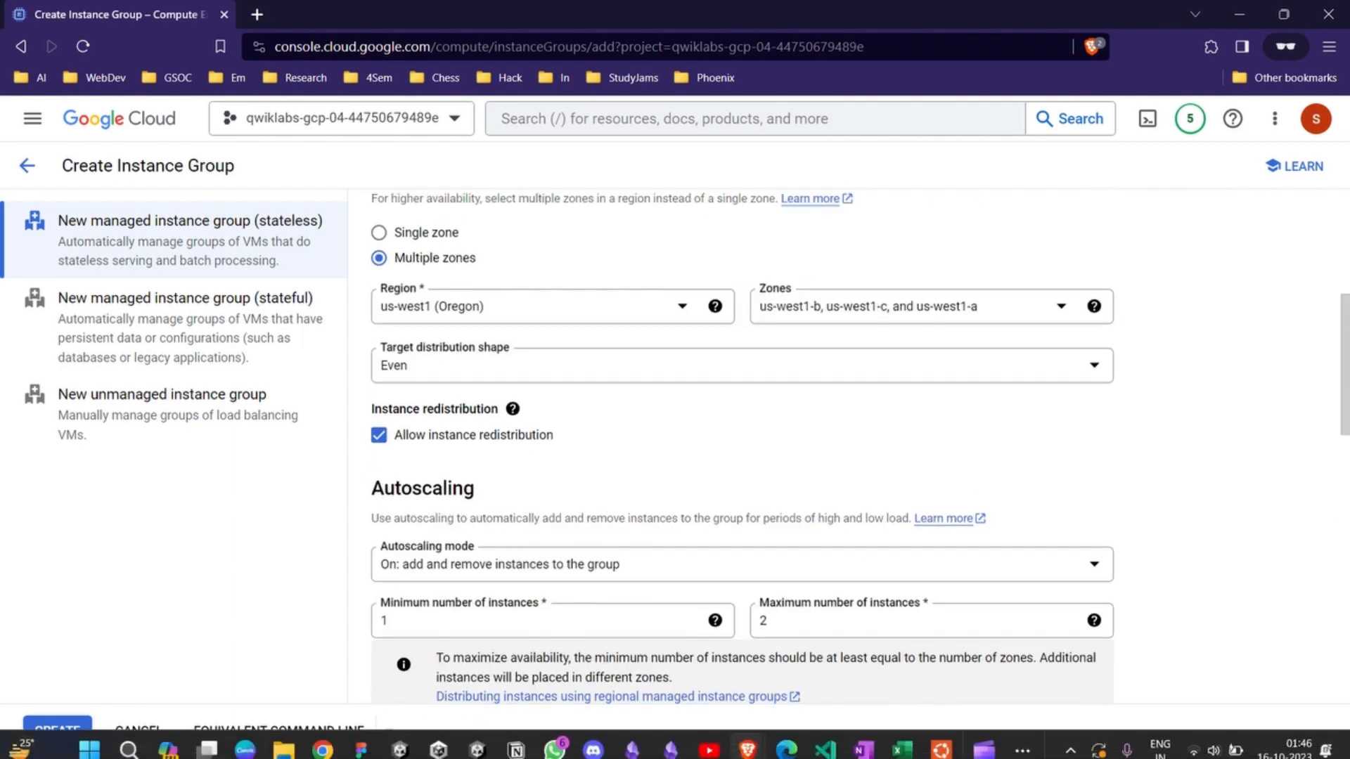
mouse_move(747, 739)
left_click(647, 644)
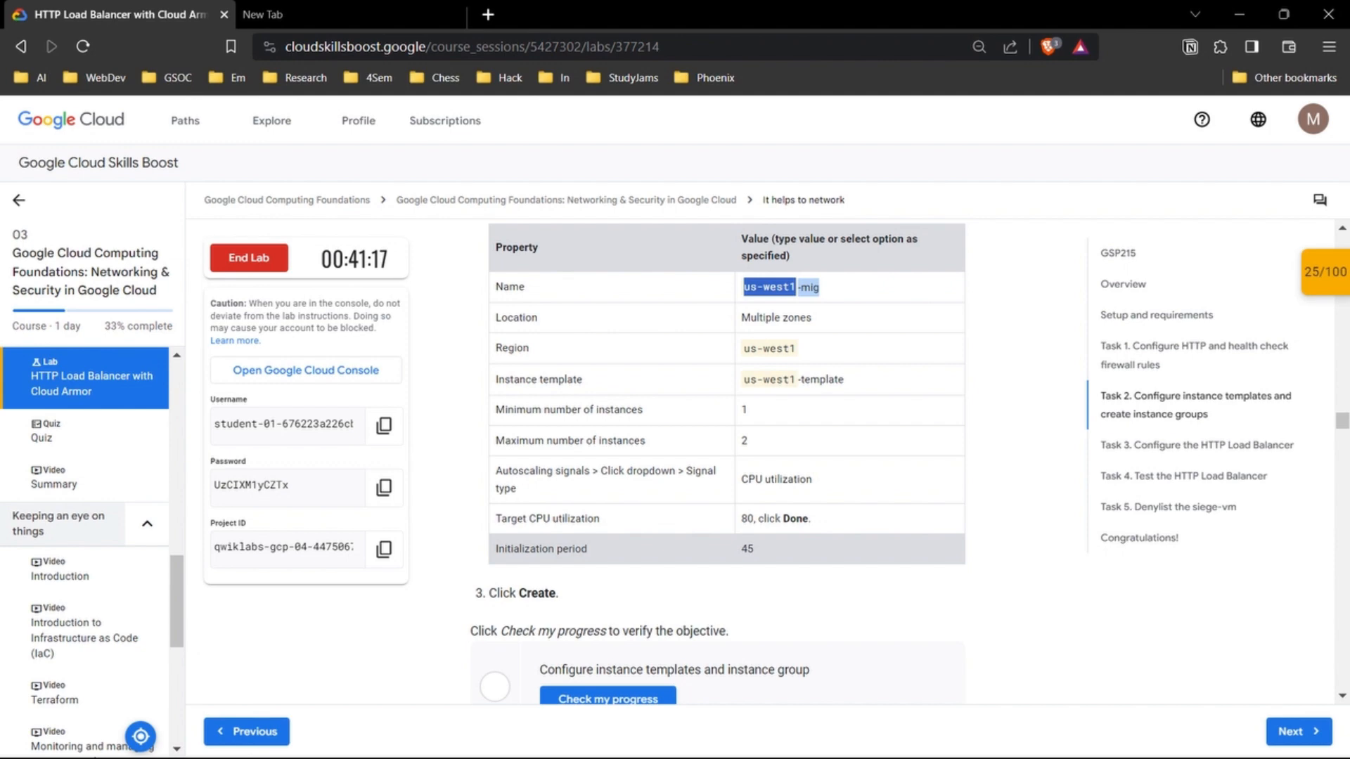
mouse_move(748, 739)
left_click(962, 664)
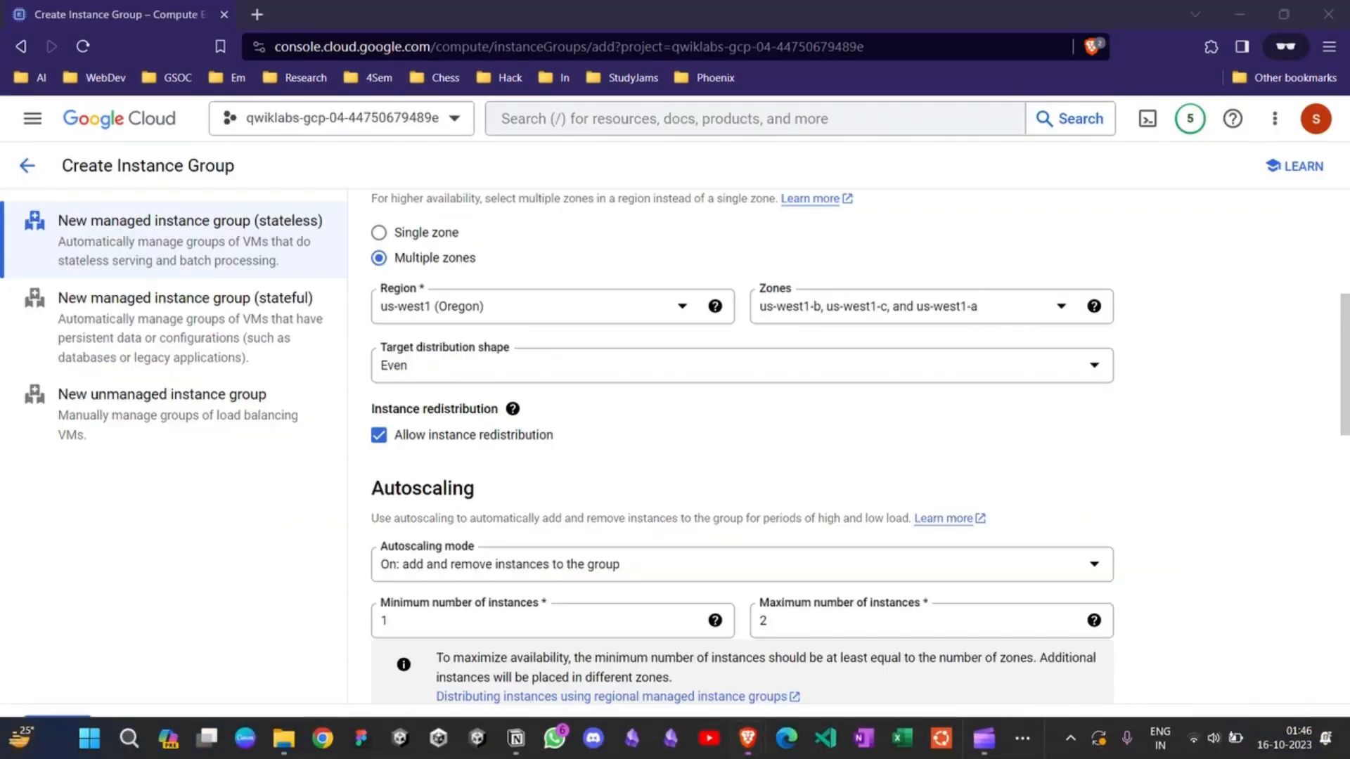
scroll(742, 464, "up", 3)
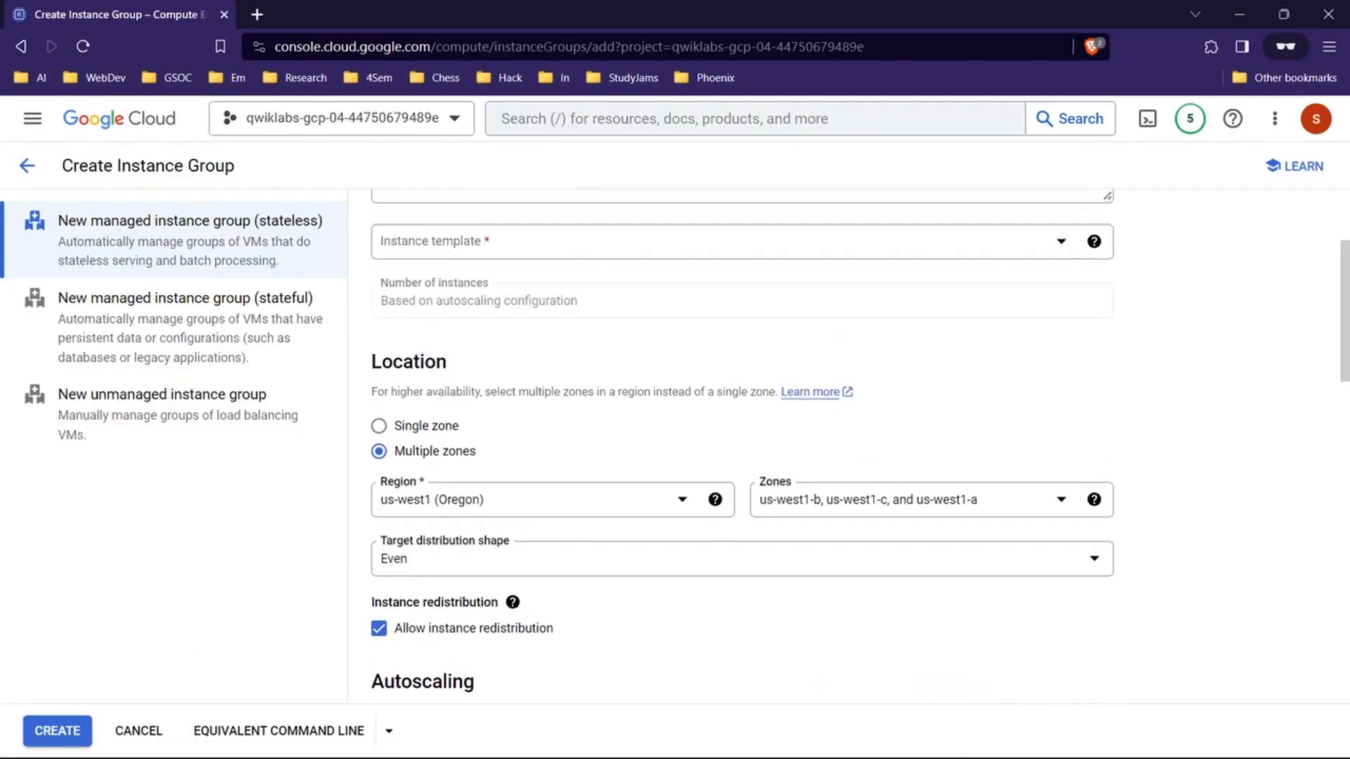
scroll(742, 450, "up", 3)
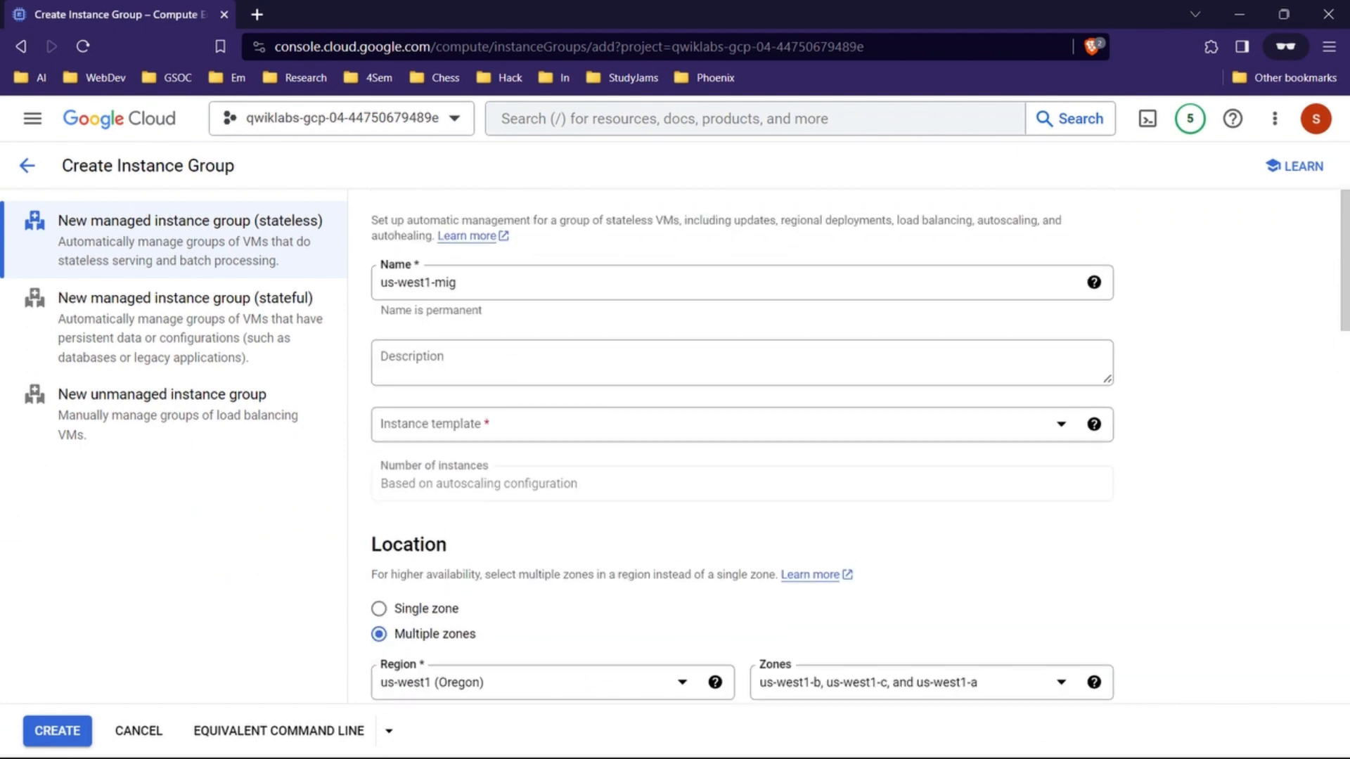
left_click(844, 424)
left_click(851, 543)
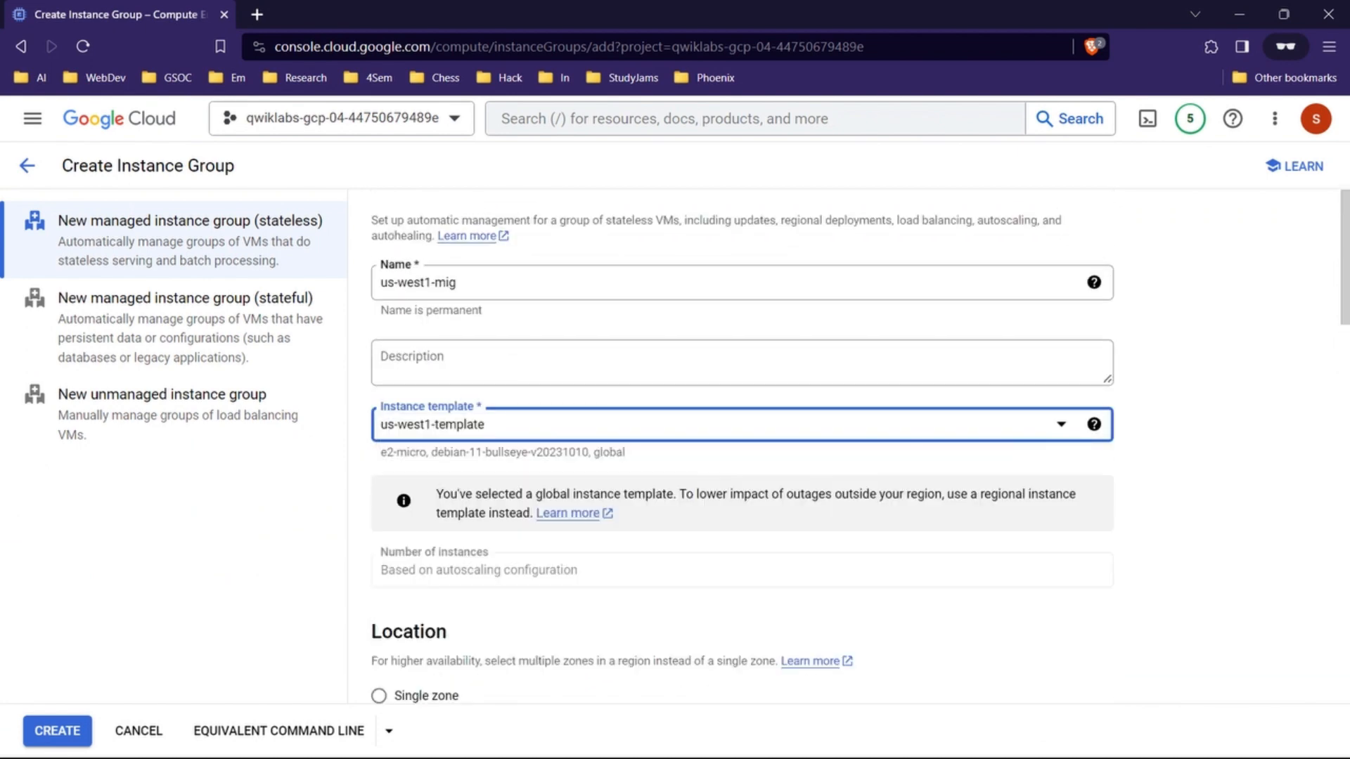
Step: Verify the us-west1 (Oregon) region selection and review the group's autoscaling settings
scroll(742, 450, "down", 5)
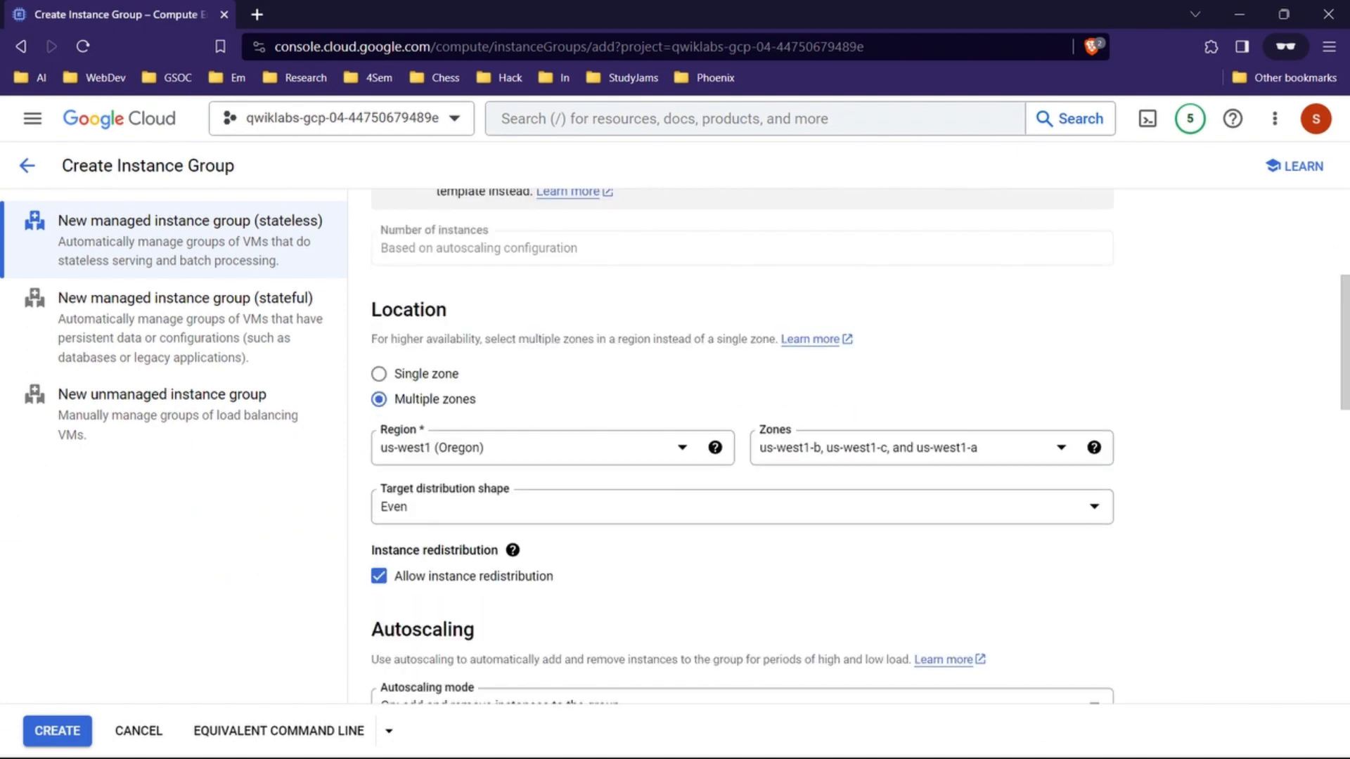
left_click(553, 448)
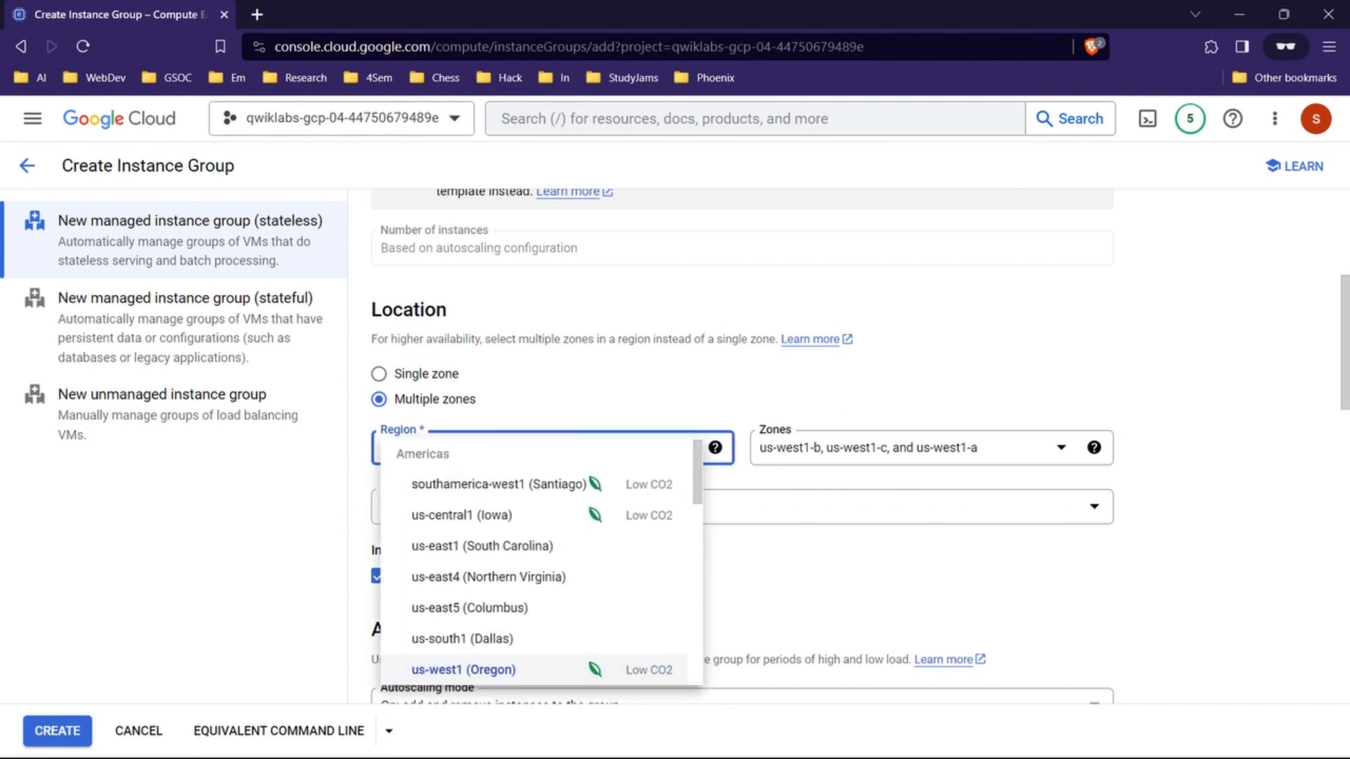
left_click(535, 669)
scroll(742, 450, "down", 5)
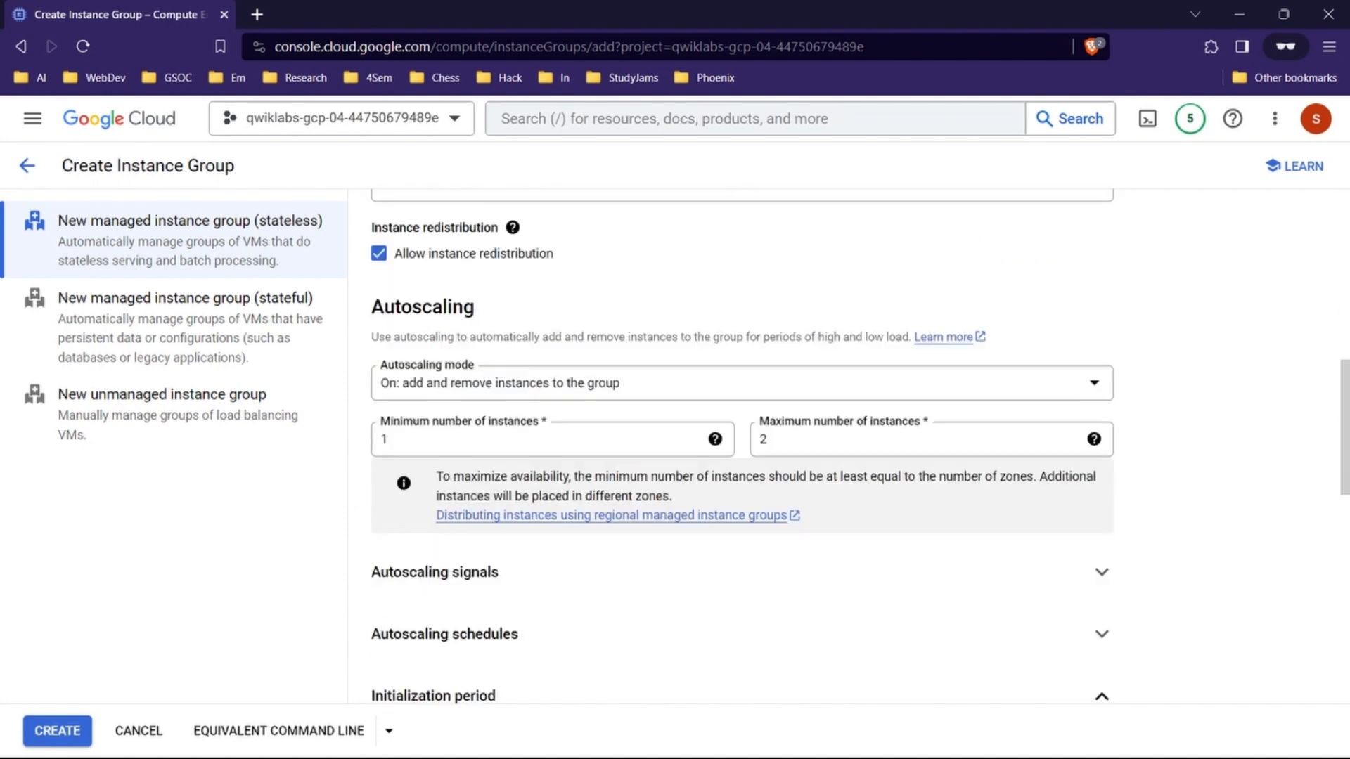
Step: Review the us-west1-mig form's name, template, location, autoscaling, initialization period and autohealing settings
scroll(742, 450, "down", 5)
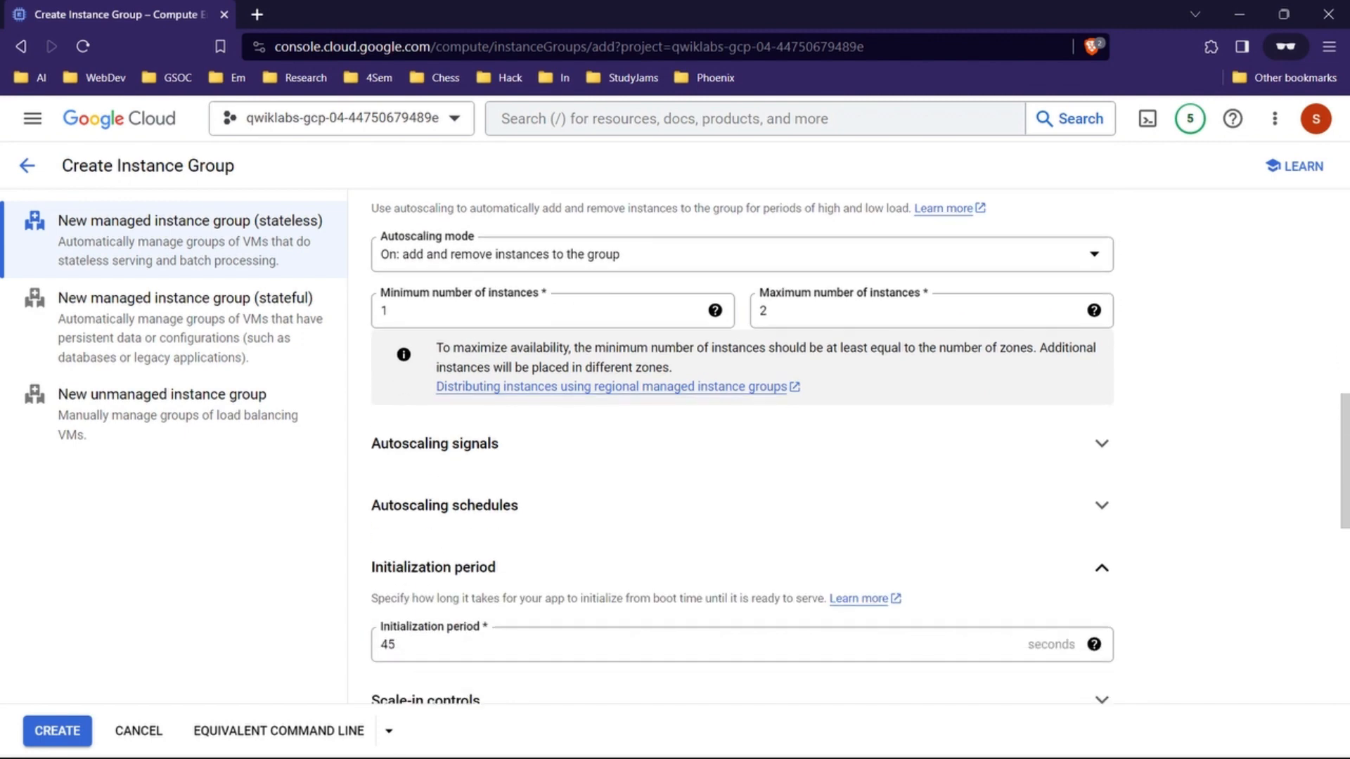
scroll(742, 450, "down", 1)
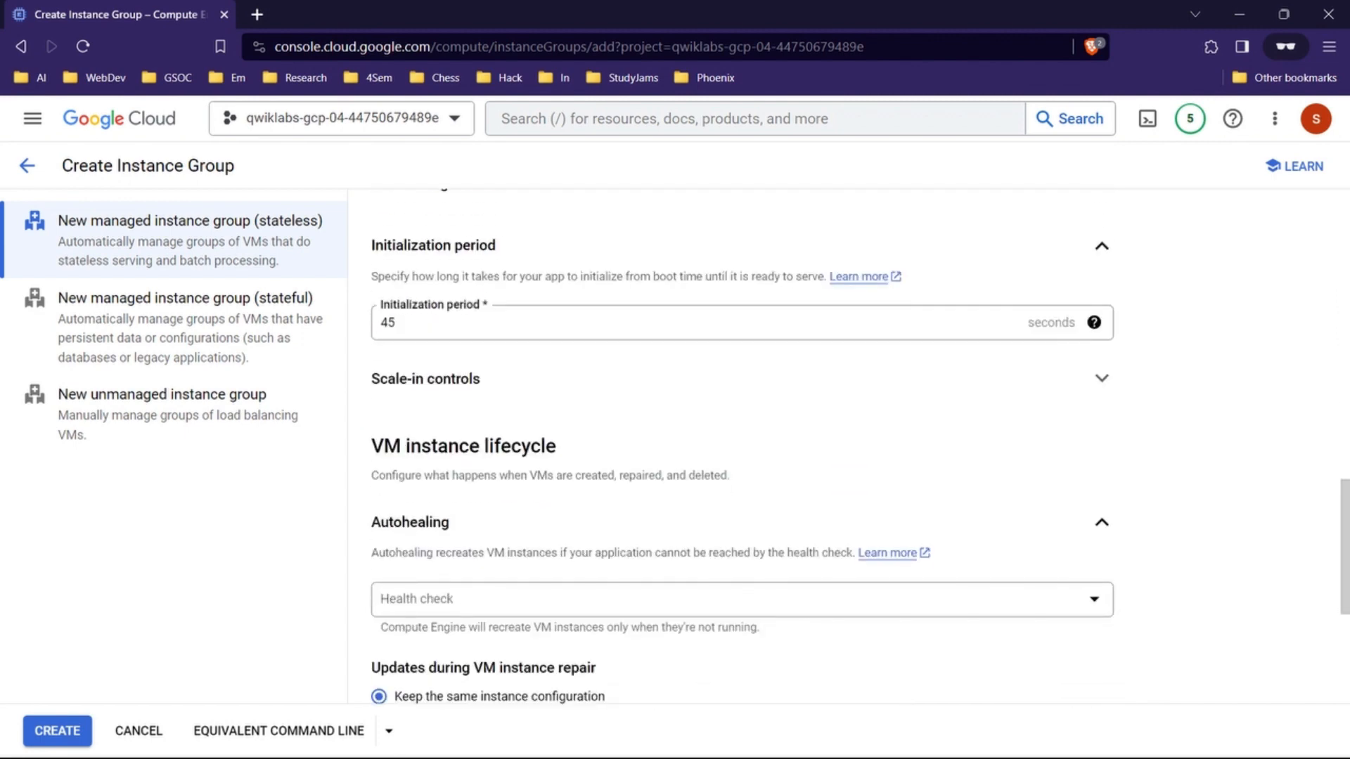
scroll(742, 450, "down", 4)
scroll(741, 450, "up", 10)
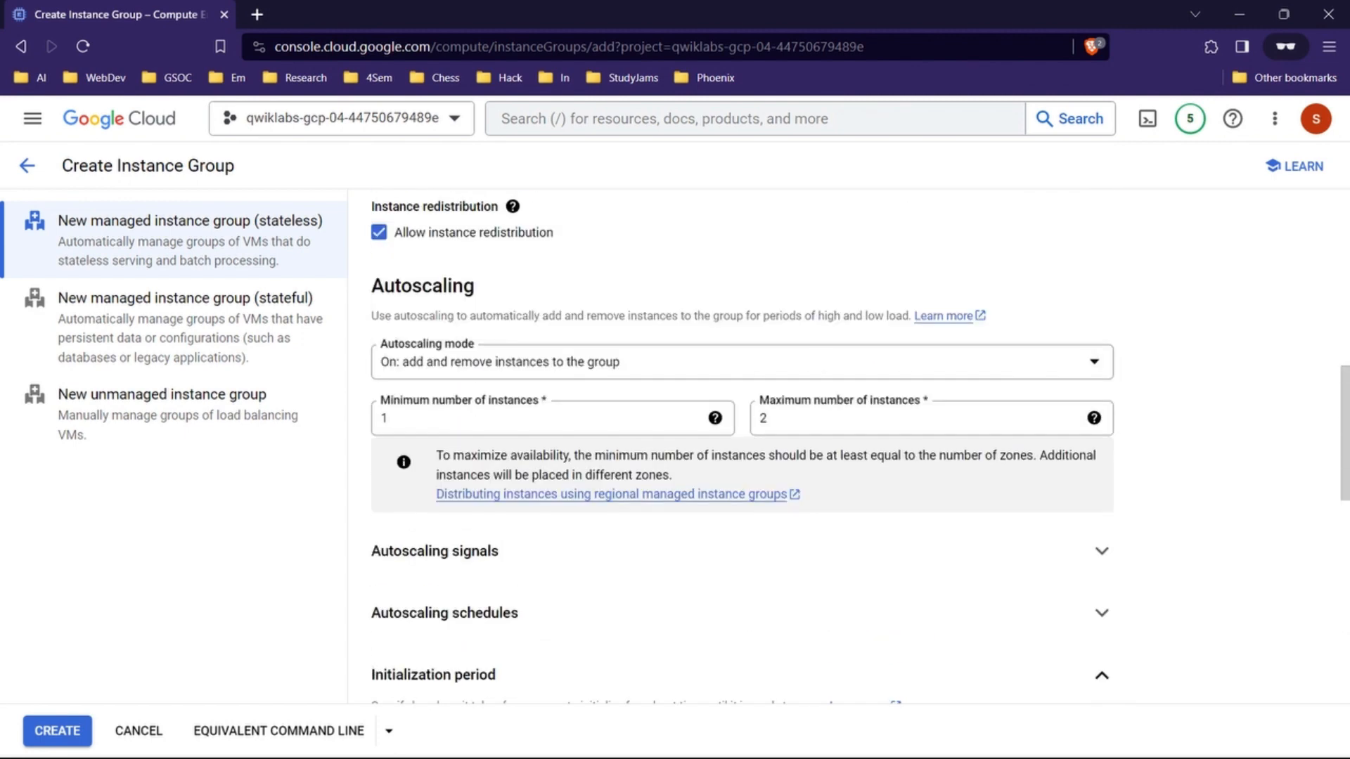
scroll(742, 450, "up", 2)
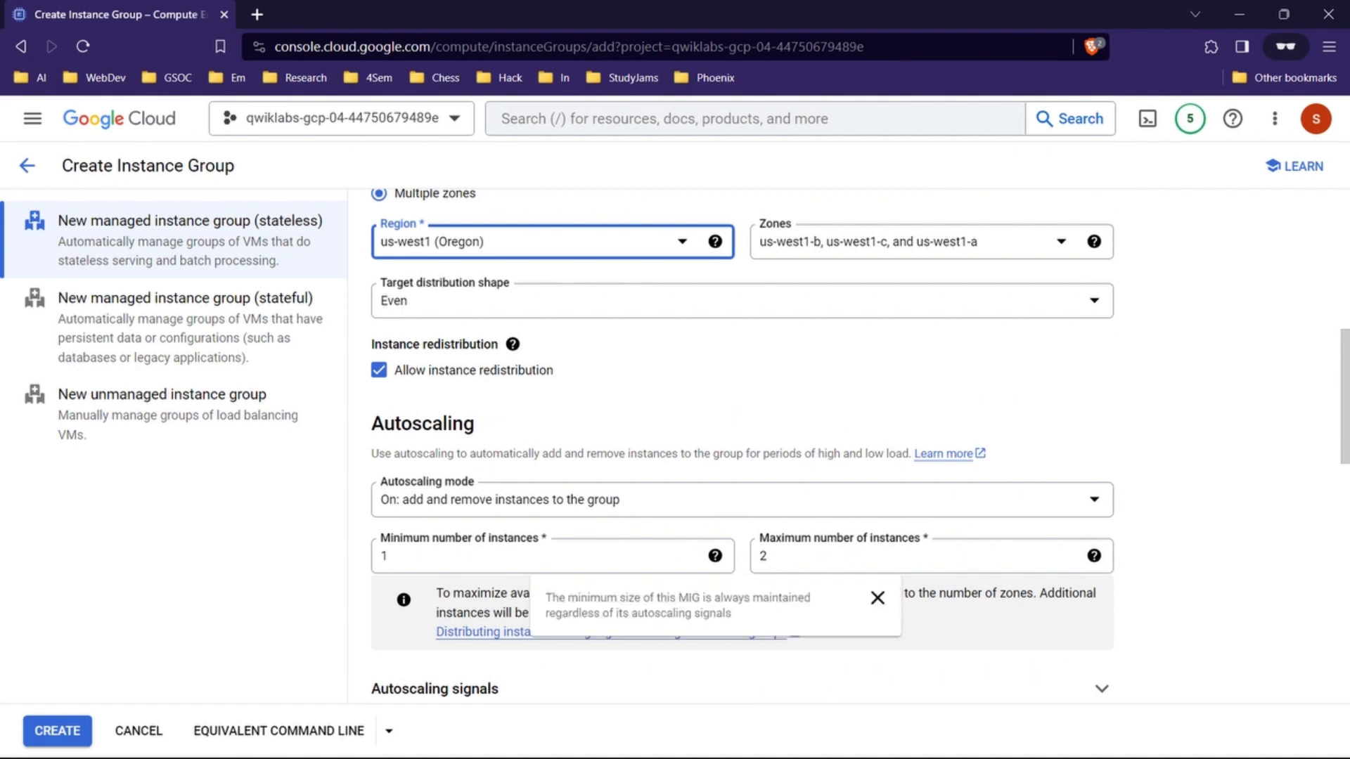
scroll(742, 445, "up", 5)
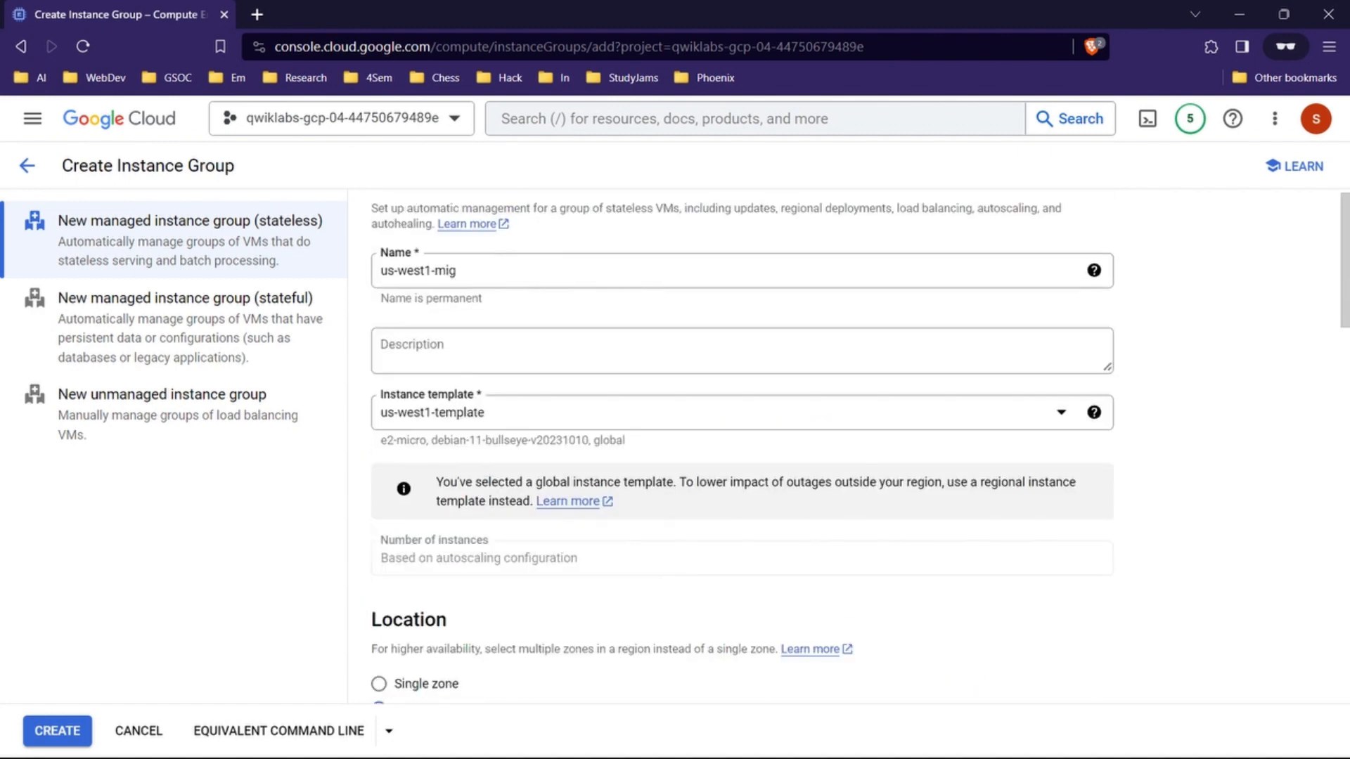
scroll(743, 445, "down", 7)
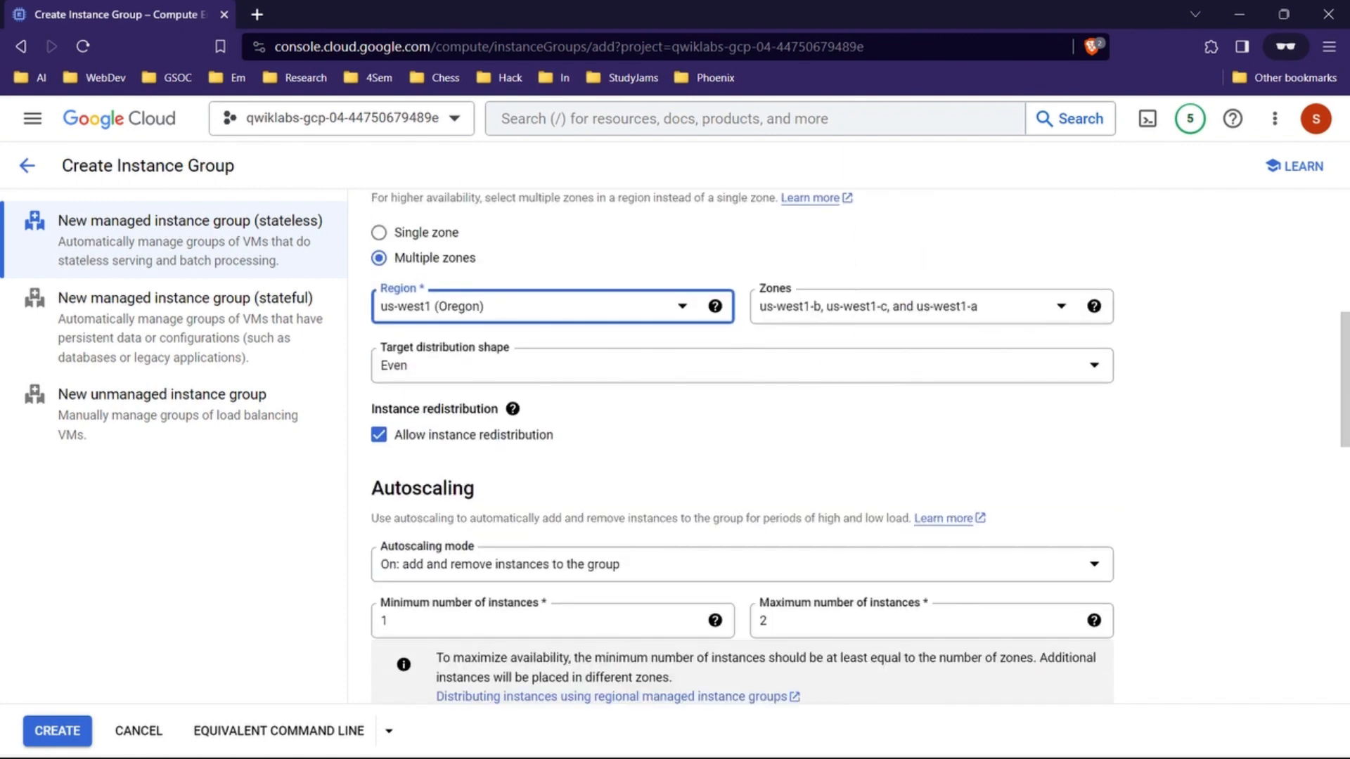
Step: Compare the settings with the lab's property table, then create the us-west1-mig instance group
mouse_move(747, 738)
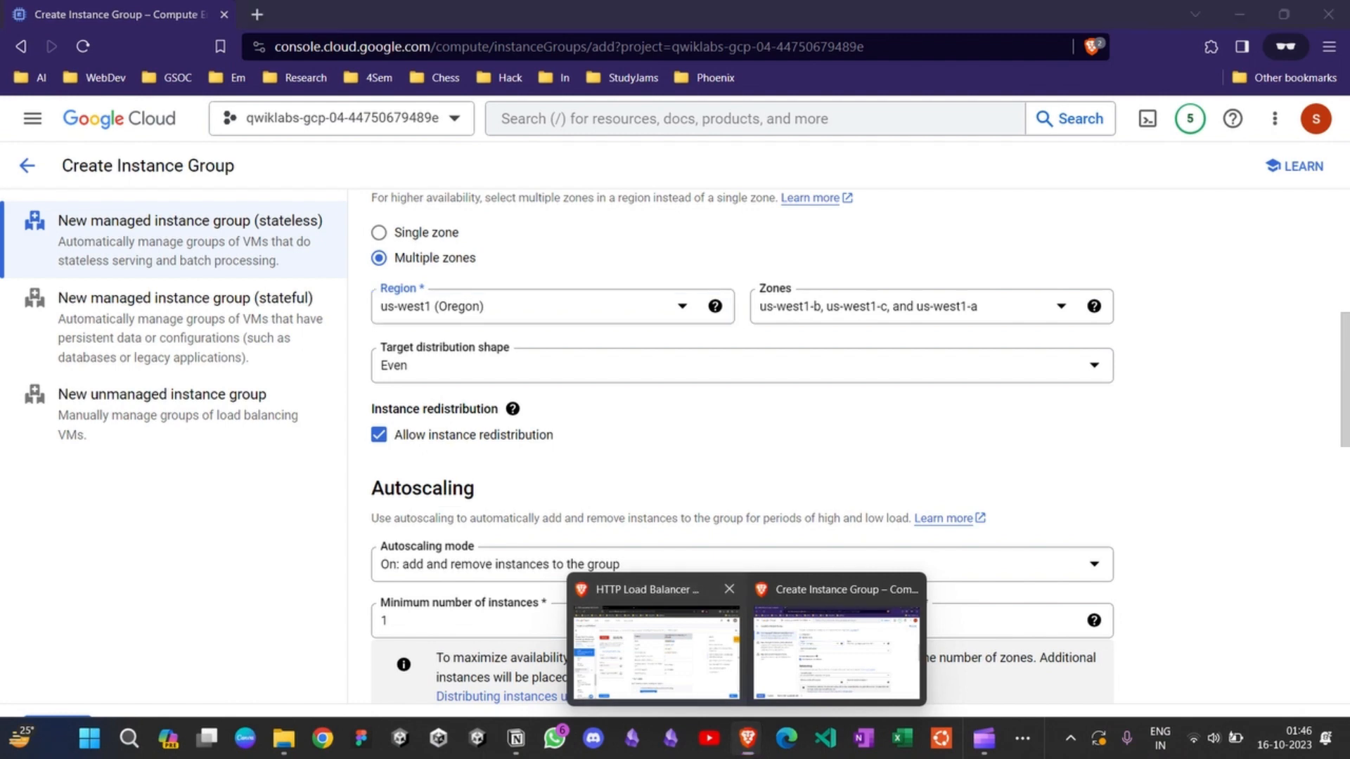
left_click(656, 650)
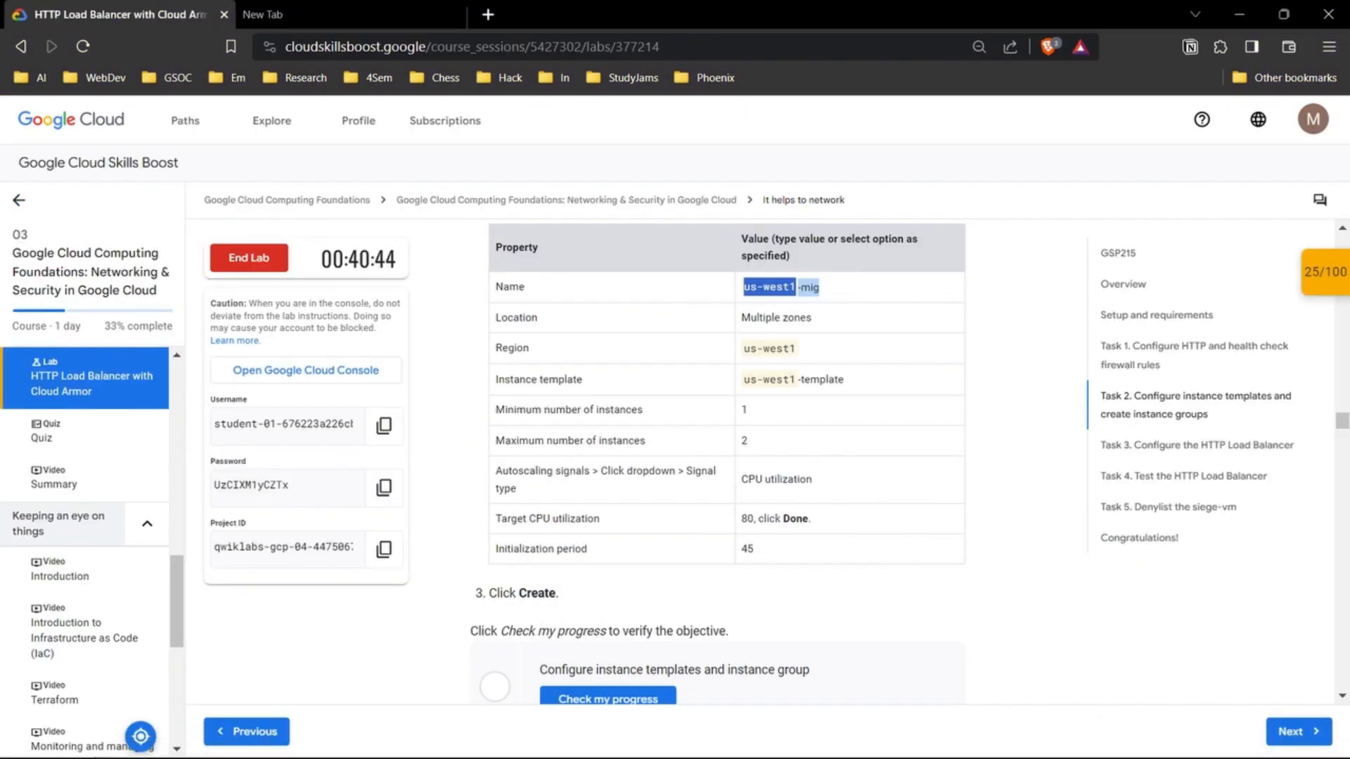
scroll(727, 457, "down", 3)
mouse_move(748, 738)
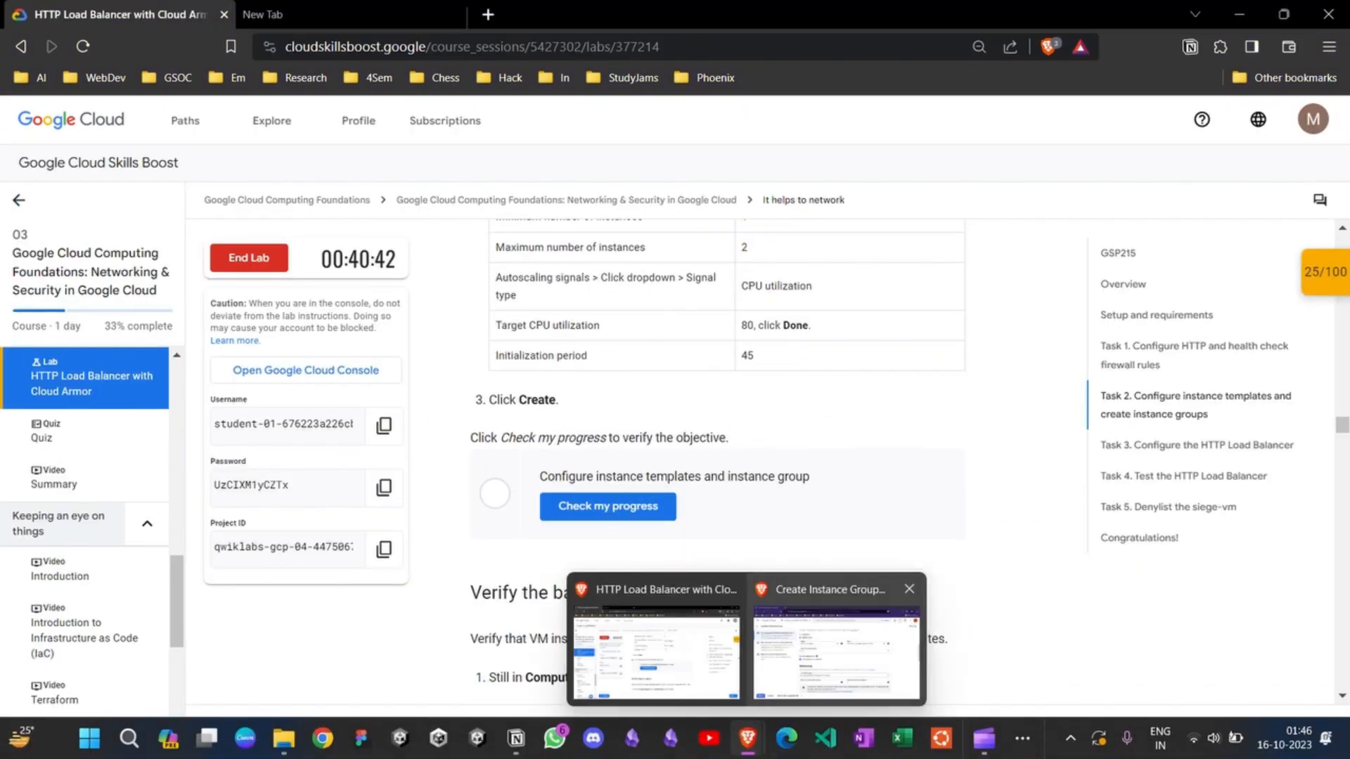
left_click(837, 657)
scroll(837, 657, "down", 10)
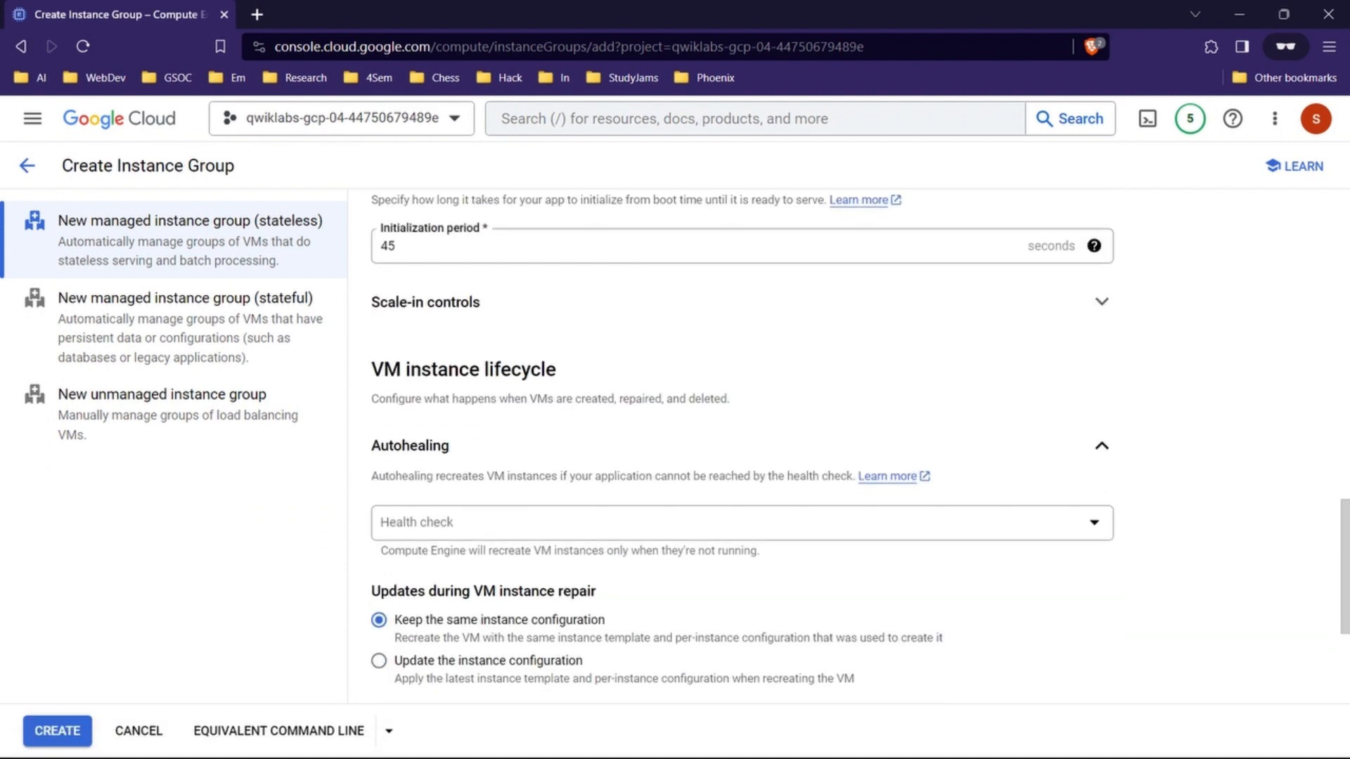
left_click(58, 731)
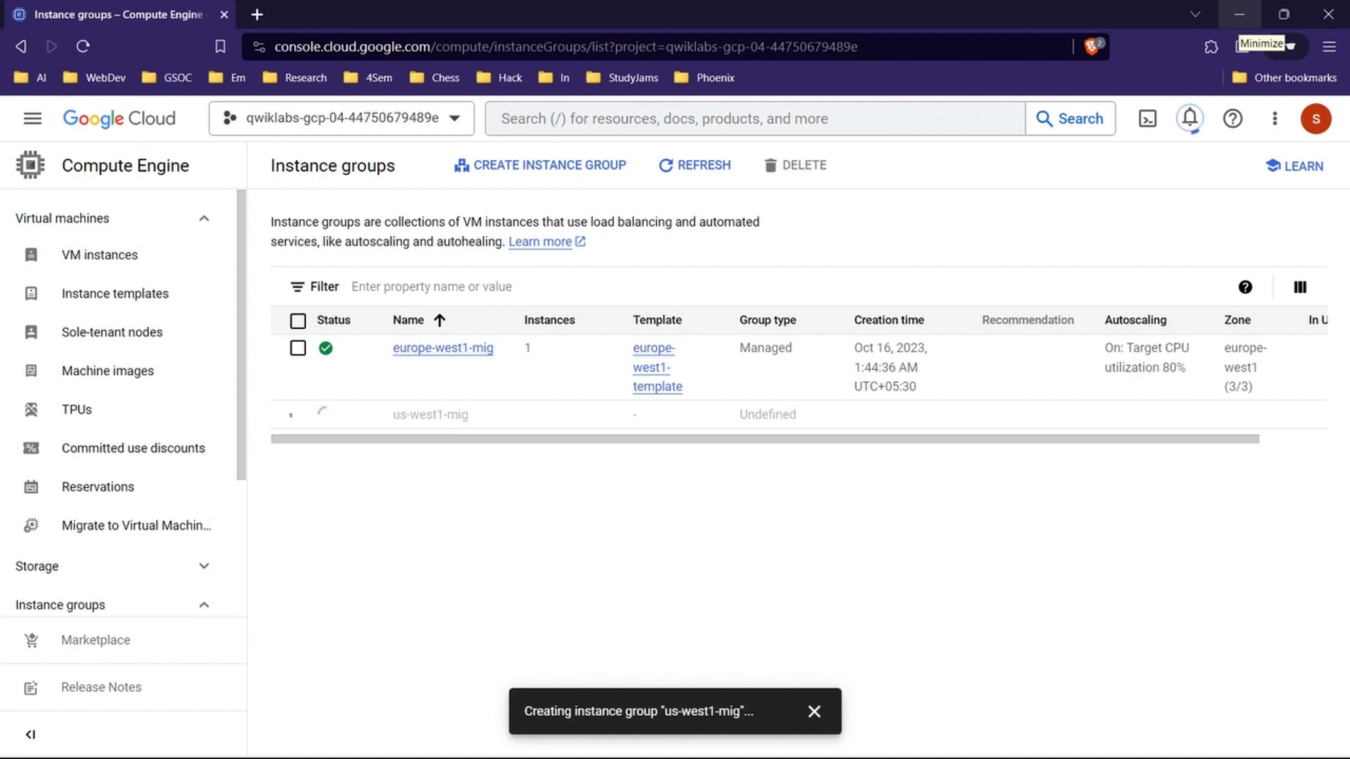
Step: Dismiss the instance group creation messages, then check the lab's progress for "Configure instance templates and instance group"
left_click(1240, 15)
mouse_move(748, 738)
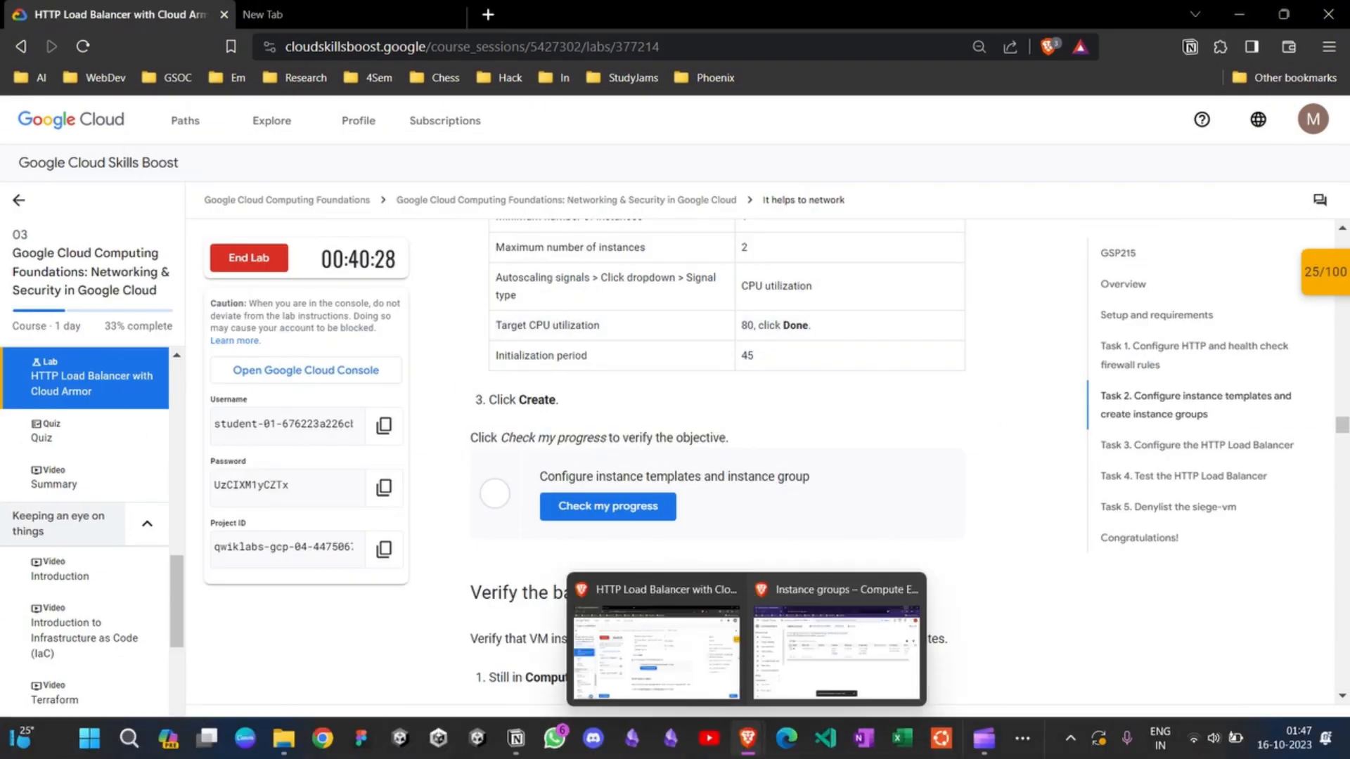
left_click(835, 650)
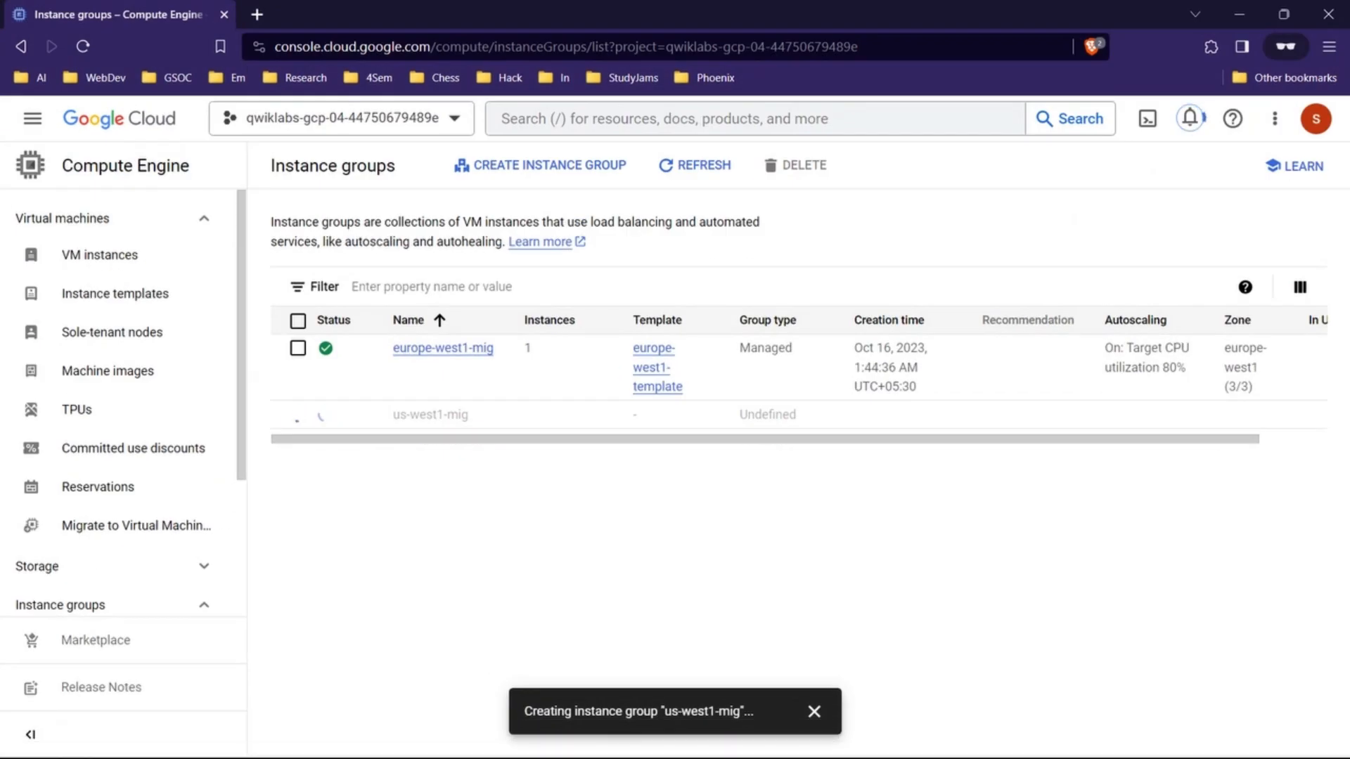
left_click(815, 712)
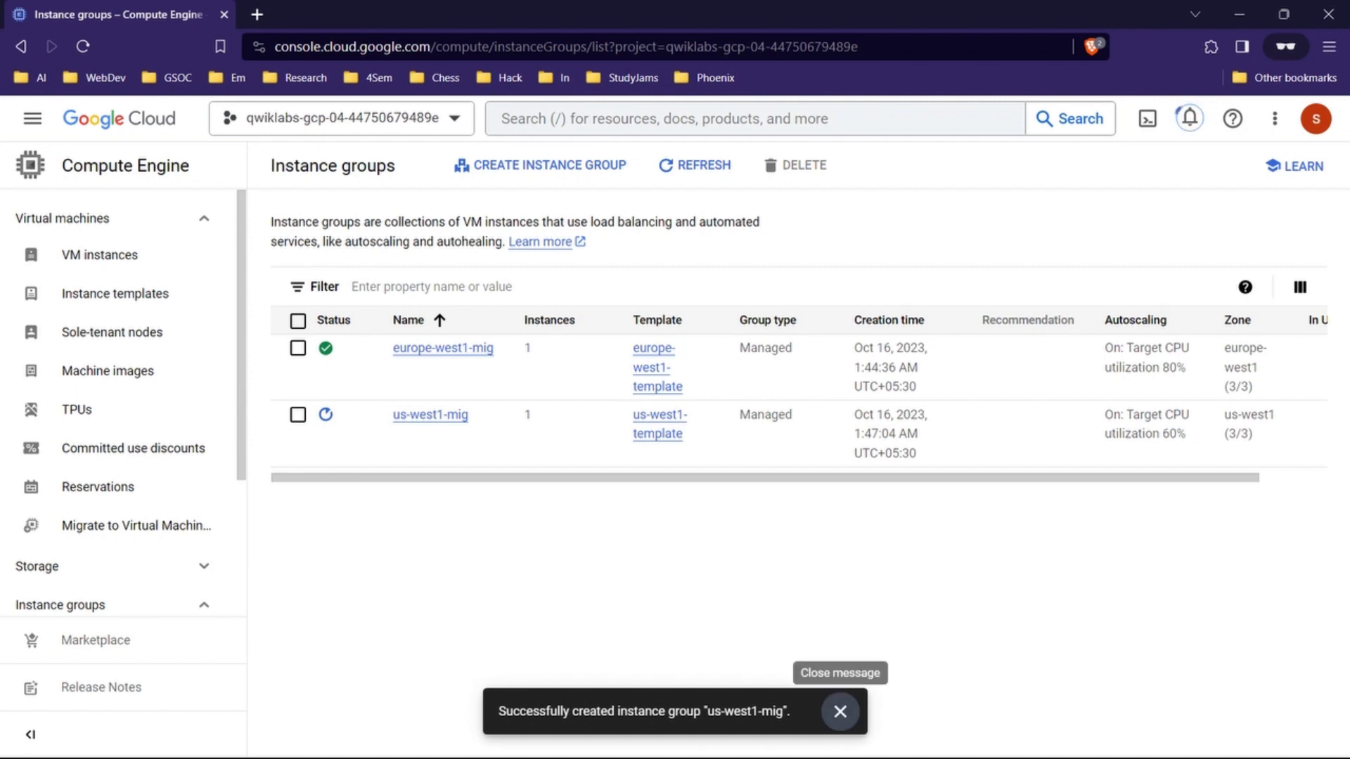
left_click(841, 712)
key("alt+Tab")
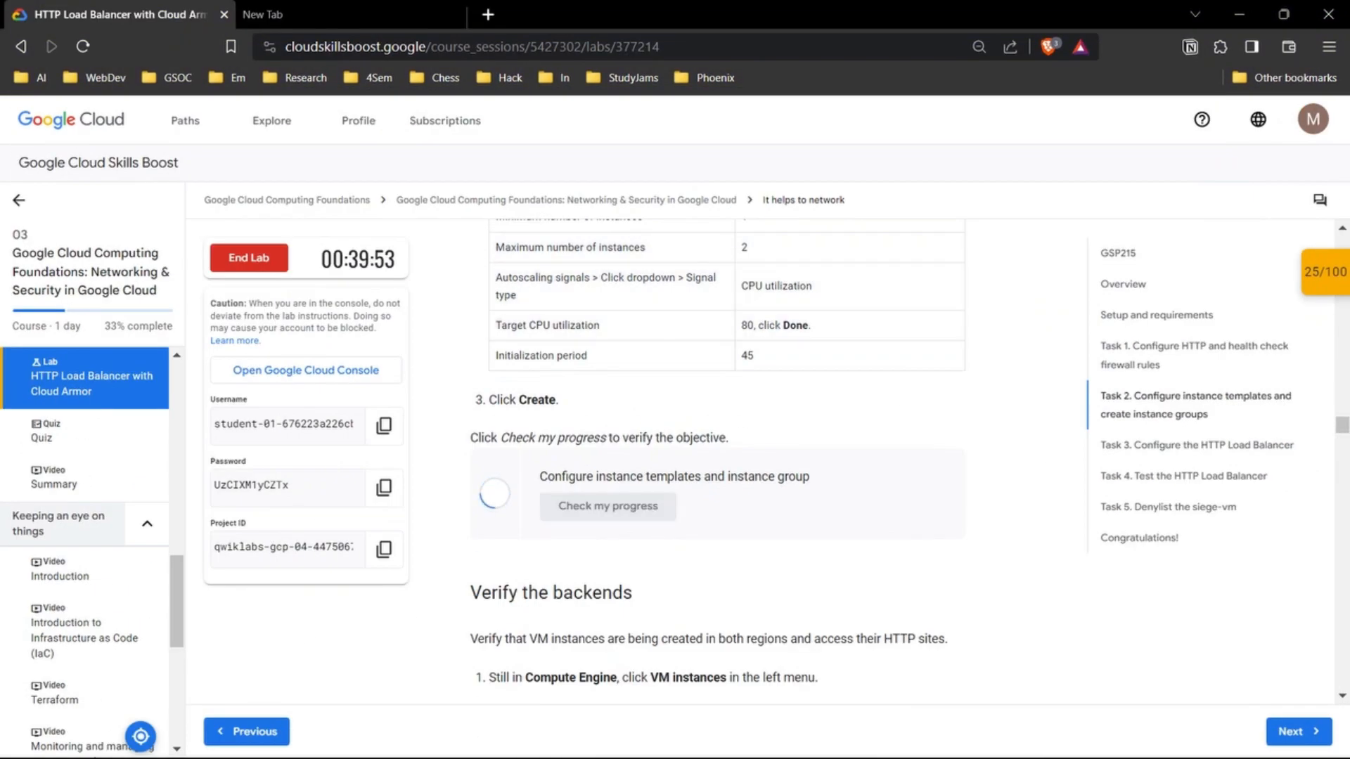
Step: Read the lab's Verify the backends instructions through to the start of Task 3
scroll(717, 457, "down", 3)
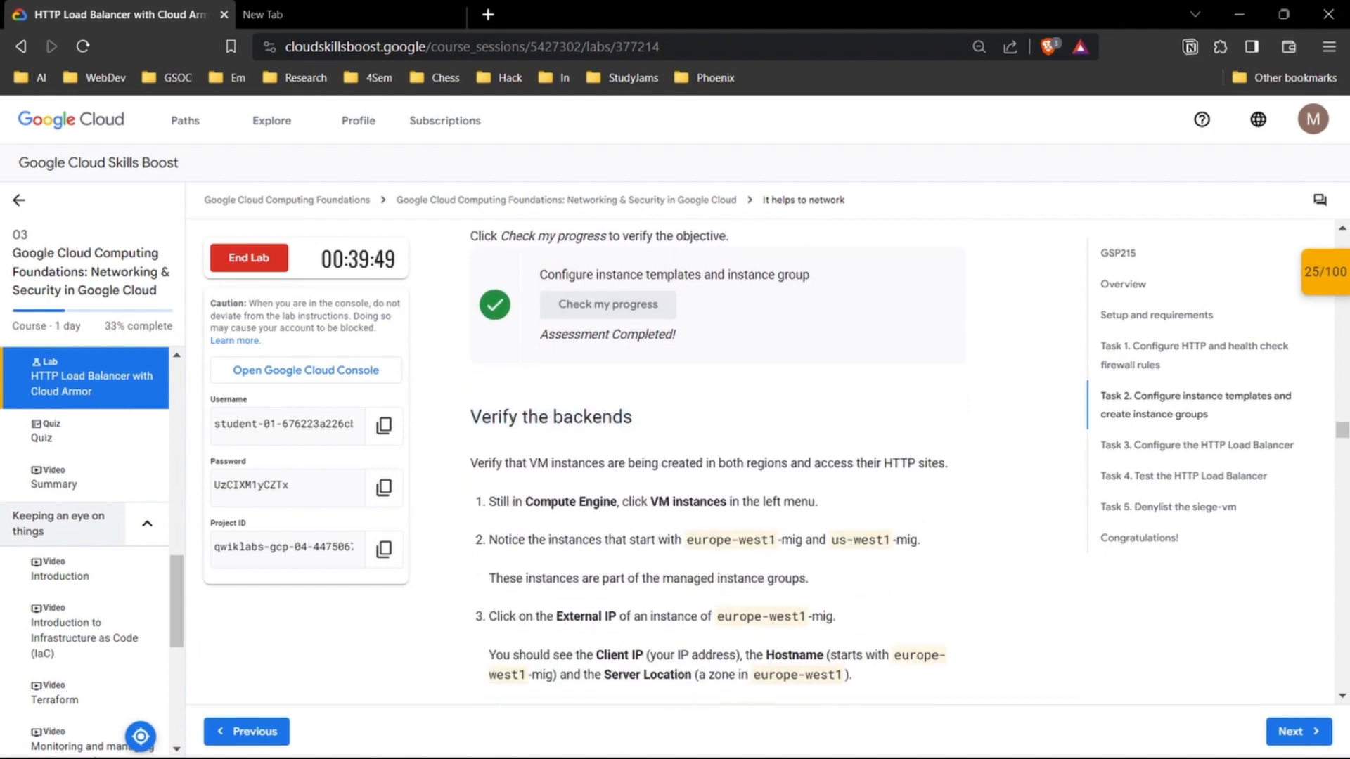
scroll(717, 457, "down", 2)
scroll(717, 457, "down", 1)
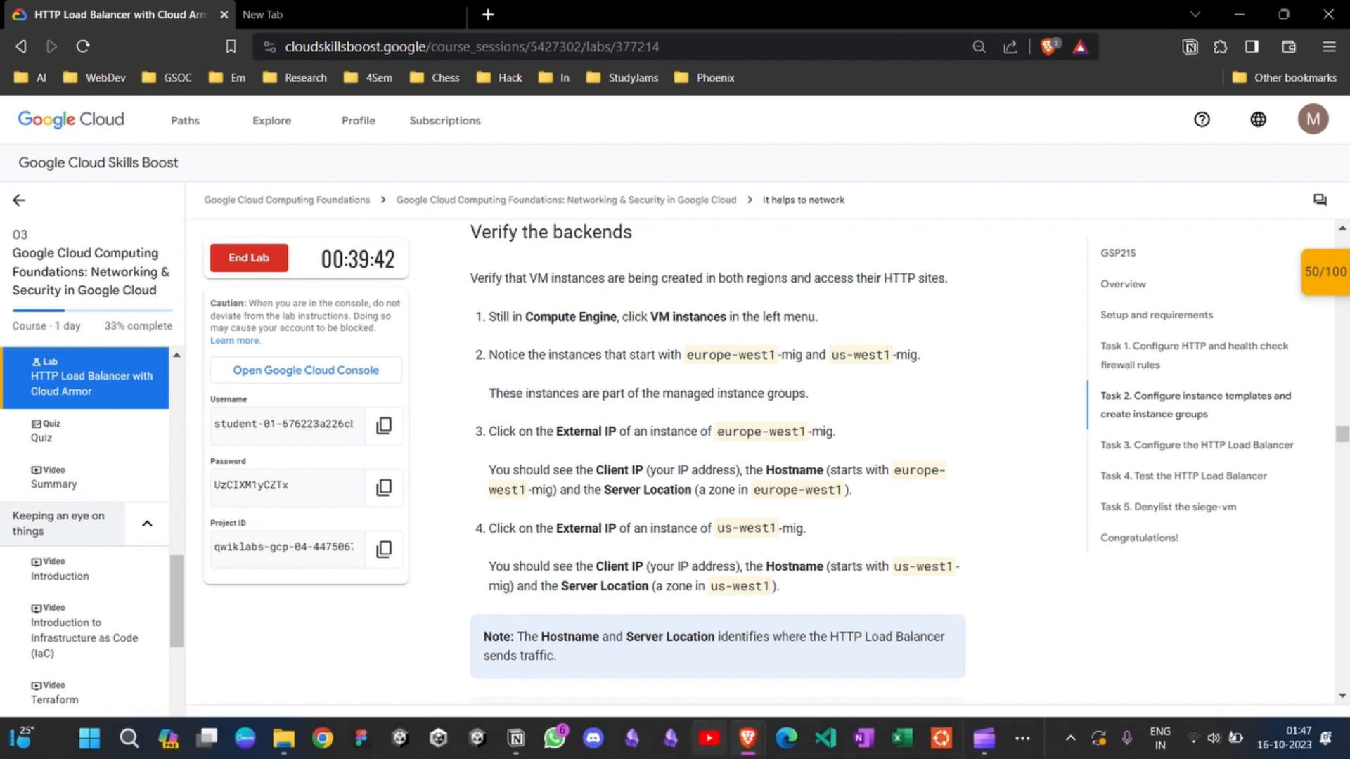
scroll(717, 457, "down", 9)
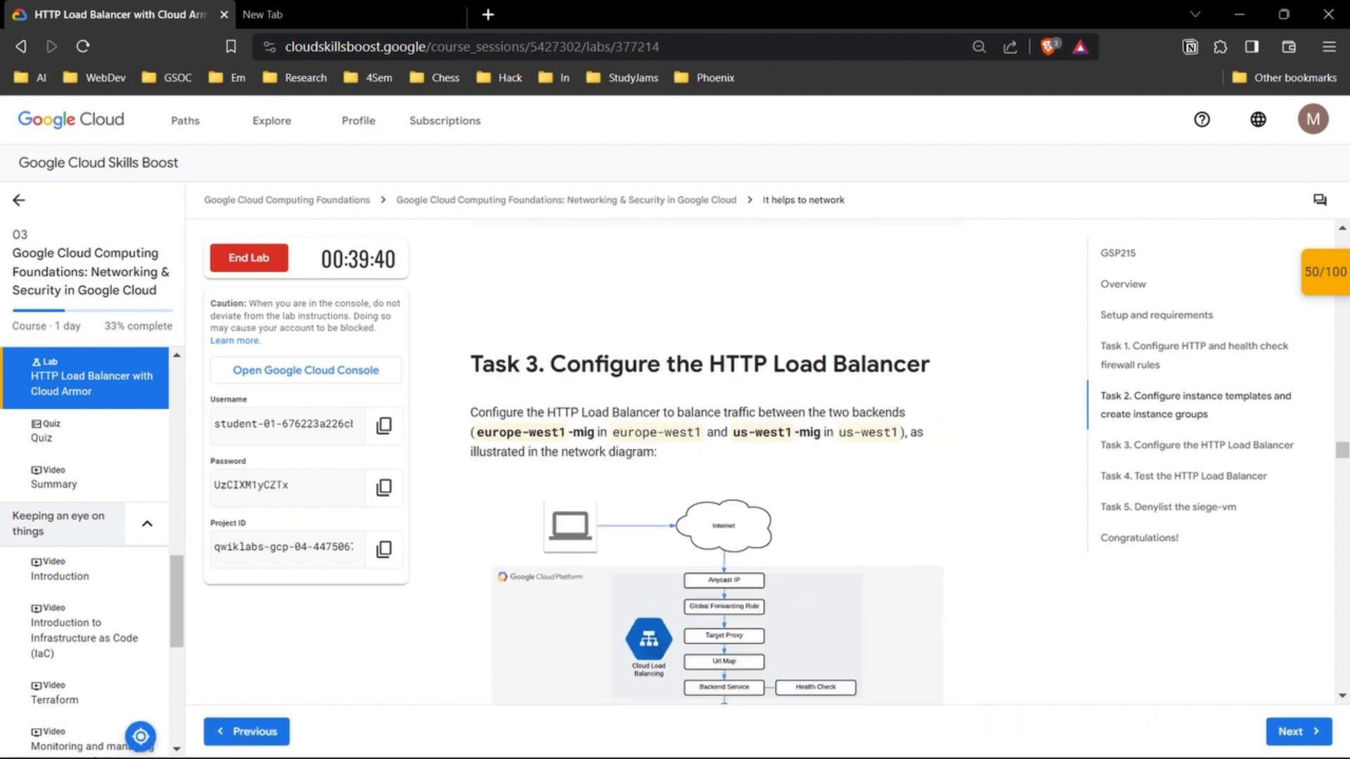
scroll(717, 457, "up", 7)
scroll(717, 457, "down", 5)
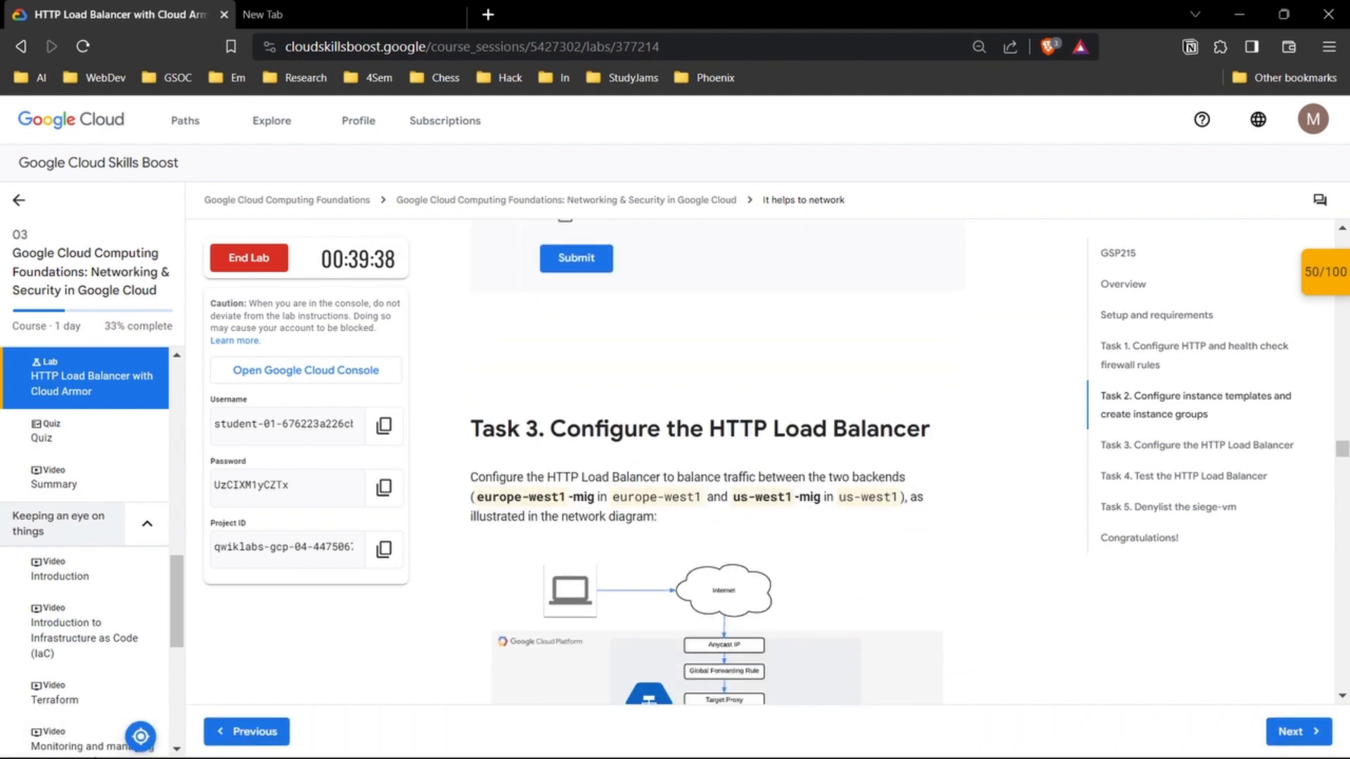
Step: Examine the Task 3 instructions for the HTTP Load Balancer, from the network diagram through frontend, backend and final review
left_click_drag(550, 429, 893, 478)
left_click(892, 478)
scroll(892, 479, "down", 10)
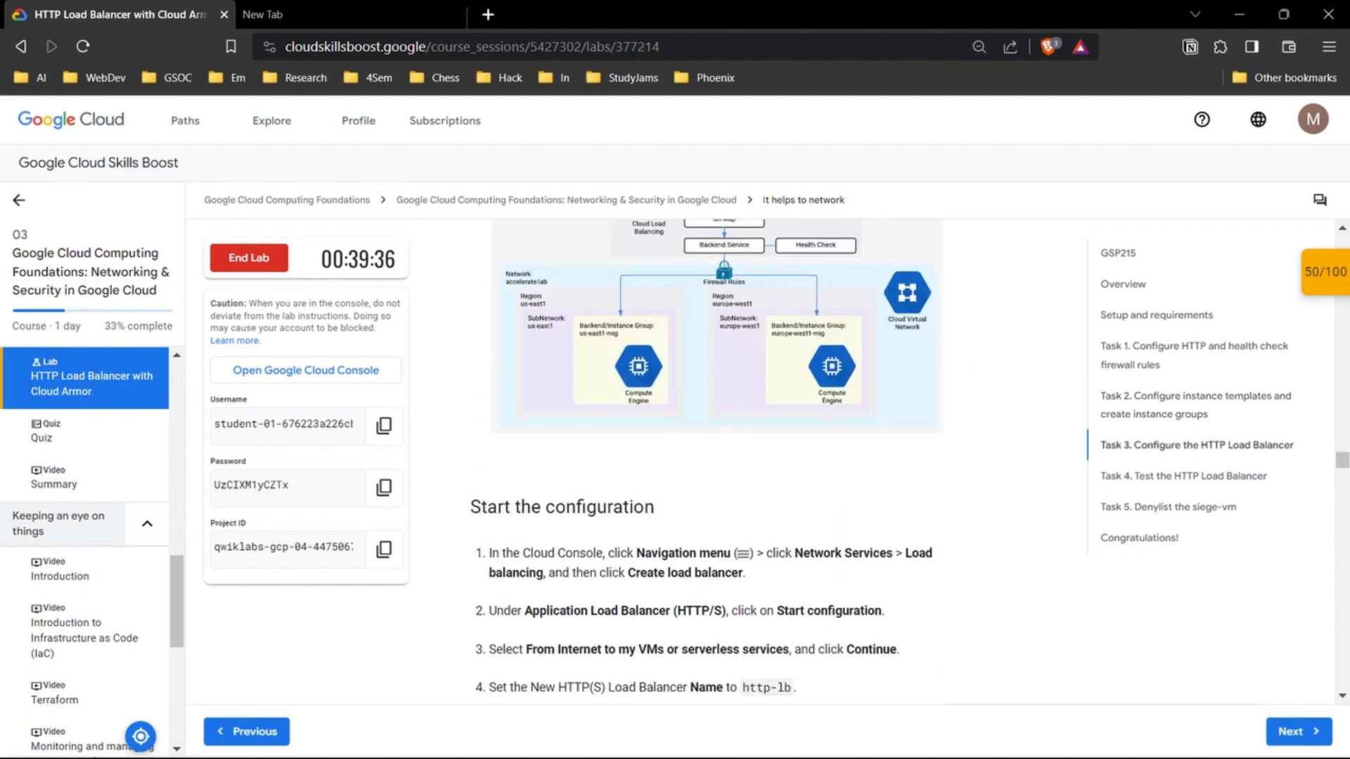
scroll(717, 458, "down", 18)
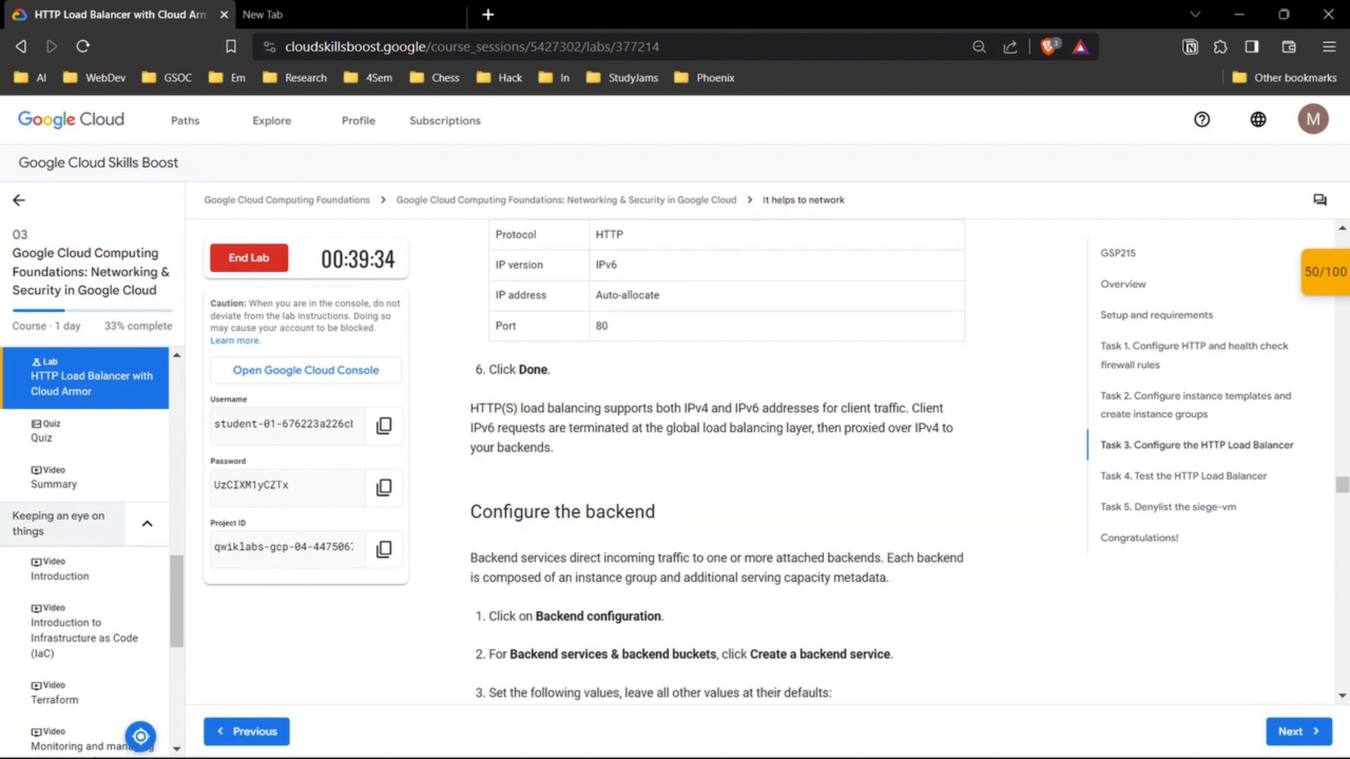
scroll(717, 458, "down", 15)
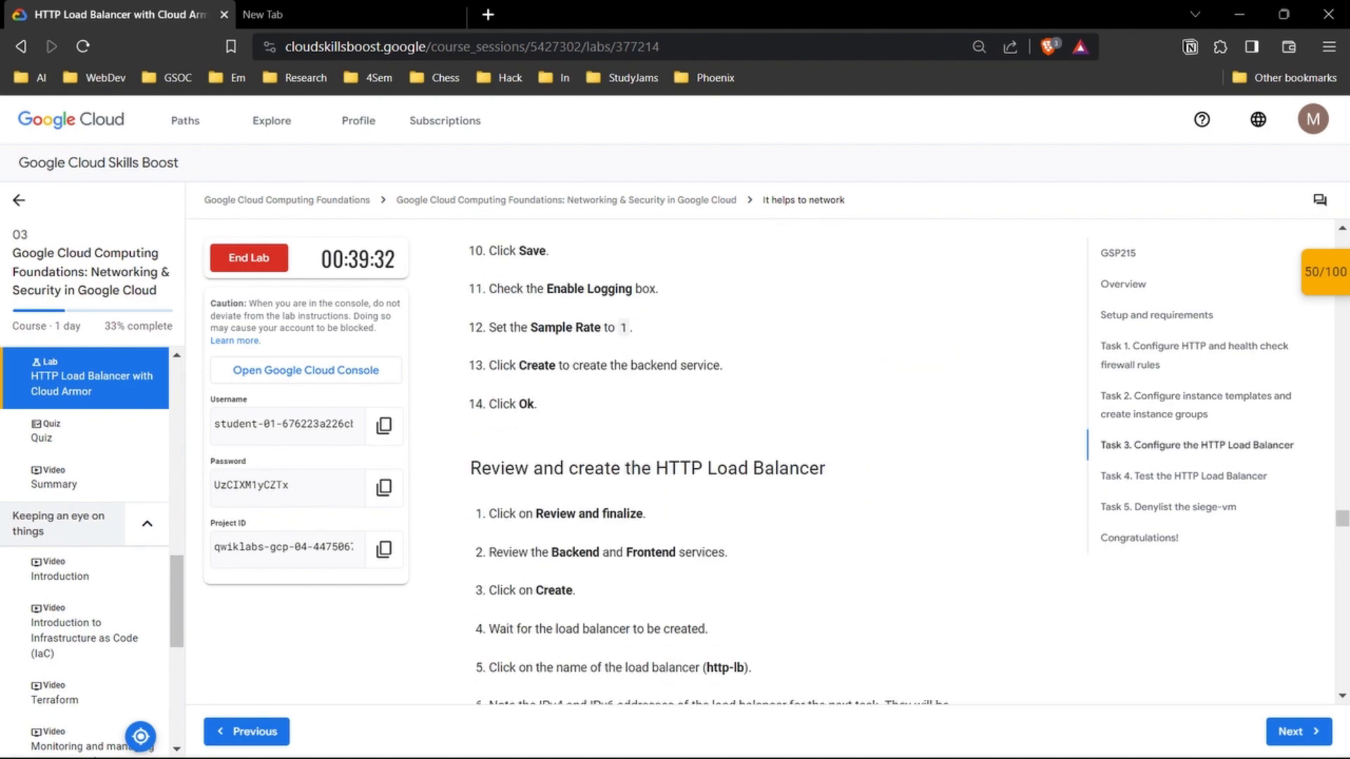
scroll(717, 457, "down", 5)
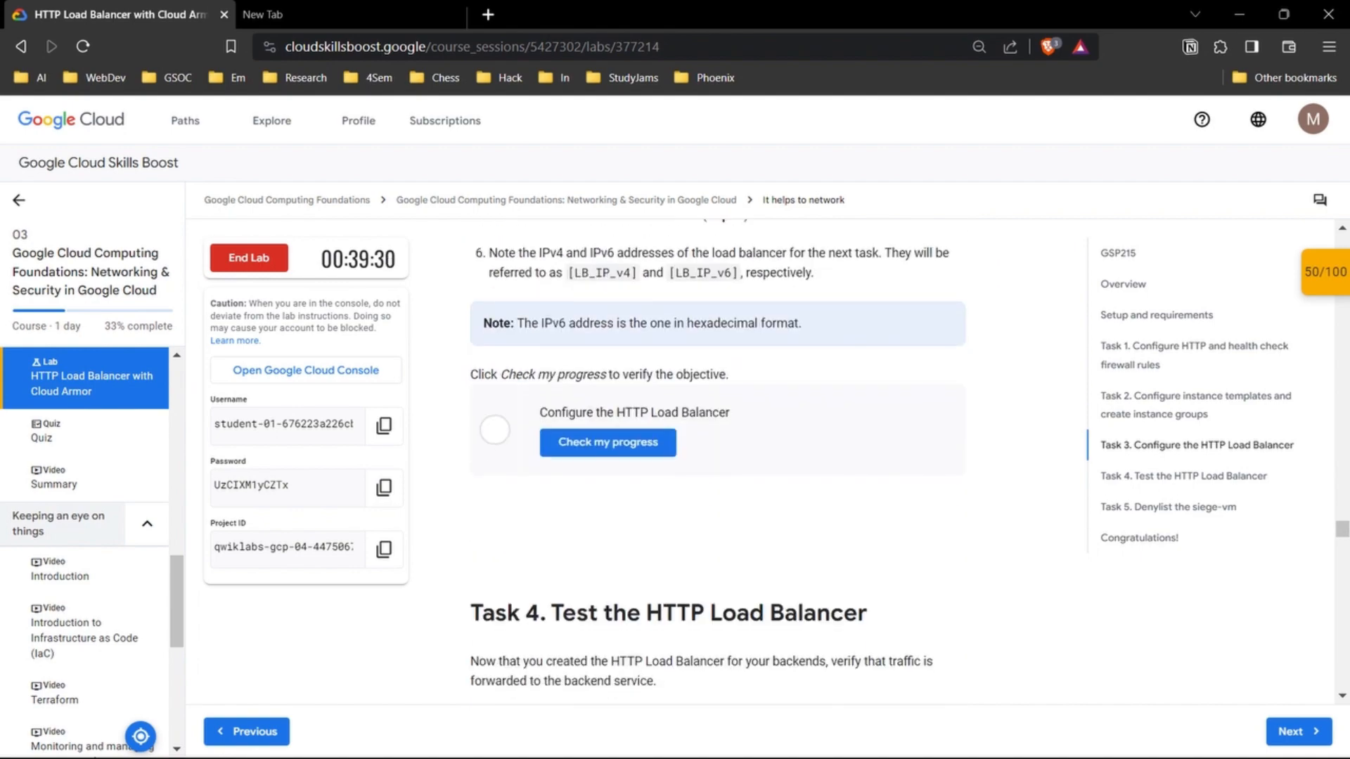
scroll(717, 457, "up", 7)
scroll(718, 457, "up", 12)
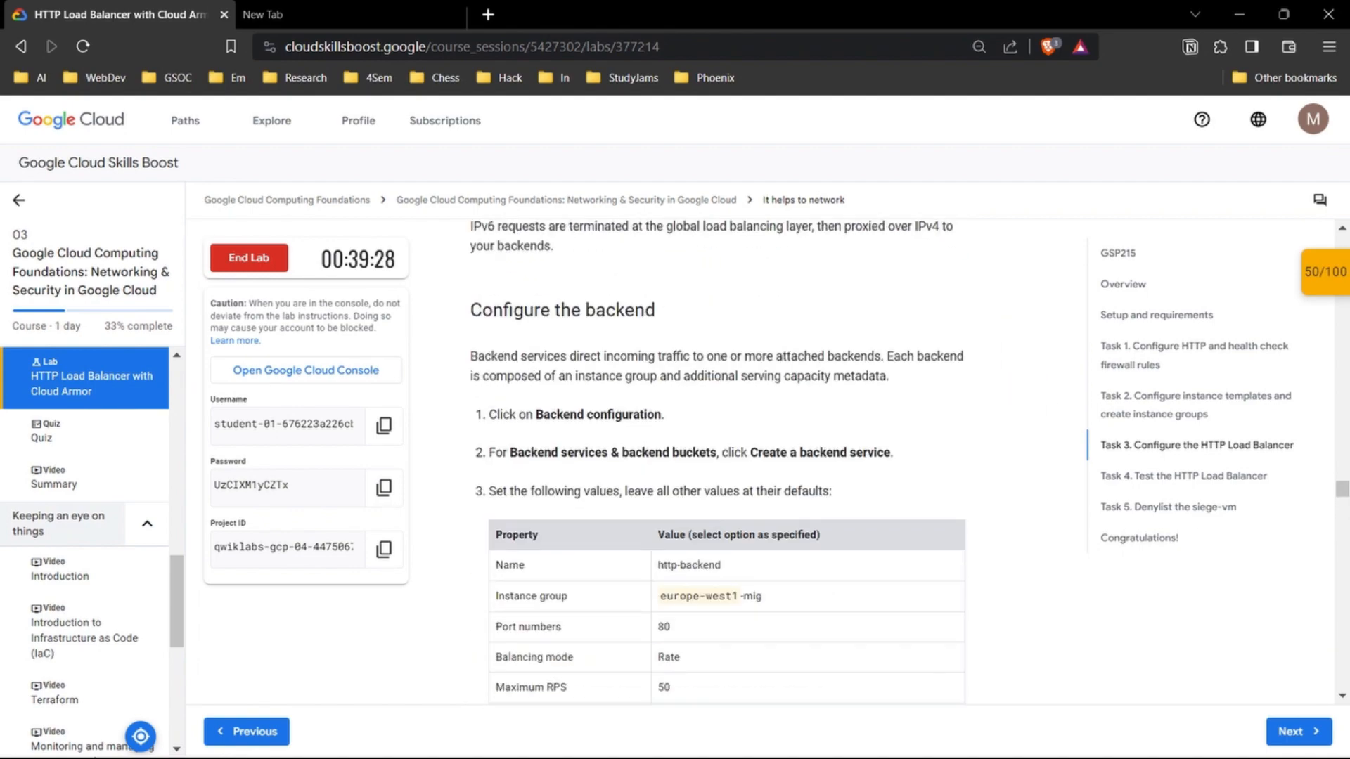
scroll(717, 457, "up", 12)
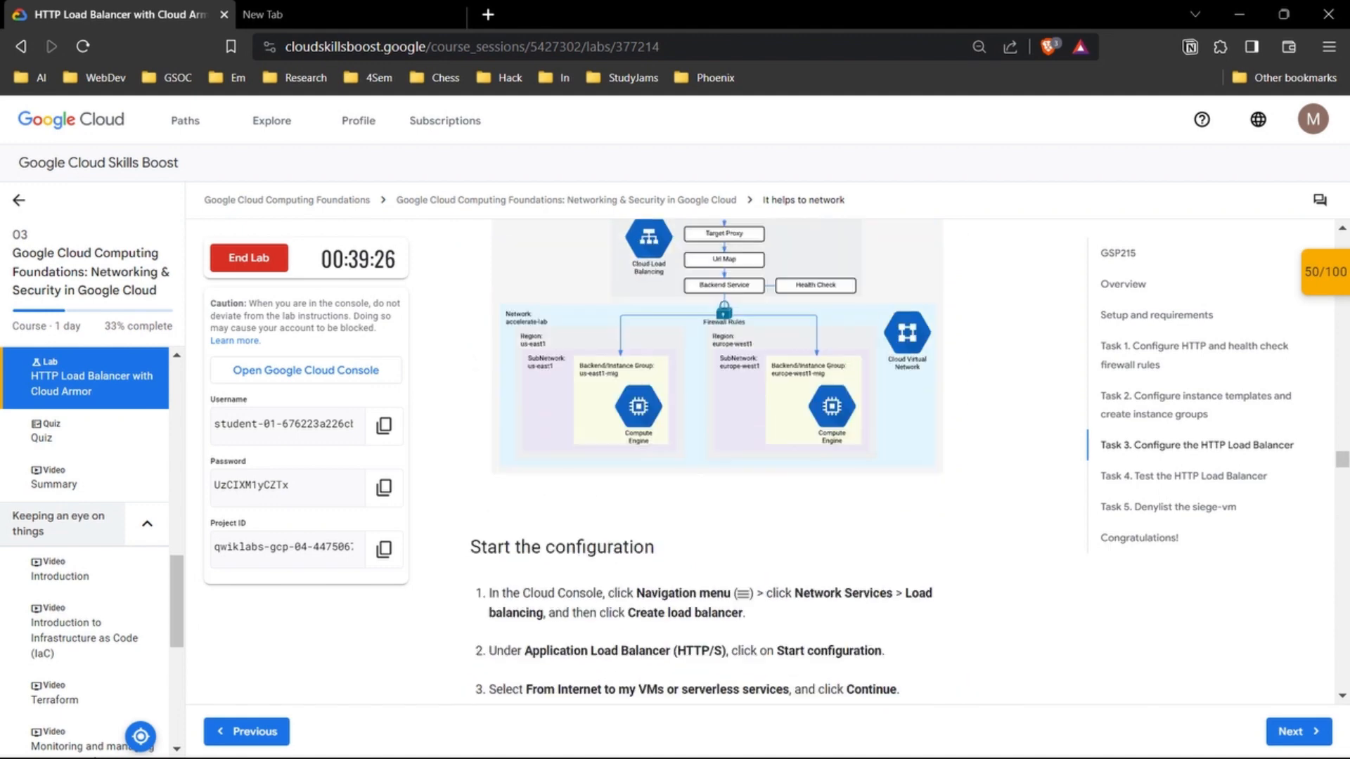
scroll(717, 457, "up", 4)
scroll(717, 457, "down", 5)
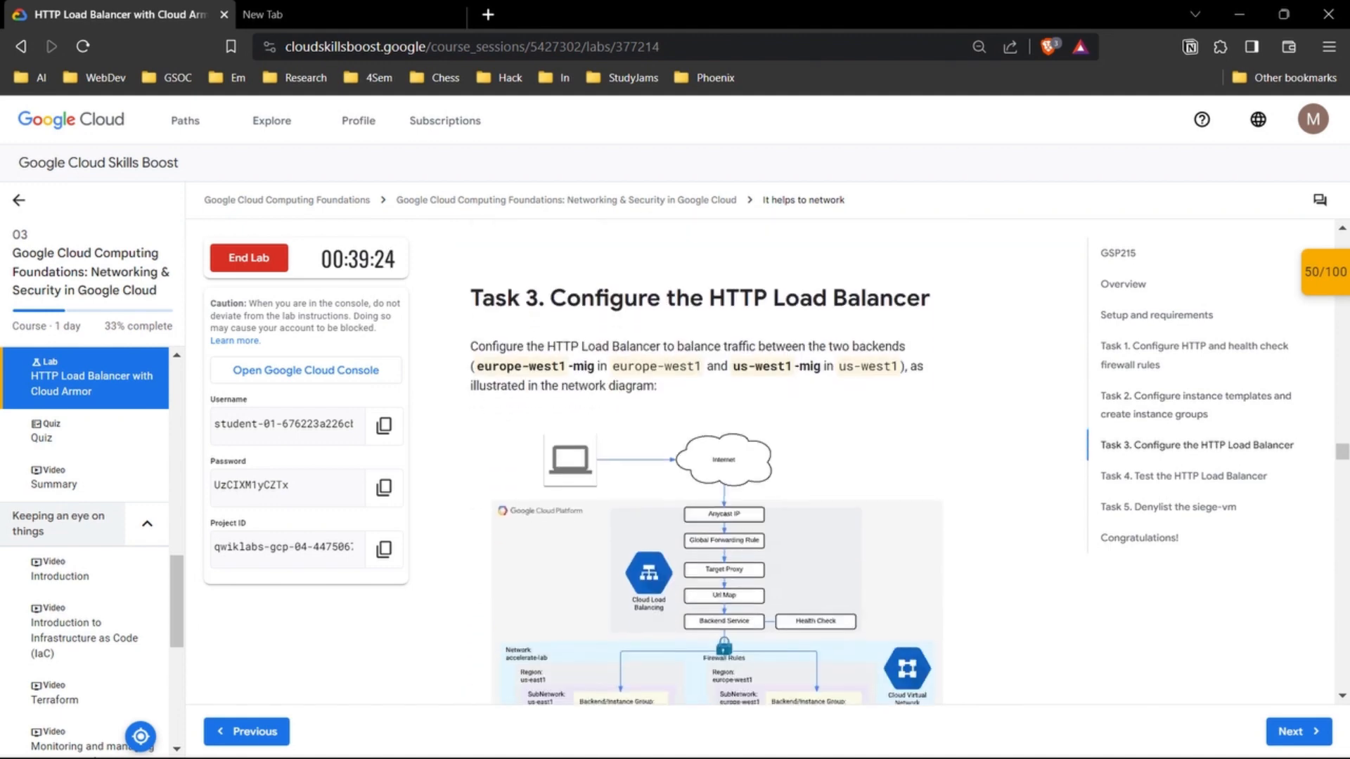
scroll(717, 457, "down", 5)
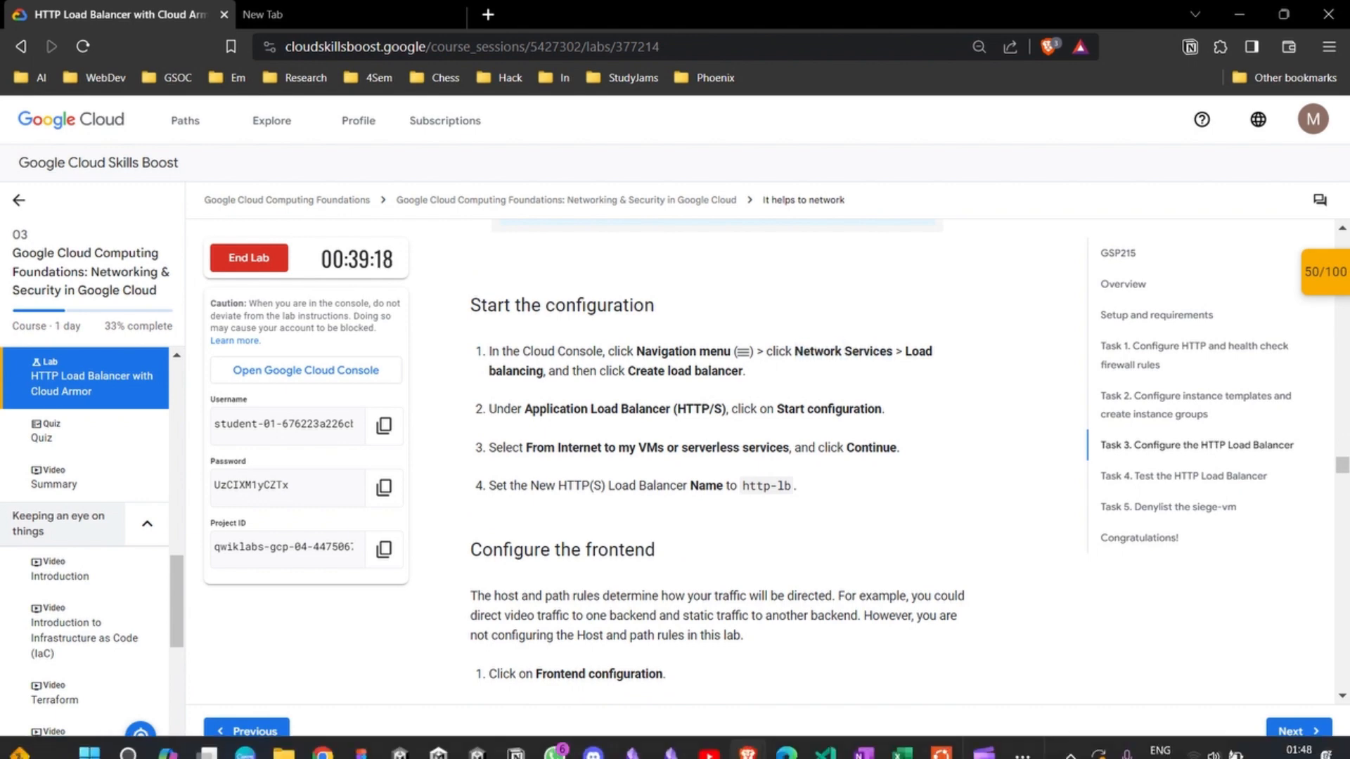
Step: Switch to the Google Cloud console and look through its pinned products for Network Services
mouse_move(747, 737)
left_click(838, 655)
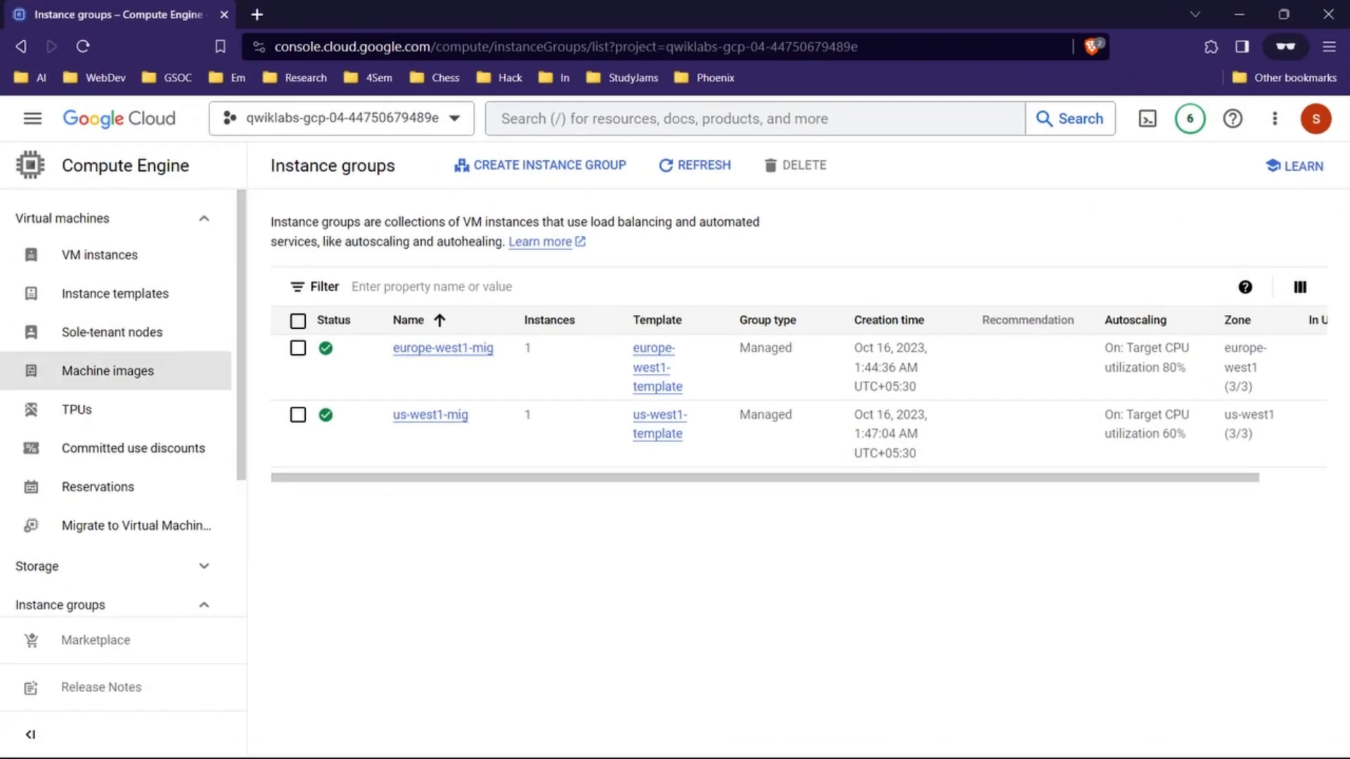
left_click(33, 118)
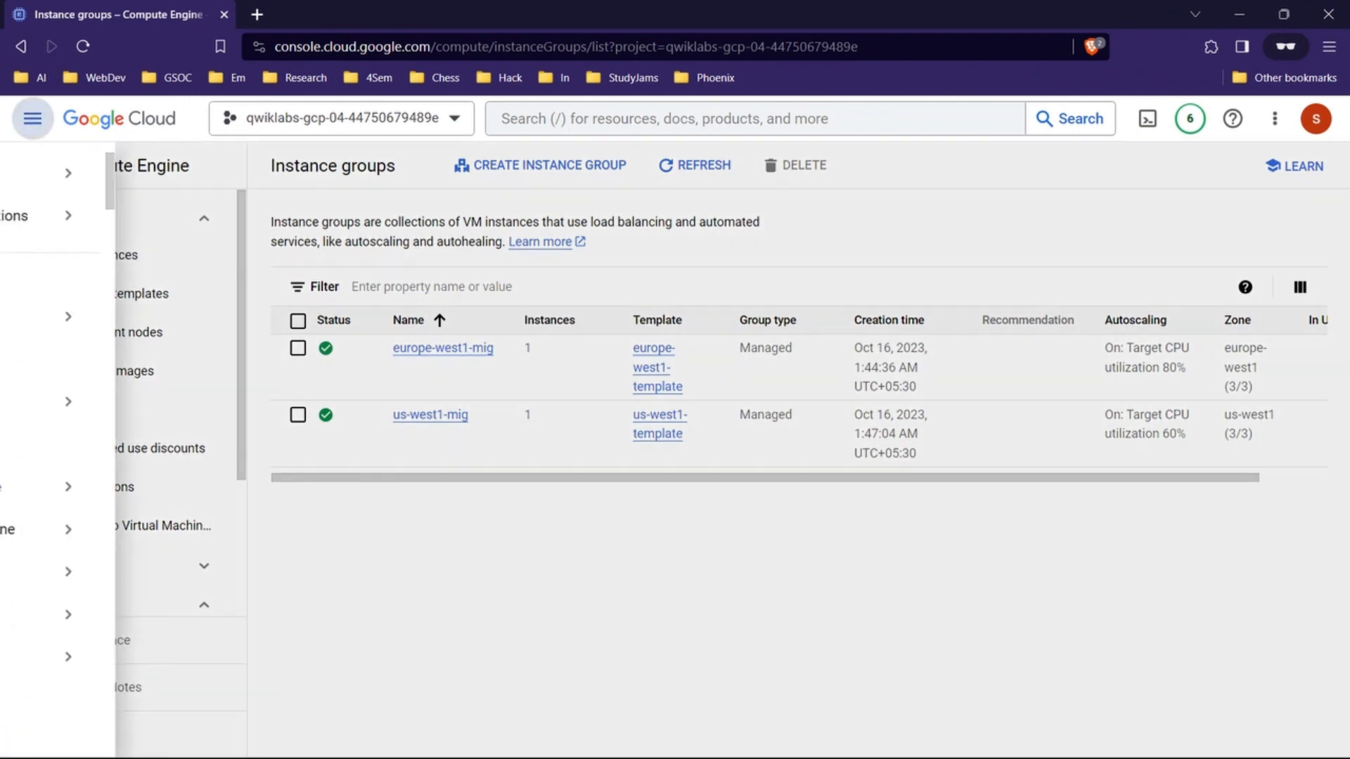
mouse_move(141, 215)
scroll(141, 422, "down", 8)
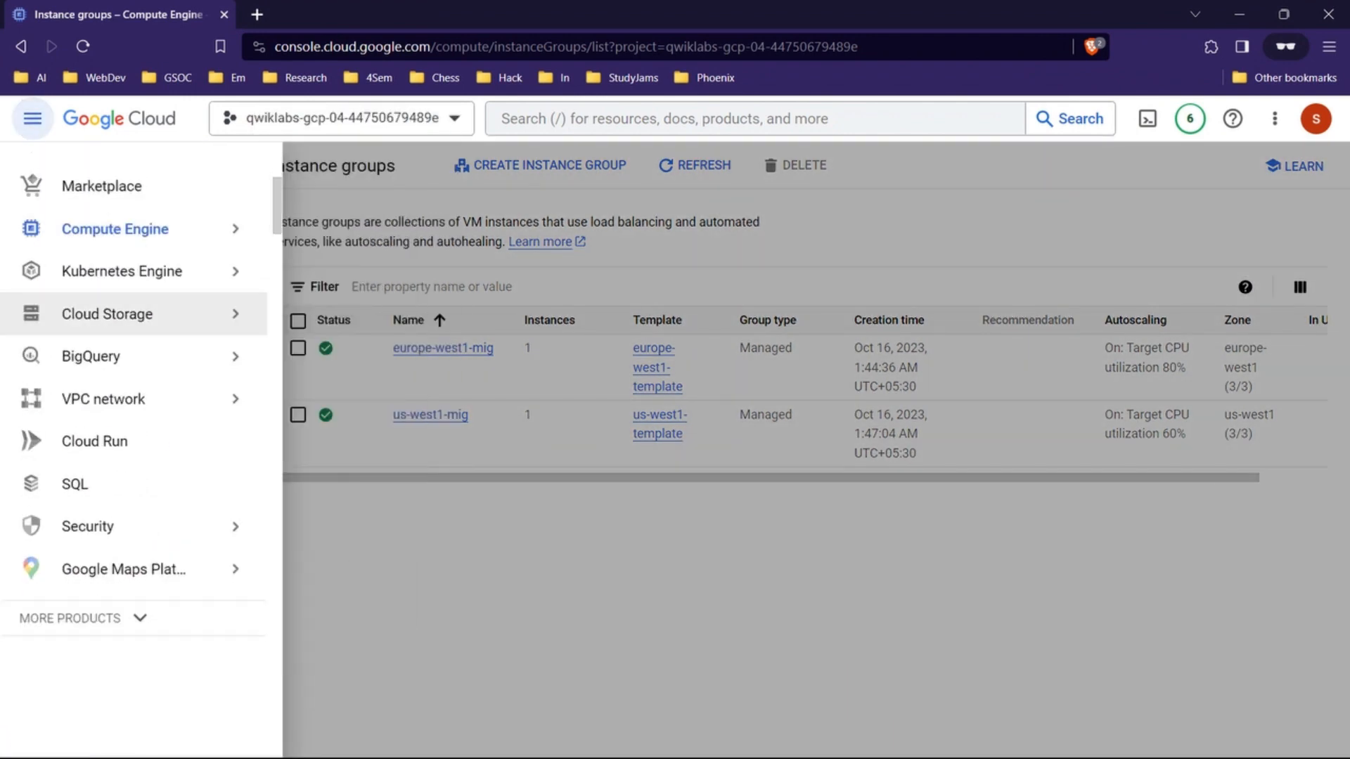
scroll(141, 471, "up", 6)
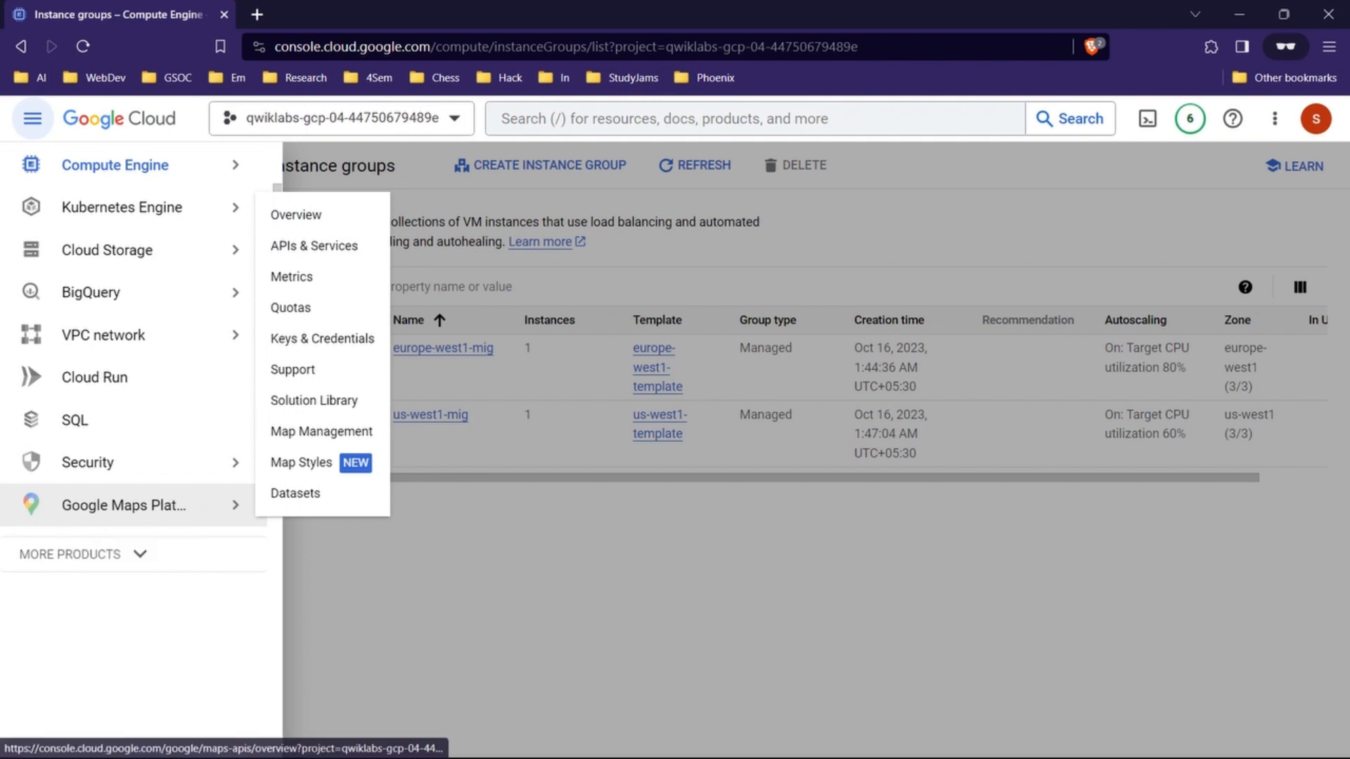
scroll(140, 464, "up", 2)
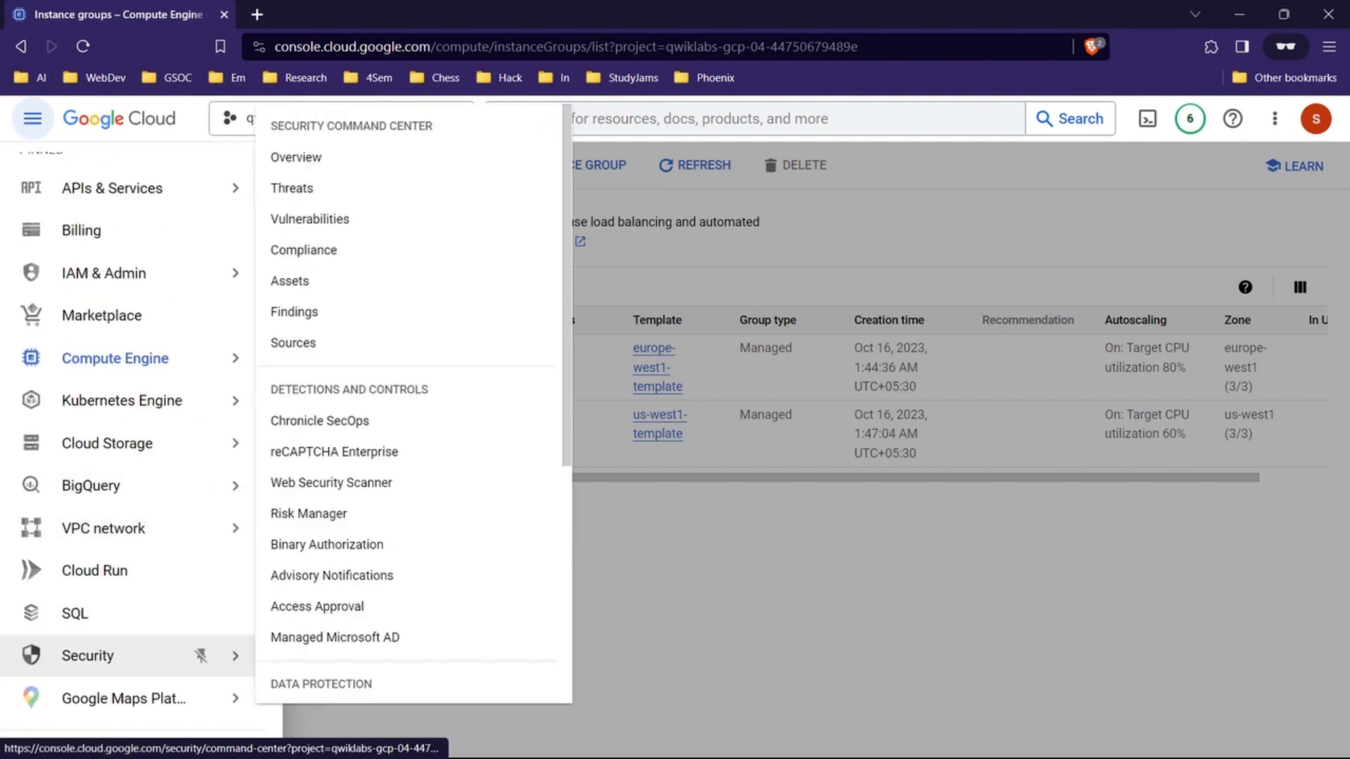
scroll(201, 613, "down", 2)
scroll(201, 613, "up", 4)
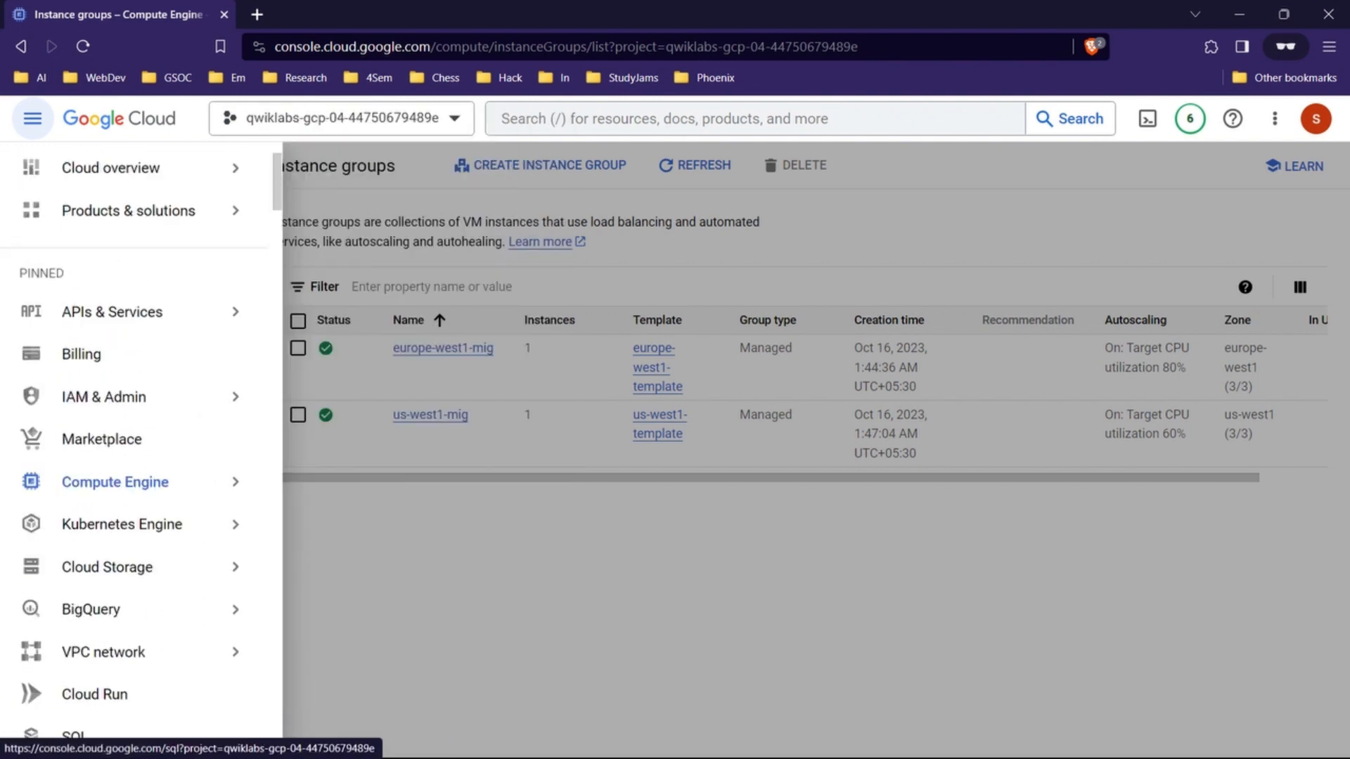
mouse_move(200, 401)
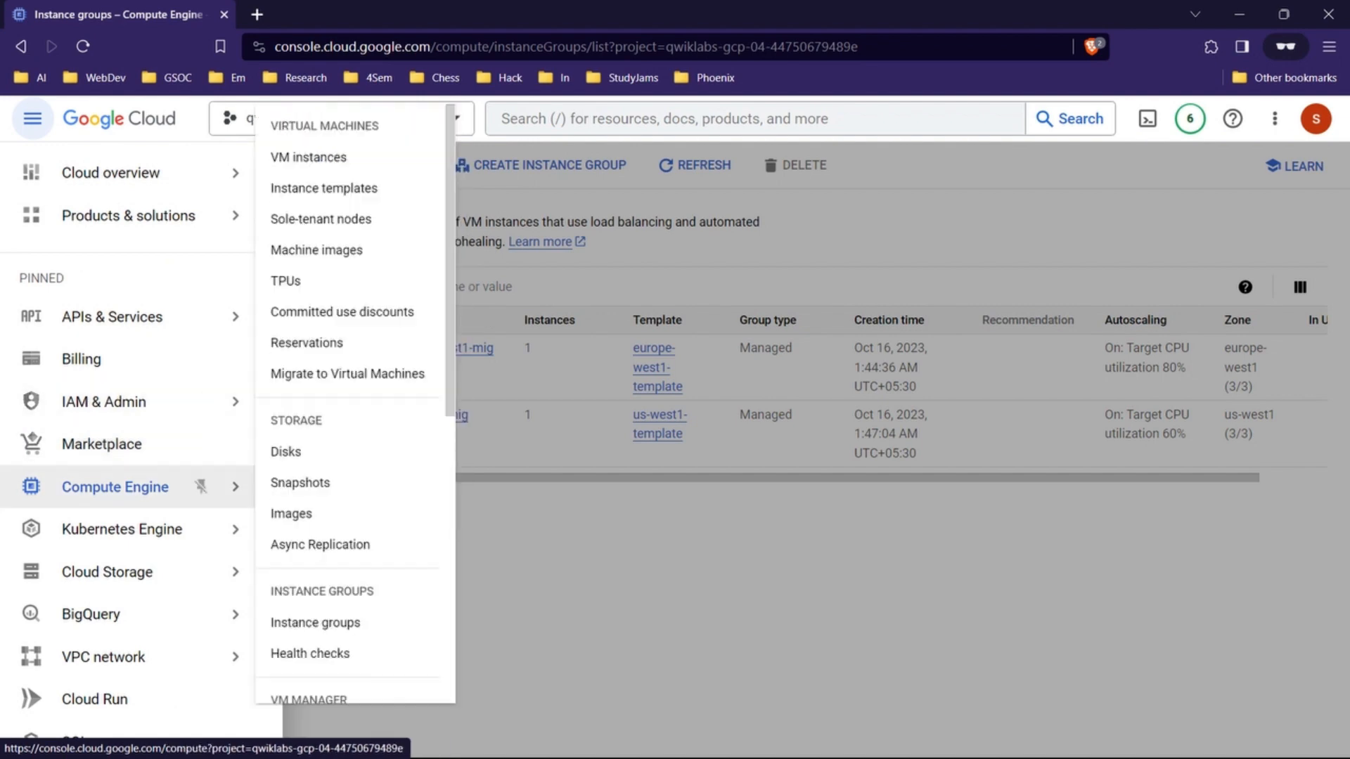
scroll(200, 492, "down", 4)
scroll(169, 465, "down", 1)
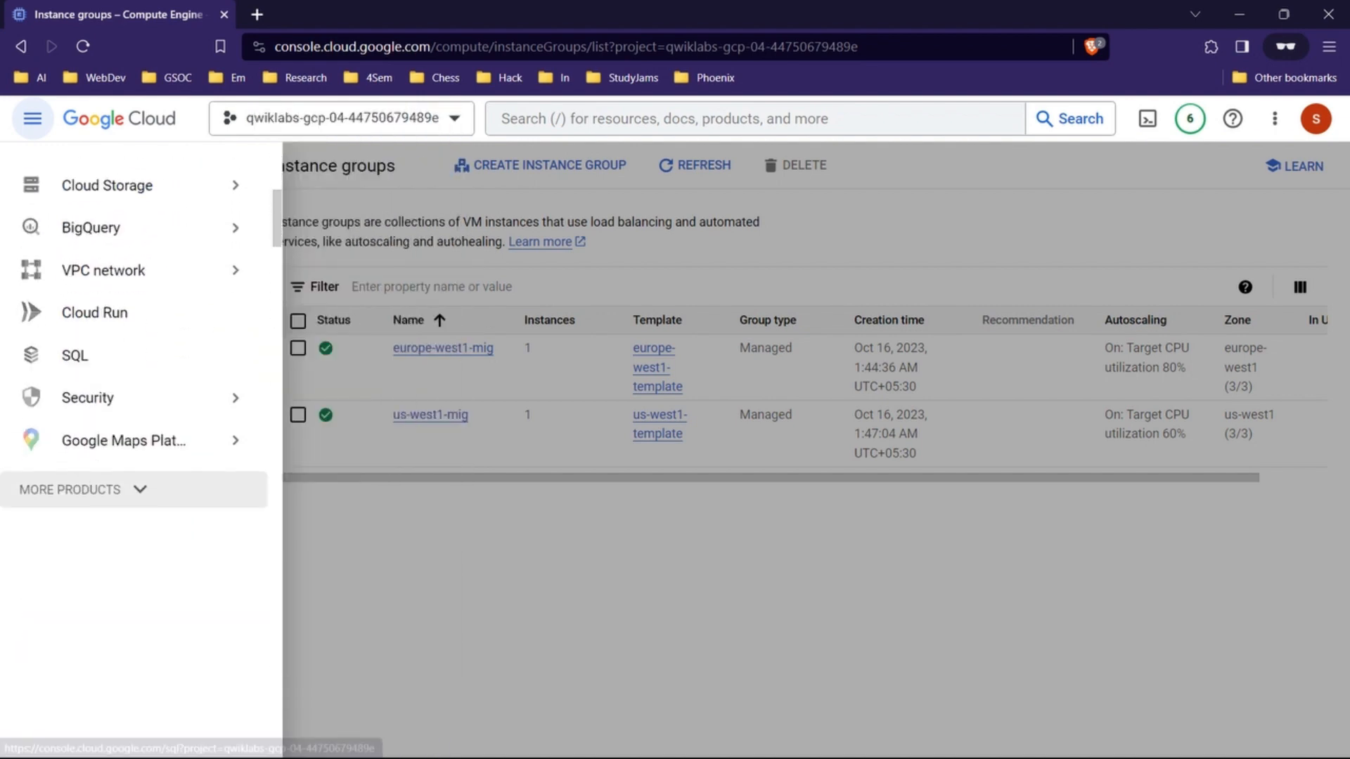
Step: Expand the full product list and open Load balancing under Network services
left_click(169, 487)
scroll(169, 493, "down", 2)
scroll(168, 422, "down", 5)
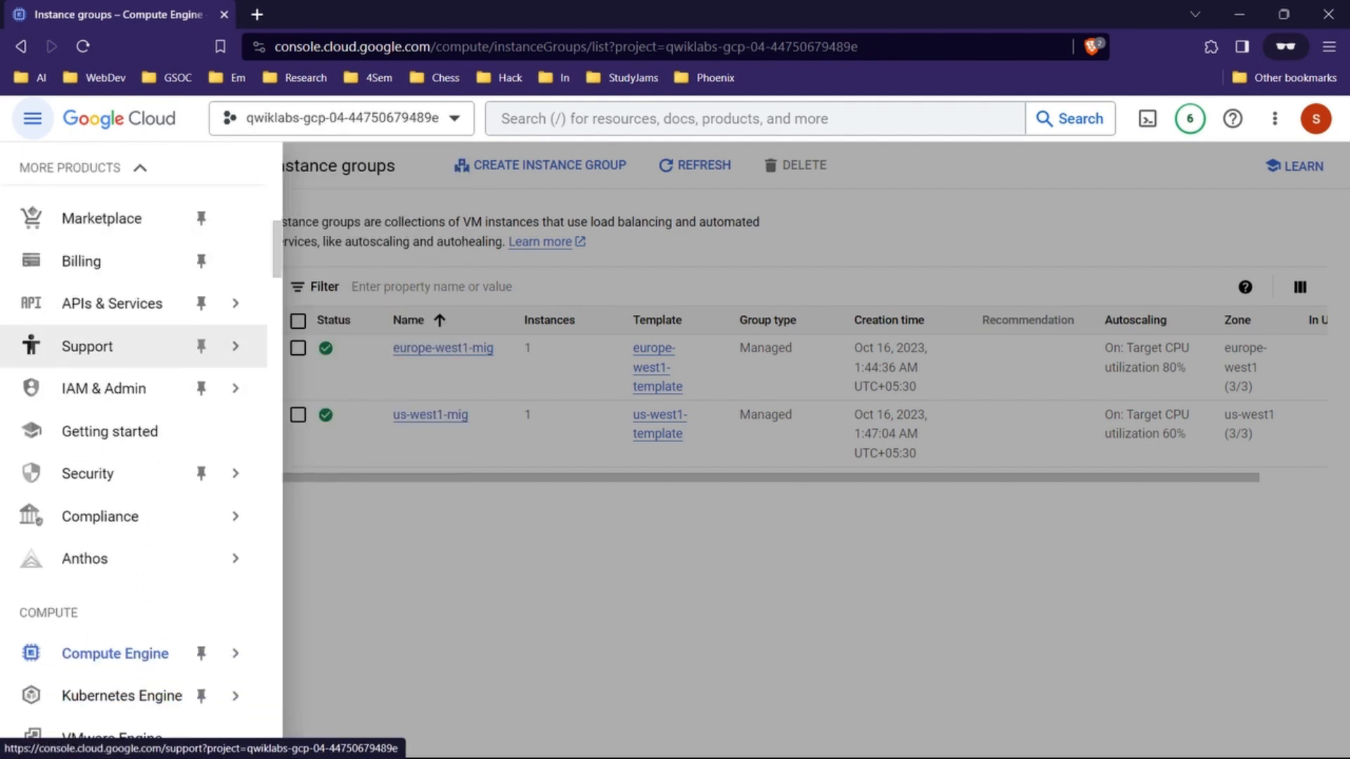
scroll(169, 492, "down", 5)
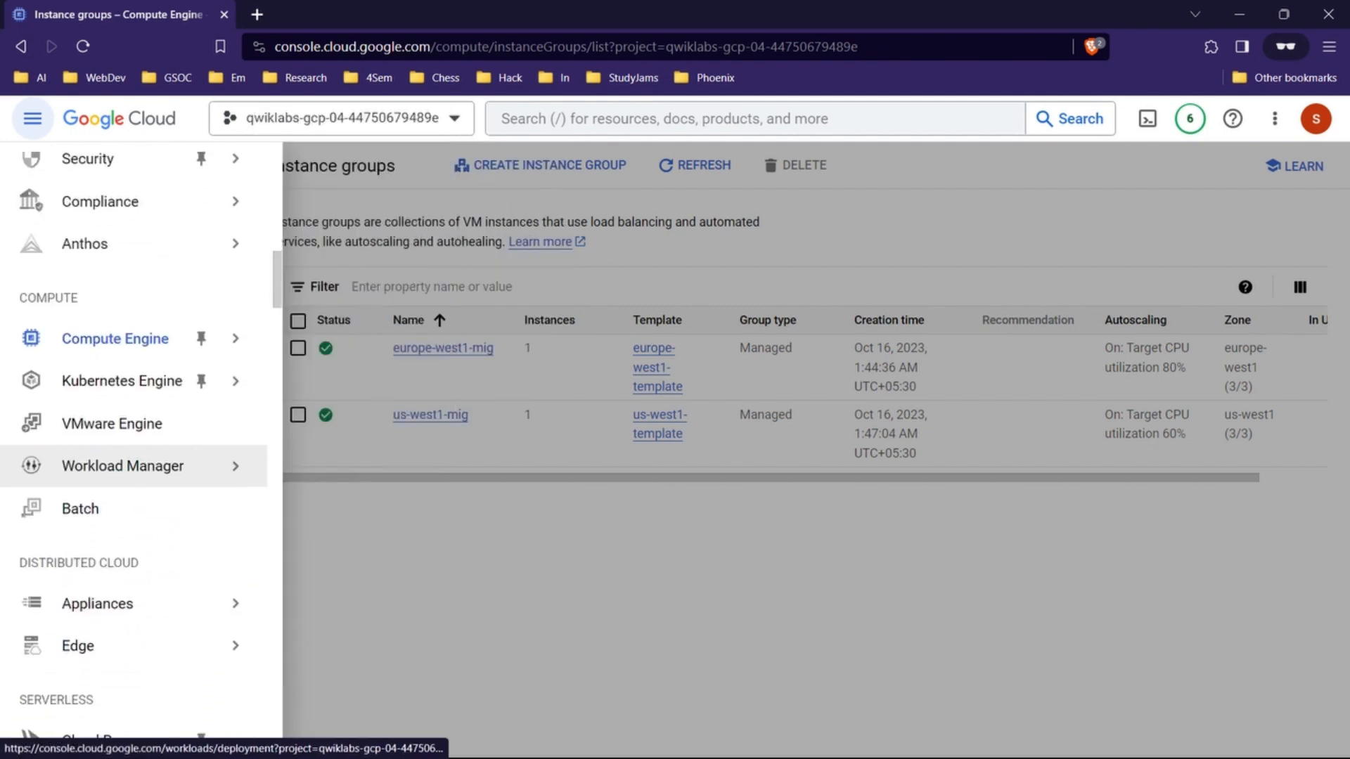
scroll(141, 493, "down", 10)
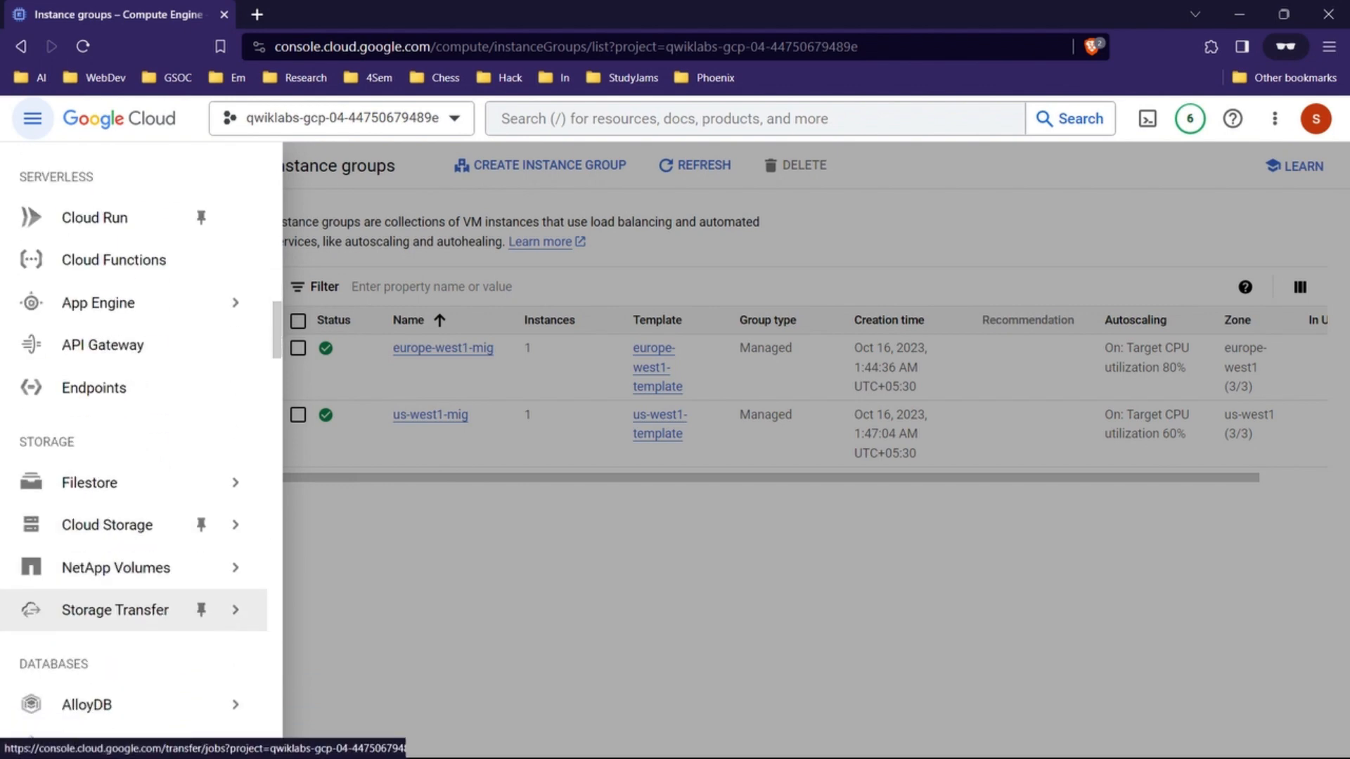
scroll(140, 422, "down", 10)
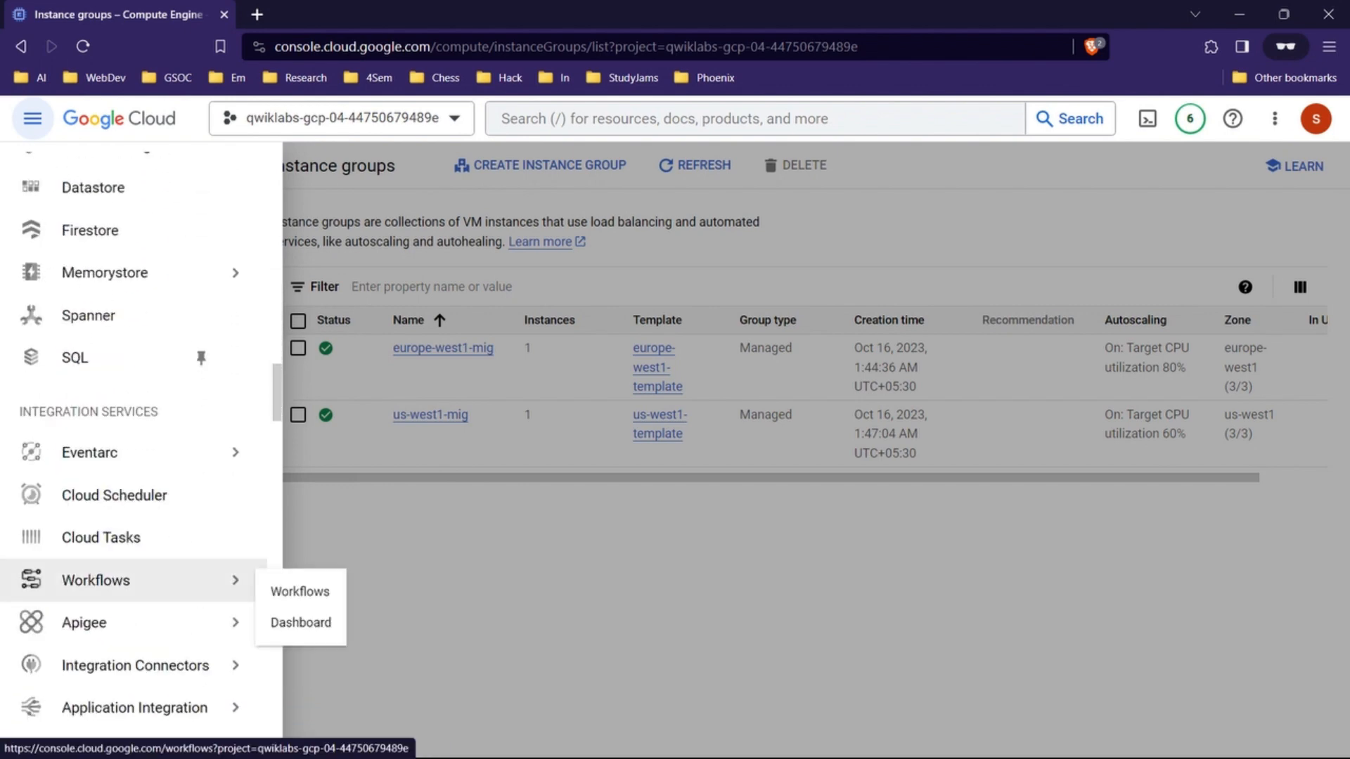
scroll(141, 436, "up", 1)
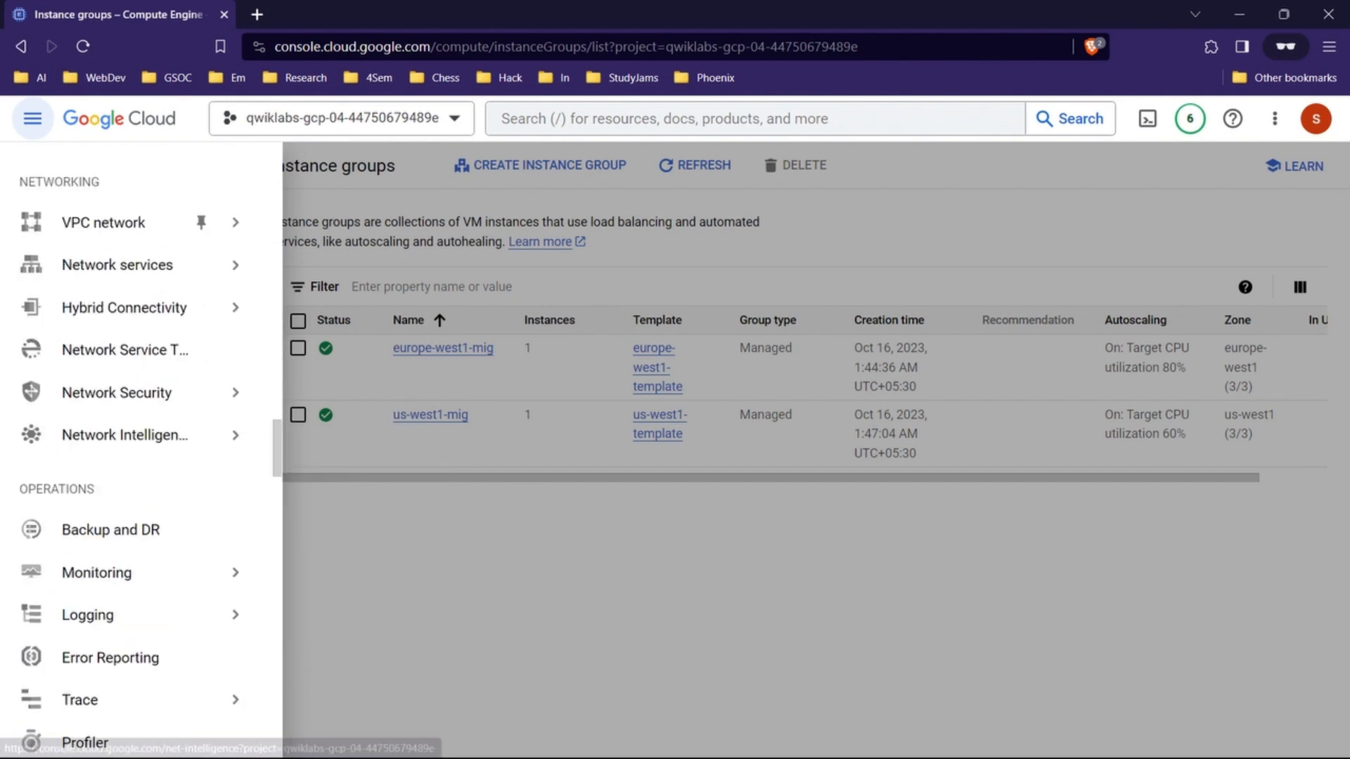
mouse_move(141, 265)
left_click(313, 277)
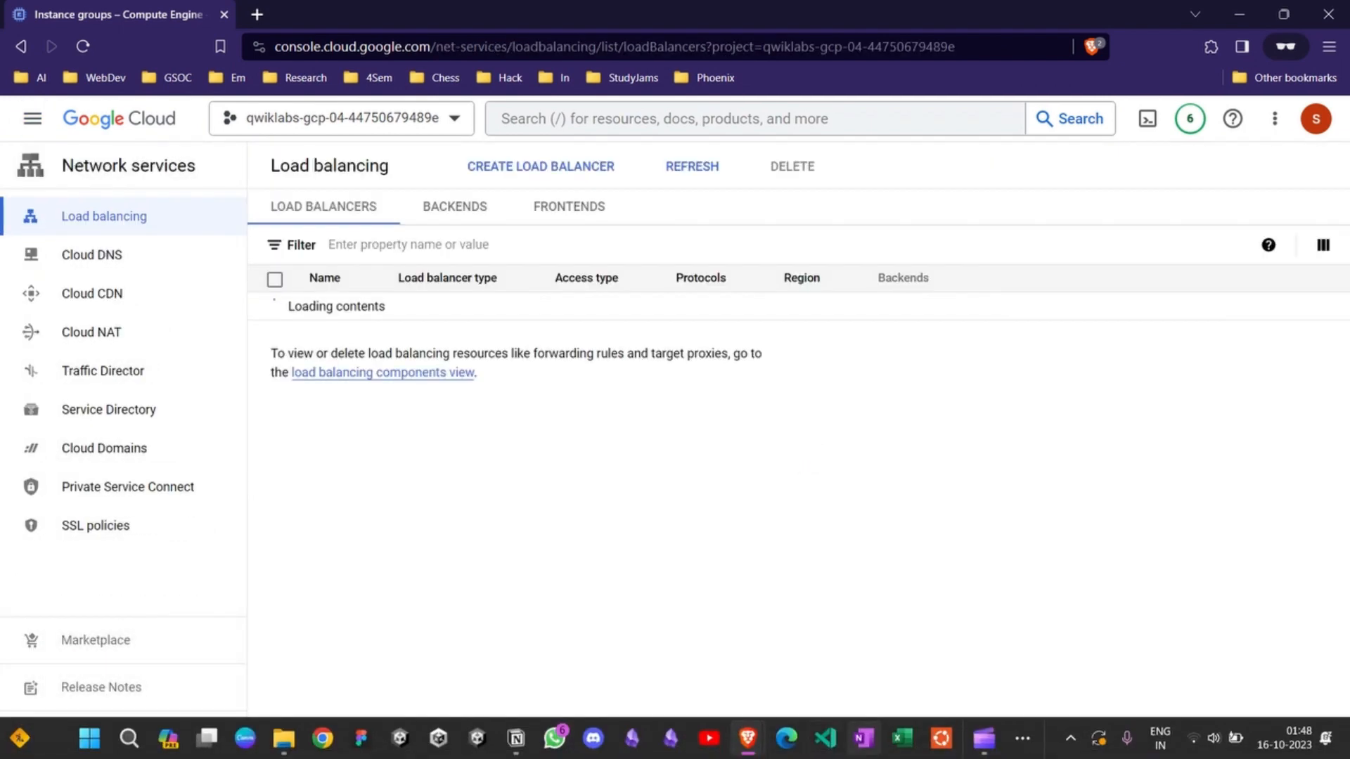
Step: Check the lab's start instructions, then begin creating a load balancer in the Cloud console
mouse_move(748, 751)
left_click(687, 648)
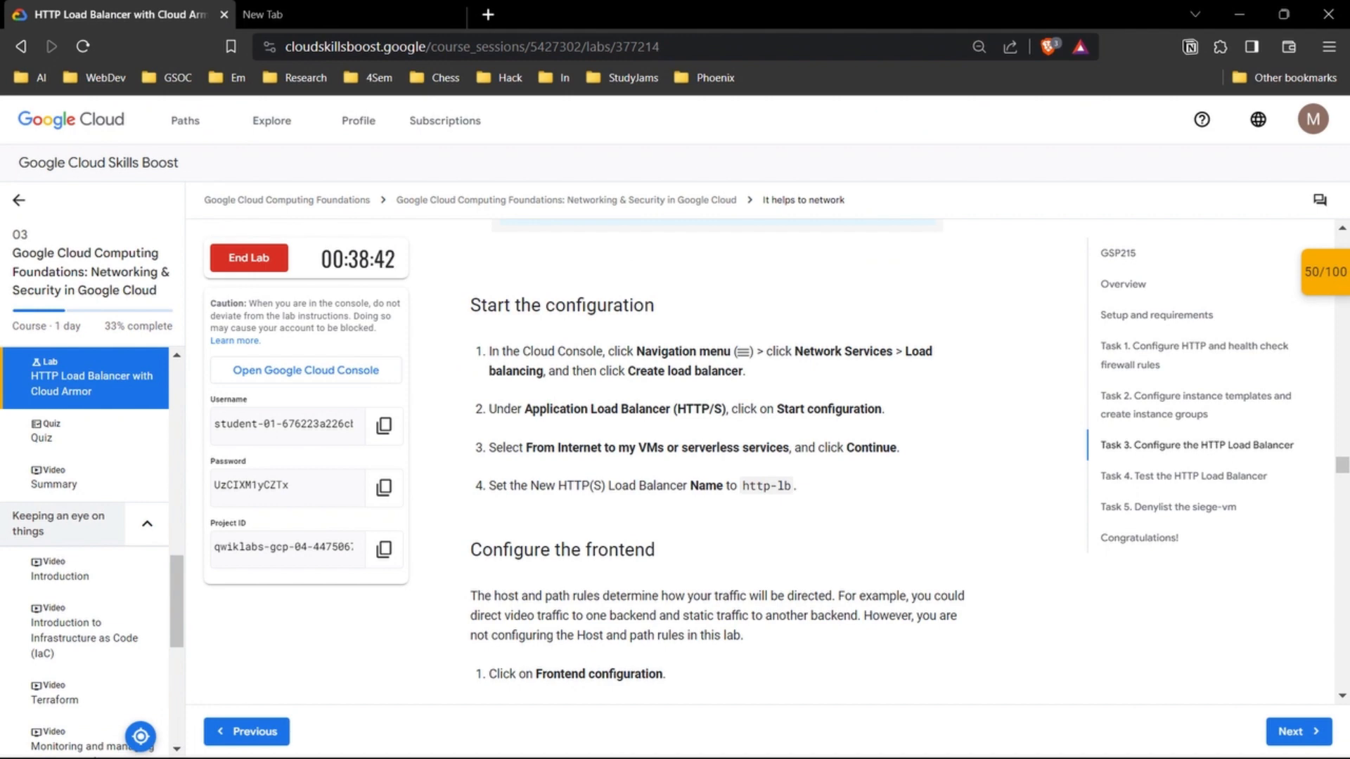
mouse_move(747, 751)
left_click(853, 644)
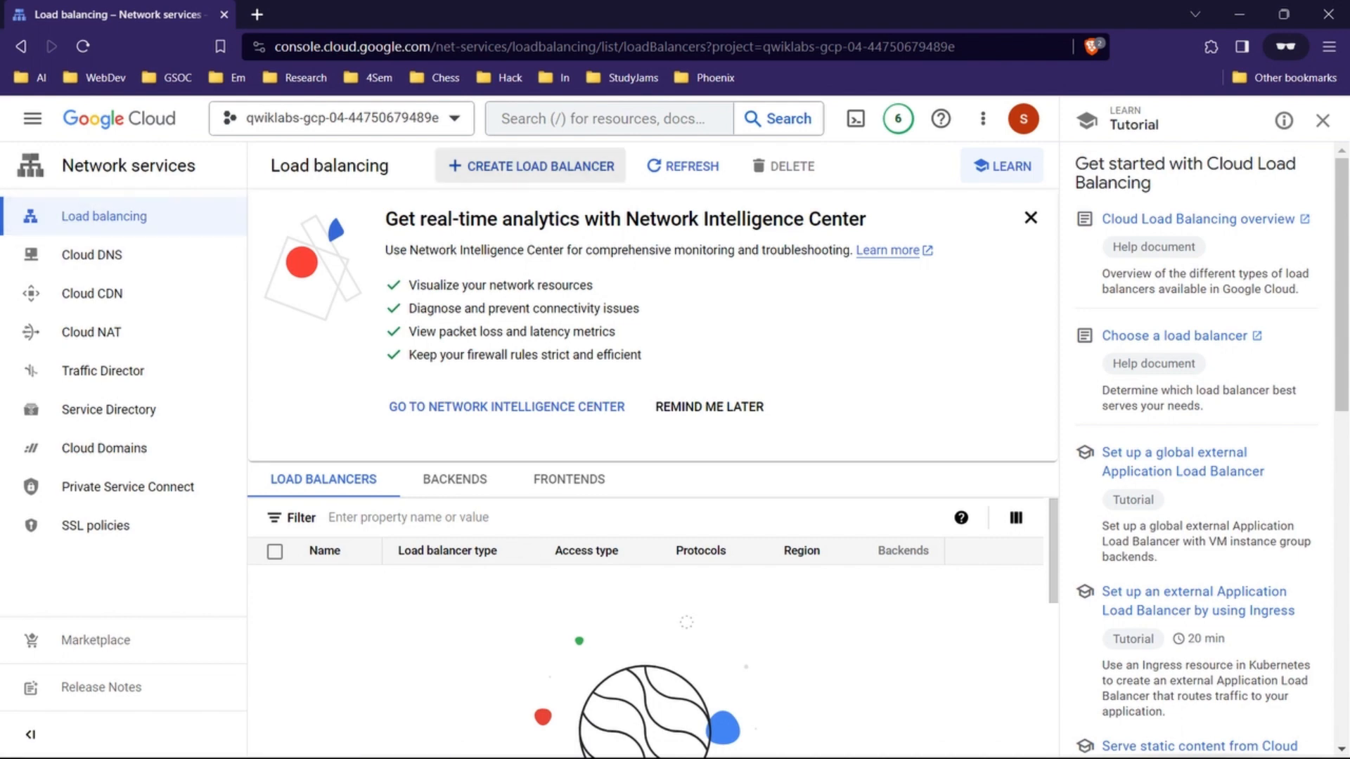
left_click(532, 166)
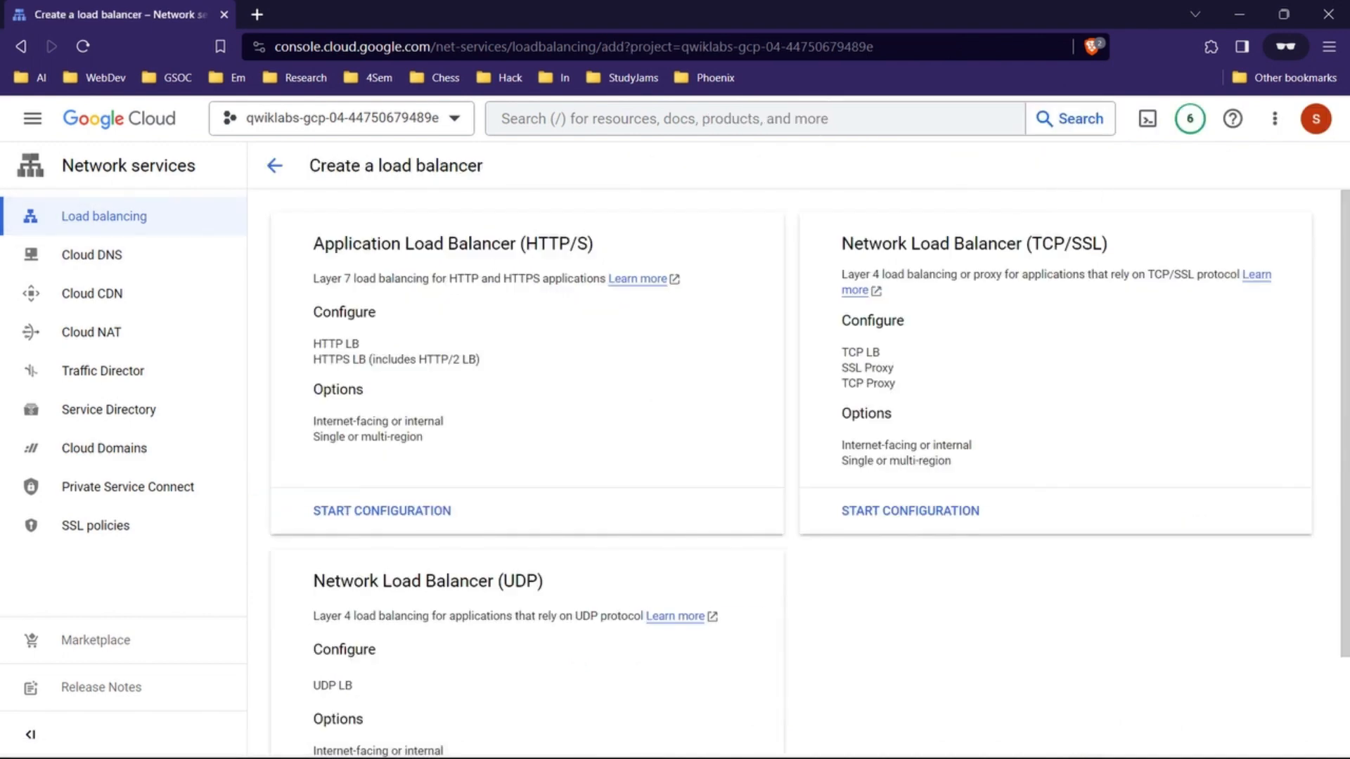
Step: Following the lab, start an Application Load Balancer (HTTP/S) with From Internet to my VMs or serverless services and Global external Application Load Balancer
left_click(1240, 14)
scroll(718, 463, "down", 2)
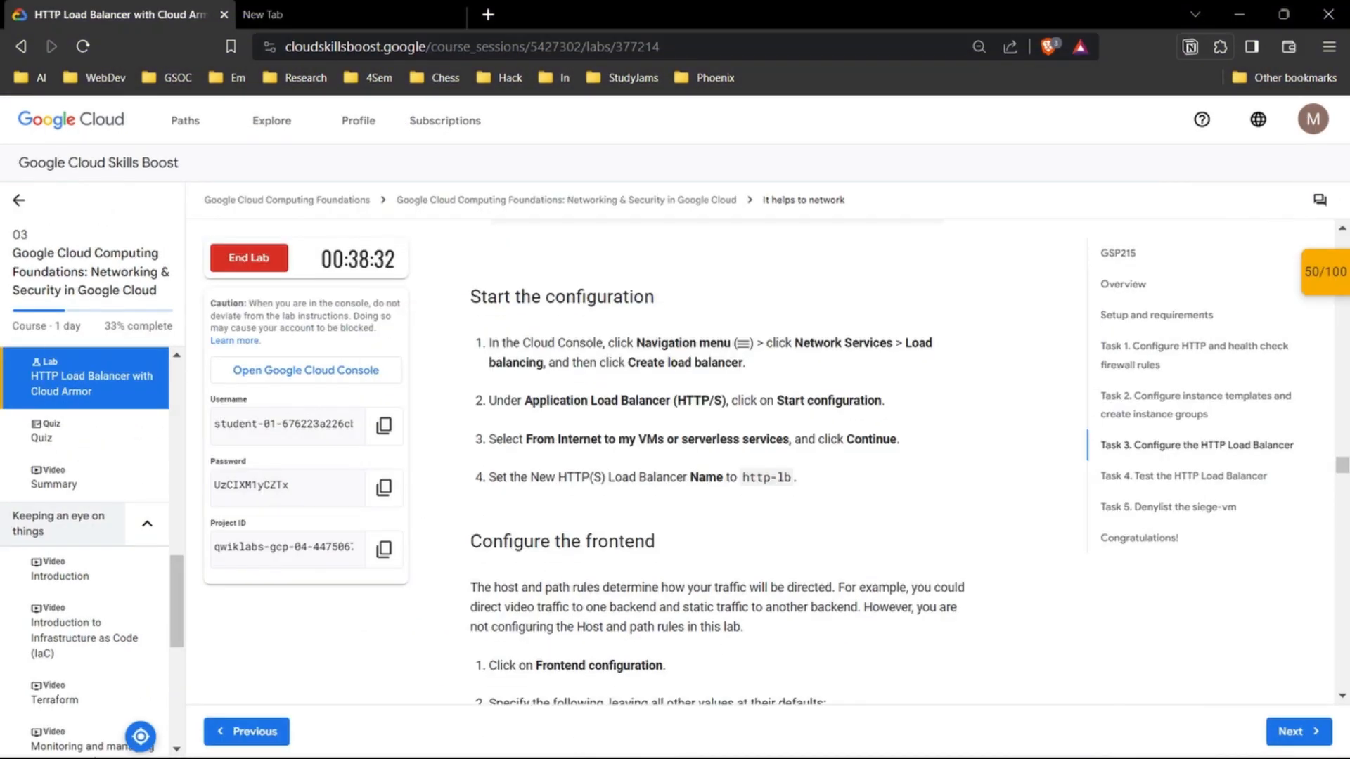
scroll(717, 461, "up", 2)
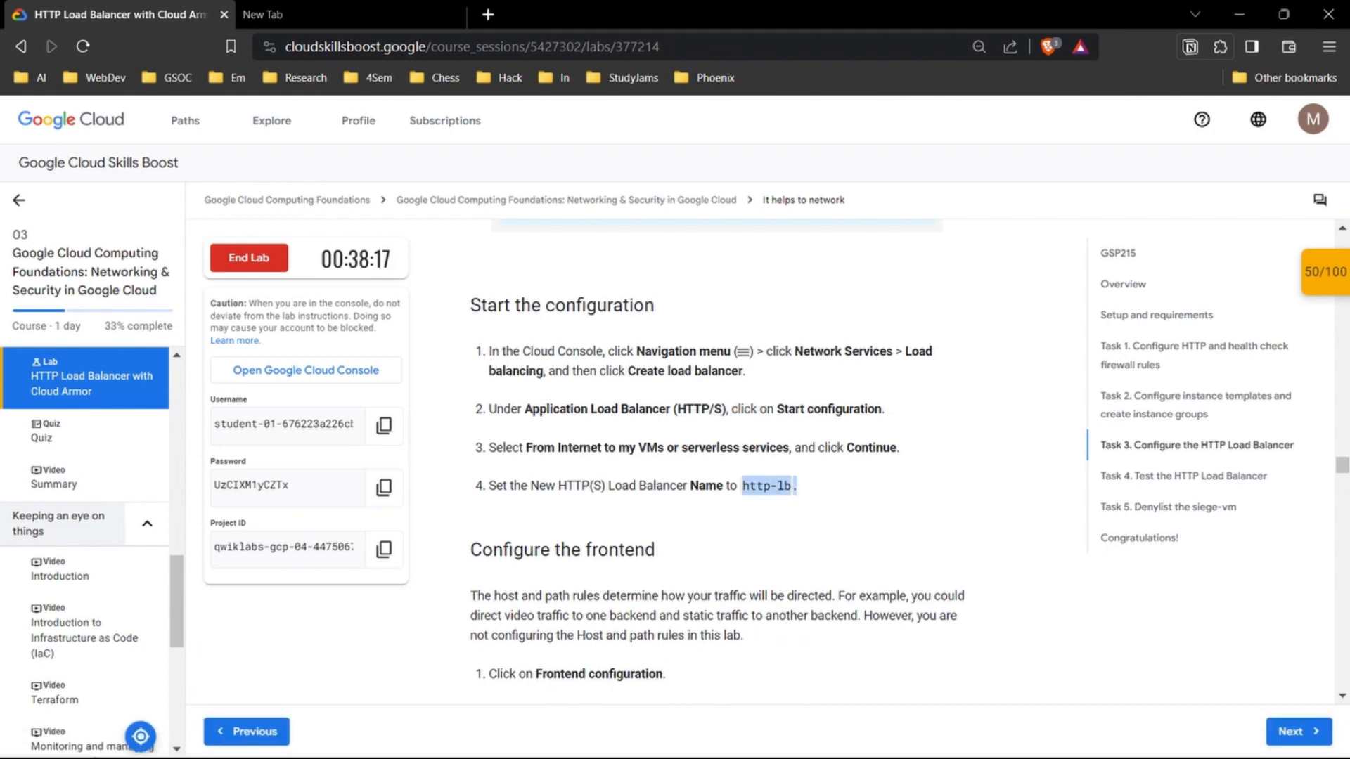
mouse_move(759, 742)
left_click(848, 618)
left_click(380, 511)
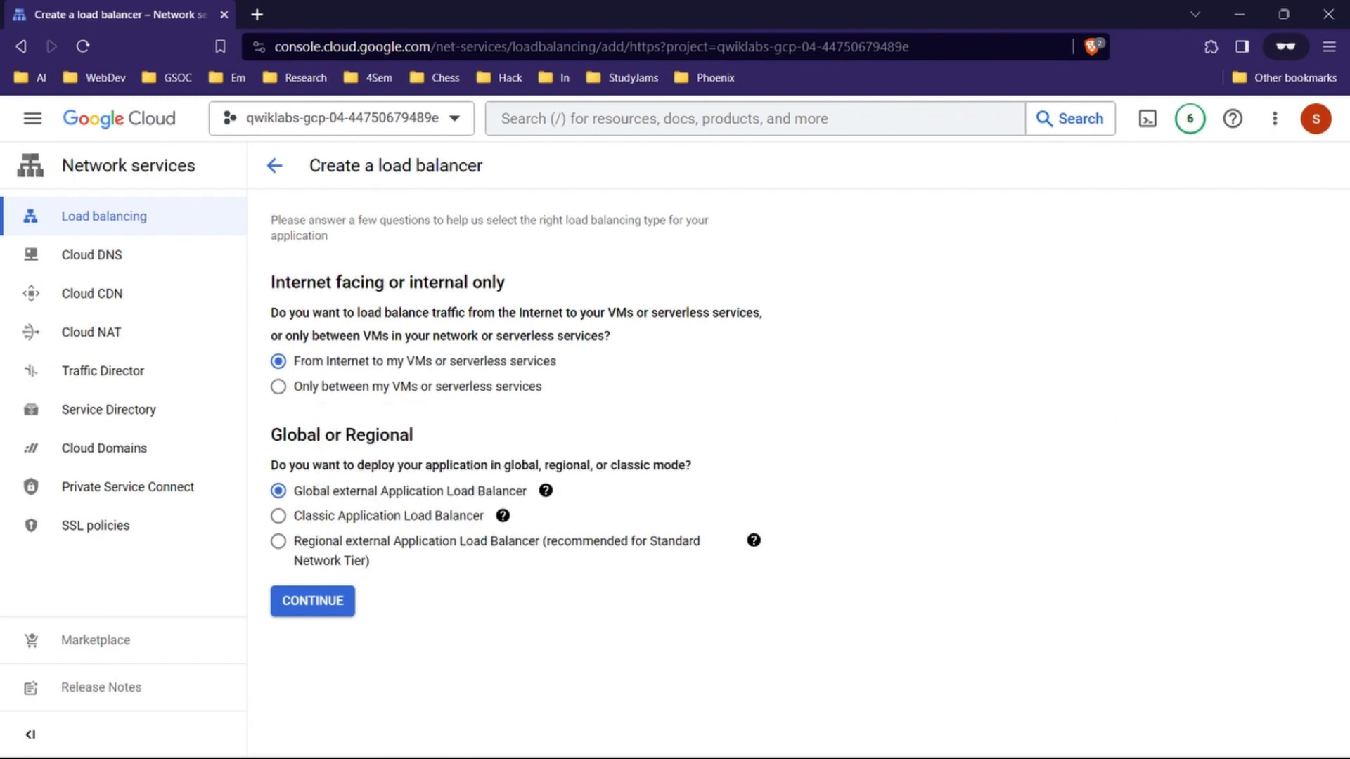
left_click(312, 601)
Step: Try to enter http-lb as the new frontend's name, and check the naming instruction in the lab
left_click(759, 311)
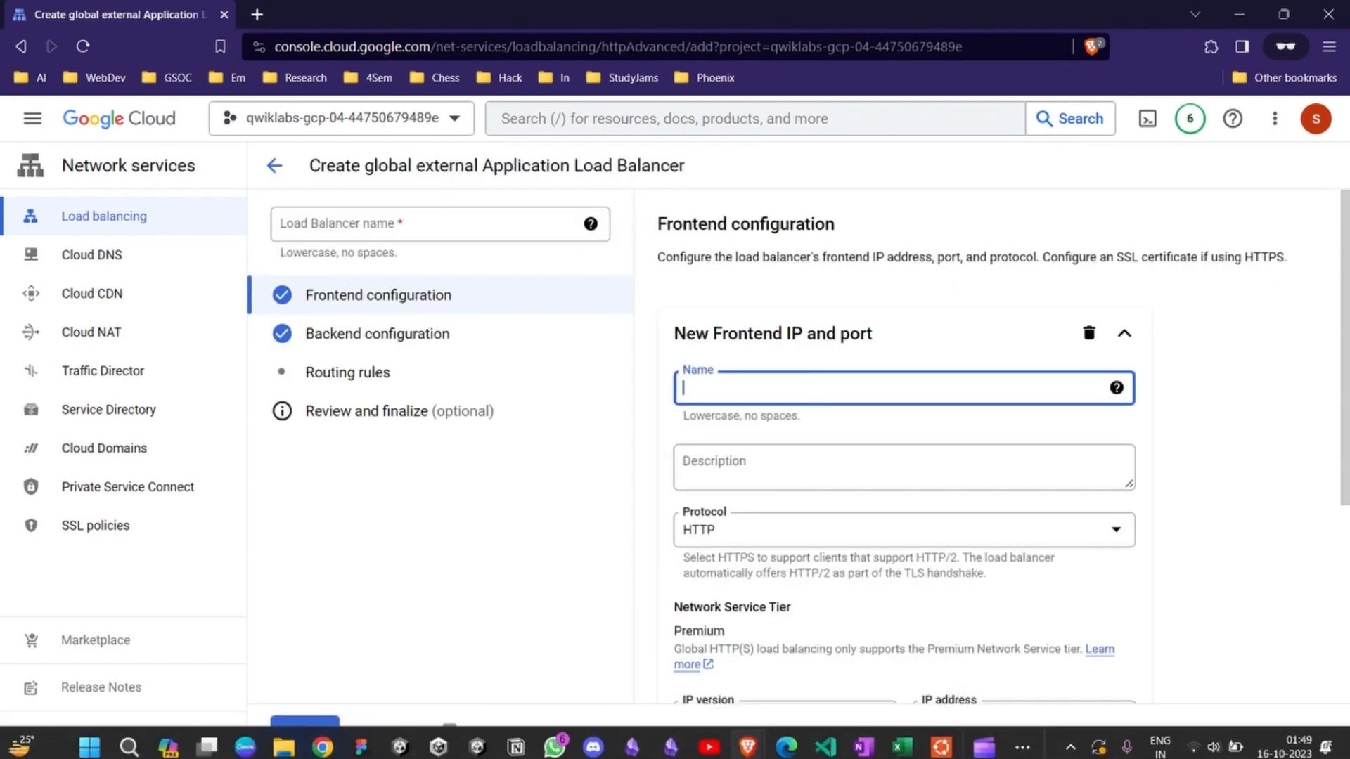
type("http-lb")
key("alt+Tab")
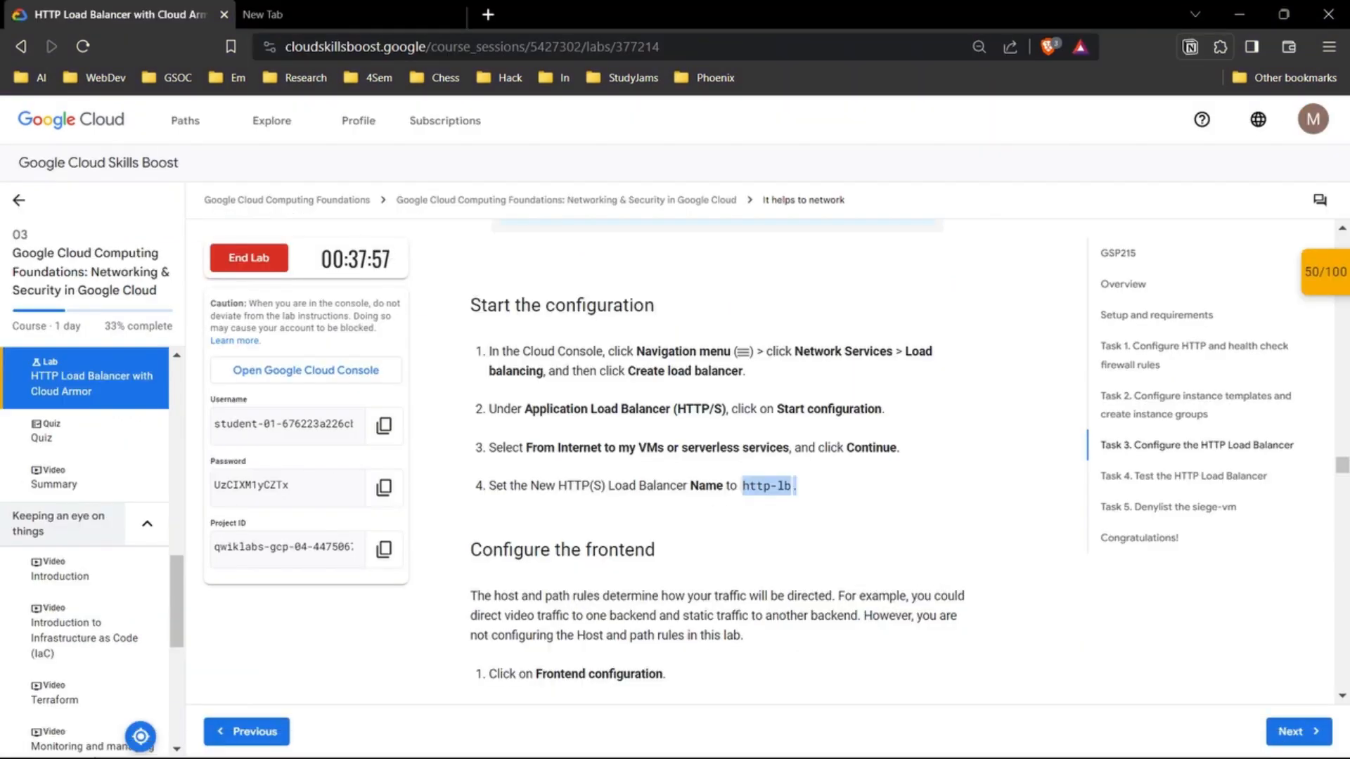
mouse_move(749, 742)
left_click(835, 650)
Step: Compare the new frontend's protocol, IP version, IP address and port with the lab's first frontend property table
left_click(378, 334)
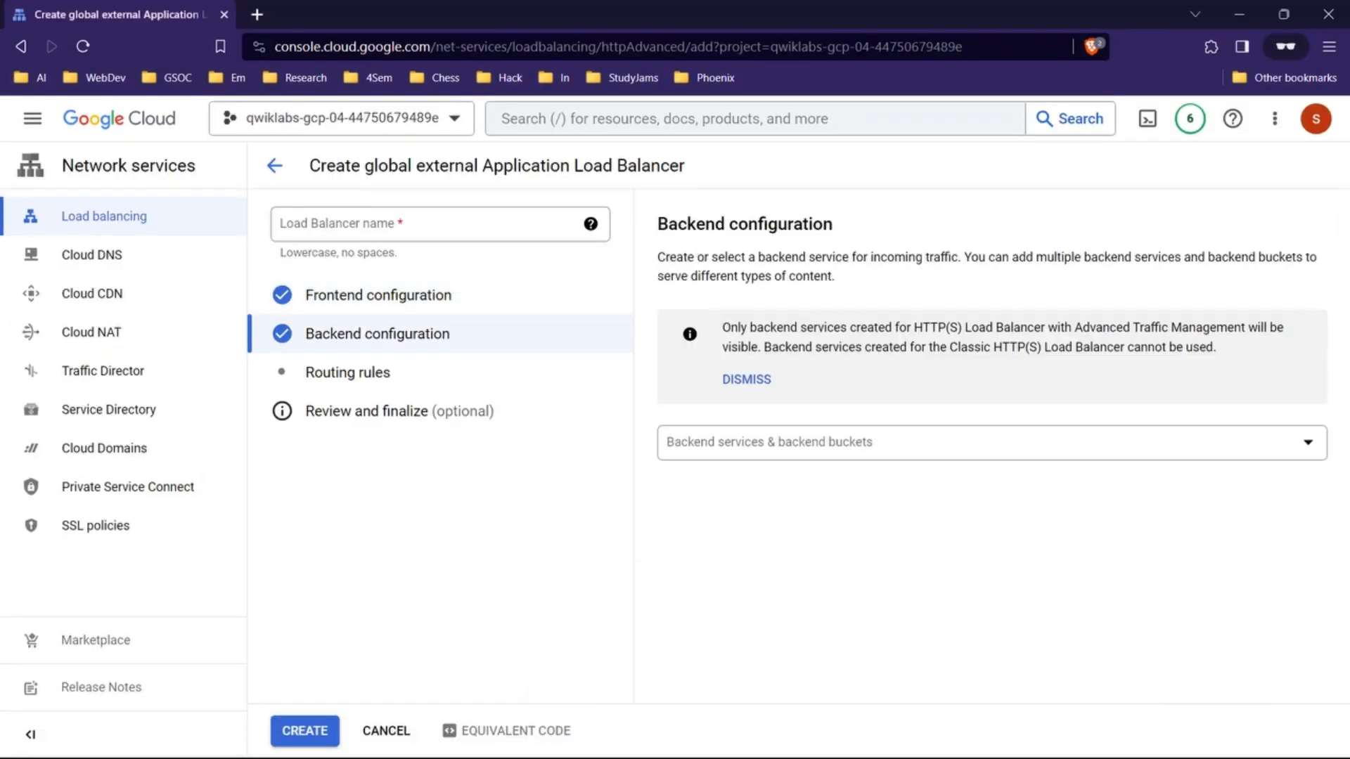
left_click(378, 295)
scroll(904, 492, "down", 5)
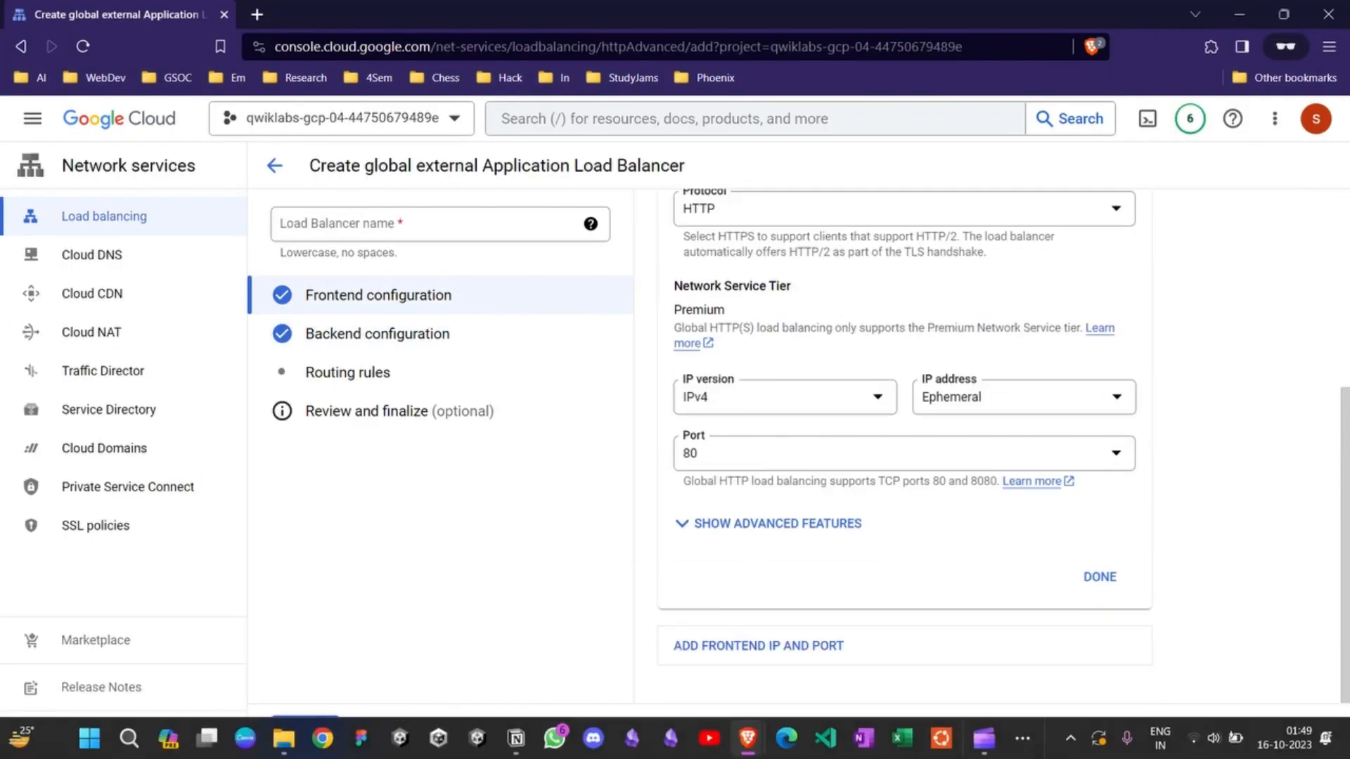
mouse_move(749, 738)
left_click(663, 651)
scroll(717, 460, "down", 2)
scroll(717, 461, "down", 3)
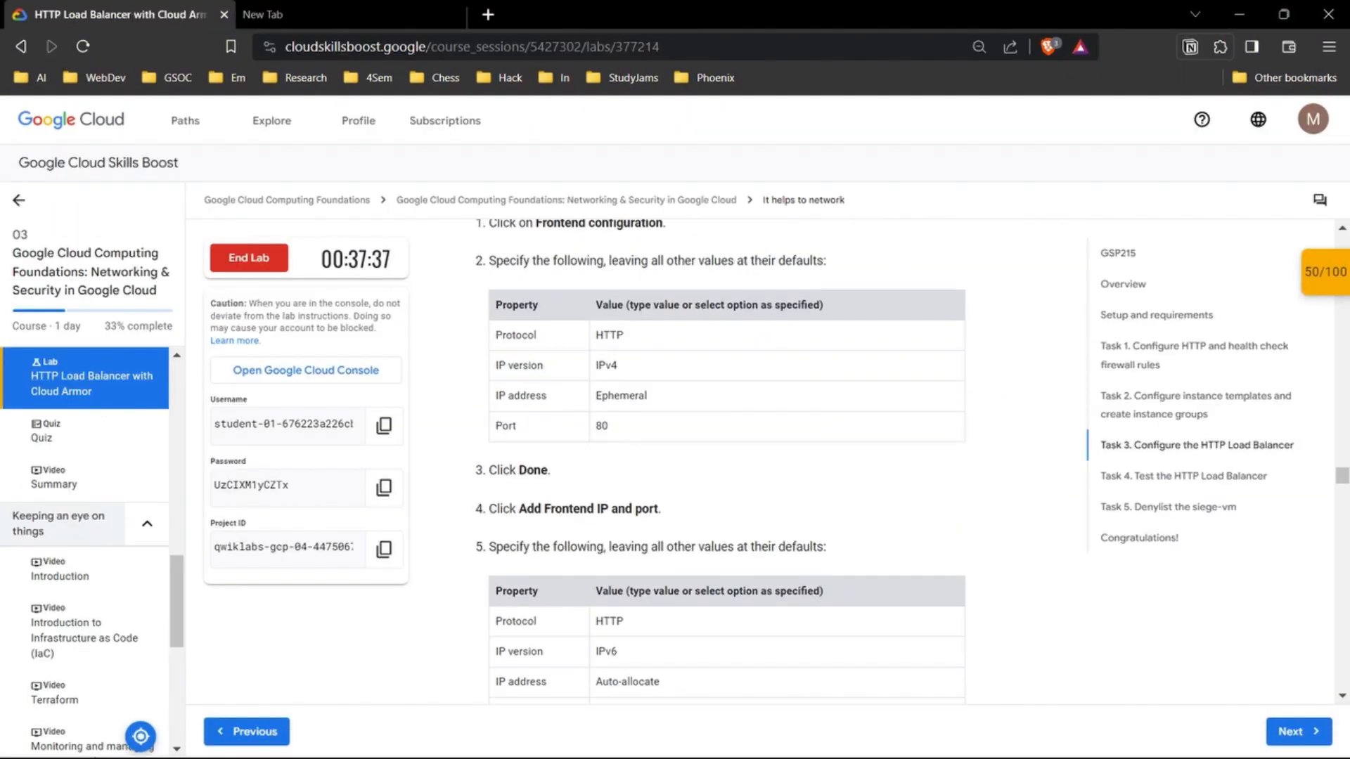
left_click(835, 650)
left_click(377, 334)
left_click(378, 295)
scroll(904, 492, "down", 5)
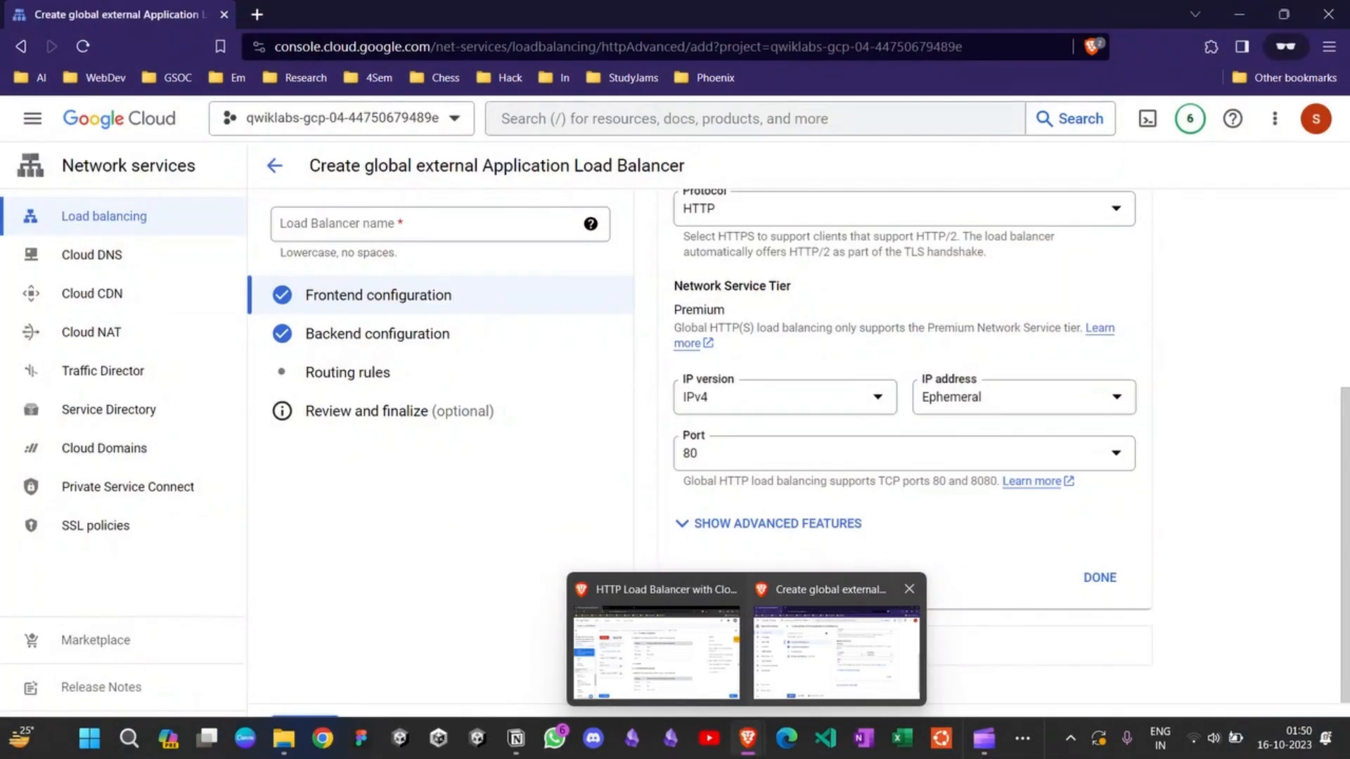
Step: Finish the first frontend with HTTP, IPv4, an Ephemeral address and port 80, reopening it once to check its settings
left_click(835, 651)
left_click(1099, 577)
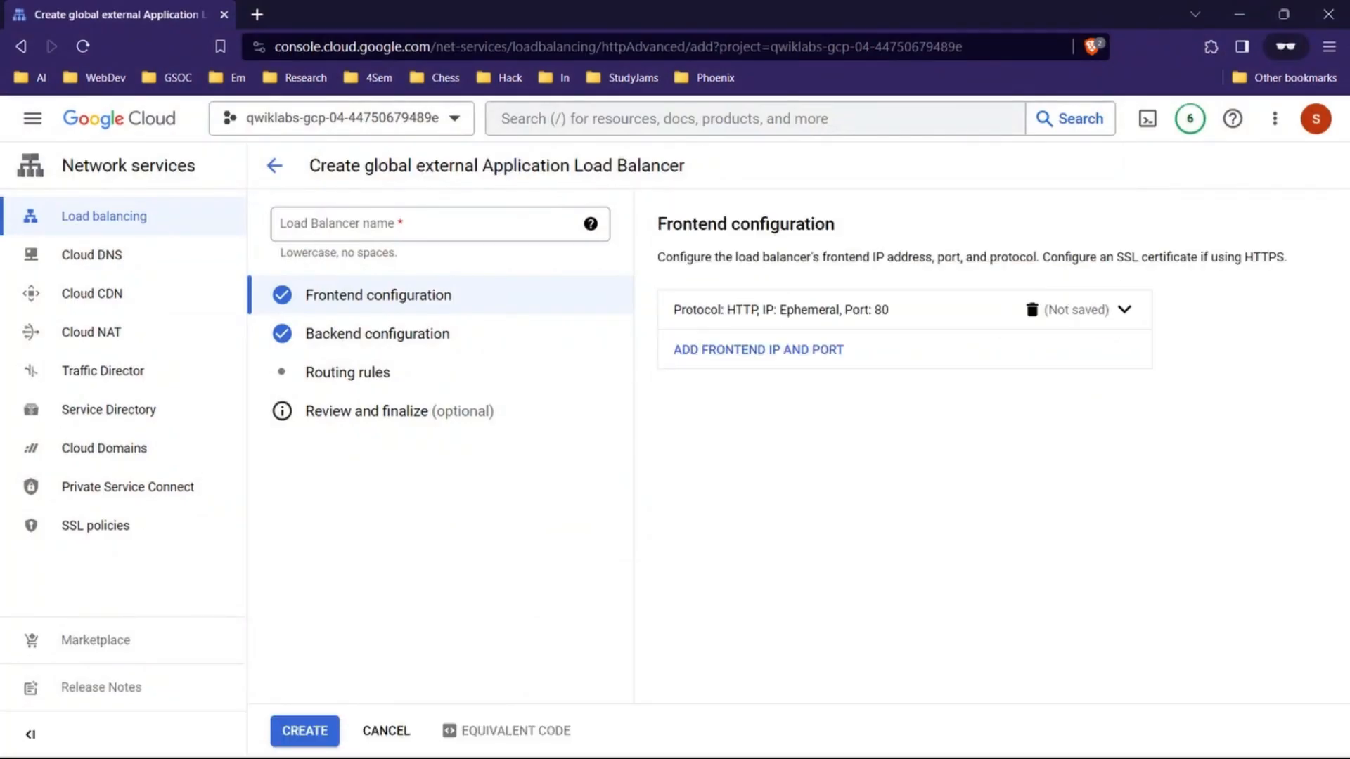
left_click(834, 651)
left_click(1124, 309)
scroll(1111, 450, "down", 4)
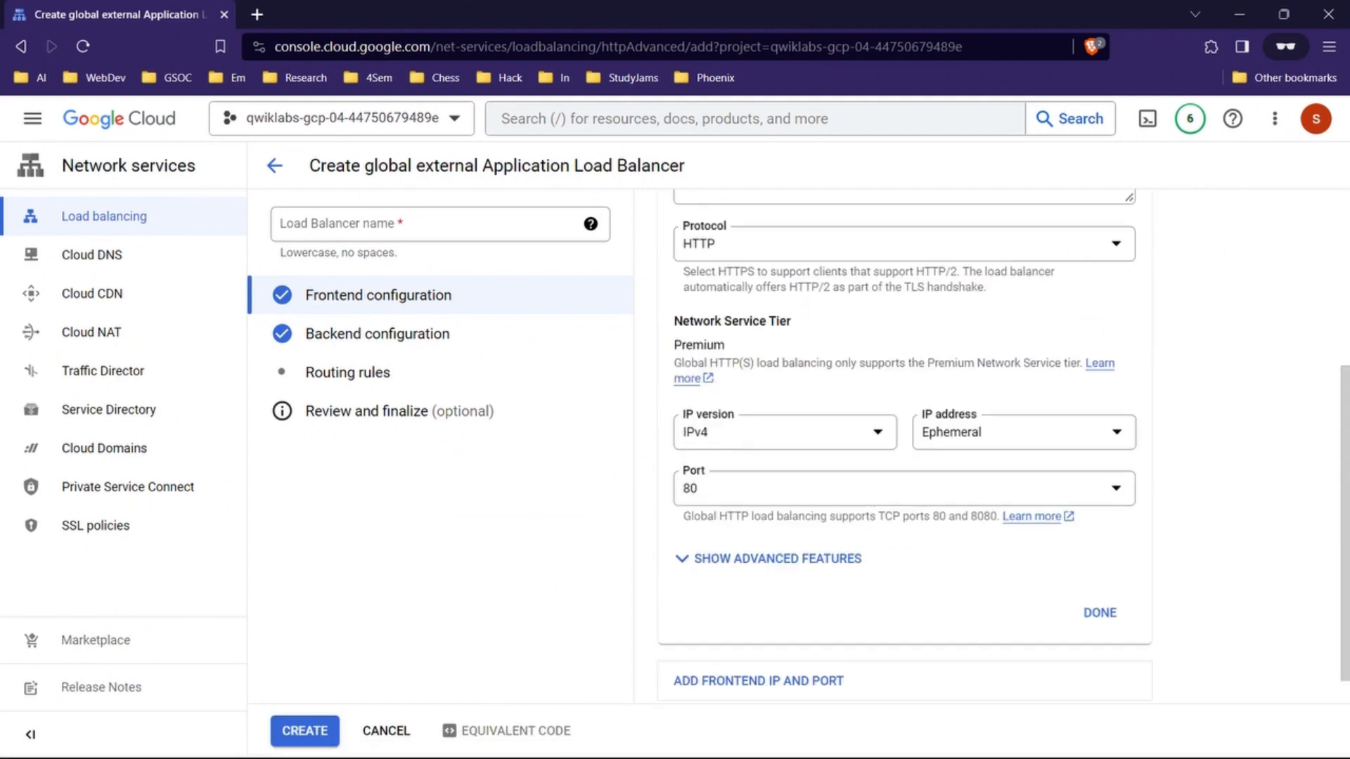
left_click(1099, 577)
Step: Read the lab's Add Frontend IP and port instruction and add a second frontend IP and port
left_click(656, 651)
scroll(661, 450, "down", 1)
left_click_drag(519, 446, 663, 443)
scroll(662, 443, "down", 1)
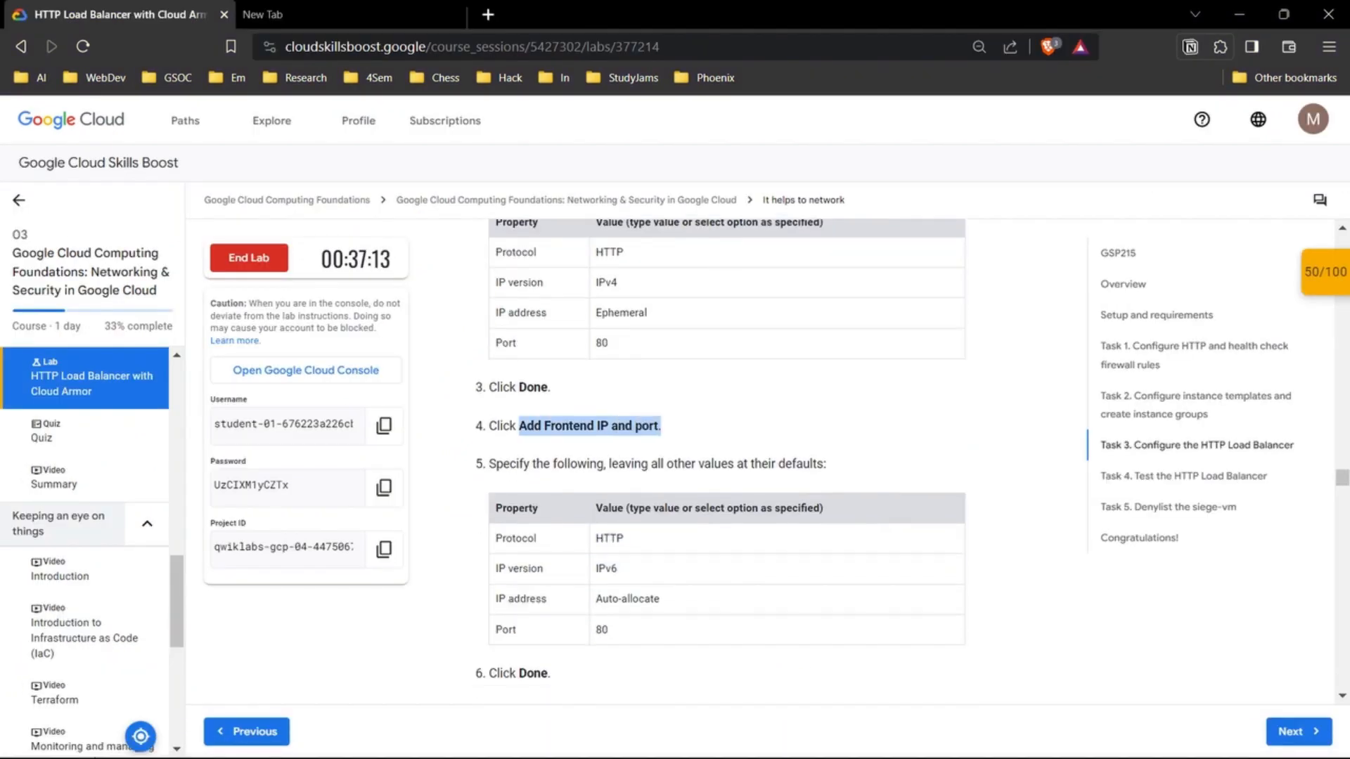
left_click(675, 436)
left_click(834, 650)
left_click(759, 349)
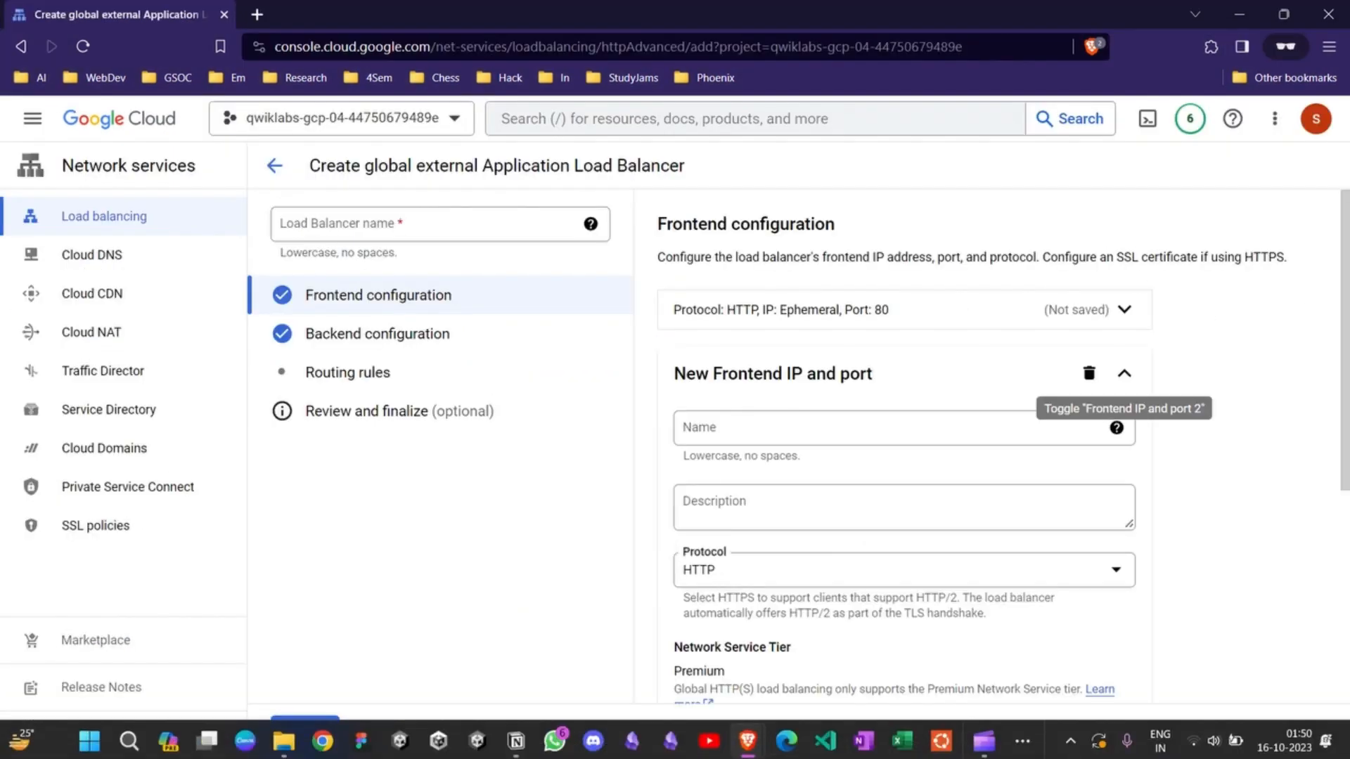
Step: Set the second frontend's IP version to IPv6, checking the lab's second frontend property table
left_click(656, 650)
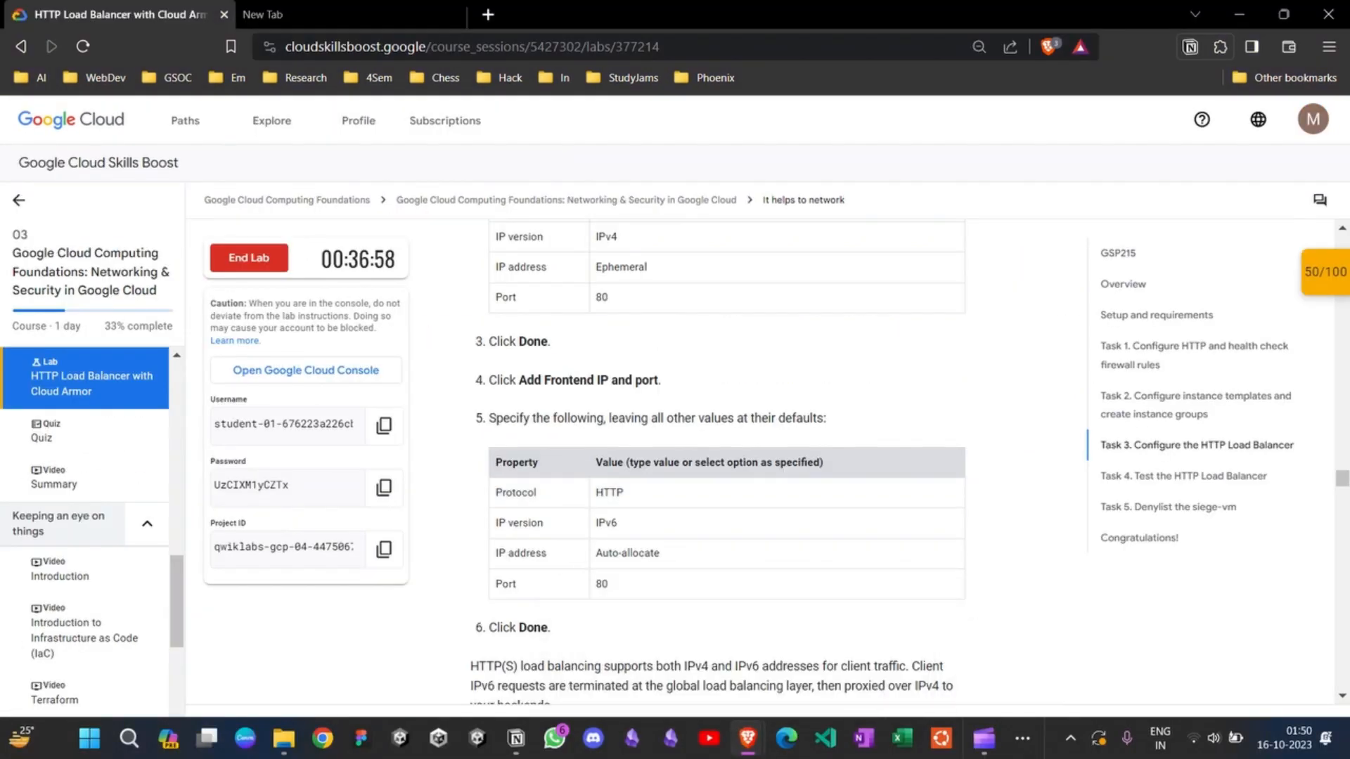
scroll(717, 450, "down", 1)
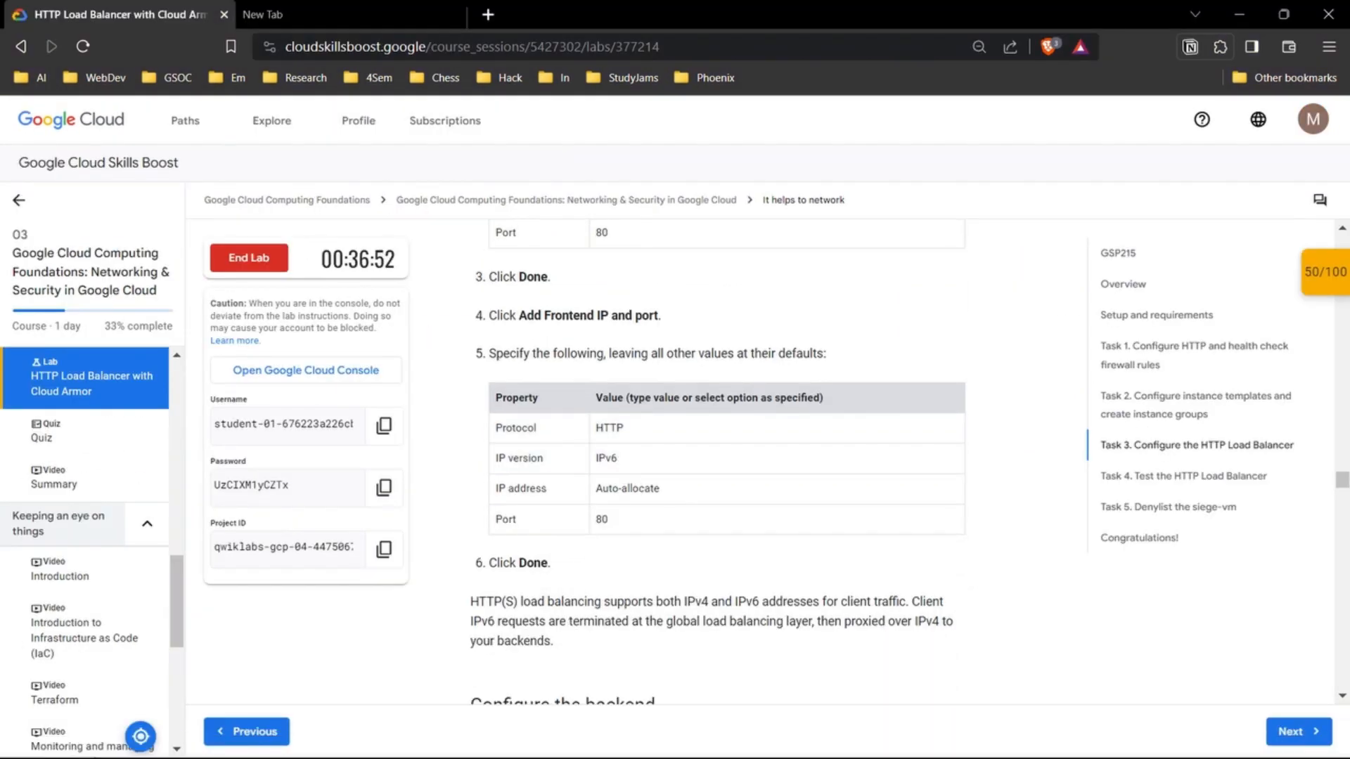
mouse_move(749, 741)
left_click(835, 651)
left_click(830, 428)
scroll(829, 428, "down", 5)
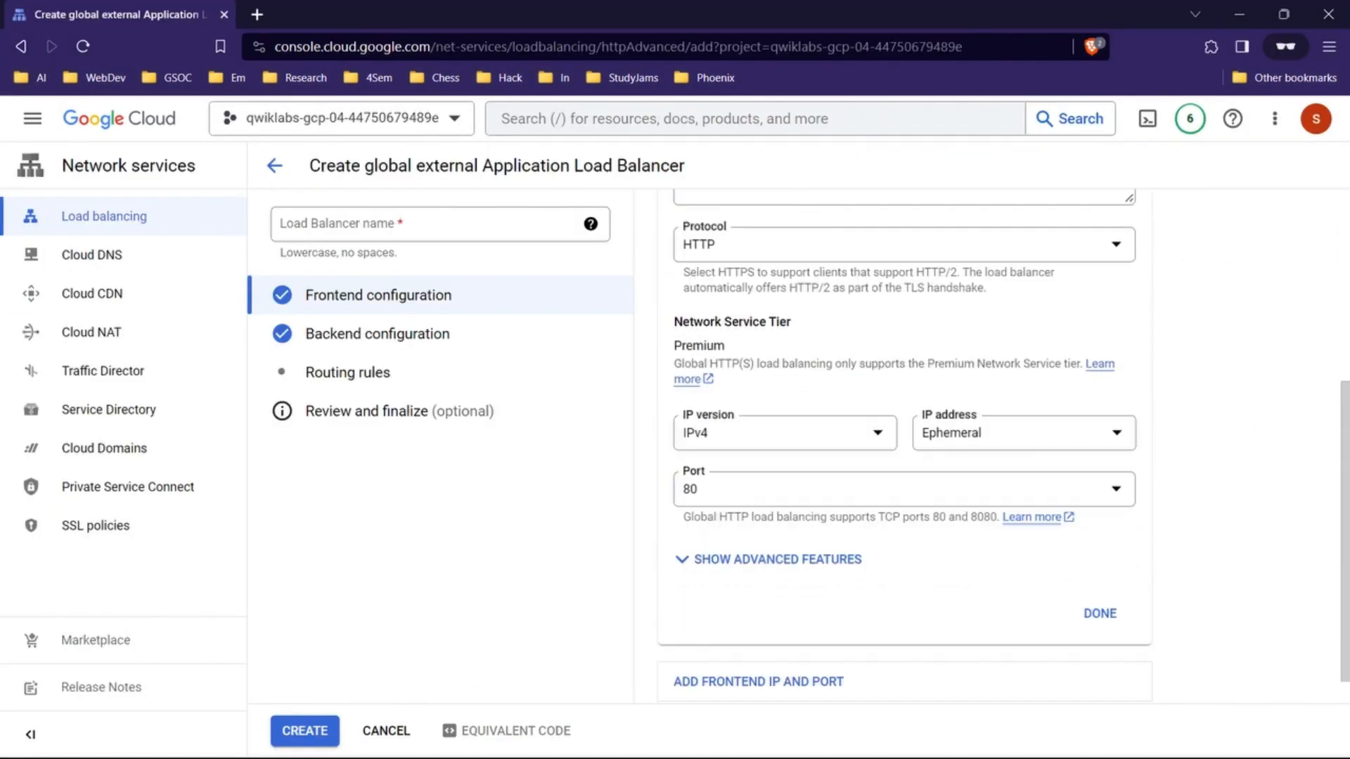
left_click(794, 401)
left_click(794, 440)
scroll(794, 440, "up", 5)
mouse_move(748, 739)
left_click(654, 650)
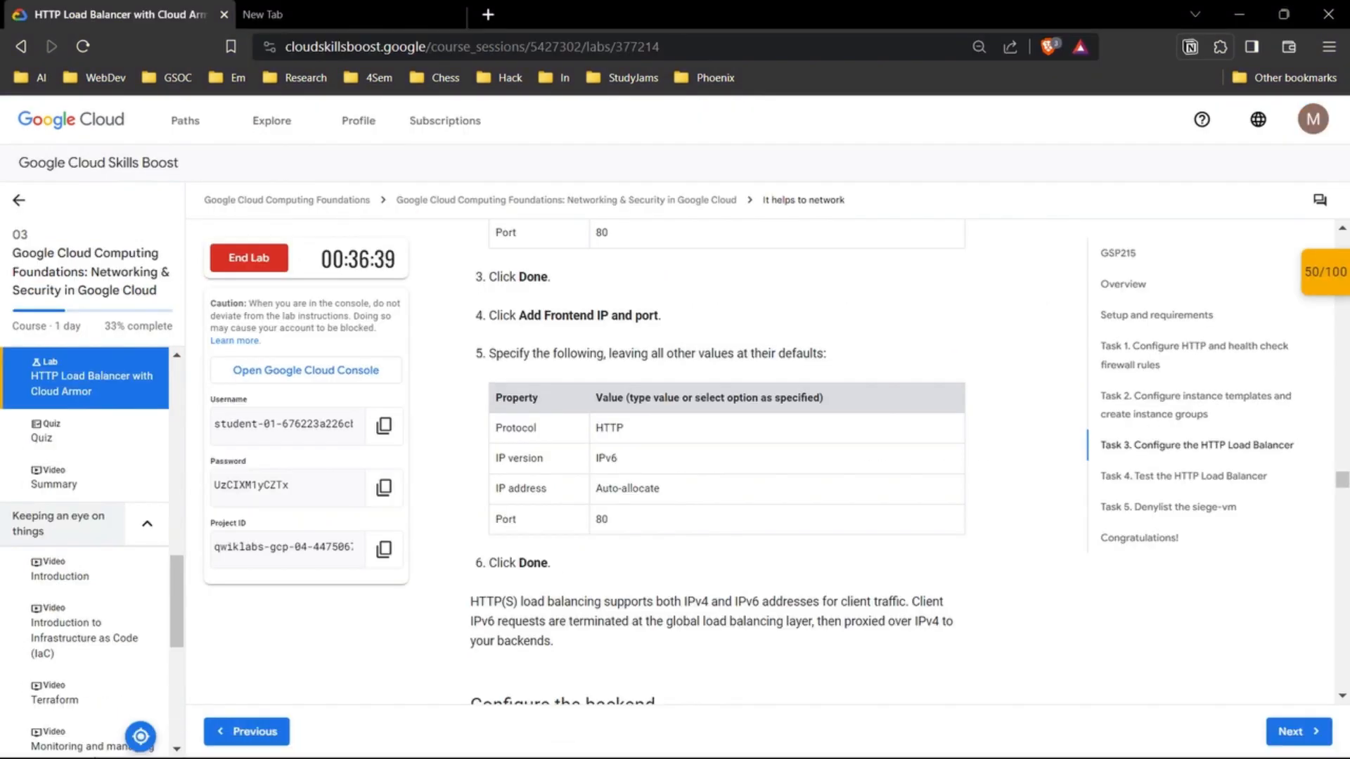
scroll(704, 450, "up", 1)
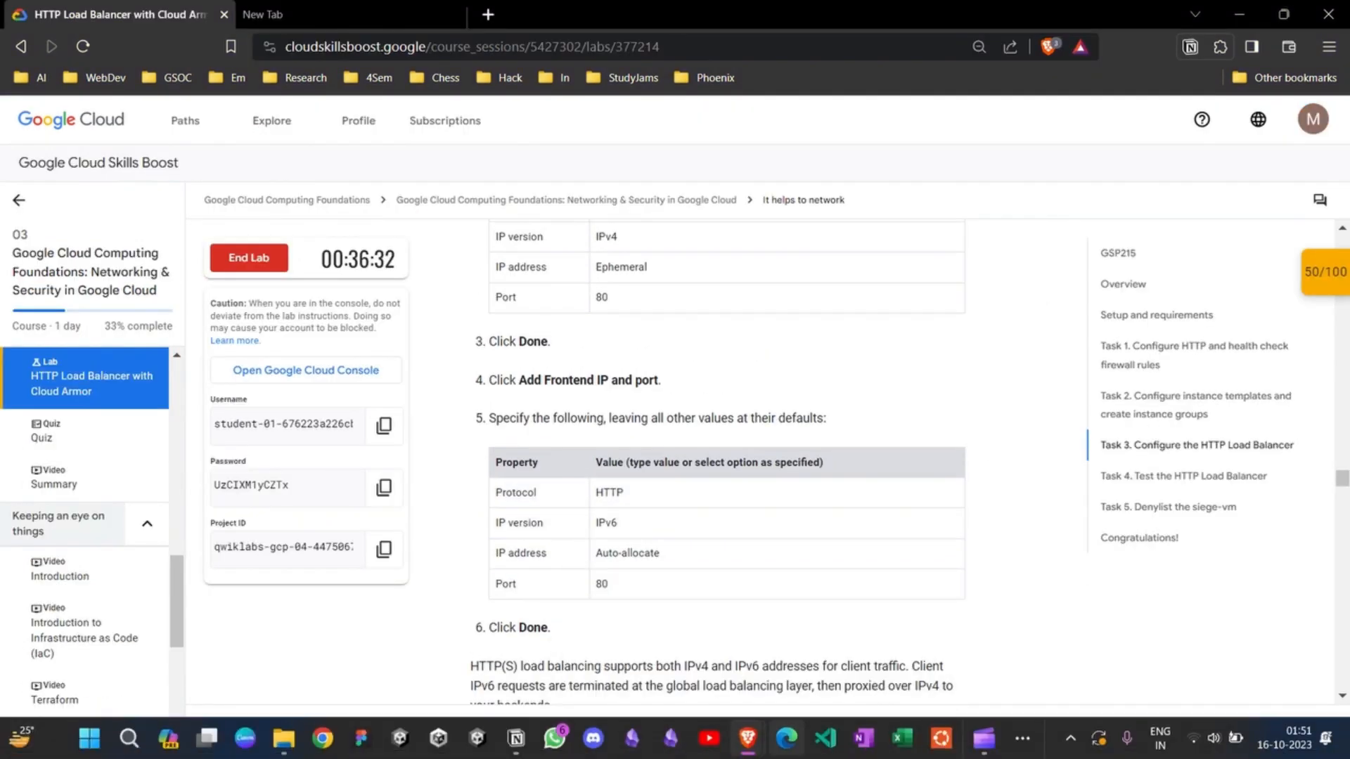
Step: Check the second frontend against the lab's property table and reread the lab's load balancer naming instruction
left_click(835, 650)
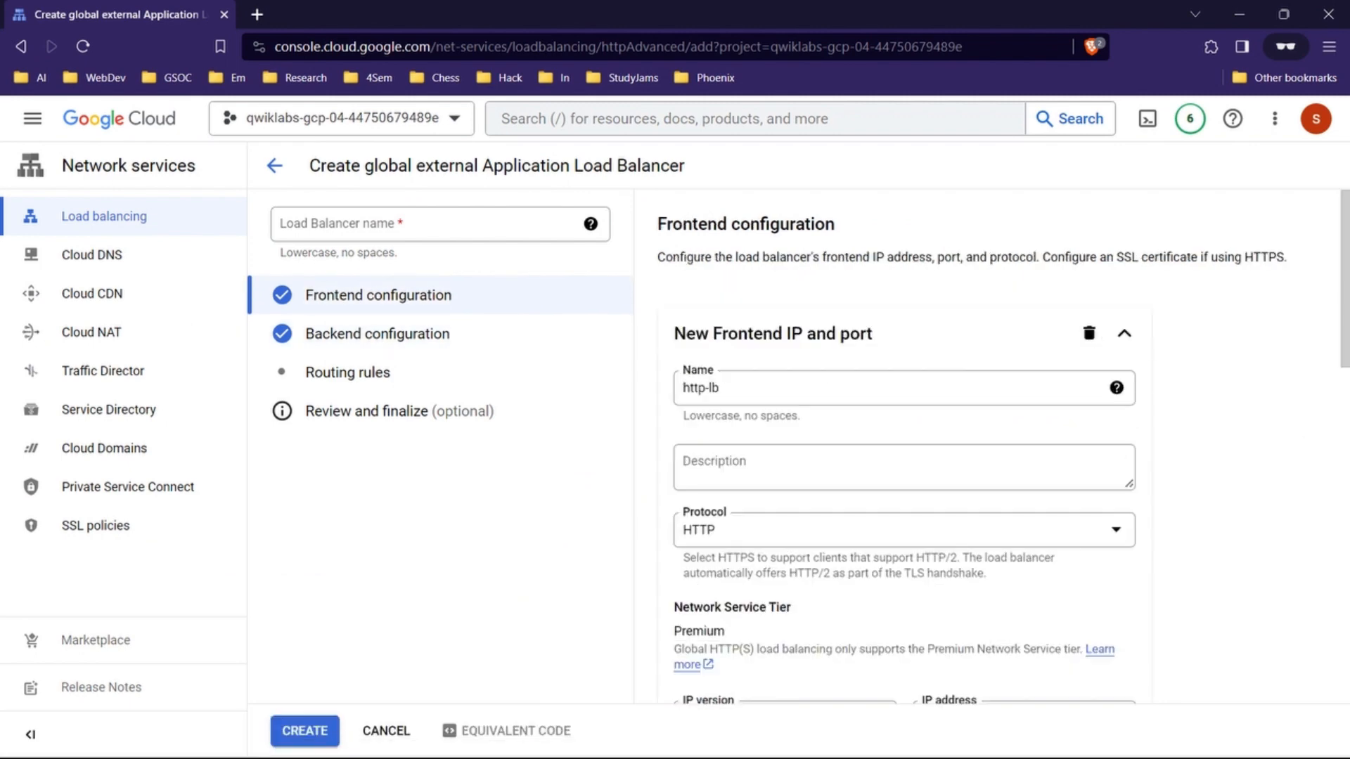
scroll(900, 492, "down", 3)
mouse_move(748, 739)
left_click(656, 650)
scroll(717, 464, "up", 3)
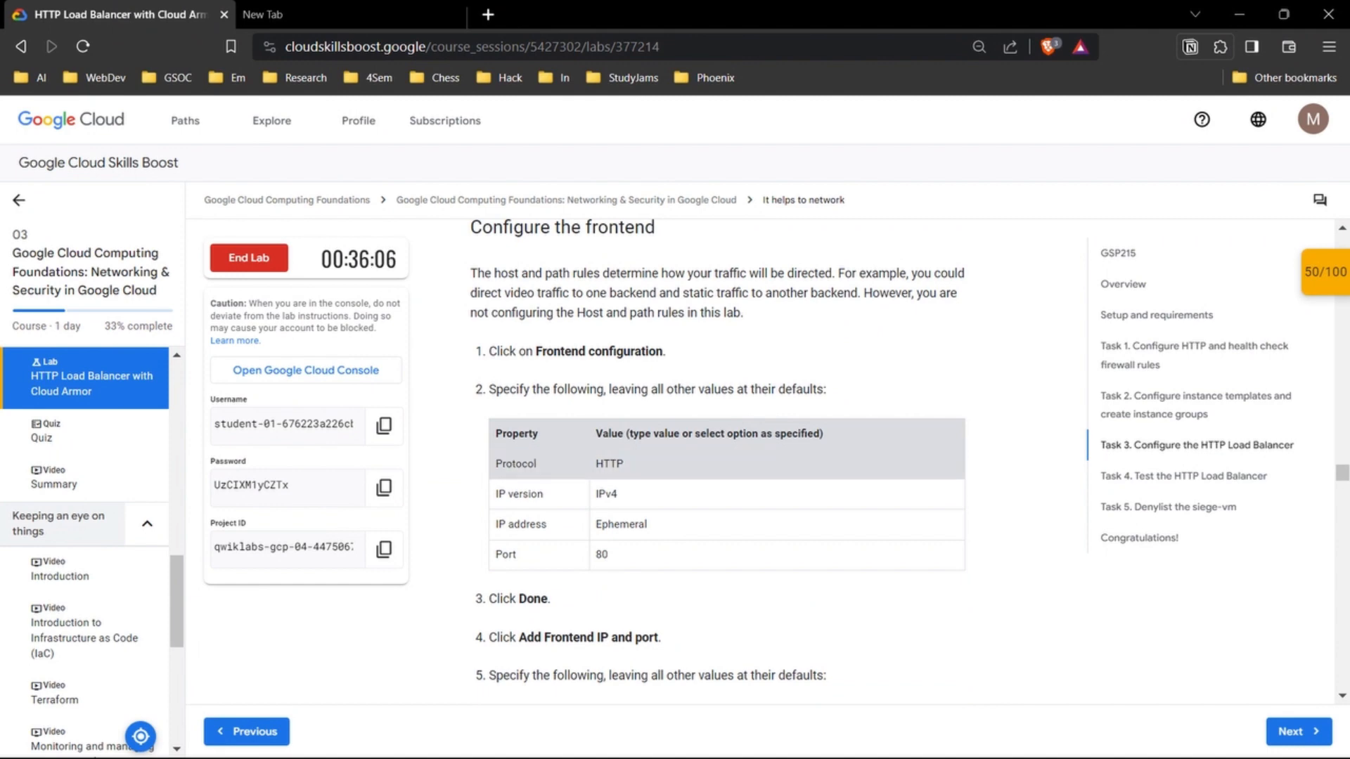
scroll(718, 464, "down", 3)
scroll(717, 464, "up", 3)
scroll(717, 464, "up", 4)
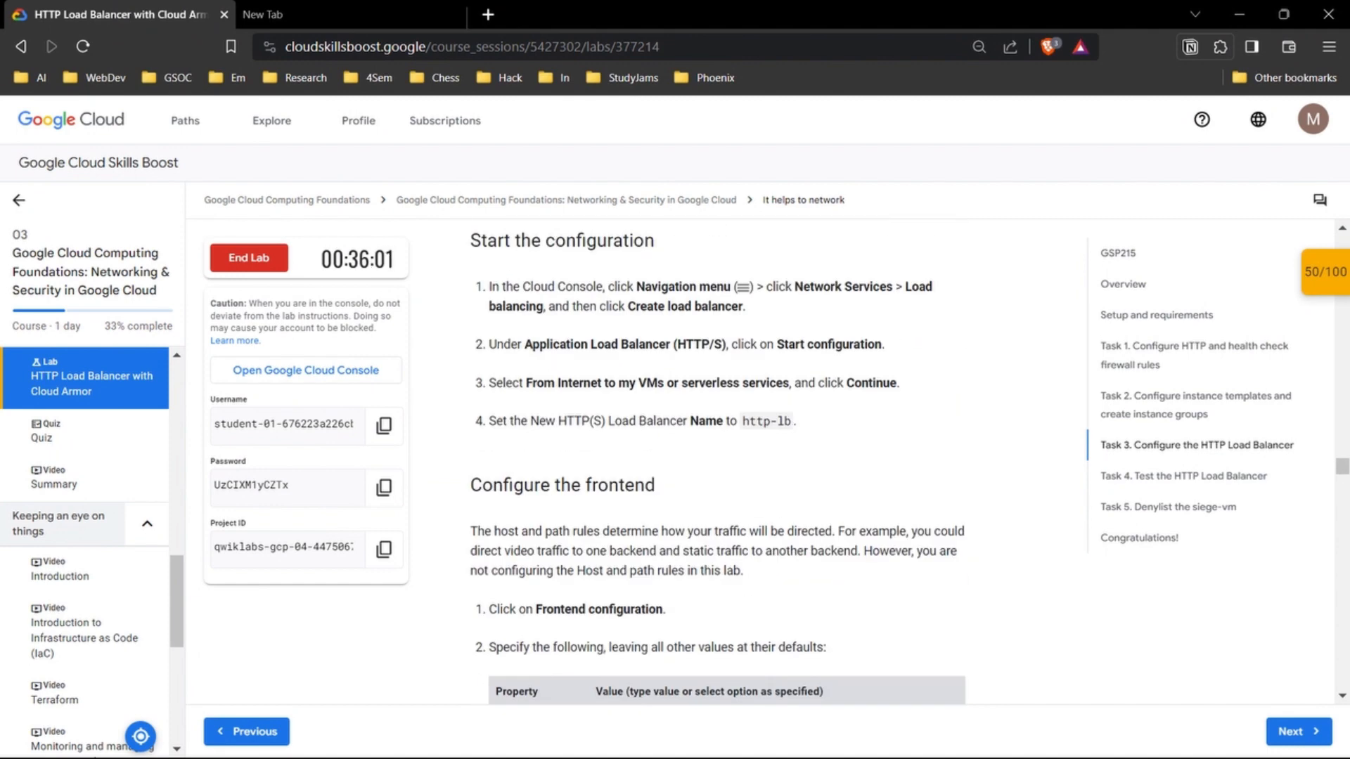
Step: Move the name http-lb from the new frontend's name to the Load Balancer name
left_click(669, 736)
left_click(838, 648)
scroll(837, 436, "up", 3)
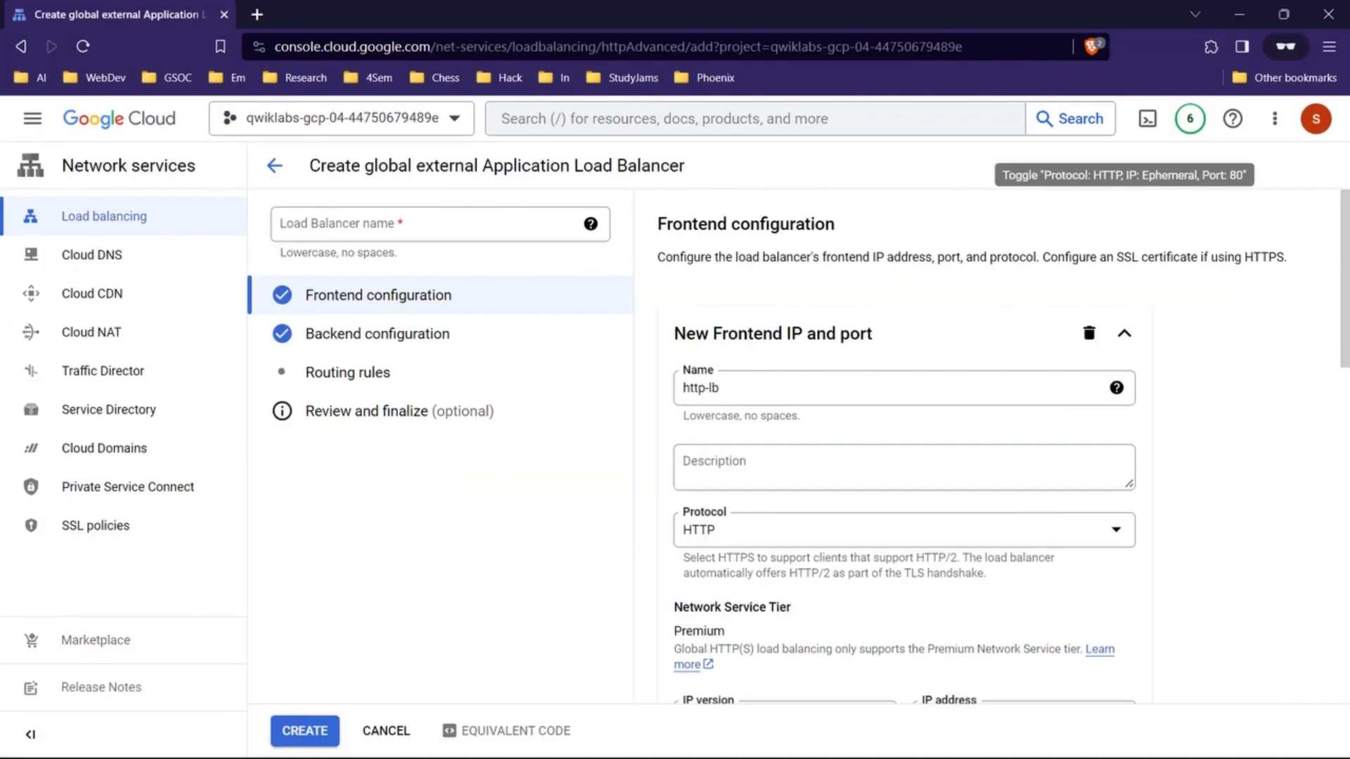
left_click(773, 388)
key("ctrl+a")
key("ctrl+x")
left_click(429, 223)
key("ctrl+v")
Step: Finish the IPv6 frontend with the Auto-allocate address and port 80
scroll(1117, 394, "down", 2)
scroll(1117, 394, "up", 2)
left_click(1117, 388)
scroll(1117, 422, "down", 5)
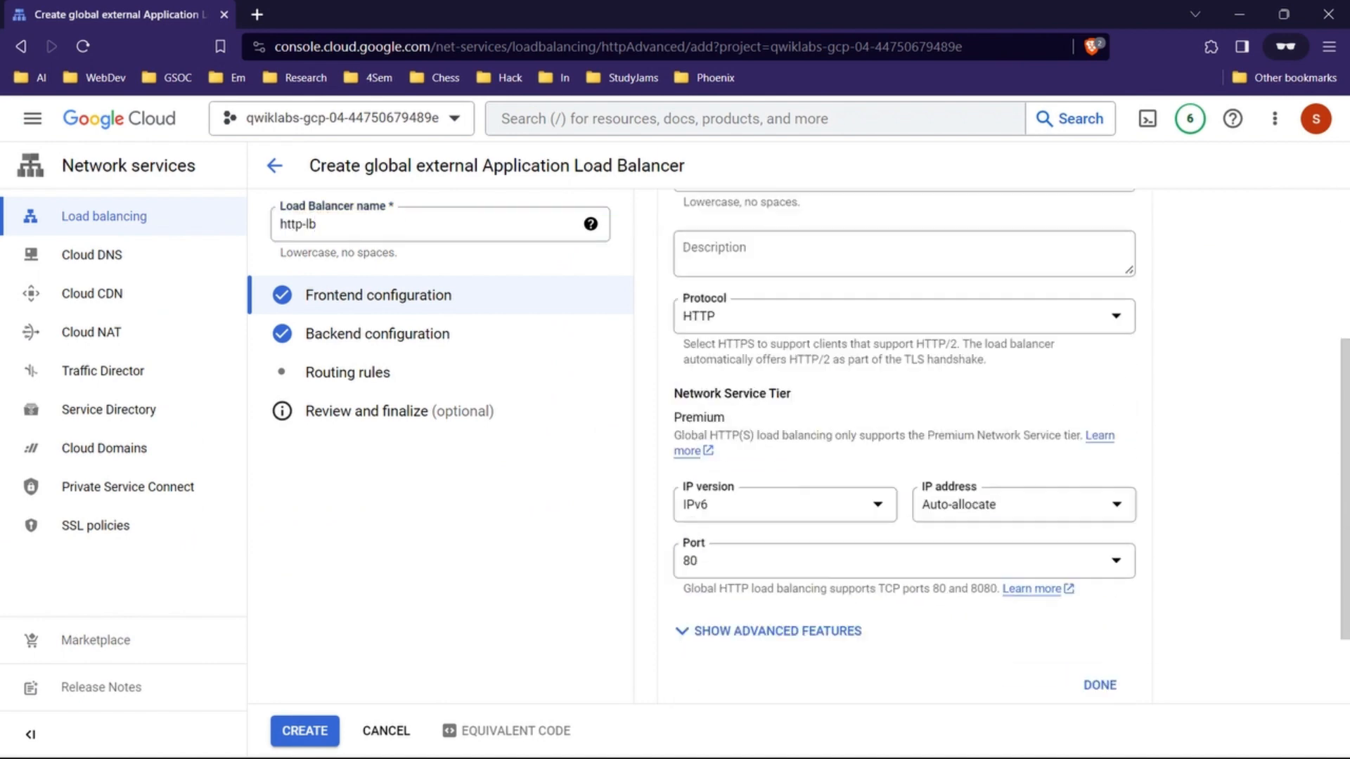
left_click(1099, 578)
Step: Read past the lab's frontend section to the backend instructions and open the load balancer's backend configuration
left_click(669, 735)
left_click(648, 648)
scroll(717, 457, "down", 10)
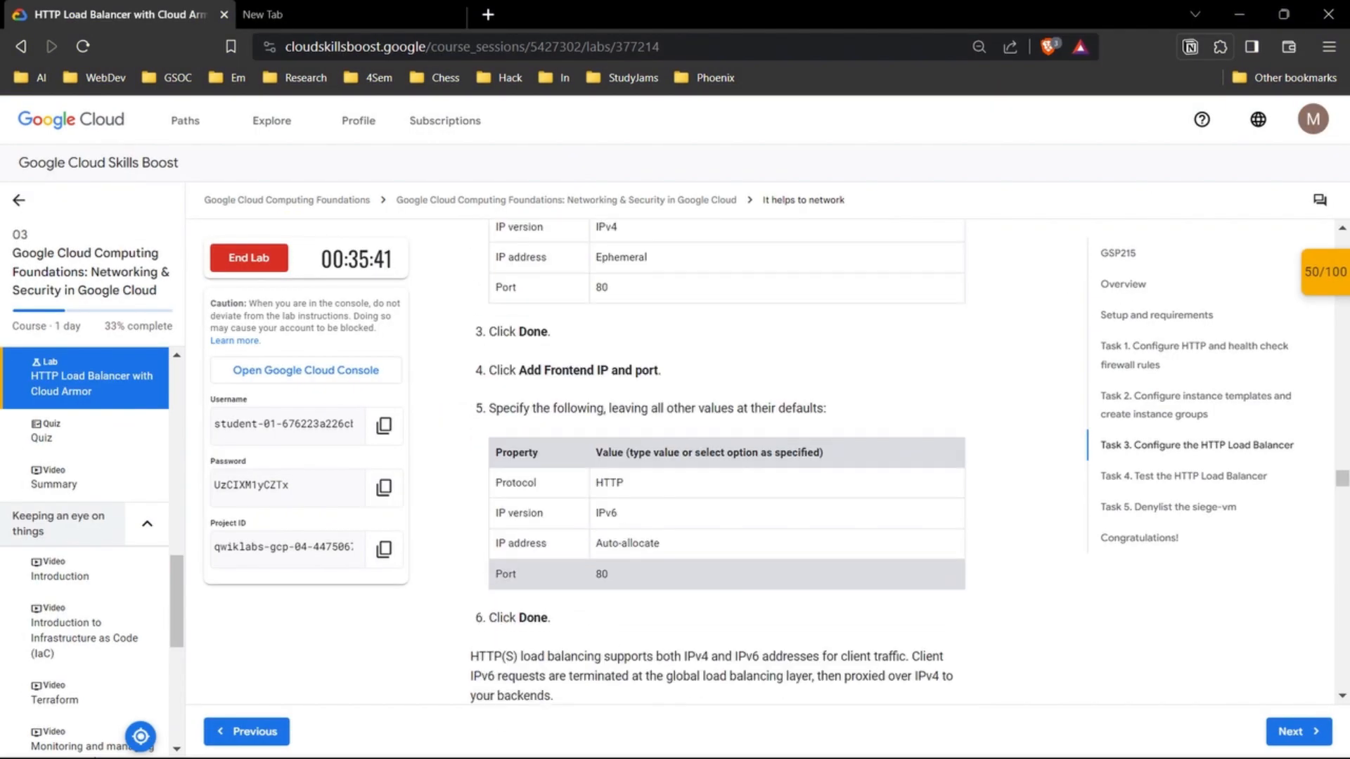
scroll(717, 457, "down", 4)
scroll(717, 461, "down", 12)
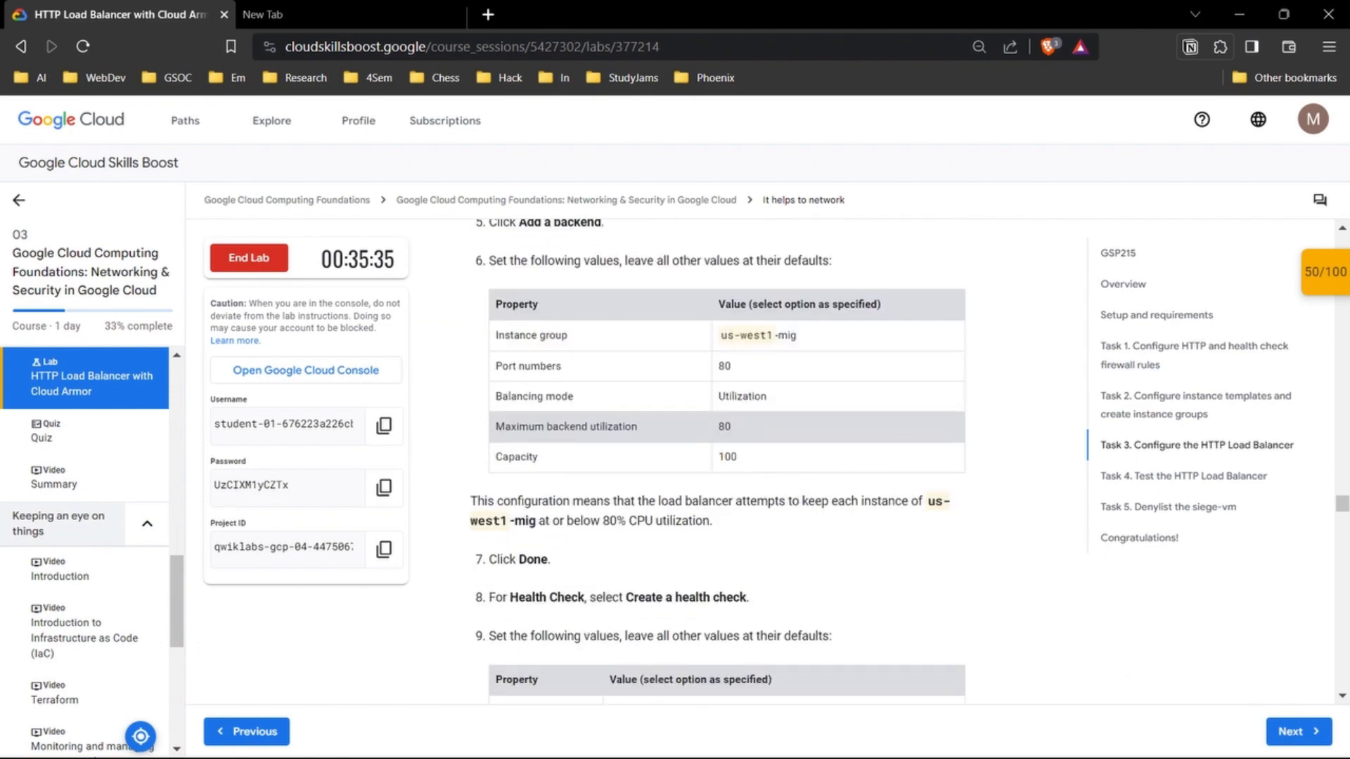
mouse_move(749, 740)
left_click(832, 653)
left_click(378, 334)
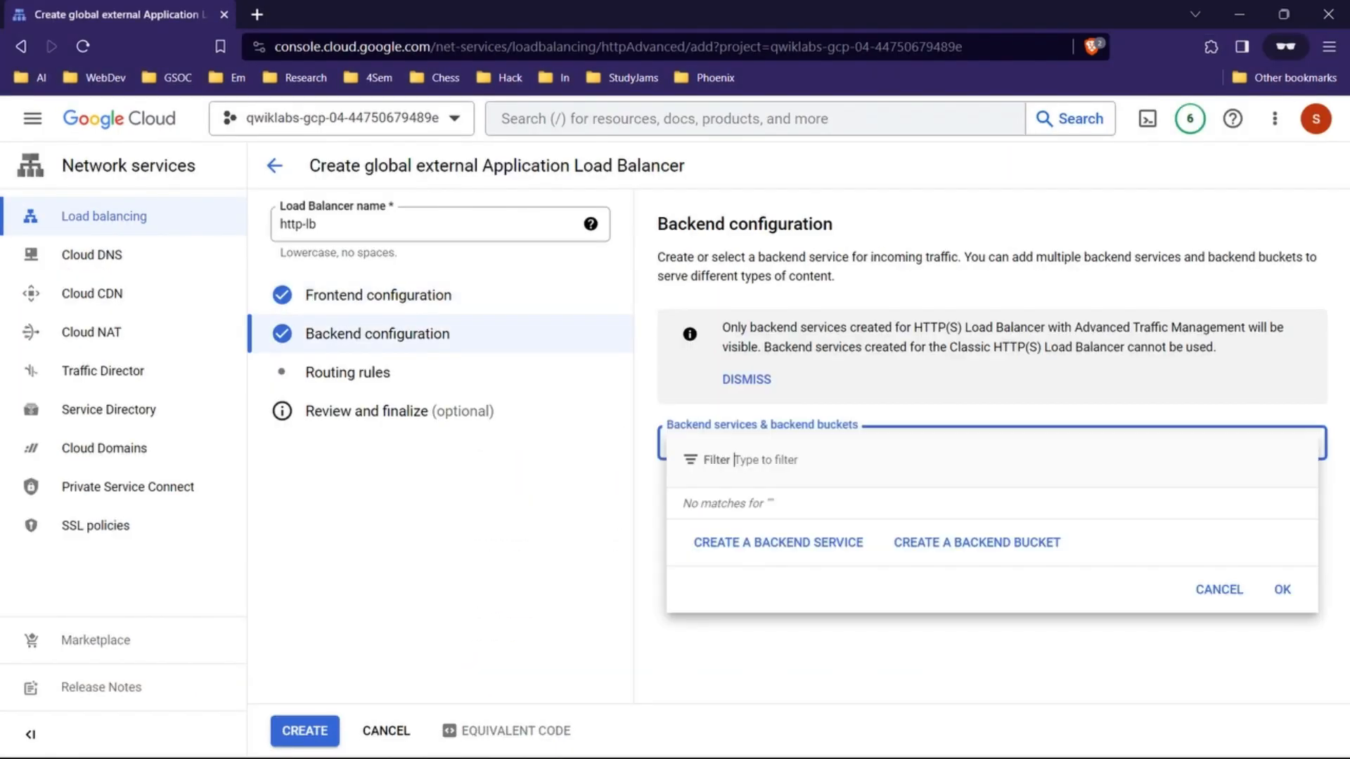
Step: Read the lab's Configure the backend instructions and start creating a backend service
left_click(661, 653)
scroll(717, 457, "up", 6)
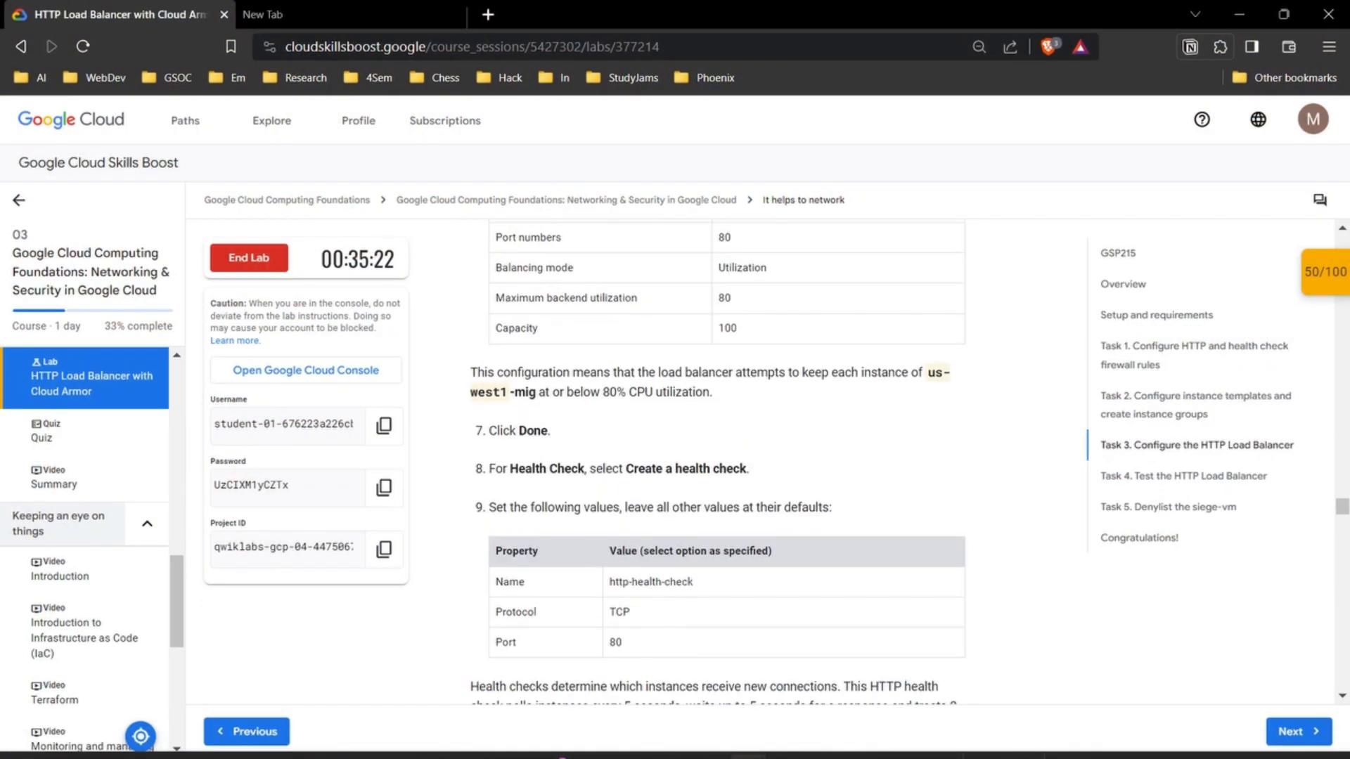
scroll(717, 457, "up", 4)
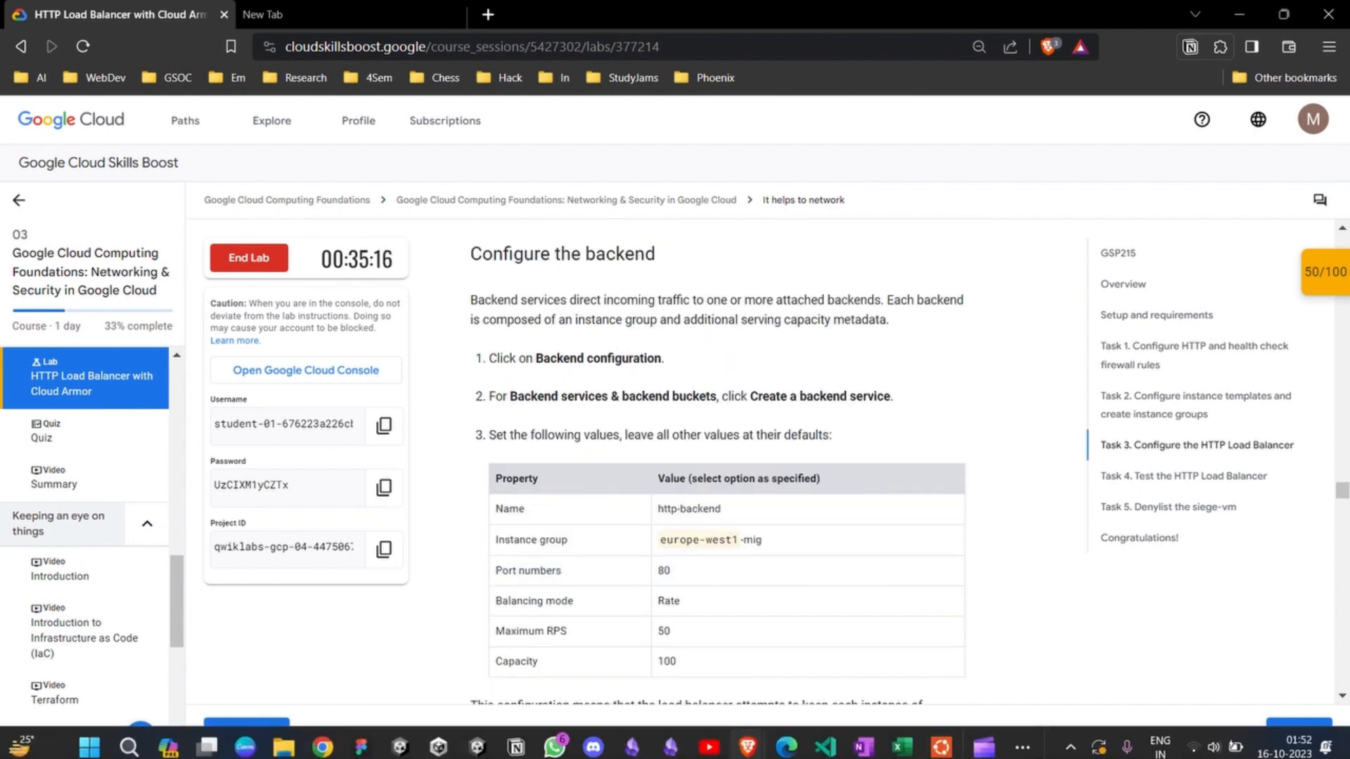
mouse_move(747, 738)
left_click(836, 653)
left_click(657, 651)
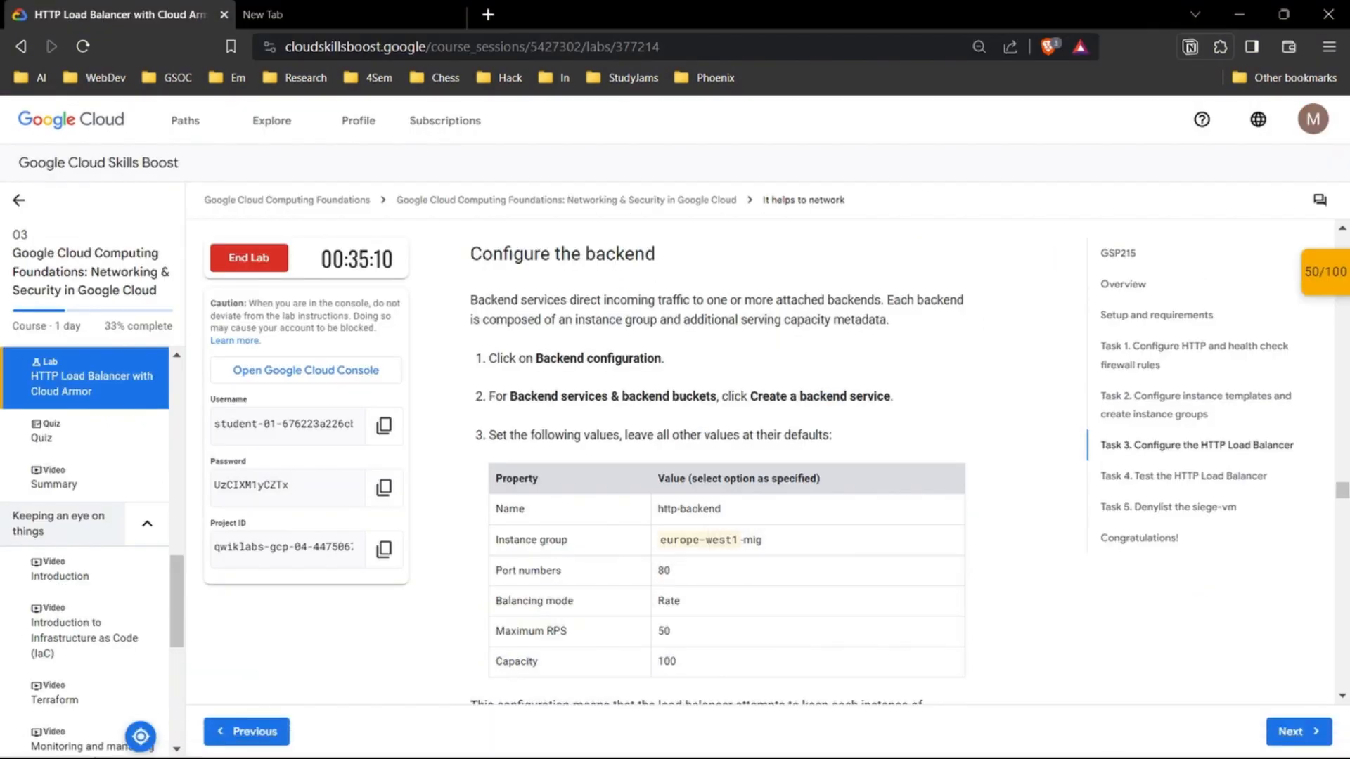
mouse_move(748, 738)
left_click(836, 652)
left_click(781, 542)
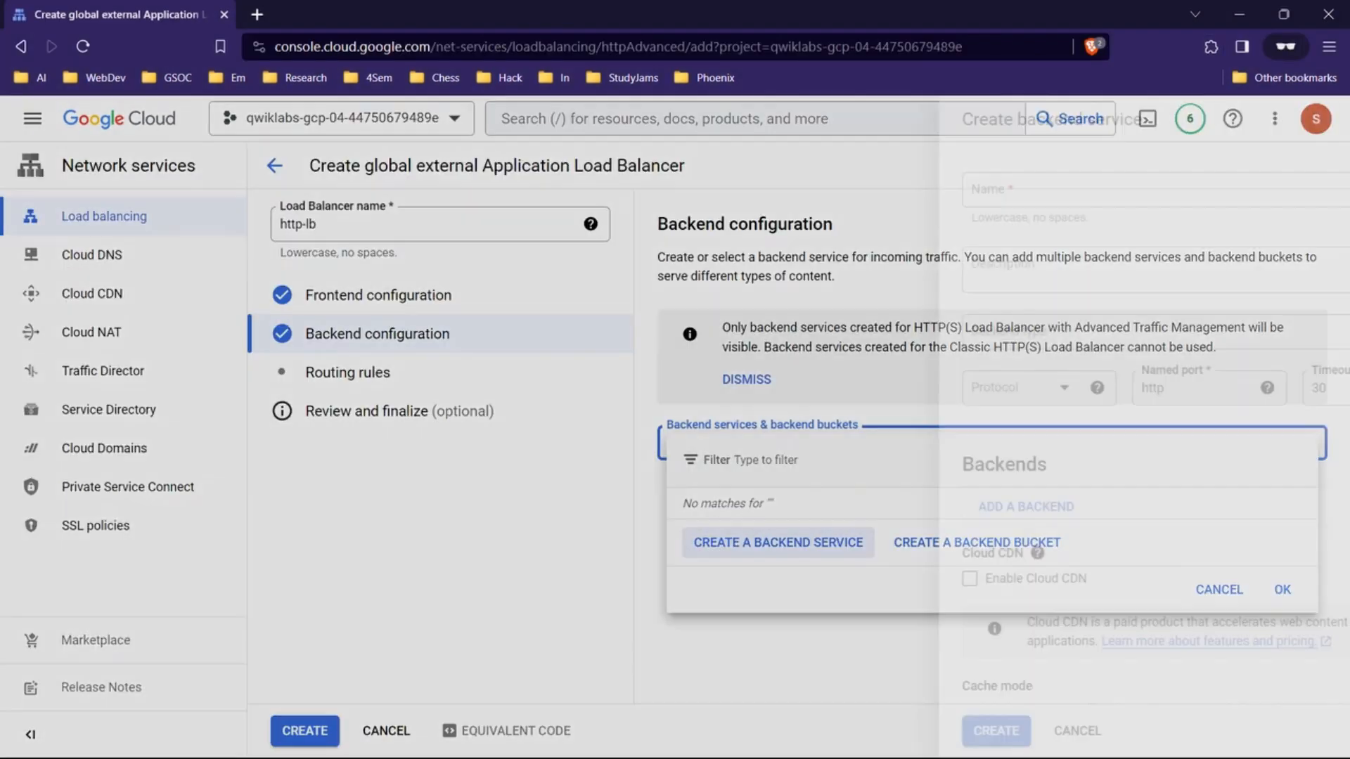
Step: Name the backend service http-backend, copying the name from the lab's backend property table
left_click(657, 650)
double_click(689, 509)
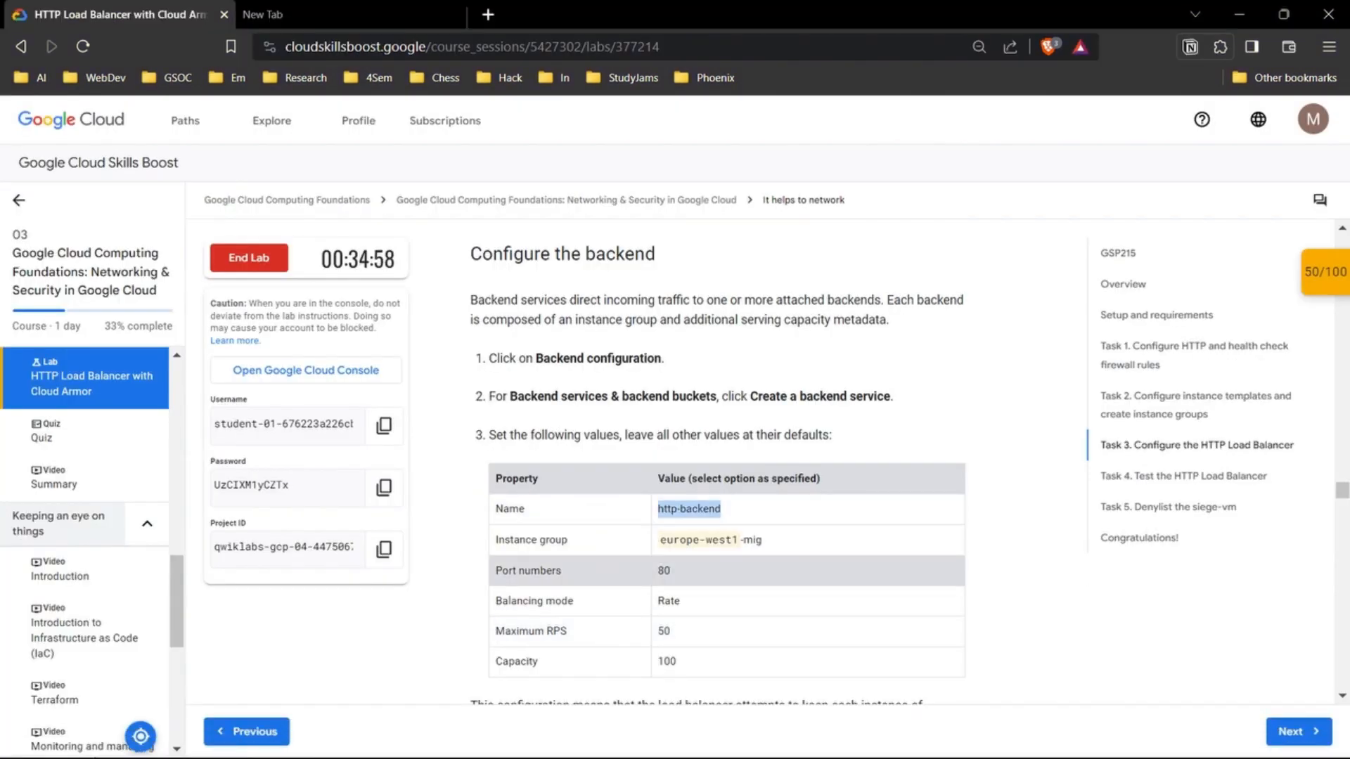
key("alt+Tab")
key("ctrl+v")
Step: Compare the backend service form's fields with the lab's first backend property table
left_click(657, 650)
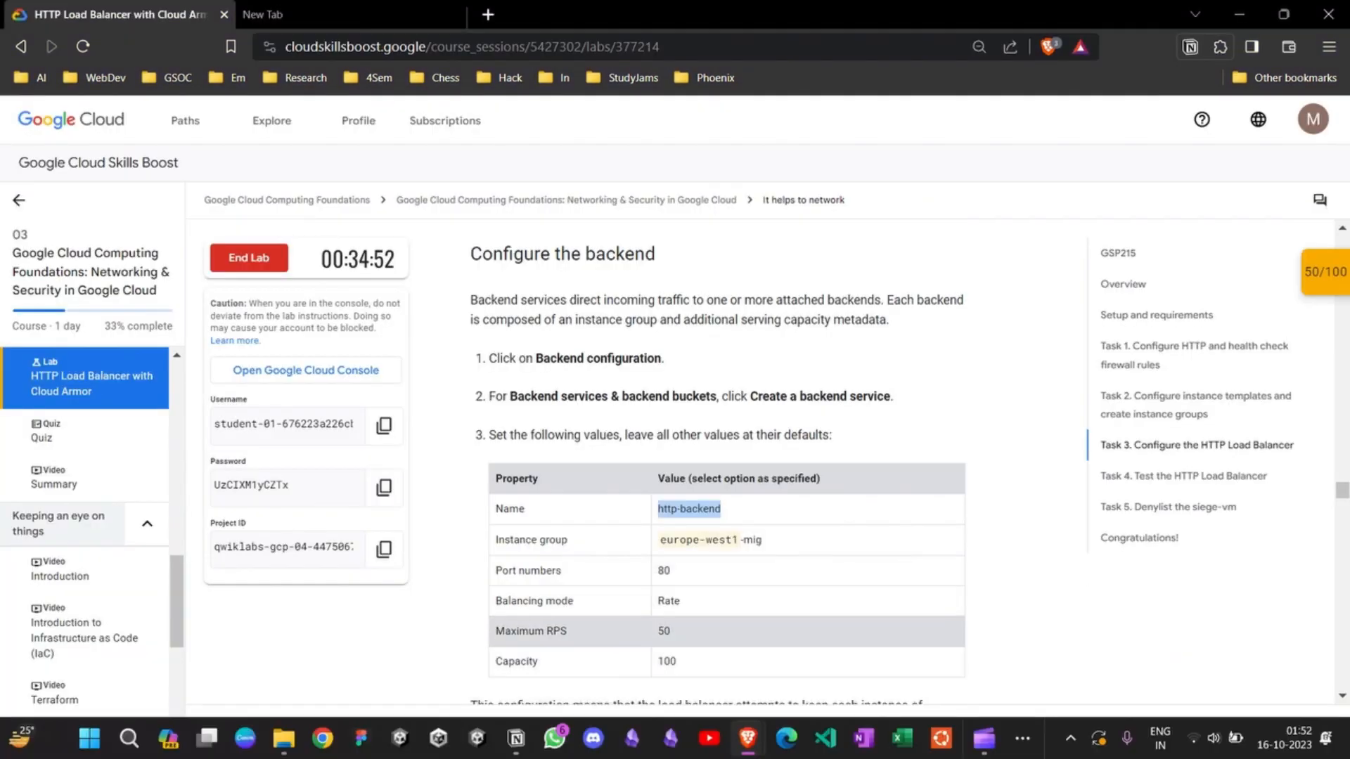
scroll(661, 440, "down", 3)
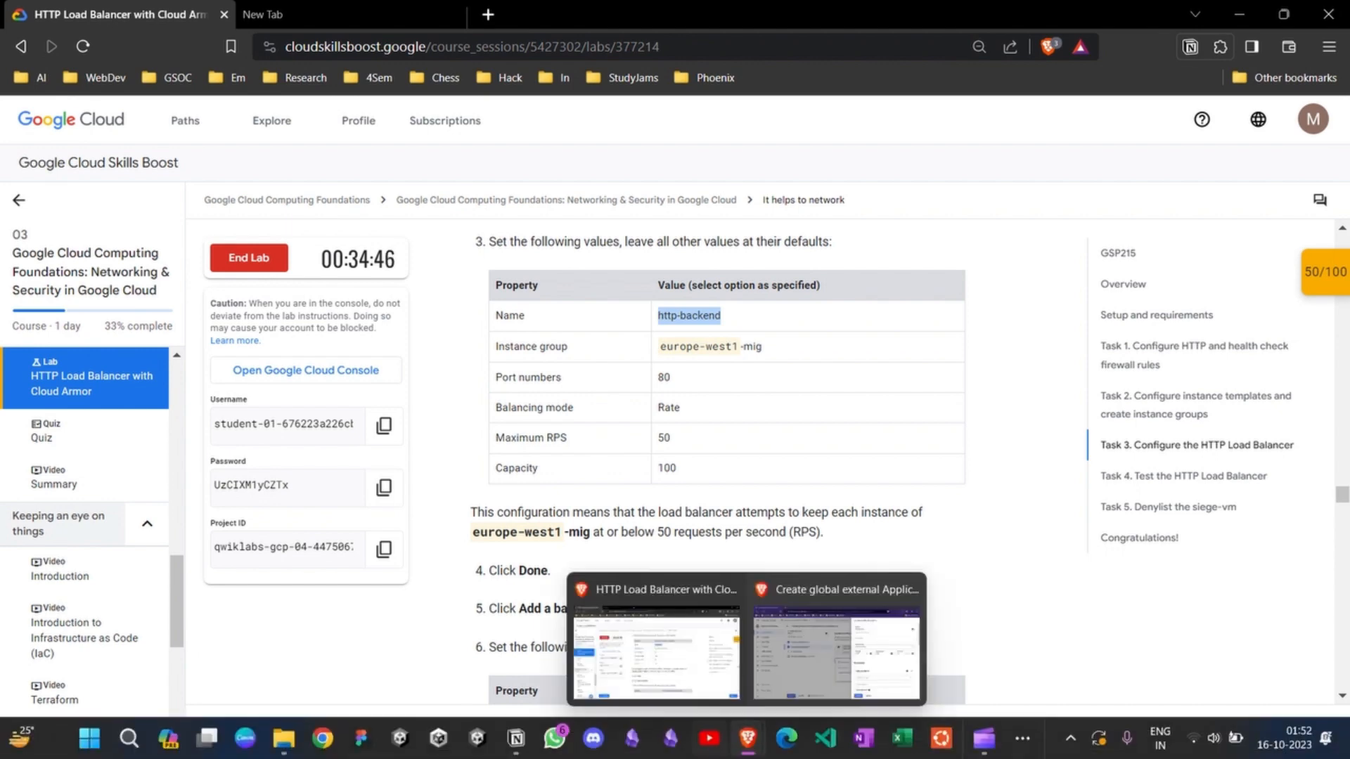
left_click(840, 650)
scroll(1064, 422, "down", 1)
scroll(1064, 422, "up", 1)
scroll(1064, 422, "down", 3)
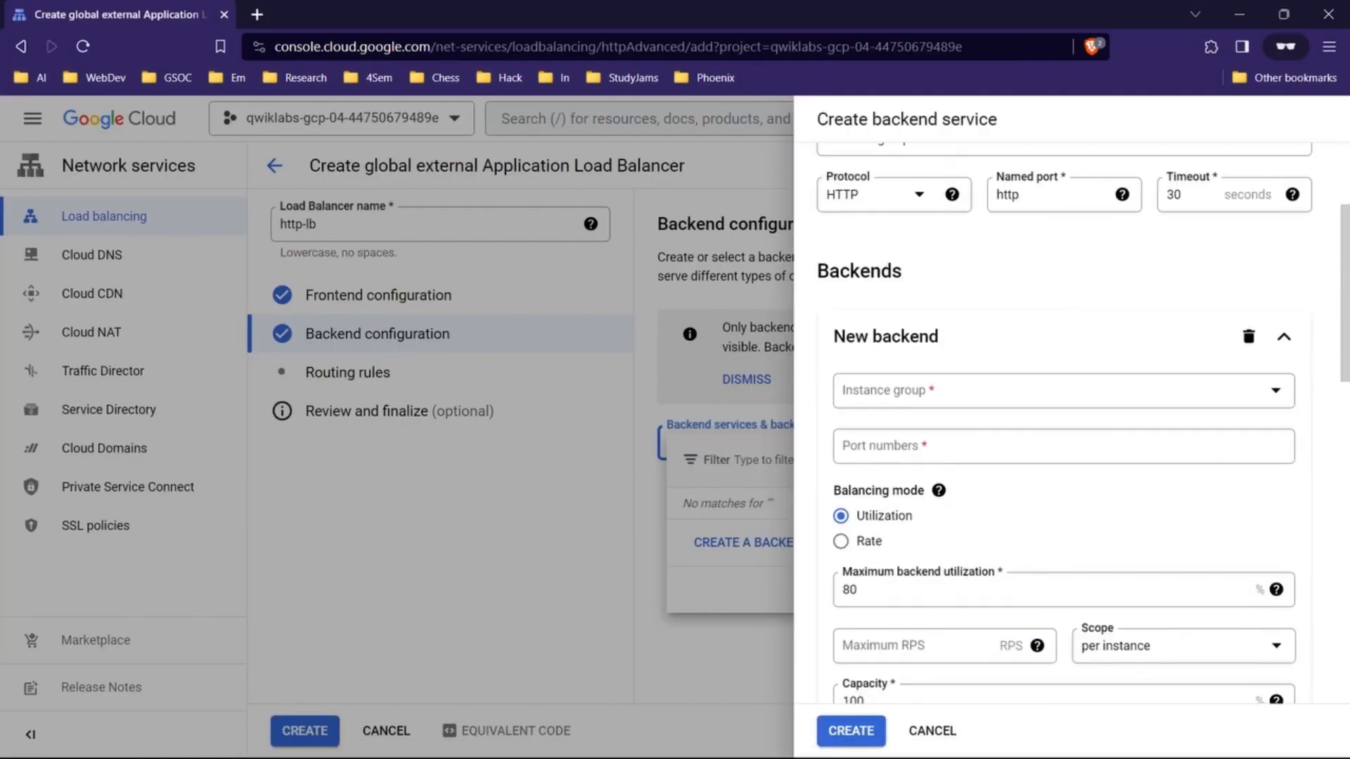
scroll(1064, 422, "up", 3)
scroll(1064, 422, "down", 4)
scroll(1064, 422, "down", 4)
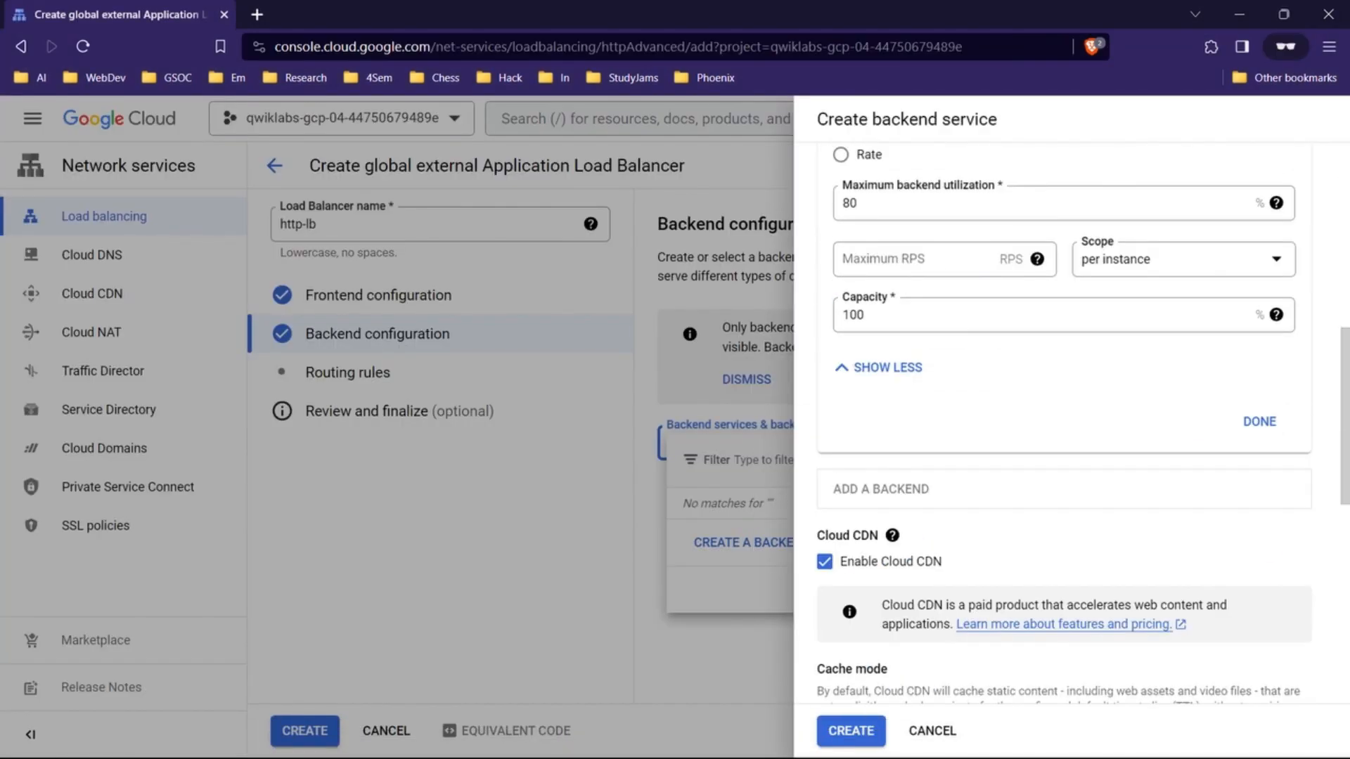
scroll(1064, 422, "up", 4)
mouse_move(748, 739)
left_click(633, 651)
scroll(717, 492, "up", 3)
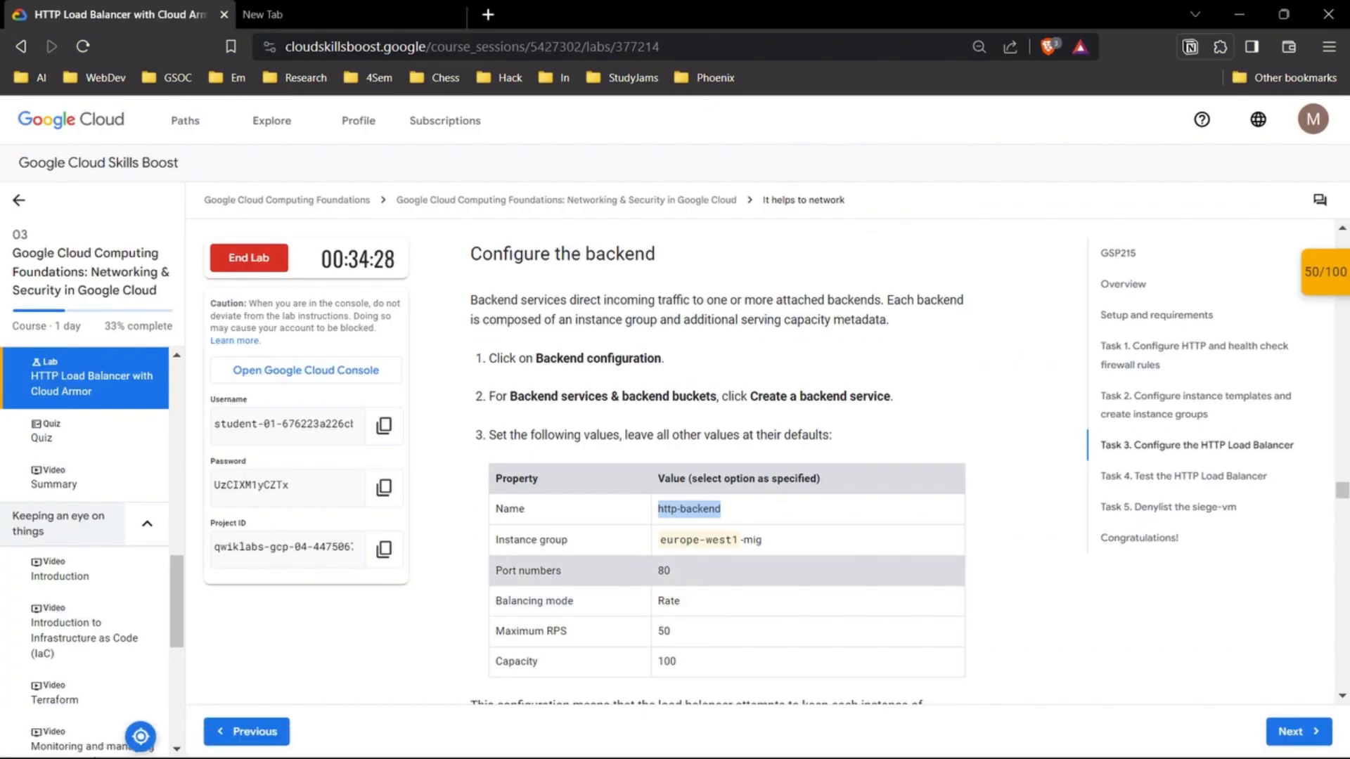
Step: Set the first backend's instance group to europe-west1-mig and its port number to 80
left_click_drag(762, 540, 658, 540)
mouse_move(747, 742)
left_click(858, 651)
left_click(1055, 372)
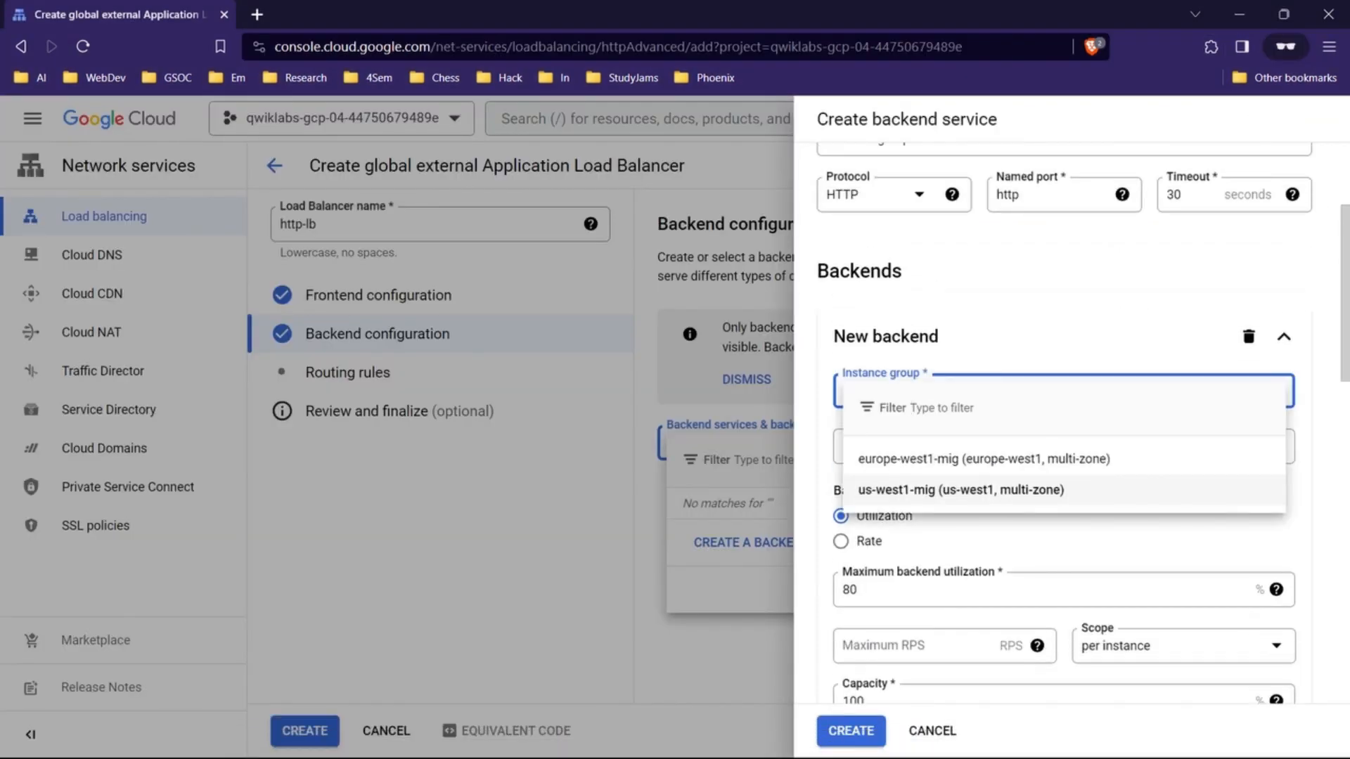
left_click(935, 456)
left_click(633, 647)
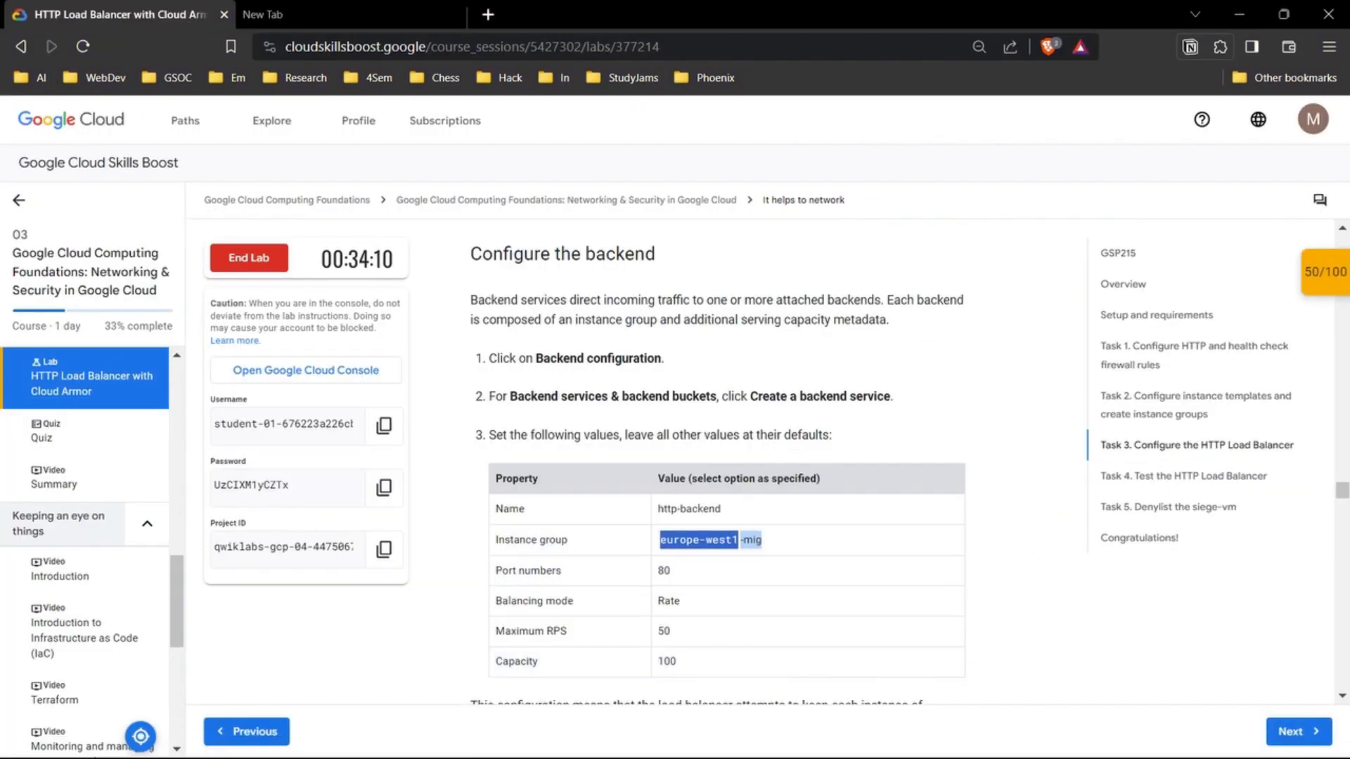
left_click(858, 651)
left_click(941, 505)
type("80")
left_click(1102, 590)
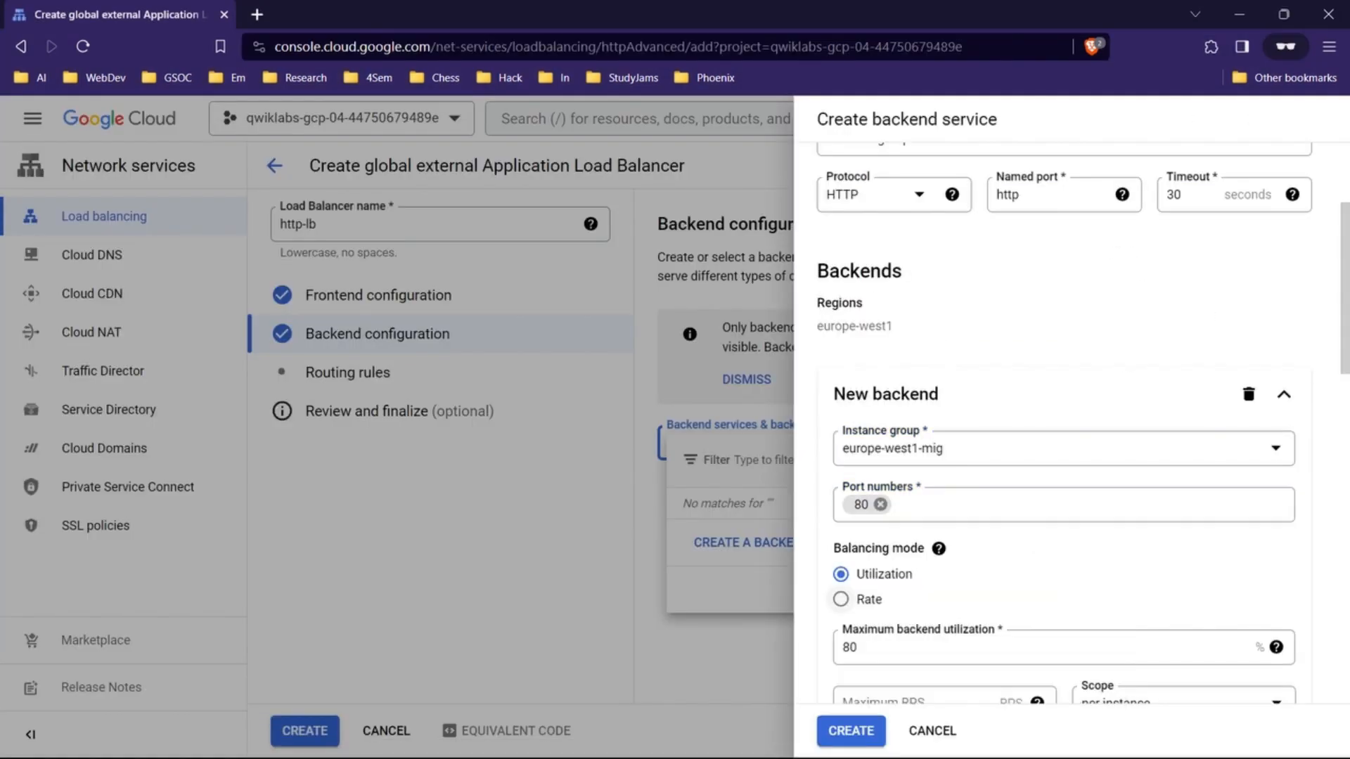
Step: Set the first backend's balancing mode to Rate with a maximum RPS of 50, and finish it with capacity 100
left_click(841, 599)
scroll(985, 492, "down", 2)
left_click(914, 454)
type("50")
left_click(985, 510)
scroll(1054, 492, "down", 3)
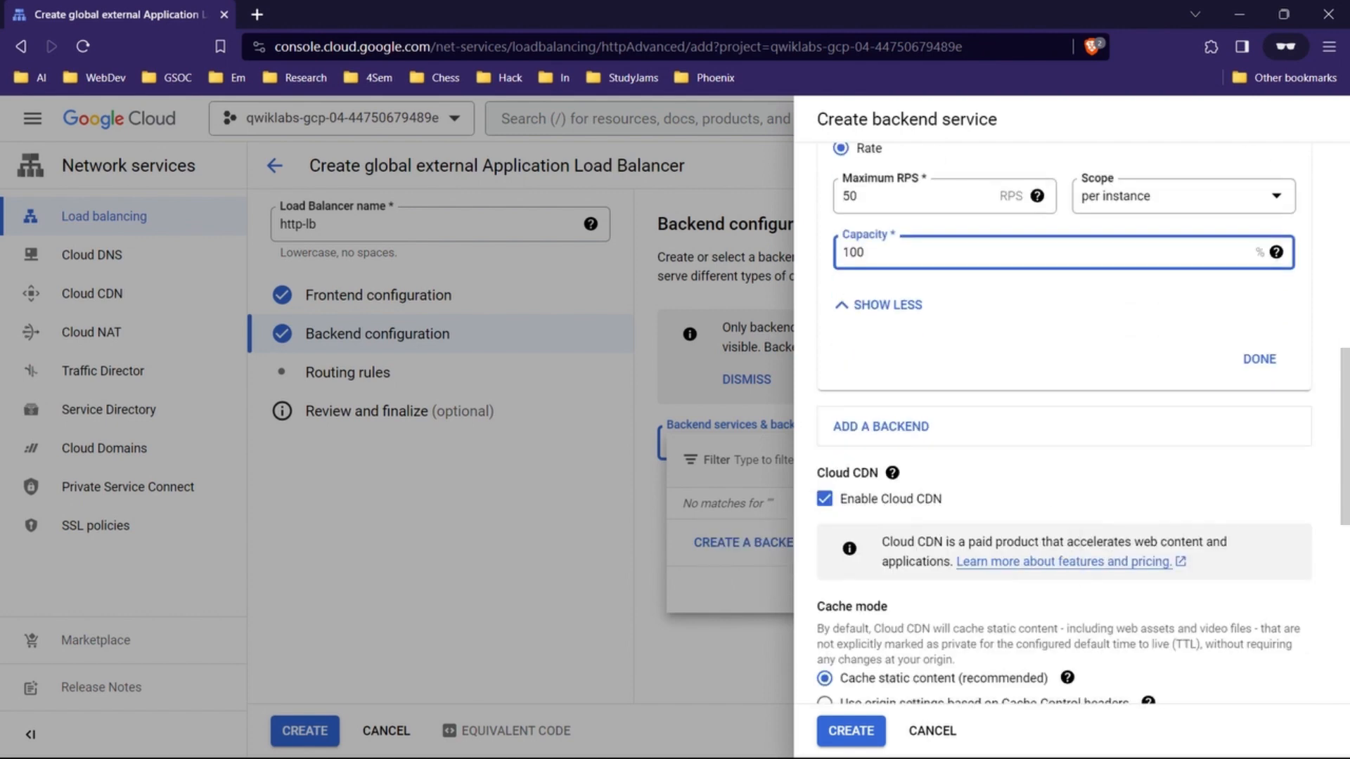
left_click(1259, 356)
Step: Read the lab's Add a backend instruction and add a second backend to the backend service
mouse_move(748, 740)
left_click(654, 647)
scroll(717, 457, "down", 4)
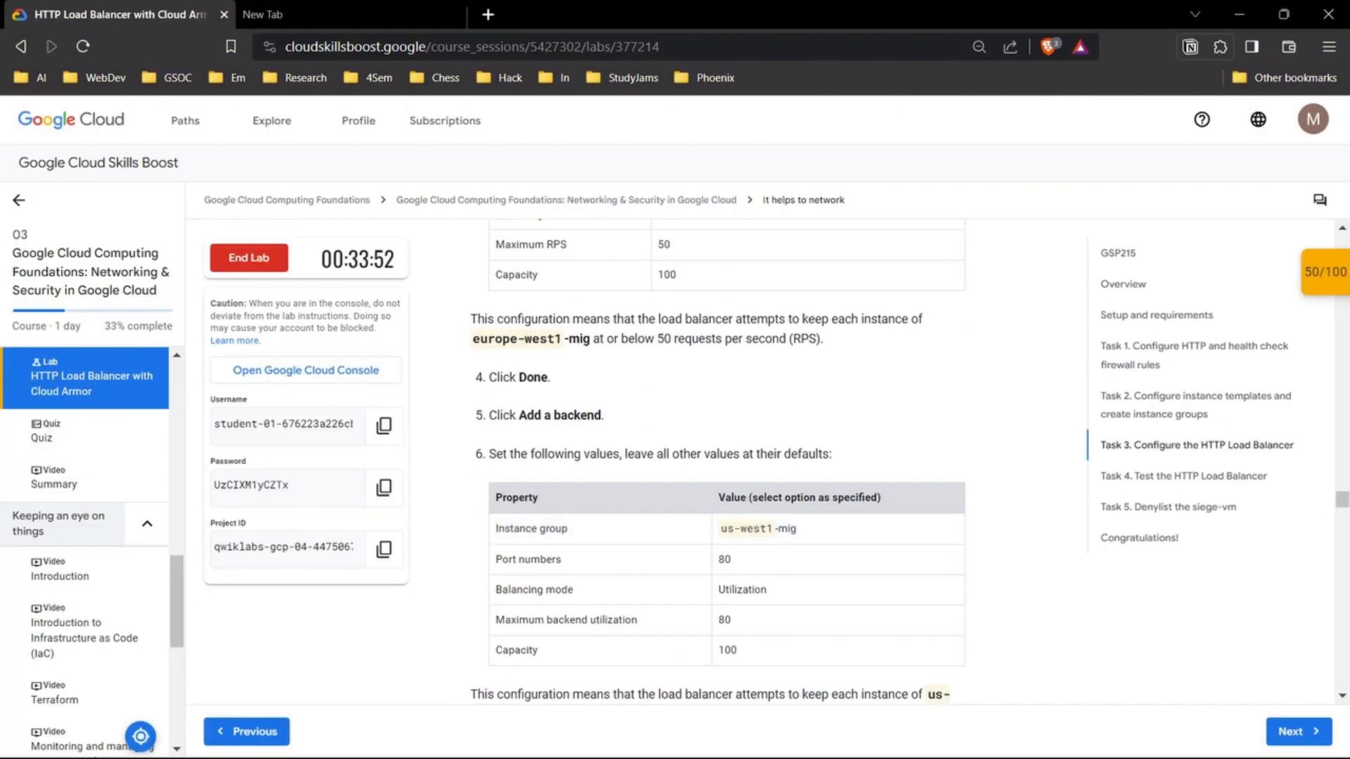
left_click(858, 650)
scroll(1054, 493, "up", 2)
scroll(1054, 422, "down", 10)
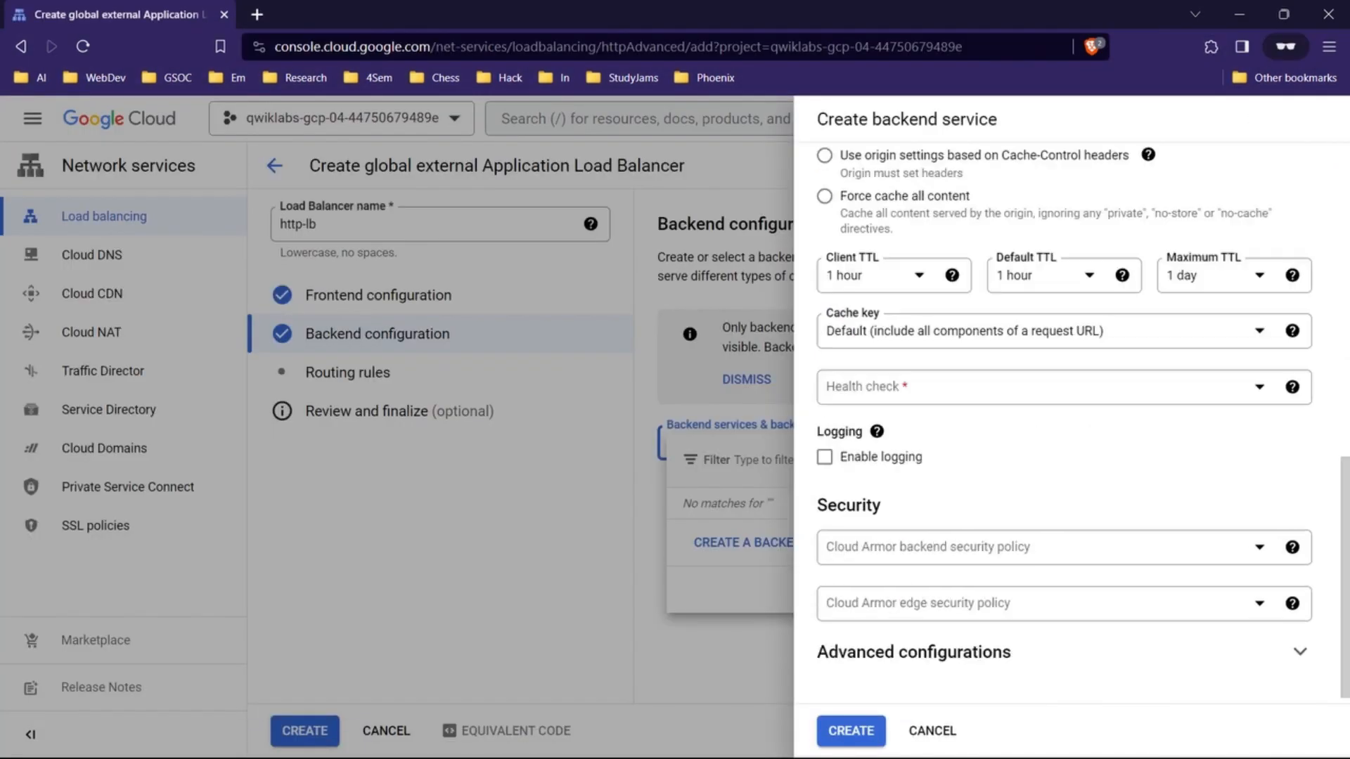
scroll(1055, 422, "up", 10)
scroll(1055, 422, "down", 3)
left_click(881, 412)
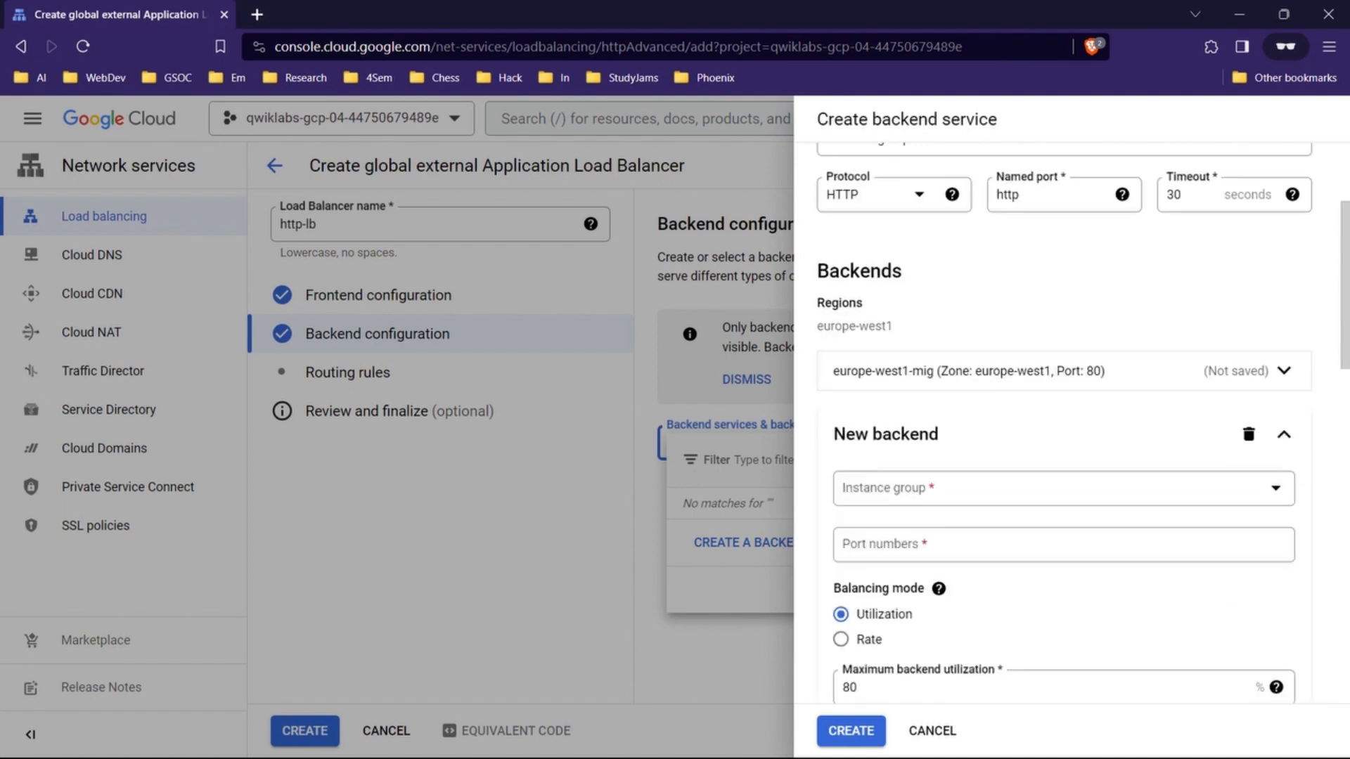
Step: Set the second backend's instance group to us-west1-mig and check its other values in the lab's table
left_click(985, 488)
left_click(964, 587)
scroll(984, 534, "down", 1)
left_click(984, 480)
mouse_move(747, 740)
left_click(654, 637)
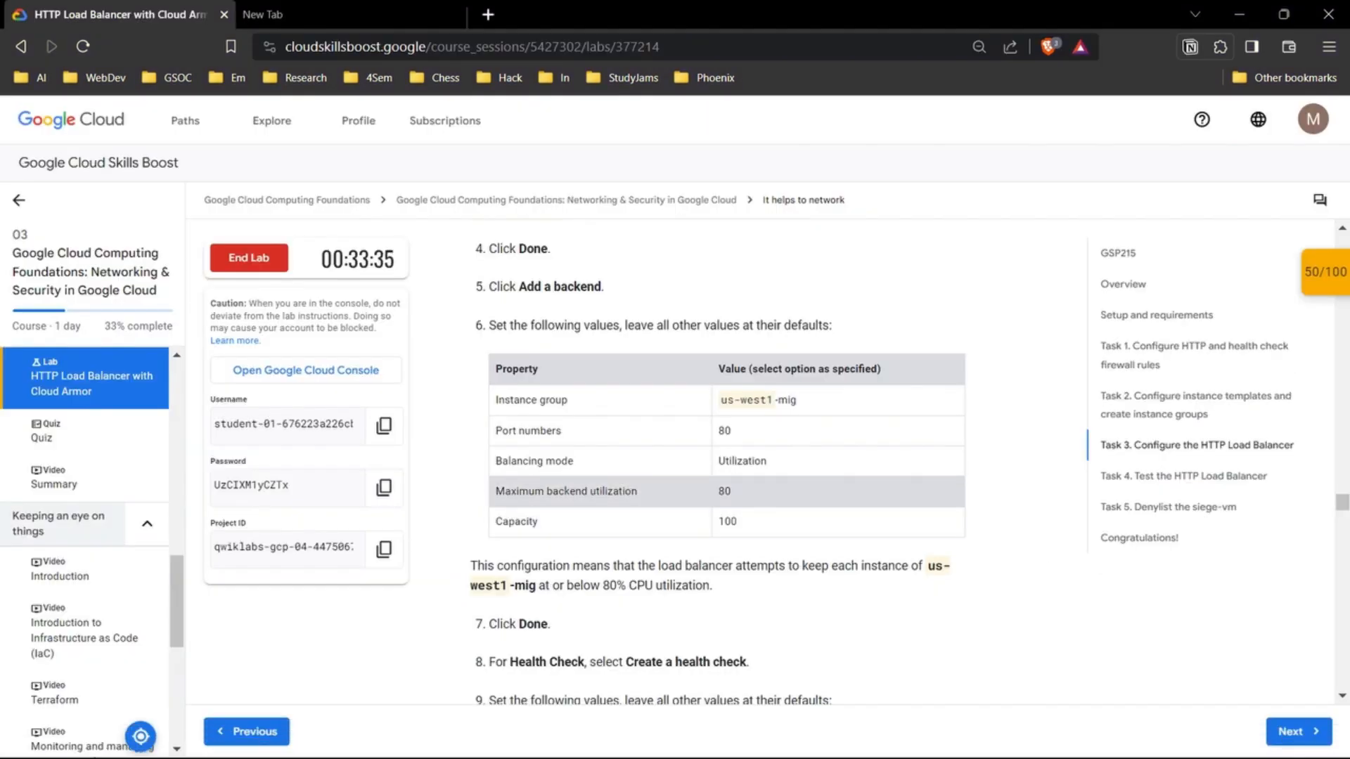
scroll(717, 457, "down", 3)
scroll(718, 457, "up", 3)
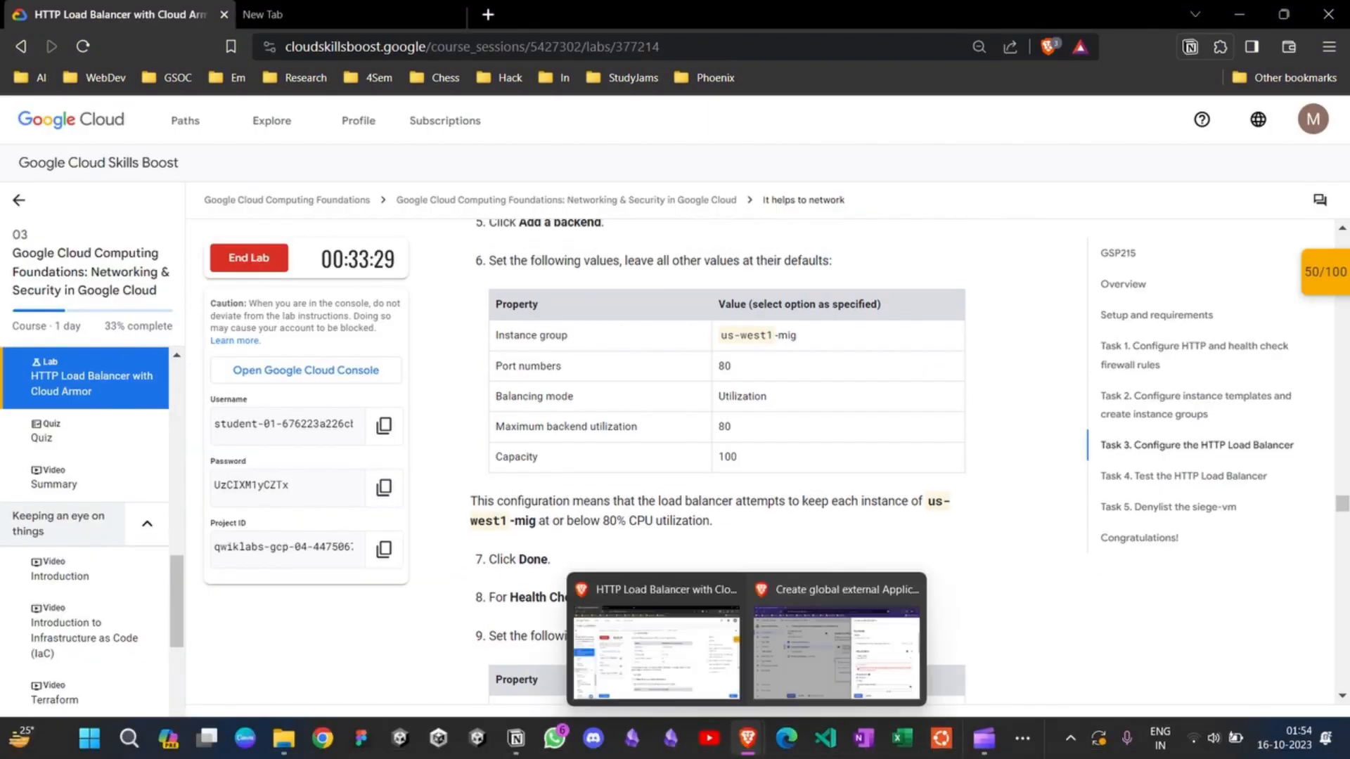
Step: Set the second backend's port number to 80 and finish it with Utilization balancing, maximum utilization 80 and capacity 100
left_click(835, 647)
type("80")
scroll(942, 492, "down", 1)
mouse_move(939, 494)
left_click(1102, 536)
scroll(1101, 535, "down", 3)
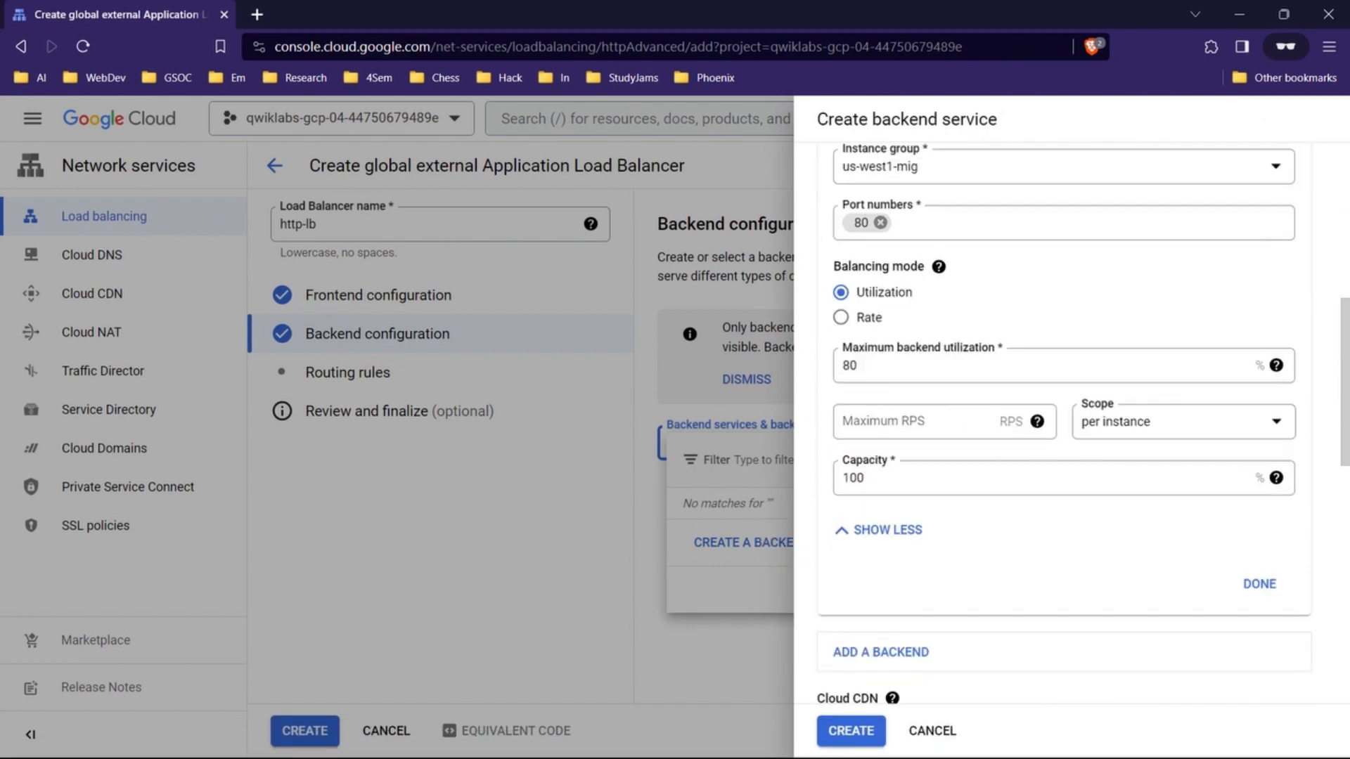
left_click(1260, 584)
Step: Read the lab's explanation of the us-west1-mig backend and its health check and logging instructions, and return to the backend service form
mouse_move(747, 740)
left_click(654, 636)
scroll(717, 422, "down", 2)
triple_click(703, 374)
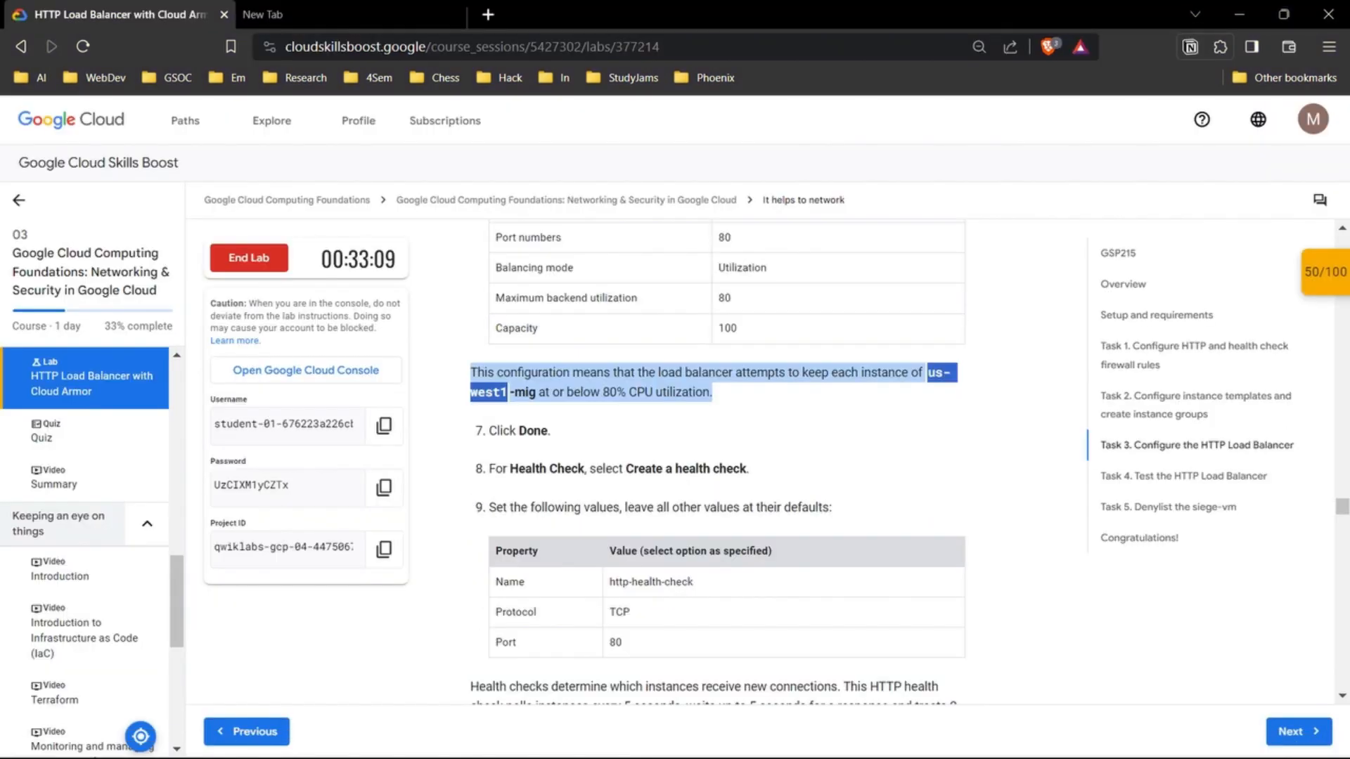
left_click(703, 383)
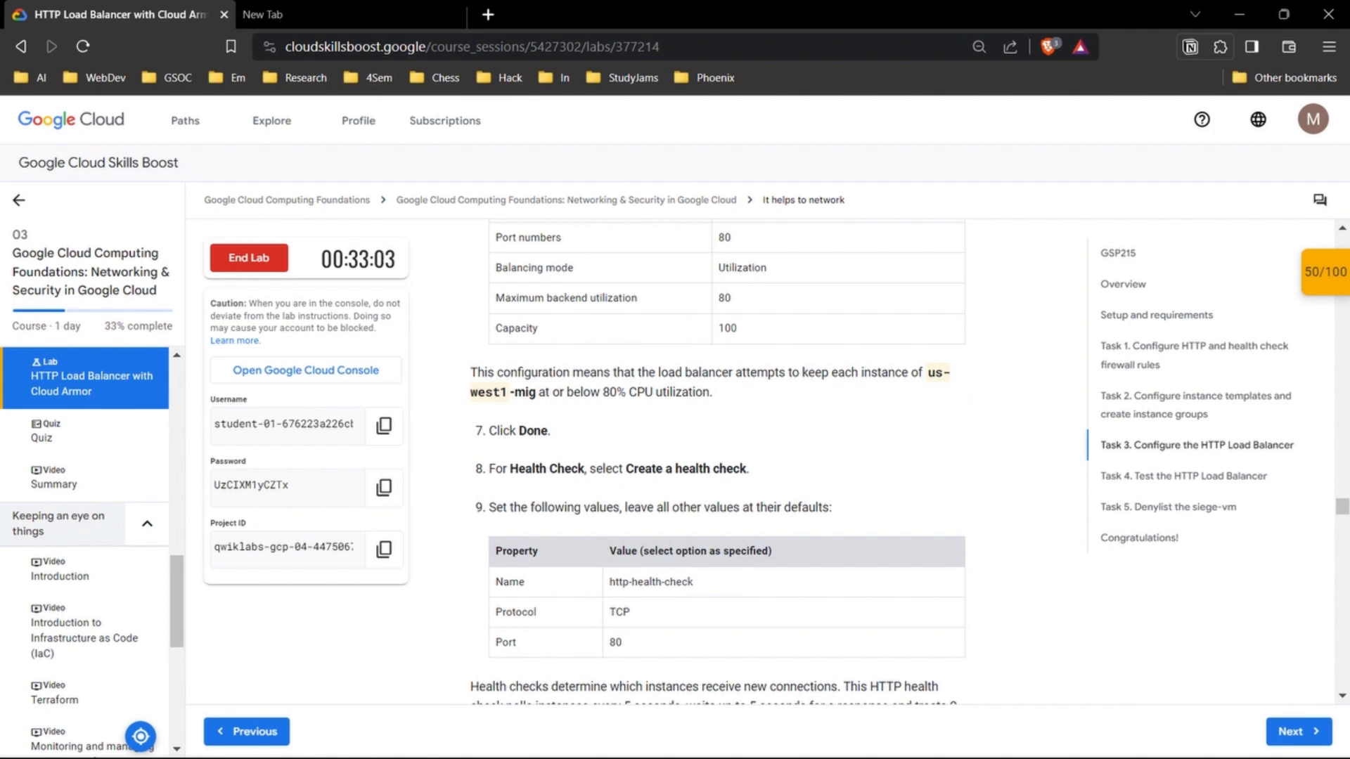
left_click_drag(703, 392, 470, 372)
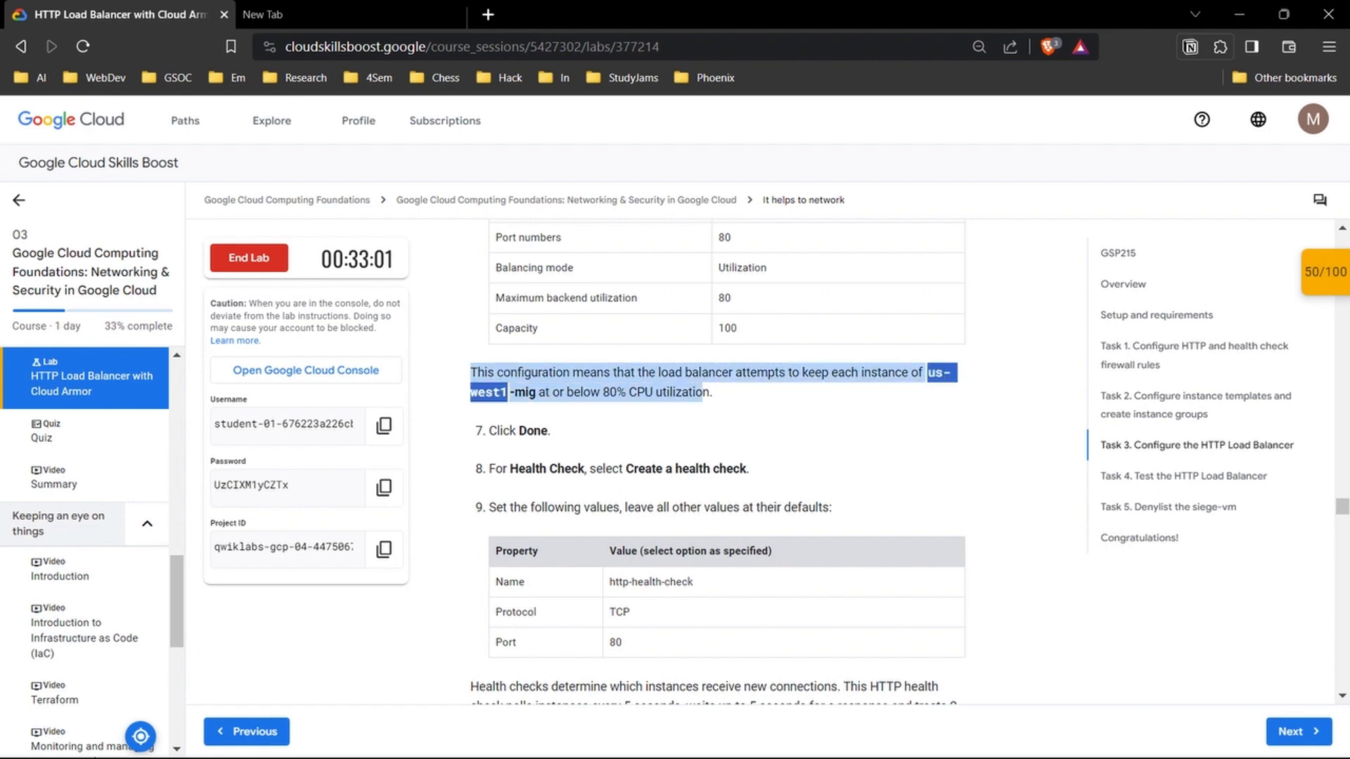
left_click(471, 373)
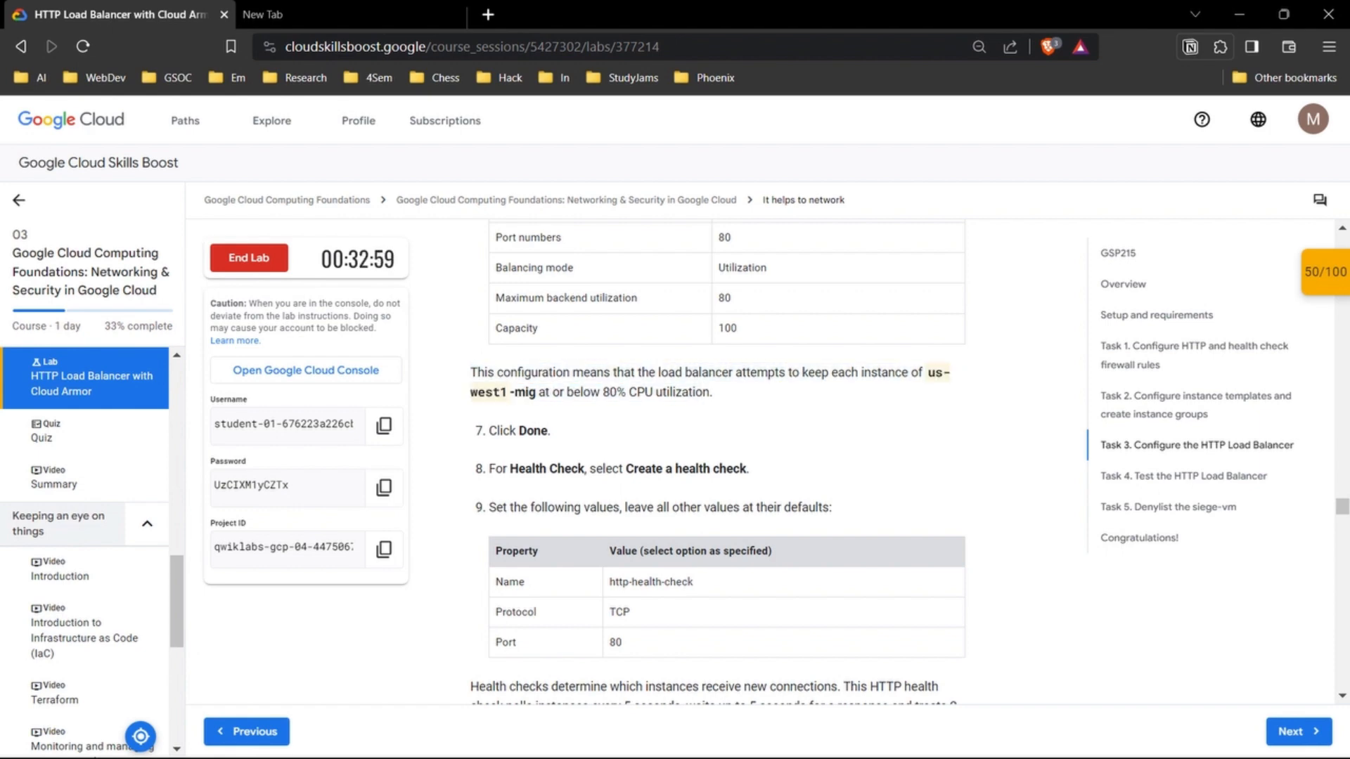
scroll(717, 457, "down", 1)
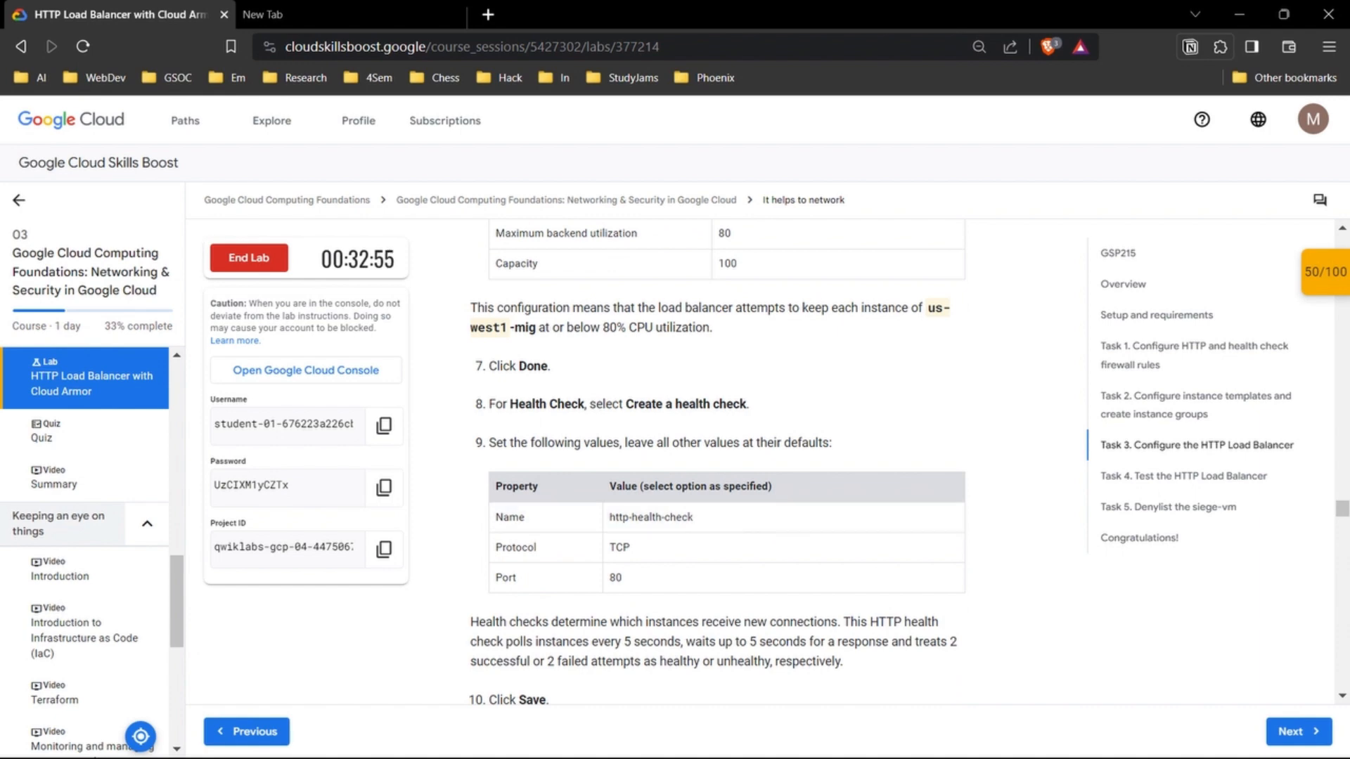
scroll(724, 518, "down", 1)
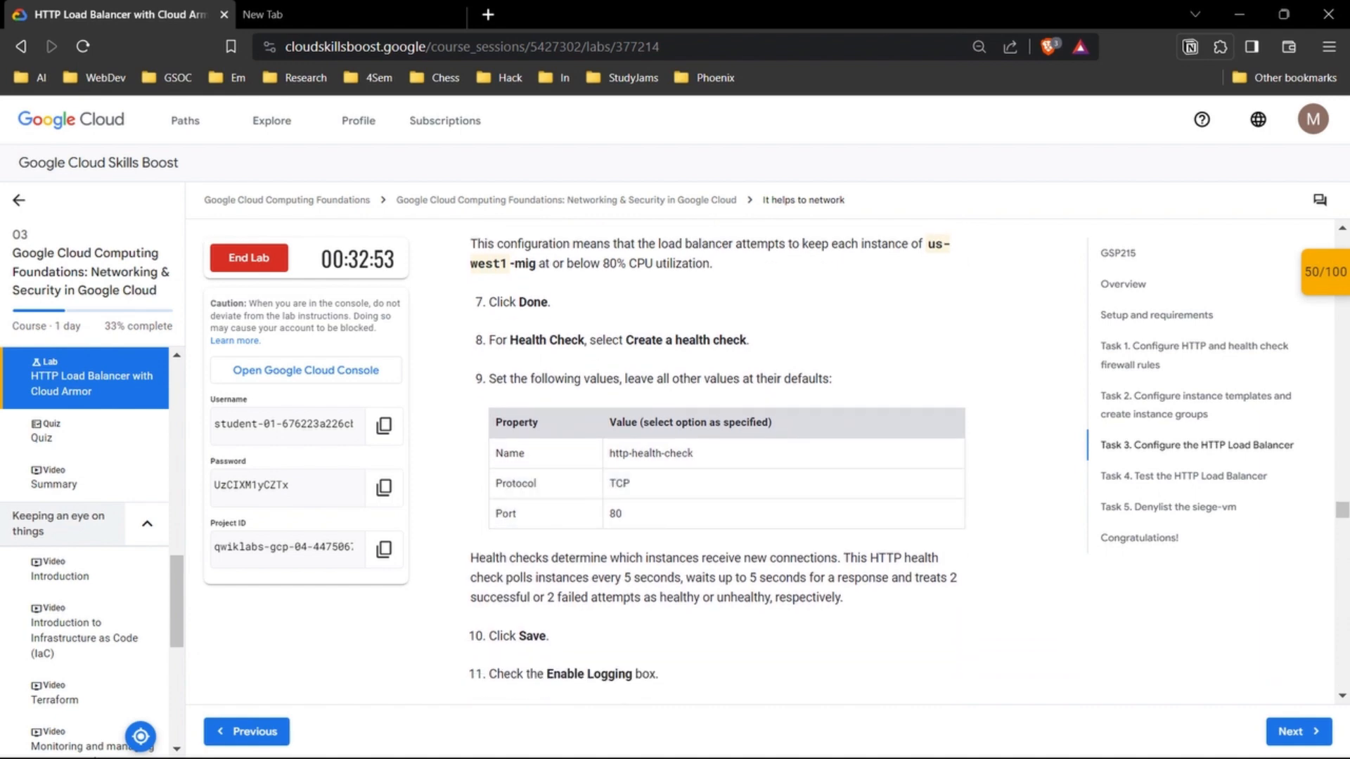
mouse_move(709, 750)
mouse_move(747, 739)
left_click(837, 650)
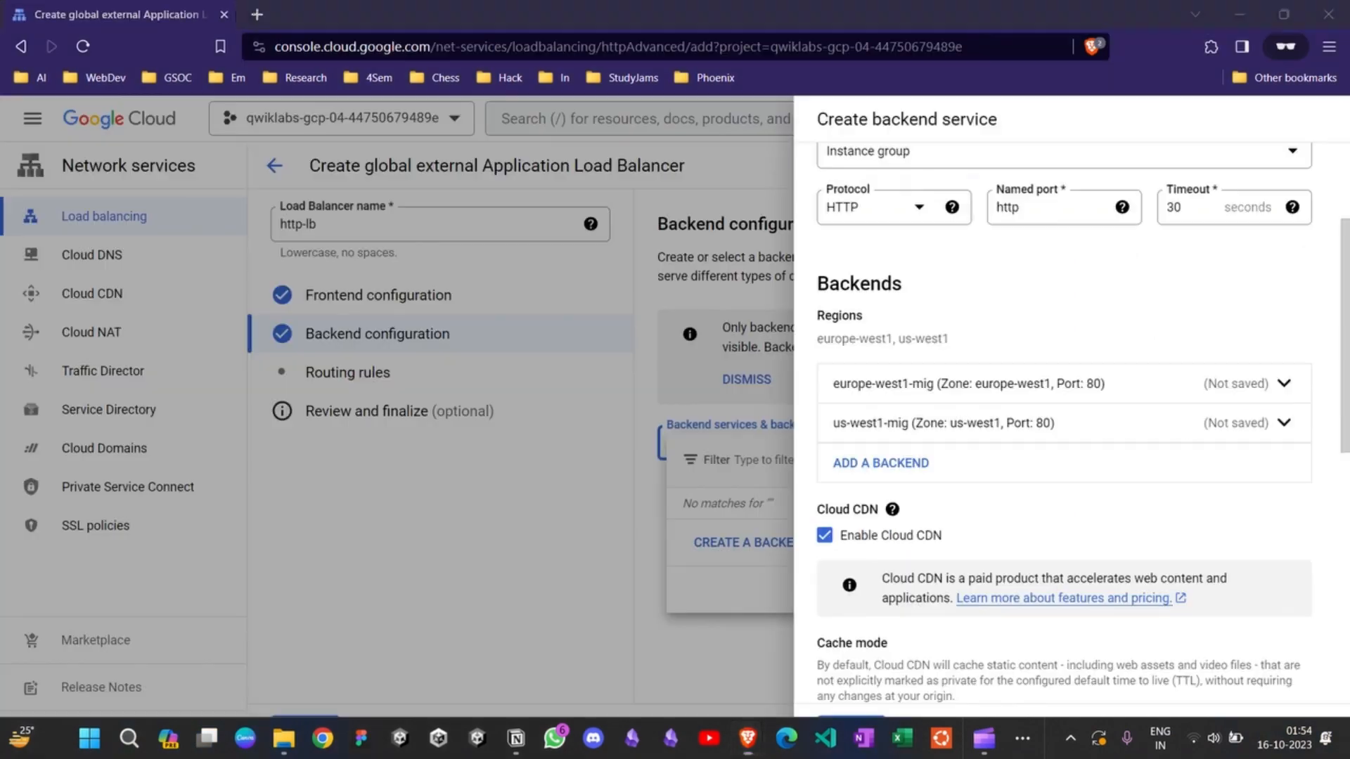
Step: Try to create the http-backend service and look through its form for the field that needs correcting
scroll(1192, 424, "down", 4)
scroll(1065, 422, "down", 5)
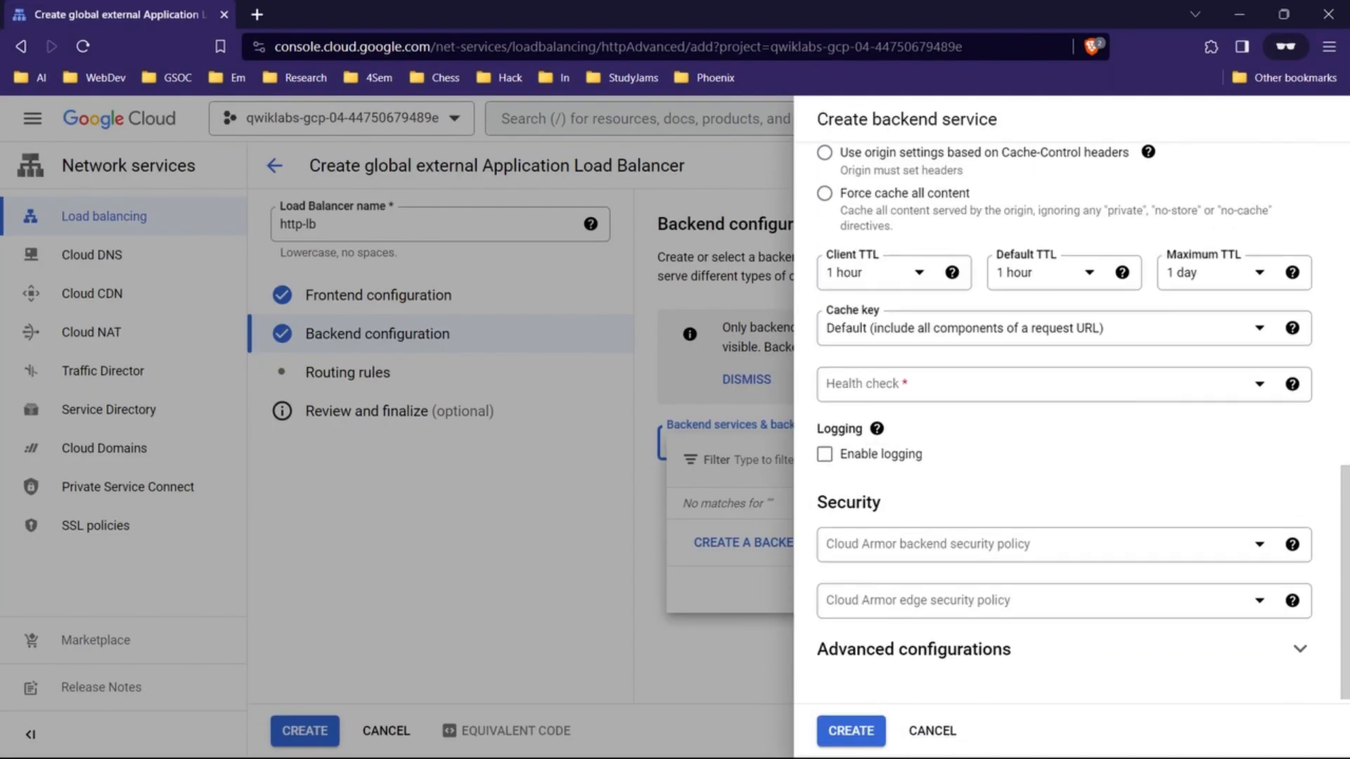
scroll(1065, 422, "up", 11)
scroll(1065, 422, "down", 8)
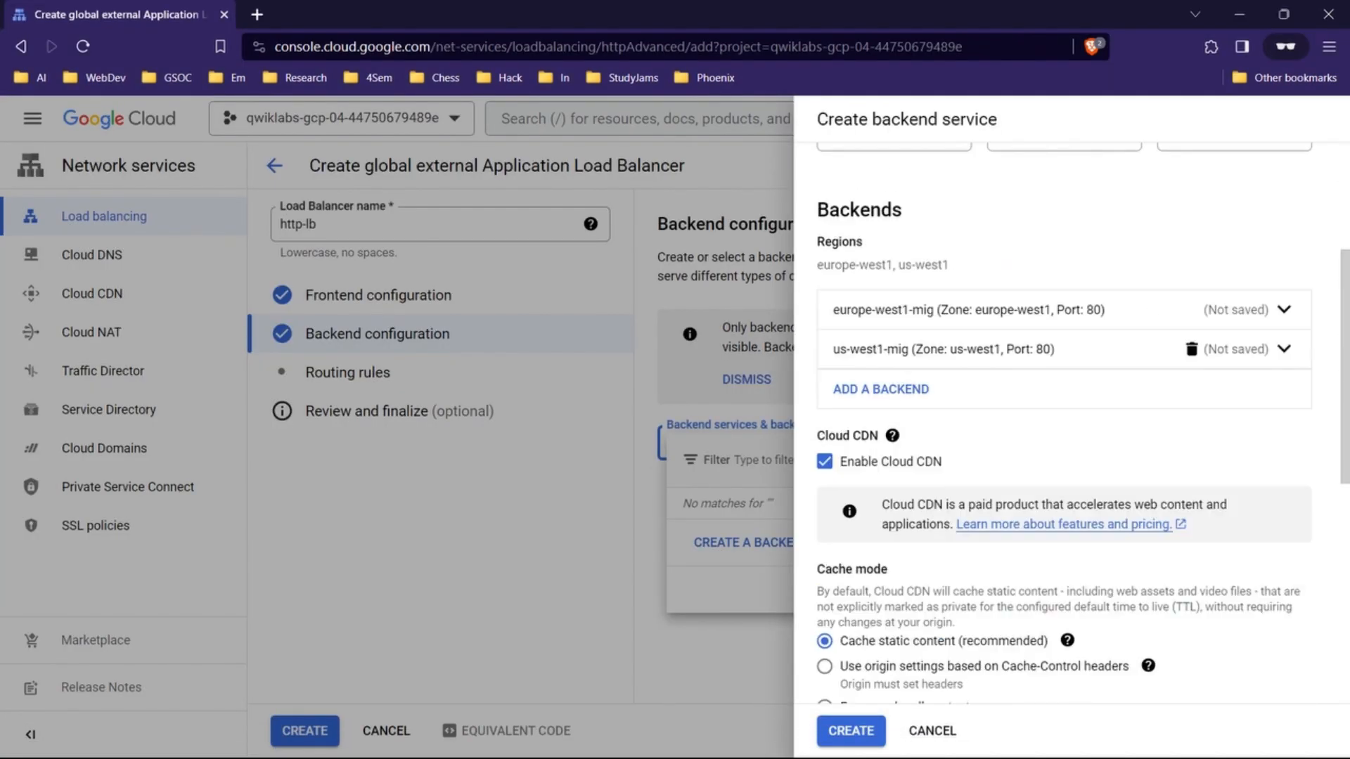
left_click(851, 731)
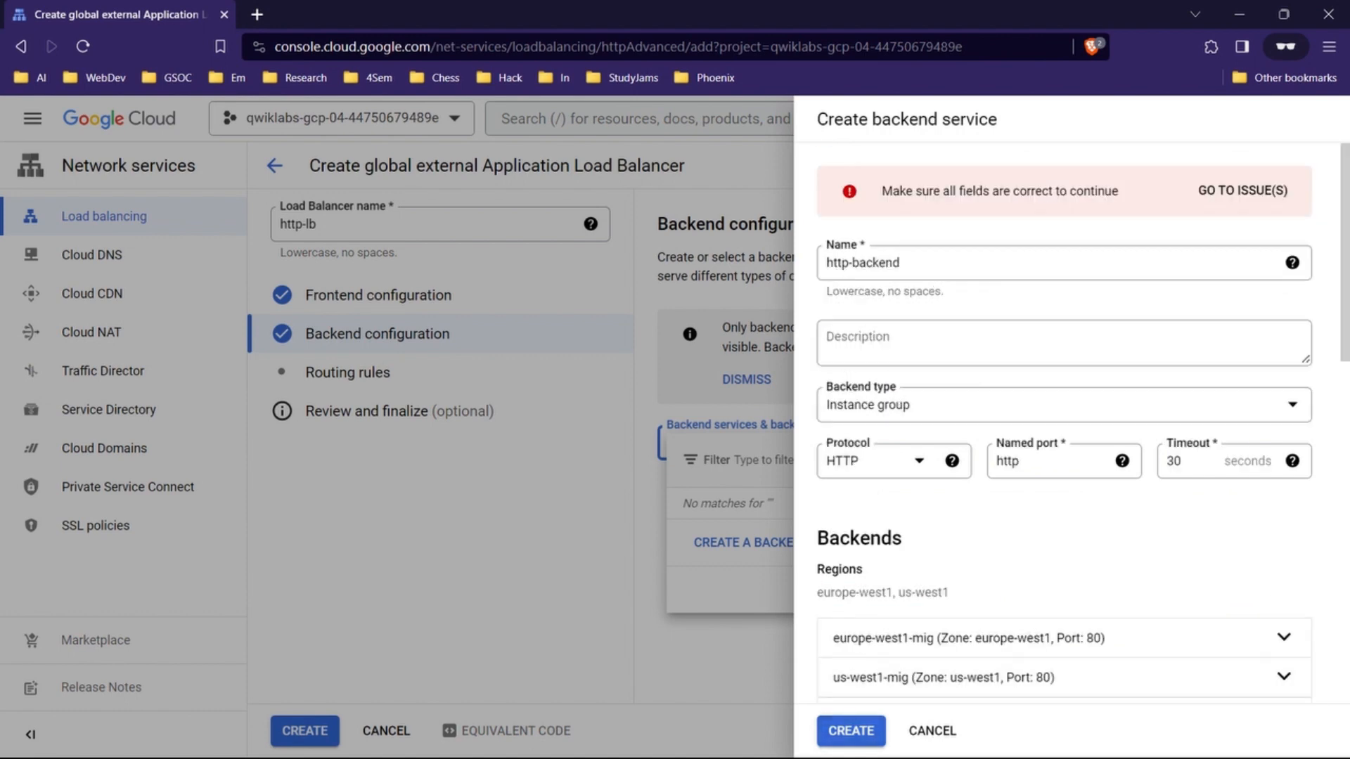
scroll(1066, 422, "down", 7)
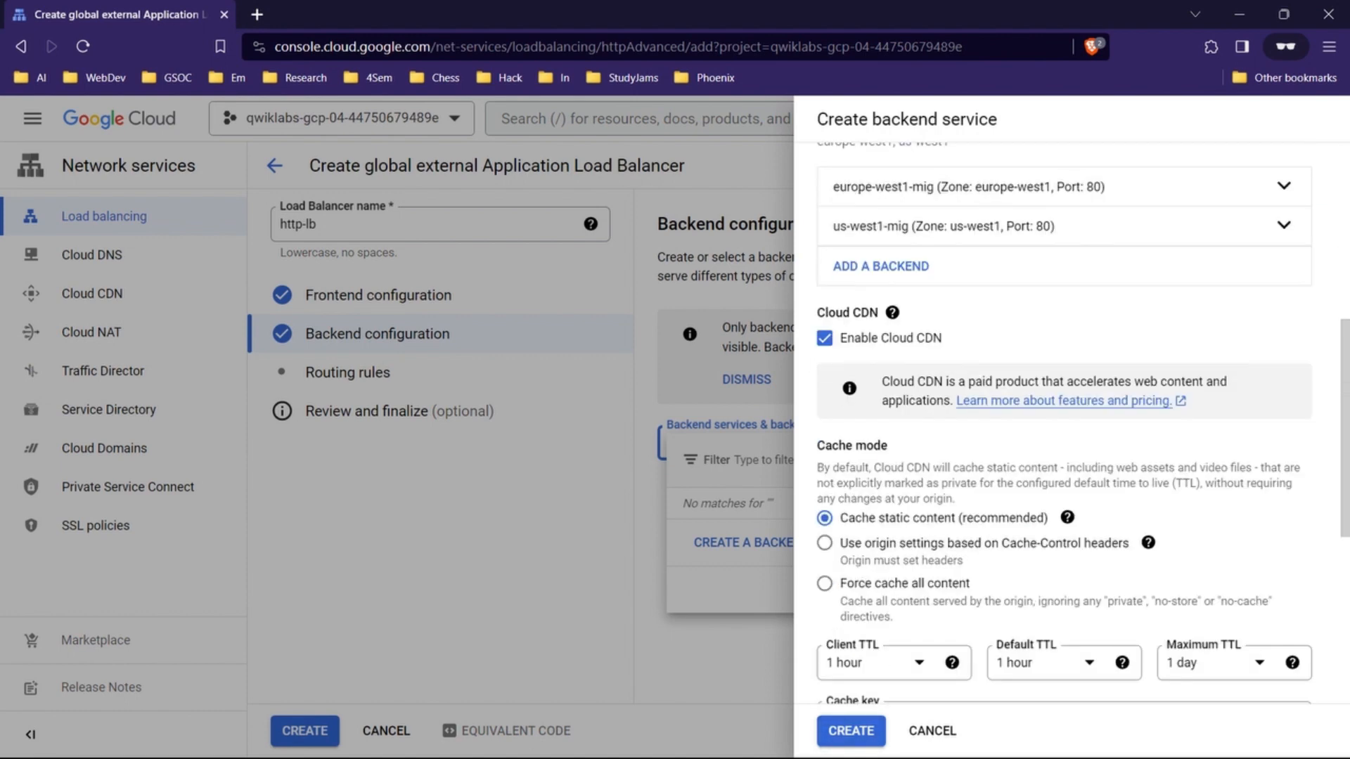
scroll(1065, 422, "up", 4)
scroll(1065, 422, "down", 4)
scroll(1065, 422, "up", 5)
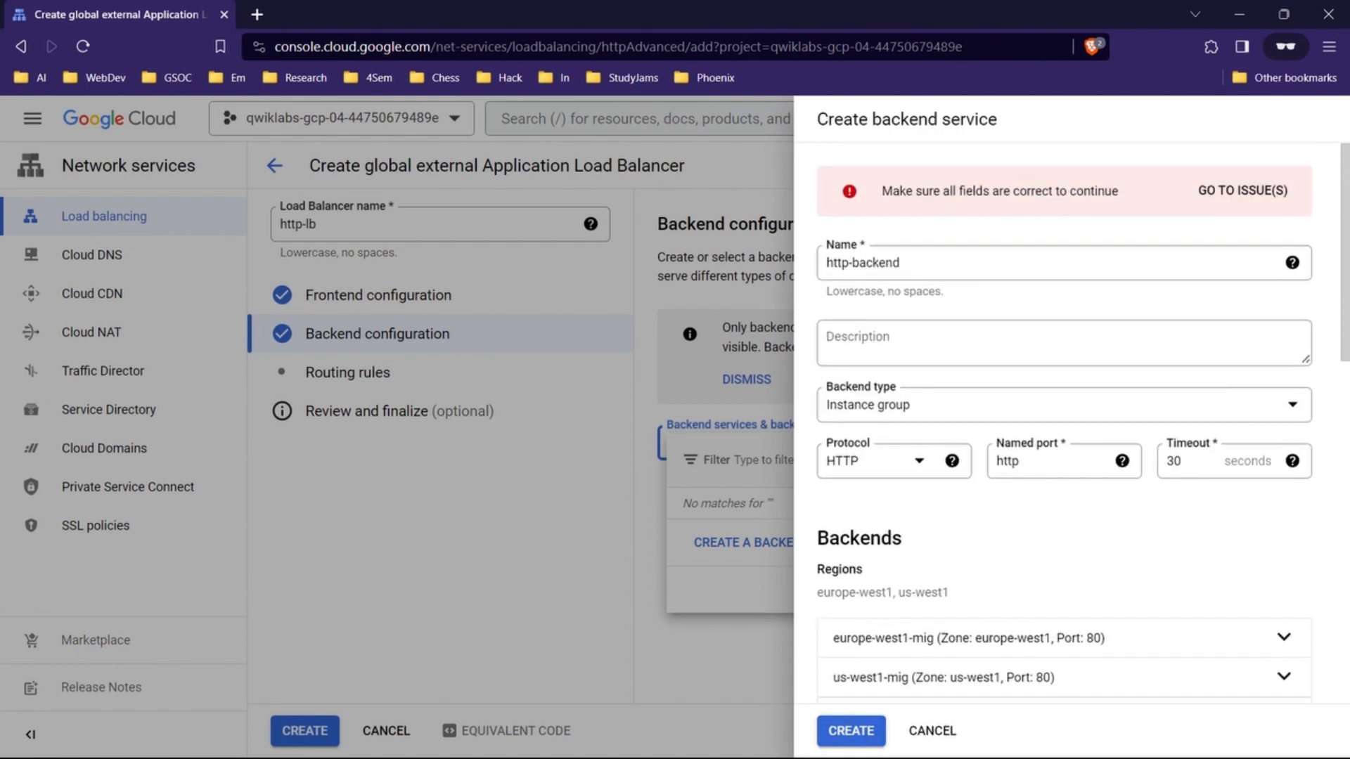
Step: Go to the backend service's required health check, start creating one and look up its values in the lab's table
left_click(1239, 190)
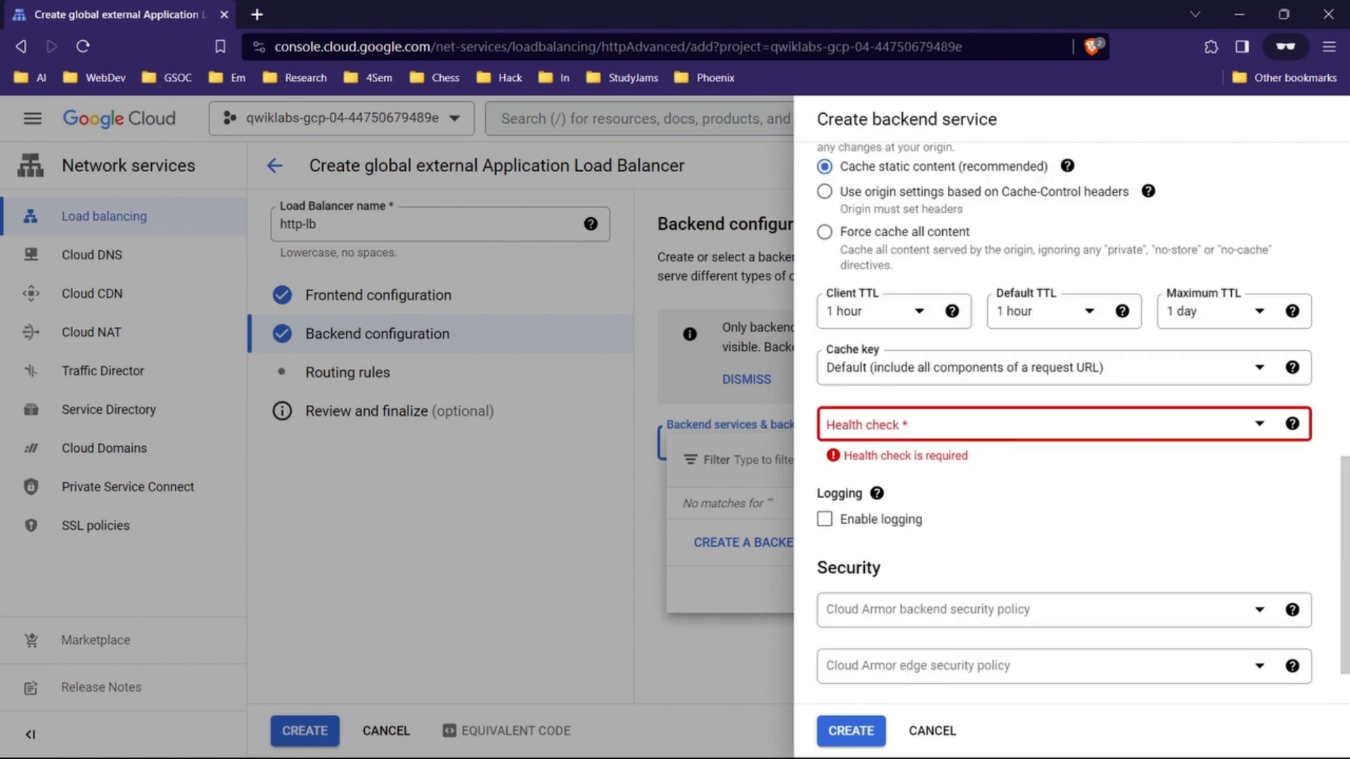
left_click(1055, 424)
left_click(928, 520)
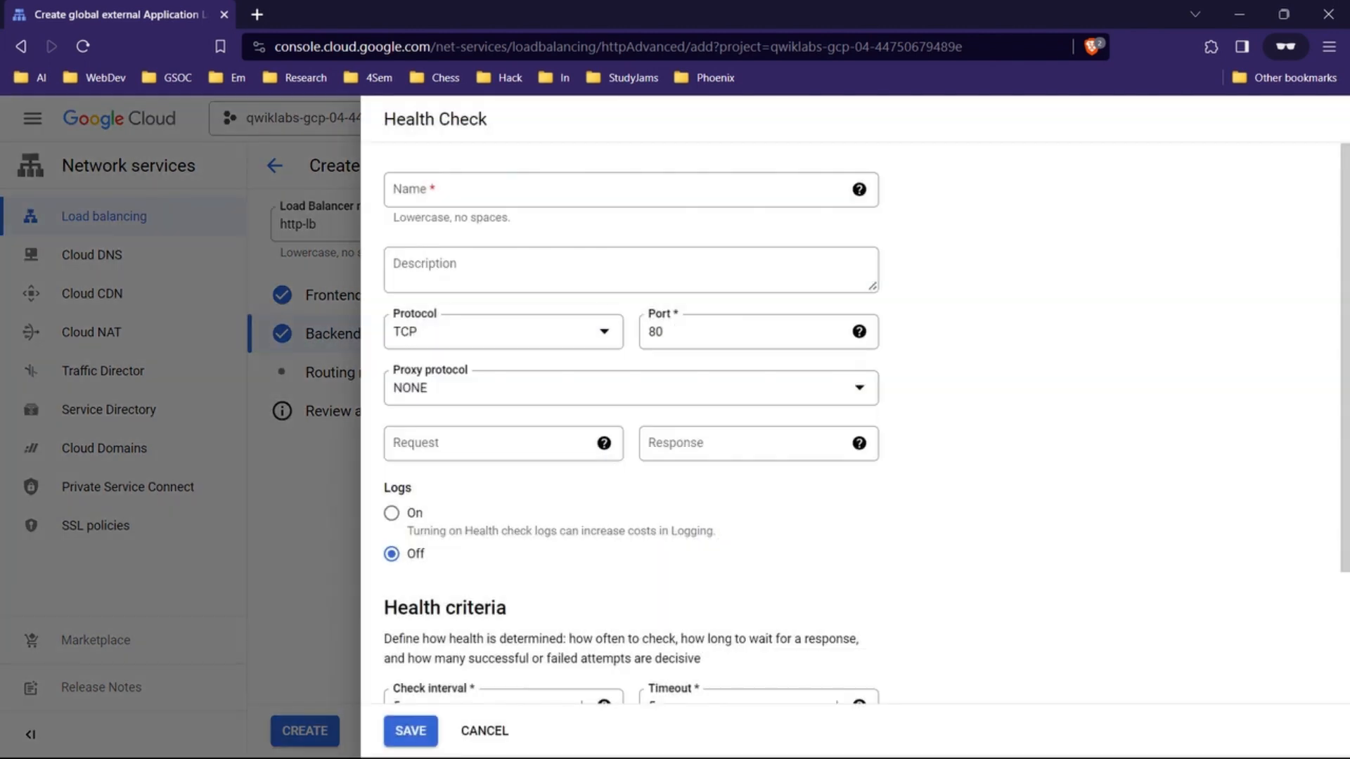
mouse_move(748, 738)
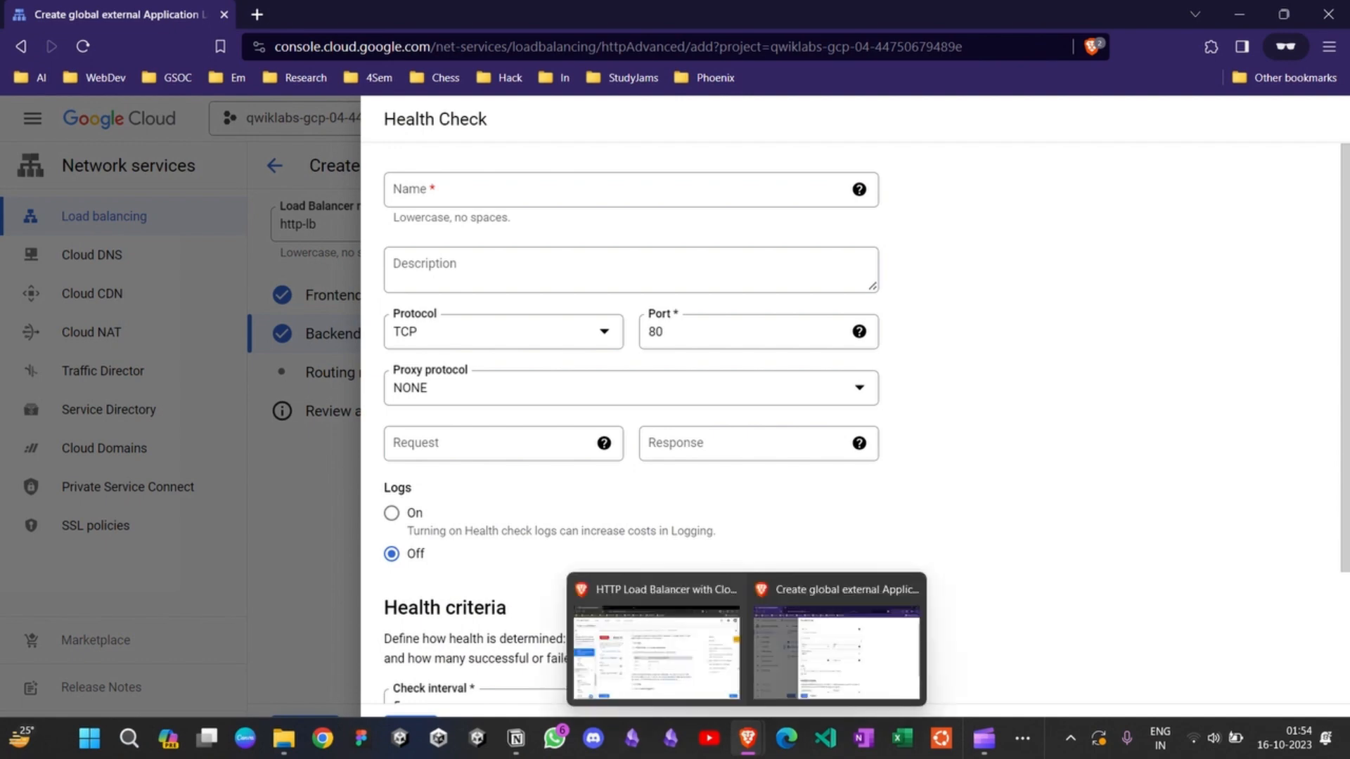
left_click(655, 654)
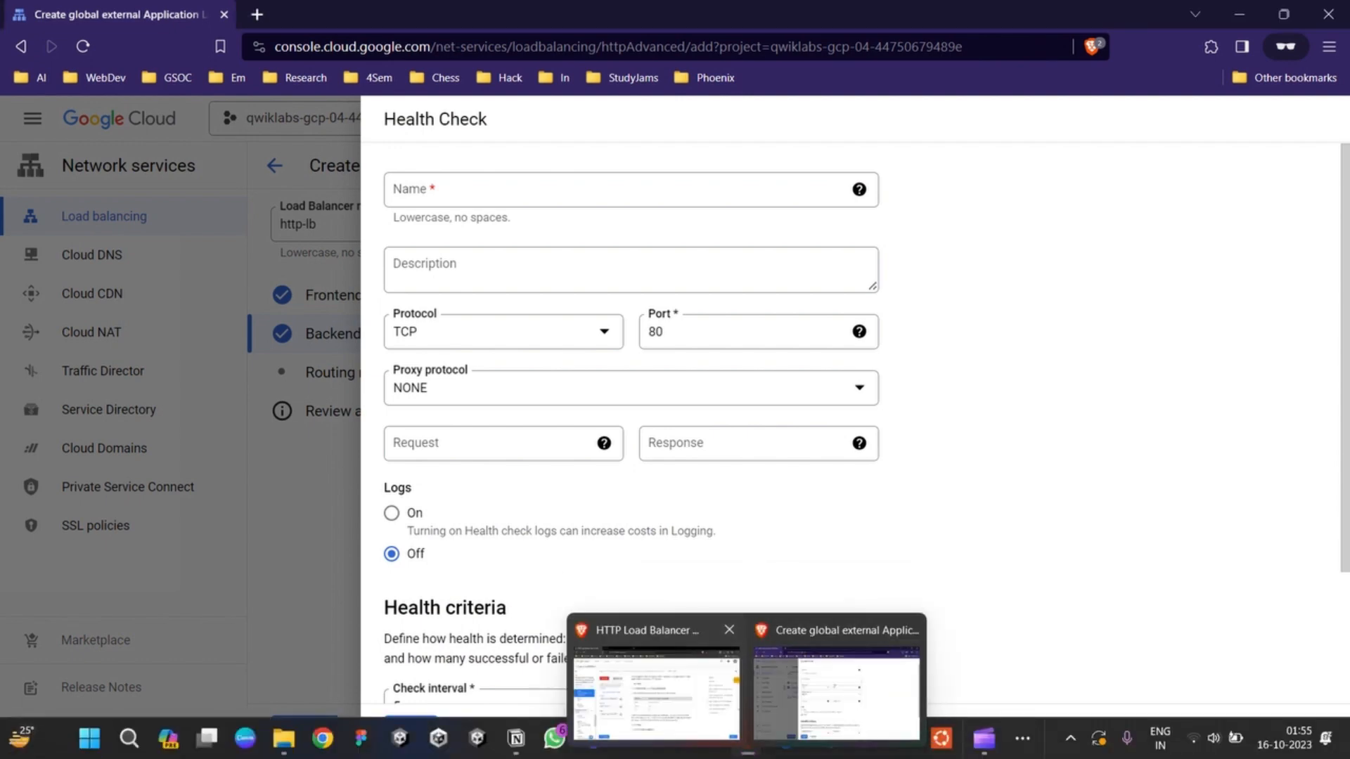
left_click(661, 664)
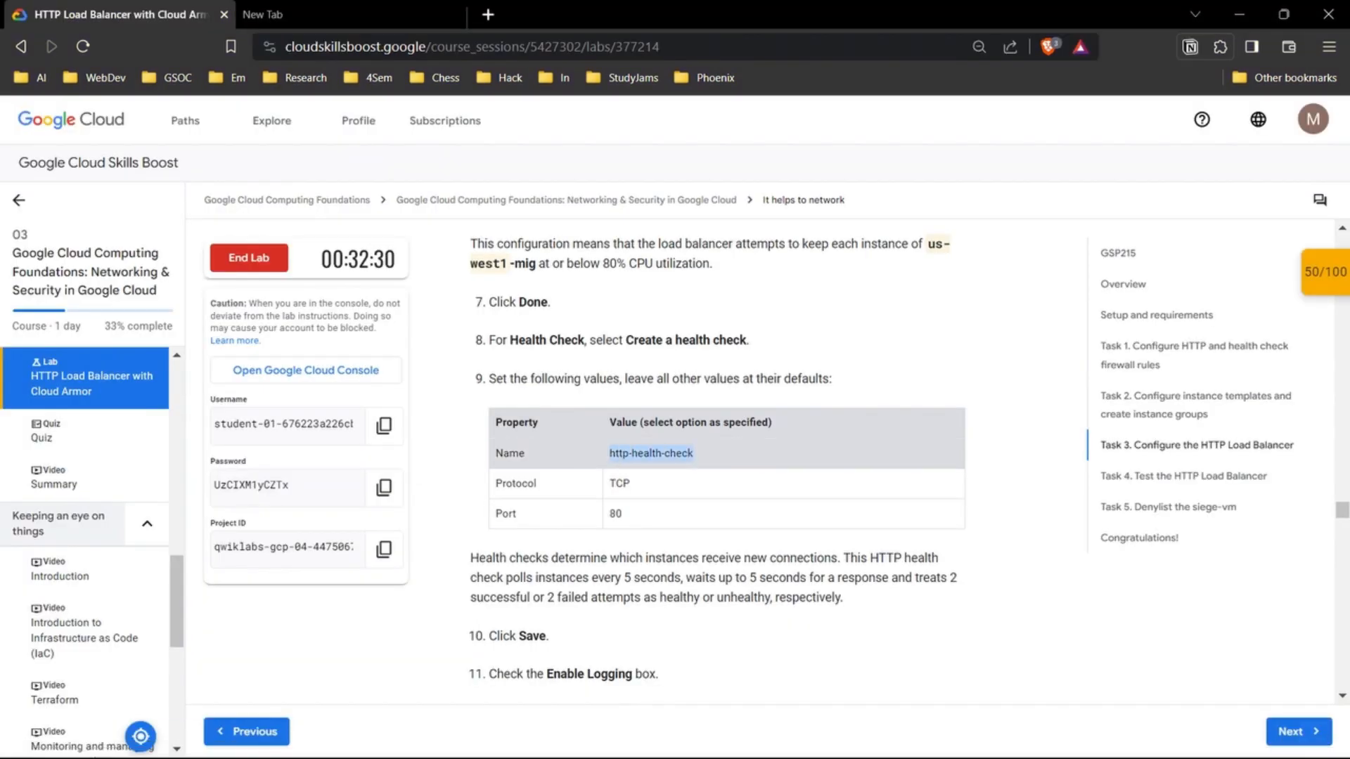
Step: Name the health check http-health-check, save it with TCP on port 80, and create the backend service
mouse_move(747, 738)
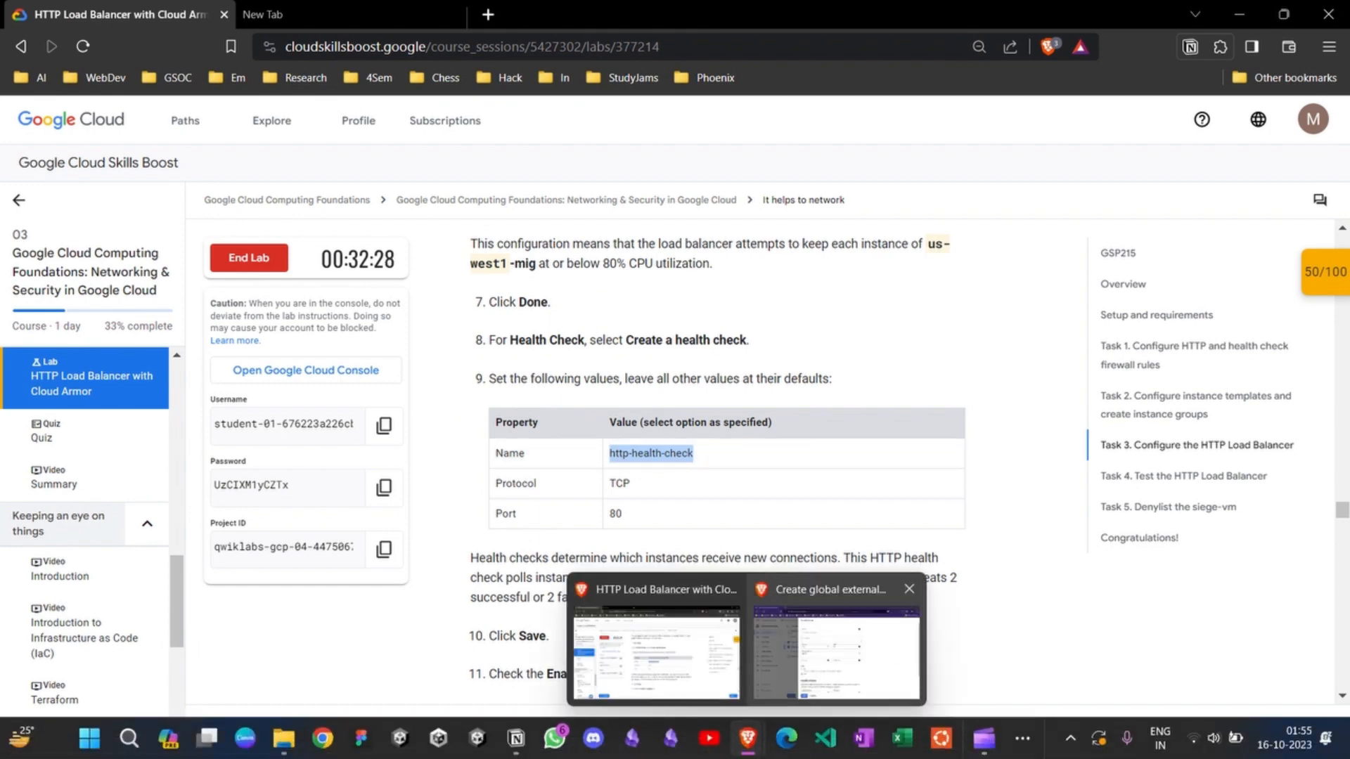
left_click(830, 664)
left_click(604, 189)
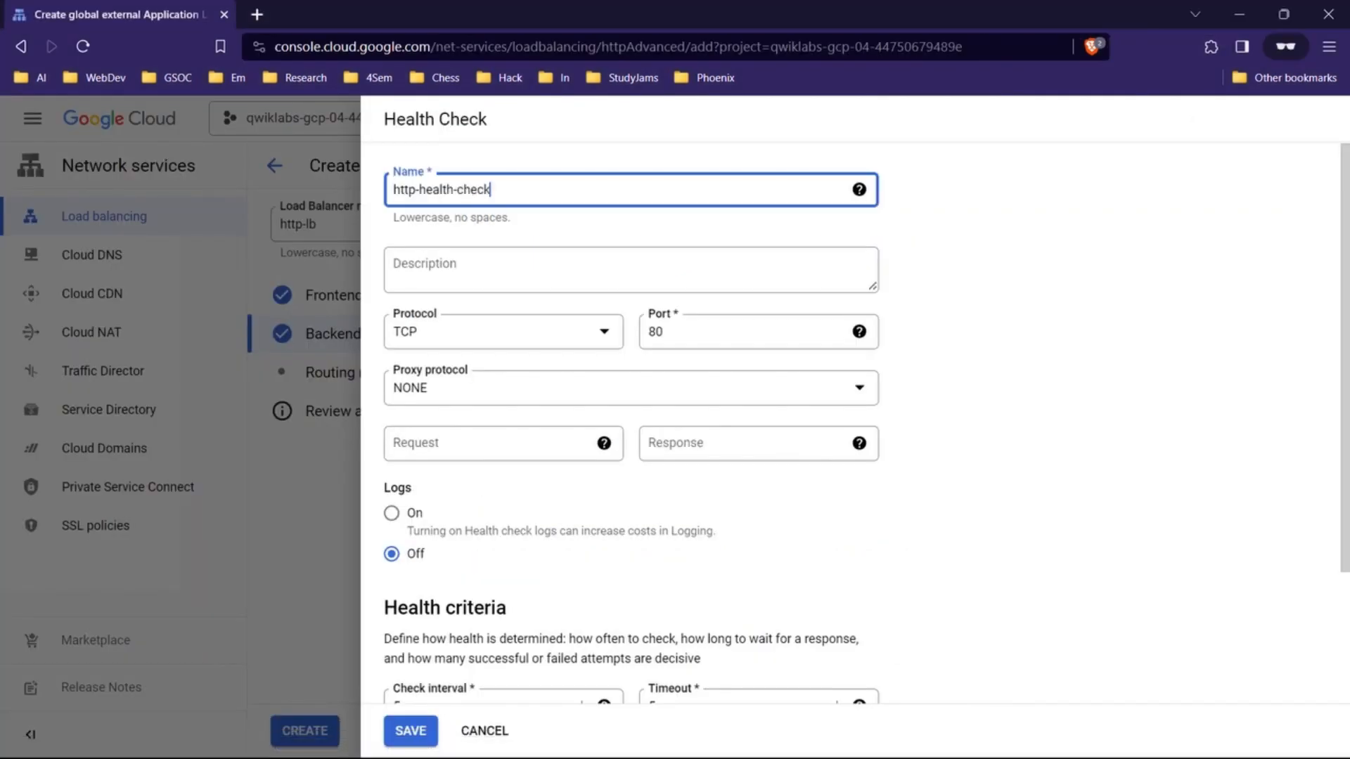
scroll(631, 422, "down", 3)
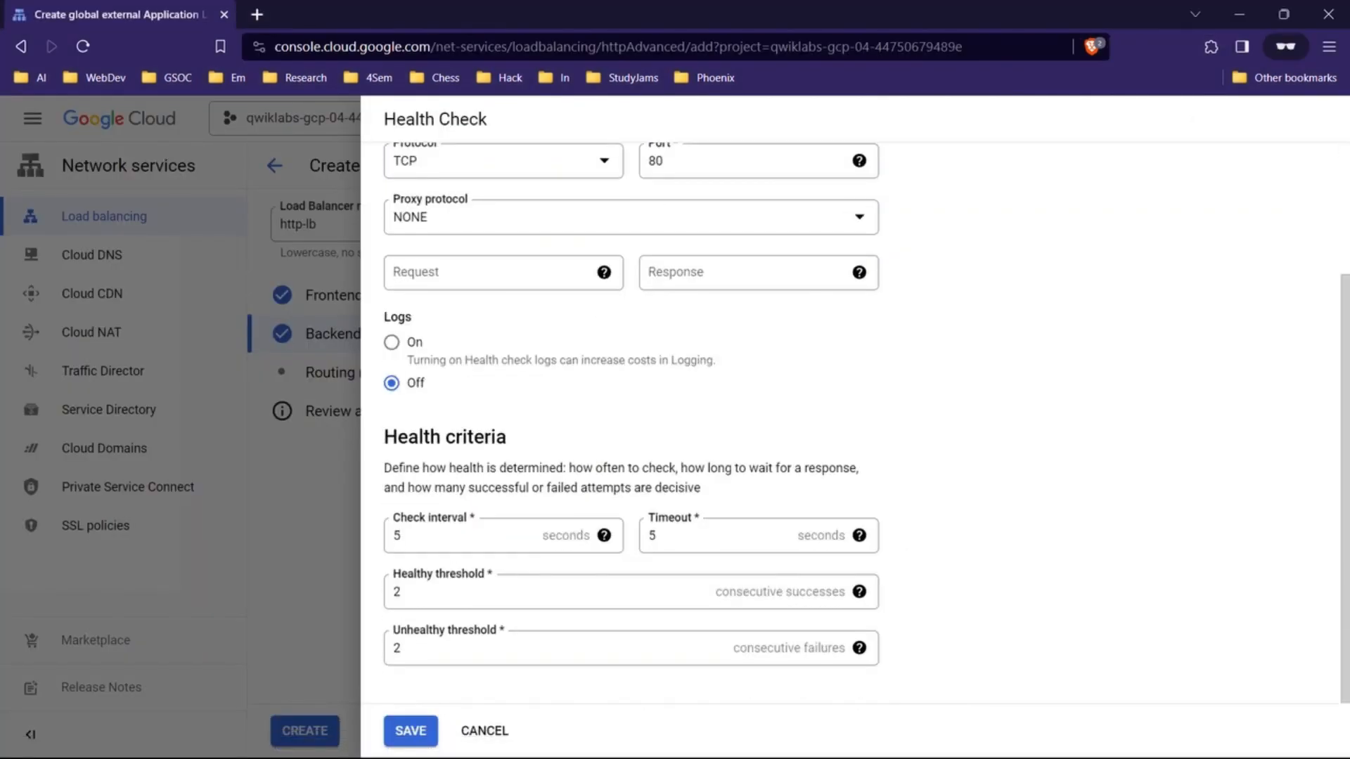
left_click(411, 731)
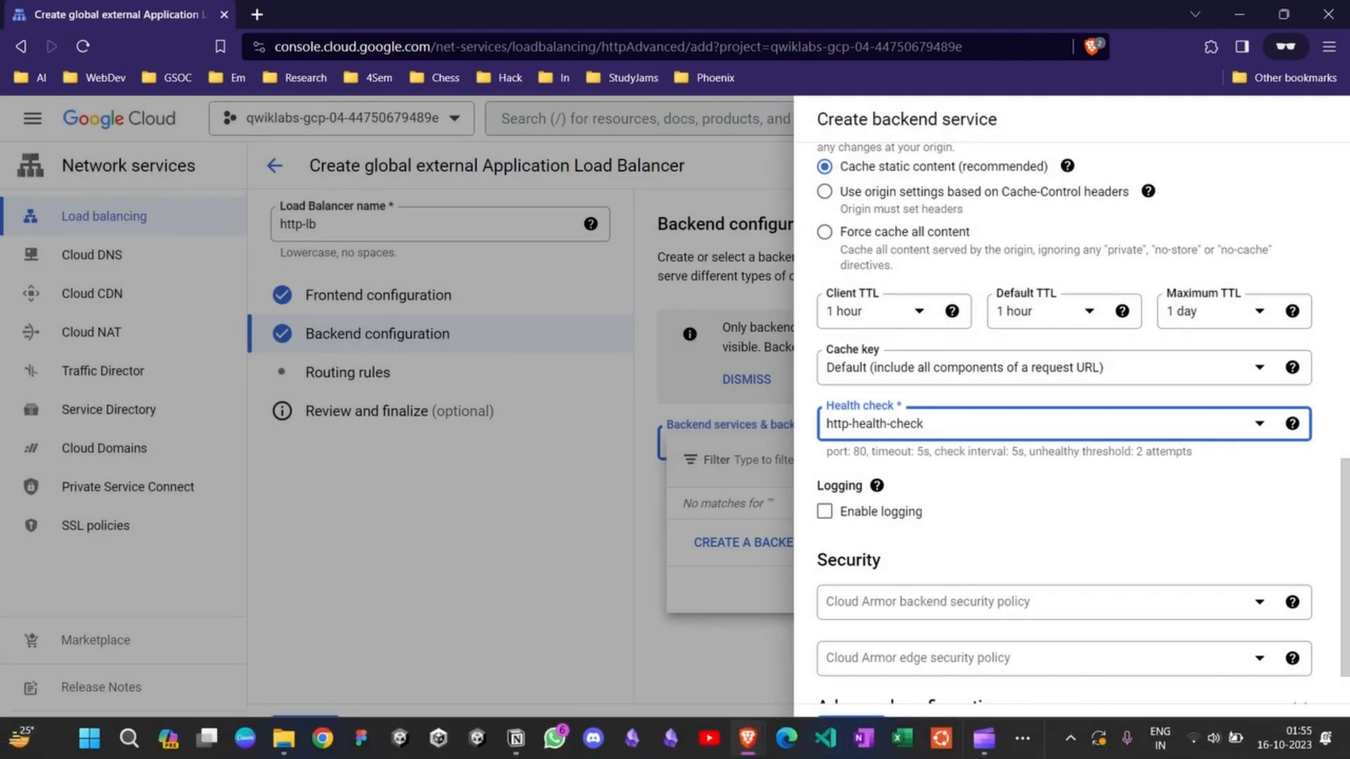
left_click(851, 739)
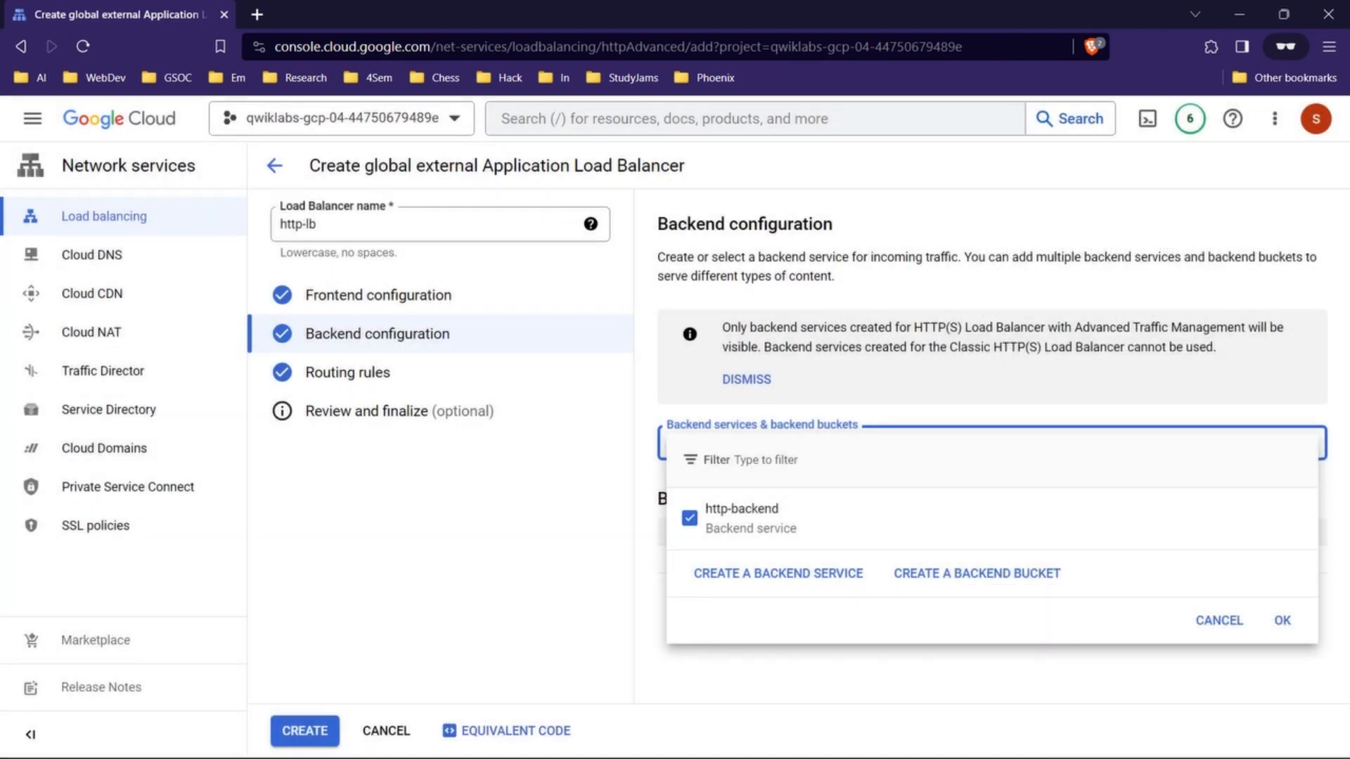
Step: Read the lab's remaining backend service and load balancer creation instructions, and return to the load balancer form
mouse_move(747, 738)
left_click(624, 622)
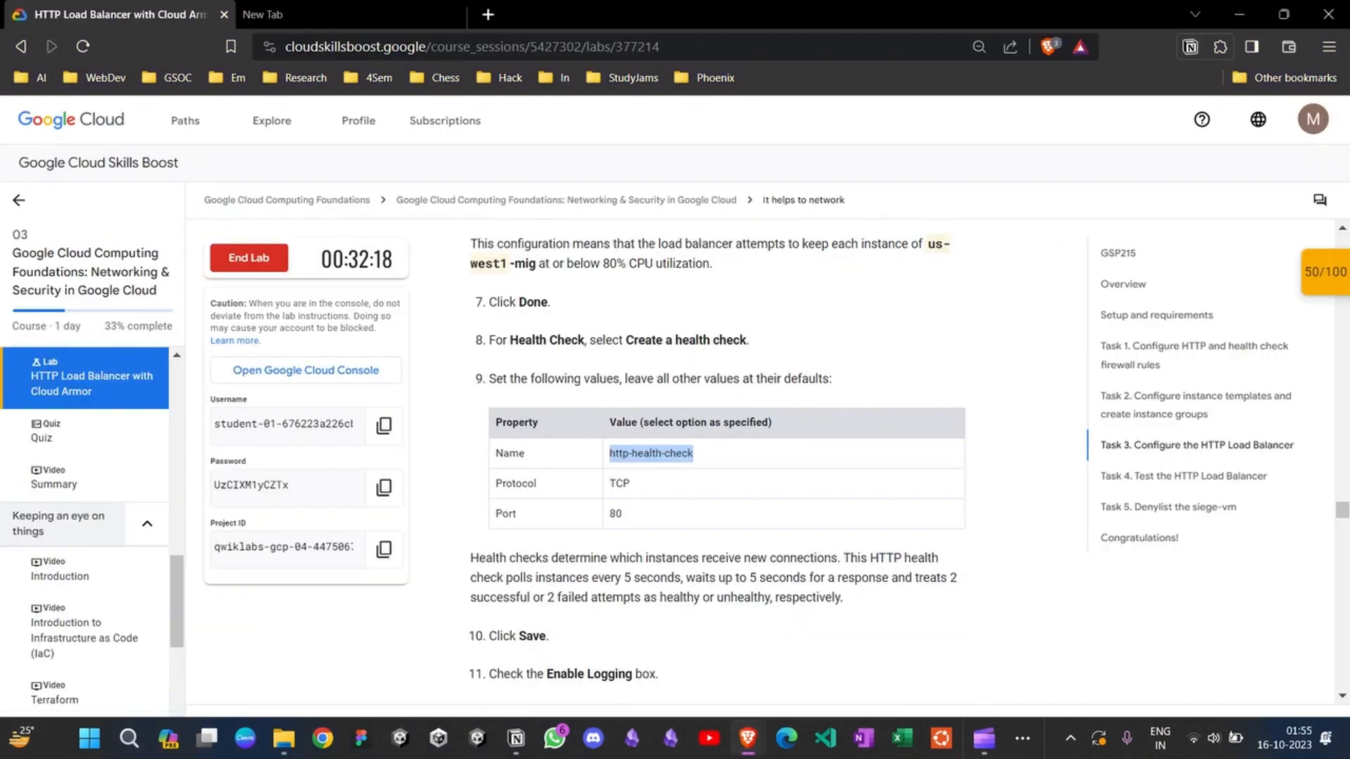
scroll(717, 464, "down", 4)
scroll(718, 464, "down", 2)
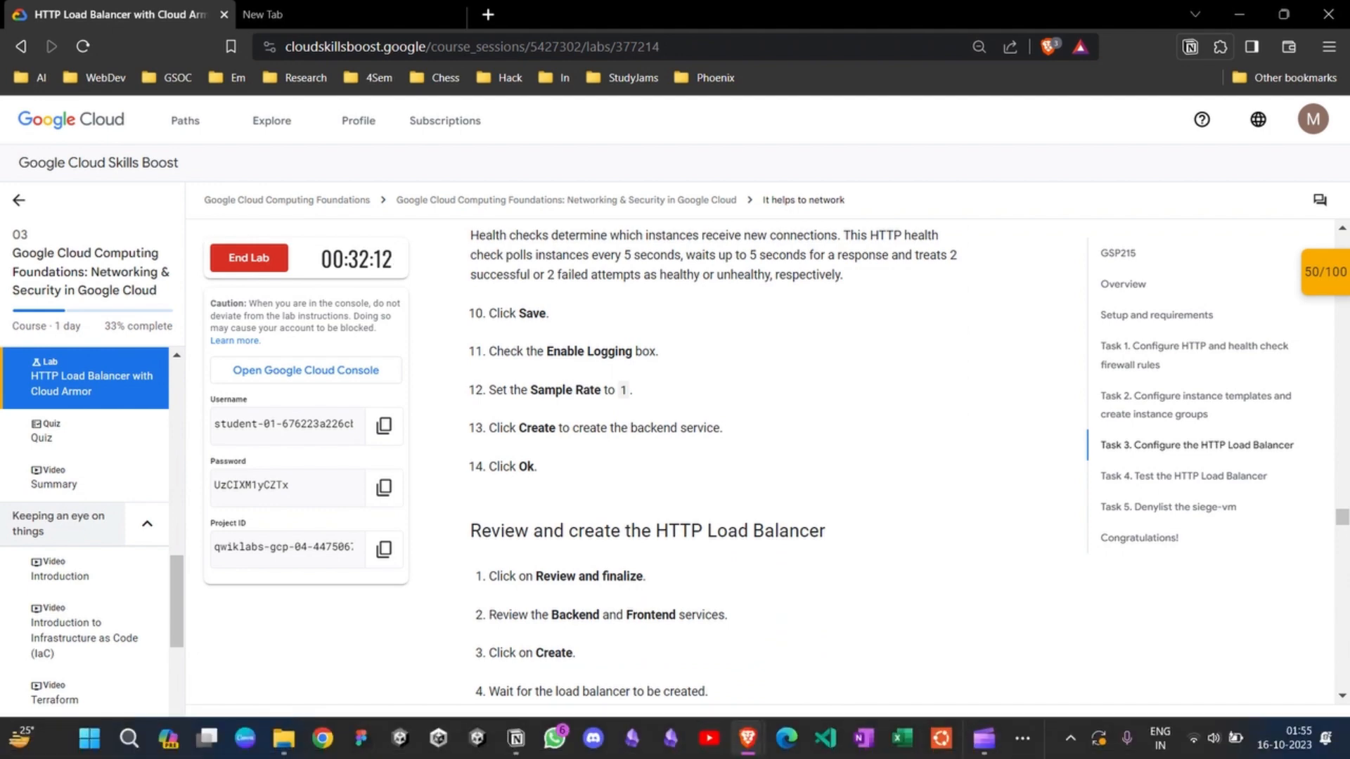
mouse_move(747, 739)
left_click(868, 648)
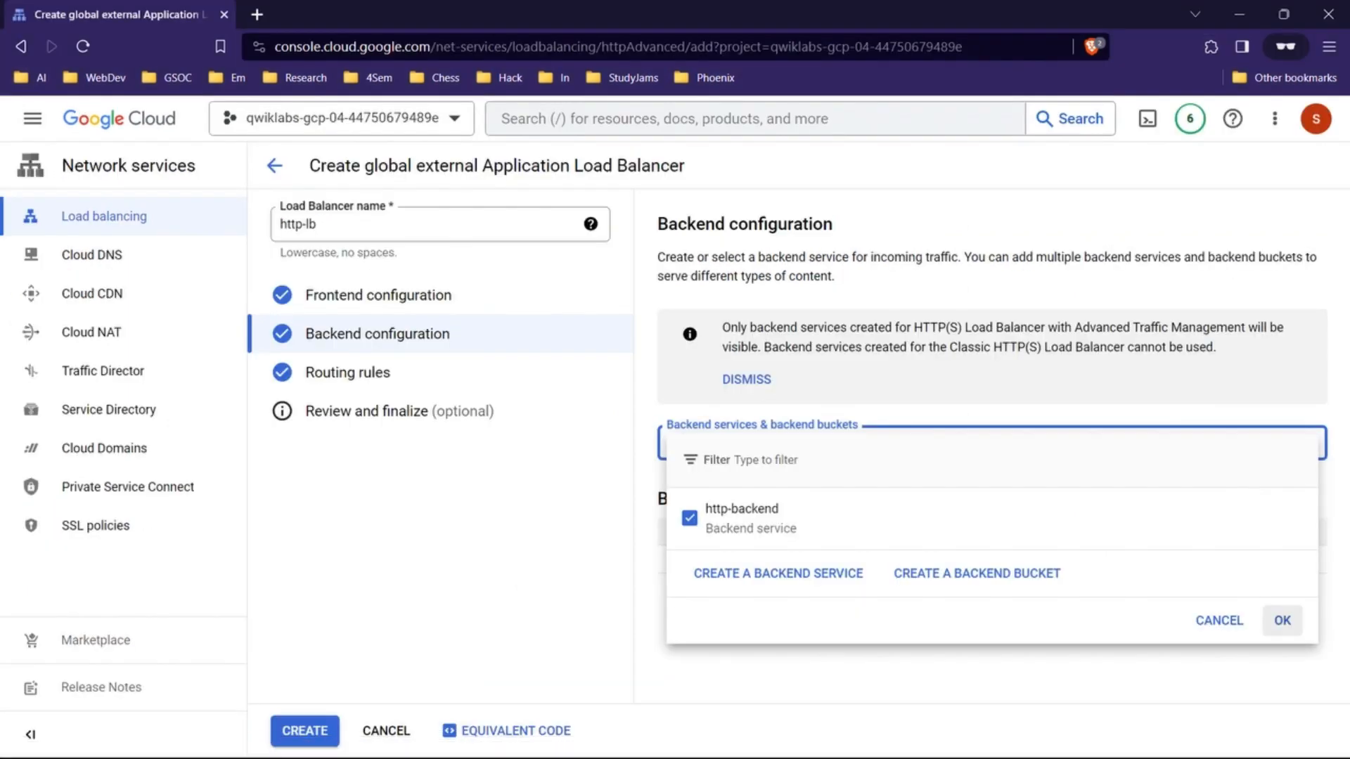
Step: Confirm http-backend as the backend service, create the http-lb load balancer and dismiss the tutorial
left_click(1283, 621)
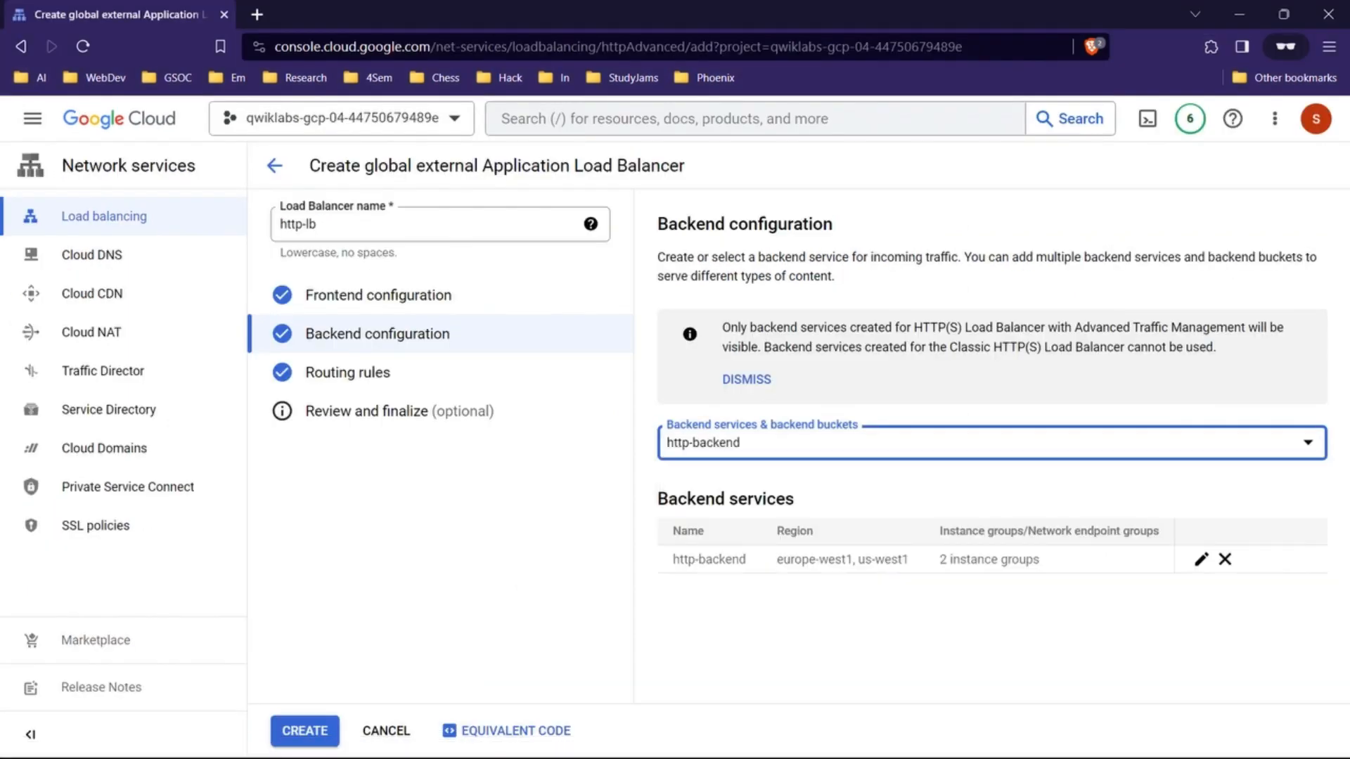
left_click(306, 731)
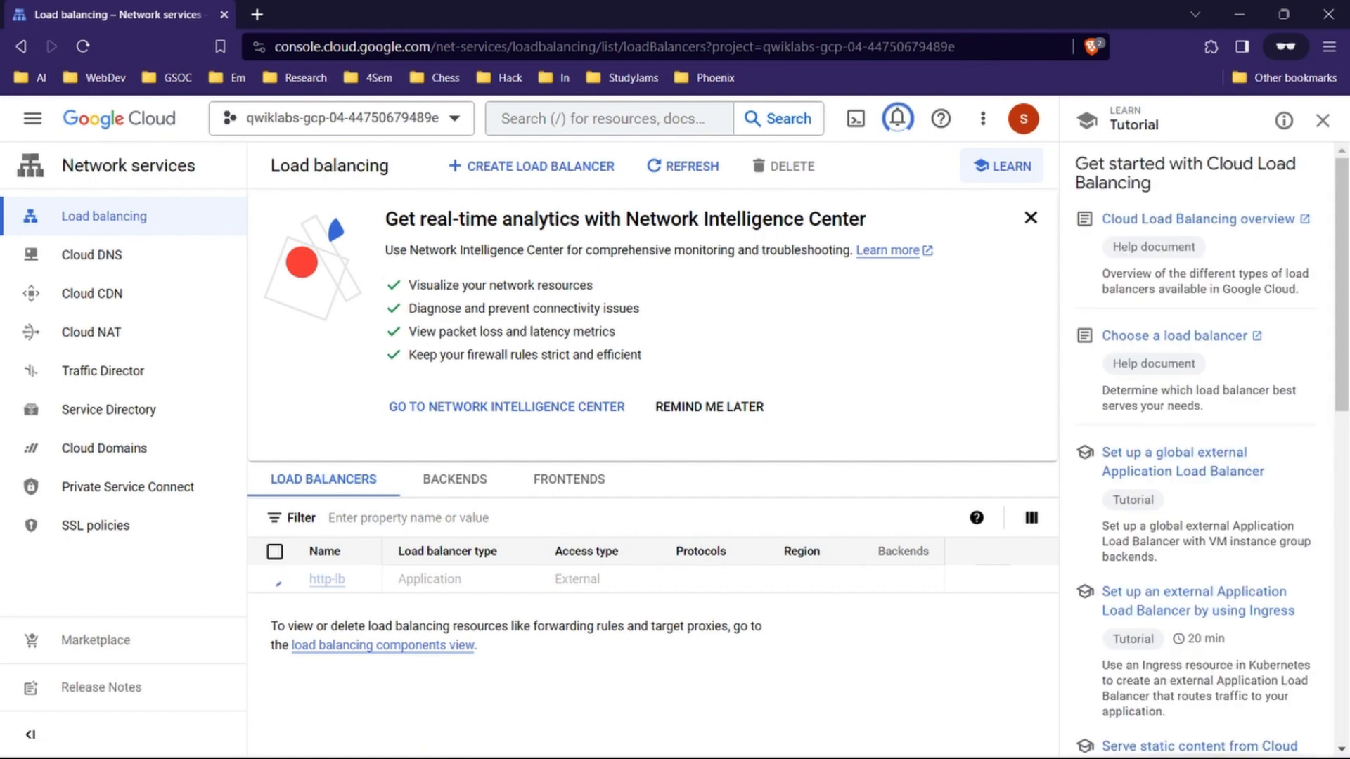
left_click(1323, 120)
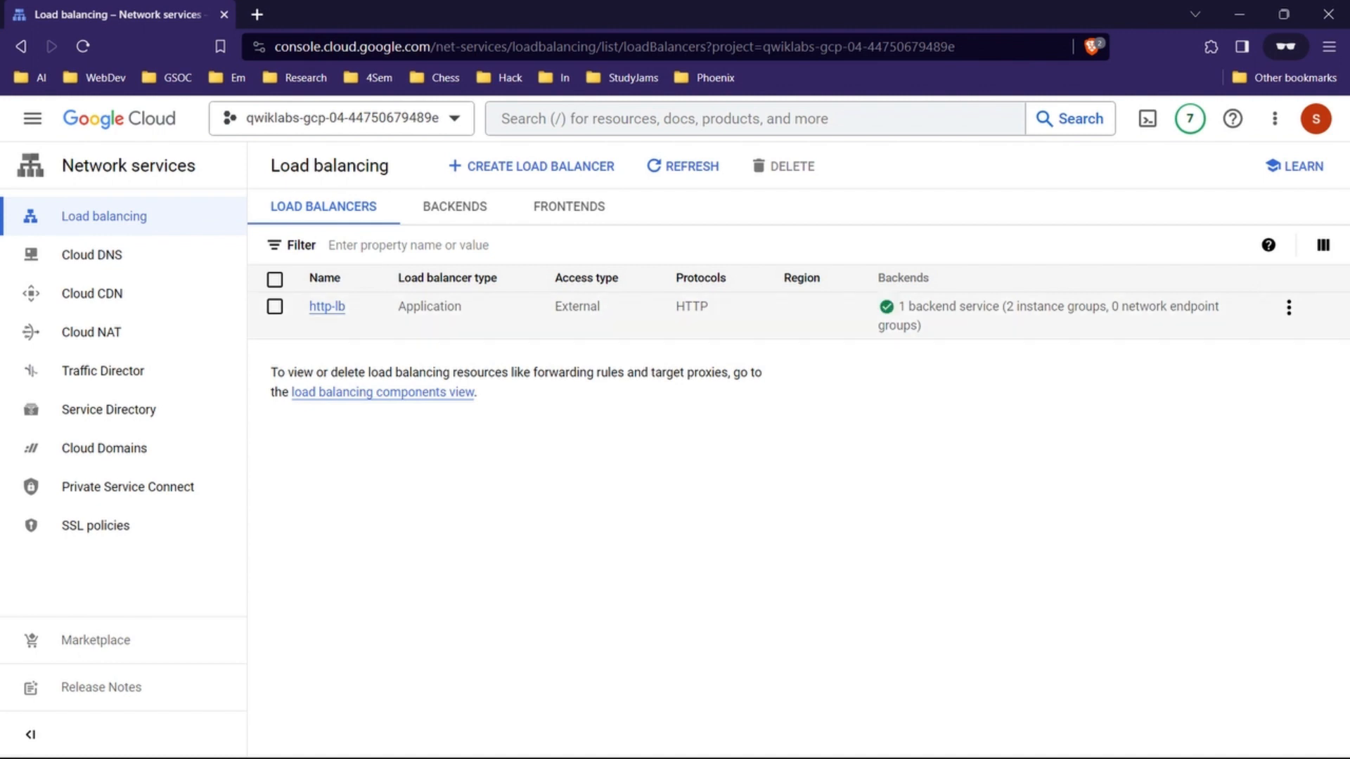
Step: Open the http-backend service of load balancer http-lb for editing and reselect http-health-check as its health check
left_click(1289, 307)
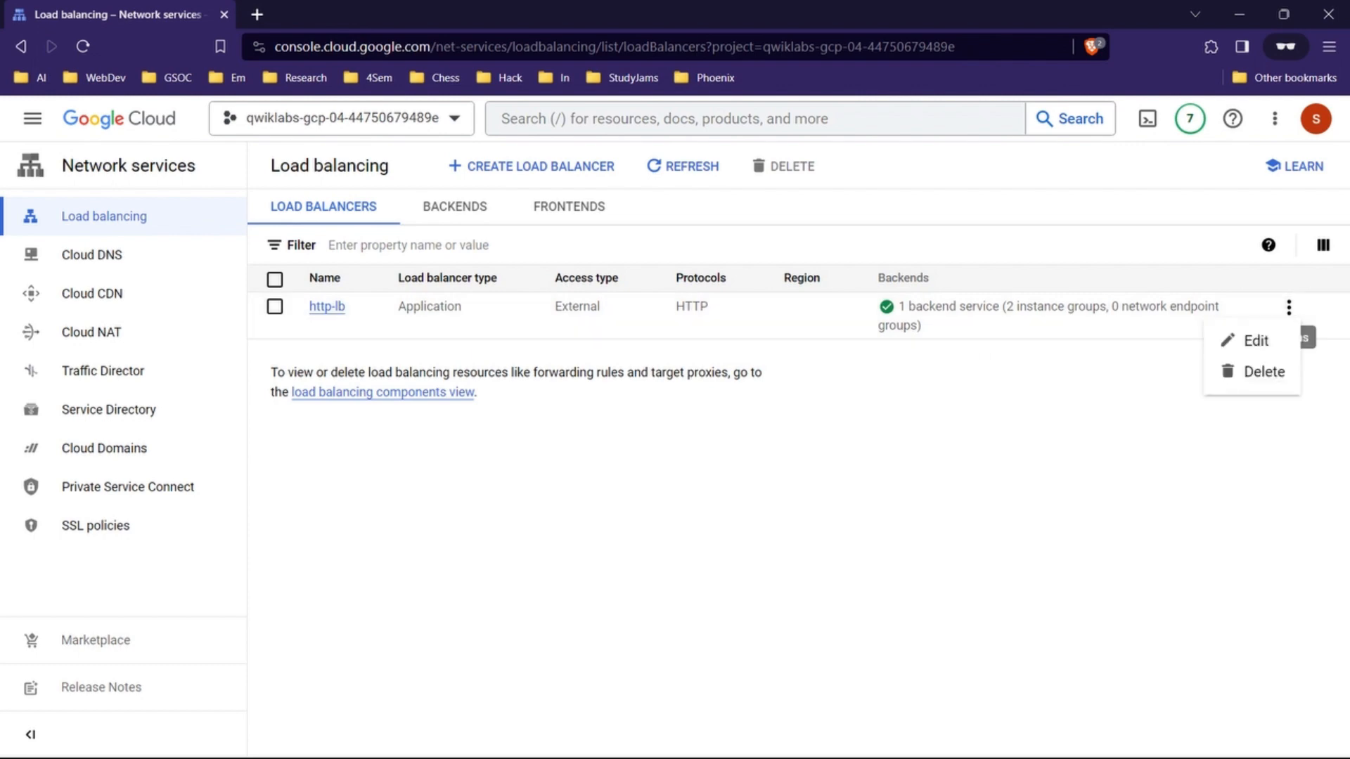
left_click(1256, 341)
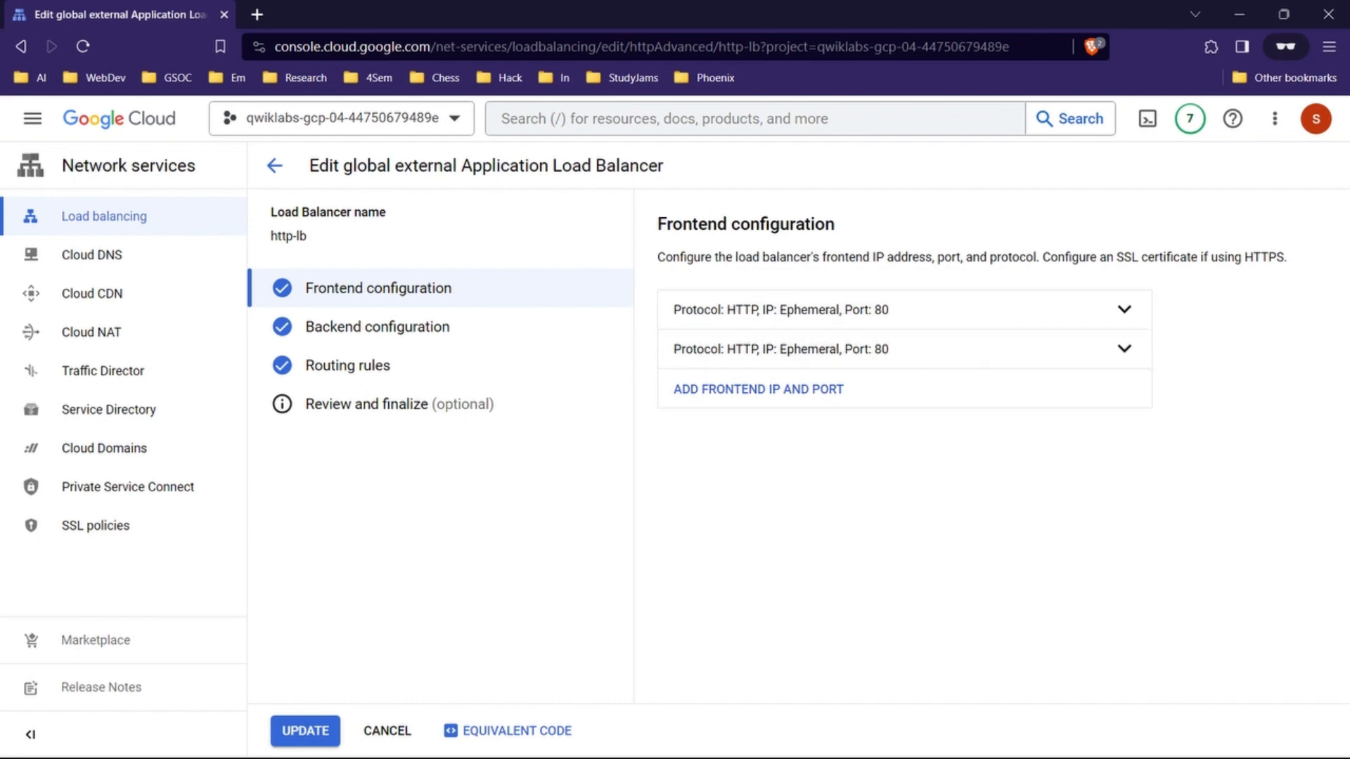
left_click(377, 327)
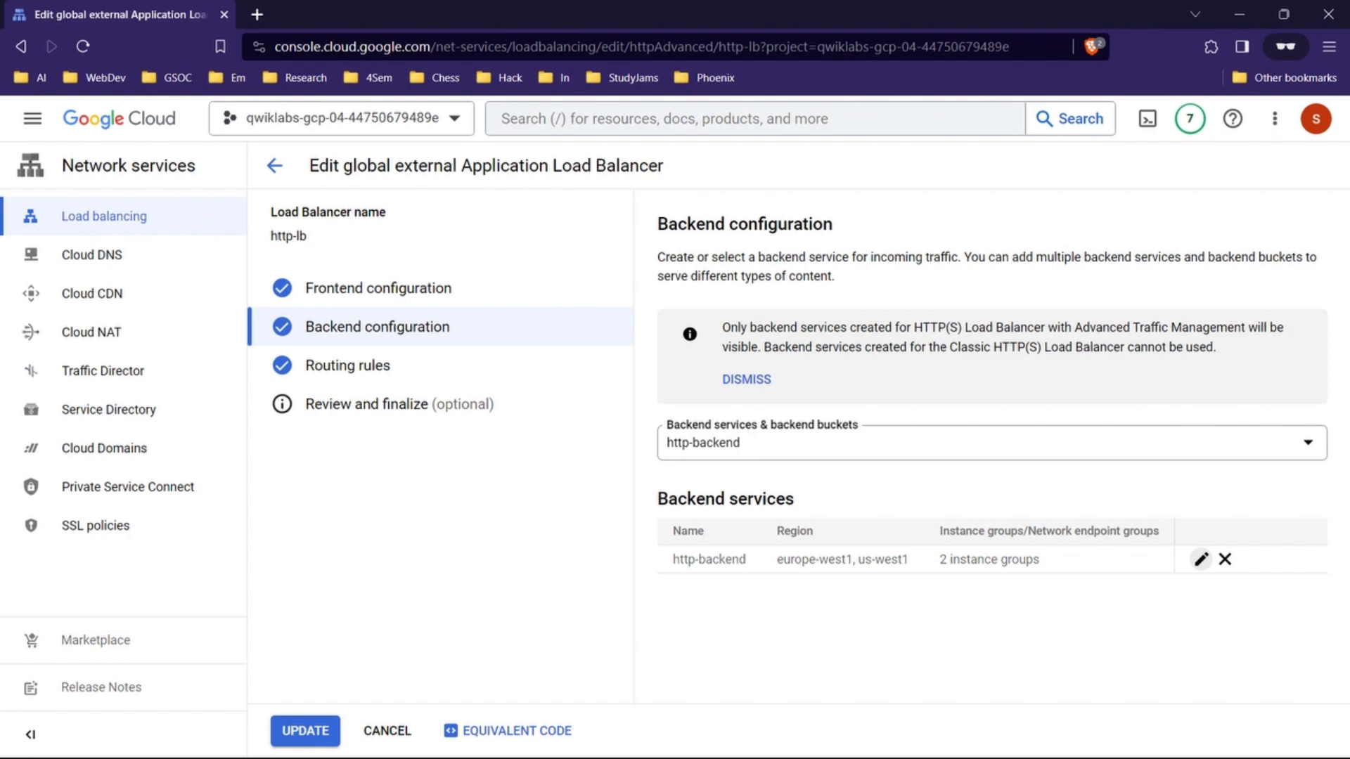
left_click(1201, 559)
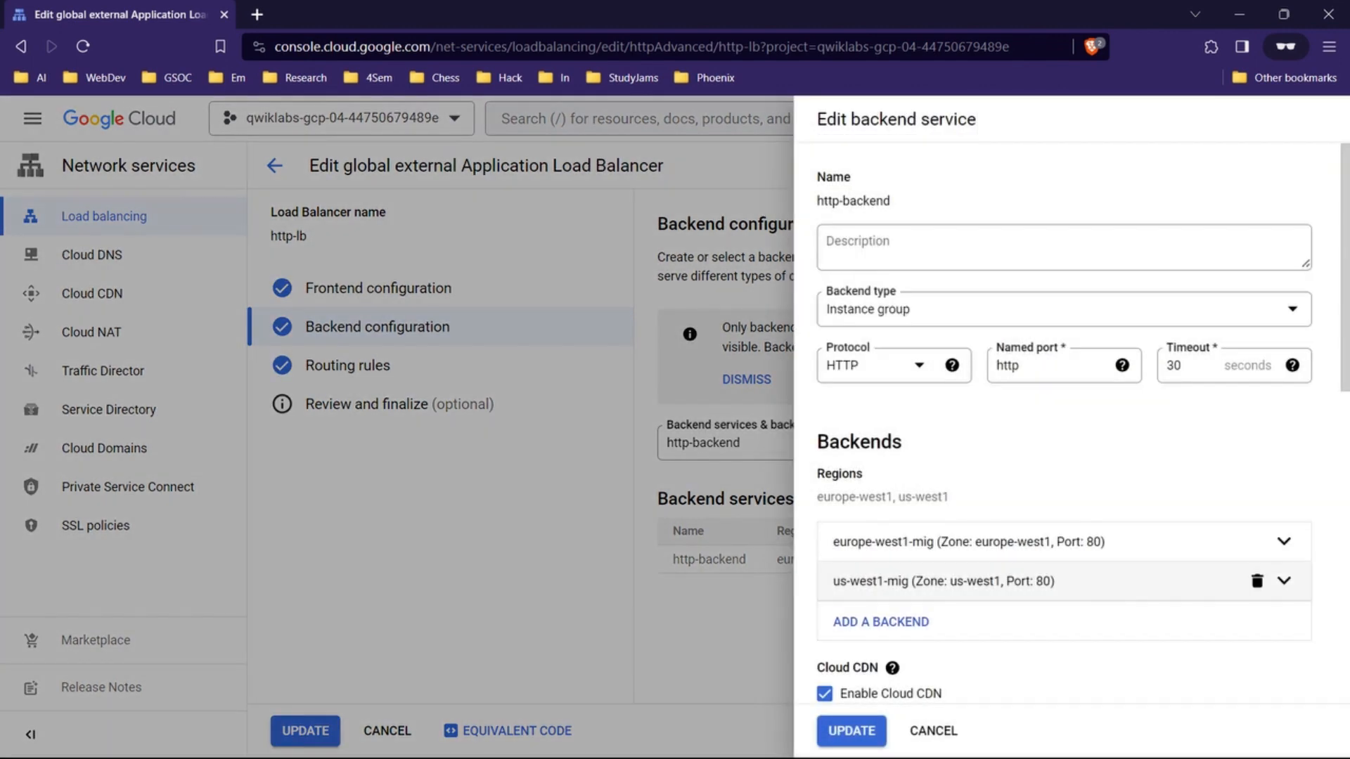
scroll(1201, 559, "down", 5)
scroll(1066, 422, "down", 3)
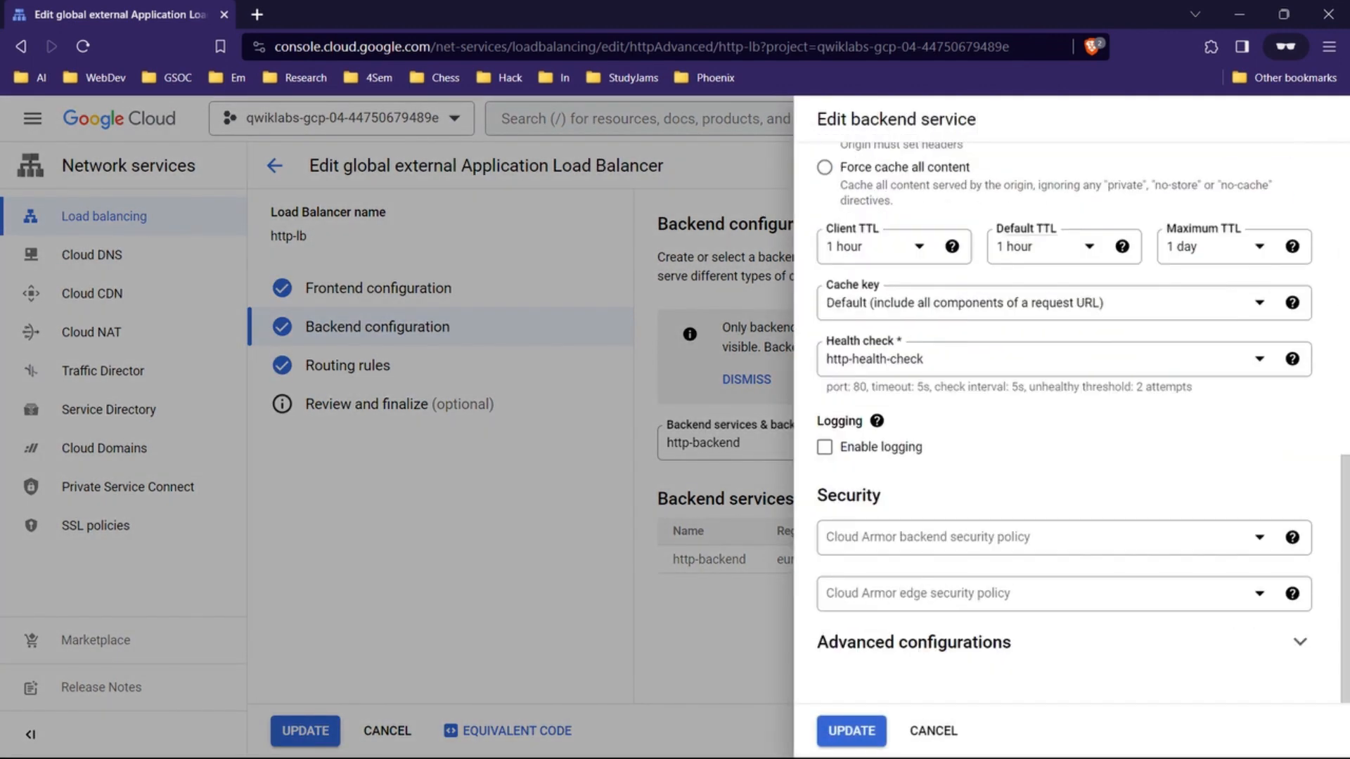
scroll(1066, 422, "up", 2)
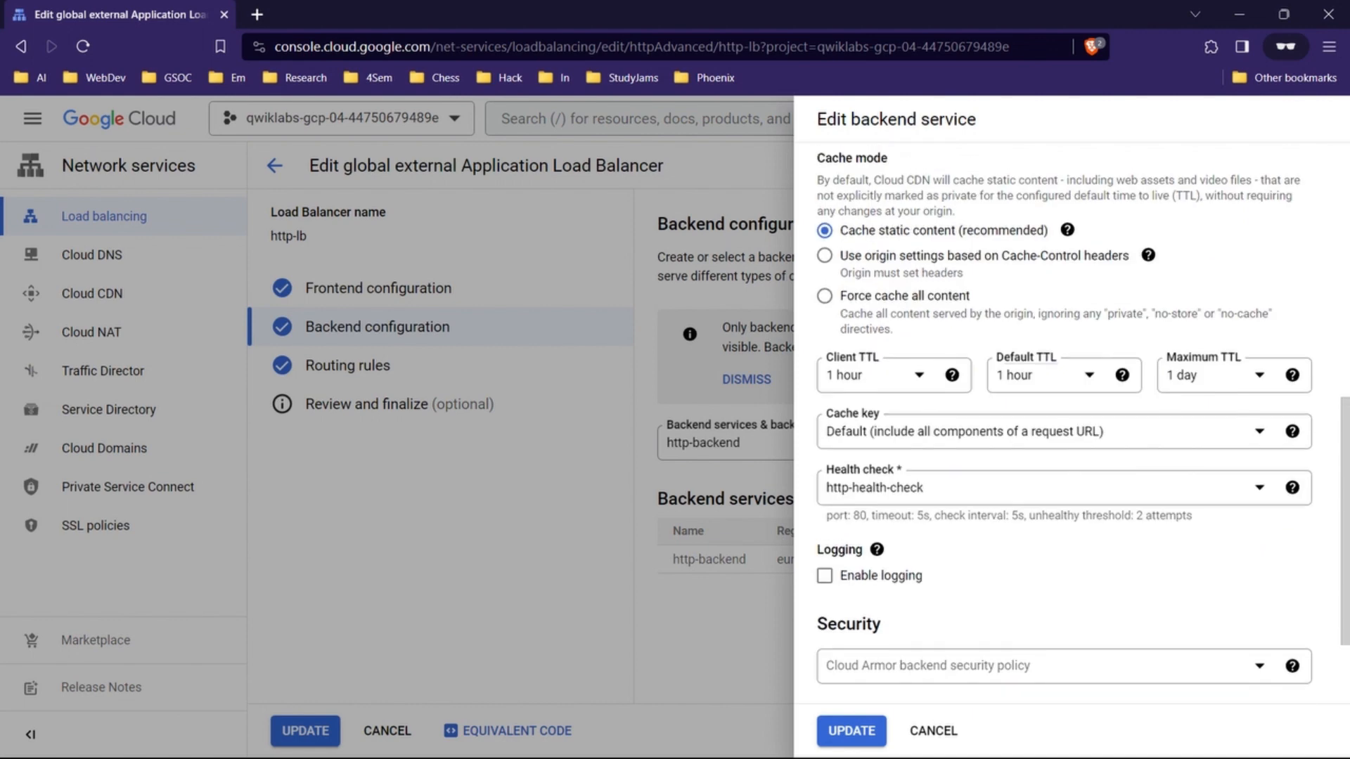
left_click(936, 488)
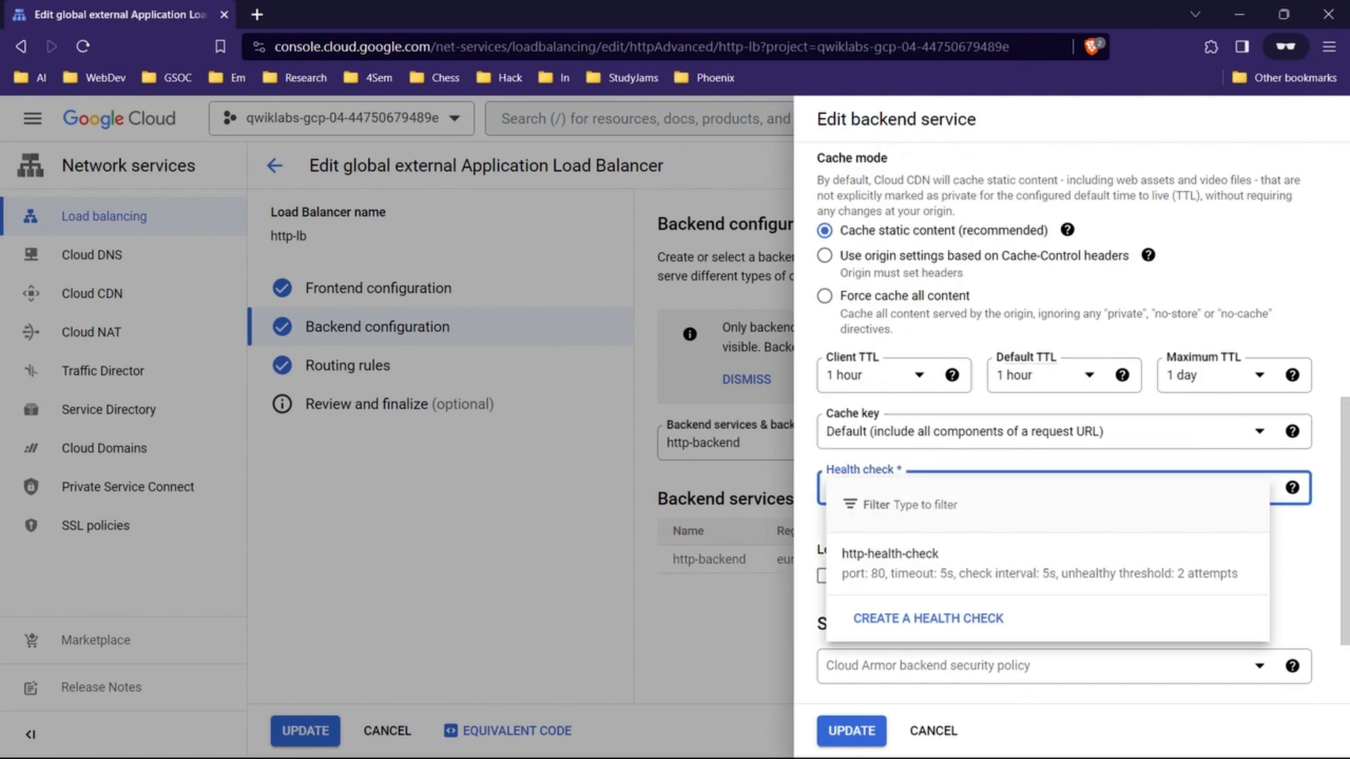
left_click(921, 564)
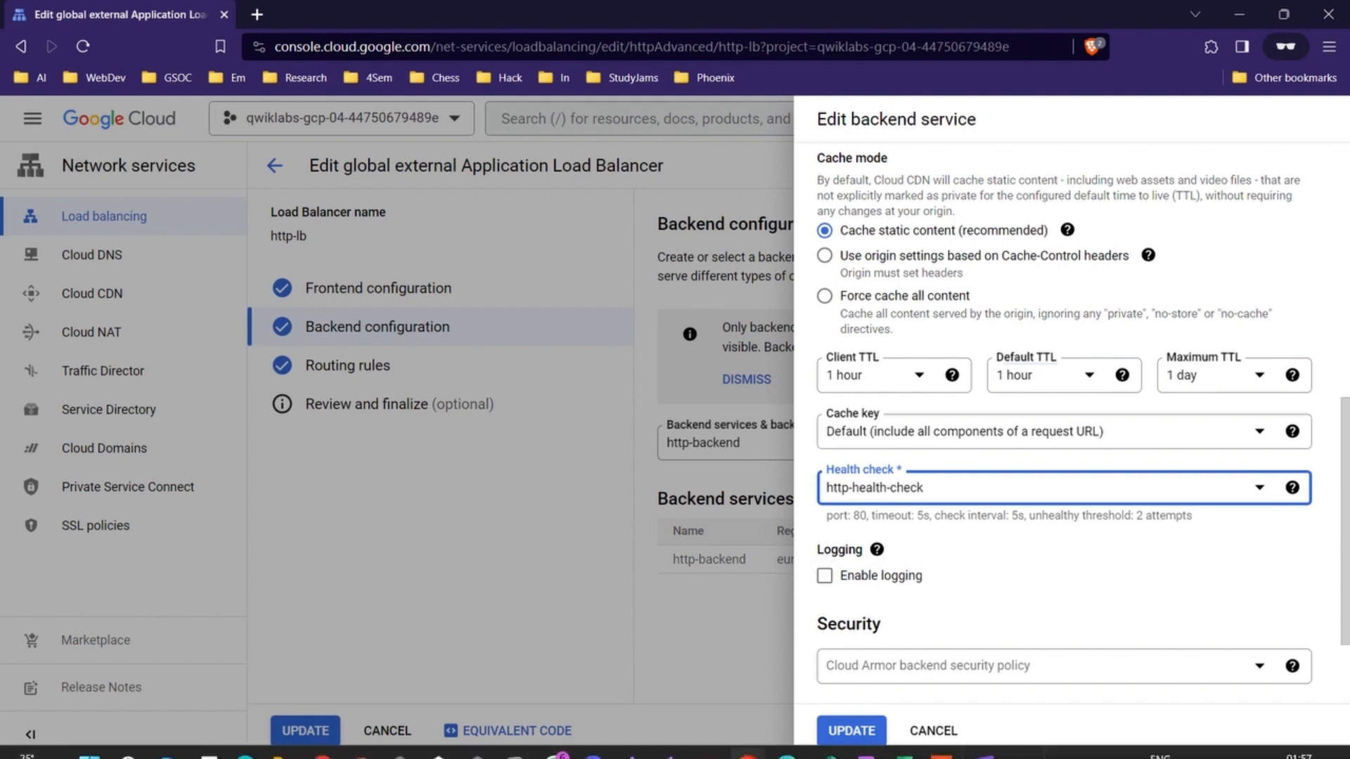
Step: Check the lab's logging instructions and enable logging on the http-backend service with a sample rate of 1
mouse_move(747, 736)
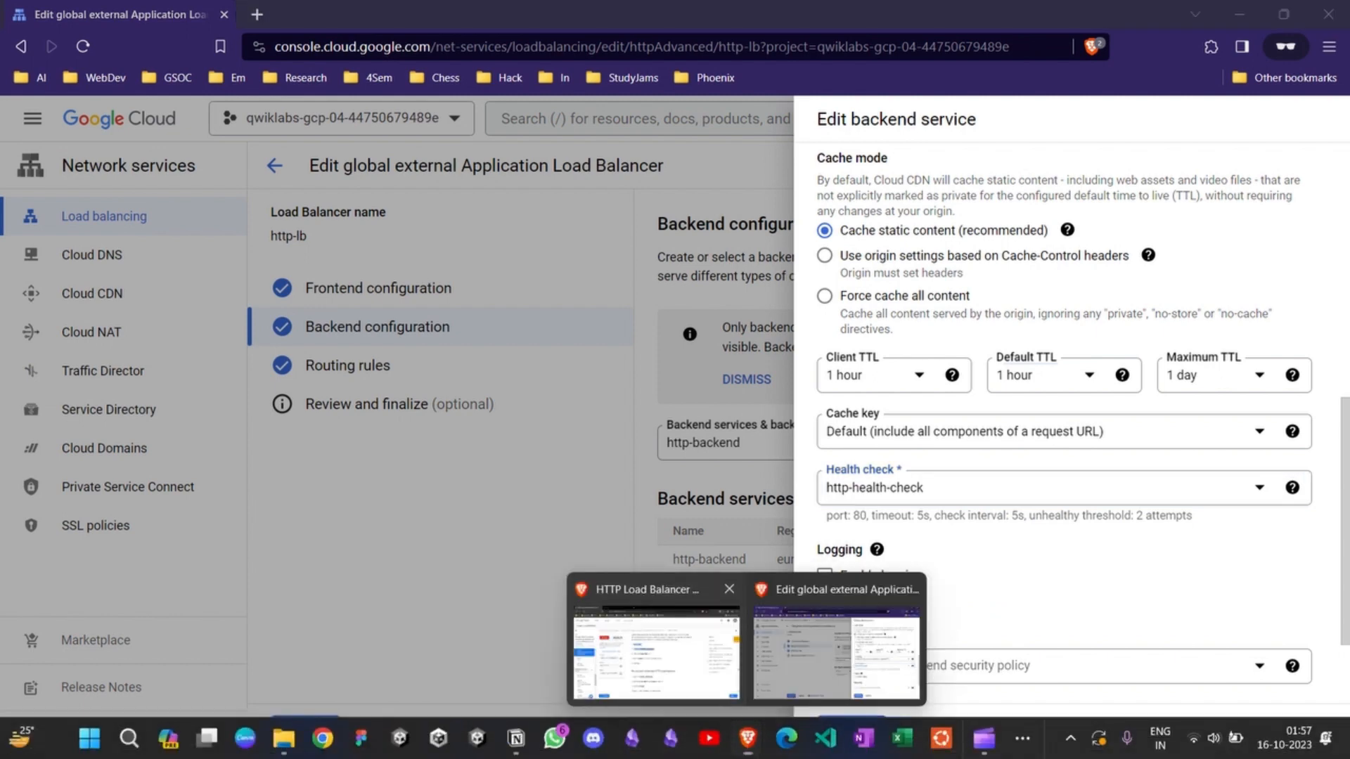
left_click(681, 654)
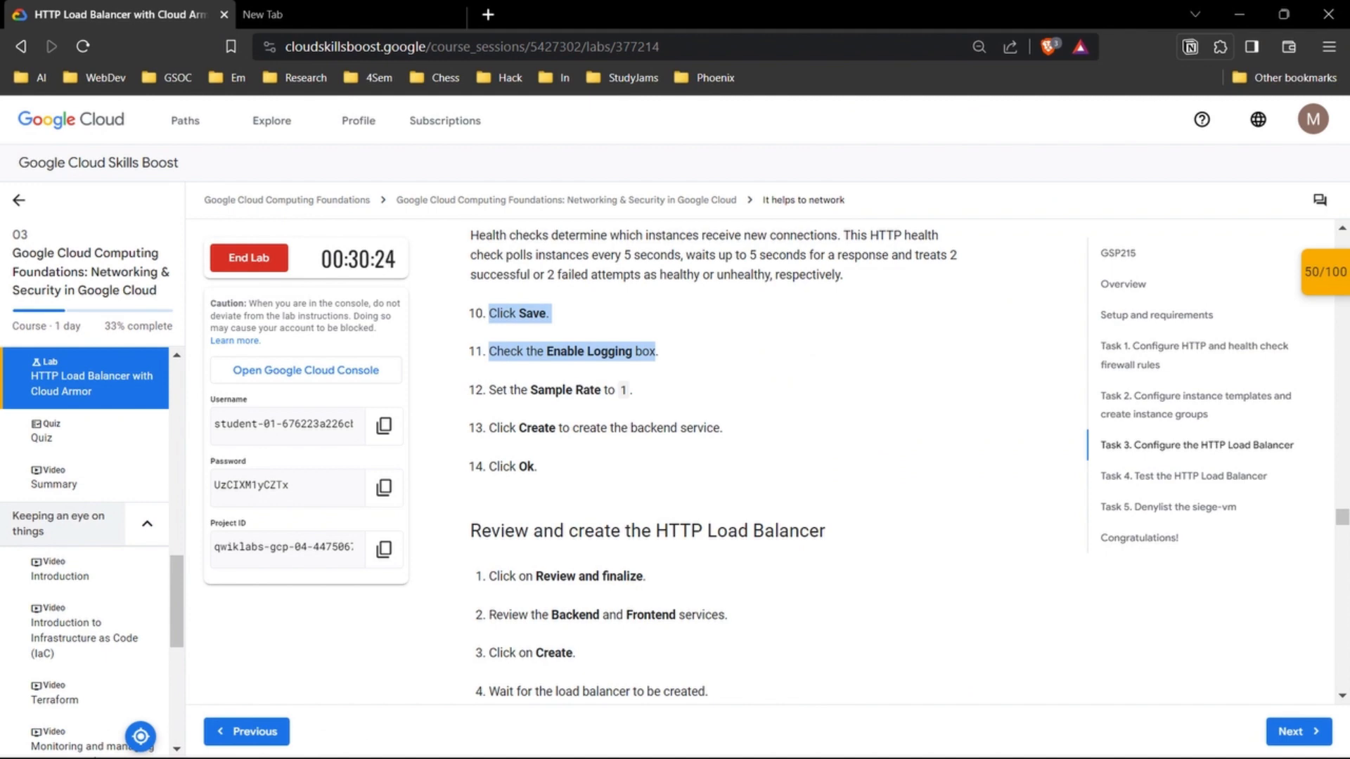
scroll(717, 450, "up", 1)
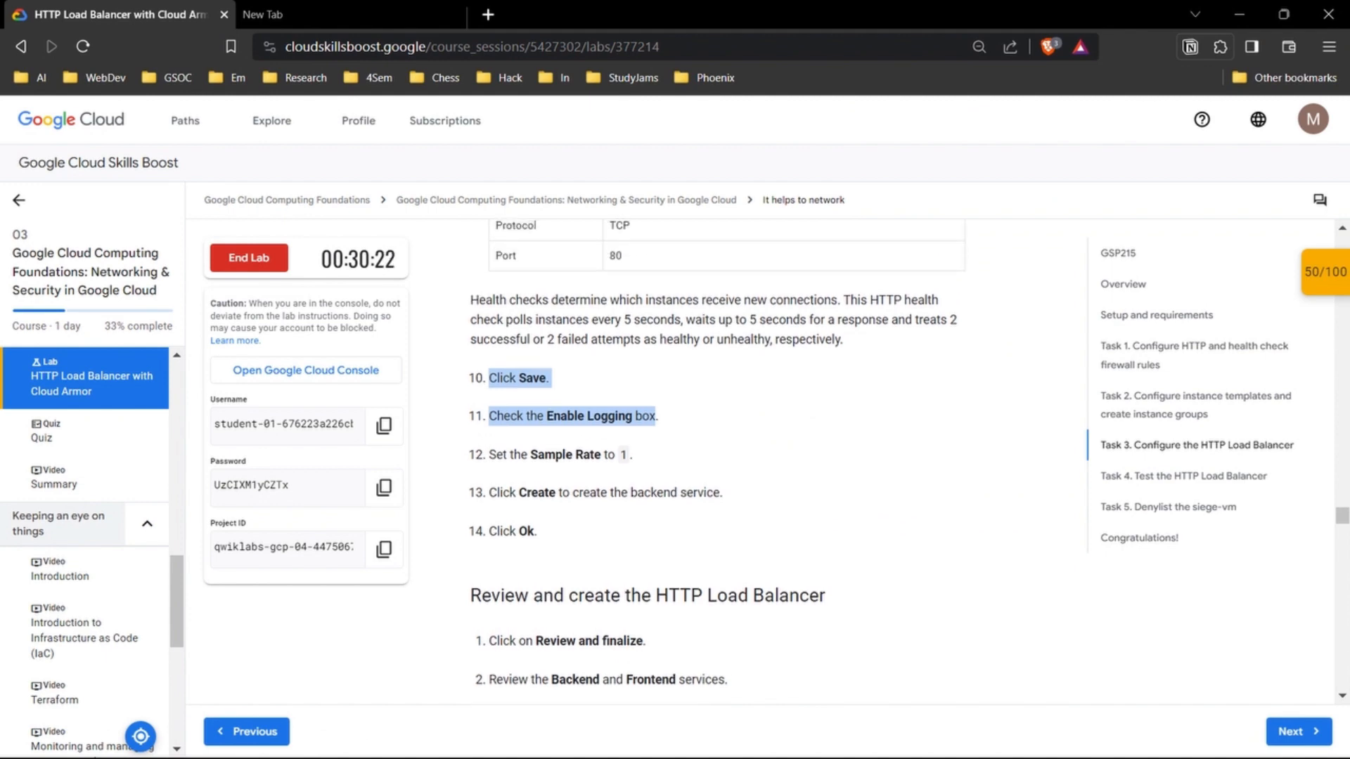
mouse_move(748, 737)
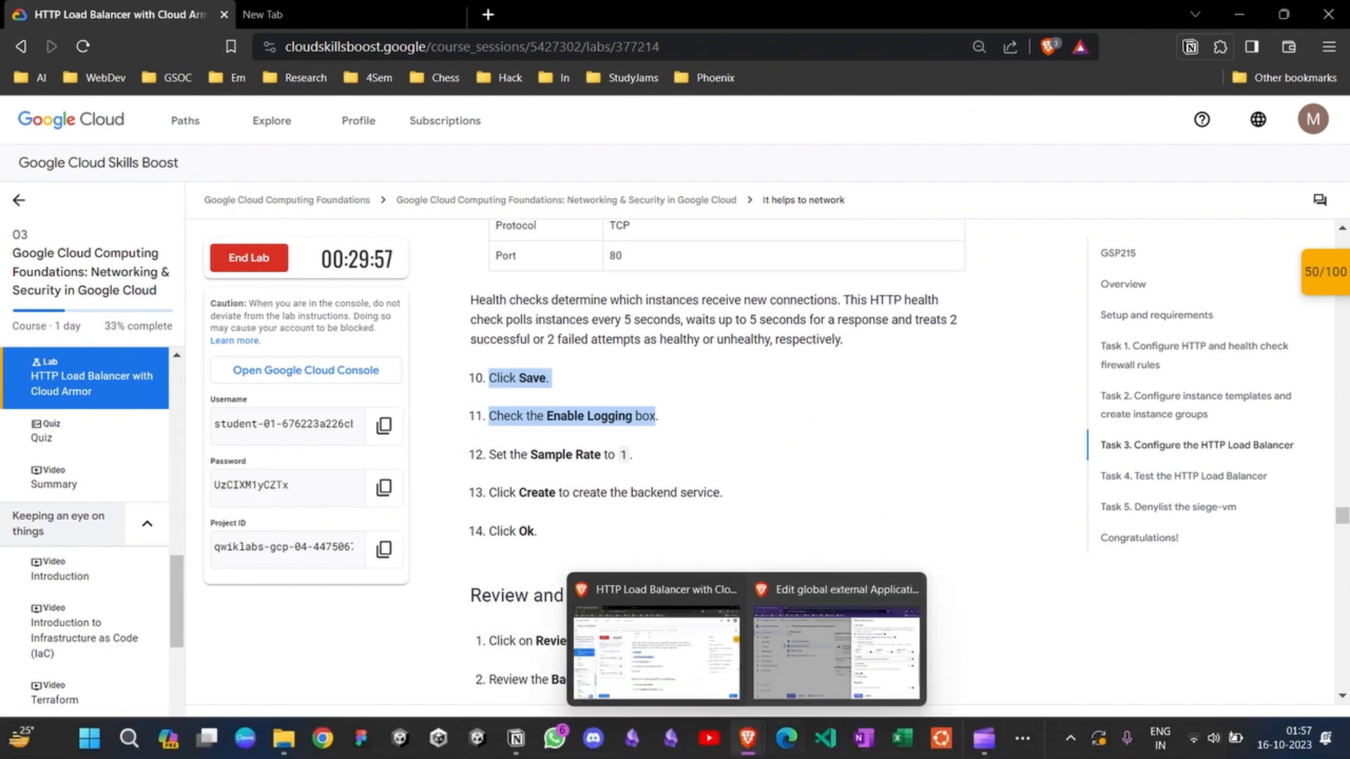
left_click(1013, 654)
left_click(824, 576)
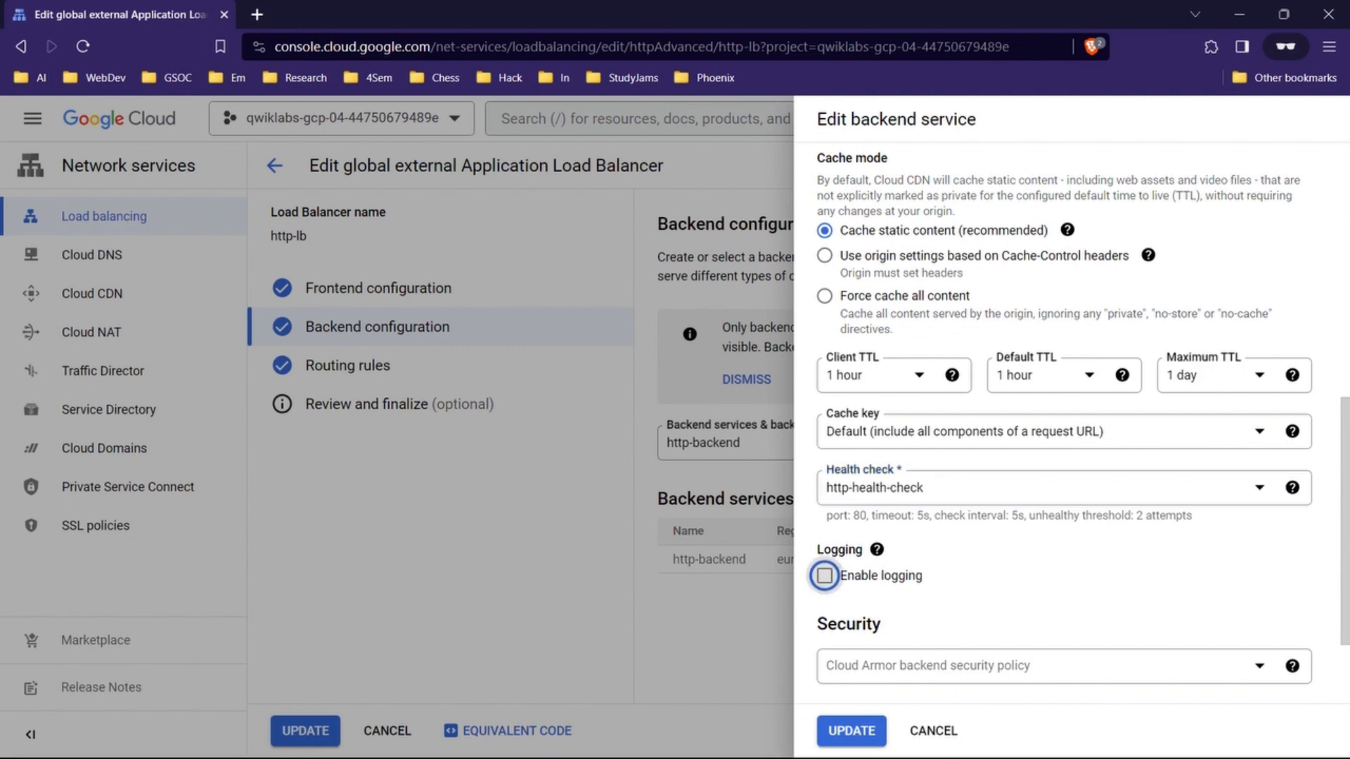
scroll(824, 575, "down", 2)
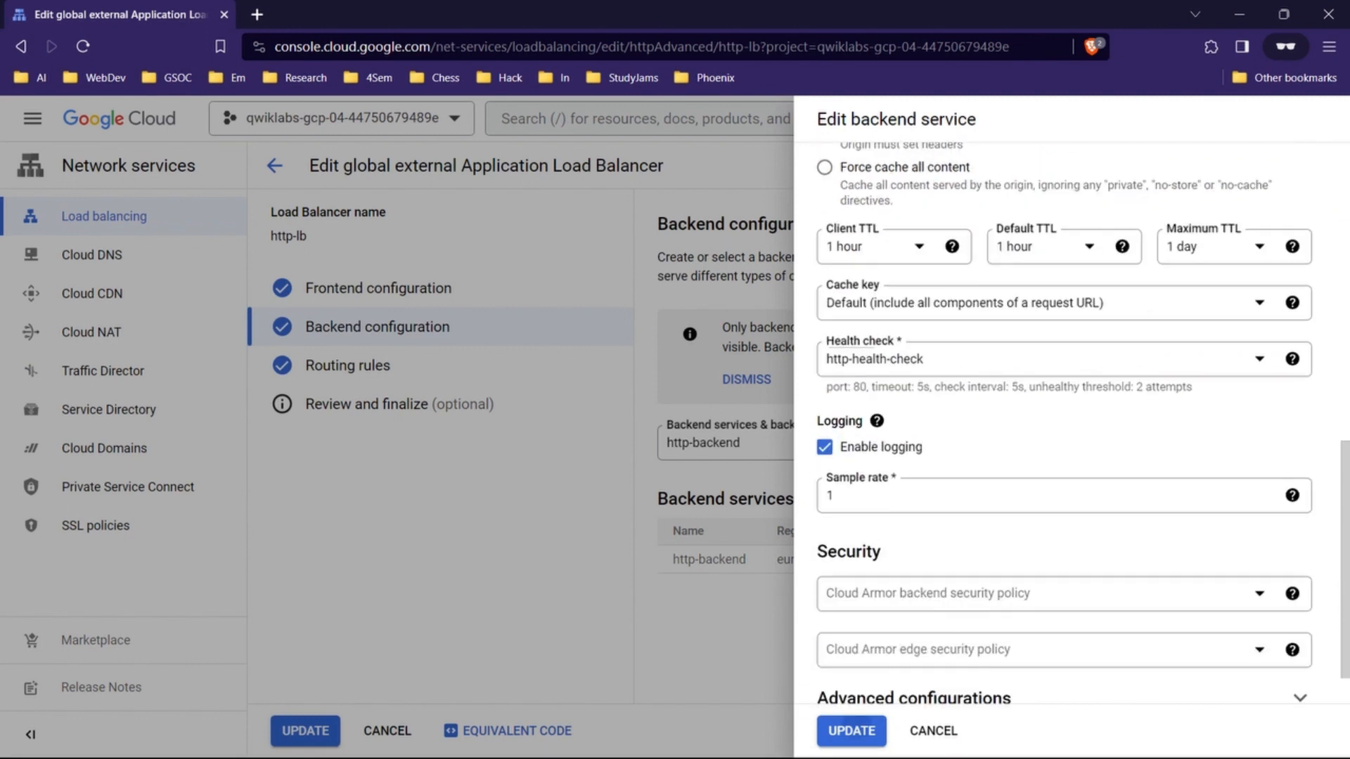
Step: Save the http-backend service changes and return to the lab instructions
left_click(851, 732)
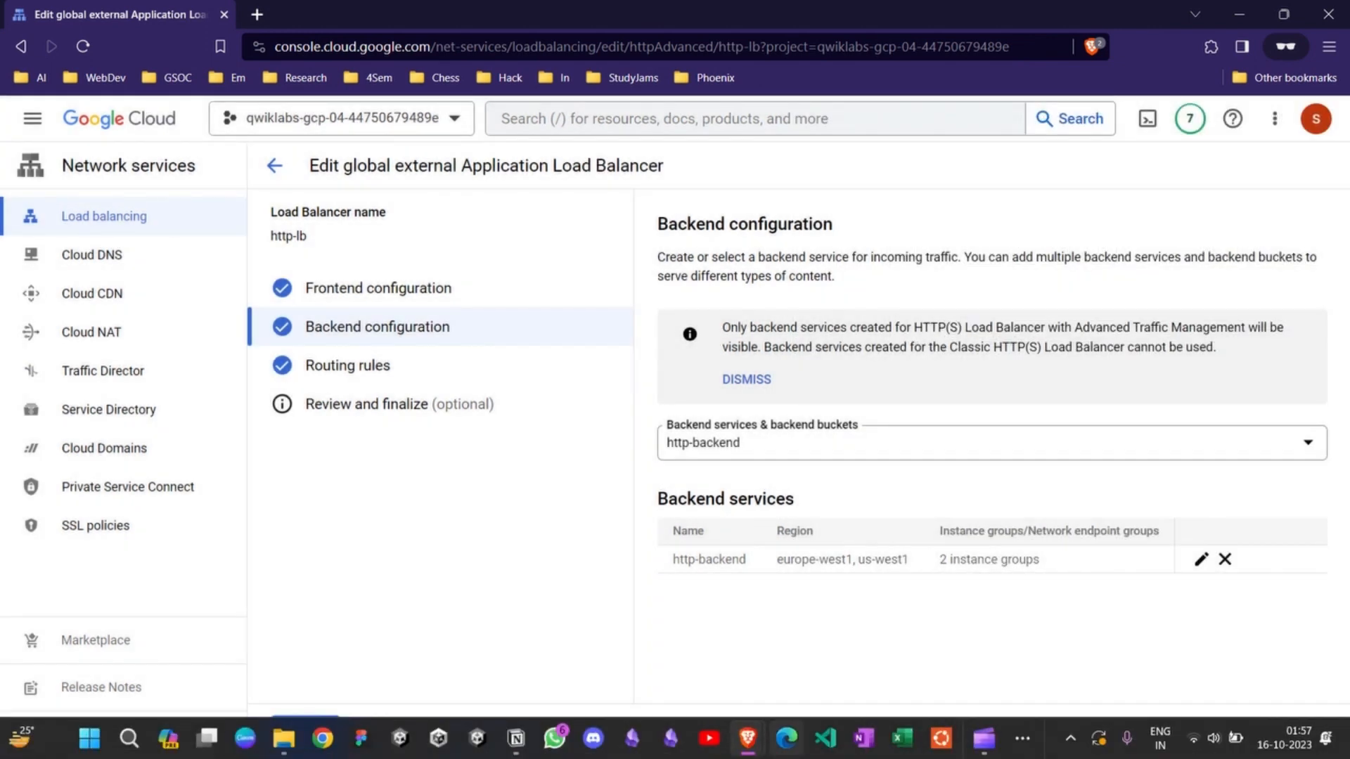
mouse_move(748, 738)
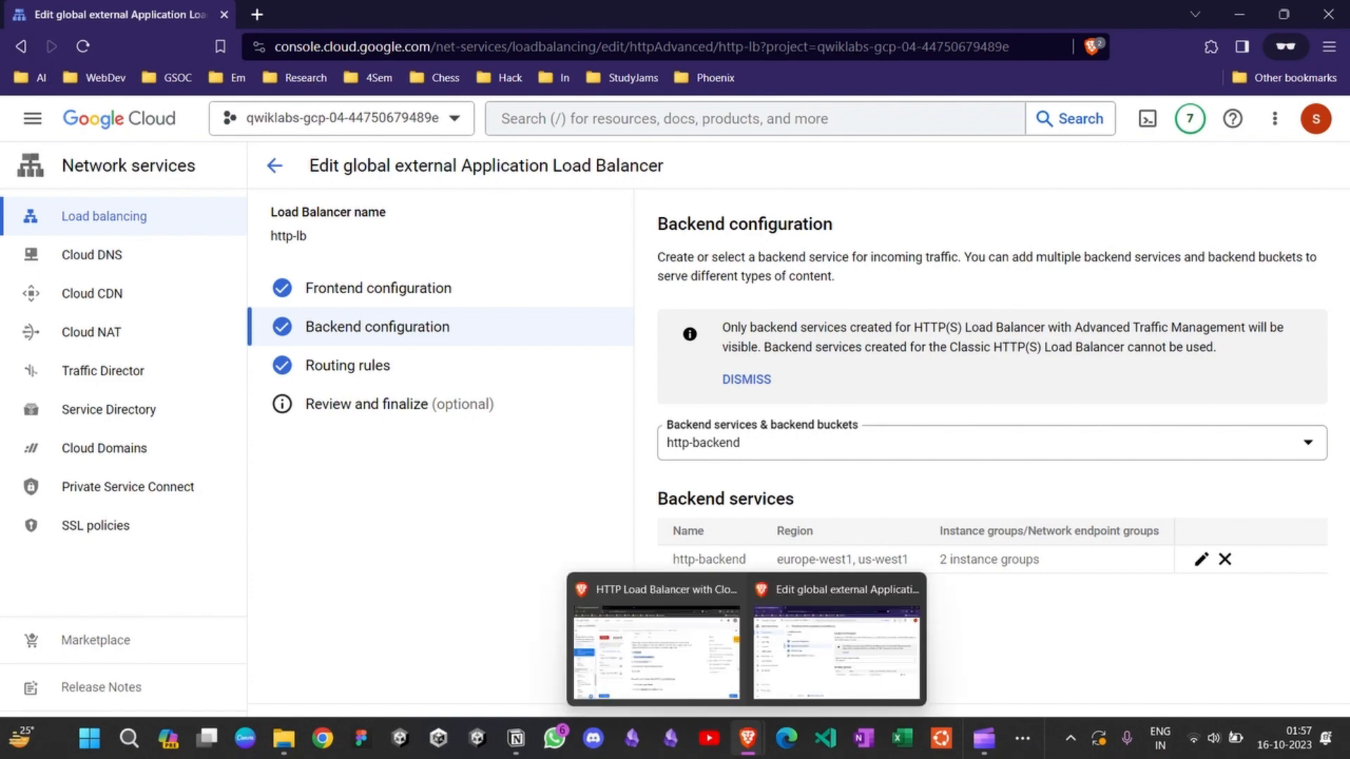
left_click(661, 647)
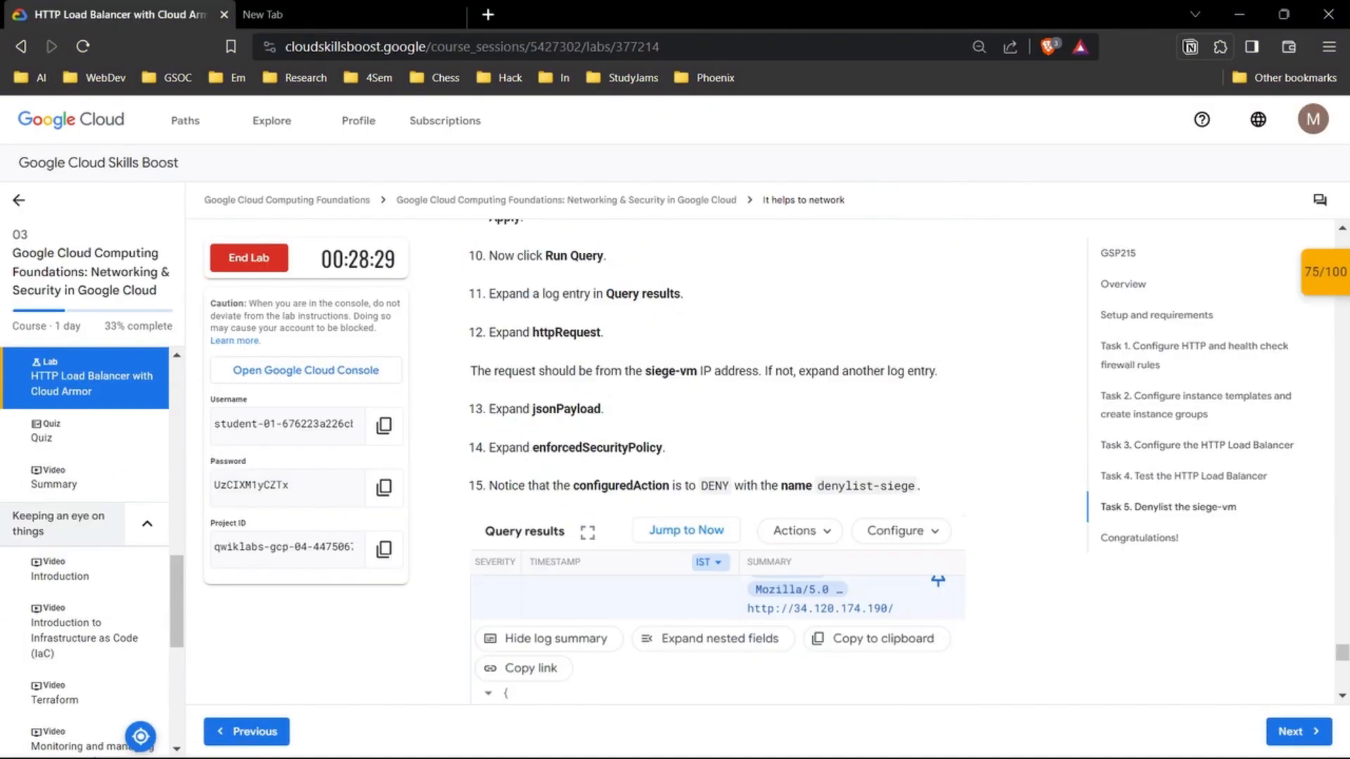
Step: Read the lab's Task 4 instructions for stress testing the HTTP Load Balancer with a new siege-vm instance
scroll(718, 457, "up", 15)
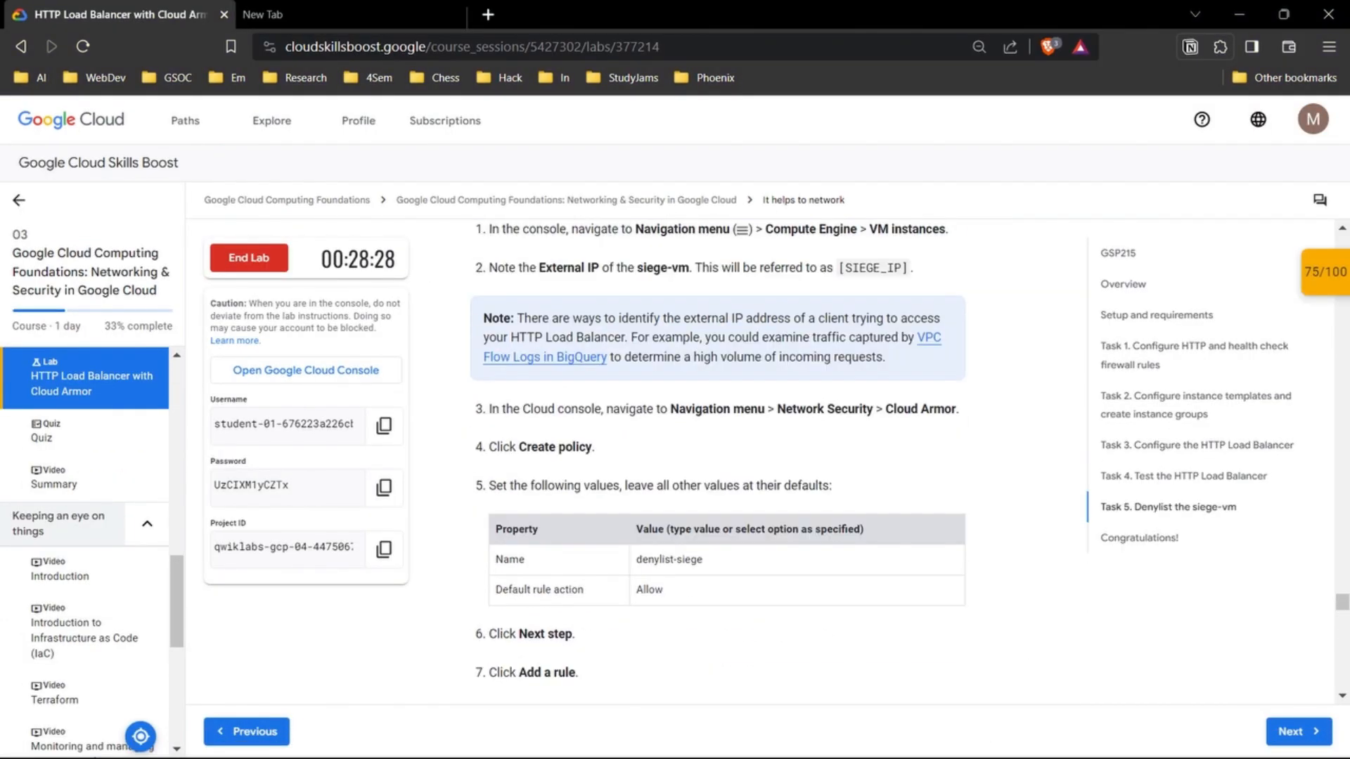
scroll(717, 457, "up", 20)
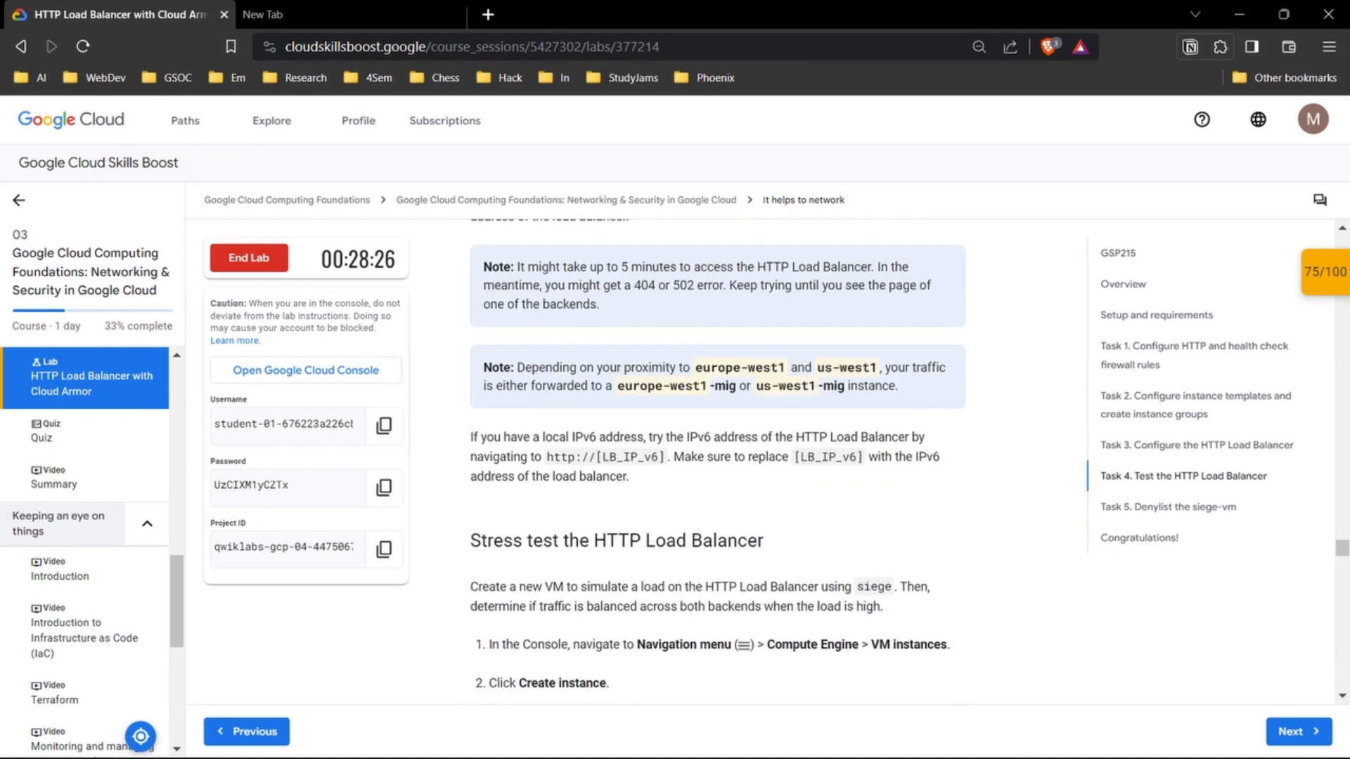
scroll(717, 458, "up", 1)
scroll(718, 457, "down", 4)
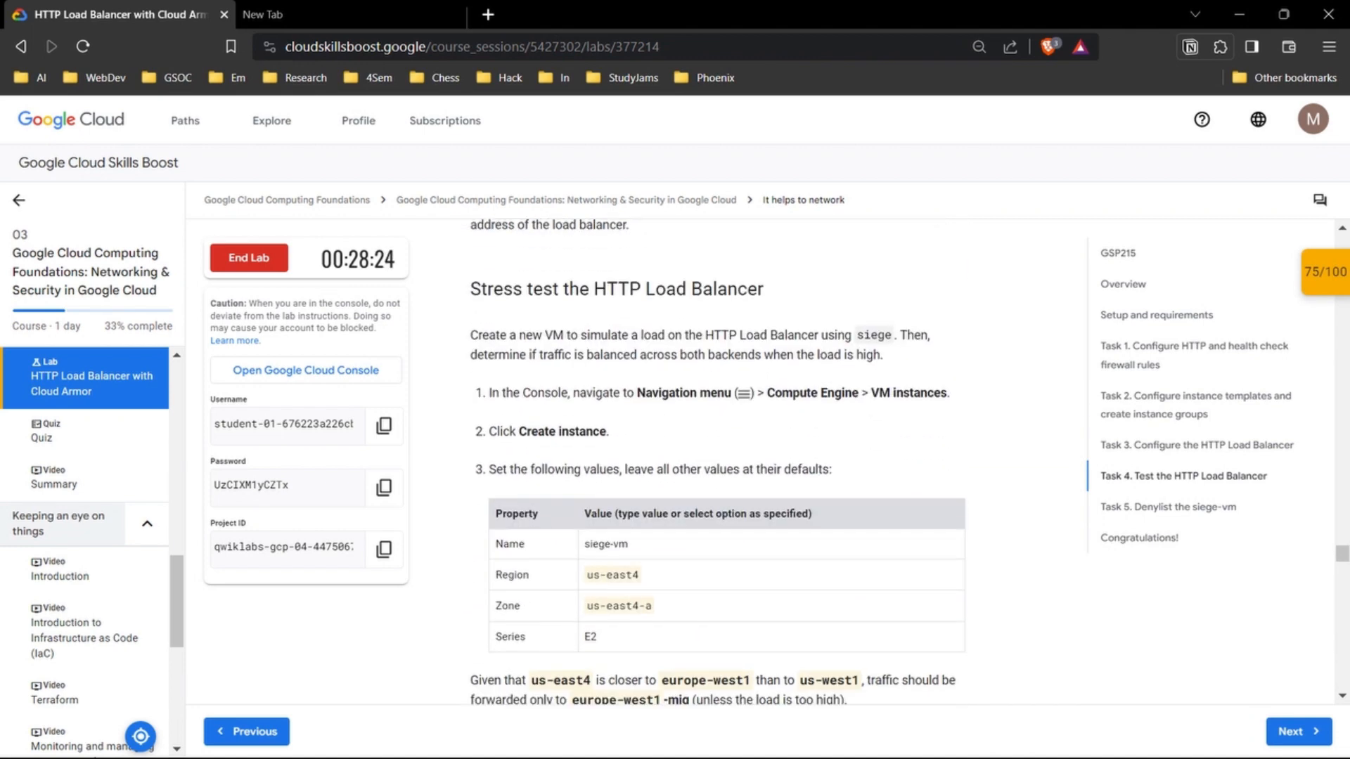
scroll(724, 540, "down", 1)
left_click_drag(470, 284, 784, 329)
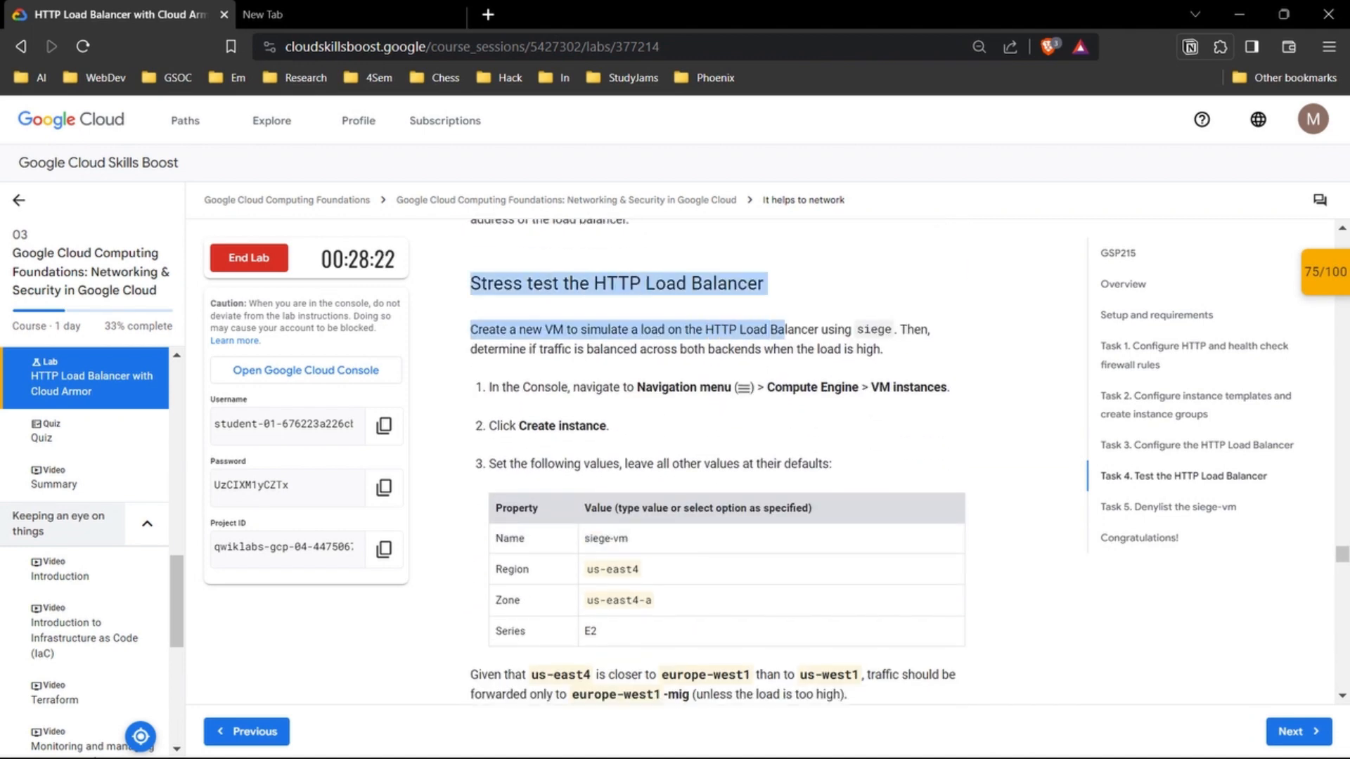
left_click(776, 290)
left_click_drag(765, 284, 471, 285)
left_click(470, 284)
left_click(765, 287)
left_click(471, 284)
scroll(718, 461, "down", 1)
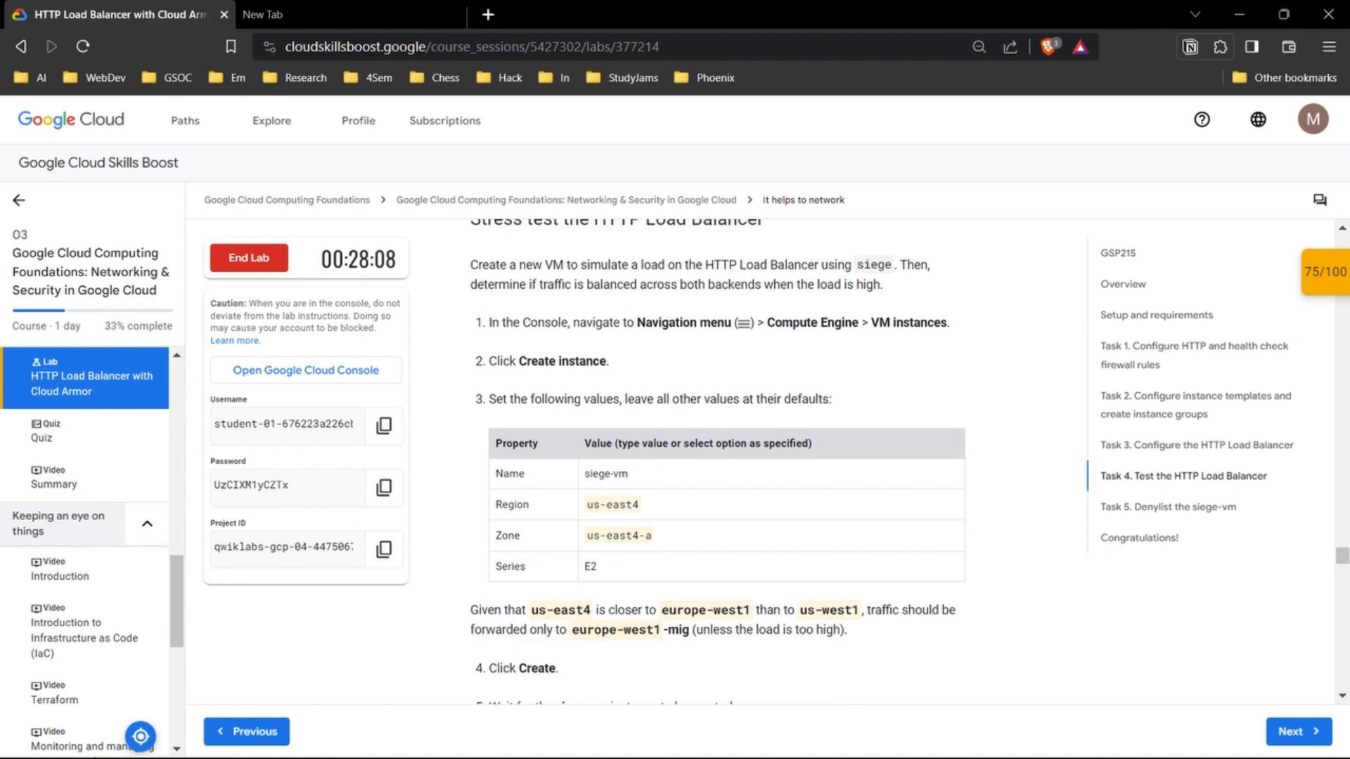
scroll(717, 458, "up", 1)
left_click_drag(545, 329, 818, 329)
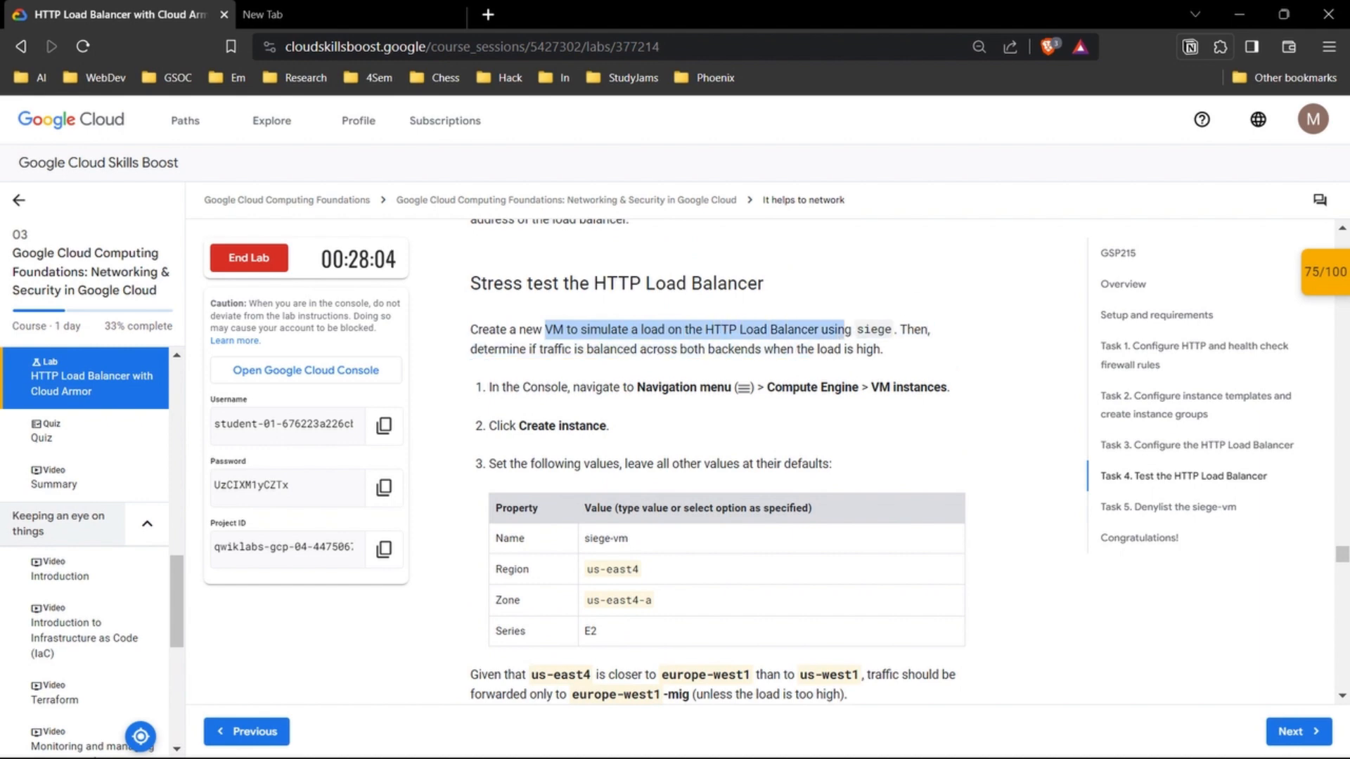
left_click(844, 330)
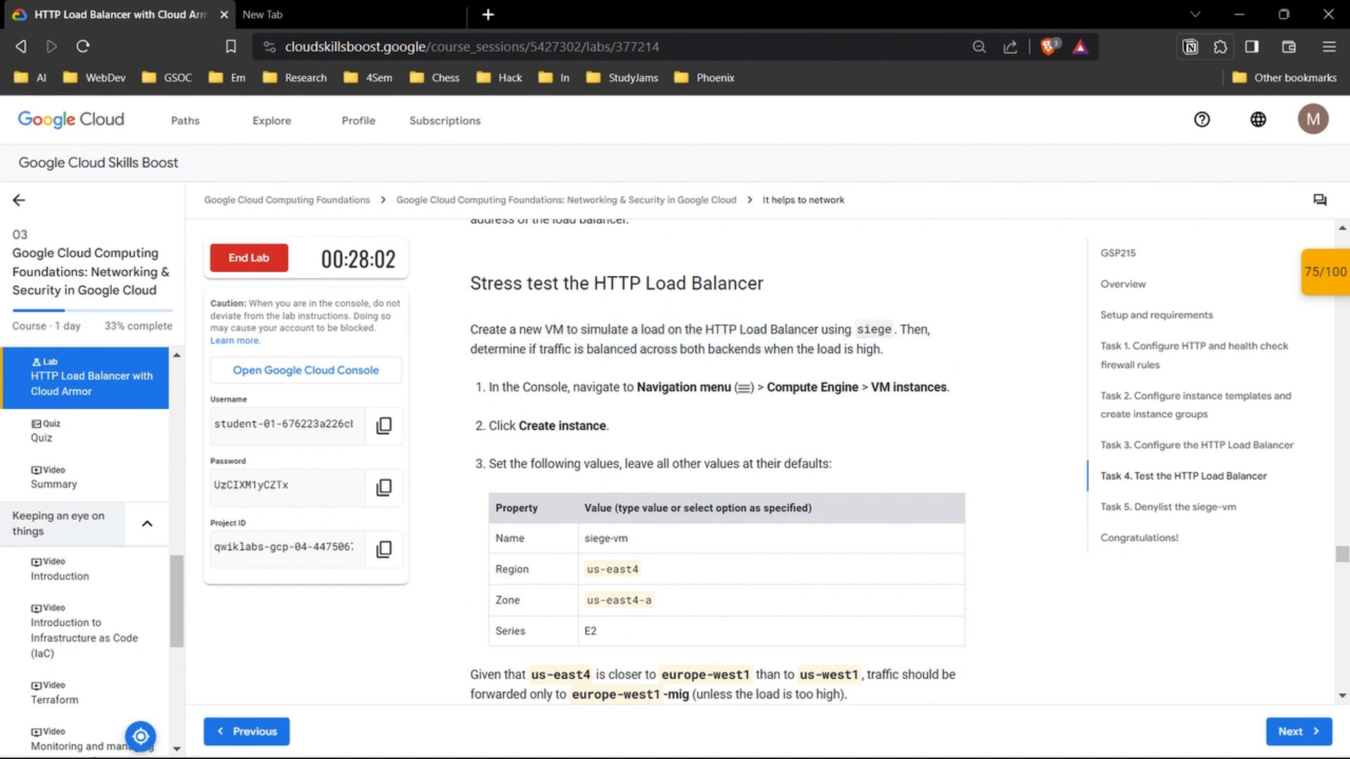
scroll(717, 457, "down", 3)
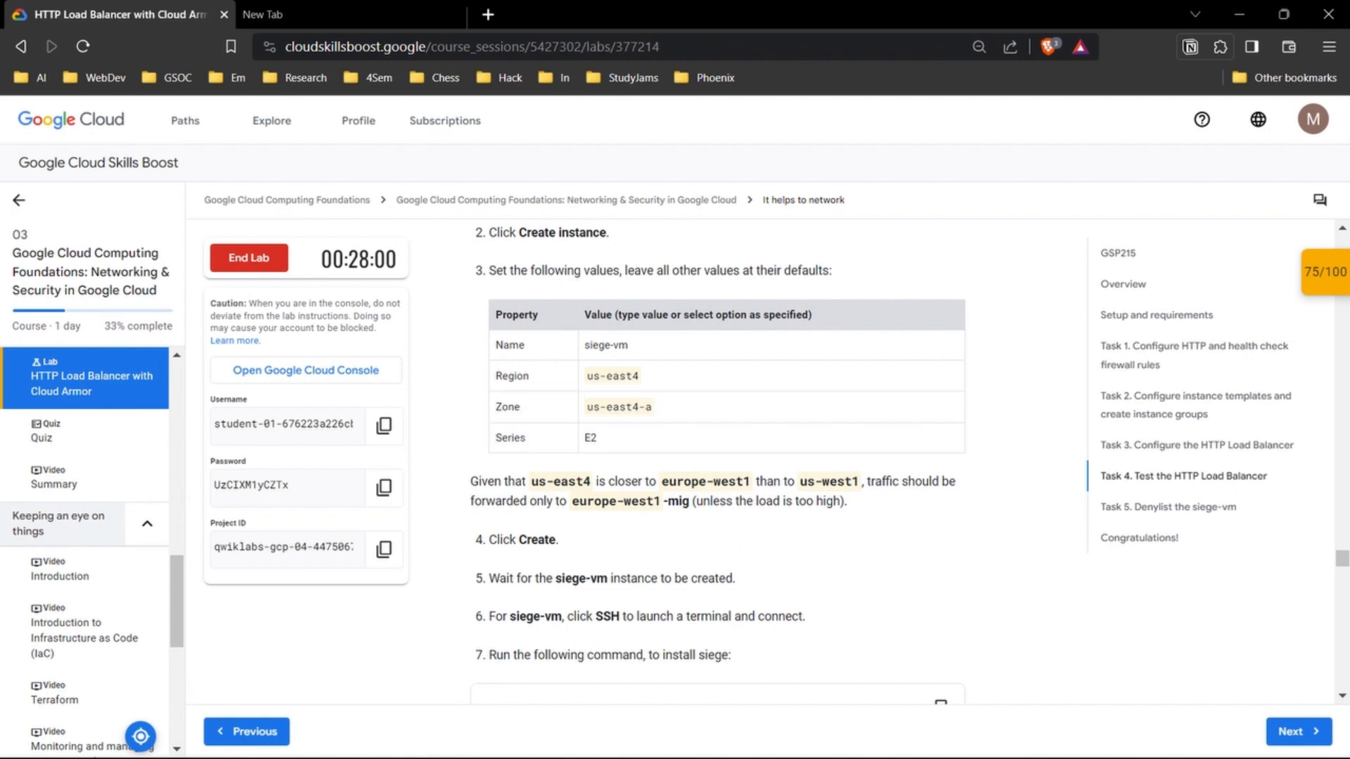
Step: Return to the Google Cloud console and start creating a new VM instance in Compute Engine
mouse_move(747, 738)
left_click(661, 626)
left_click(33, 119)
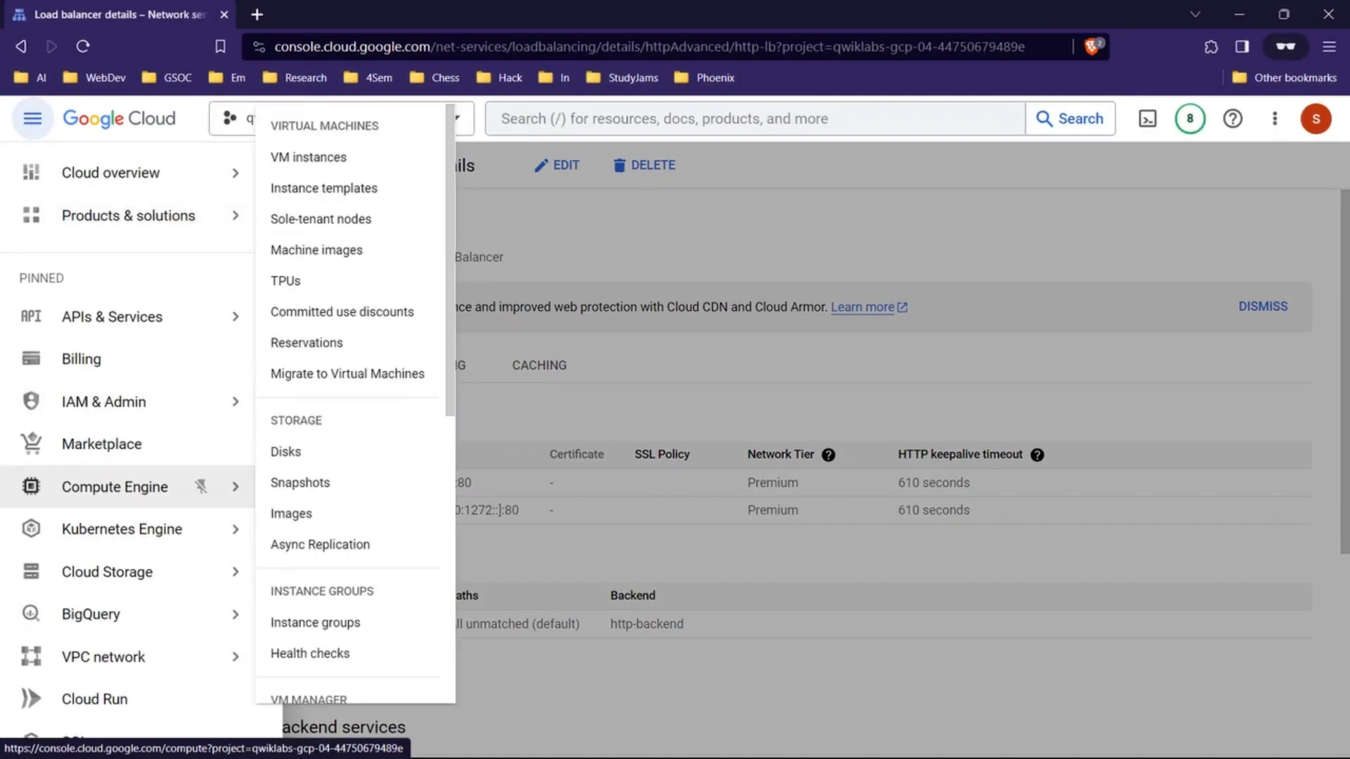
left_click(307, 154)
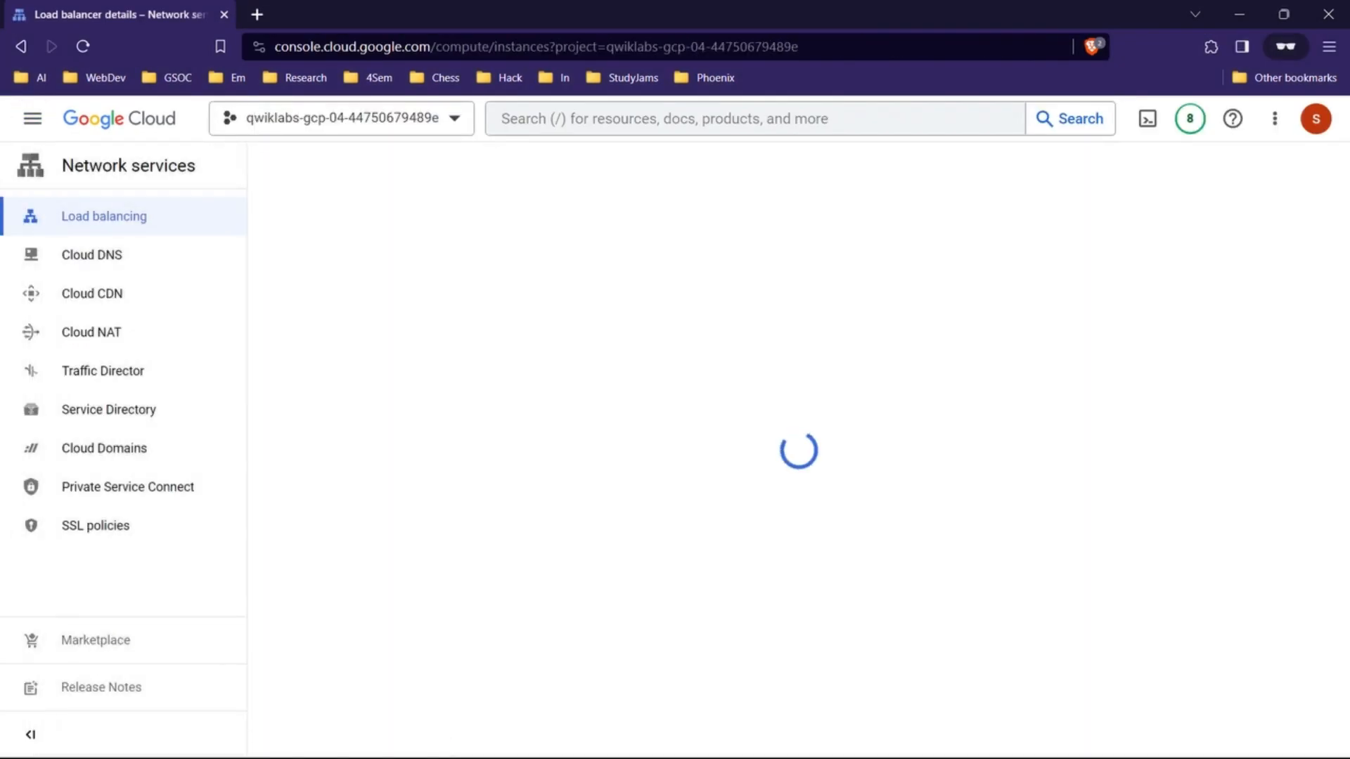
left_click(499, 165)
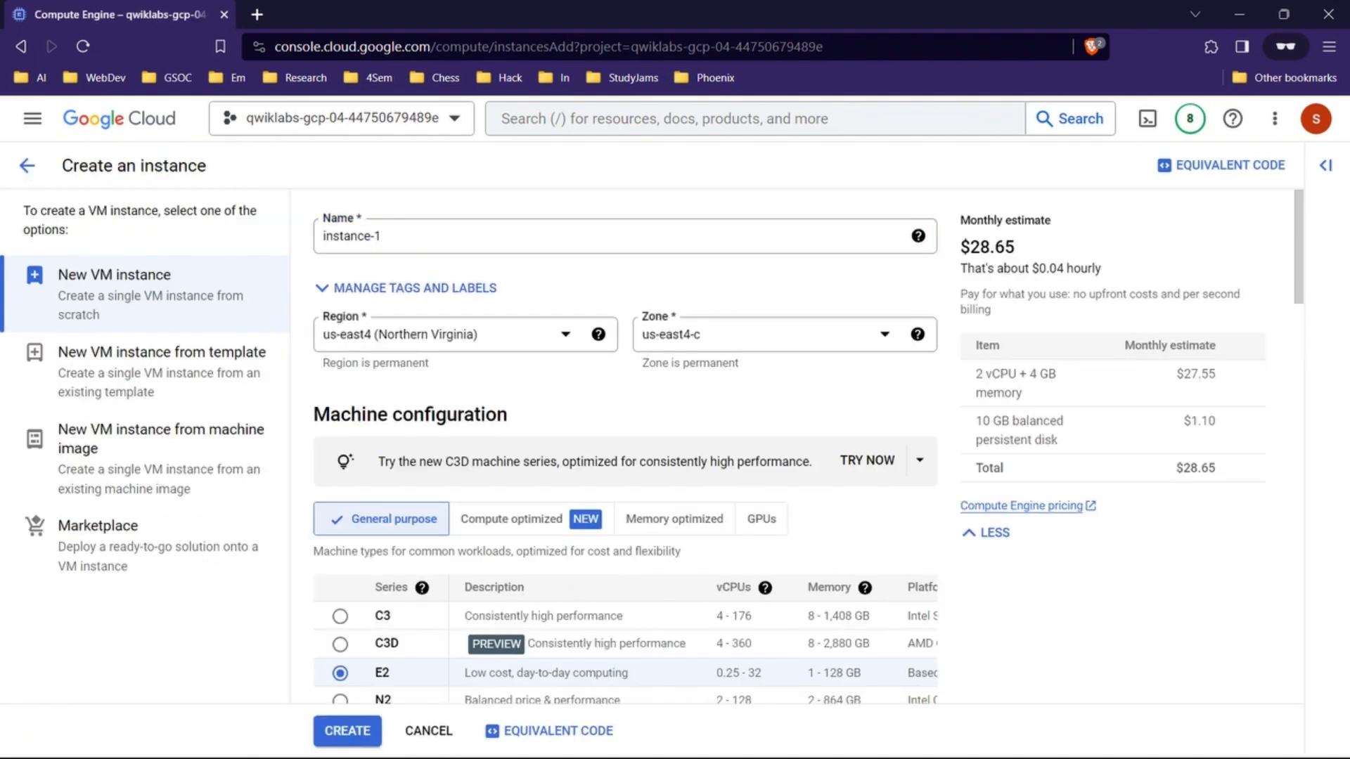
Step: Check the lab's instance values, then set region us-east4 (Northern Virginia), zone us-east4-a and name siege-vm
left_click(747, 739)
left_click(656, 653)
left_click(748, 740)
left_click(839, 653)
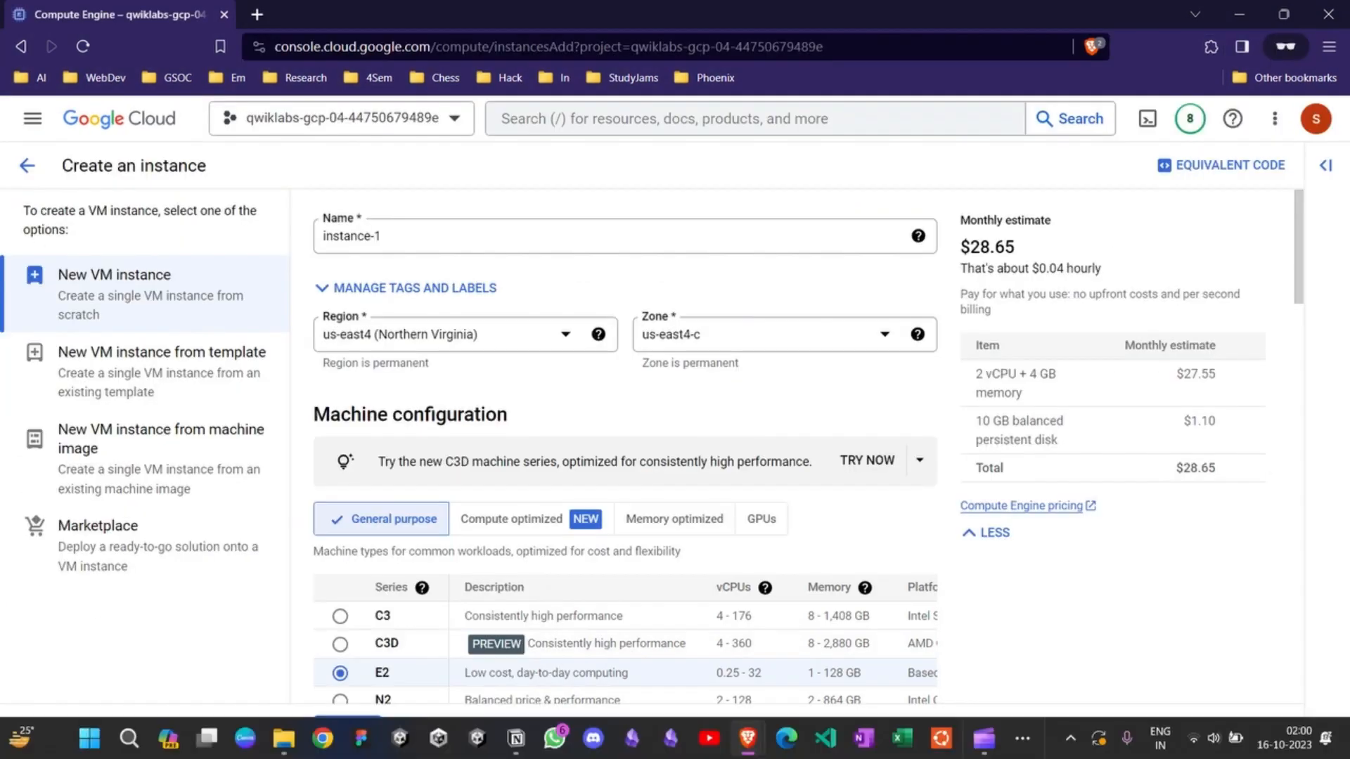
left_click(450, 335)
left_click(432, 472)
left_click(763, 334)
left_click(688, 410)
triple_click(351, 236)
type("siege-vm")
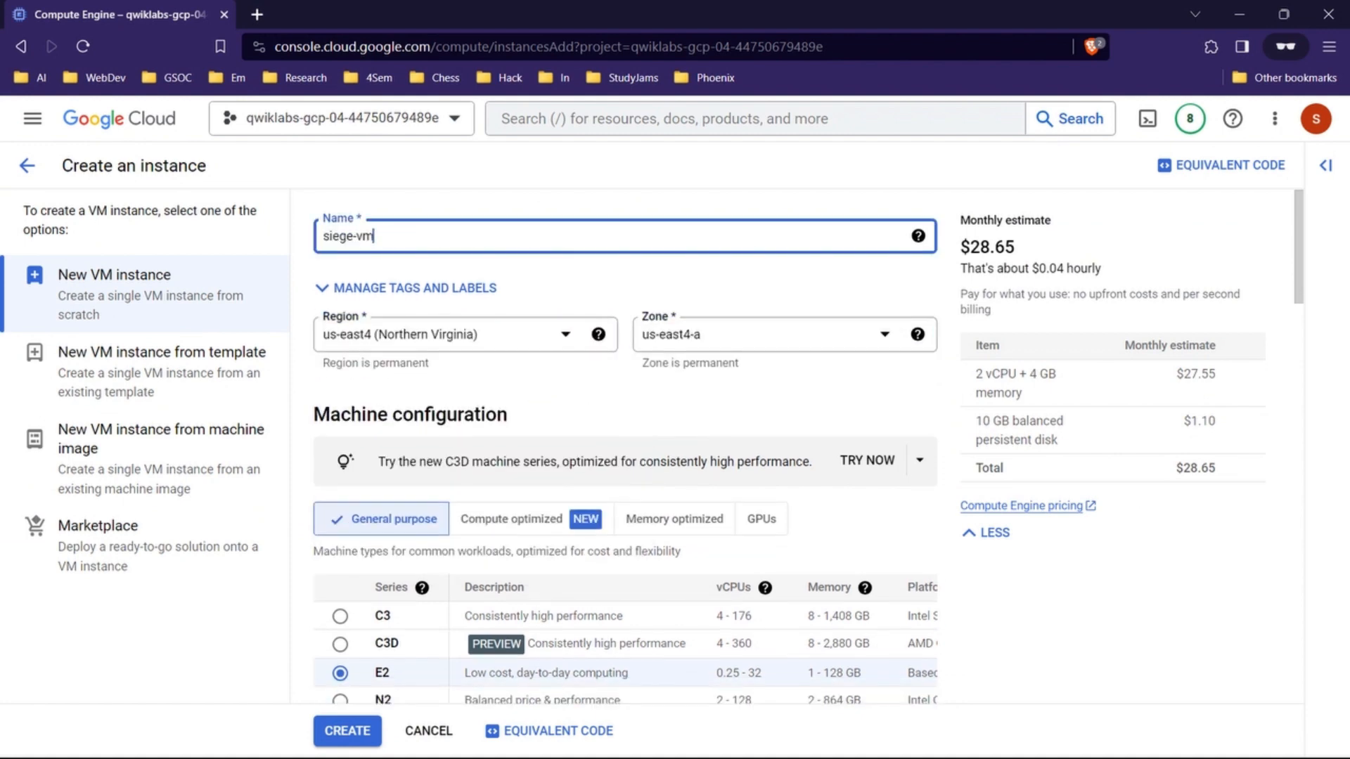
Step: Check the lab's remaining instance instructions and create siege-vm with the other settings at their defaults
scroll(626, 450, "down", 6)
left_click(748, 740)
left_click(656, 653)
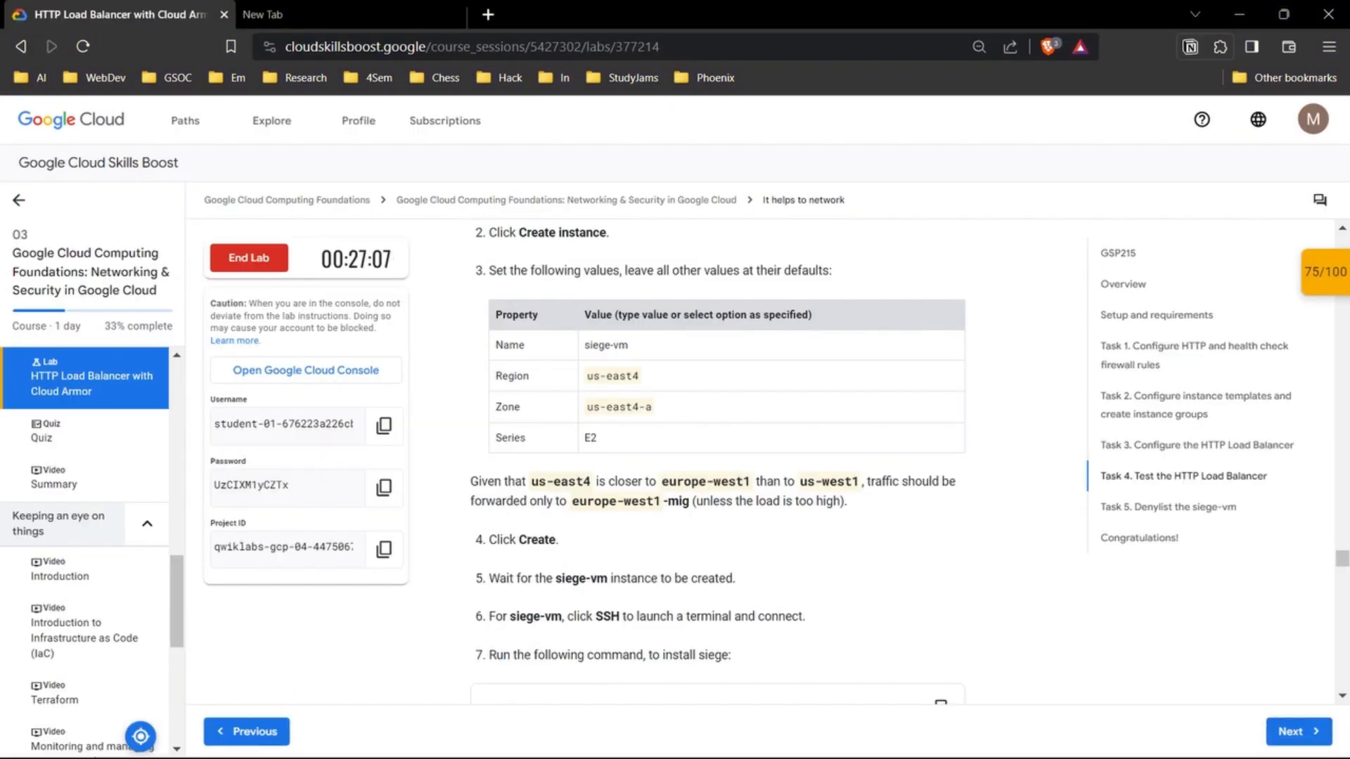
scroll(717, 457, "down", 2)
scroll(717, 457, "down", 2)
left_click(747, 740)
left_click(838, 652)
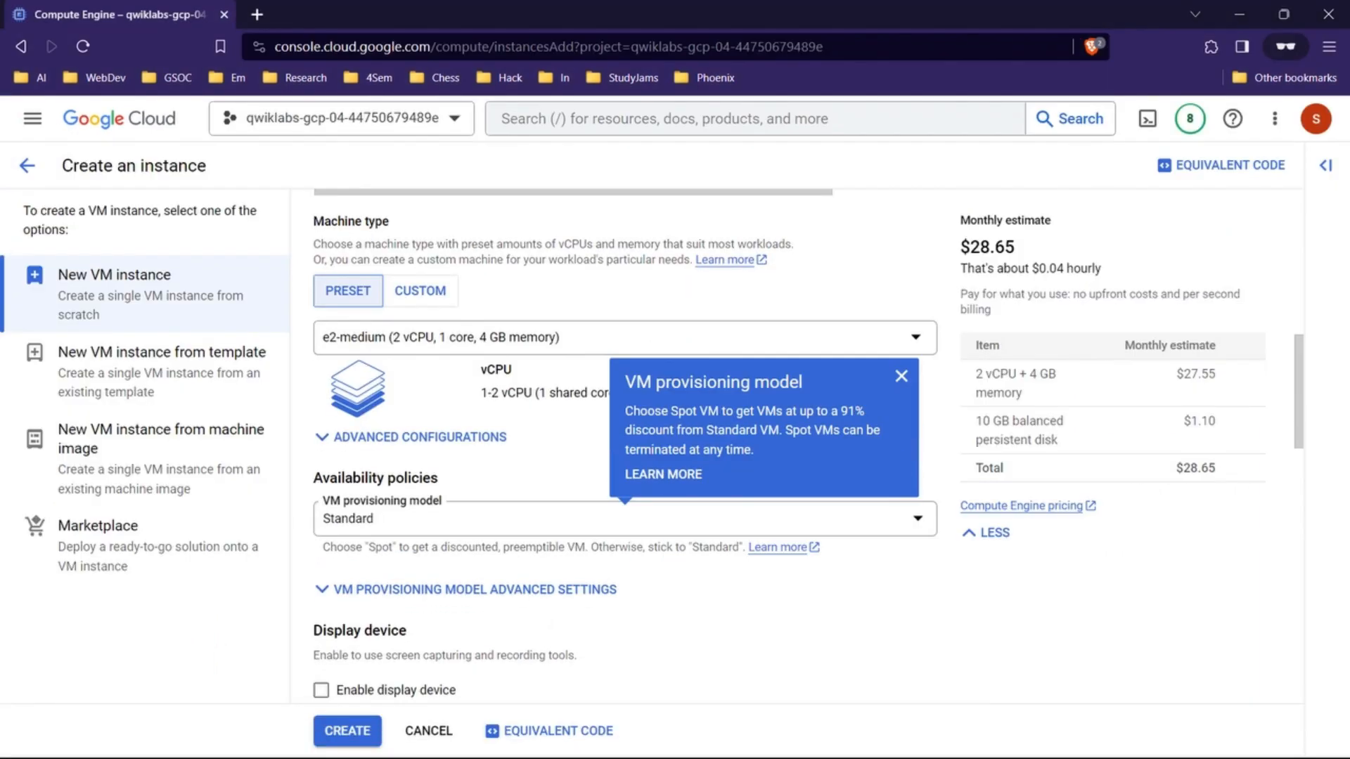
scroll(626, 450, "down", 5)
left_click(347, 731)
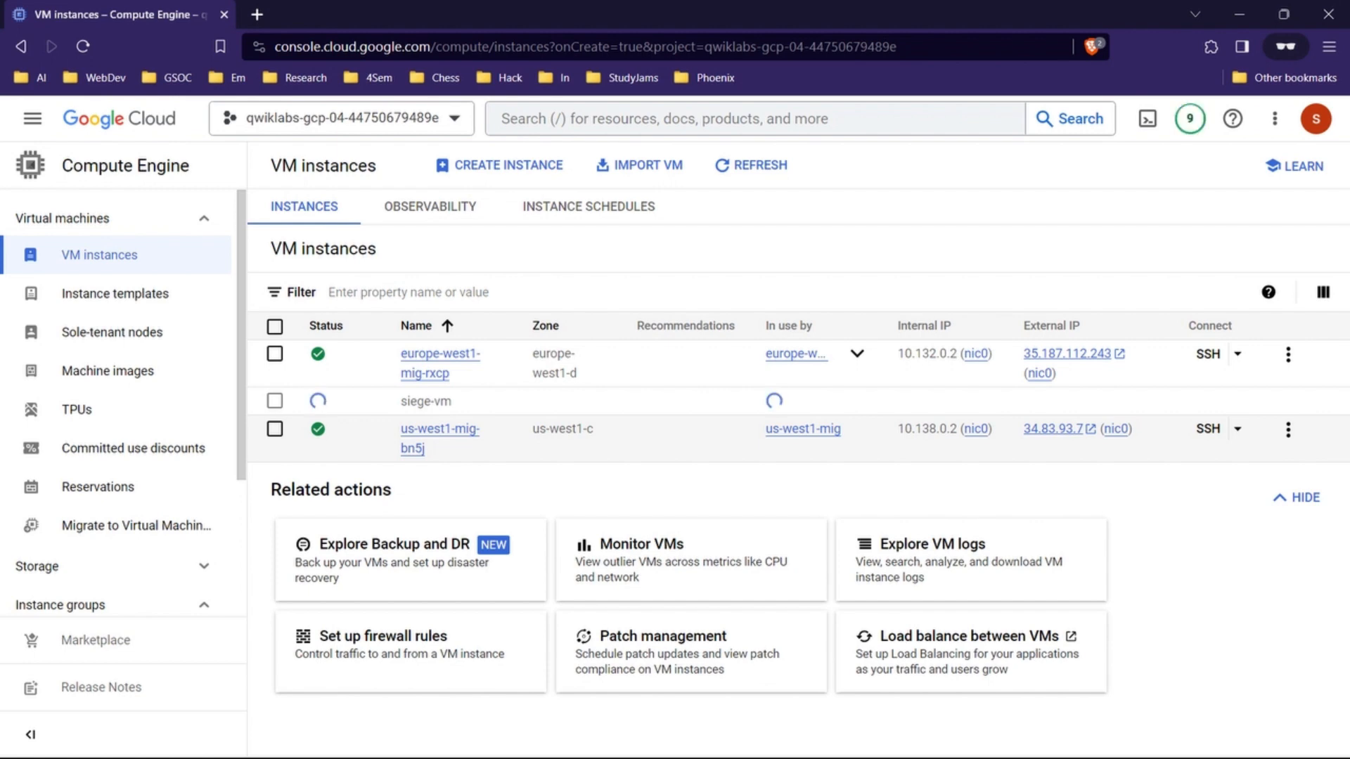
Step: Connect to siege-vm over SSH and install siege with the lab's command sudo apt-get -y install siege
left_click(1208, 401)
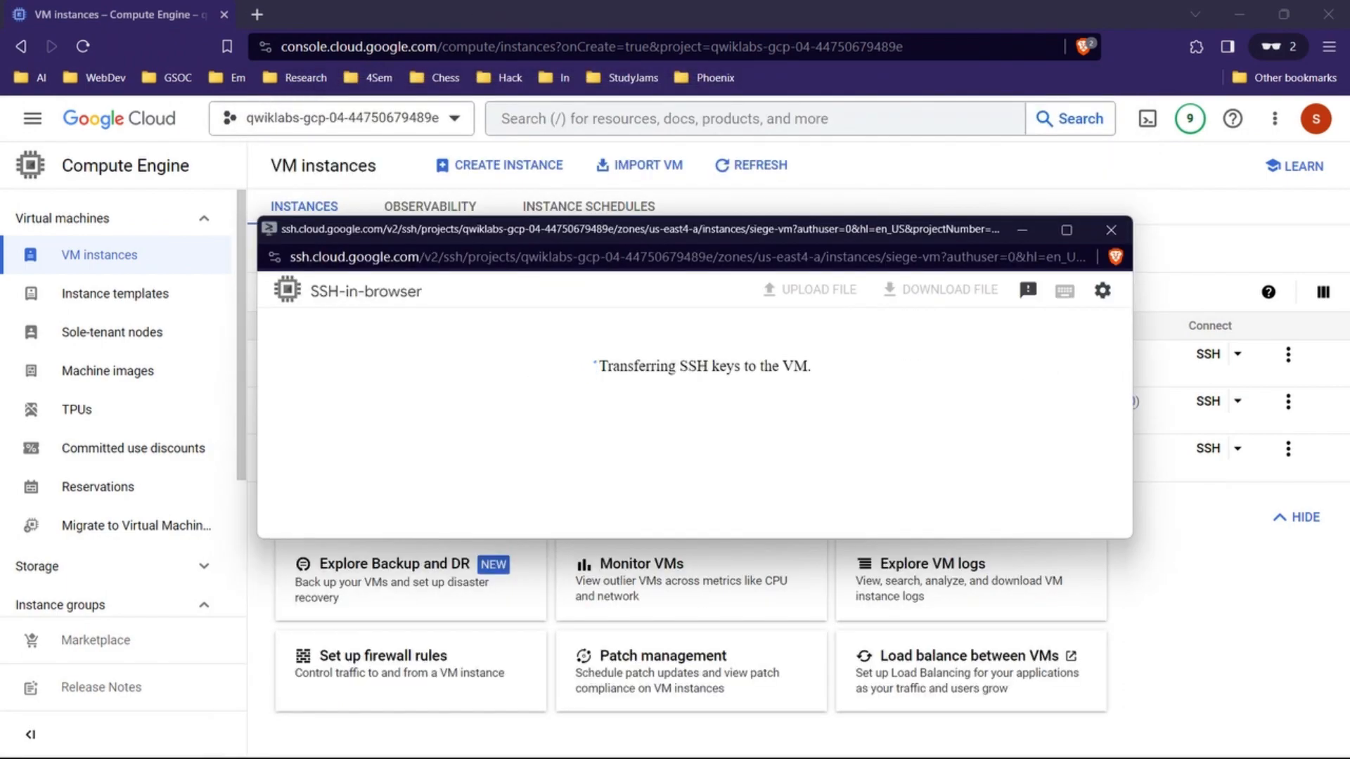
left_click(359, 465)
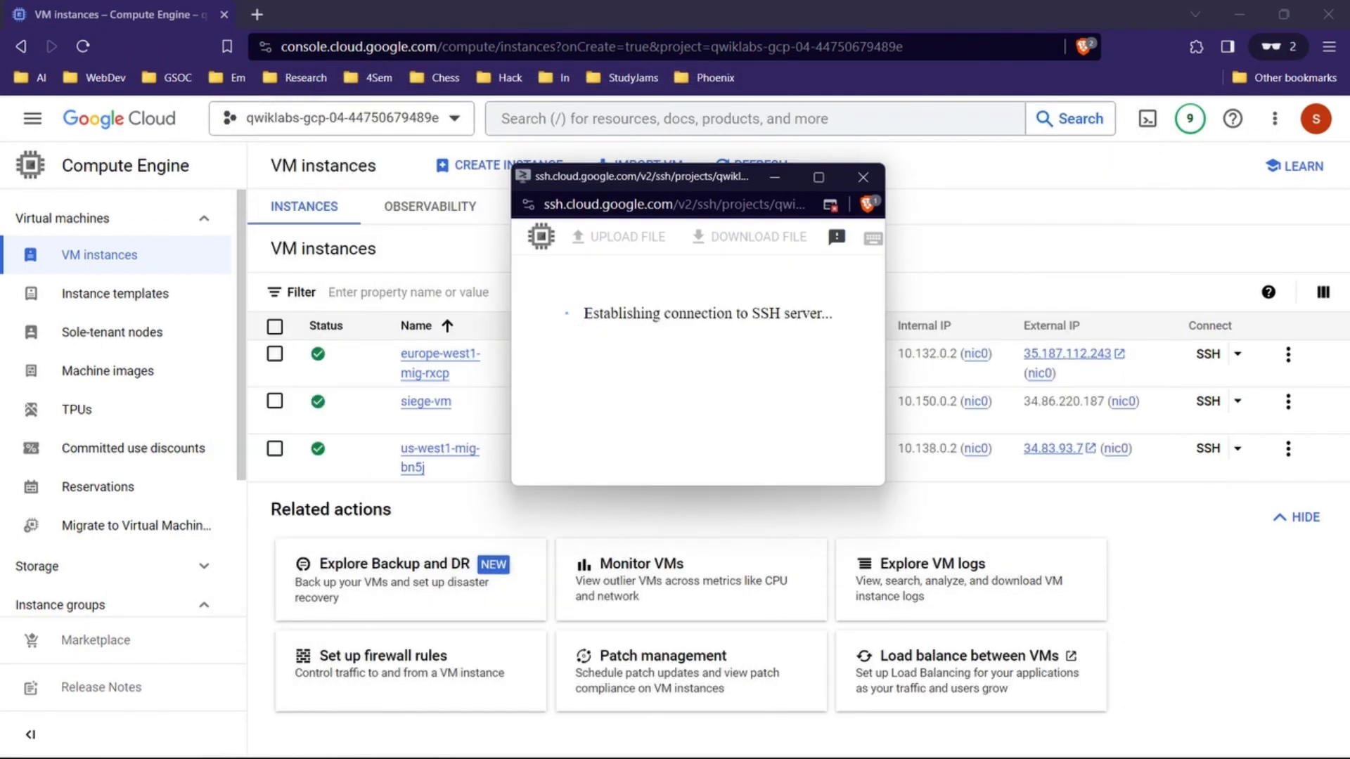
mouse_move(748, 738)
left_click(598, 633)
scroll(673, 461, "down", 1)
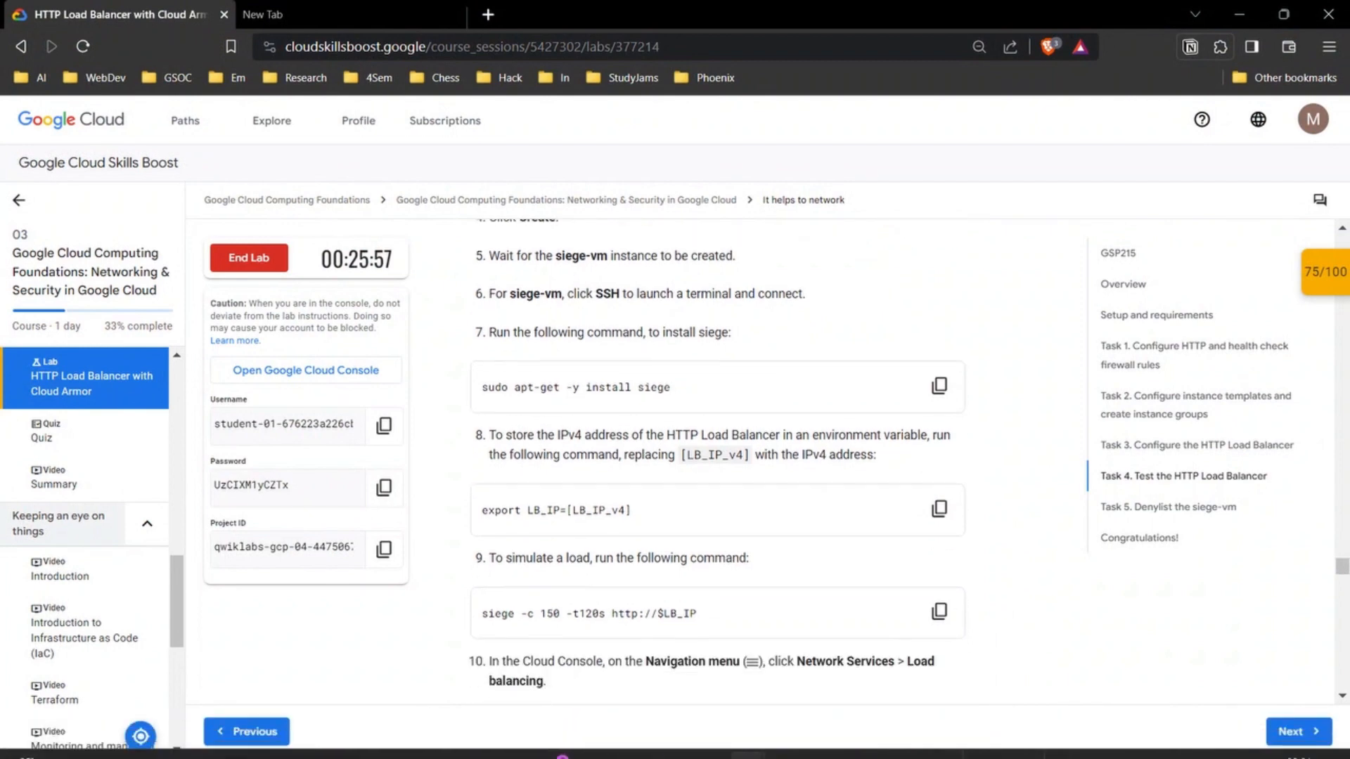
left_click(939, 385)
mouse_move(747, 738)
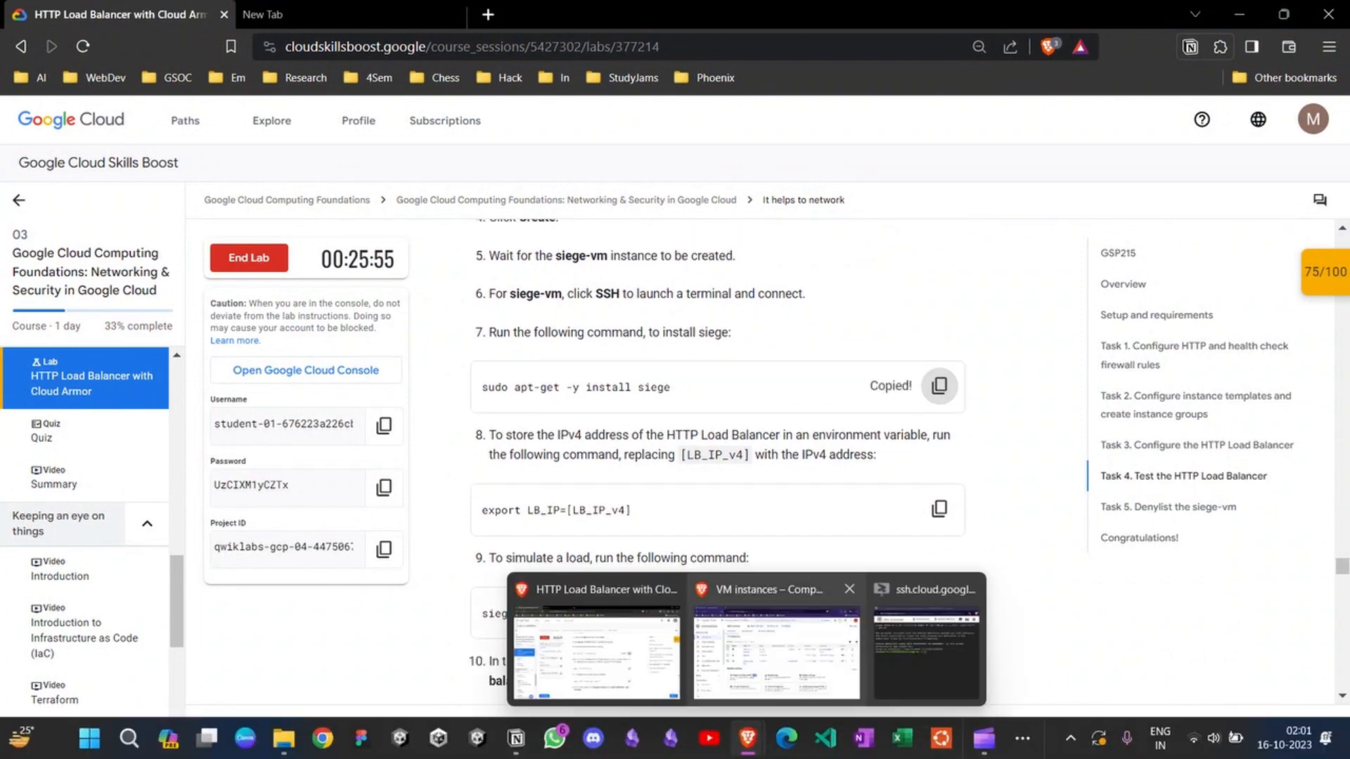
left_click(778, 647)
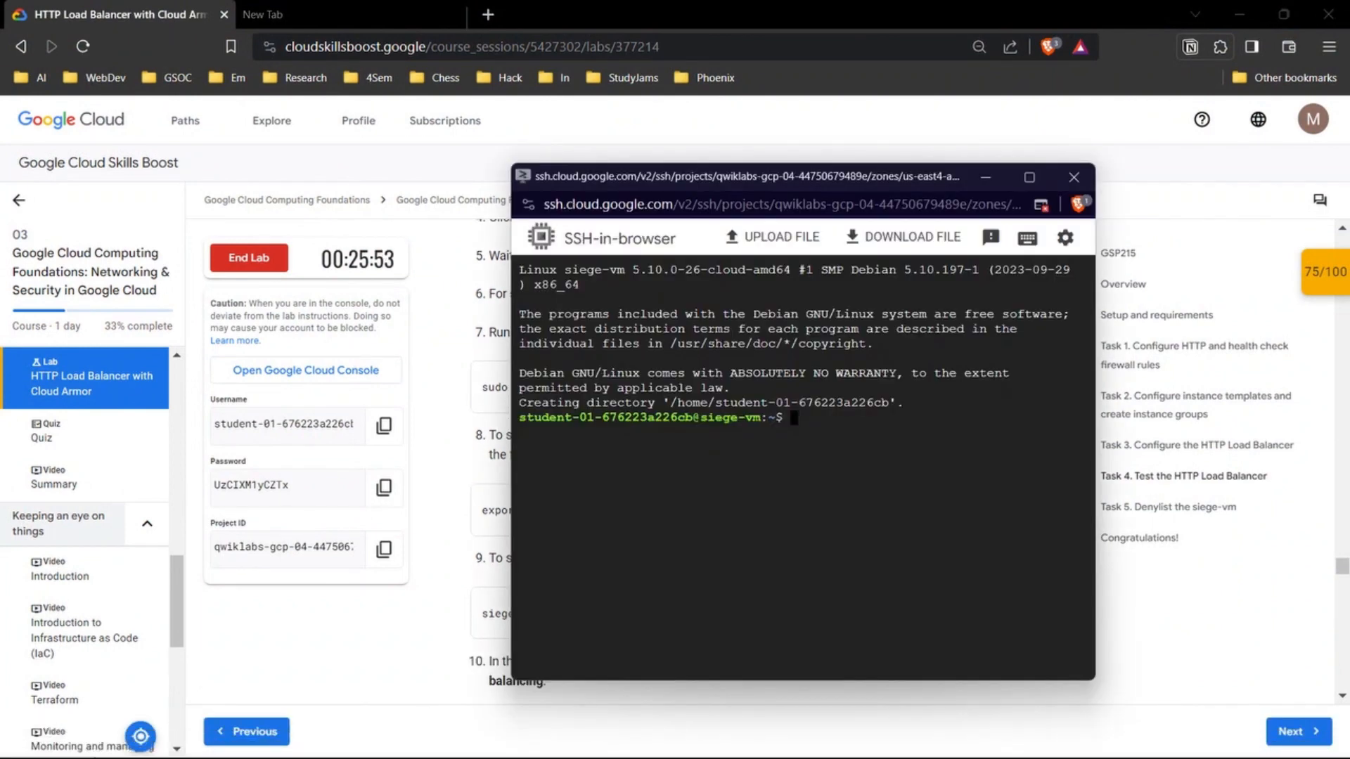
key("ctrl+v")
key("Return")
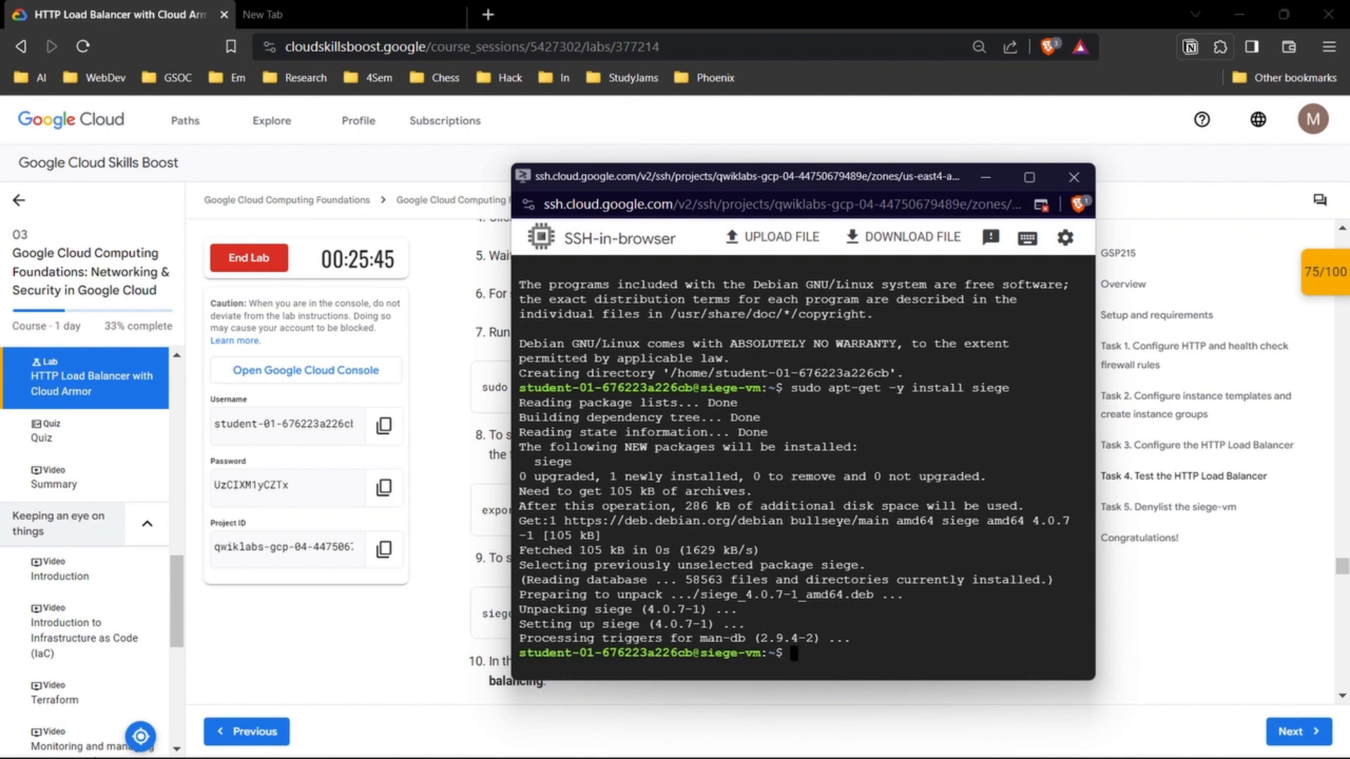
Step: Move the SSH terminal window aside to read the lab's commands for storing the load balancer IP and simulating a load
left_click_drag(791, 389, 950, 388)
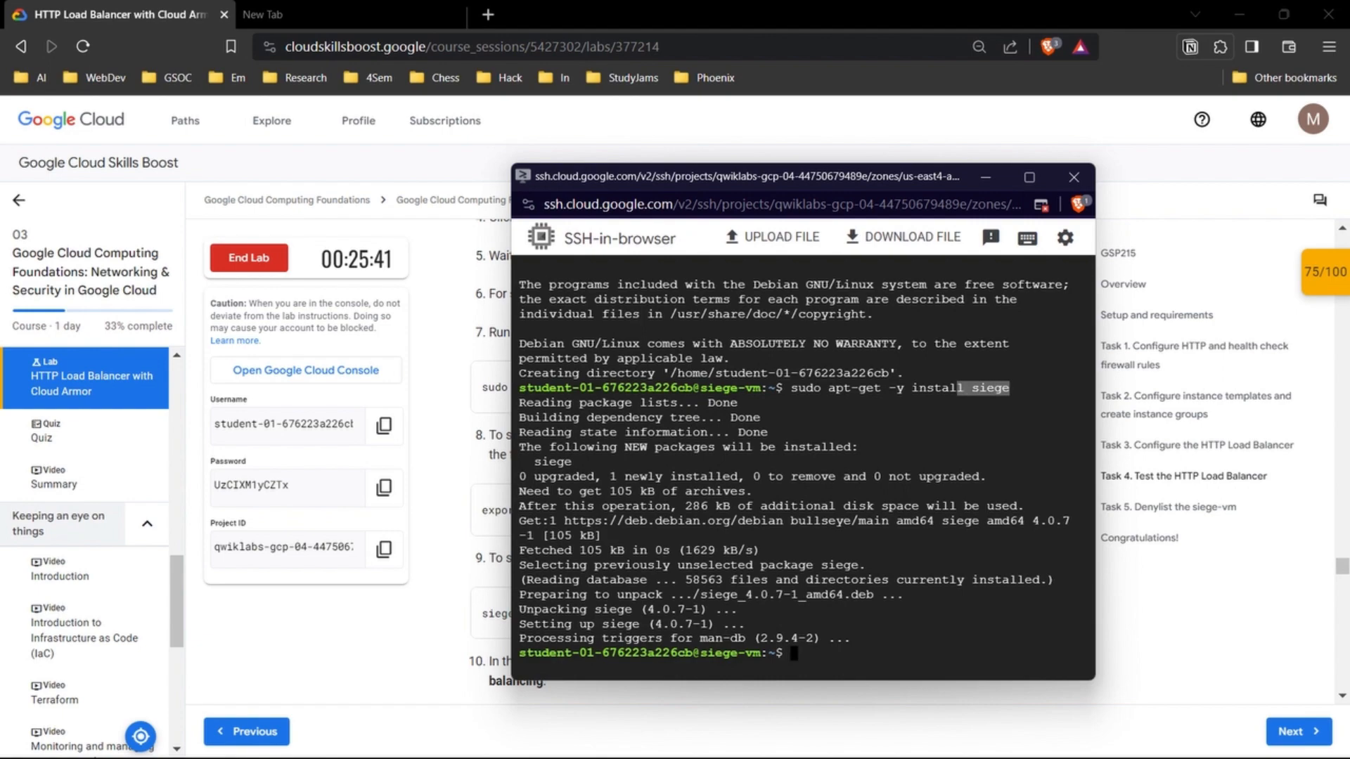
left_click_drag(776, 168, 180, 247)
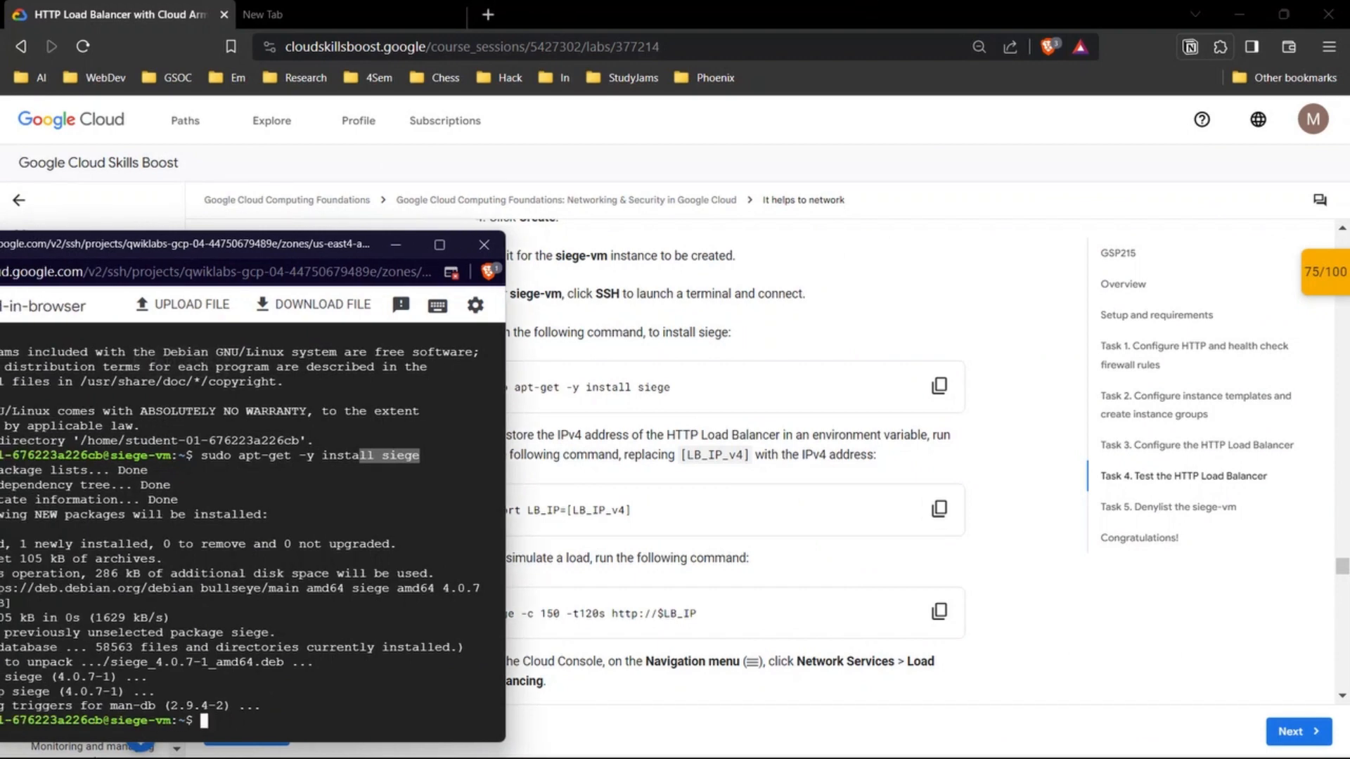
left_click_drag(240, 246, 144, 238)
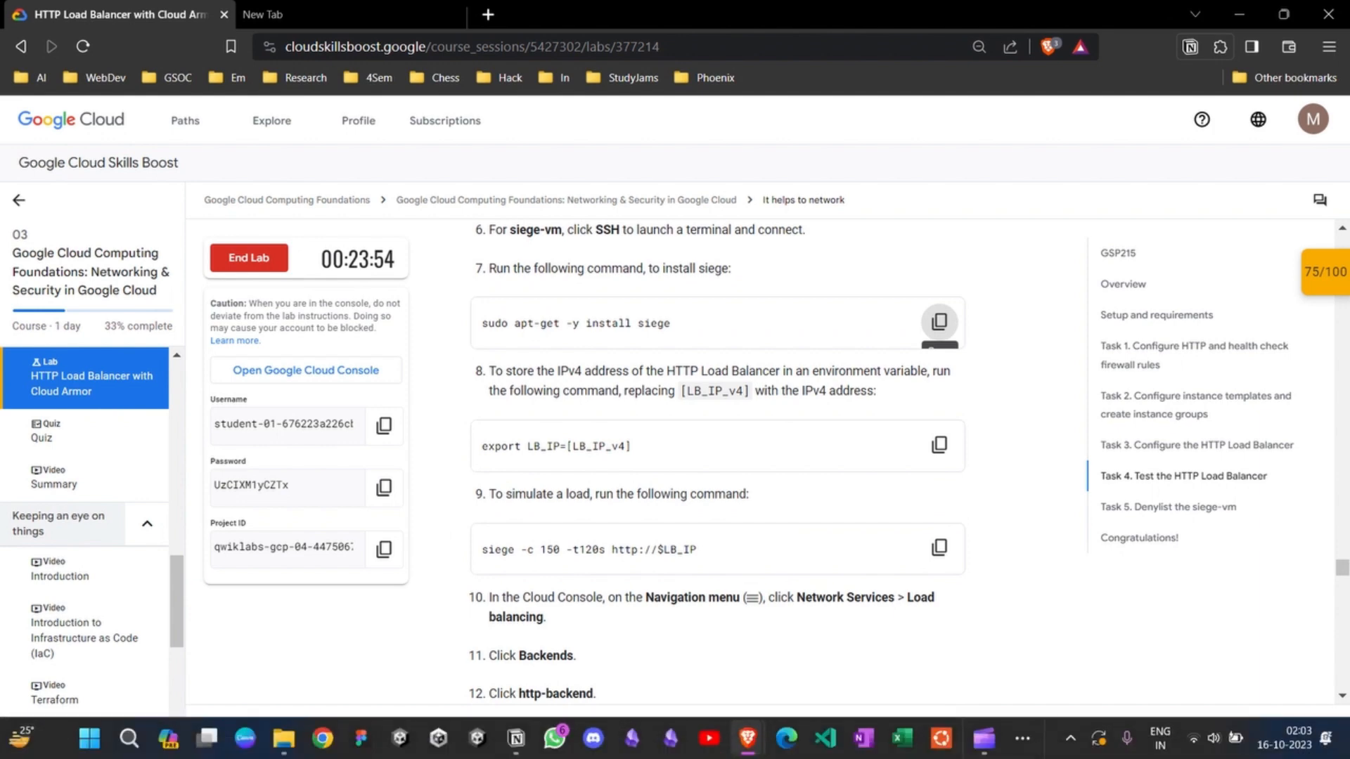
Step: Switch to the Google Cloud console and open the Network services Load balancing page in a new tab placed first
mouse_move(747, 738)
left_click(773, 654)
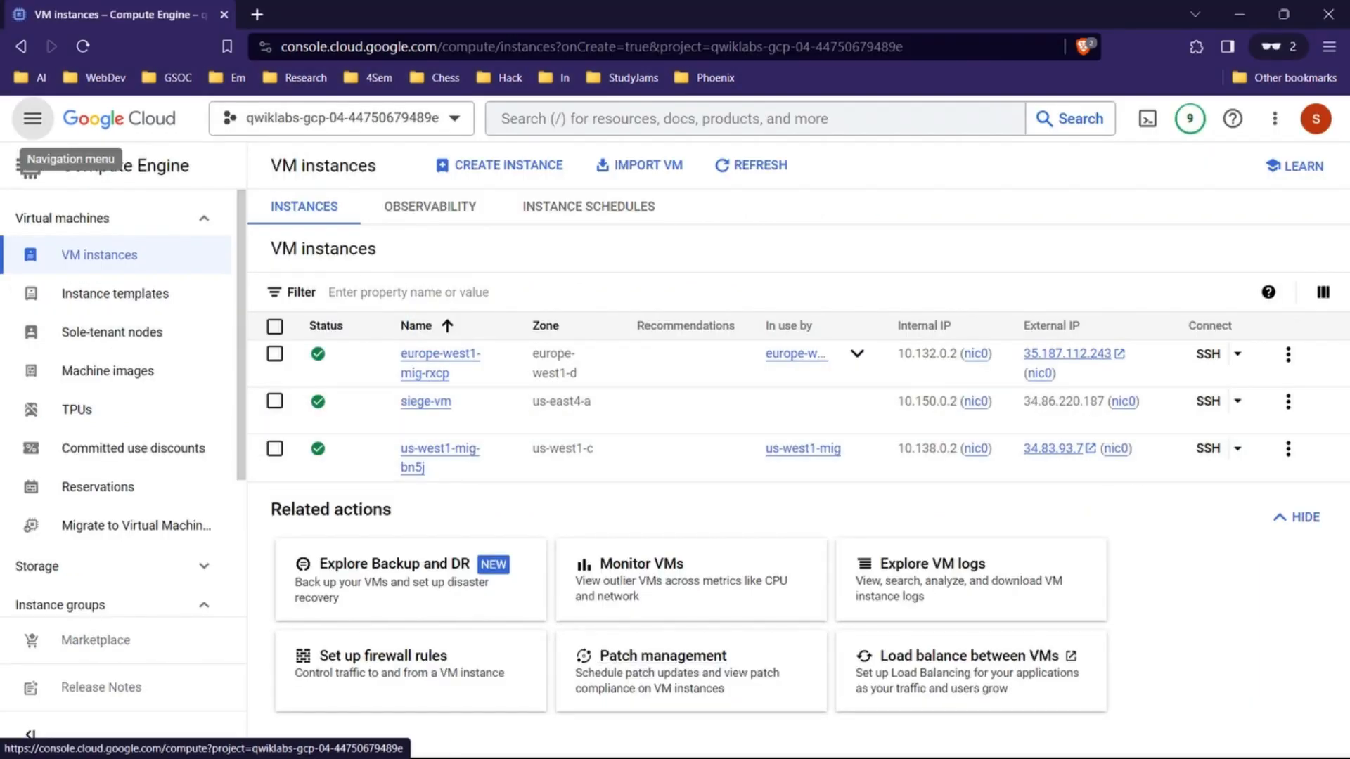
left_click(32, 119)
mouse_move(200, 317)
scroll(133, 436, "down", 10)
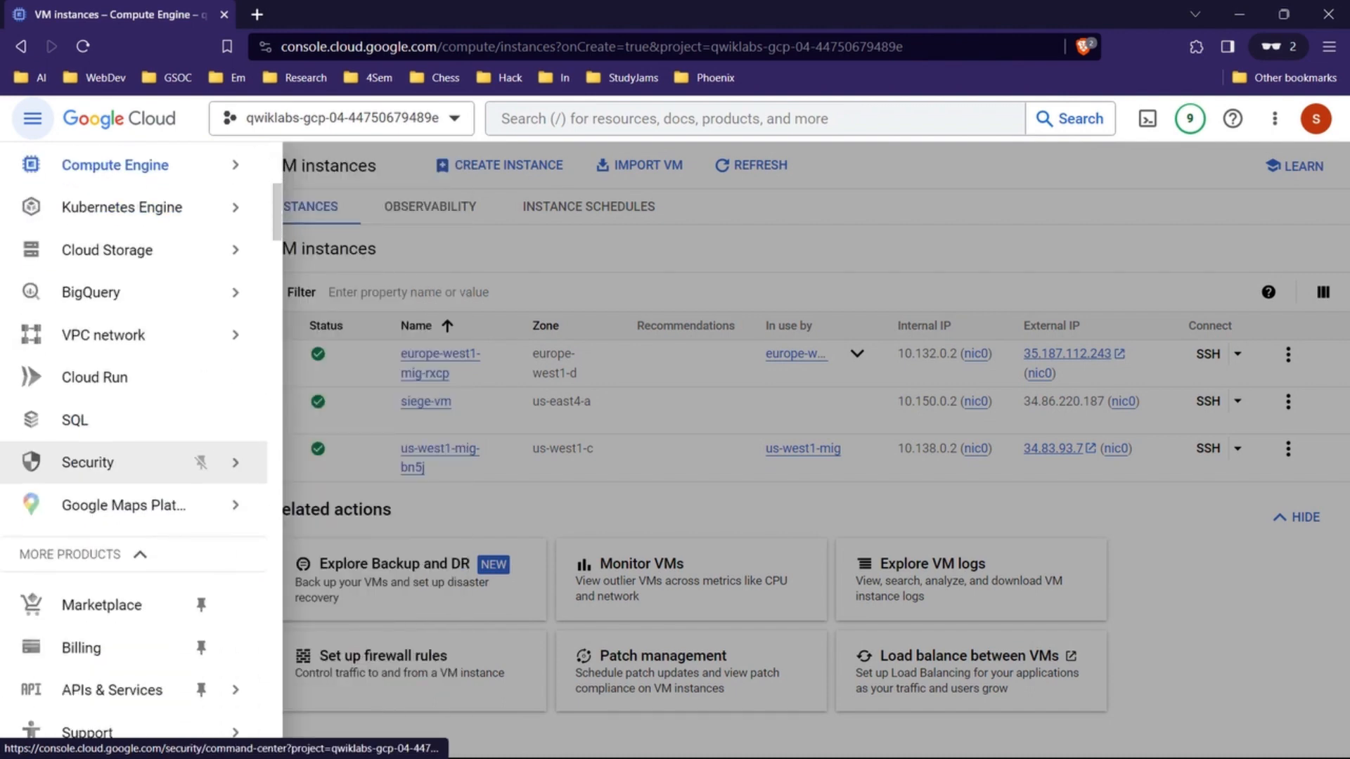
scroll(133, 429, "down", 12)
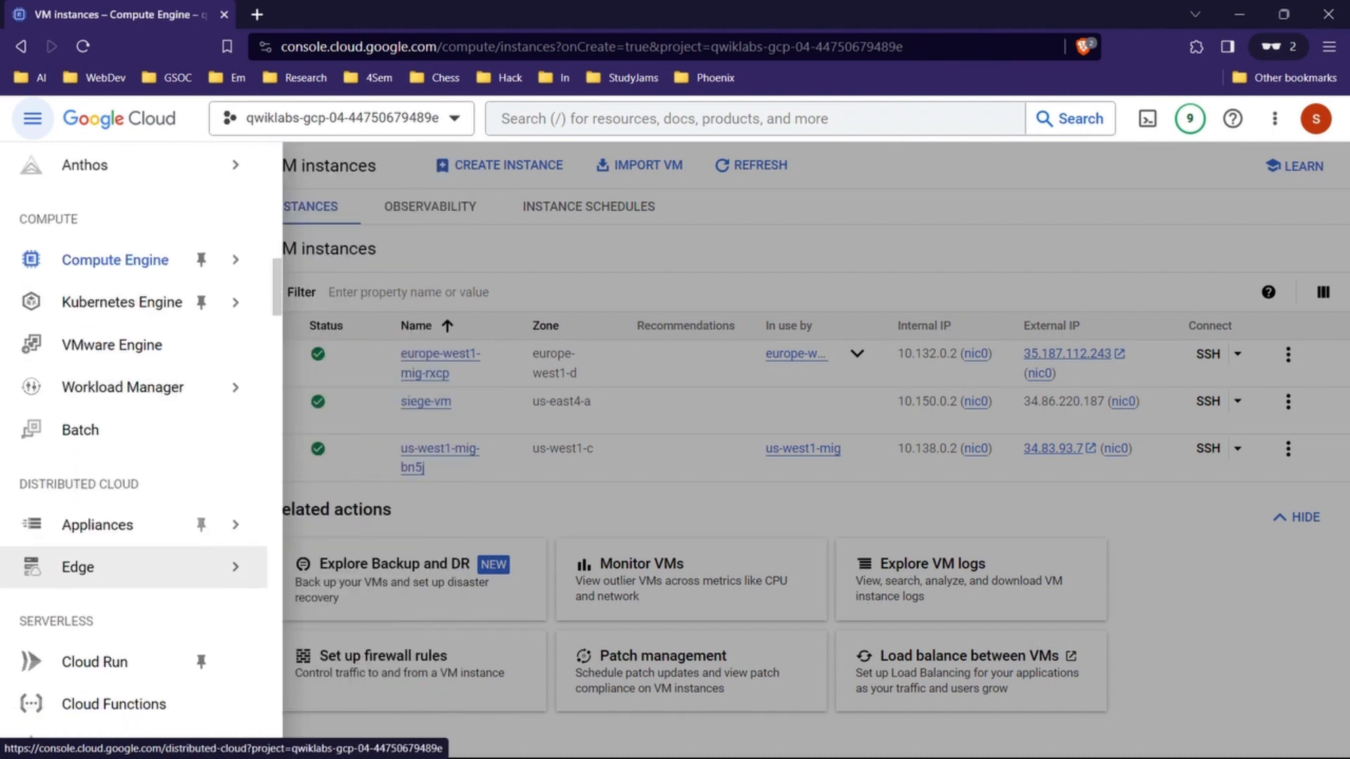
scroll(134, 521, "down", 10)
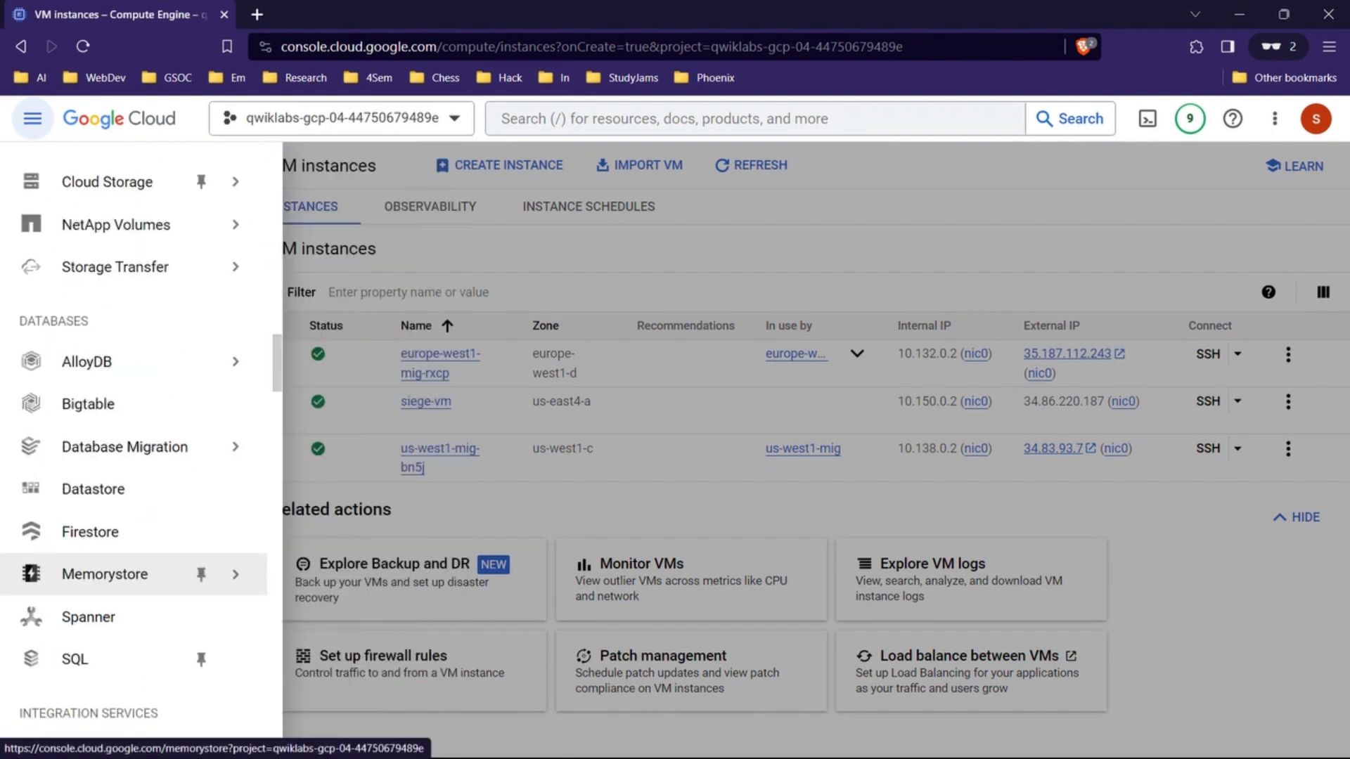
scroll(134, 623, "down", 7)
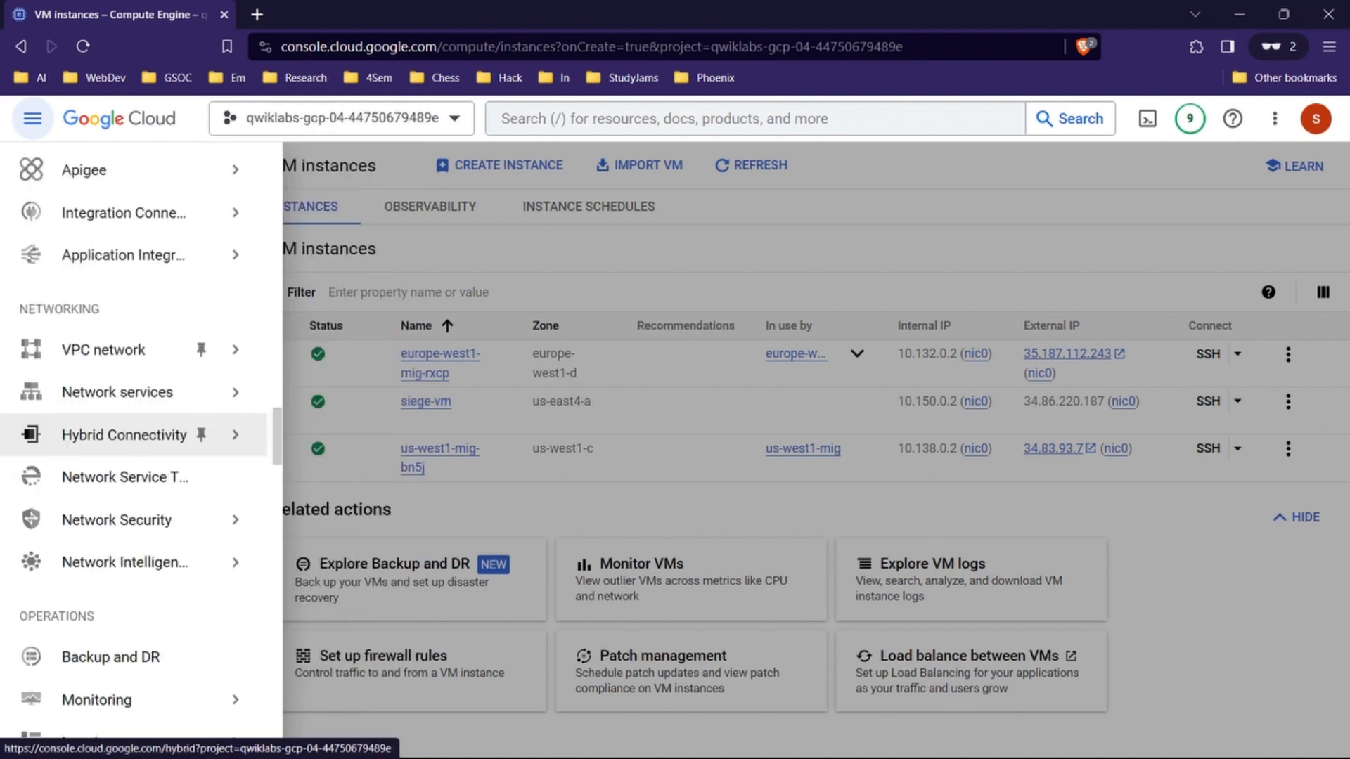
mouse_move(141, 287)
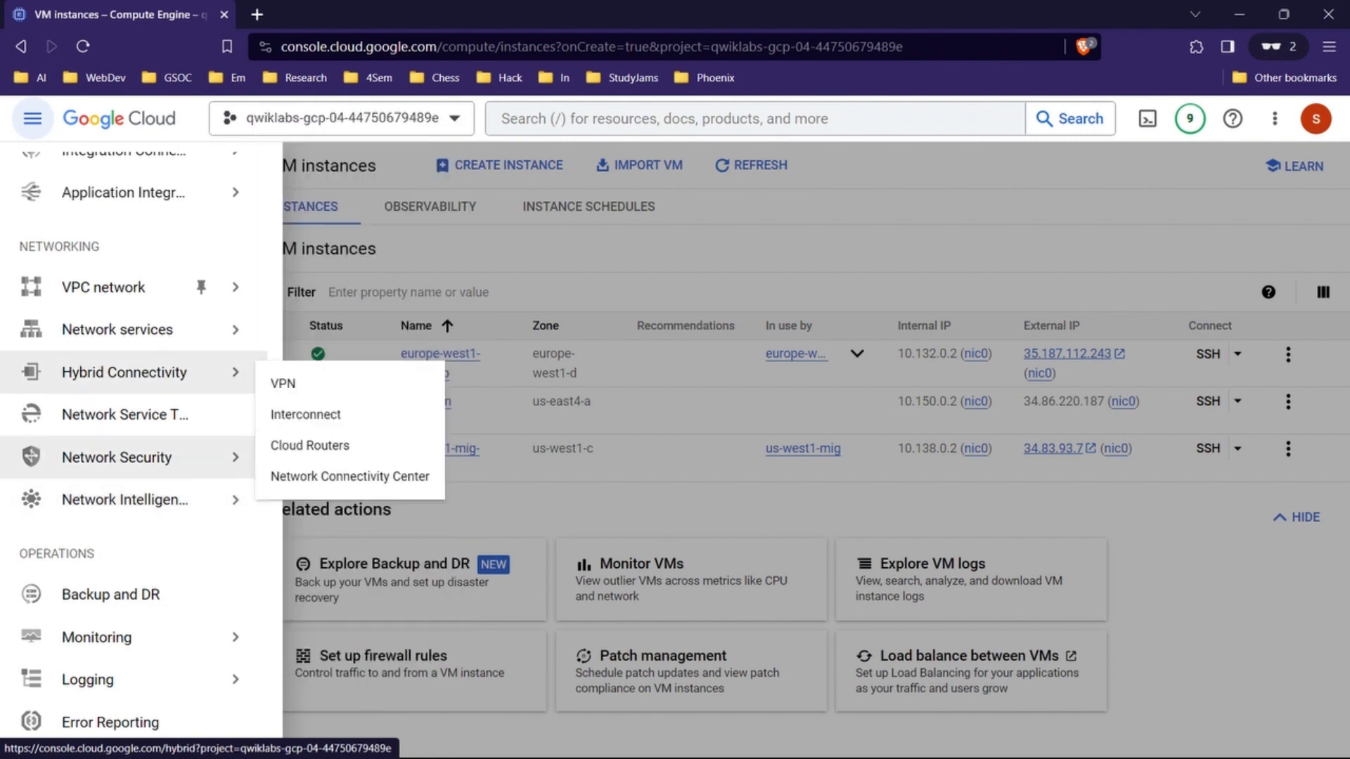
mouse_move(141, 329)
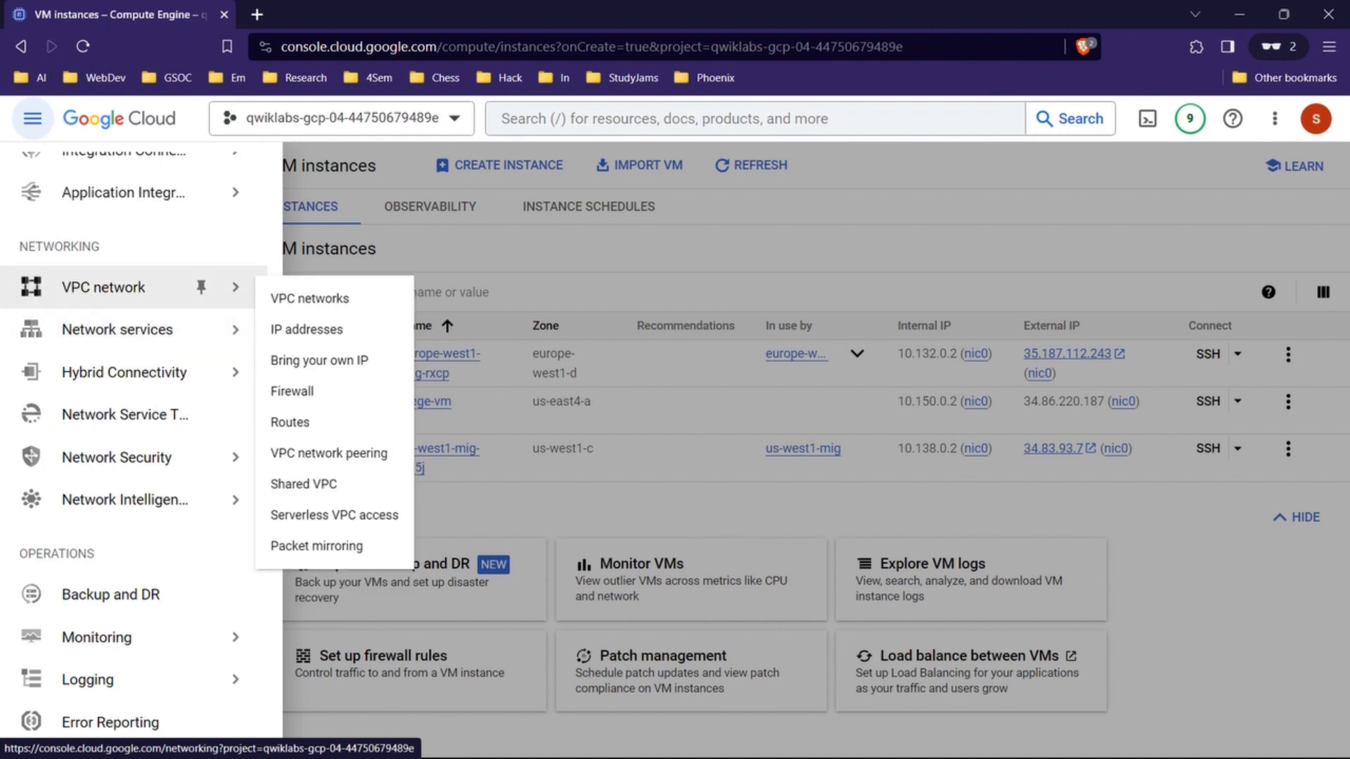
right_click(311, 341)
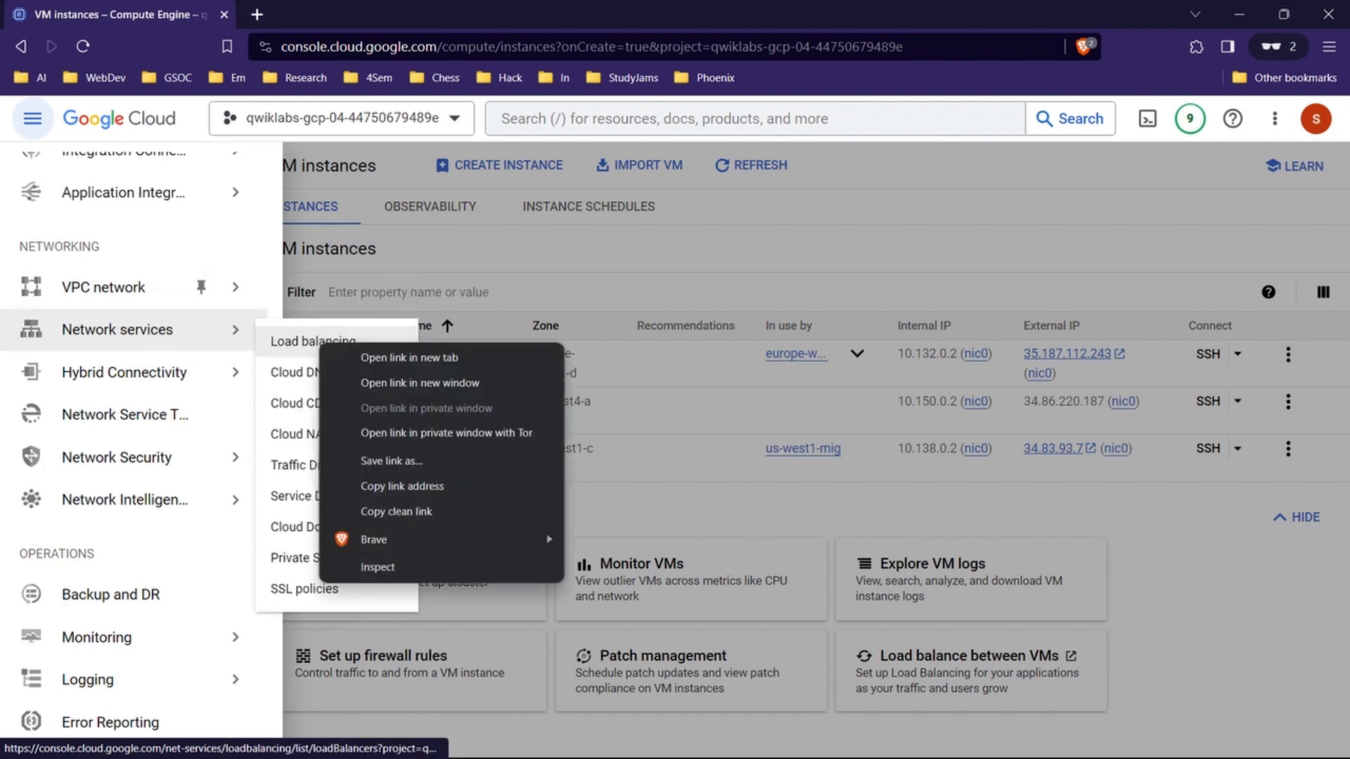
left_click(379, 355)
left_click_drag(337, 14, 172, 14)
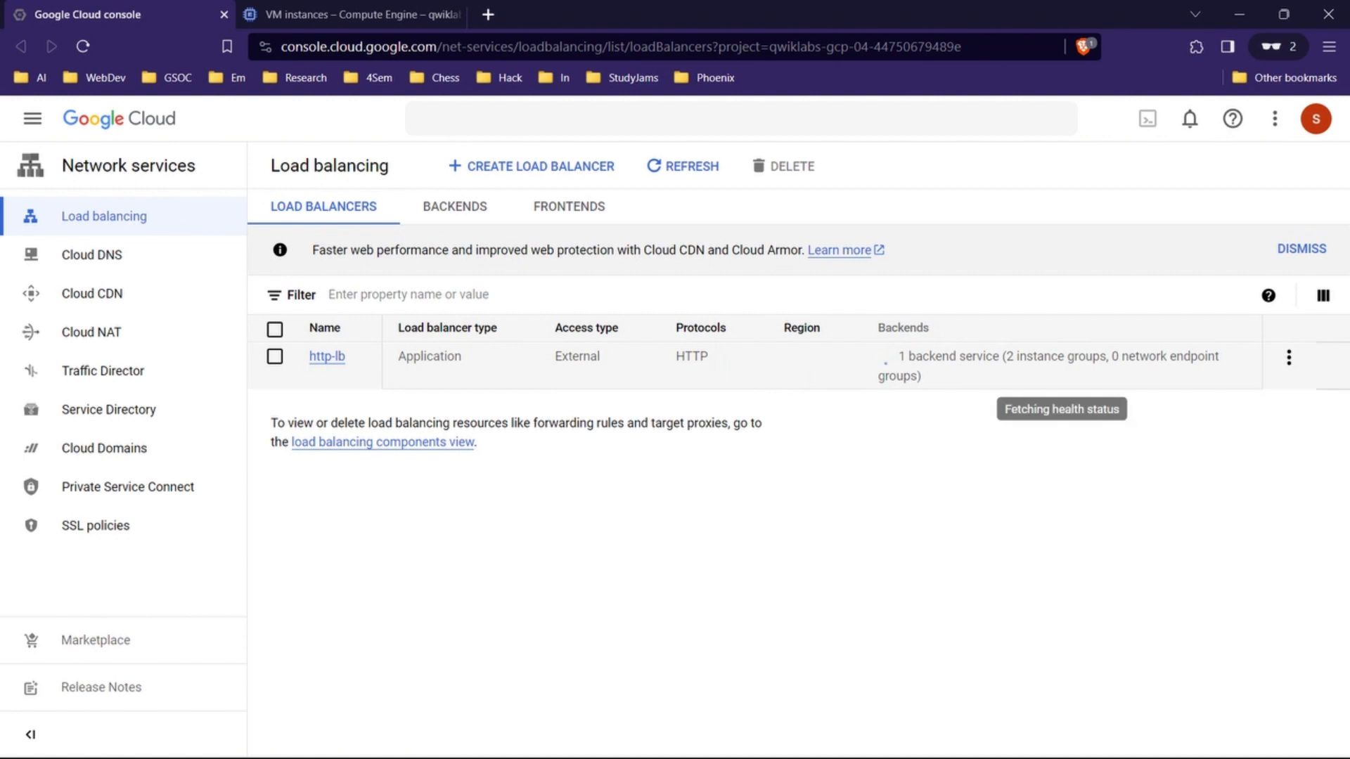
Step: Open the details of the http-lb load balancer to find its frontend IPv4 address
left_click(1289, 357)
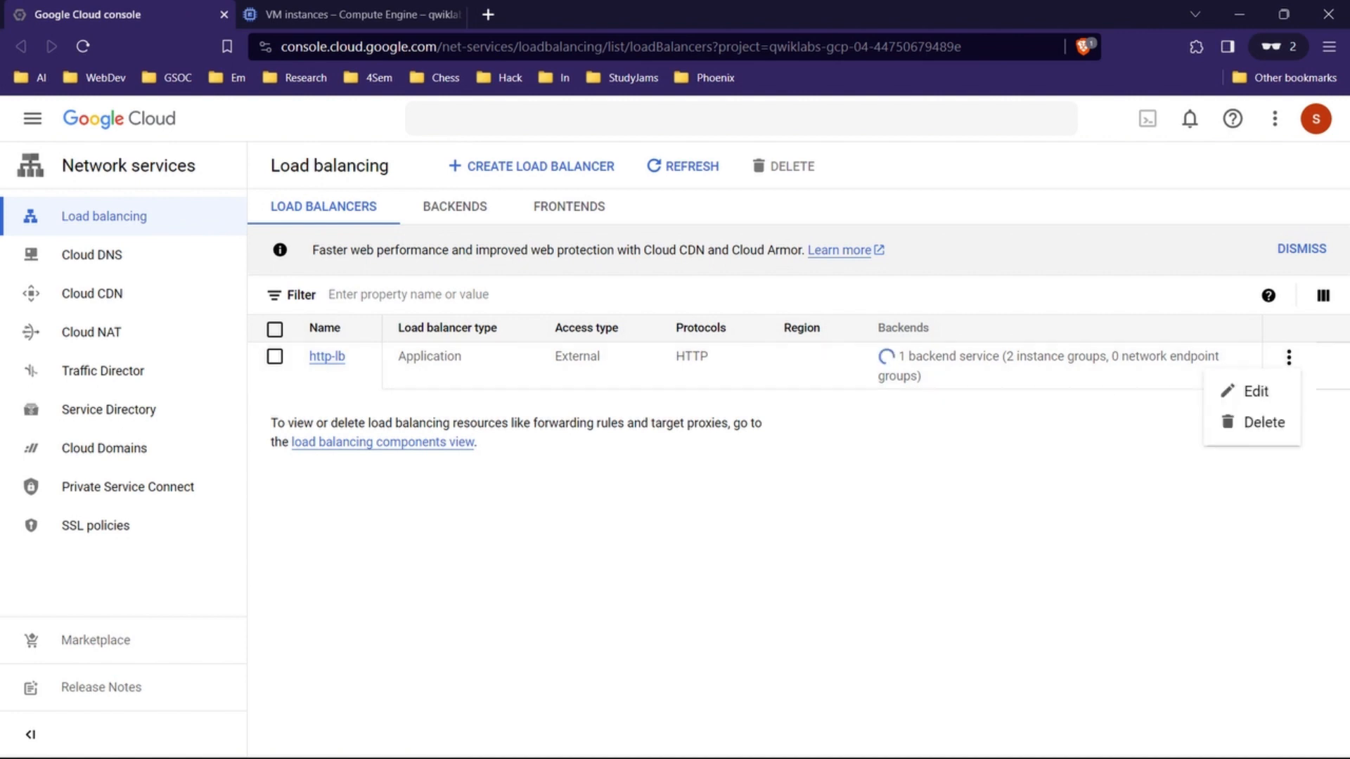
left_click(1254, 389)
left_click(275, 356)
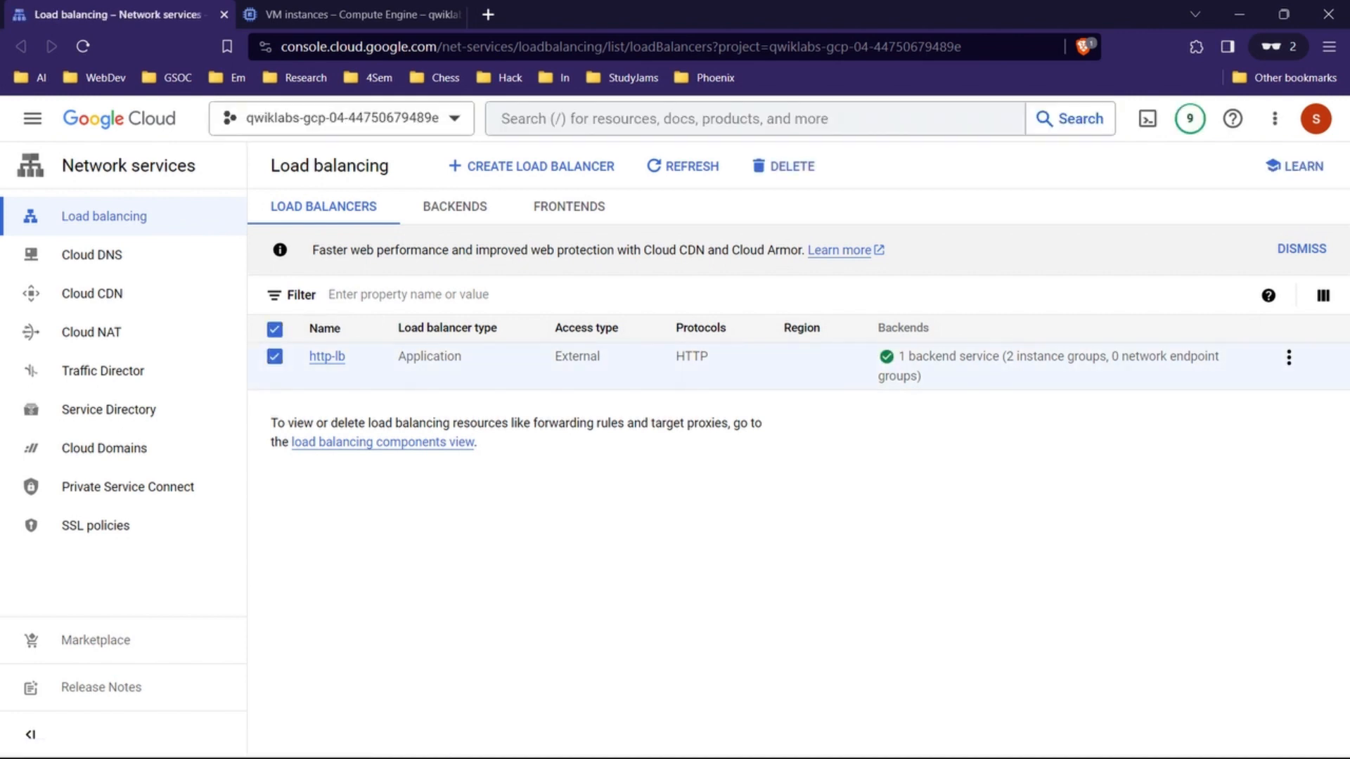
left_click(1062, 366)
left_click(275, 356)
left_click(327, 356)
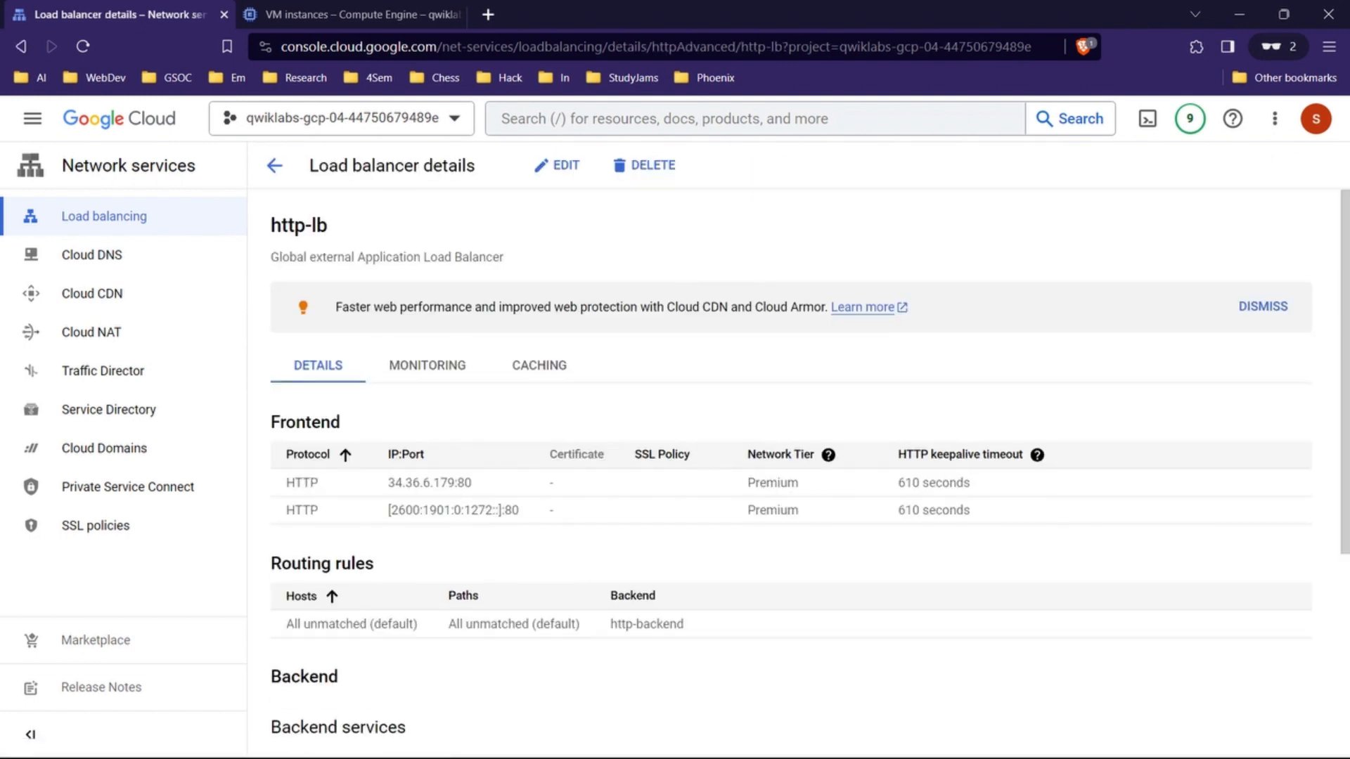
Step: Switch to Notepad and paste the lab's command export LB_IP=[LB_IP_v4] below the load balancer's address
left_click(747, 739)
left_click(985, 739)
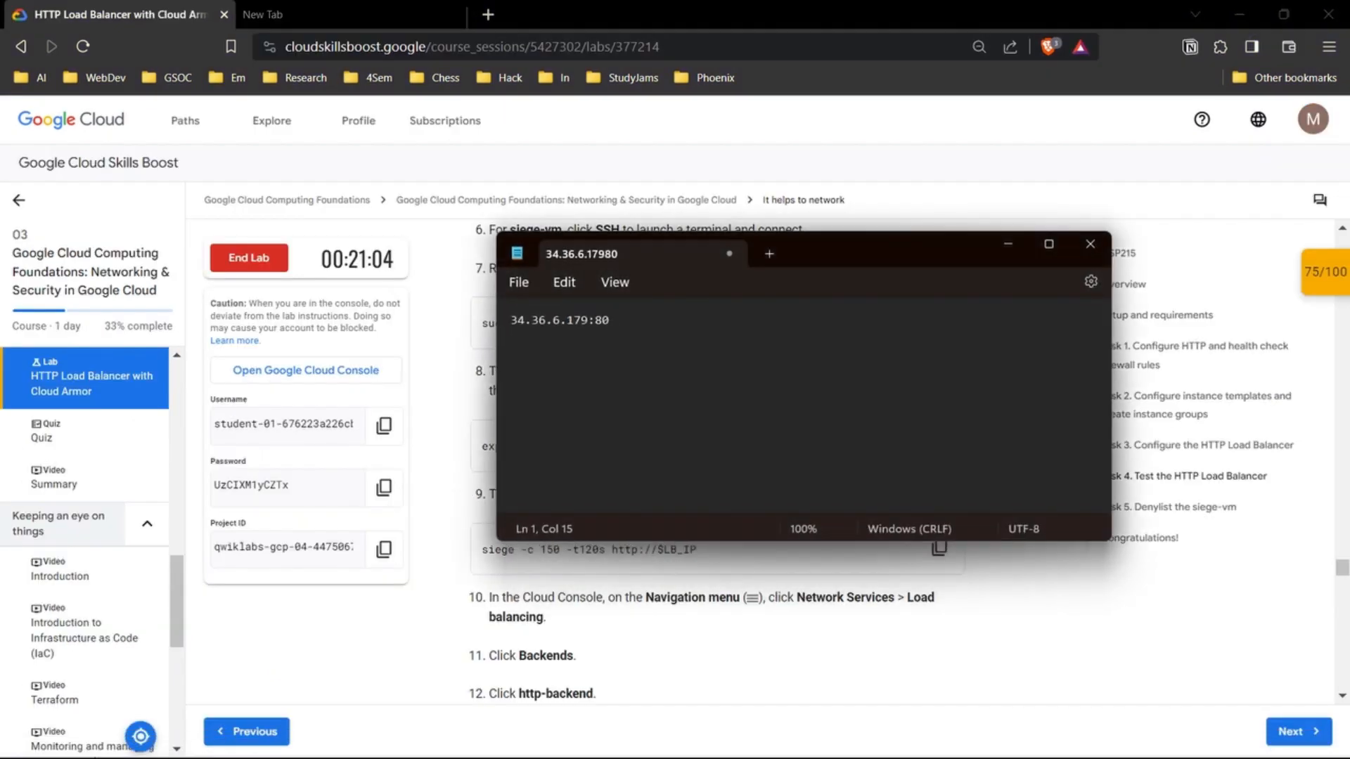
type("export LB_IP=[LB_IP_v4]")
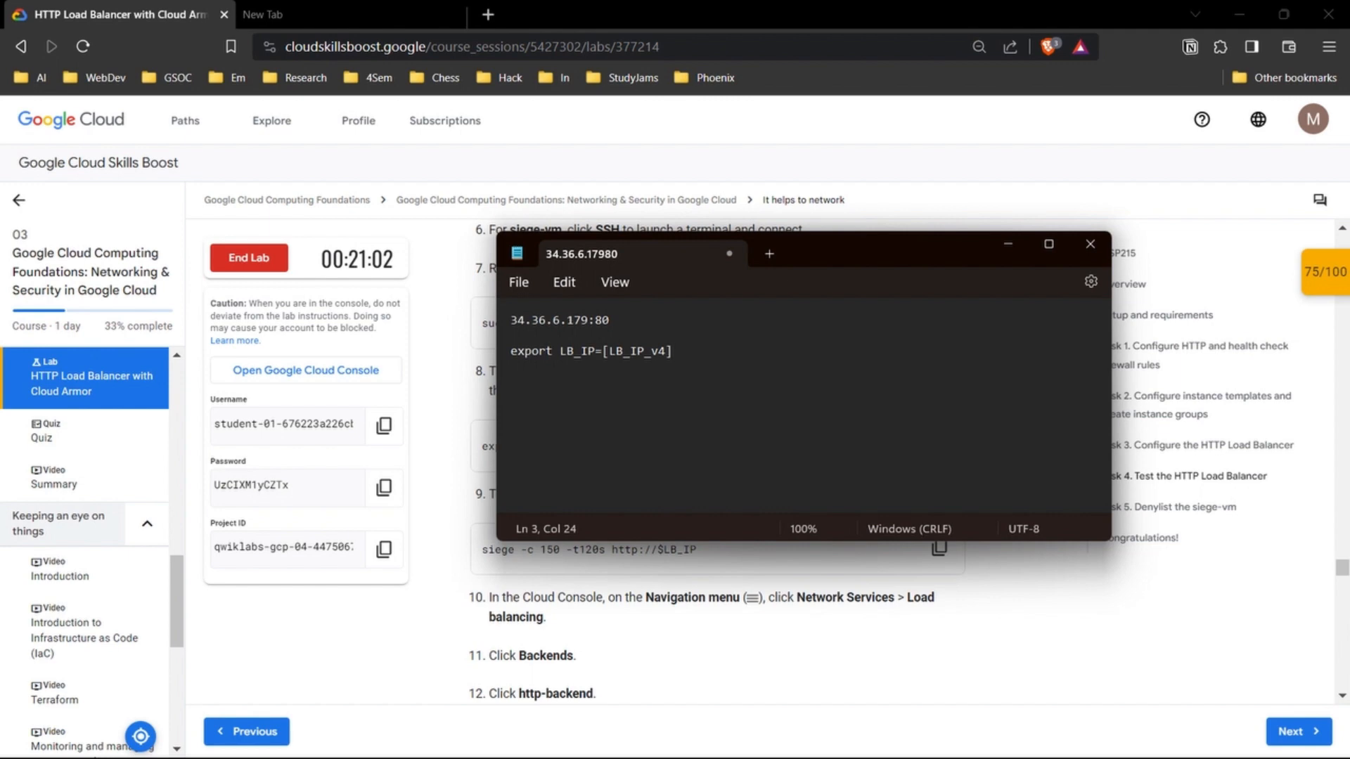
Step: Replace the [LB_IP_v4] placeholder in the export command with the load balancer's address 34.36.6.179:80
key("shift+Left")
key("shift+Left")
key("shift+Left")
key("shift+Left")
key("shift+Left")
key("shift+Left")
key("shift+Left")
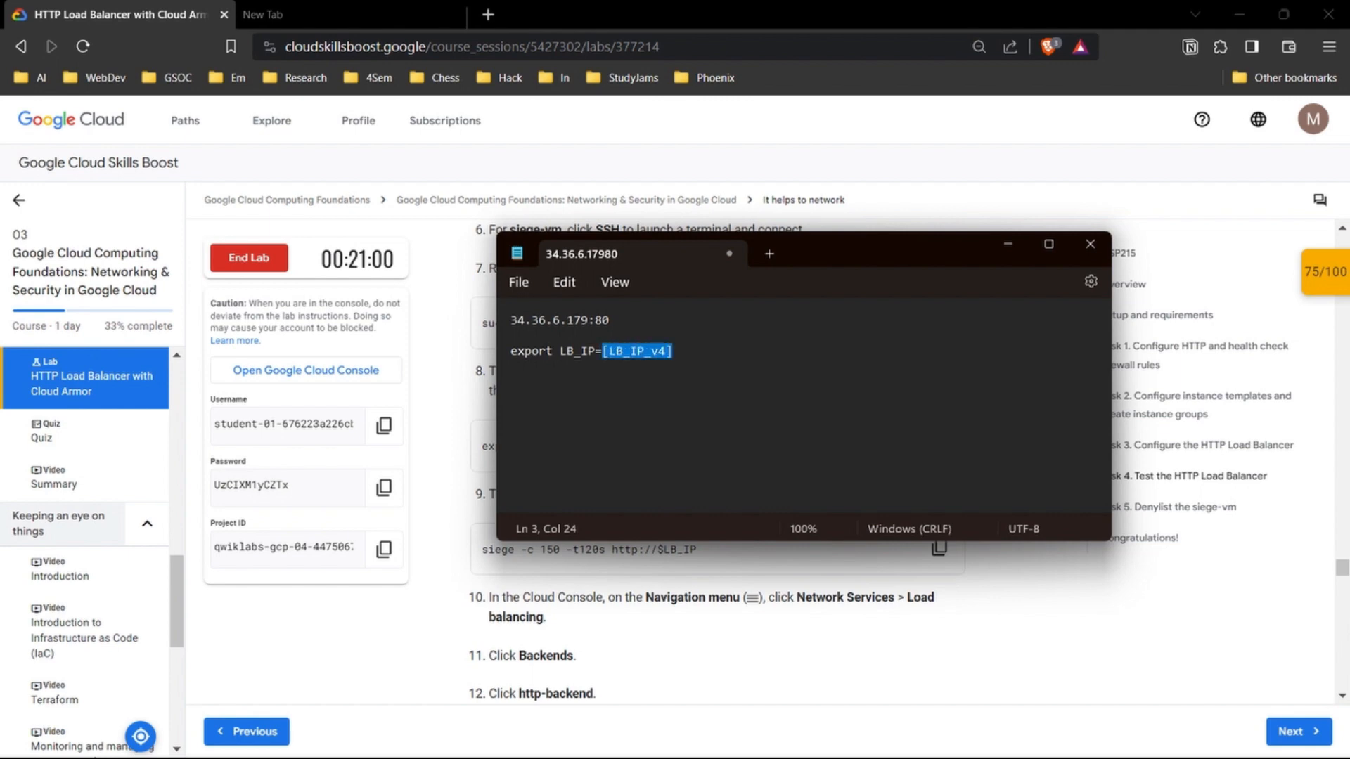
key("Up")
key("Up")
key("shift+Left")
key("shift+Left")
key("shift+Left")
key("shift+Left")
key("shift+Left")
key("shift+Left")
key("shift+Left")
key("shift+Left")
key("shift+Left")
key("shift+Left")
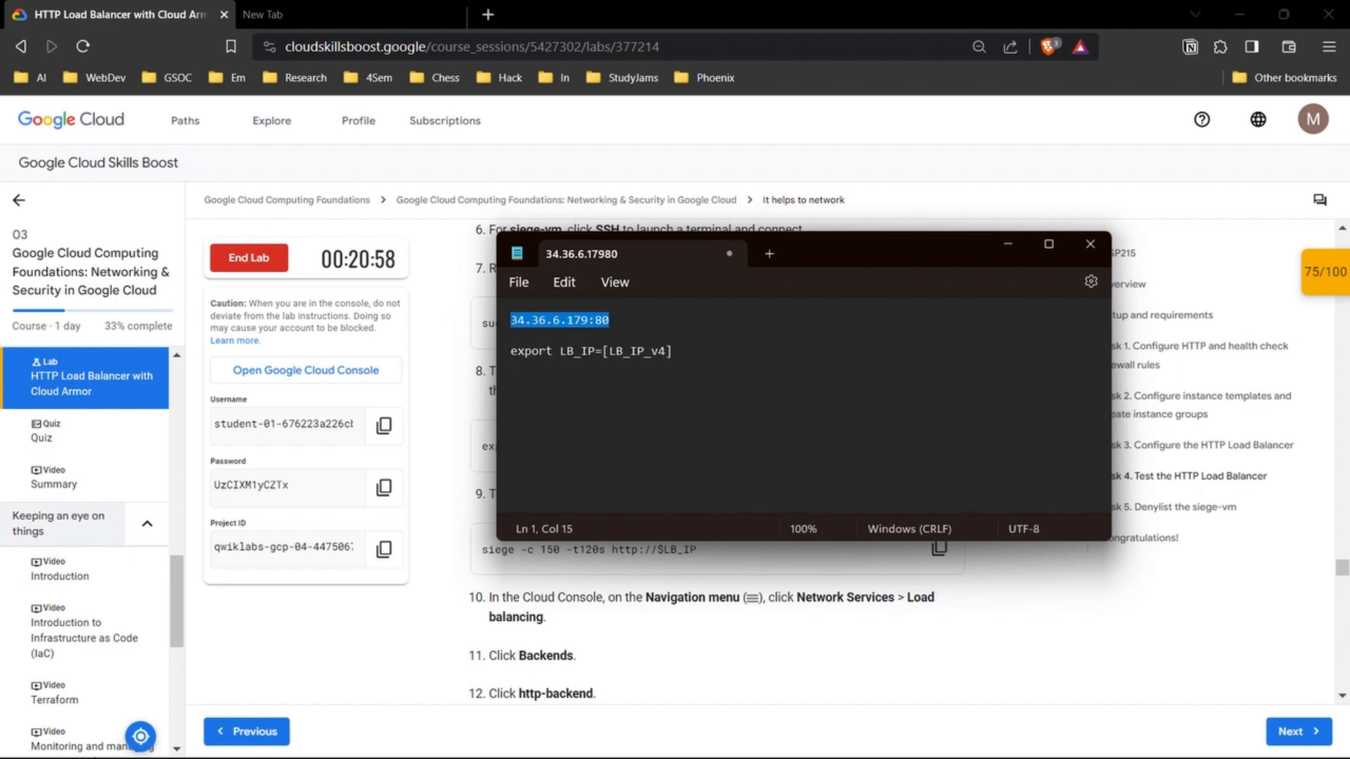
key("Down")
key("Down")
key("shift+End")
key("BackSpace")
key("BackSpace")
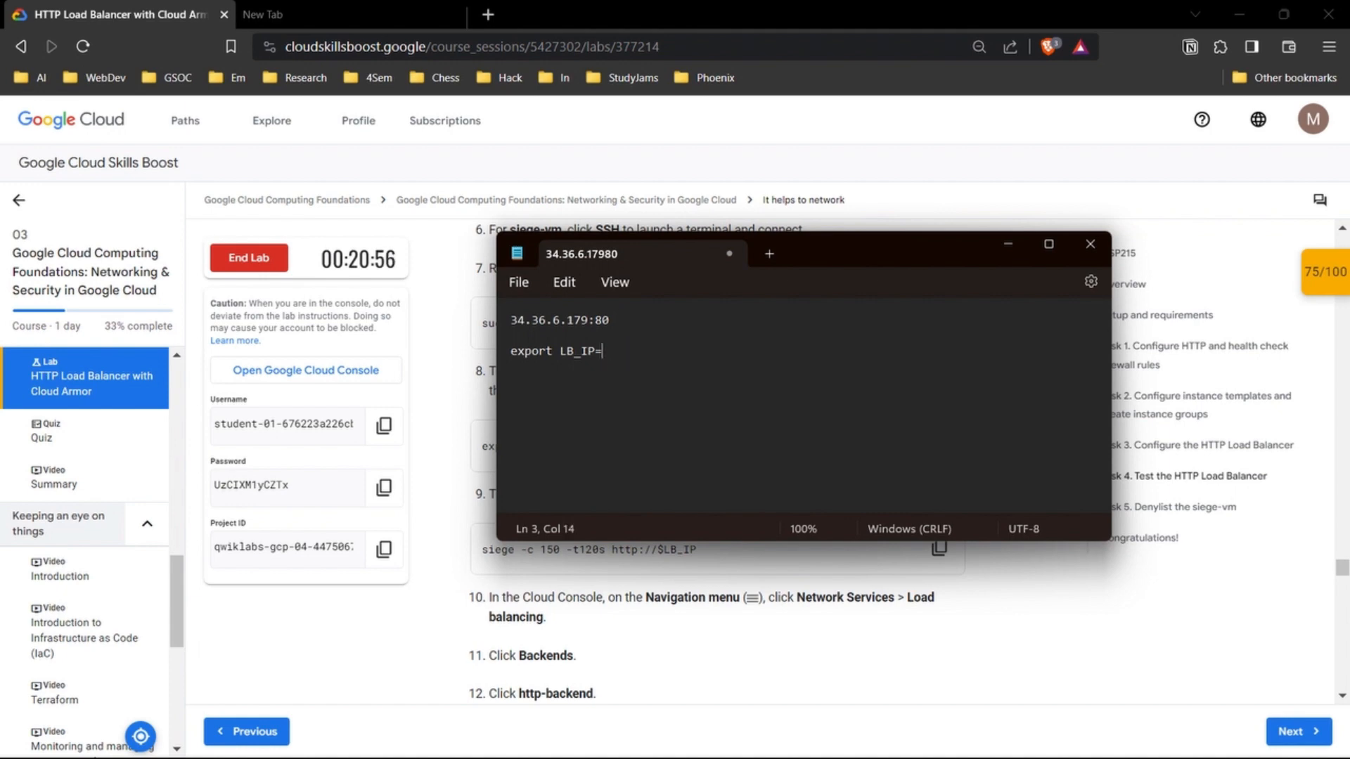
type("34.36.6.179:80")
Step: Copy the completed command export LB_IP=34.36.6.179:80 from Notepad and run it in the siege-vm SSH terminal
left_click_drag(832, 251, 1037, 291)
left_click_drag(907, 391, 717, 391)
key("ctrl+c")
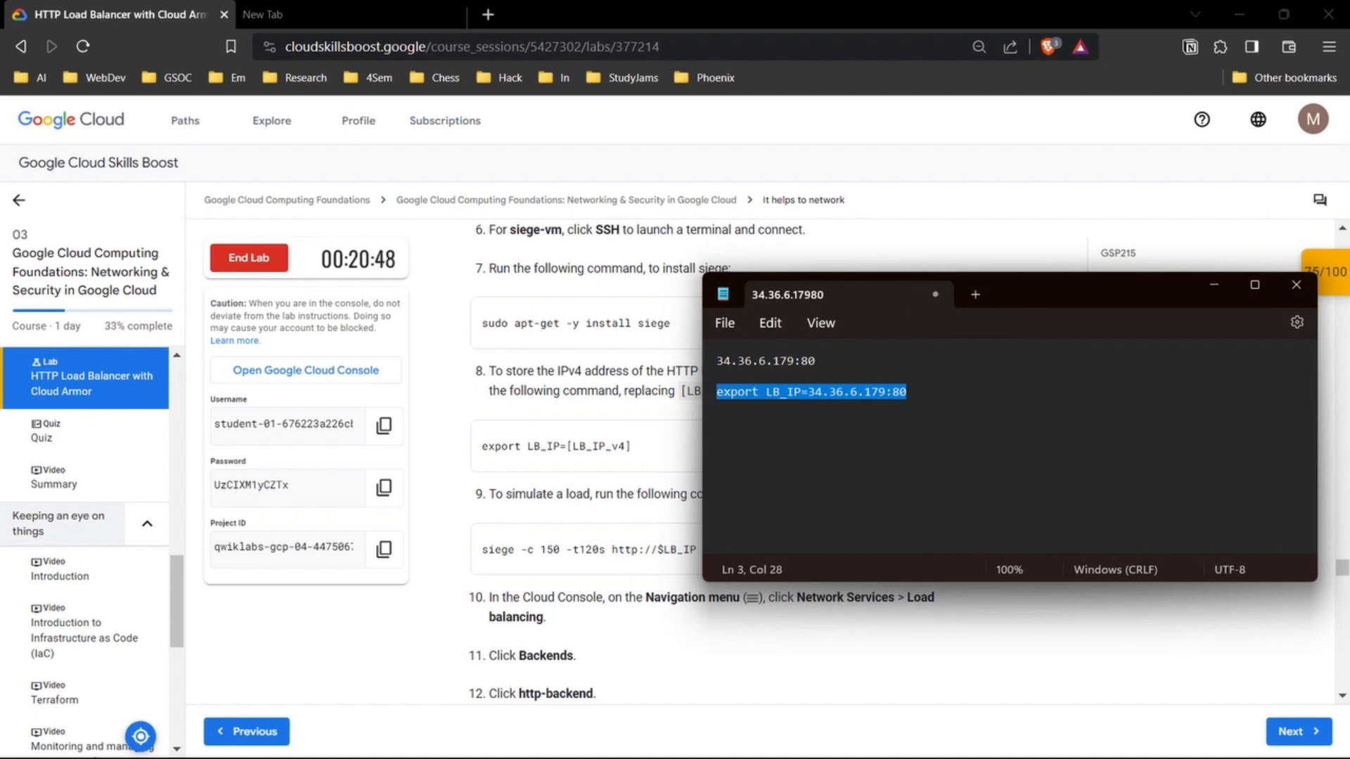
mouse_move(787, 757)
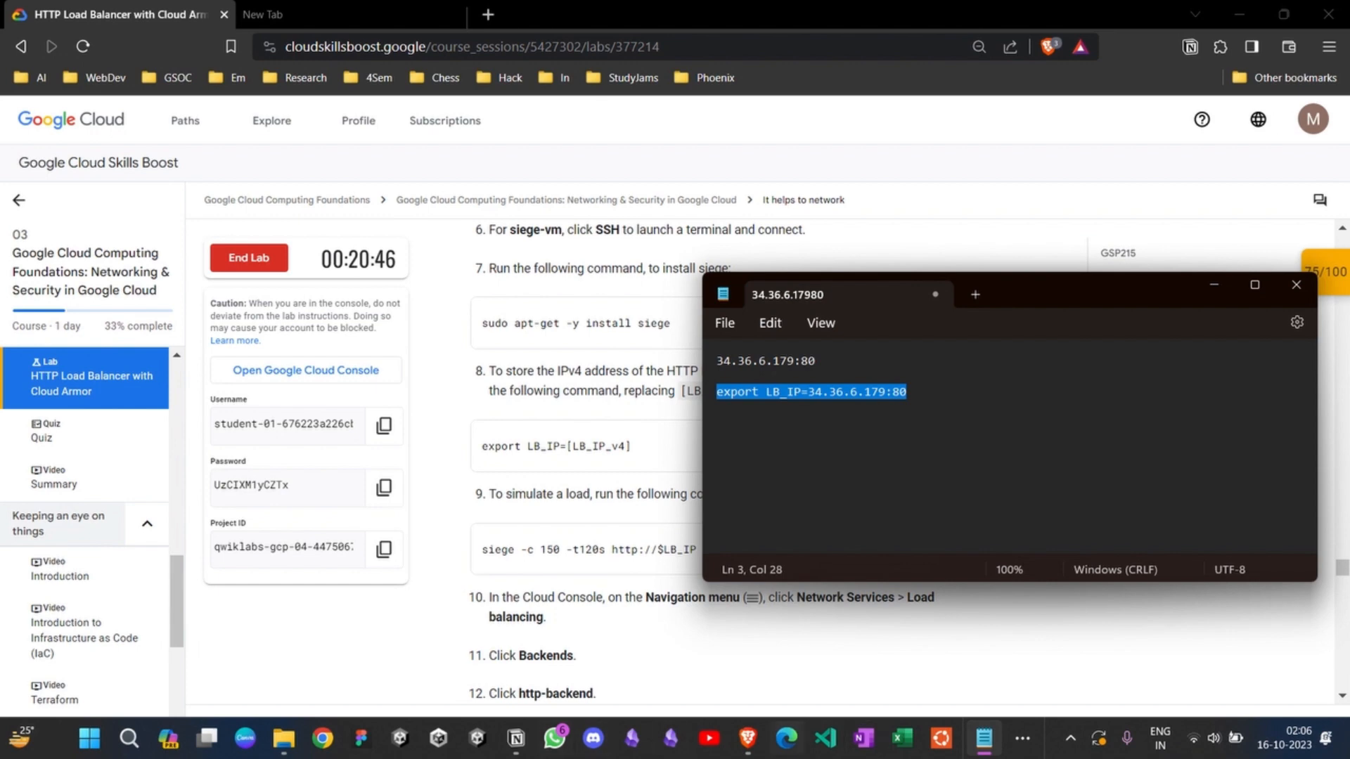
mouse_move(747, 738)
left_click(915, 633)
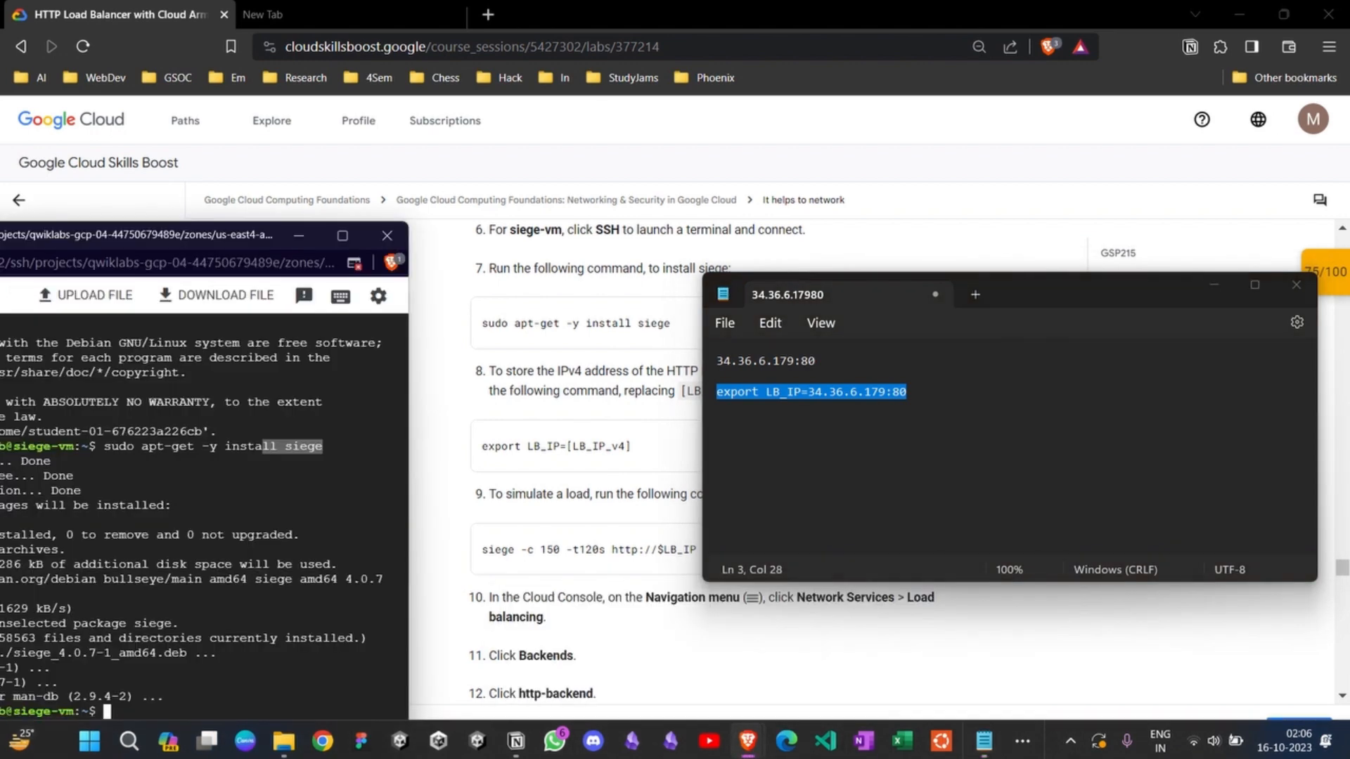
left_click_drag(216, 236, 435, 175)
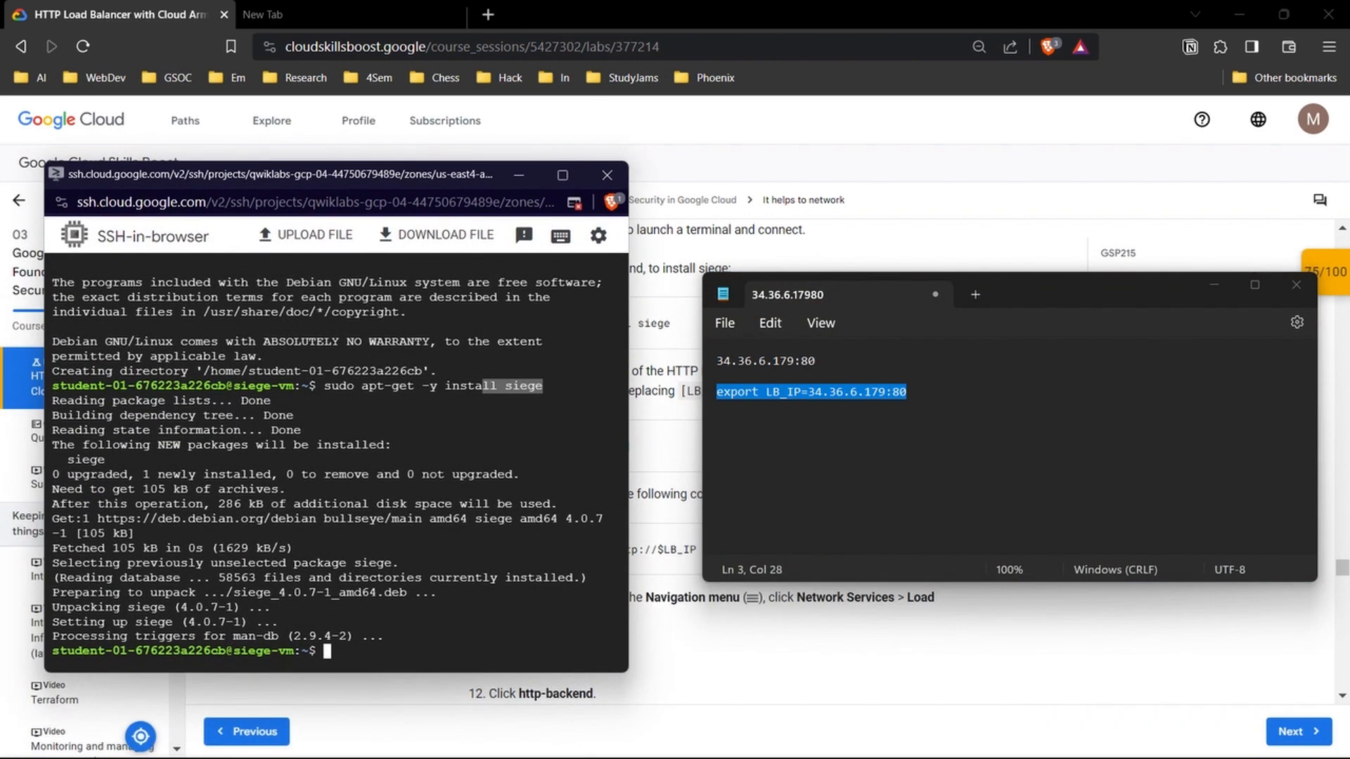
left_click(422, 521)
key("ctrl+v")
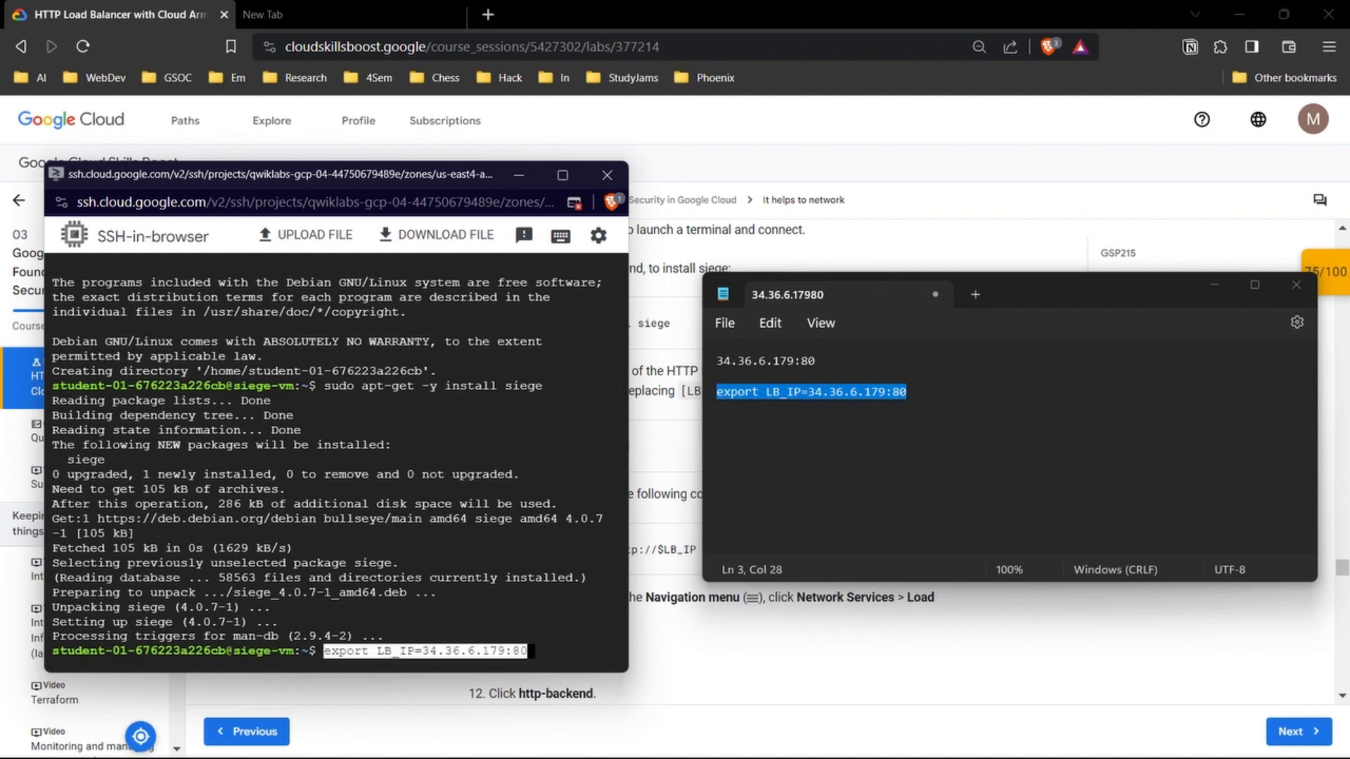
key("Return")
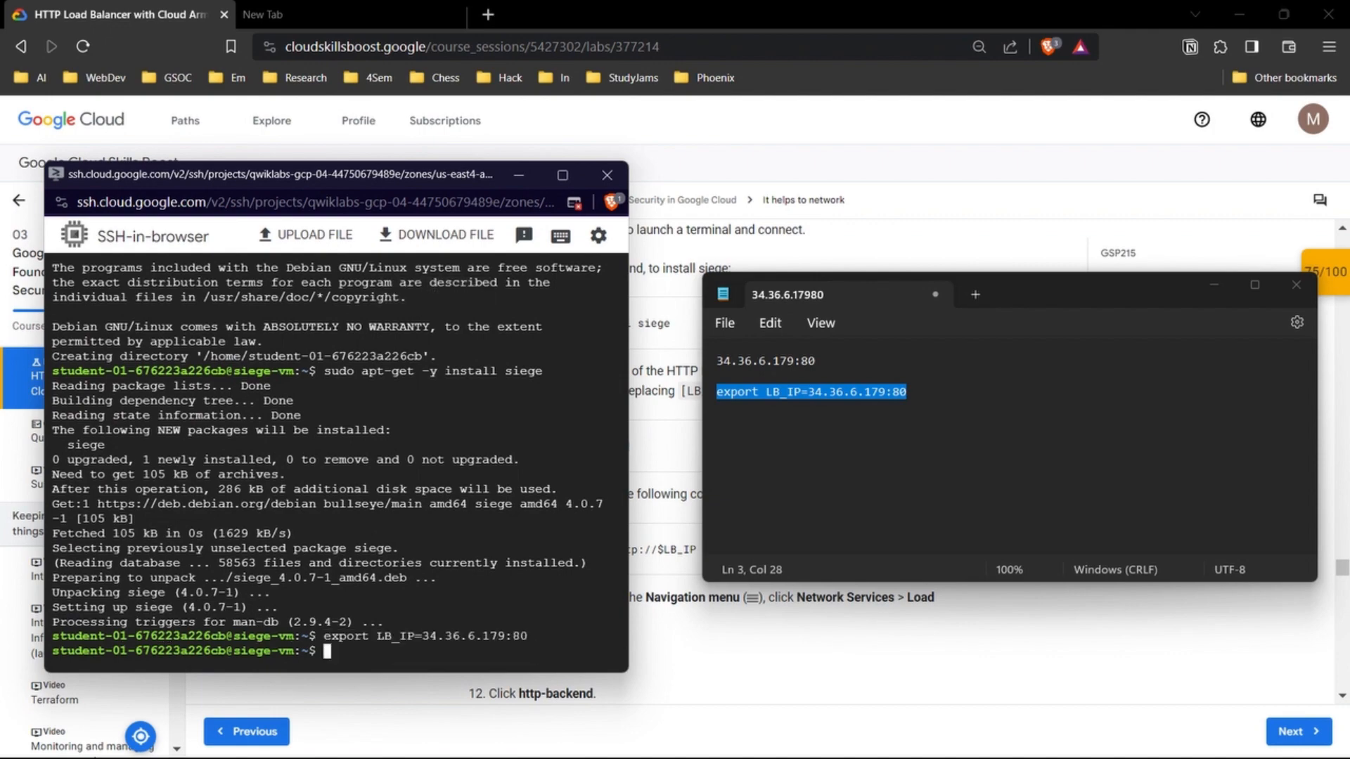
Step: Move the terminal and Notepad windows off the lab instructions and copy the load simulation command from step 9
left_click_drag(378, 178, 1251, 305)
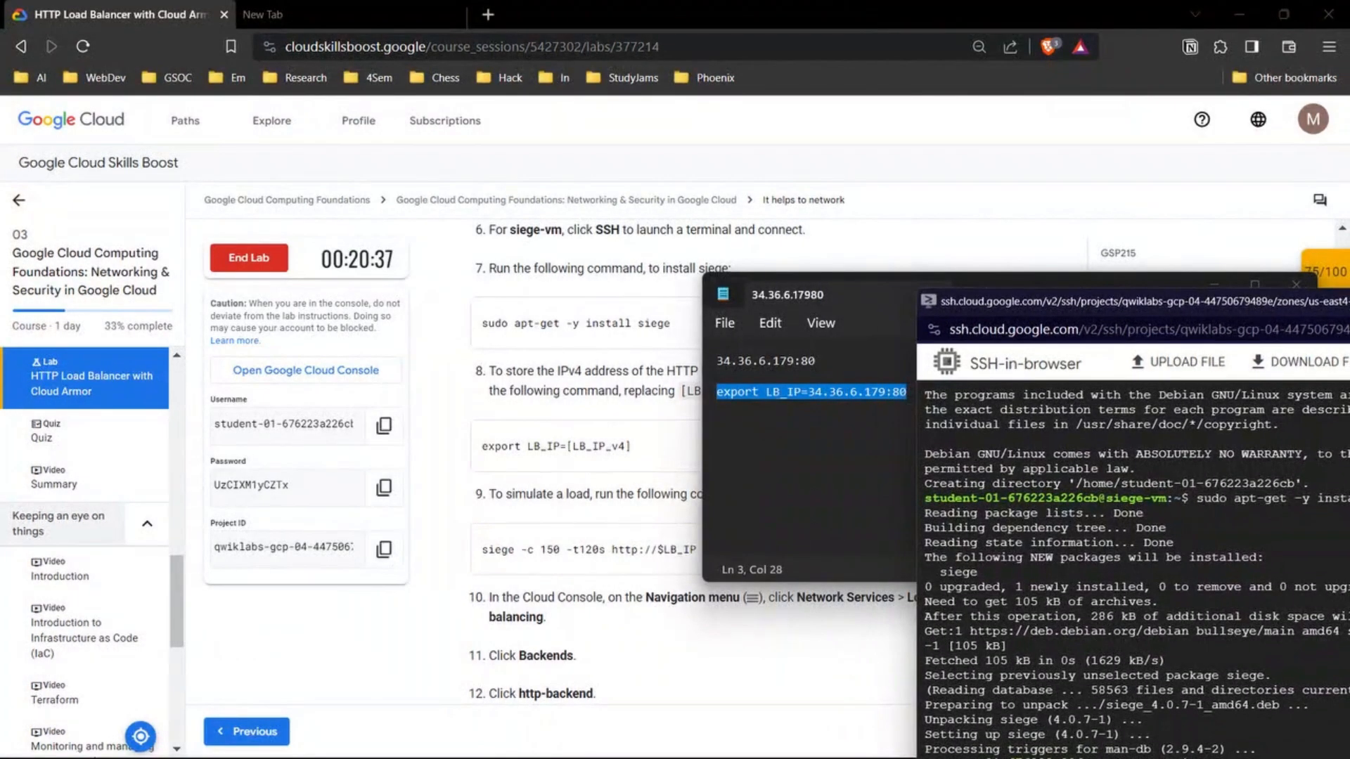
scroll(583, 457, "down", 1)
left_click_drag(788, 295, 587, 249)
left_click(675, 612)
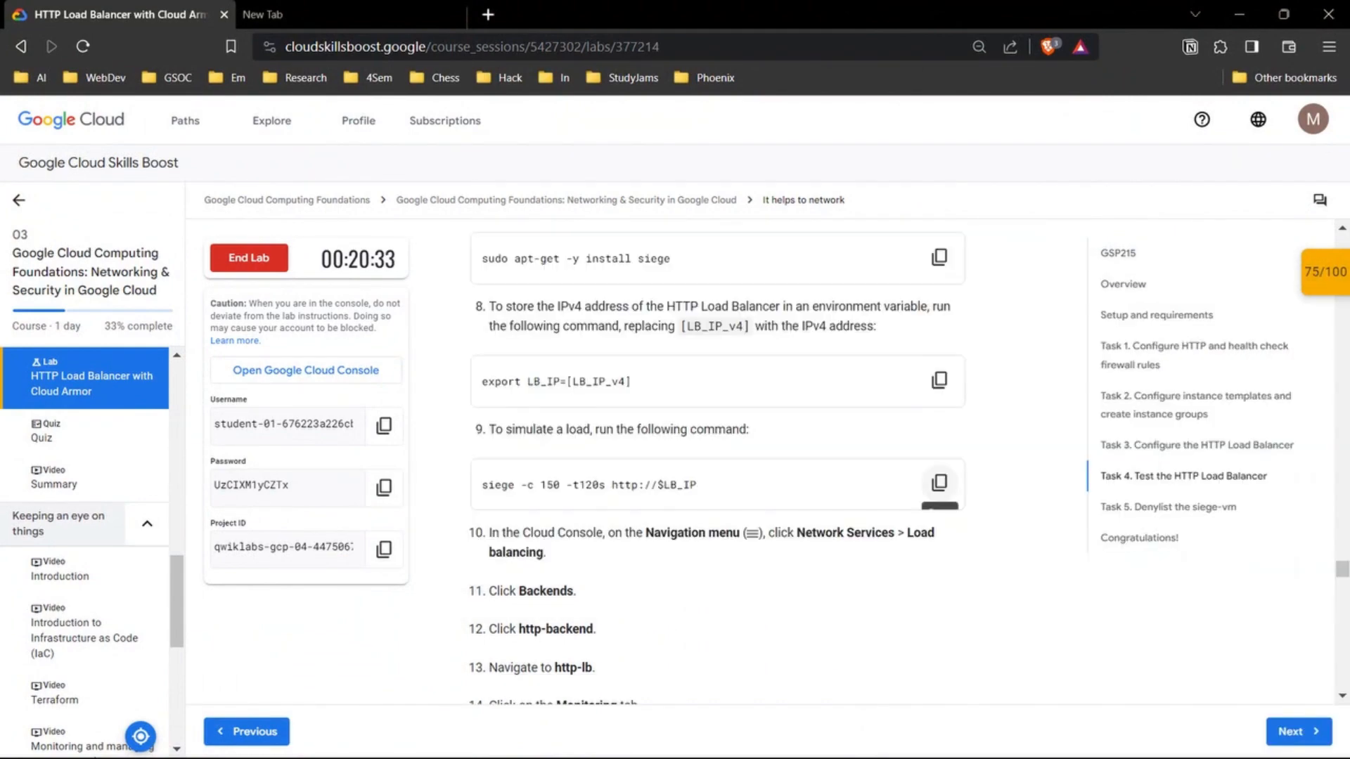
left_click(940, 482)
scroll(718, 464, "down", 2)
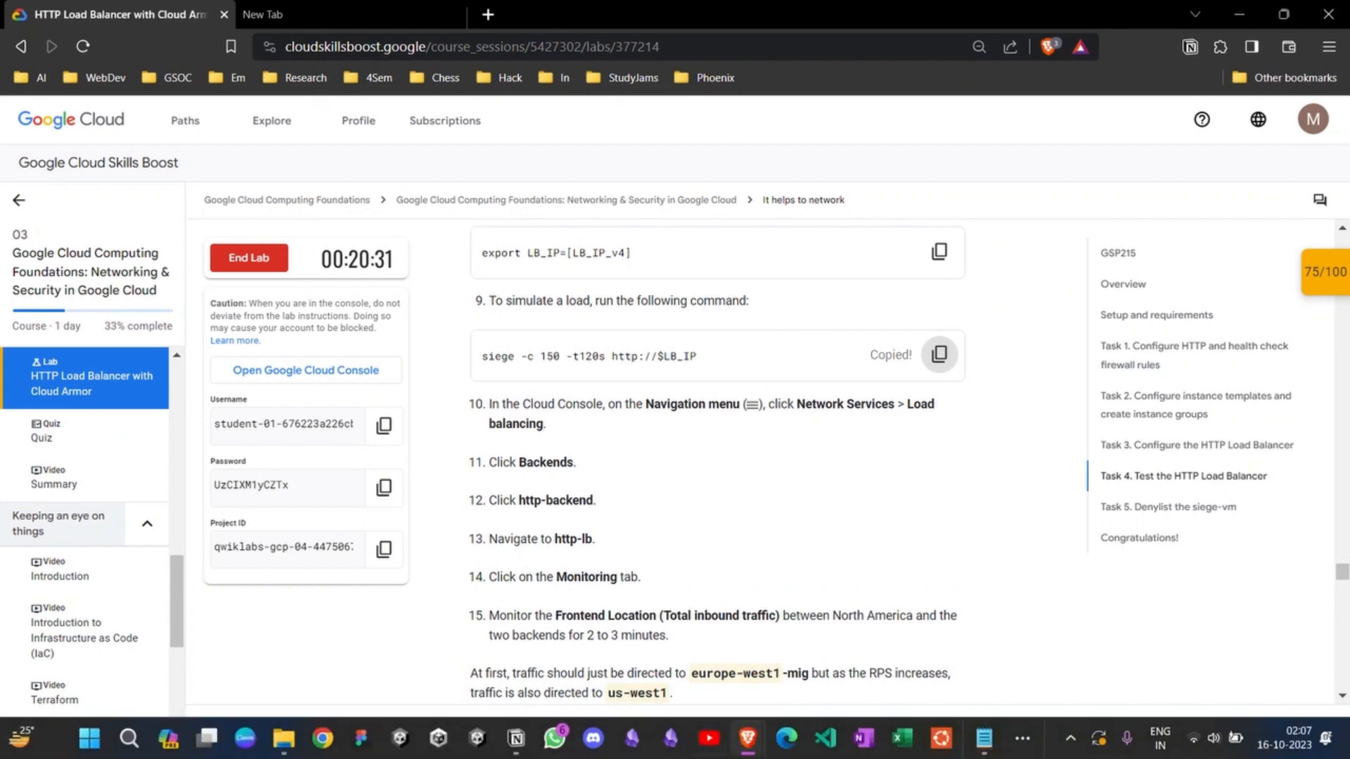
mouse_move(786, 738)
left_click(1013, 679)
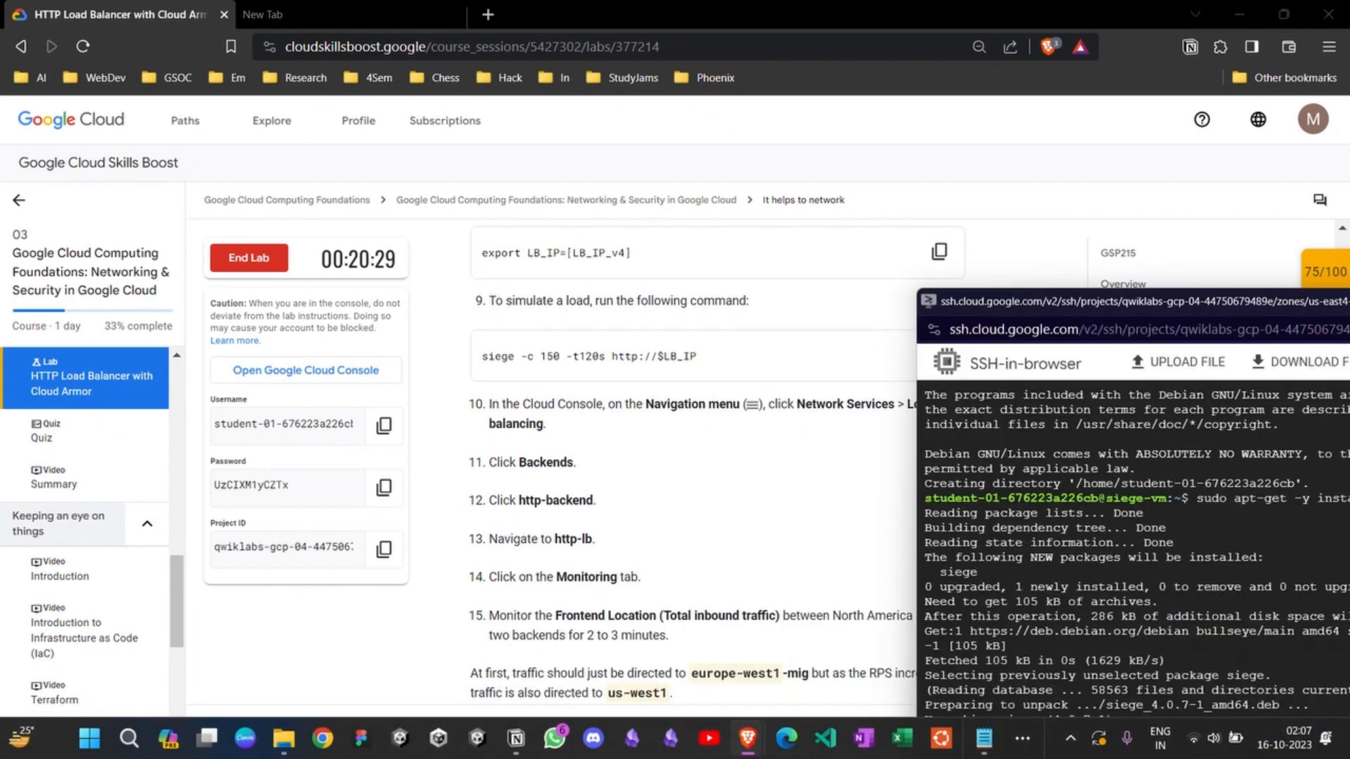
left_click_drag(1053, 303, 254, 124)
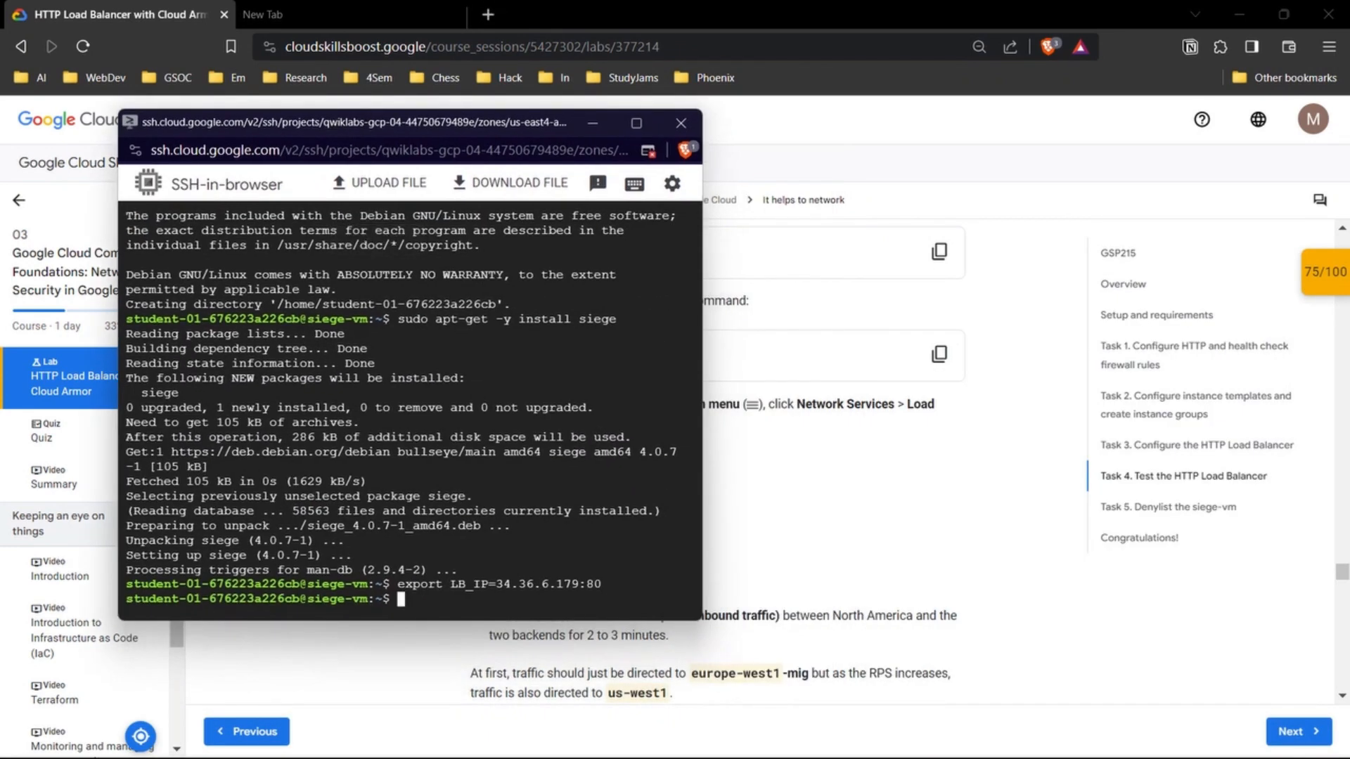
key("ctrl+v")
key("Return")
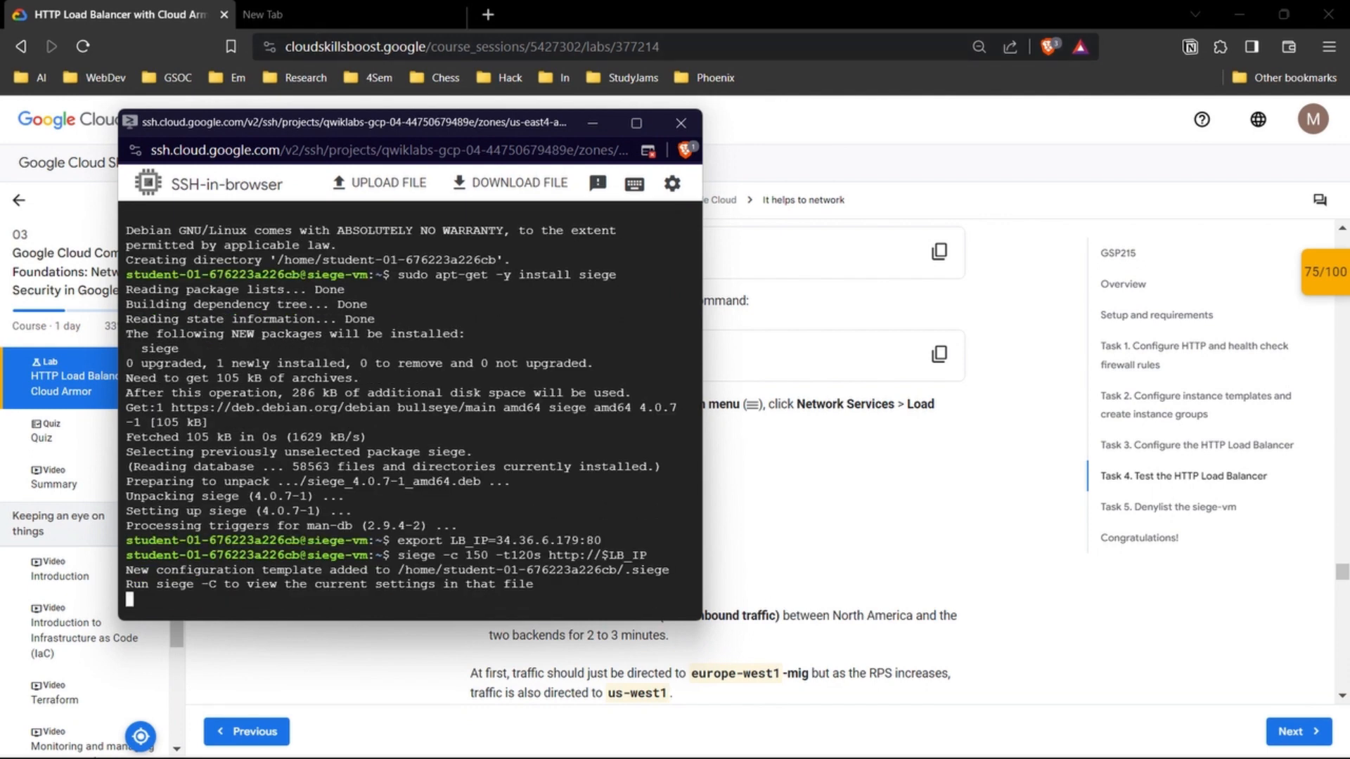
left_click_drag(465, 127, 616, 200)
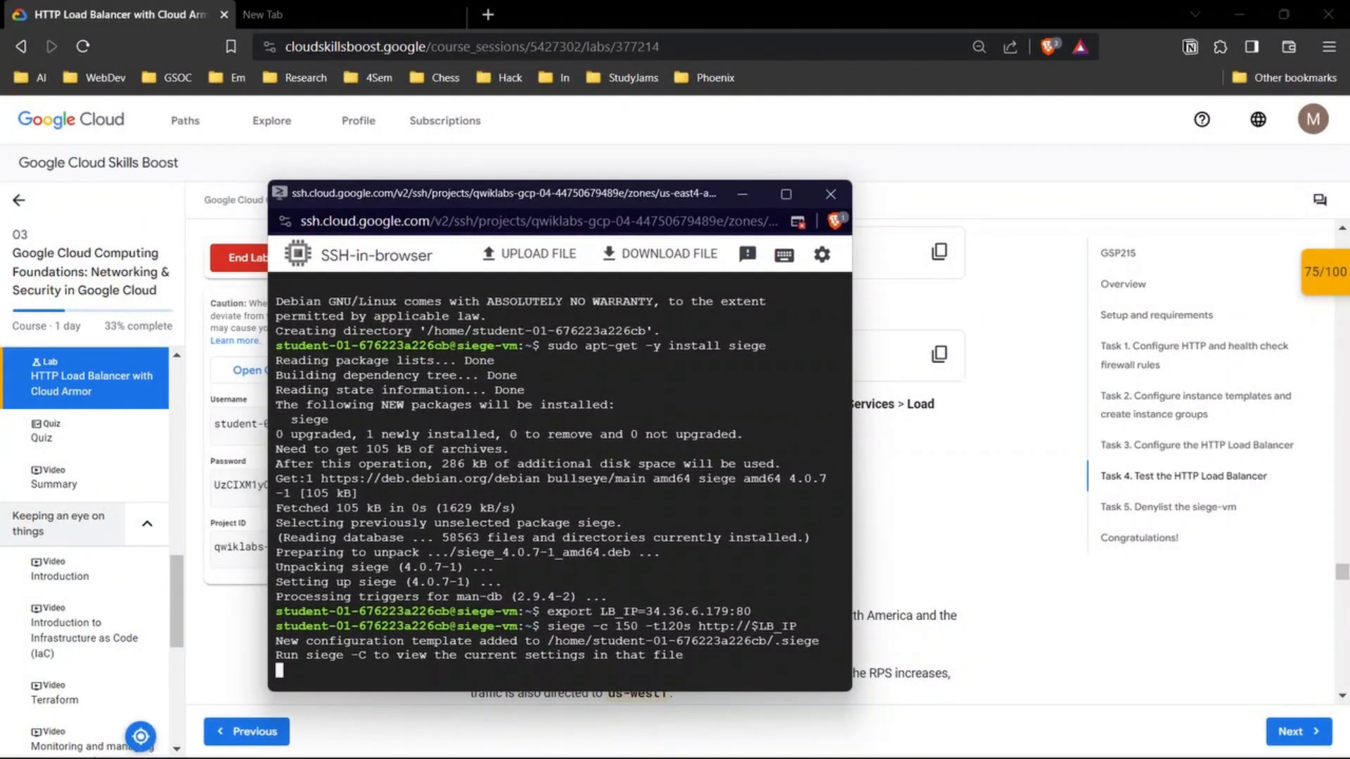
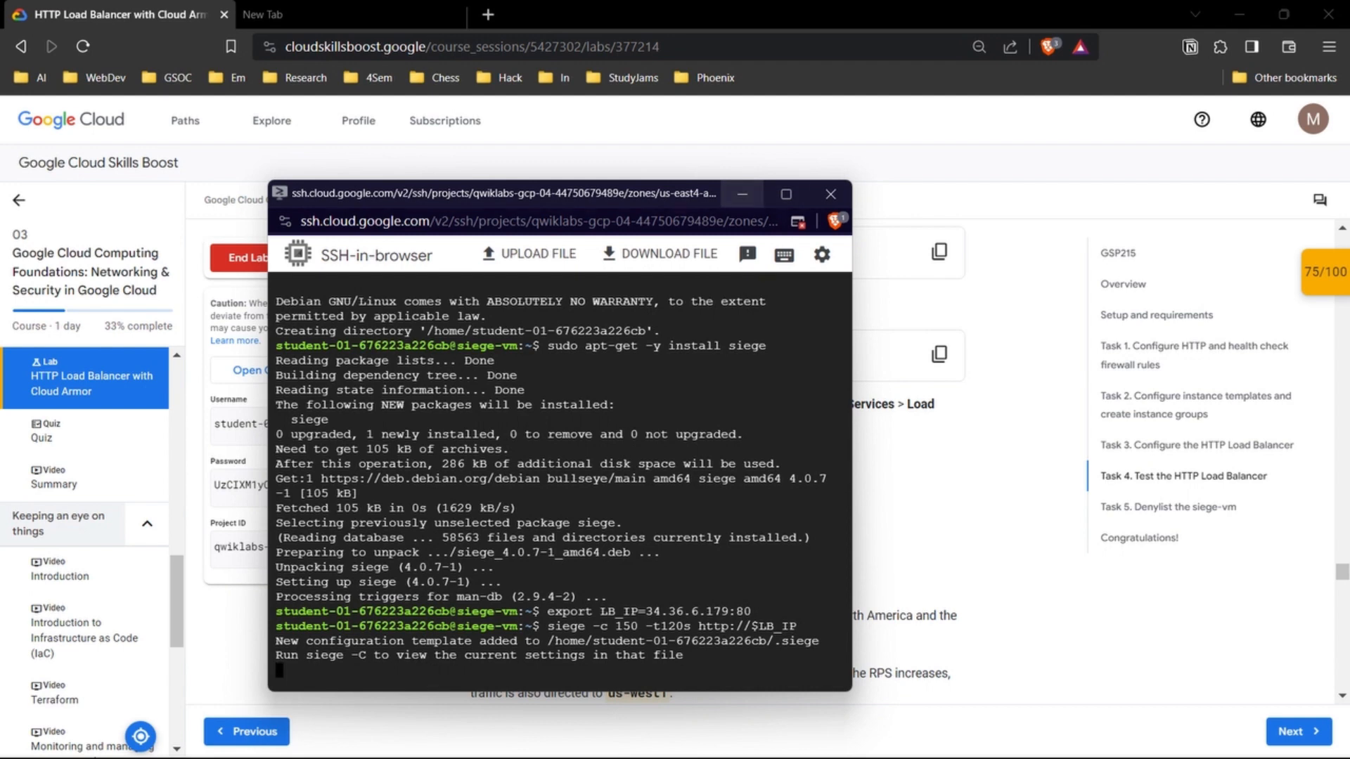
Step: Switch to the Cloud console and open the list of load balancing backends under Network services
key("alt+Tab")
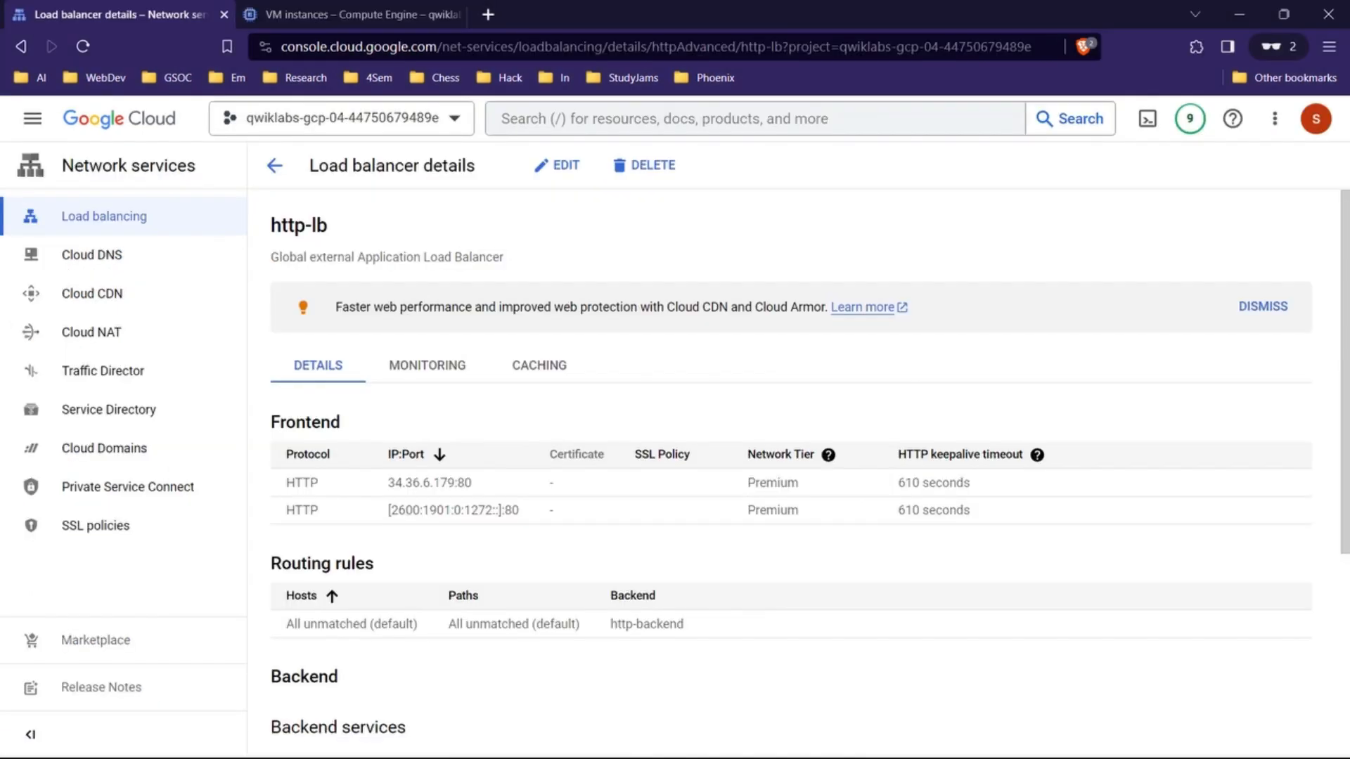
left_click(141, 217)
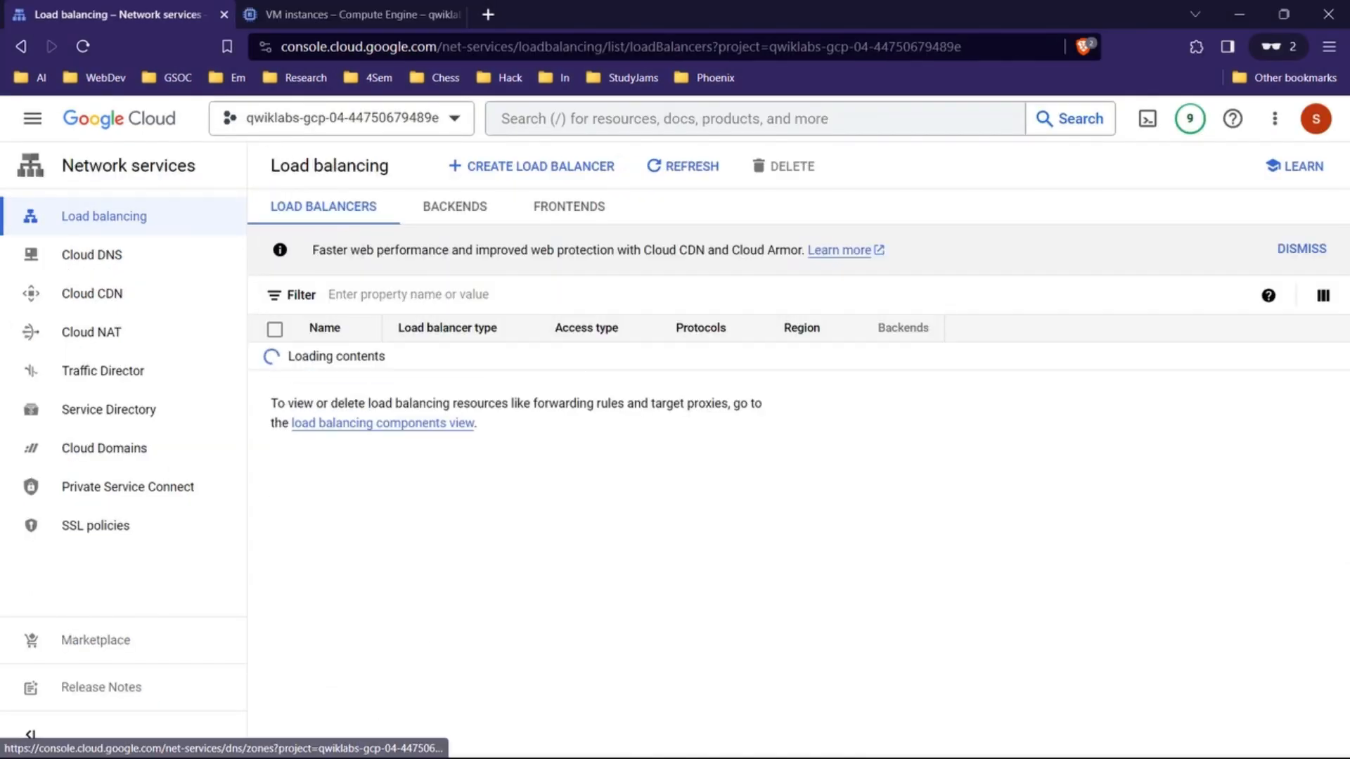
left_click(455, 206)
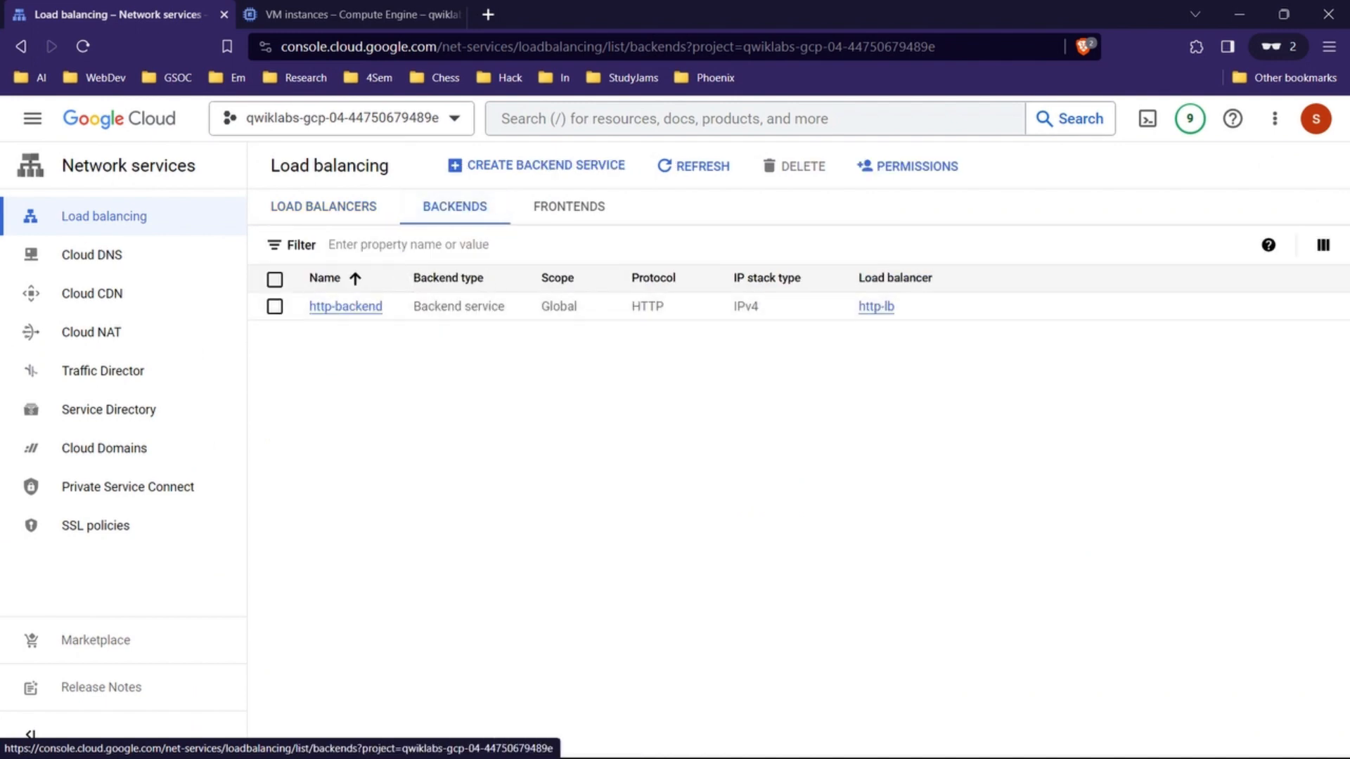
Step: Check lab steps 10 to 15, return to the console and review the http-backend service details and its backends
mouse_move(668, 755)
mouse_move(747, 738)
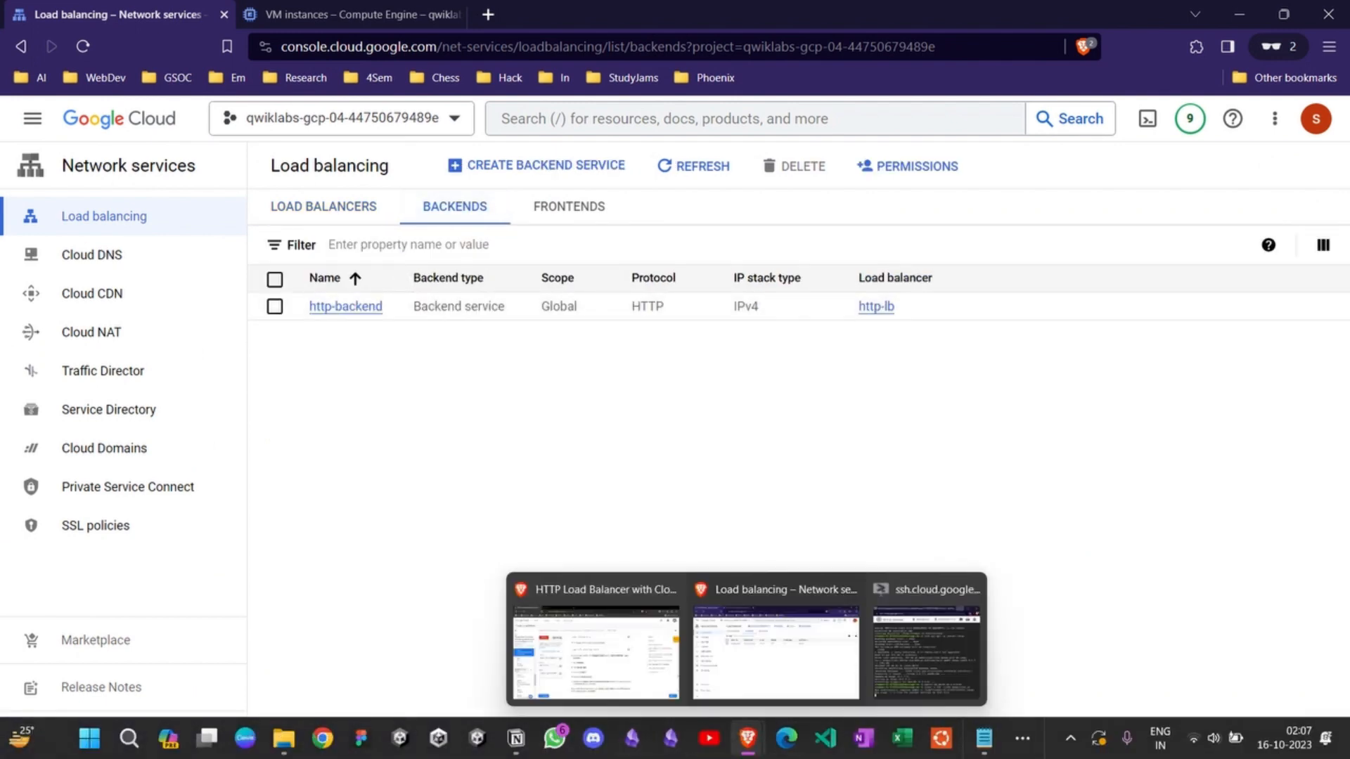
left_click(594, 640)
scroll(717, 457, "down", 2)
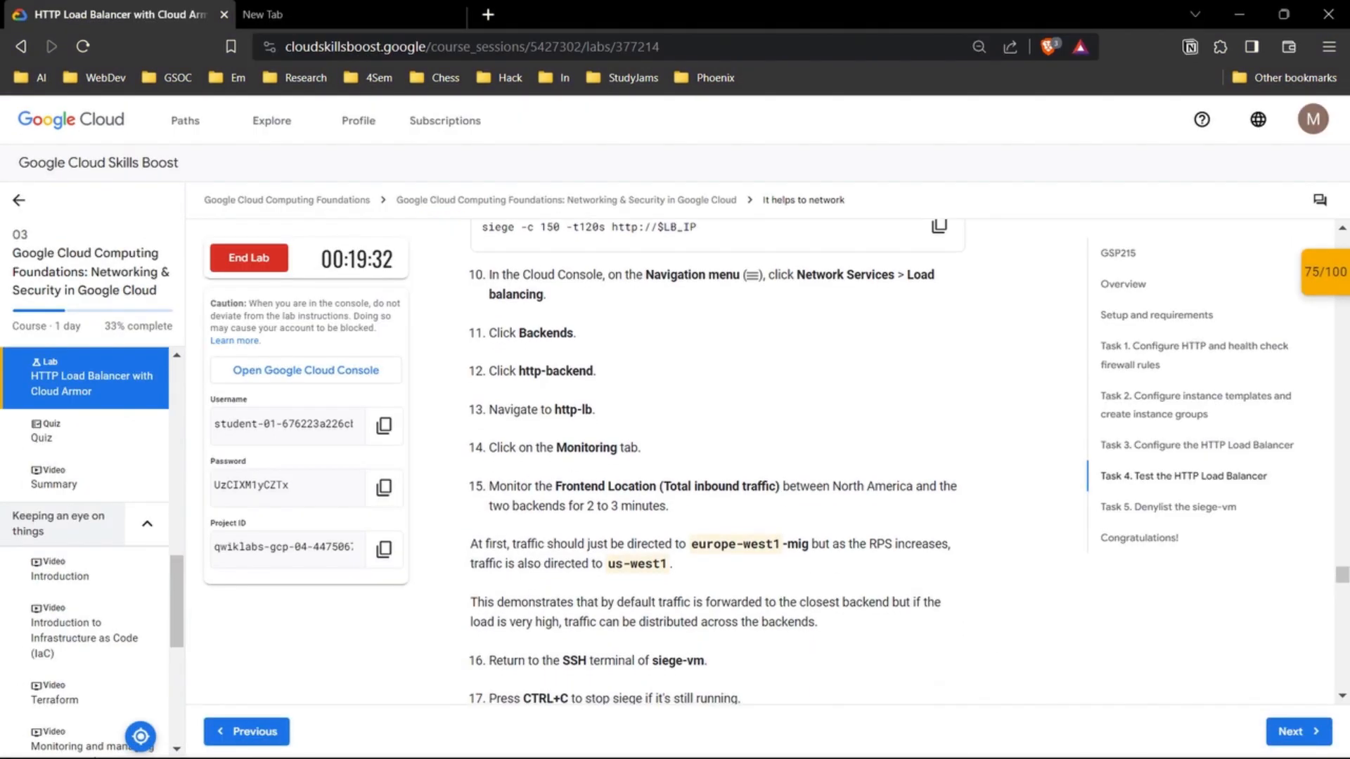
mouse_move(710, 756)
mouse_move(747, 739)
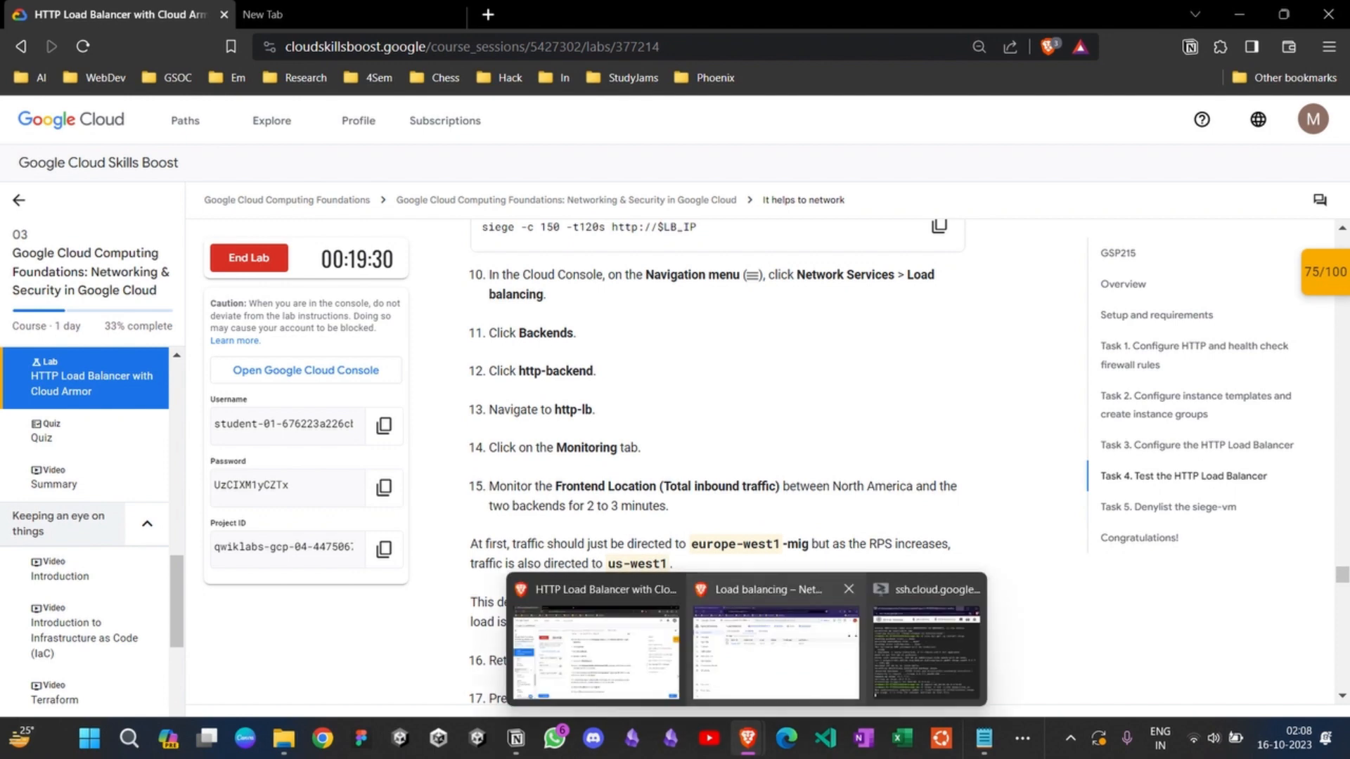
left_click(756, 686)
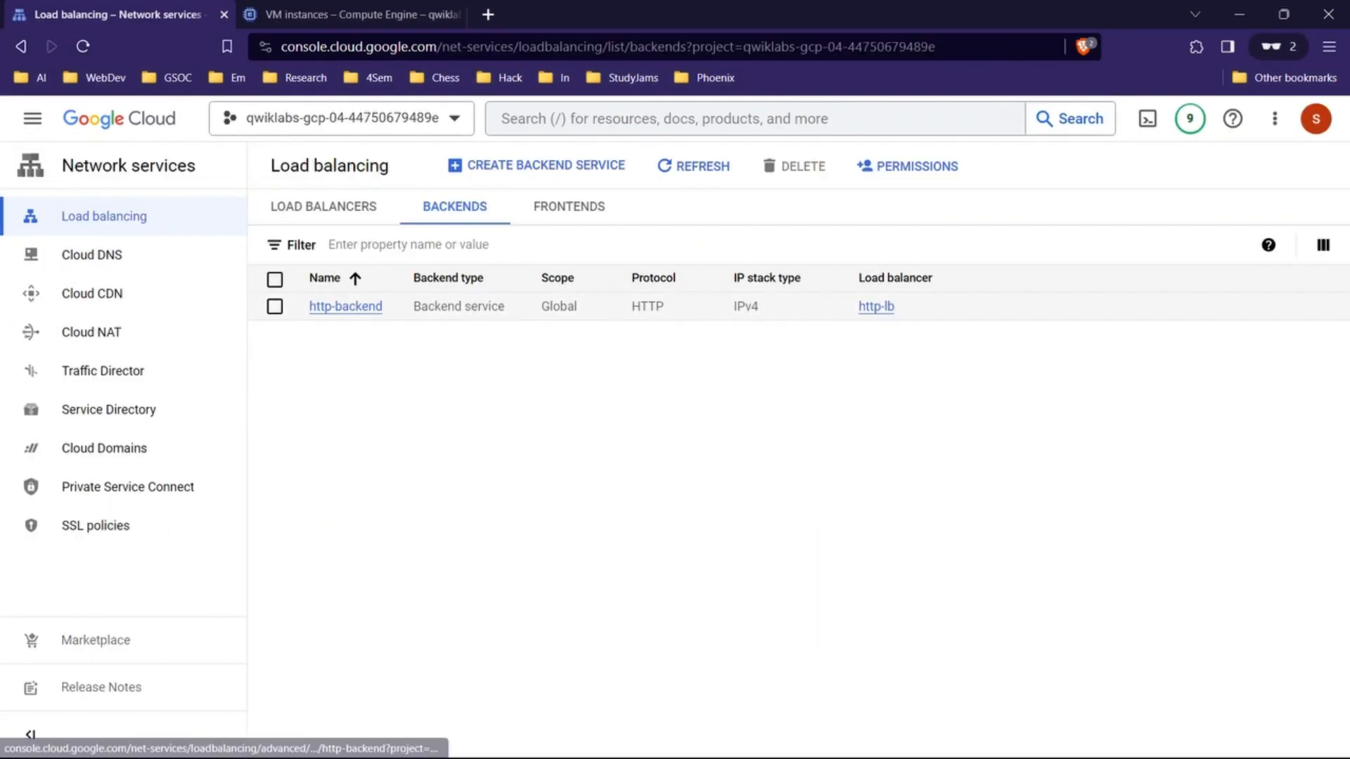
left_click(345, 306)
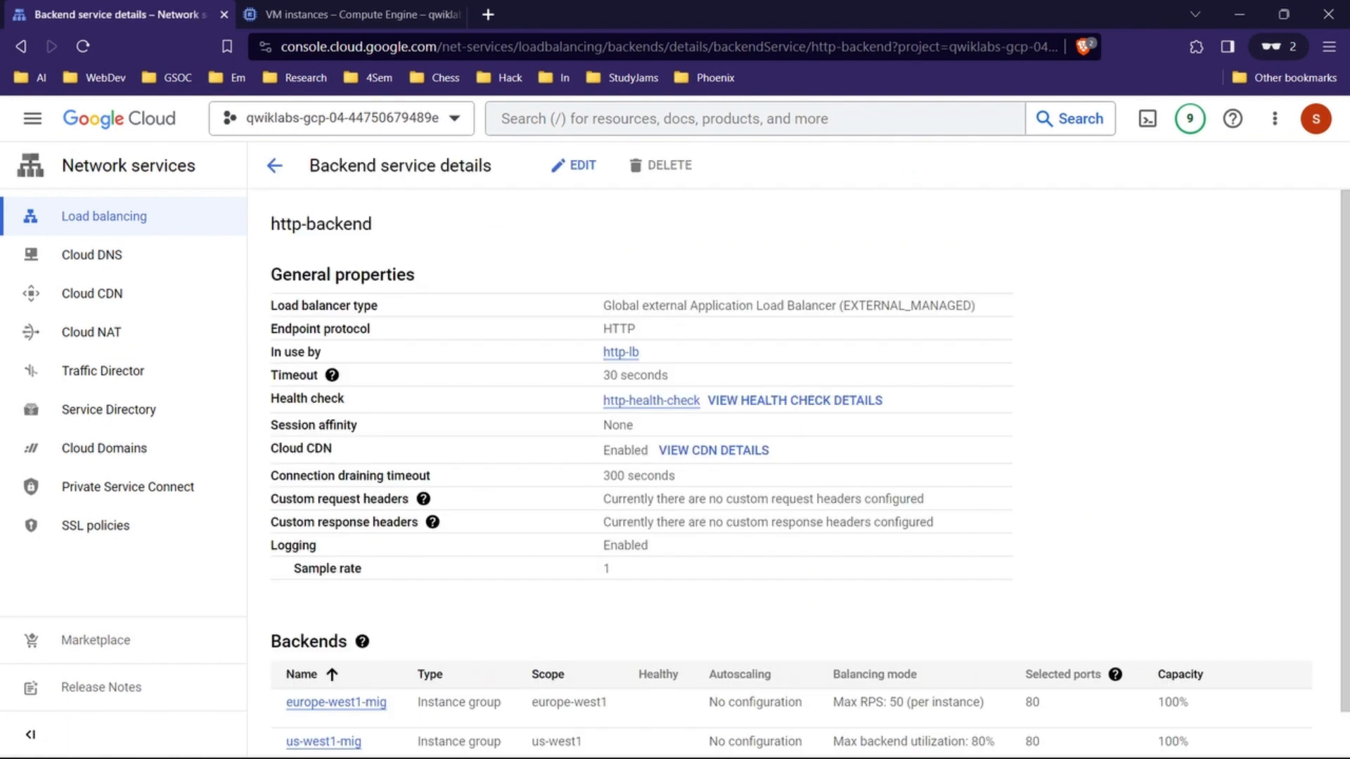
scroll(809, 471, "down", 1)
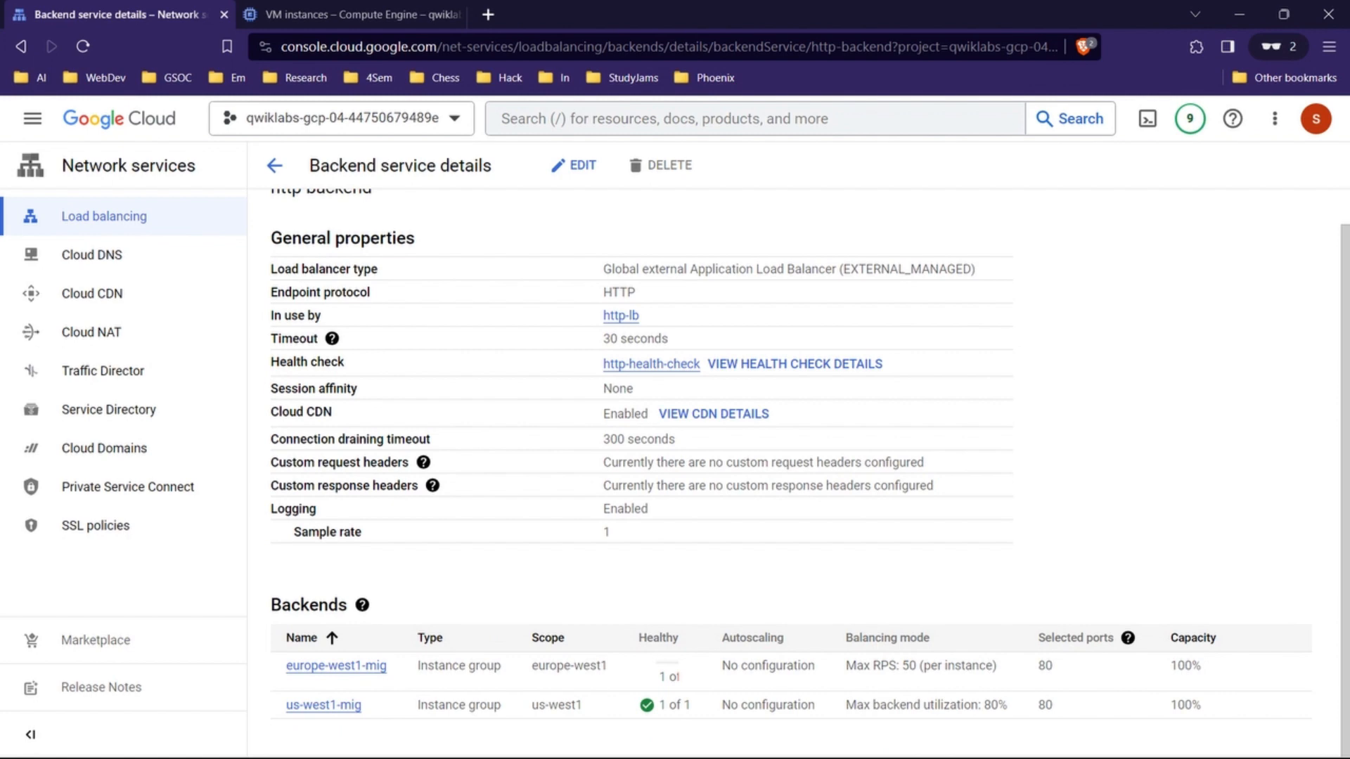
scroll(809, 472, "up", 1)
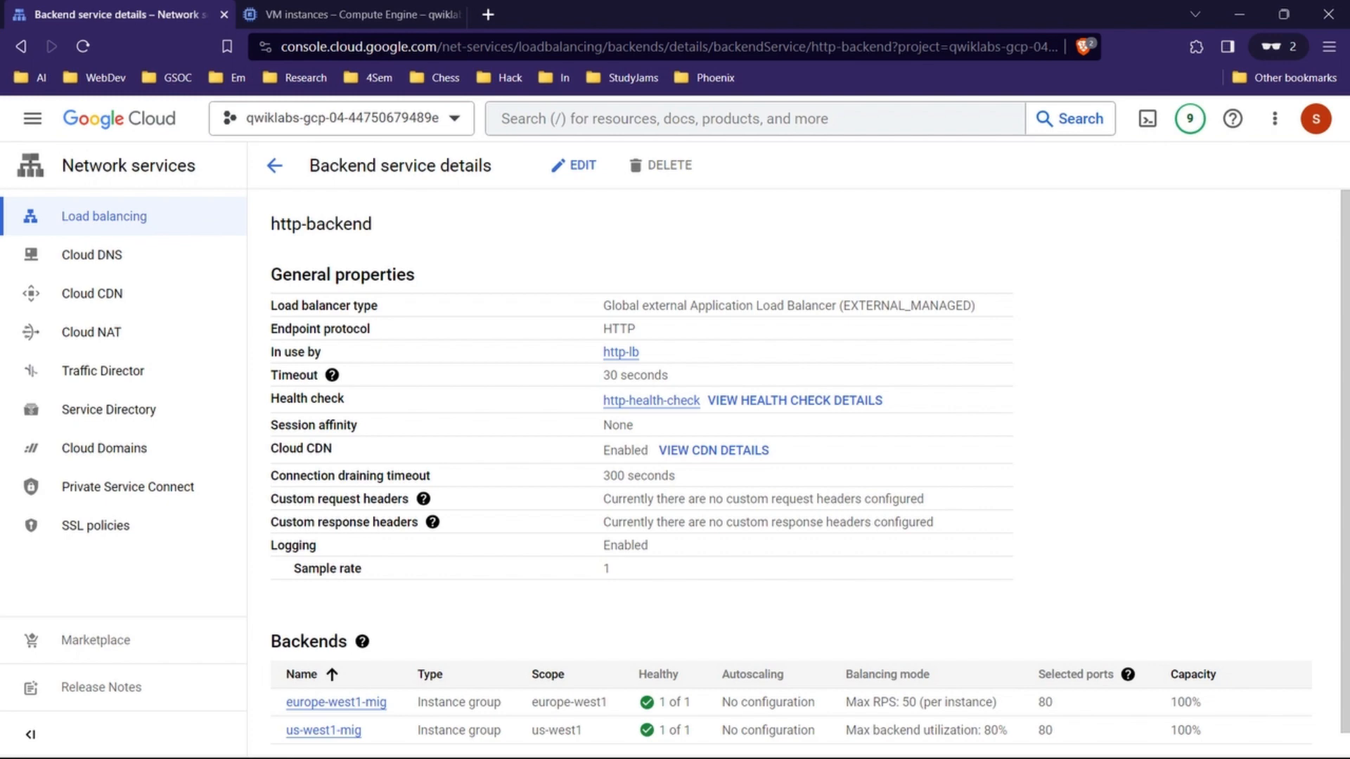
Step: Following lab steps 16 and 17, stop the running siege test in the siege-vm SSH terminal and minimize the terminal window
mouse_move(748, 738)
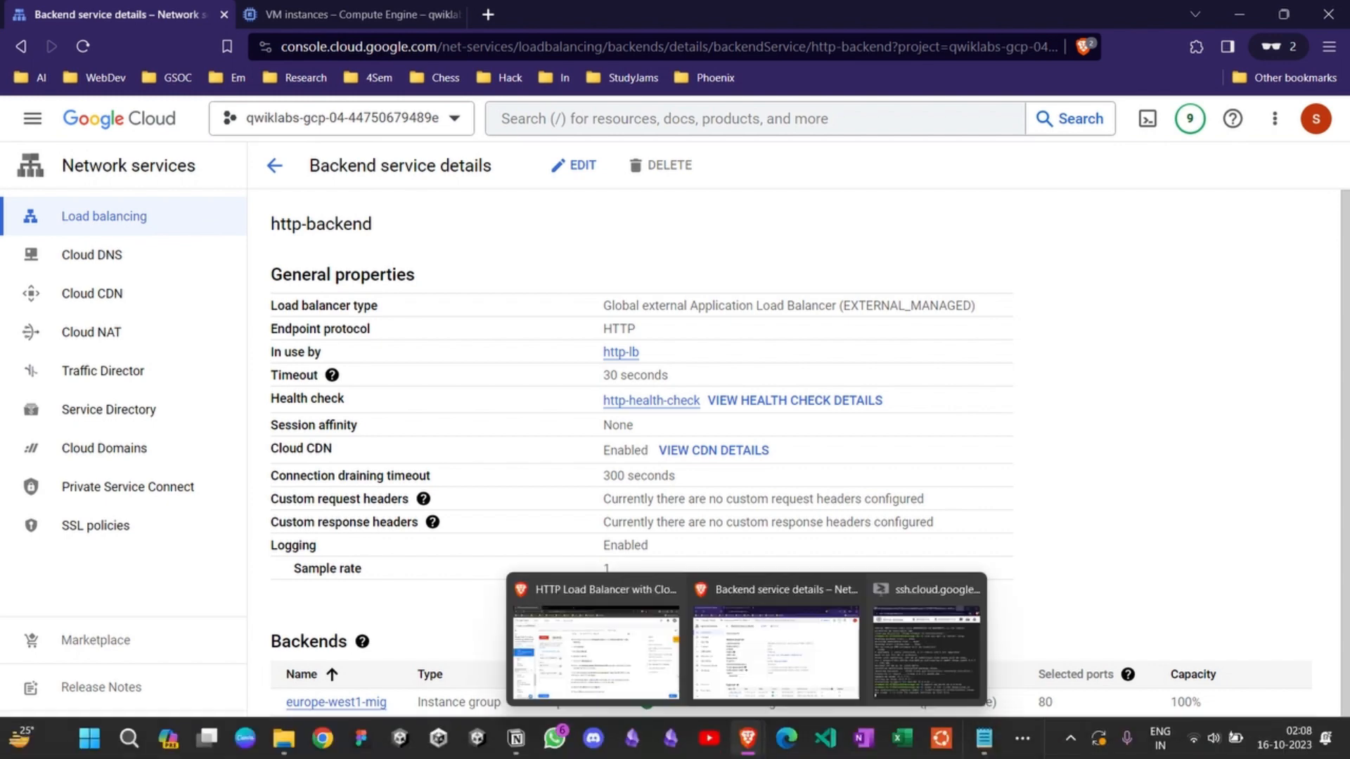
left_click(596, 650)
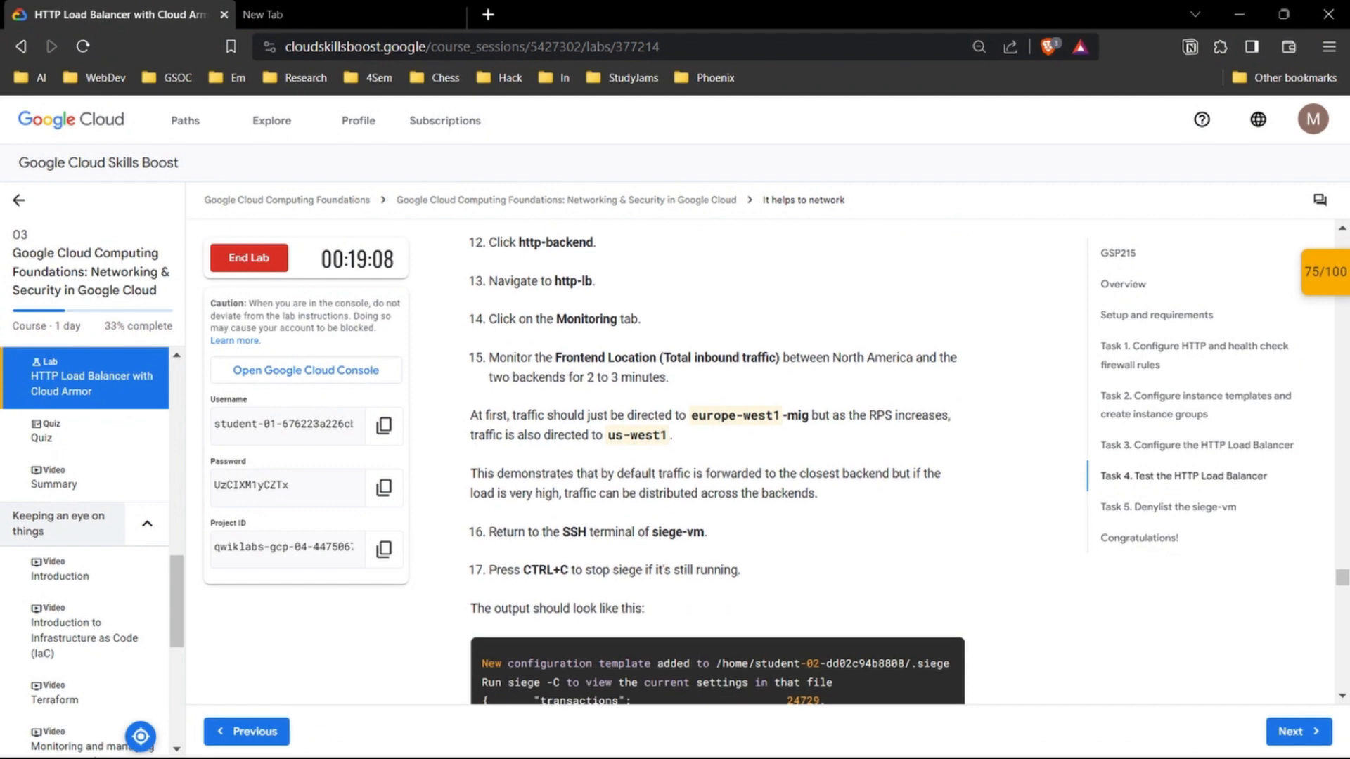
key("alt+Tab")
scroll(809, 471, "up", 1)
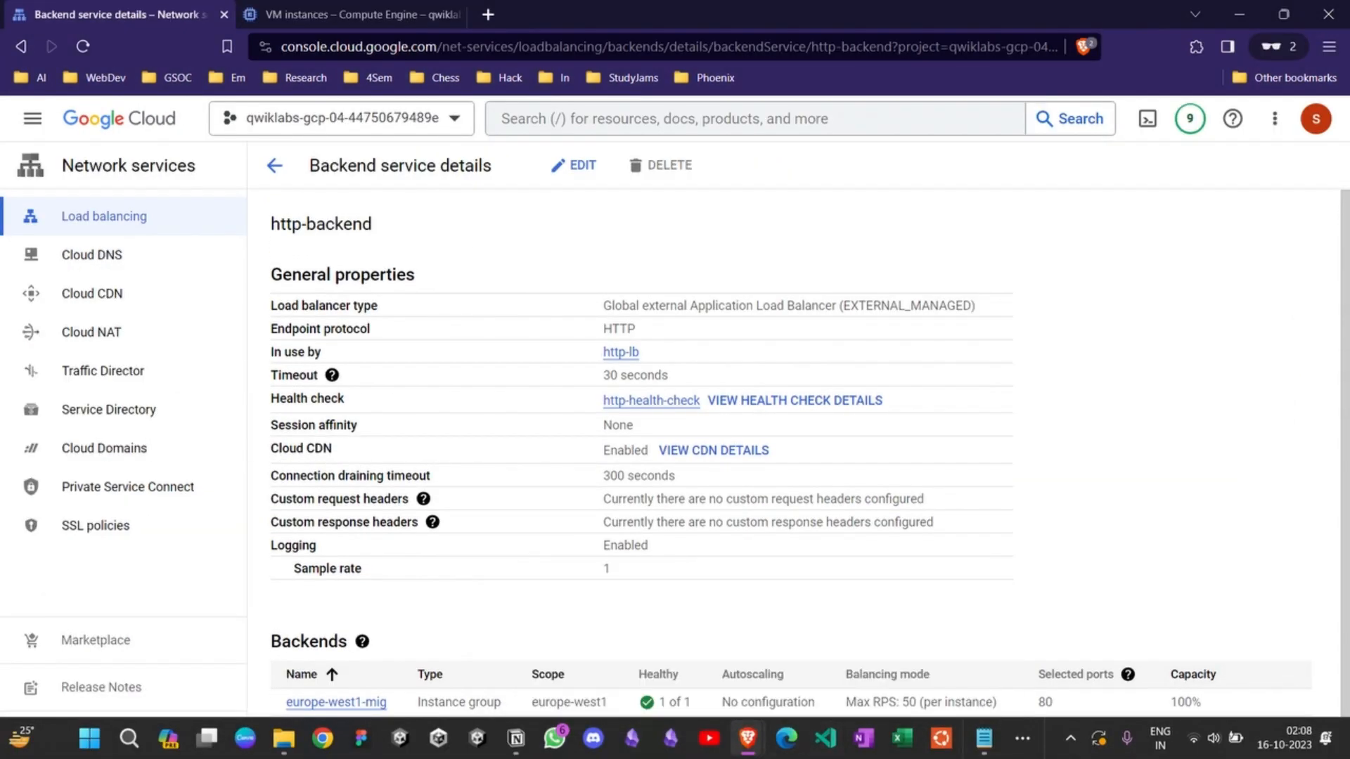
mouse_move(747, 738)
left_click(925, 651)
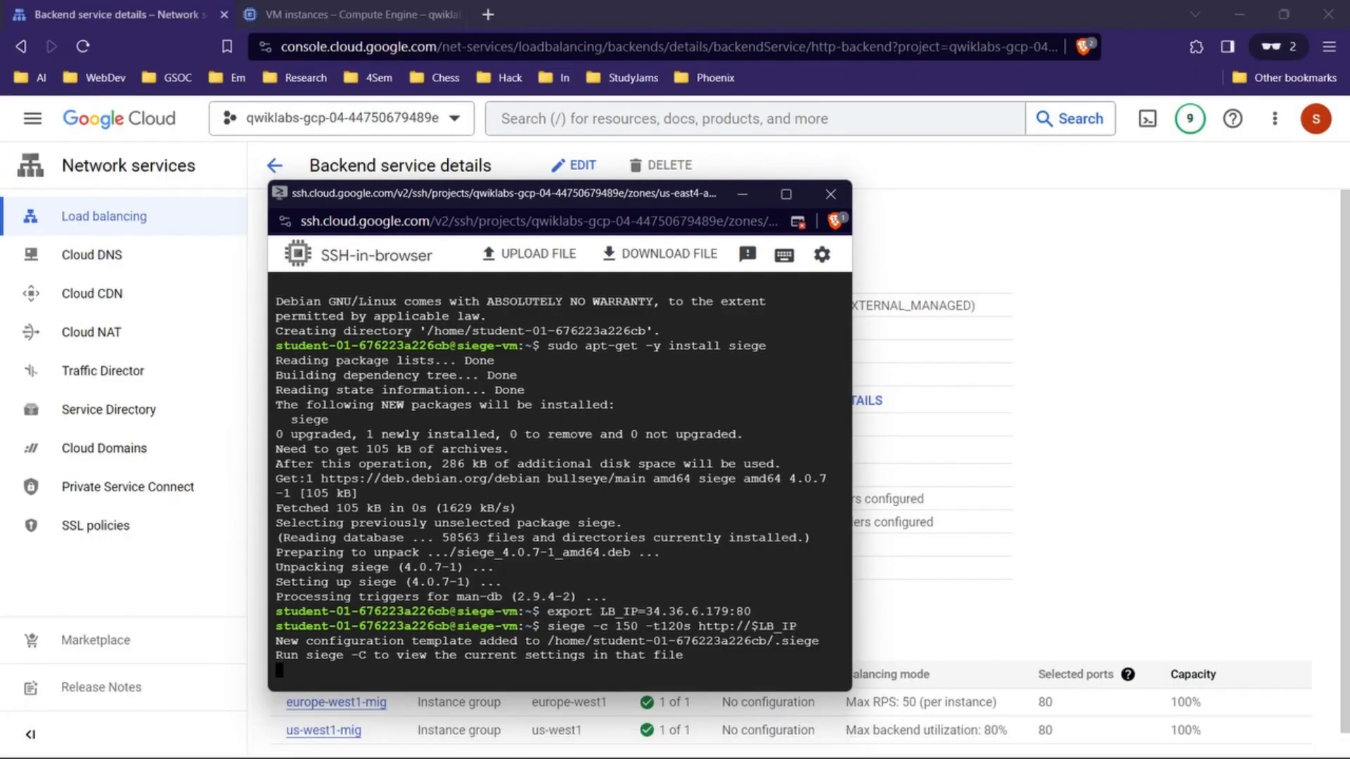
key("ctrl+c")
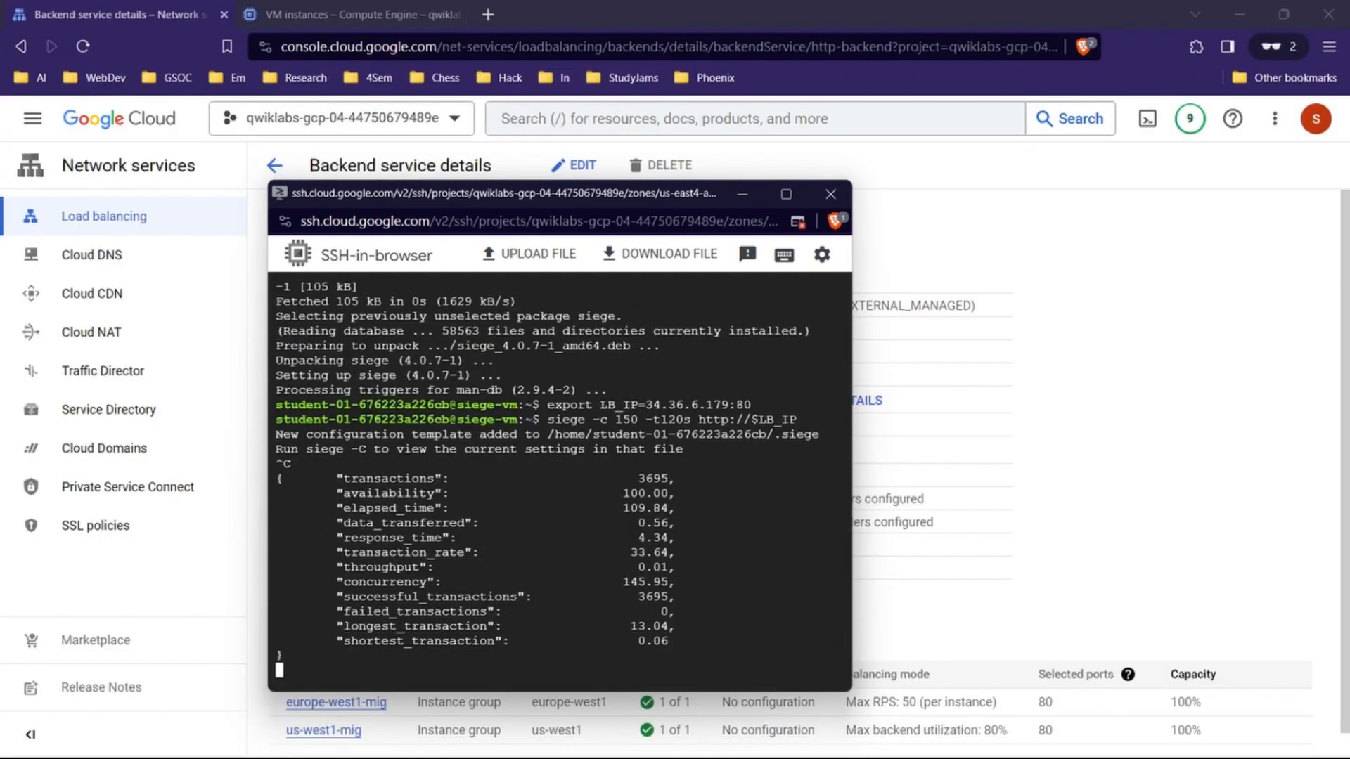
left_click_drag(698, 656, 345, 449)
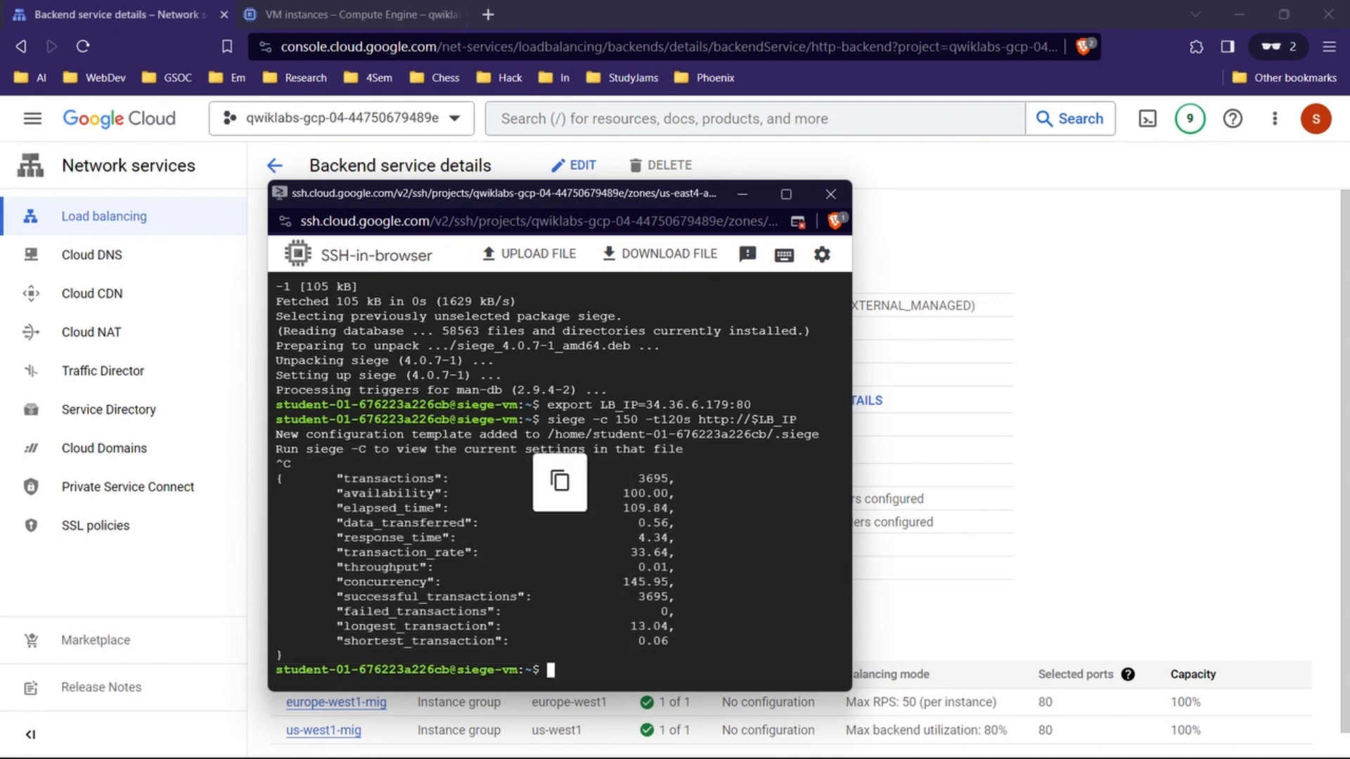
left_click(742, 193)
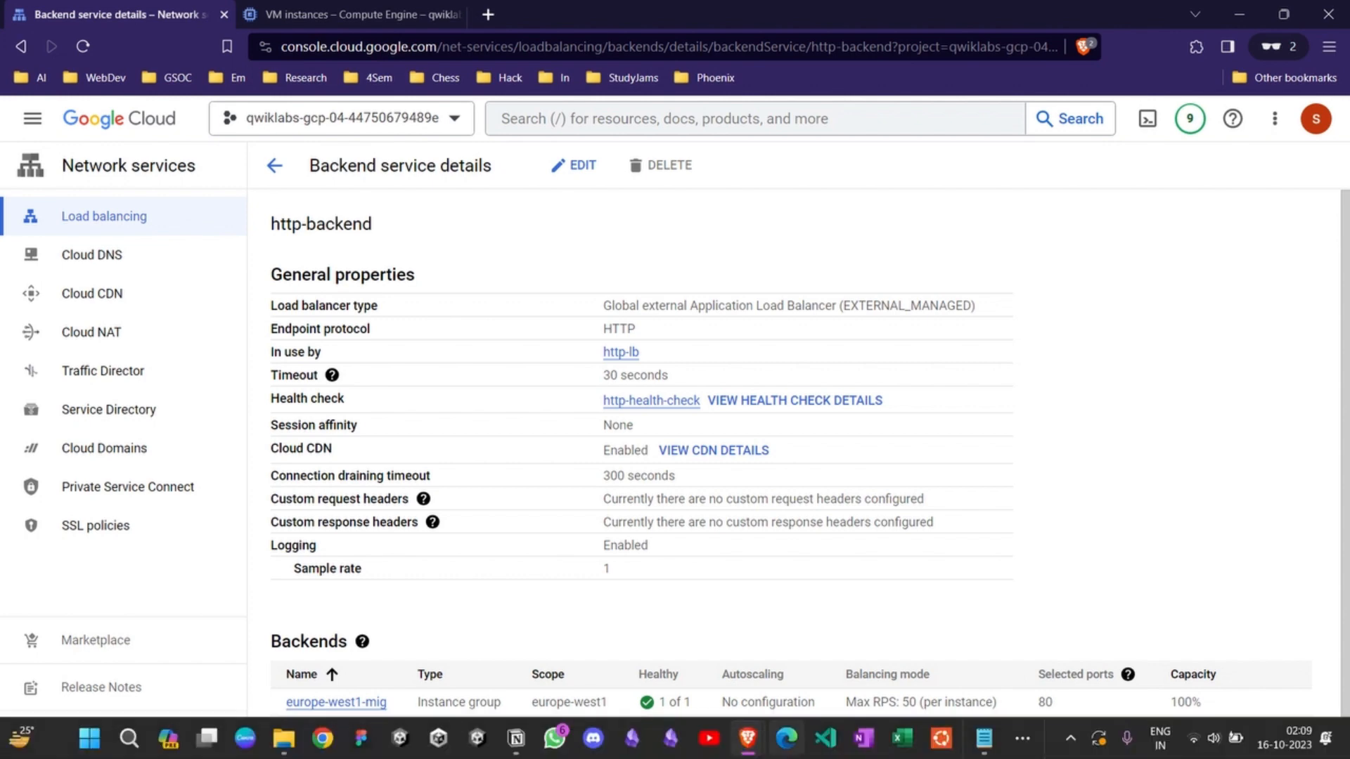
Step: Read the lab's explanation of traffic distribution between europe-west1-mig and us-west1 and its sample siege output
mouse_move(747, 739)
left_click(596, 636)
scroll(717, 463, "up", 1)
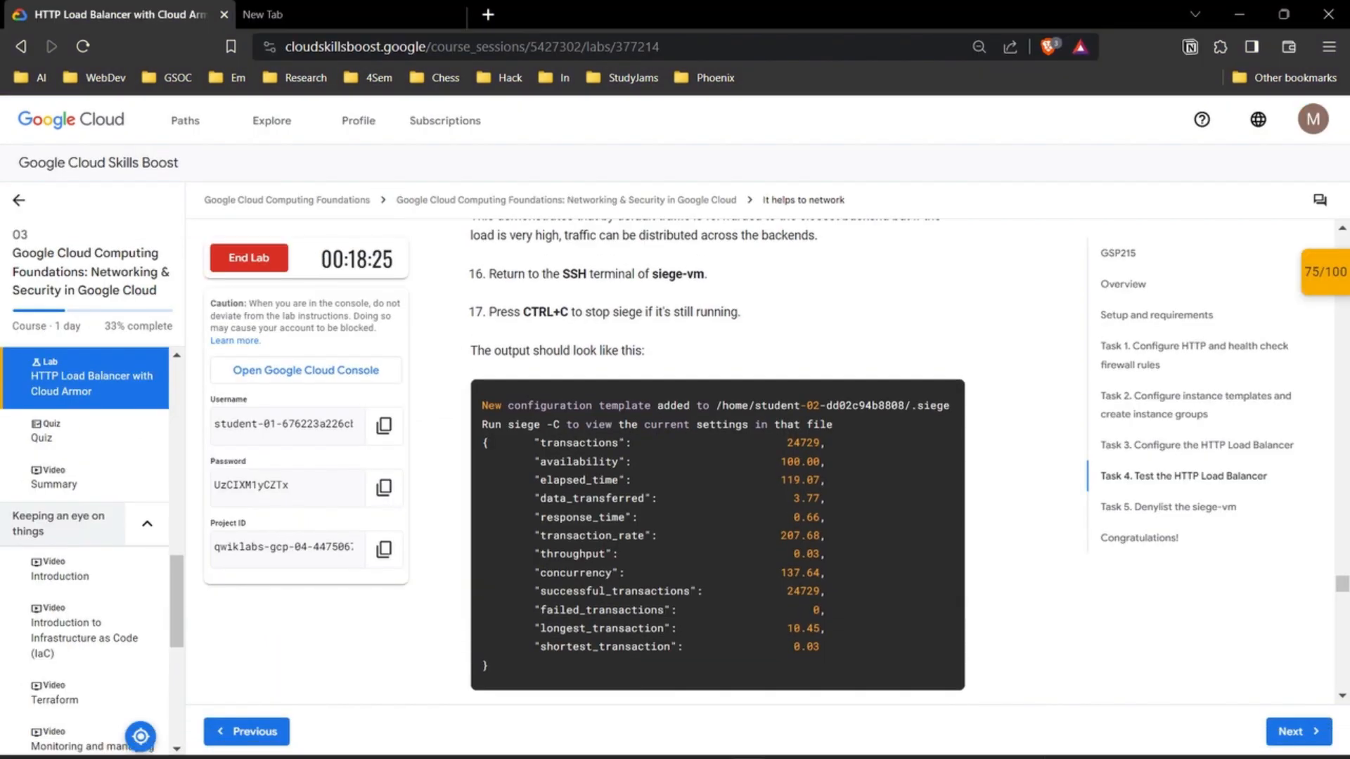
scroll(718, 462, "up", 2)
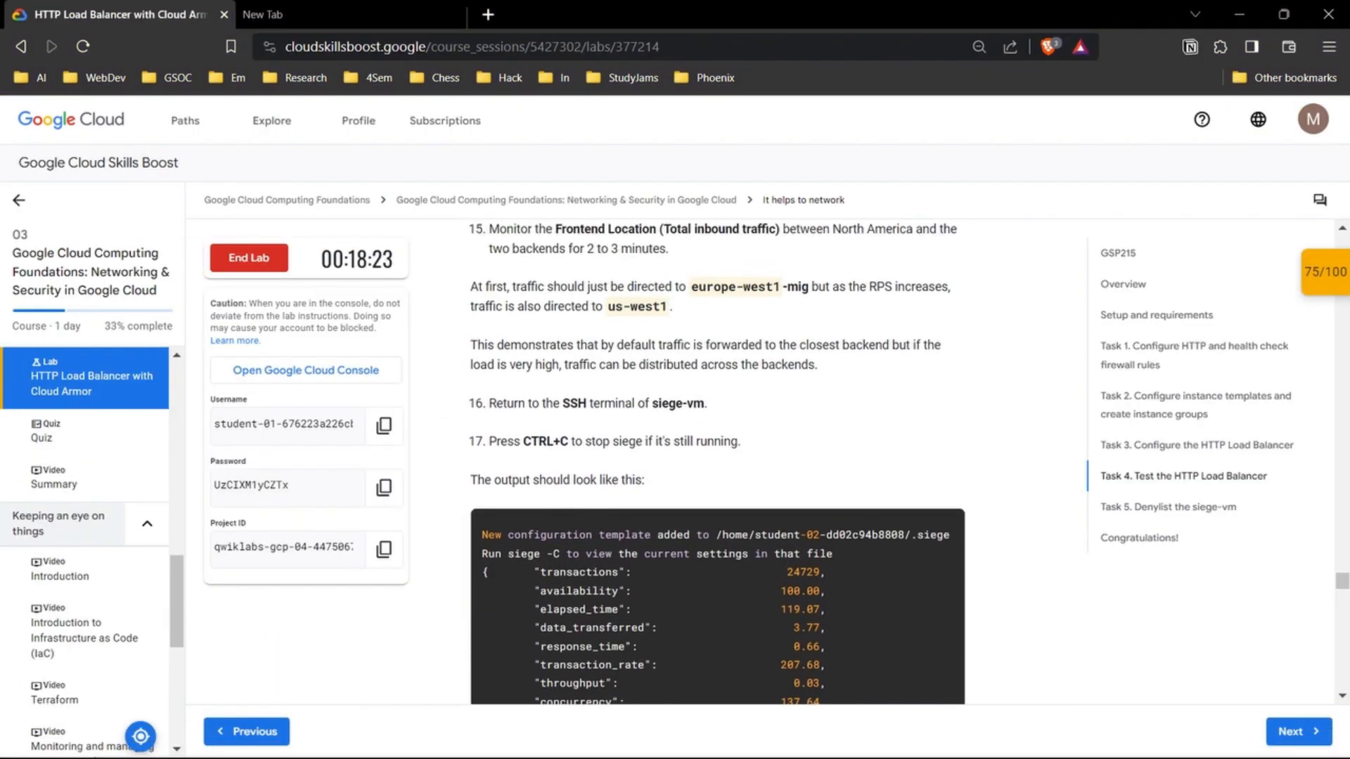
left_click_drag(818, 365, 471, 344)
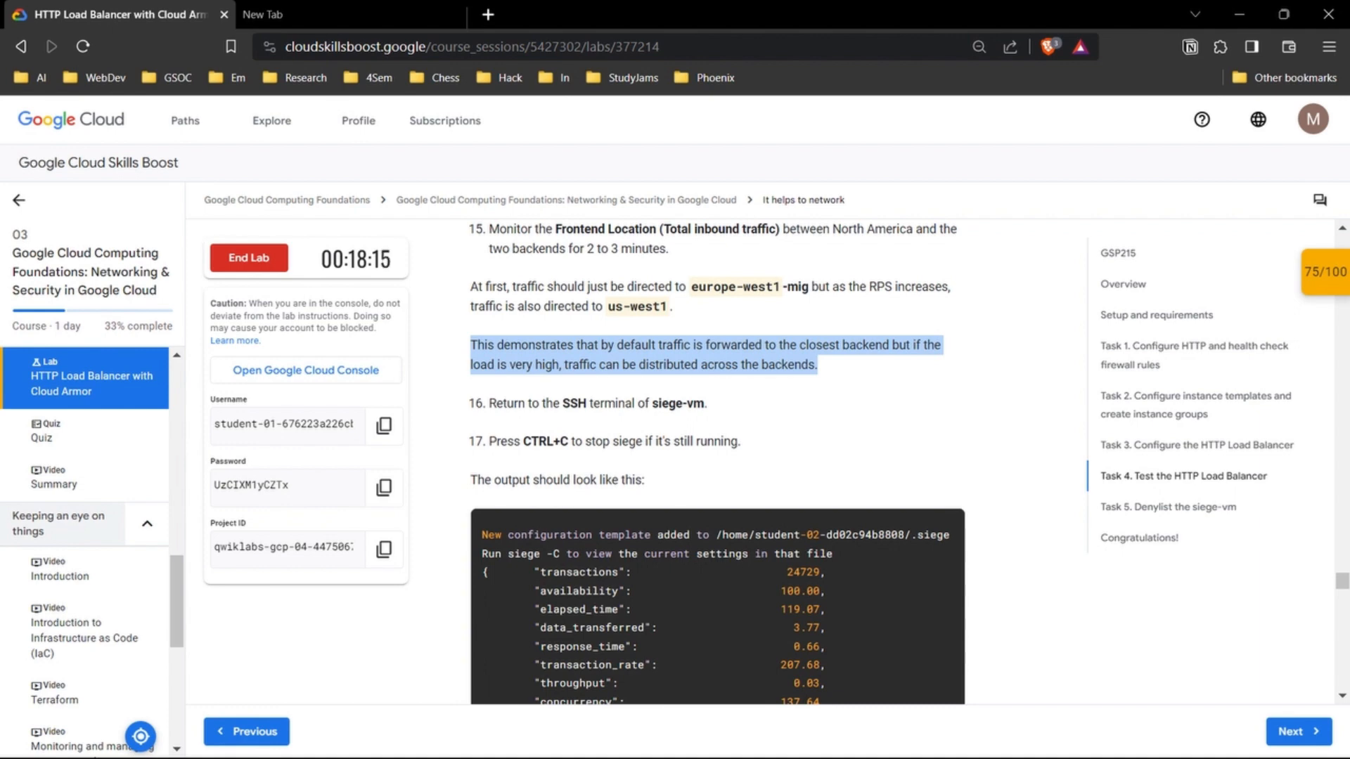
scroll(717, 464, "up", 2)
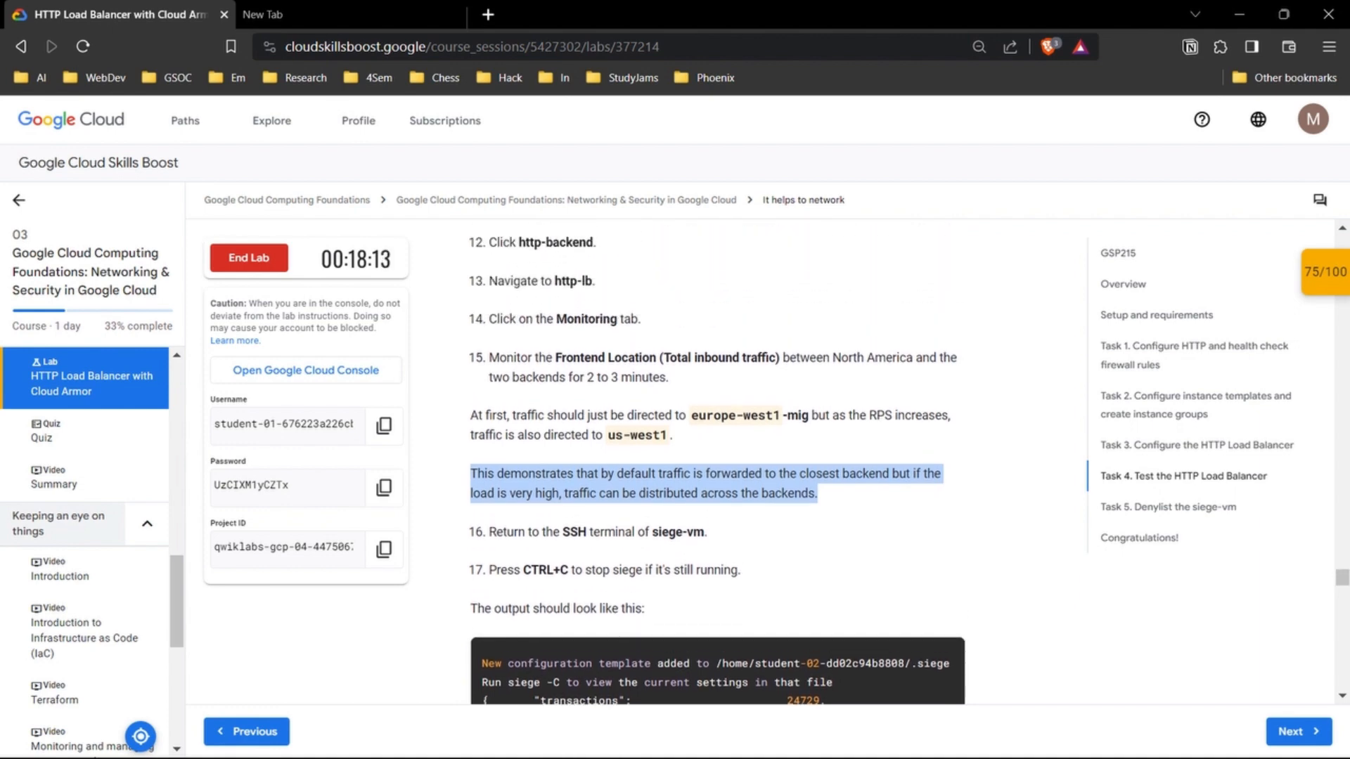
left_click(872, 495)
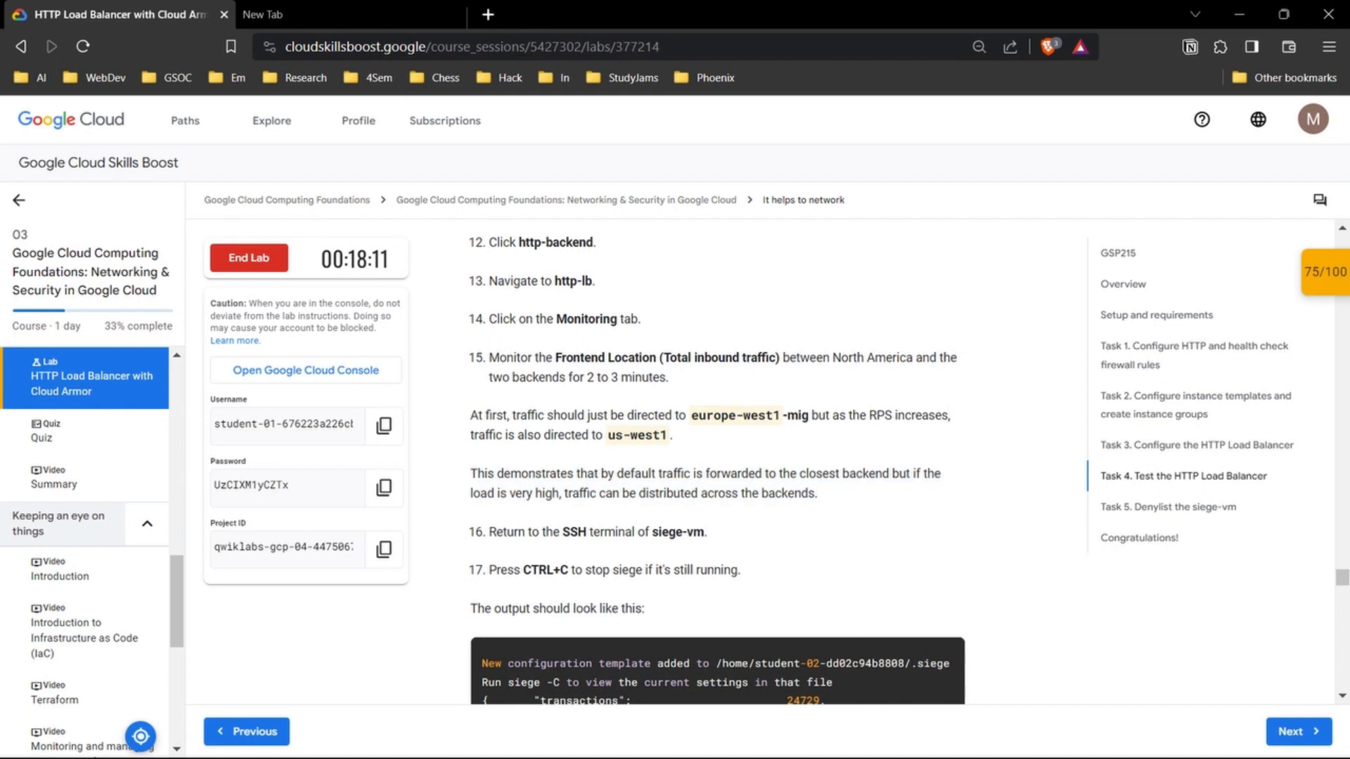
mouse_move(470, 415)
left_mouse_down()
mouse_move(668, 435)
mouse_move(625, 417)
mouse_move(486, 416)
left_mouse_up()
left_click(677, 435)
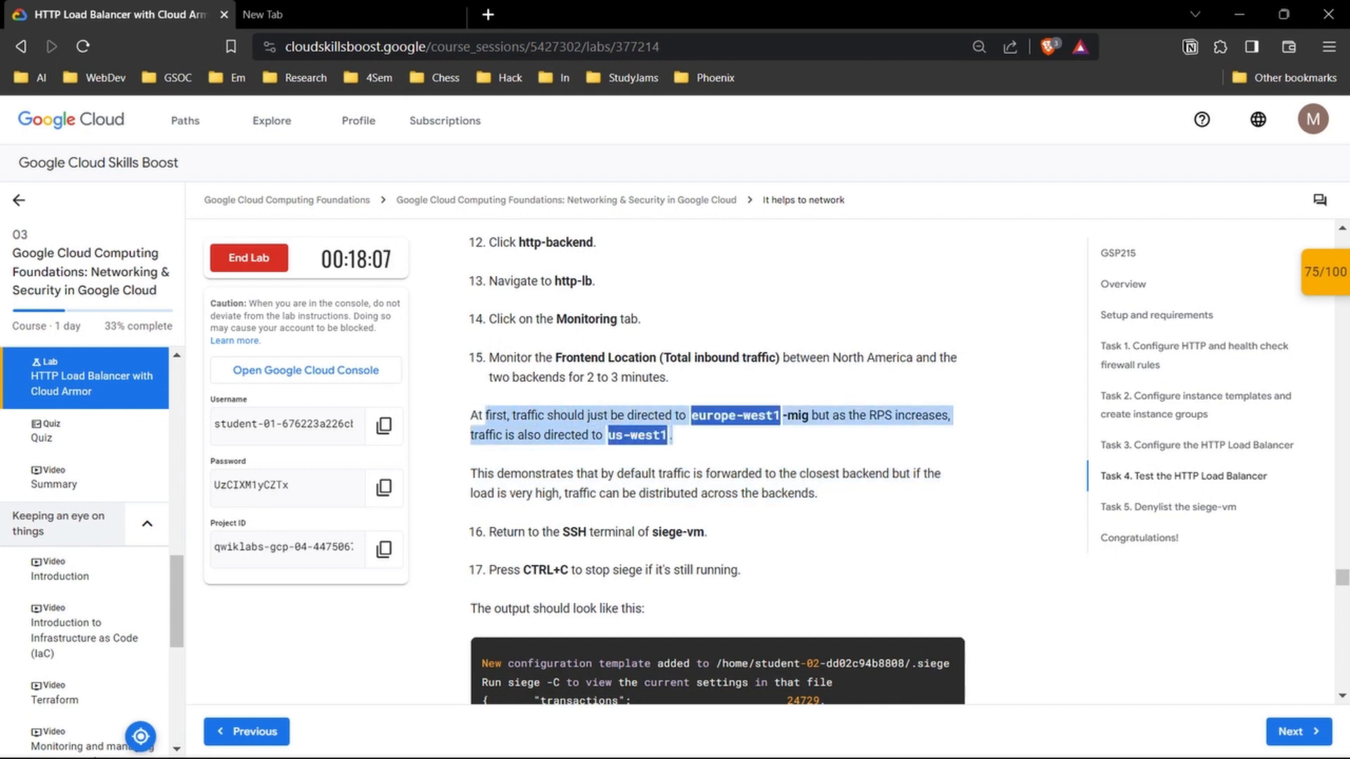
scroll(717, 464, "down", 2)
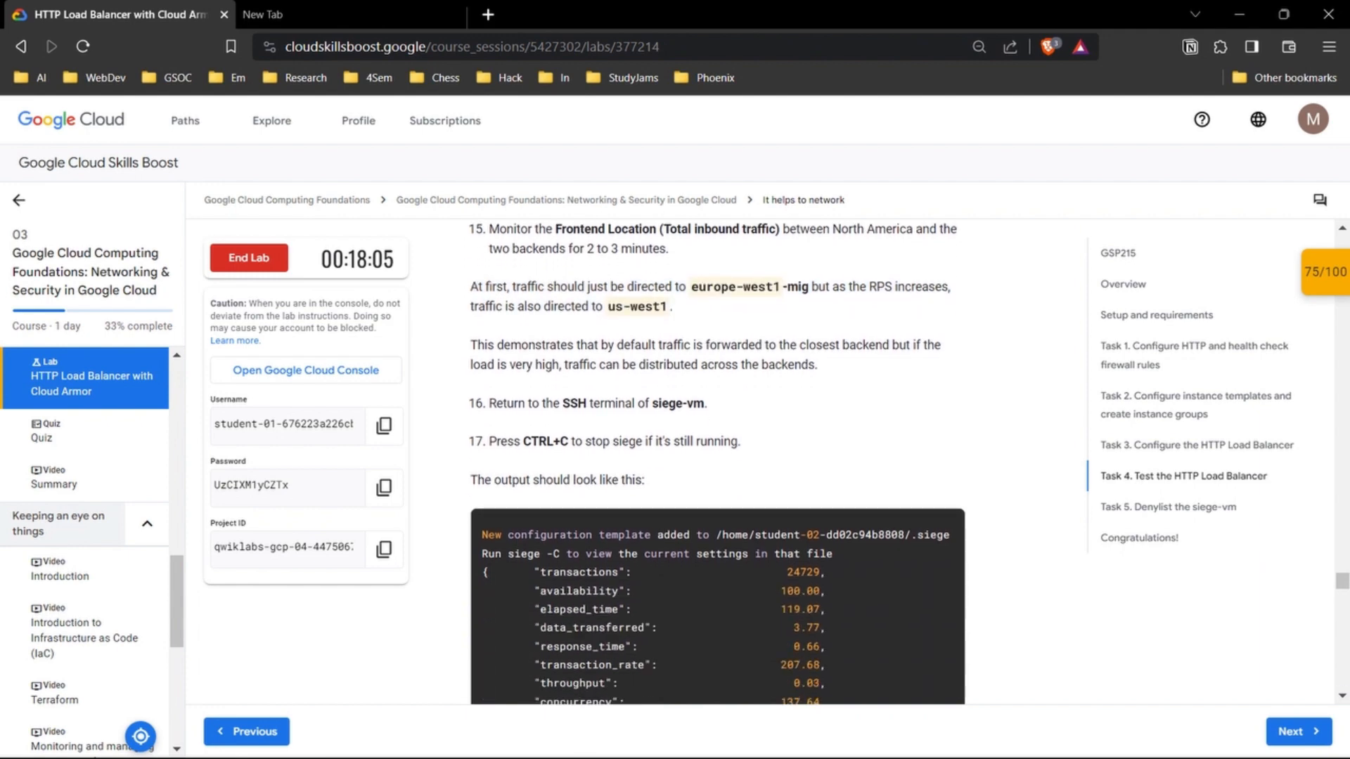
Step: Read the Task 5 security policy instructions and open the Cloud Armor policies page under Network Security in the console
scroll(717, 464, "down", 8)
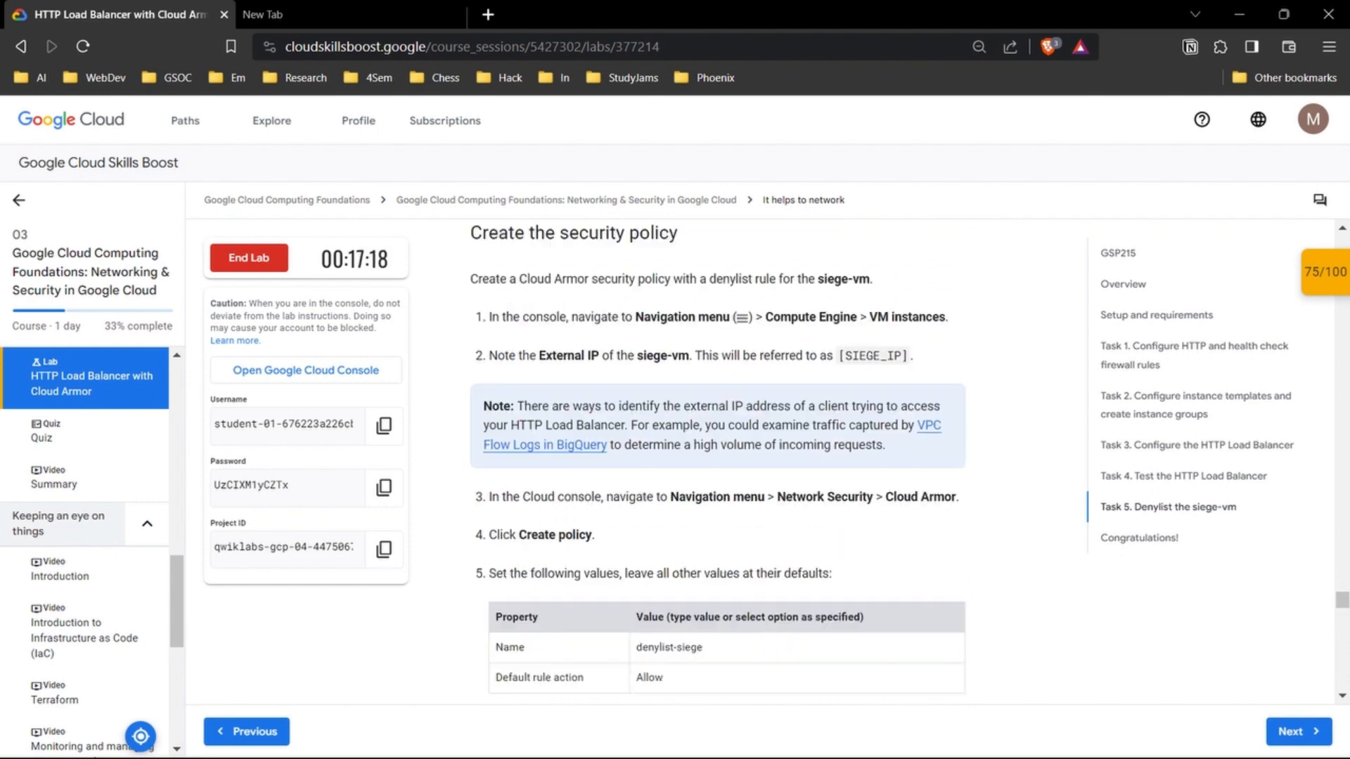
scroll(717, 464, "down", 2)
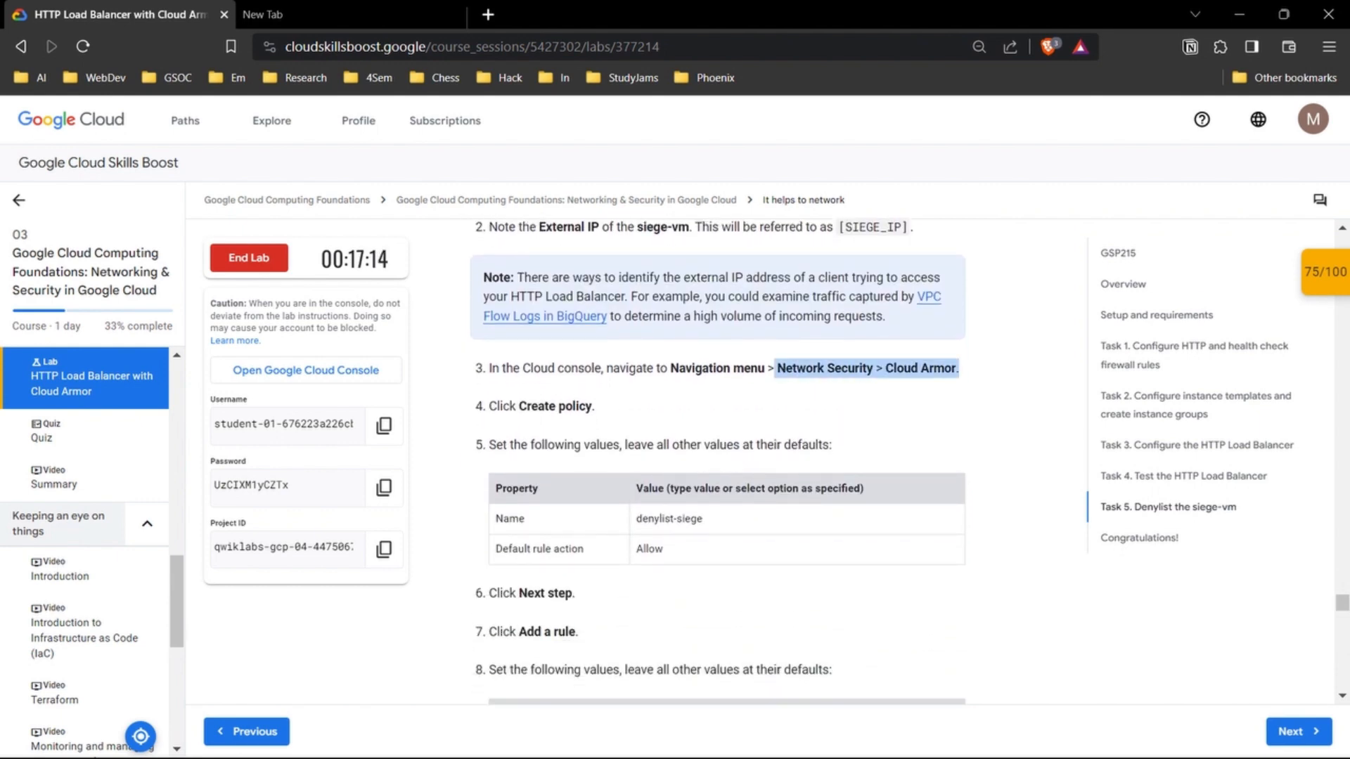
mouse_move(709, 757)
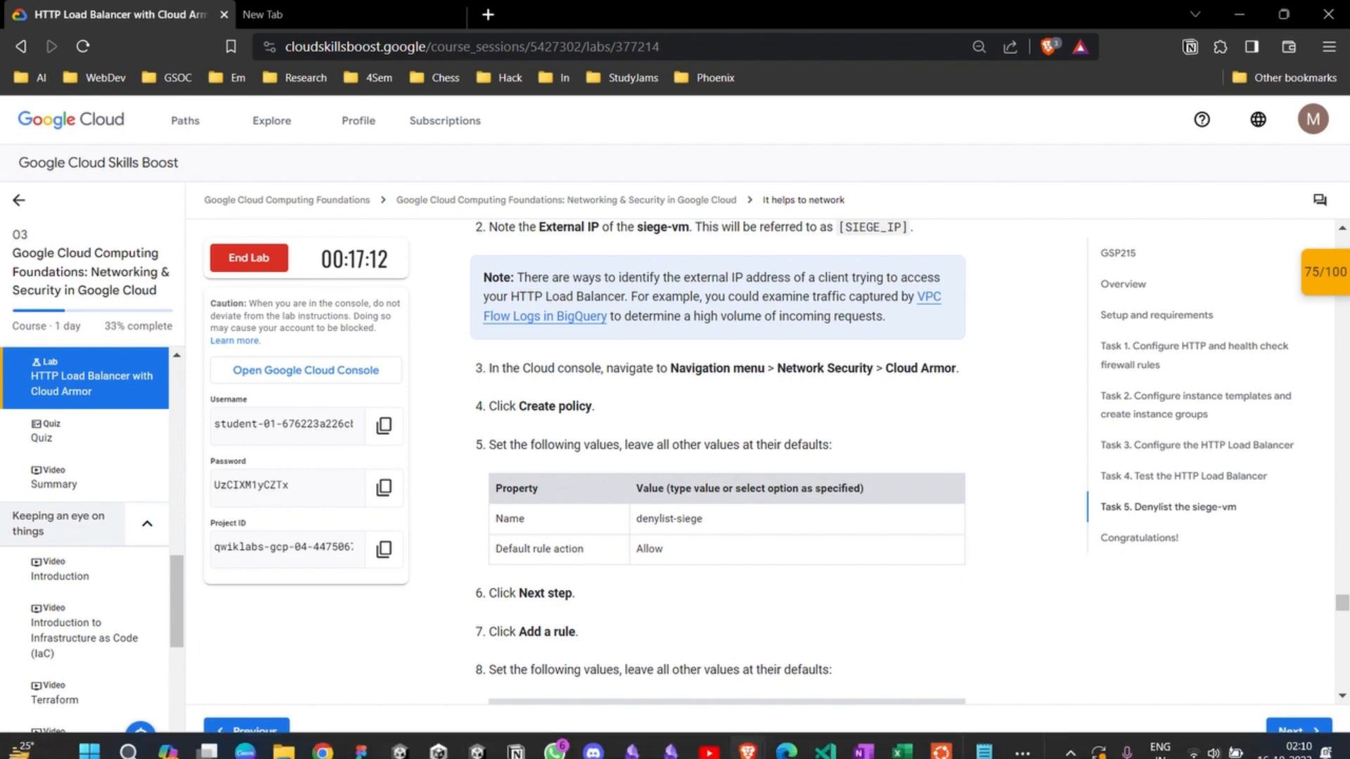
mouse_move(748, 739)
left_click(769, 650)
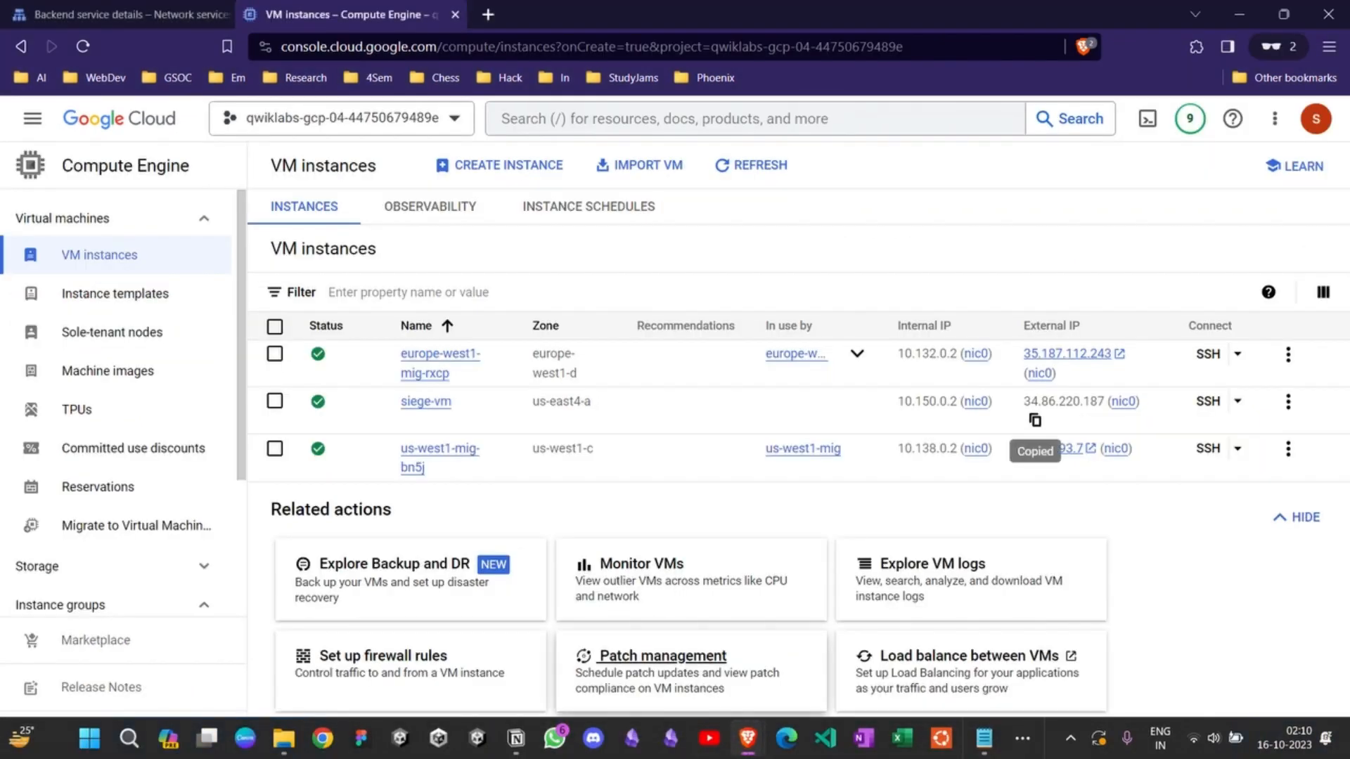
left_click(32, 118)
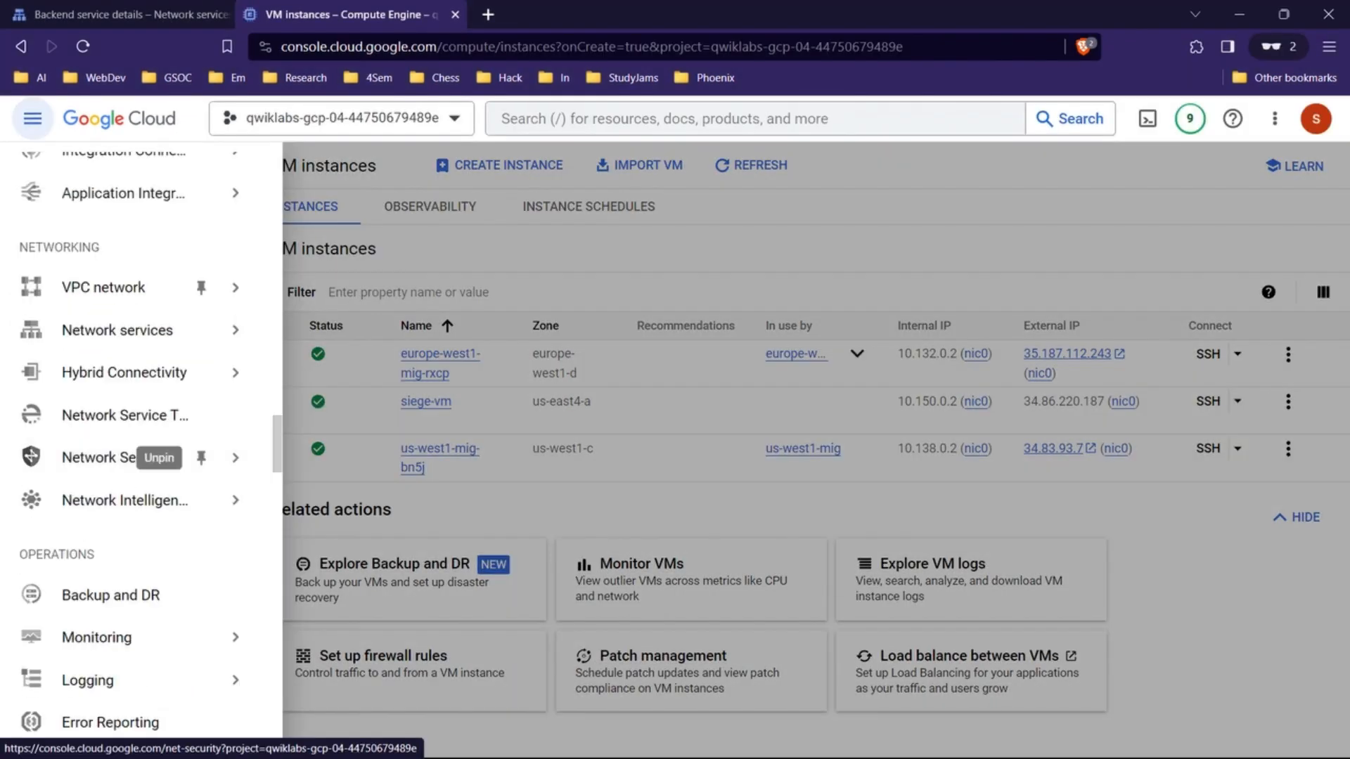
left_click(119, 455)
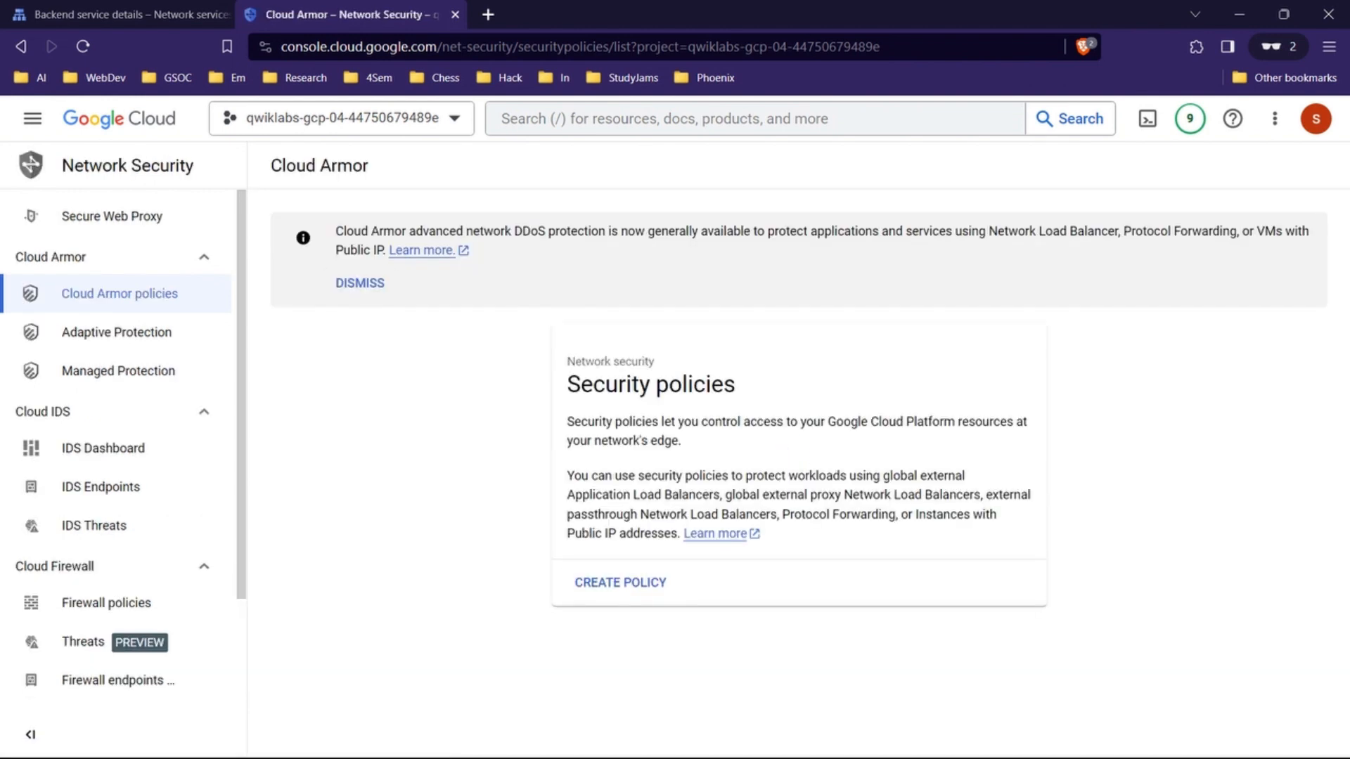
Step: Start a new Cloud Armor security policy and name it denylist-siege, copying the name from the lab instructions
mouse_move(786, 757)
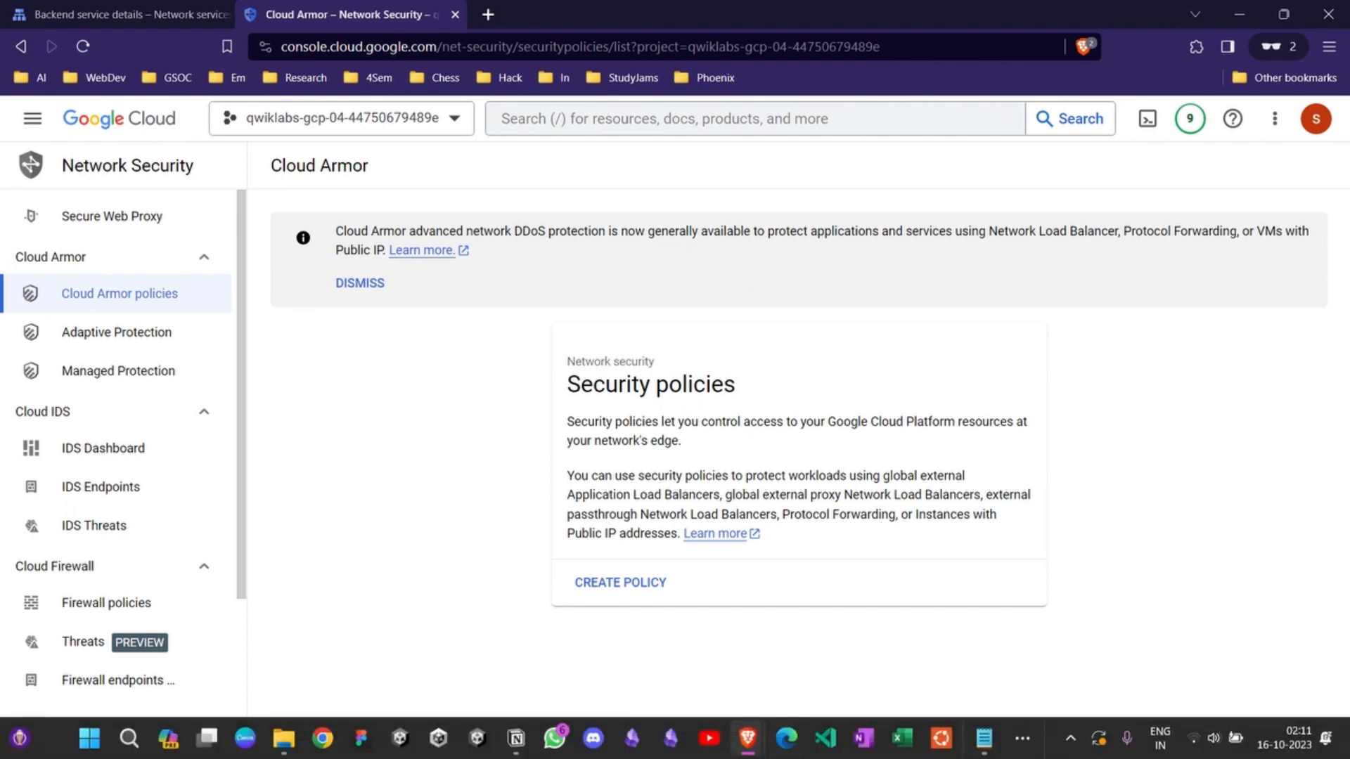
mouse_move(748, 738)
left_click(596, 650)
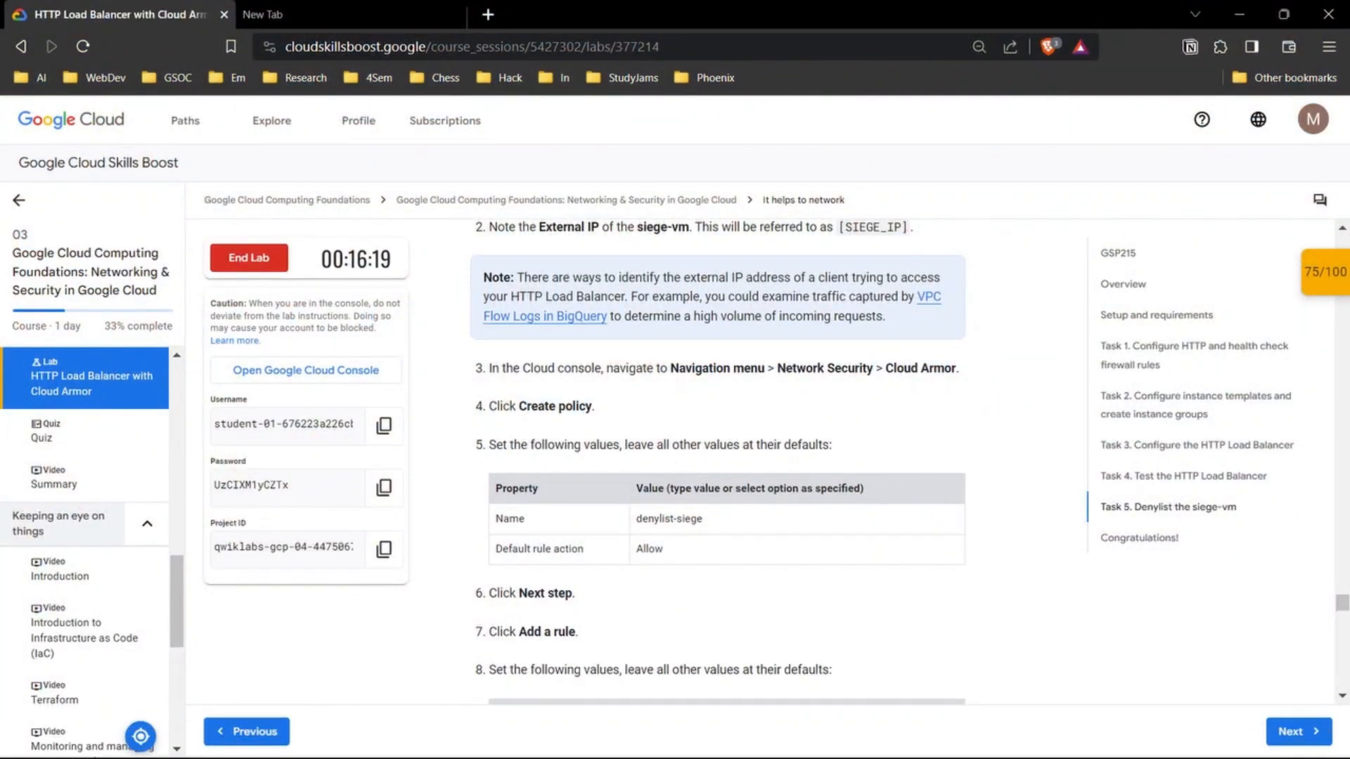
scroll(717, 465, "down", 2)
left_click_drag(648, 390, 635, 391)
key("ctrl+c")
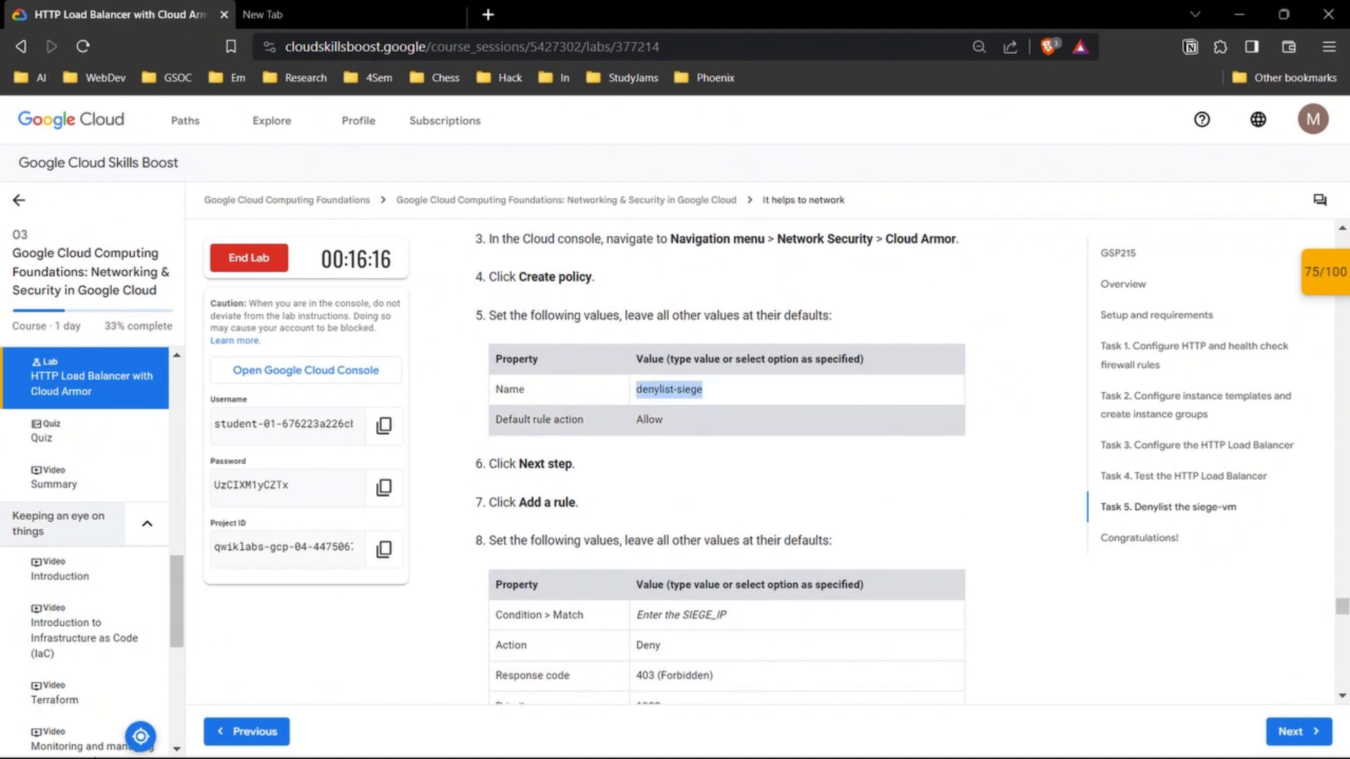
mouse_move(753, 747)
left_click(780, 647)
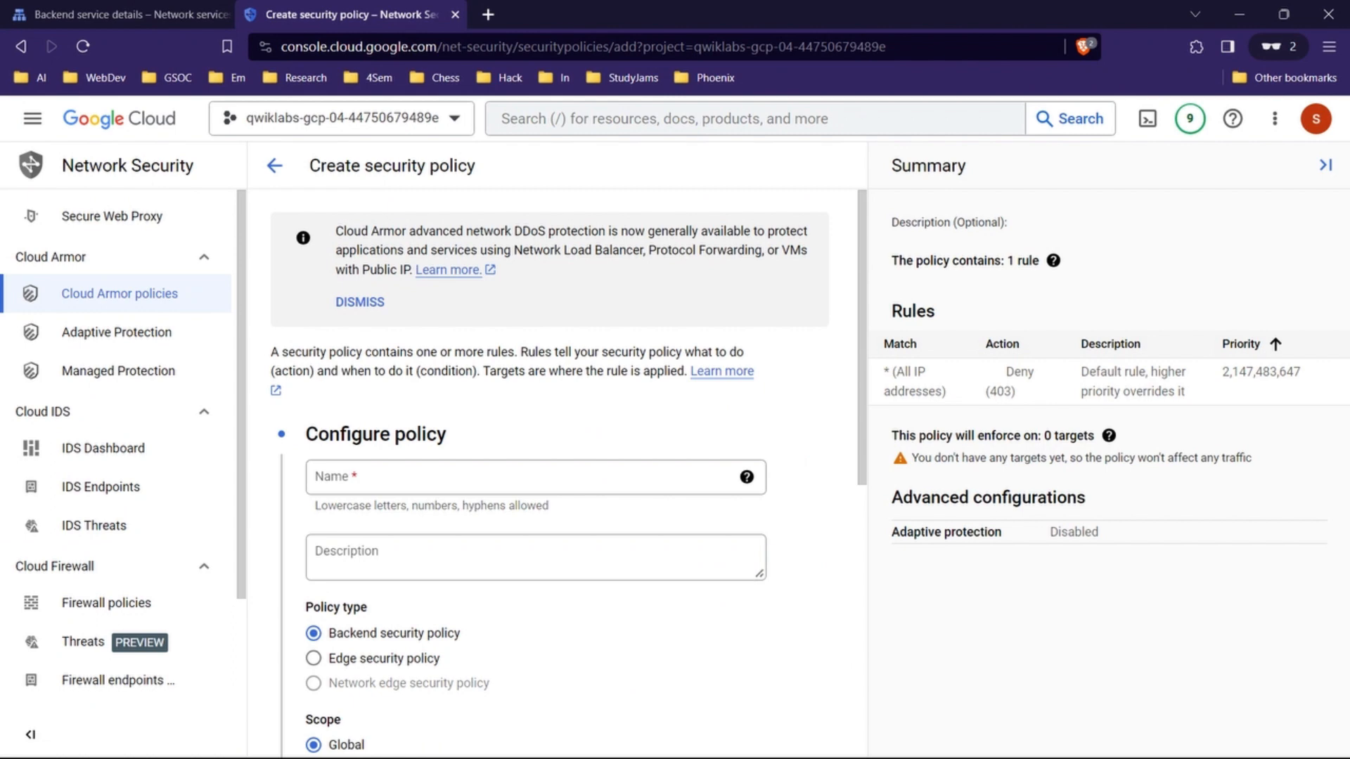
left_click(536, 478)
key("ctrl+v")
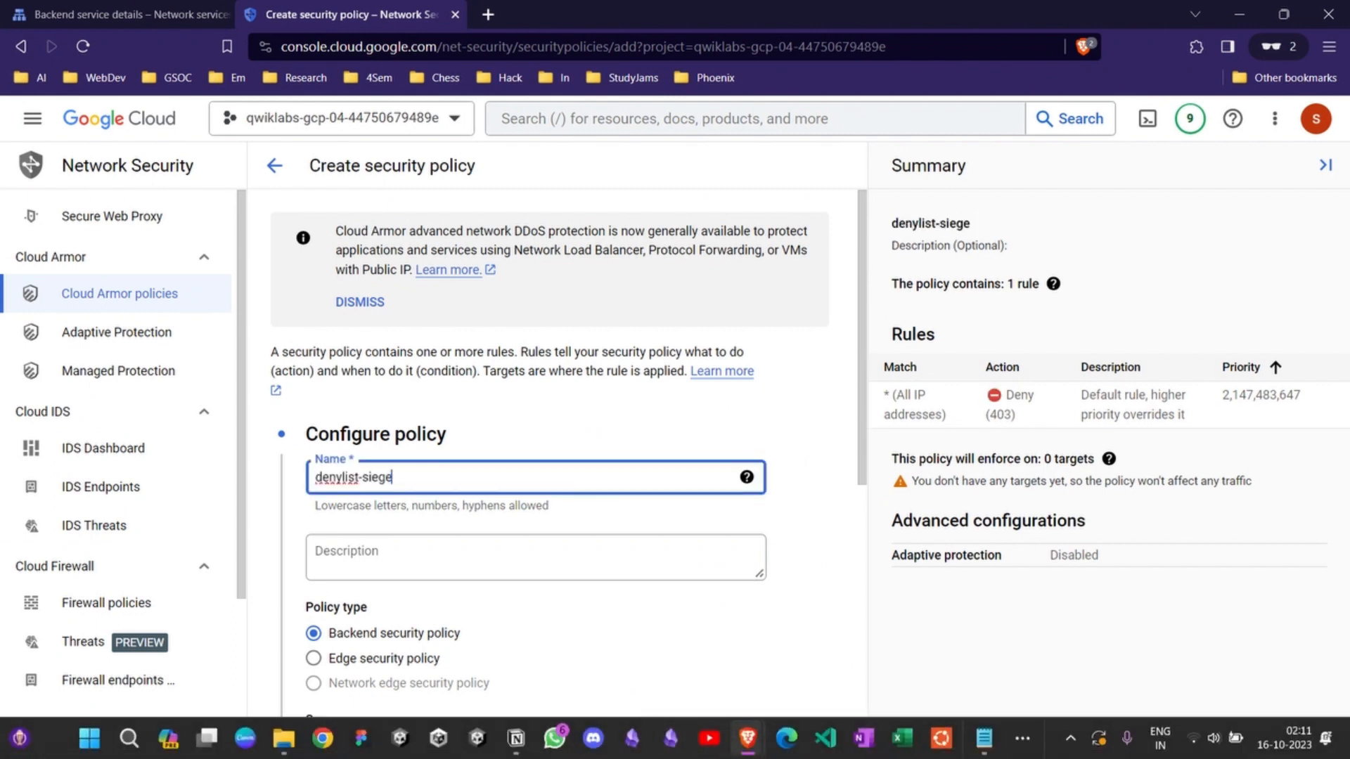
Step: Check the lab's rule instructions and add a new rule to the denylist-siege policy
mouse_move(747, 738)
left_click(594, 641)
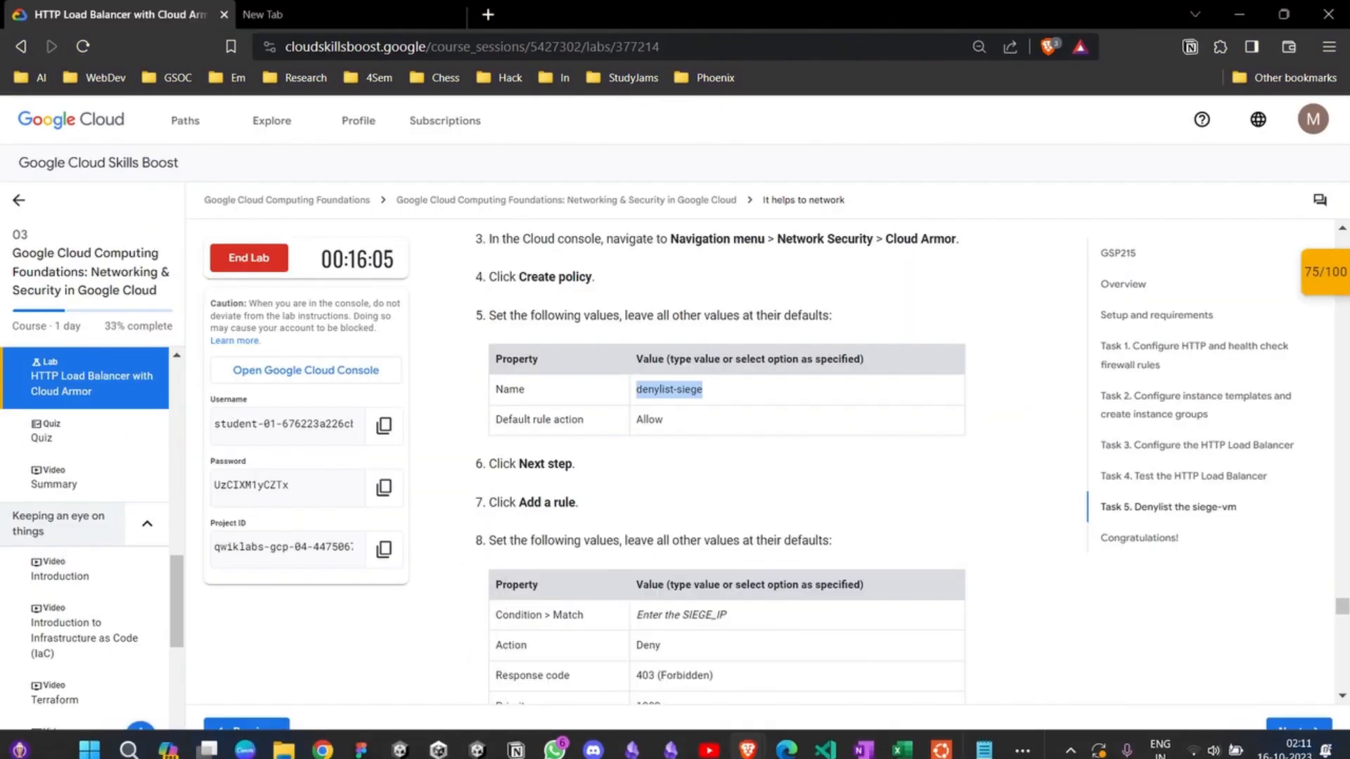
scroll(717, 464, "down", 5)
scroll(717, 464, "up", 3)
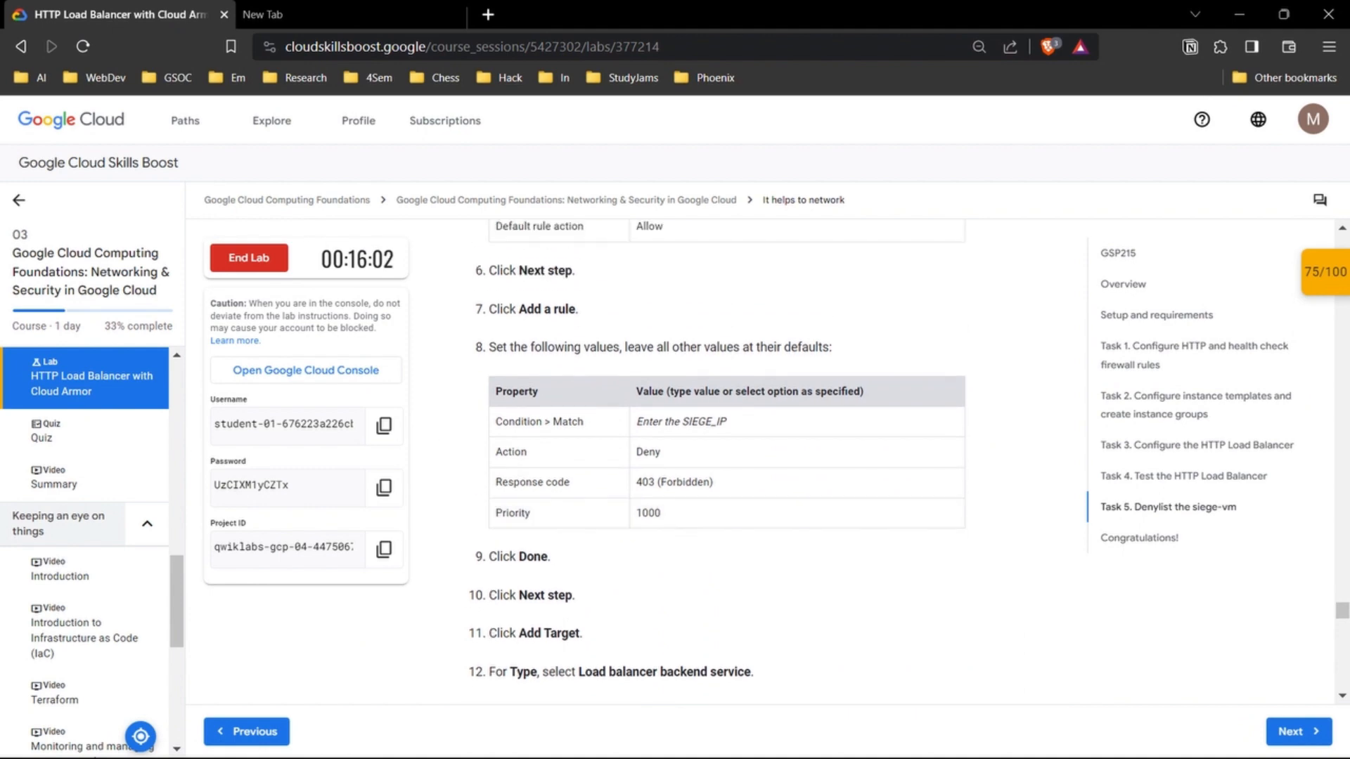
mouse_move(748, 738)
left_click(747, 642)
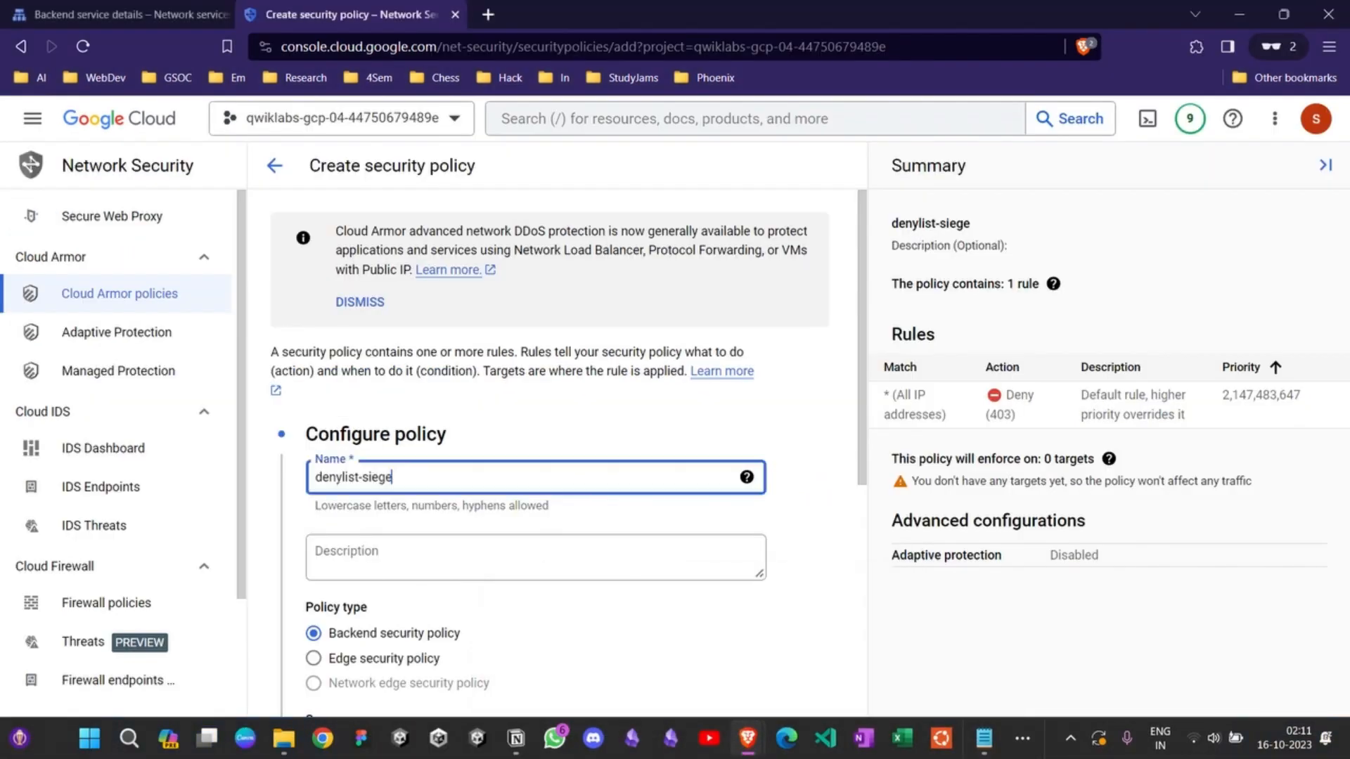
scroll(569, 464, "down", 1)
scroll(568, 464, "up", 1)
scroll(569, 464, "down", 2)
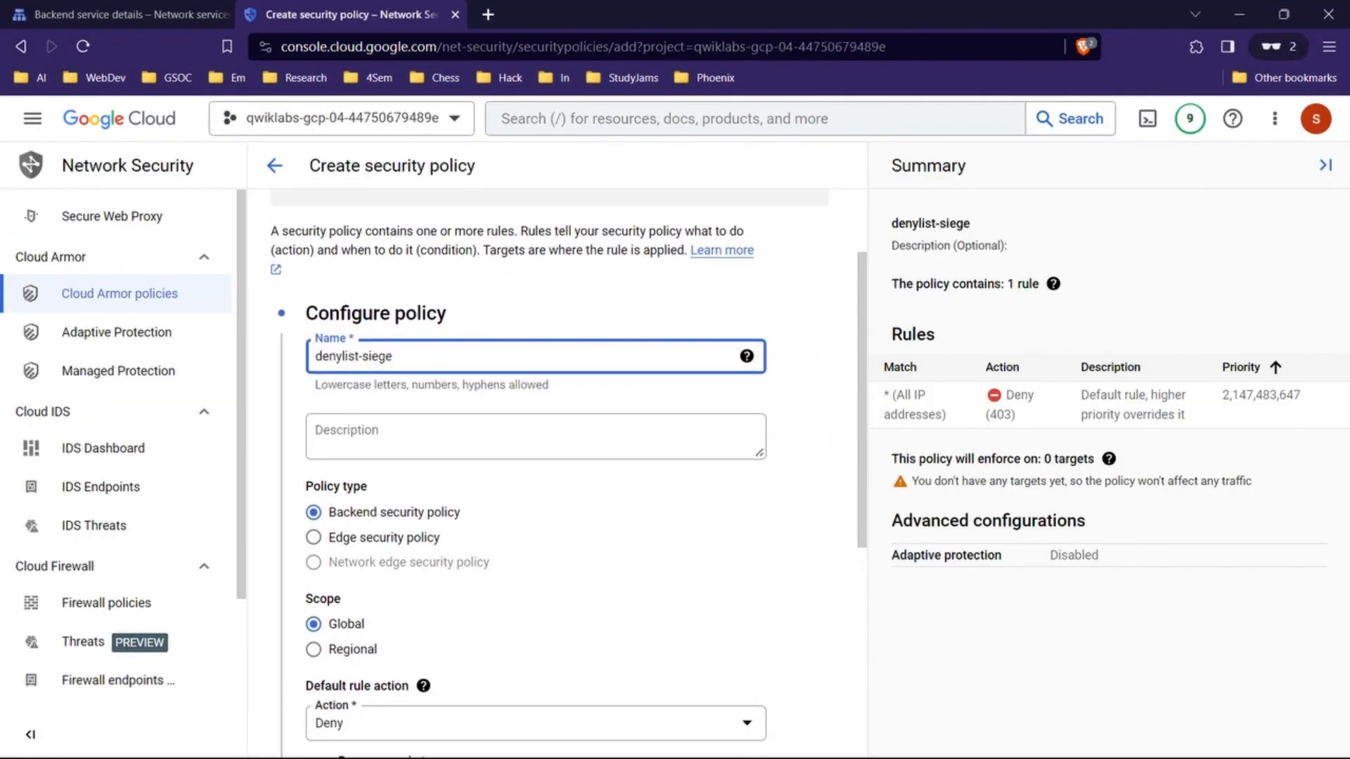
scroll(569, 464, "down", 1)
scroll(569, 464, "up", 1)
scroll(568, 464, "down", 4)
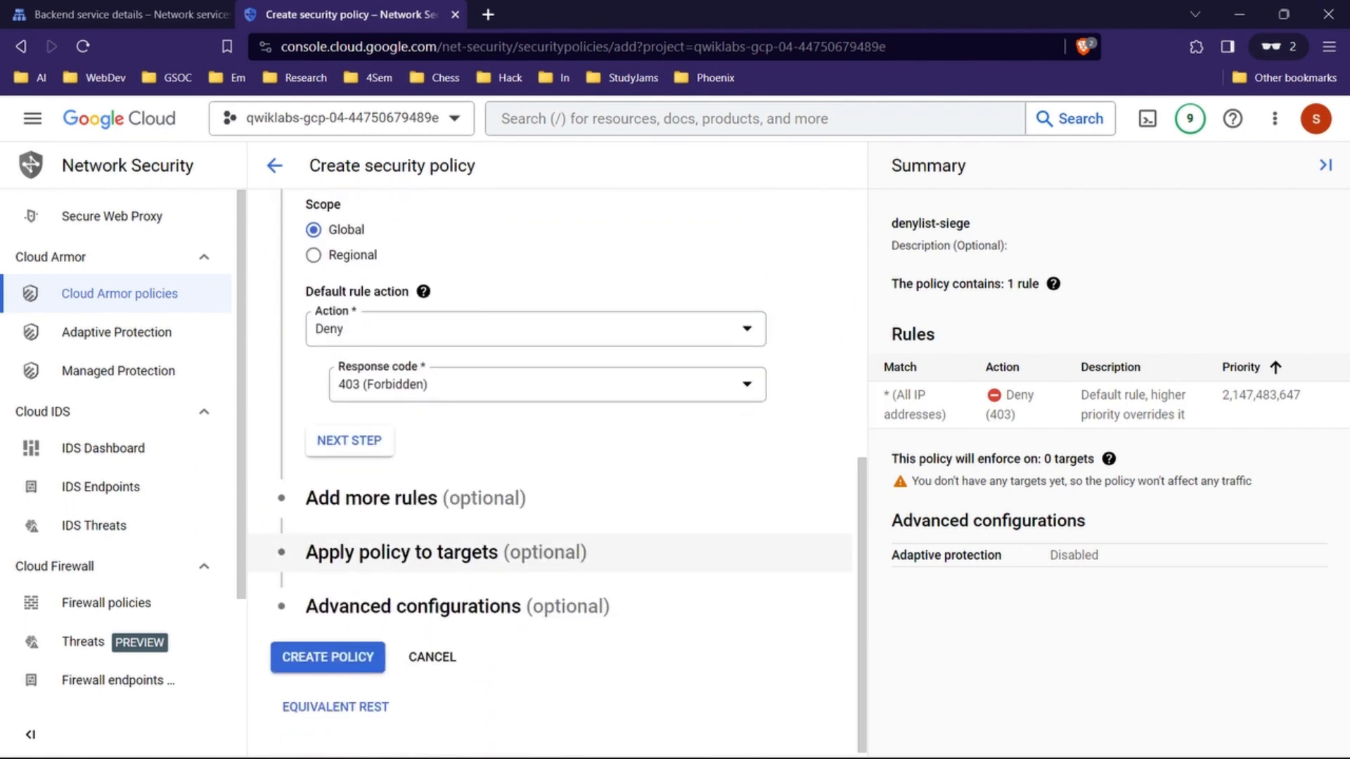
left_click(416, 499)
scroll(422, 478, "down", 2)
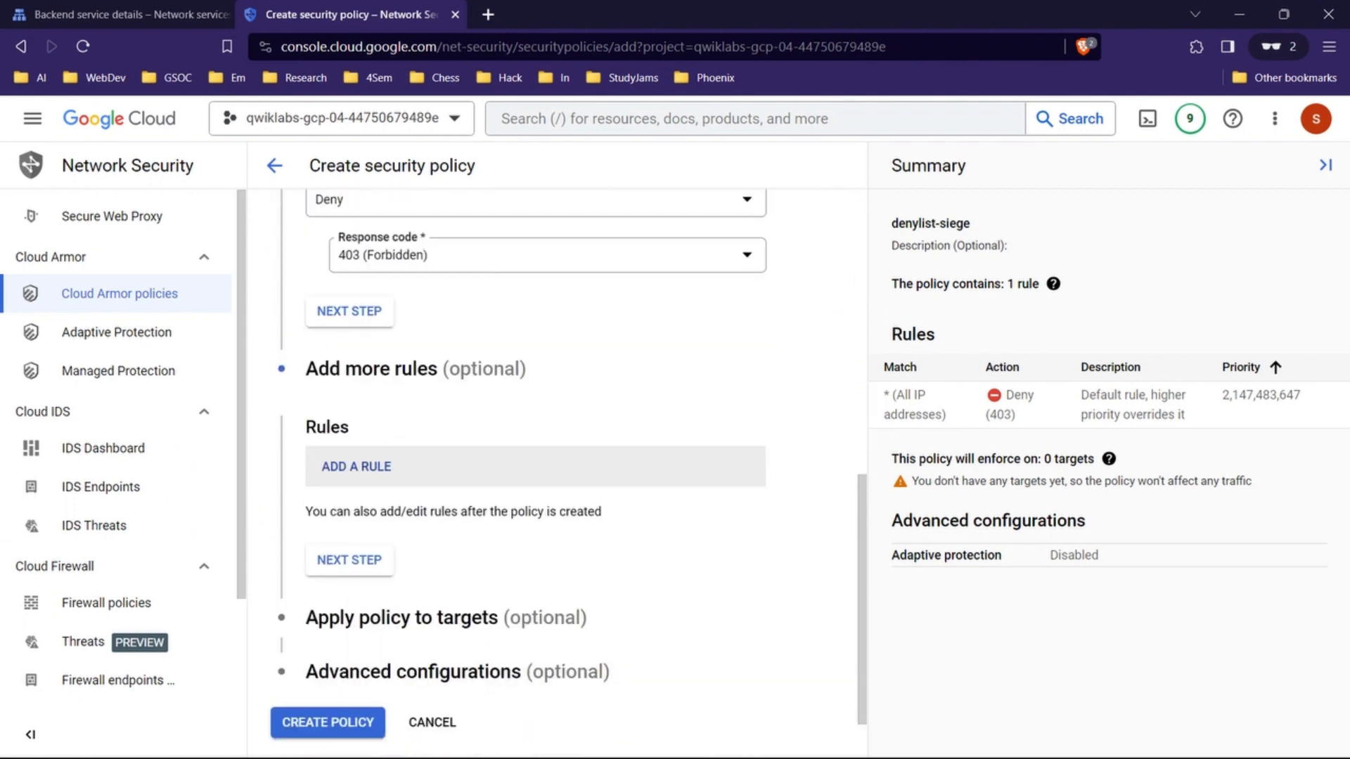
left_click(422, 467)
scroll(422, 467, "down", 5)
scroll(574, 471, "up", 2)
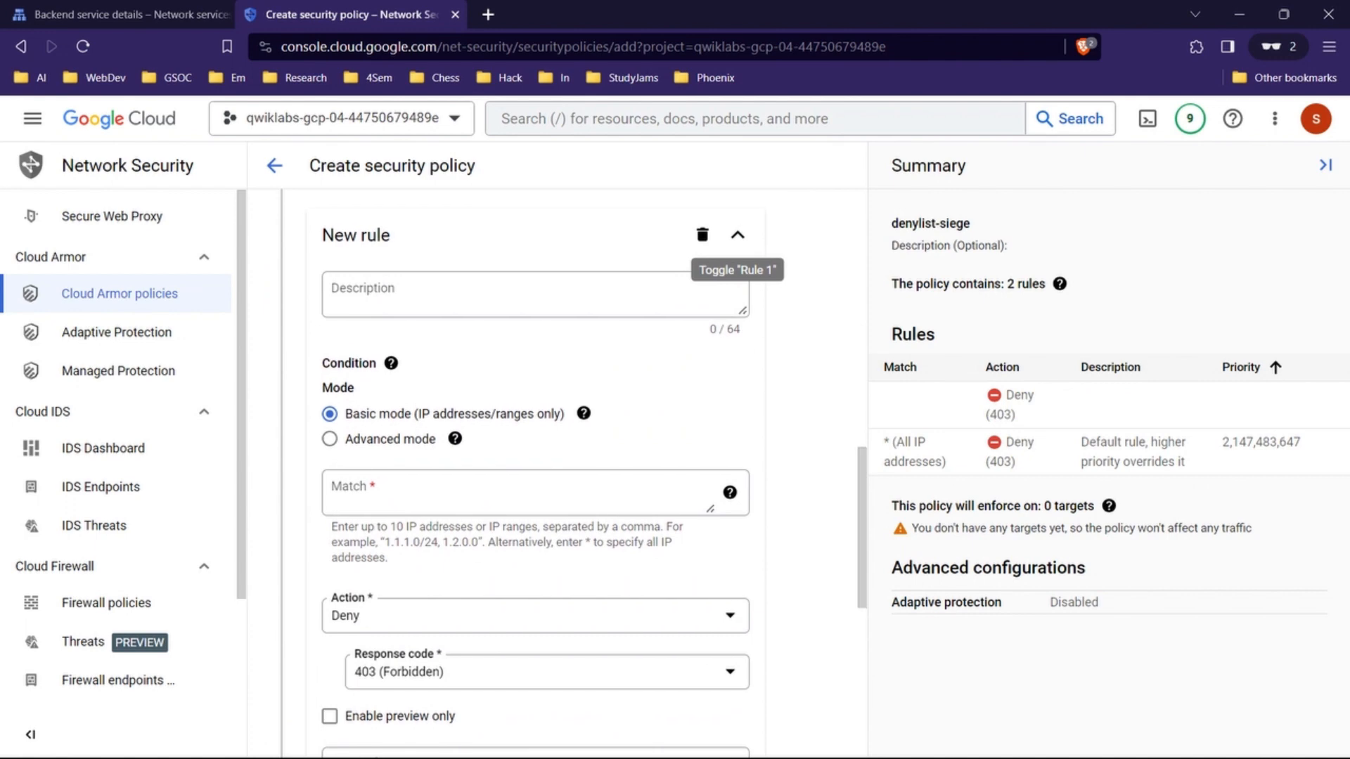
Step: Following the lab's step 5 values, set the policy's default rule action to Allow
scroll(574, 472, "up", 1)
scroll(574, 471, "down", 1)
scroll(548, 422, "up", 8)
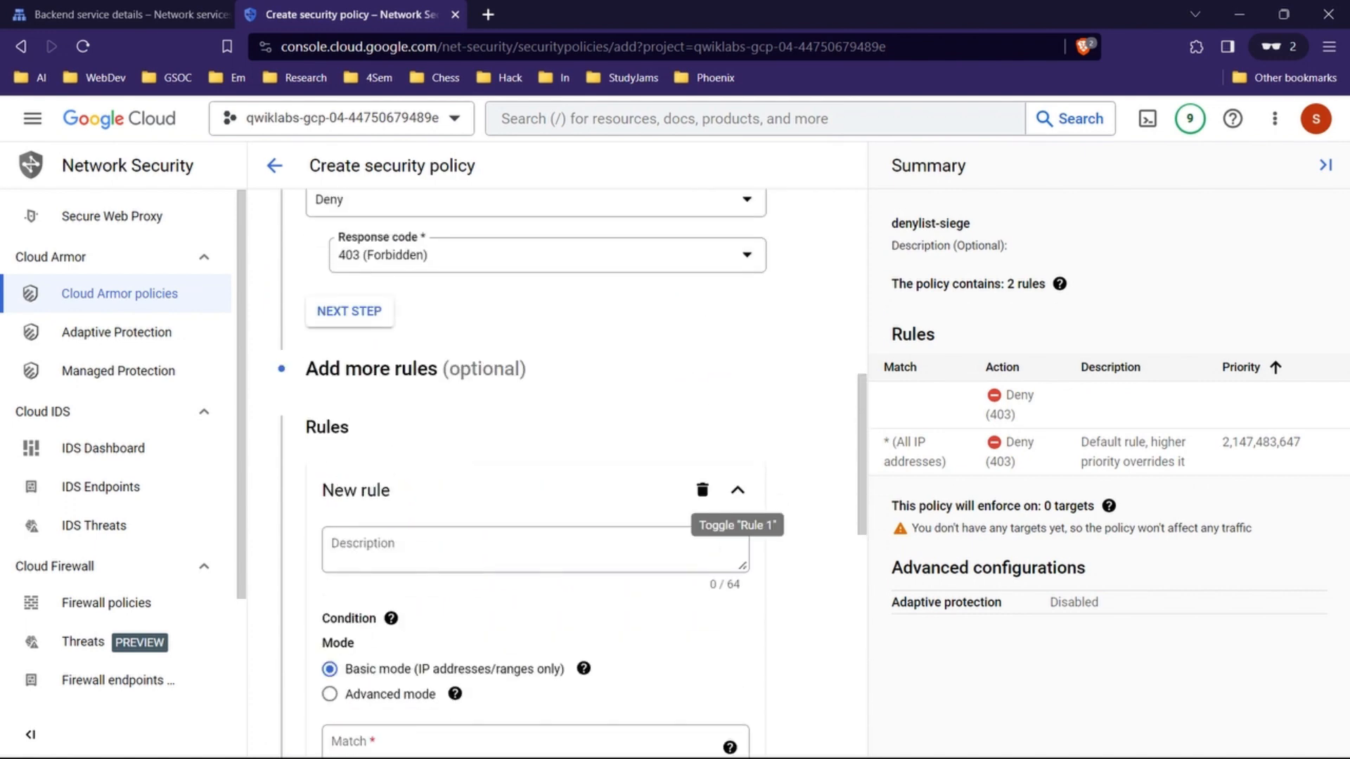
scroll(563, 471, "up", 4)
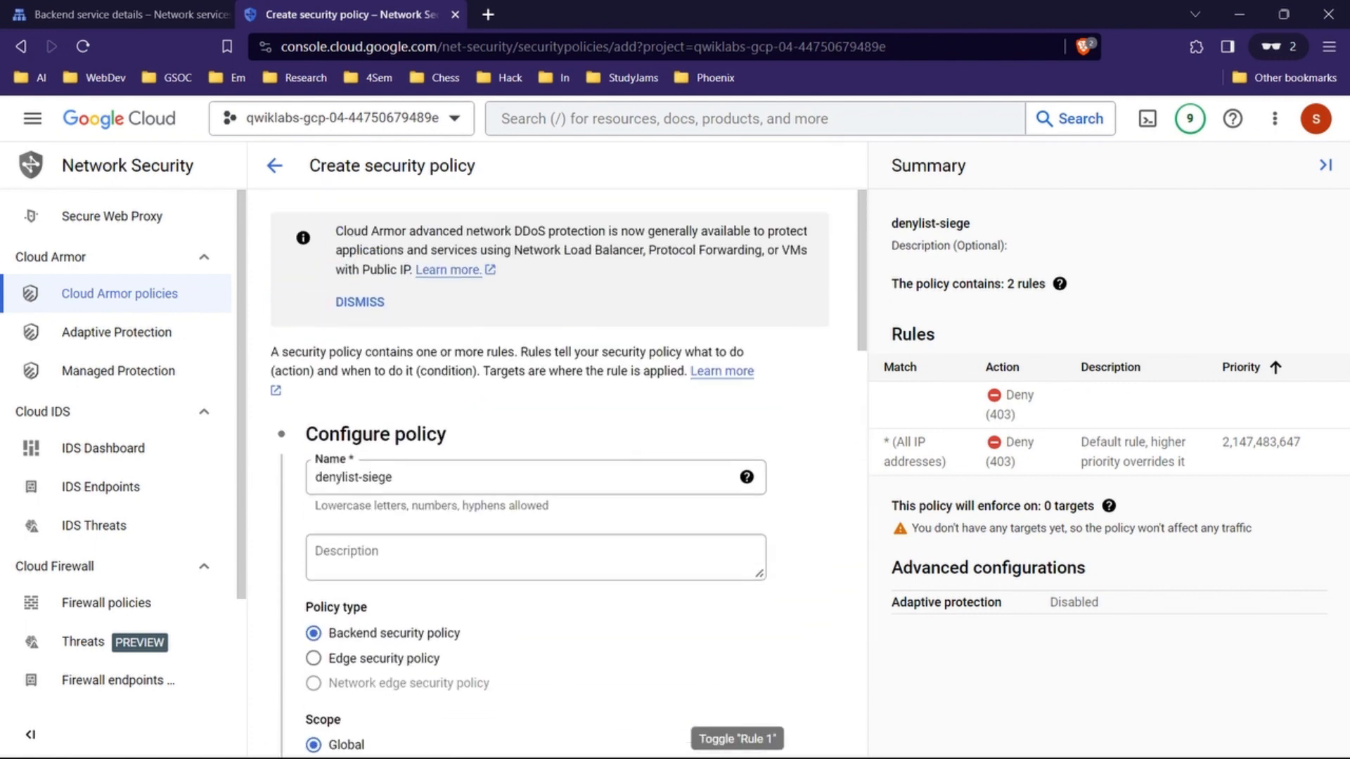
scroll(570, 471, "down", 5)
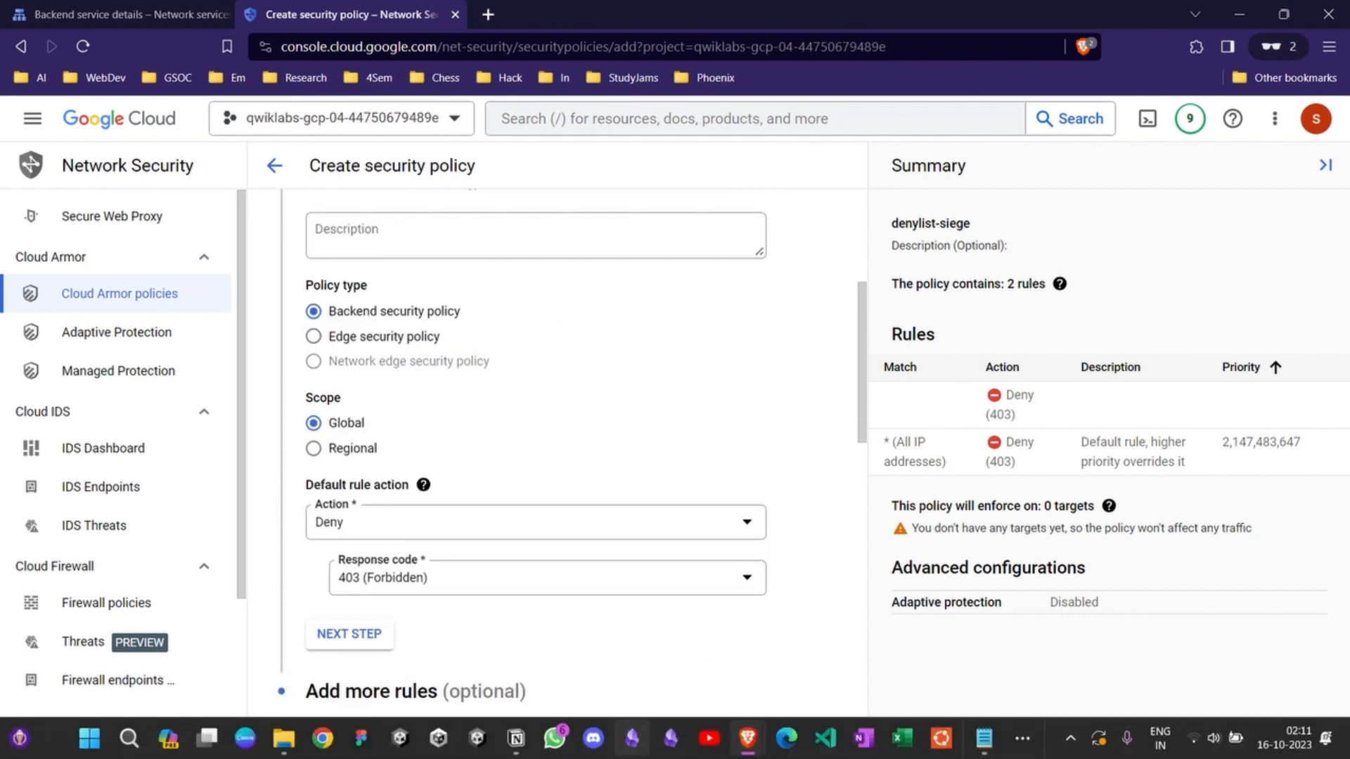
mouse_move(748, 738)
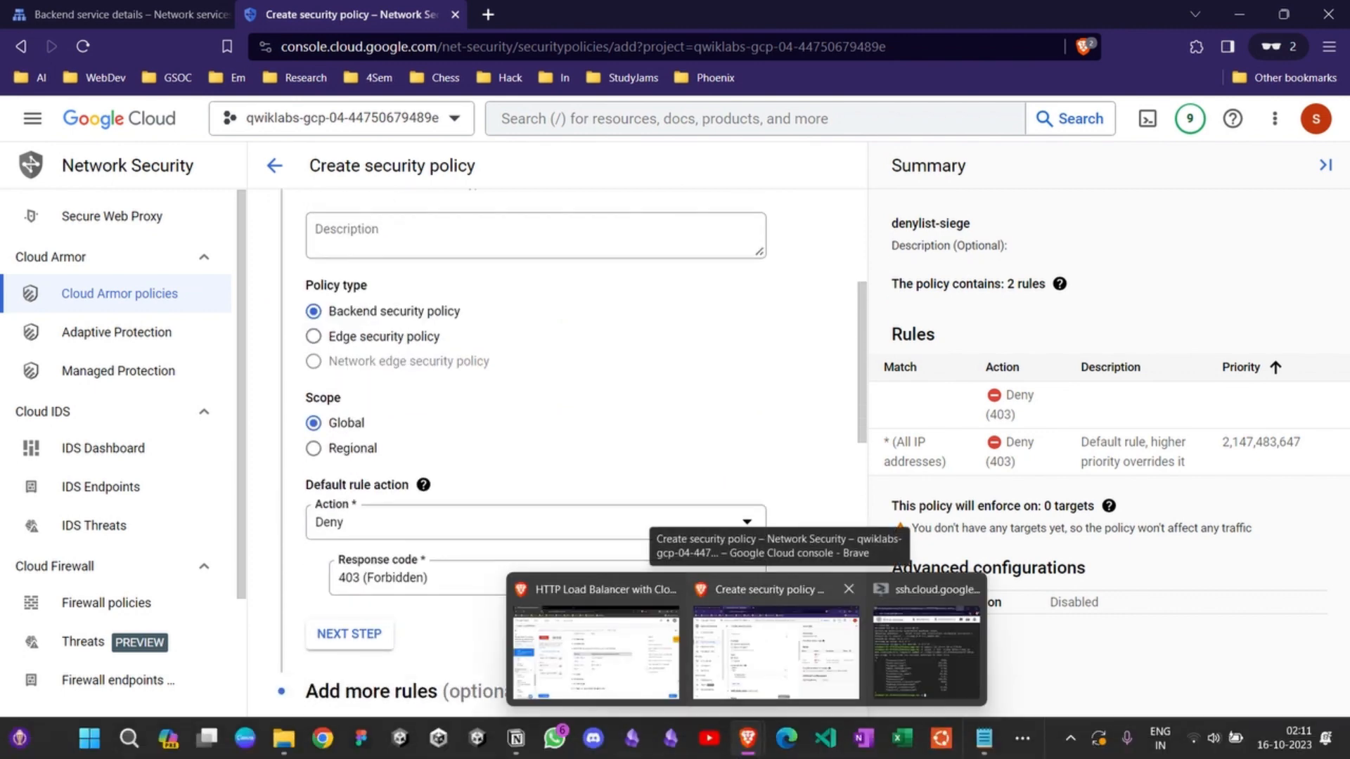
left_click(597, 650)
scroll(703, 513, "up", 3)
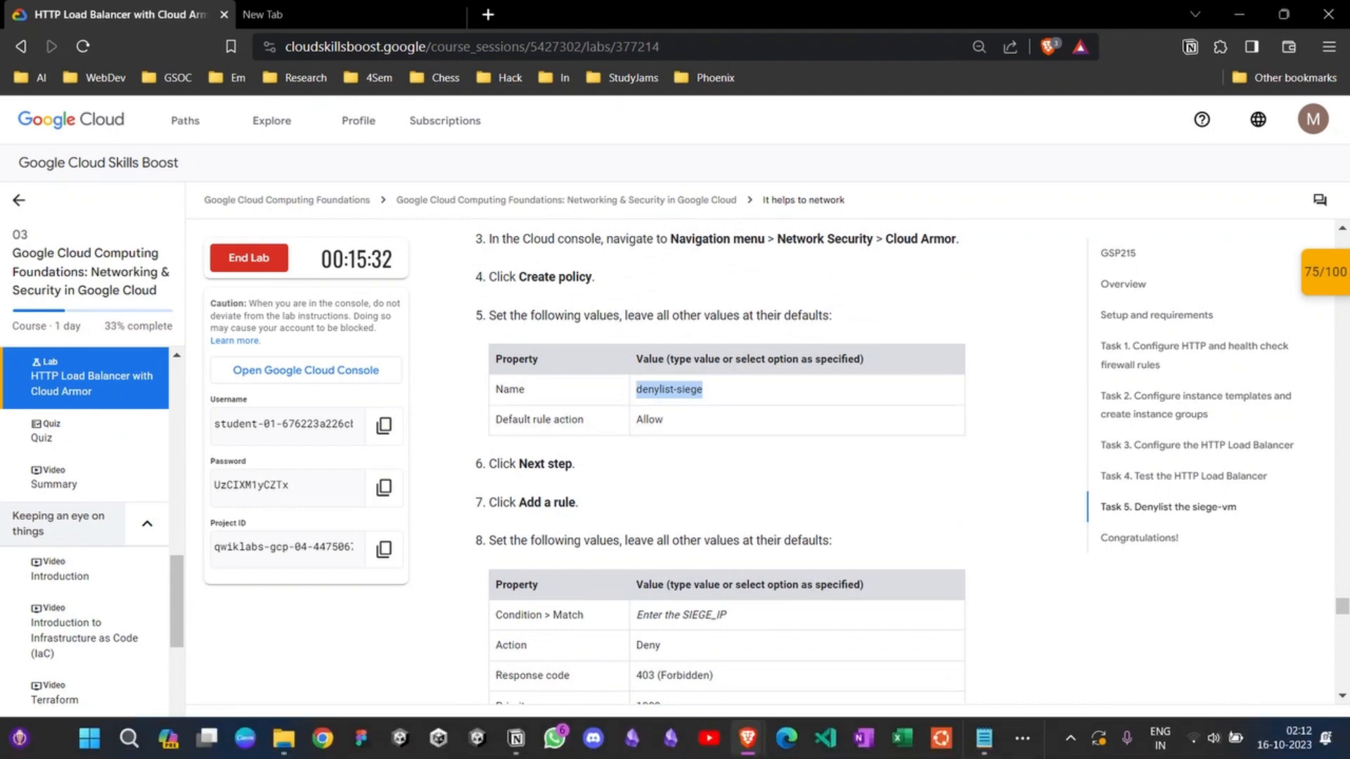
mouse_move(748, 742)
left_click(738, 665)
scroll(557, 472, "up", 2)
scroll(557, 471, "down", 2)
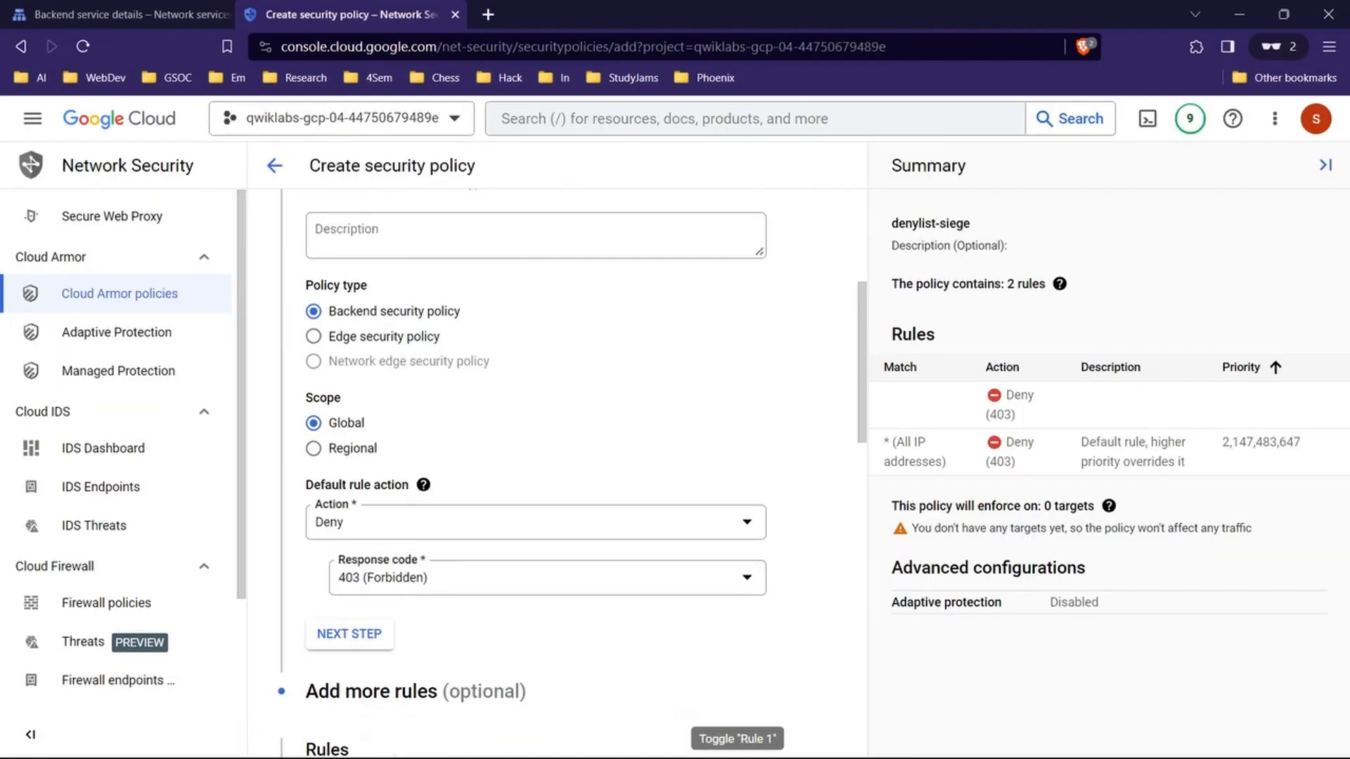
left_click(536, 526)
left_click(346, 535)
scroll(535, 492, "down", 5)
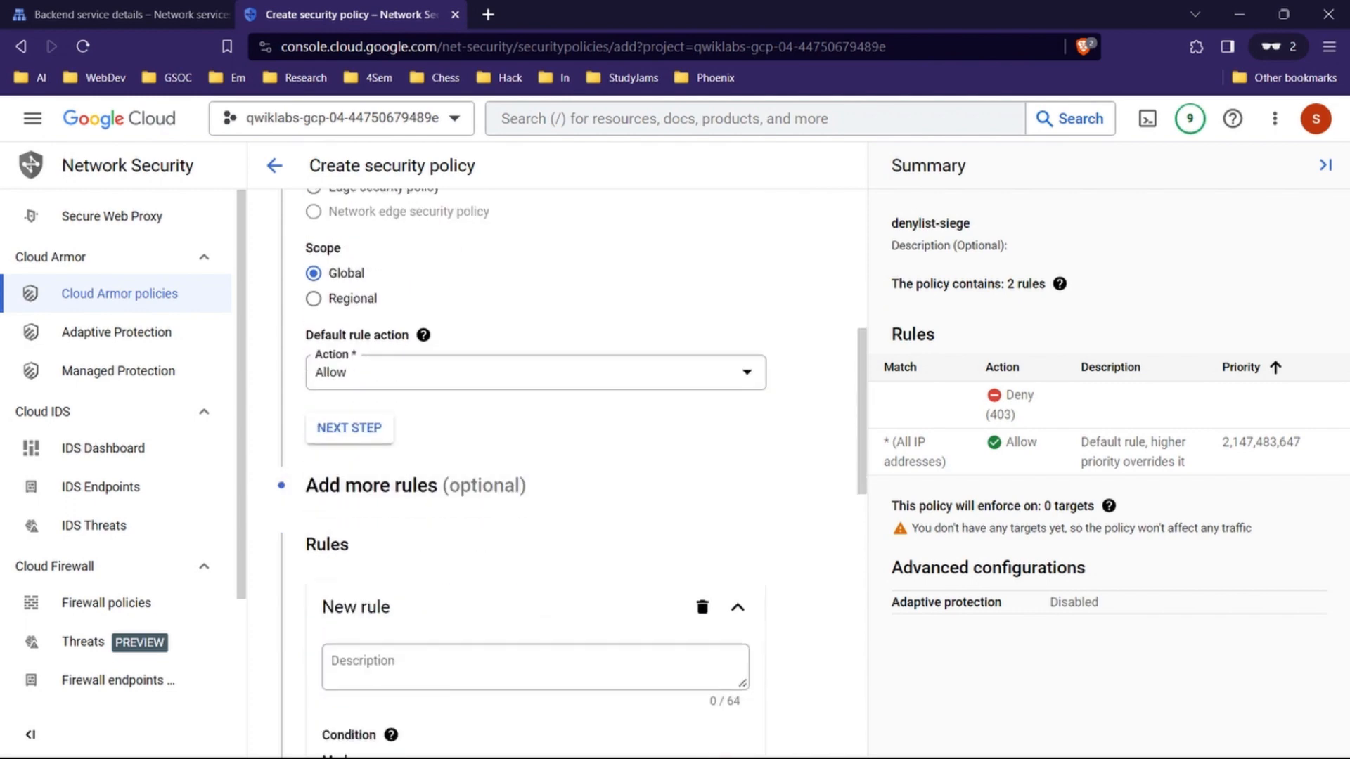
Step: Check the lab's match condition and set the new rule's match to the siege IP 34.86.220.187, copied from the Notepad notes
scroll(535, 471, "down", 1)
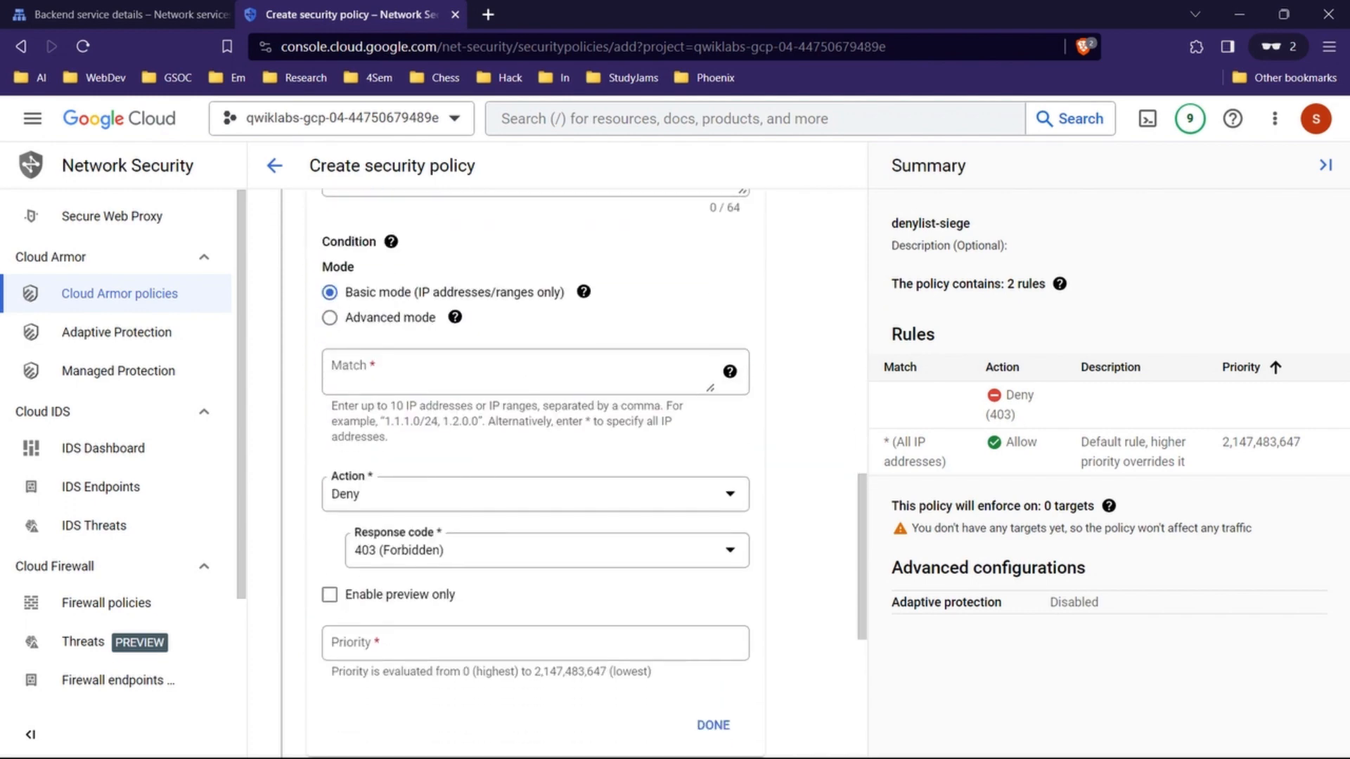
mouse_move(747, 739)
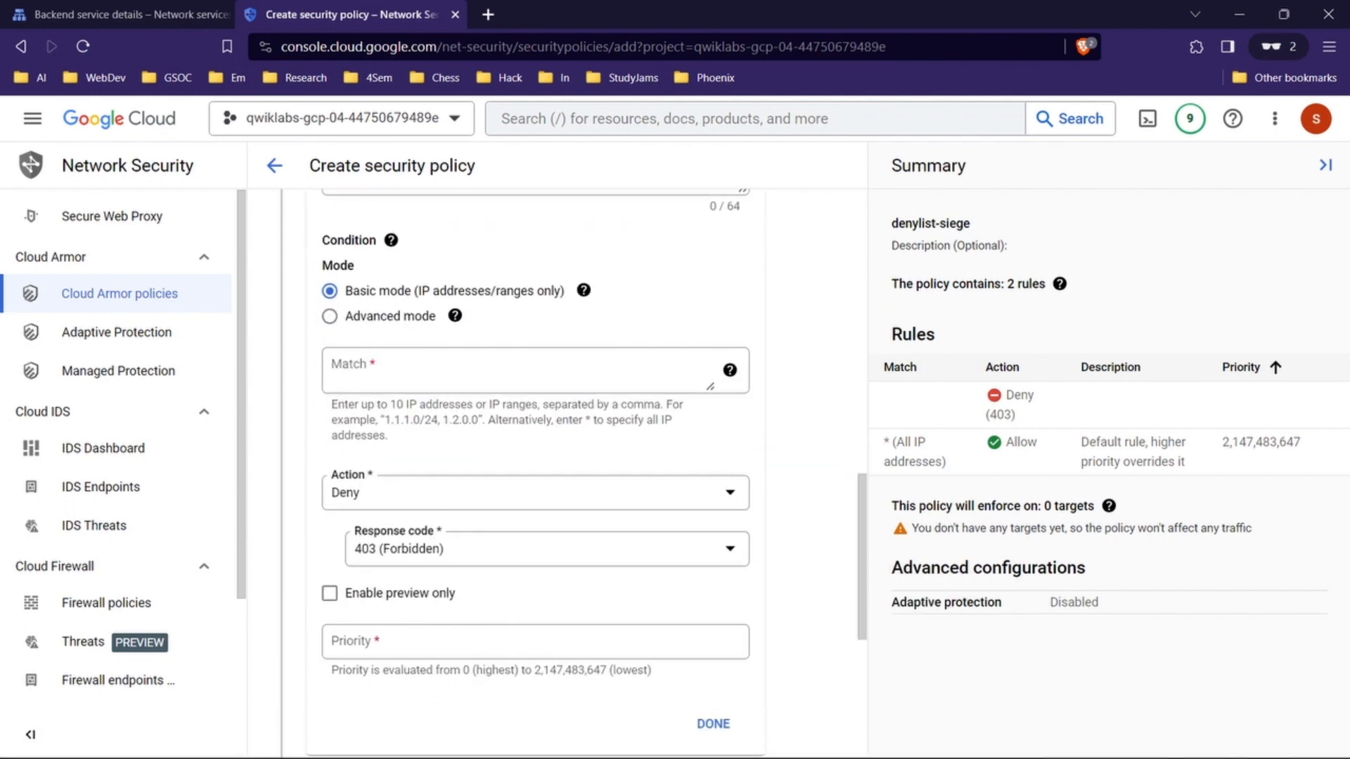
left_click(596, 654)
scroll(704, 486, "down", 3)
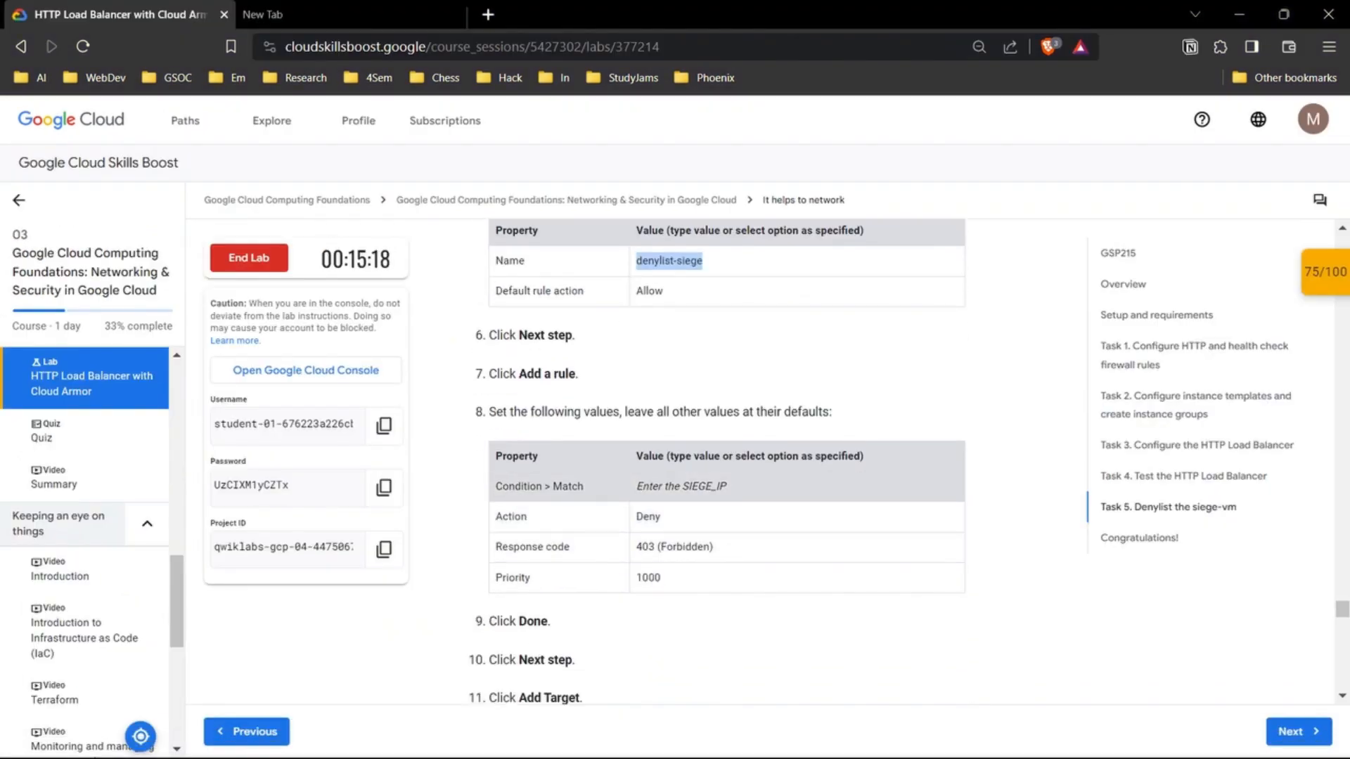
left_click_drag(729, 488, 653, 487)
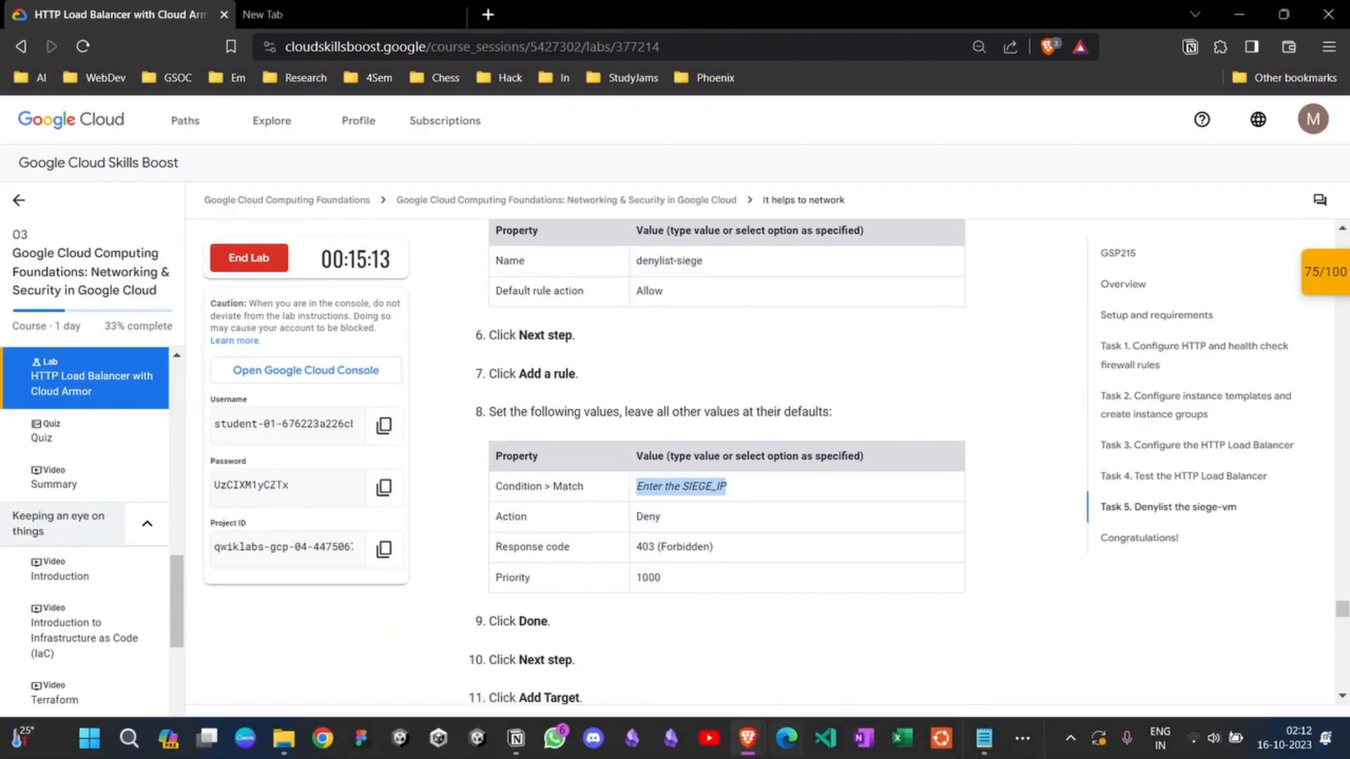
mouse_move(747, 738)
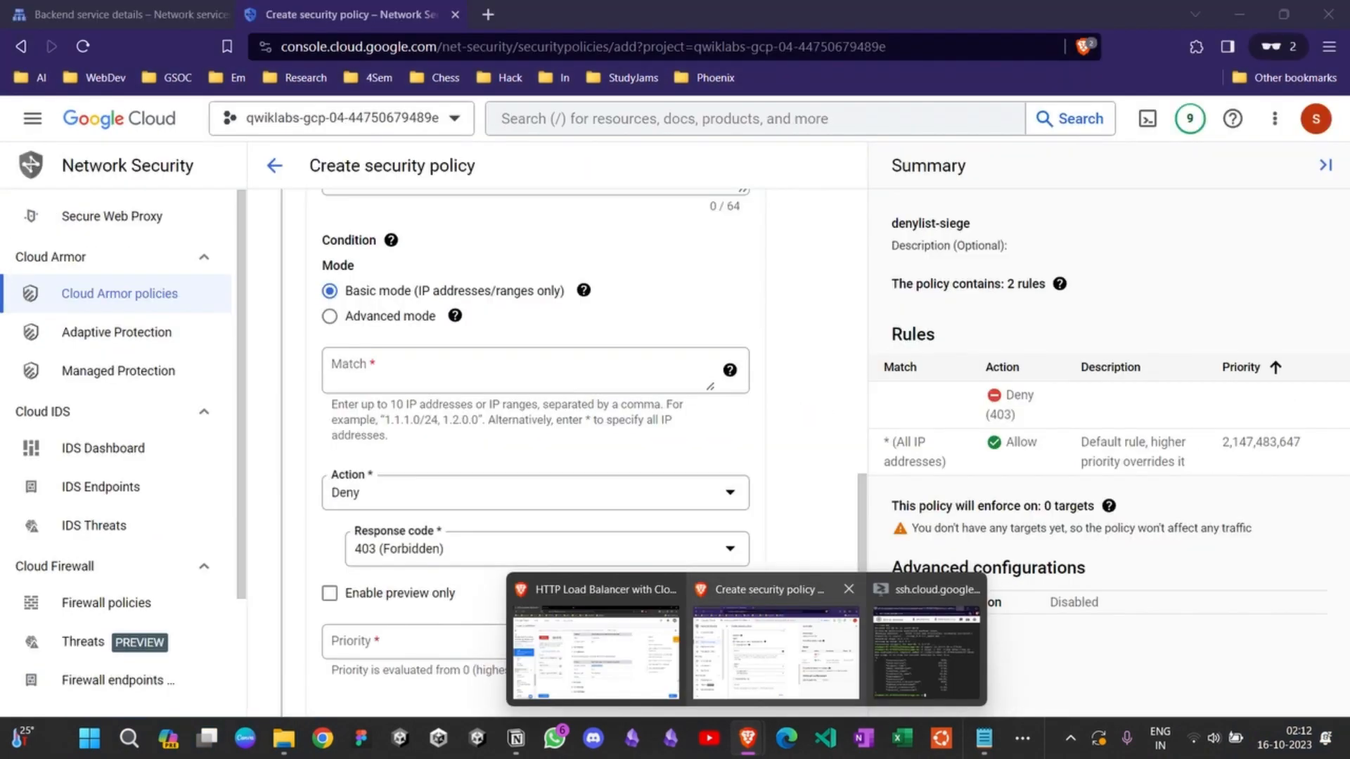
left_click(776, 653)
scroll(536, 436, "up", 1)
left_click(536, 435)
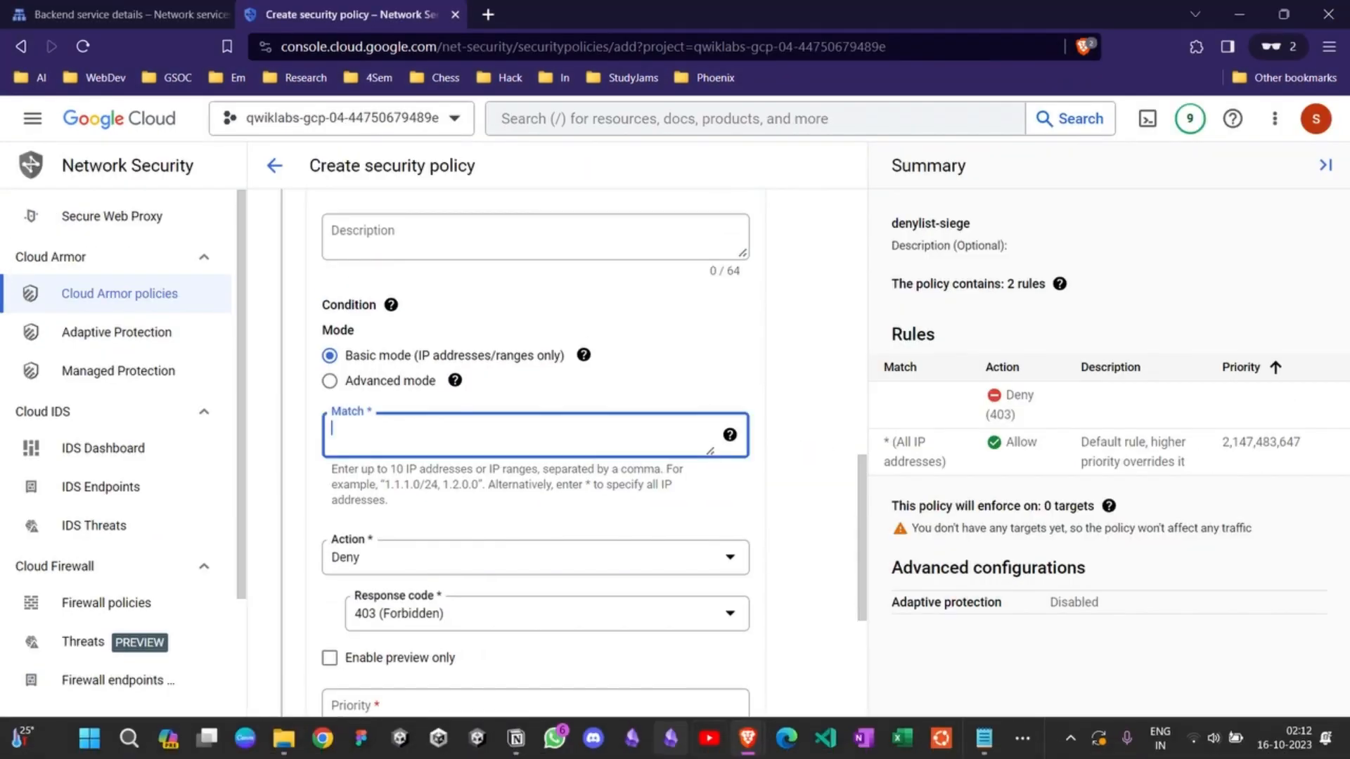
left_click(984, 738)
left_click_drag(560, 415, 467, 416)
key("ctrl+c")
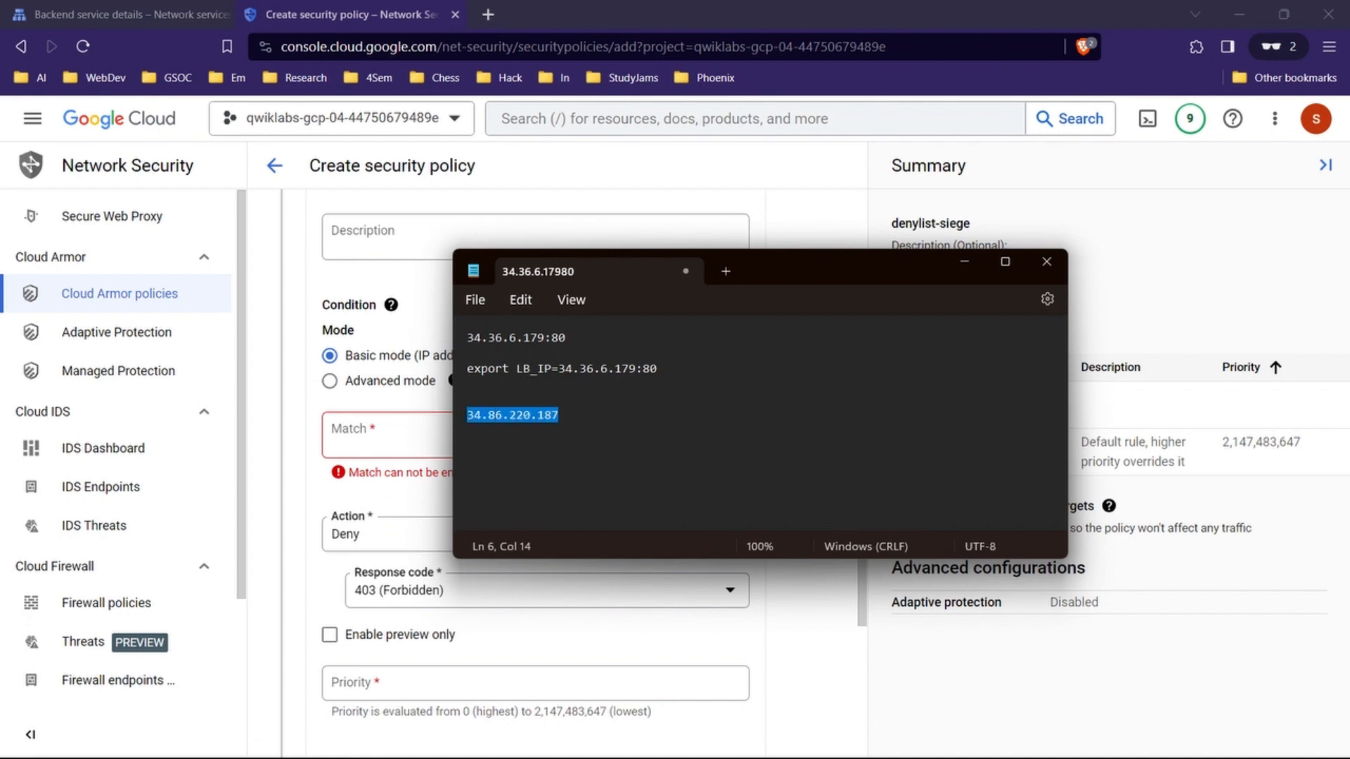
key("alt+Tab")
key("ctrl+v")
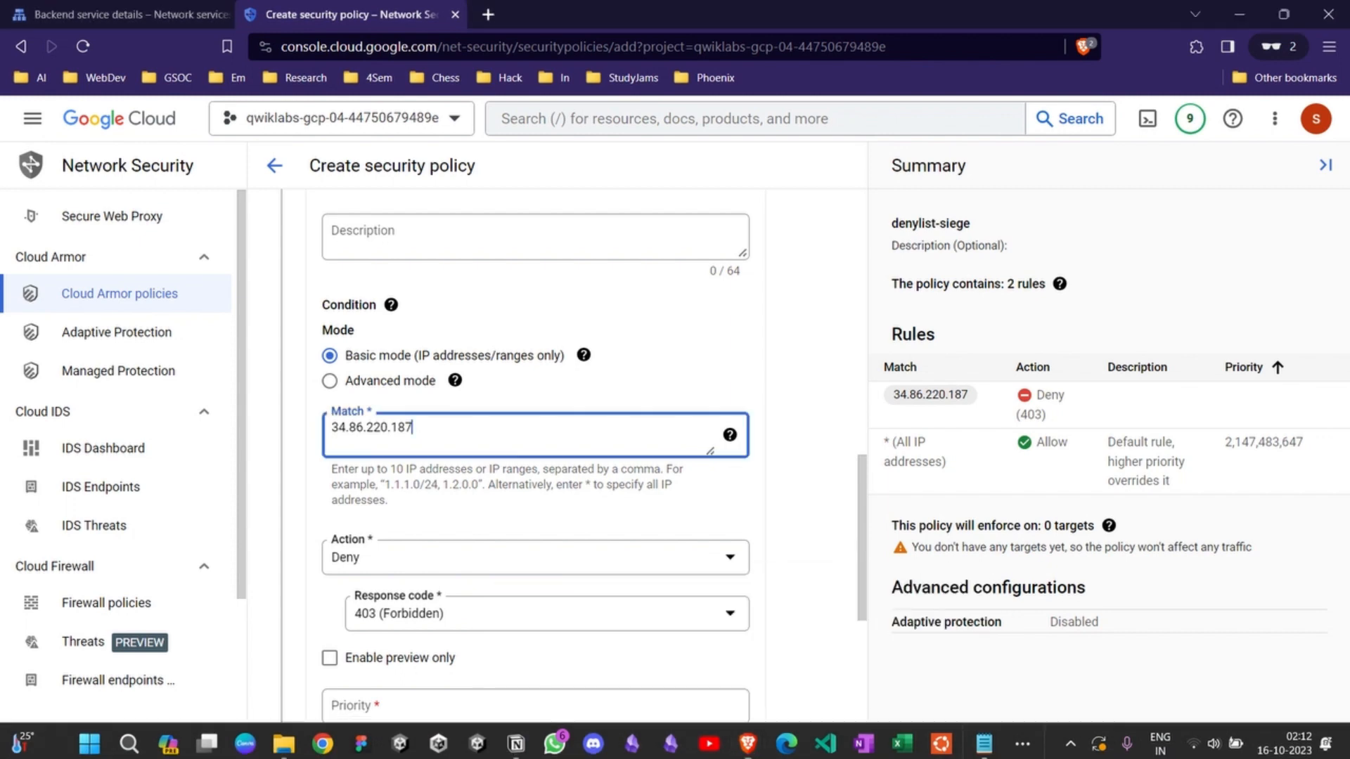
Step: Compare the rule's action and response code with the lab table and read the remaining policy creation steps 9 to 15
mouse_move(748, 738)
left_click(596, 644)
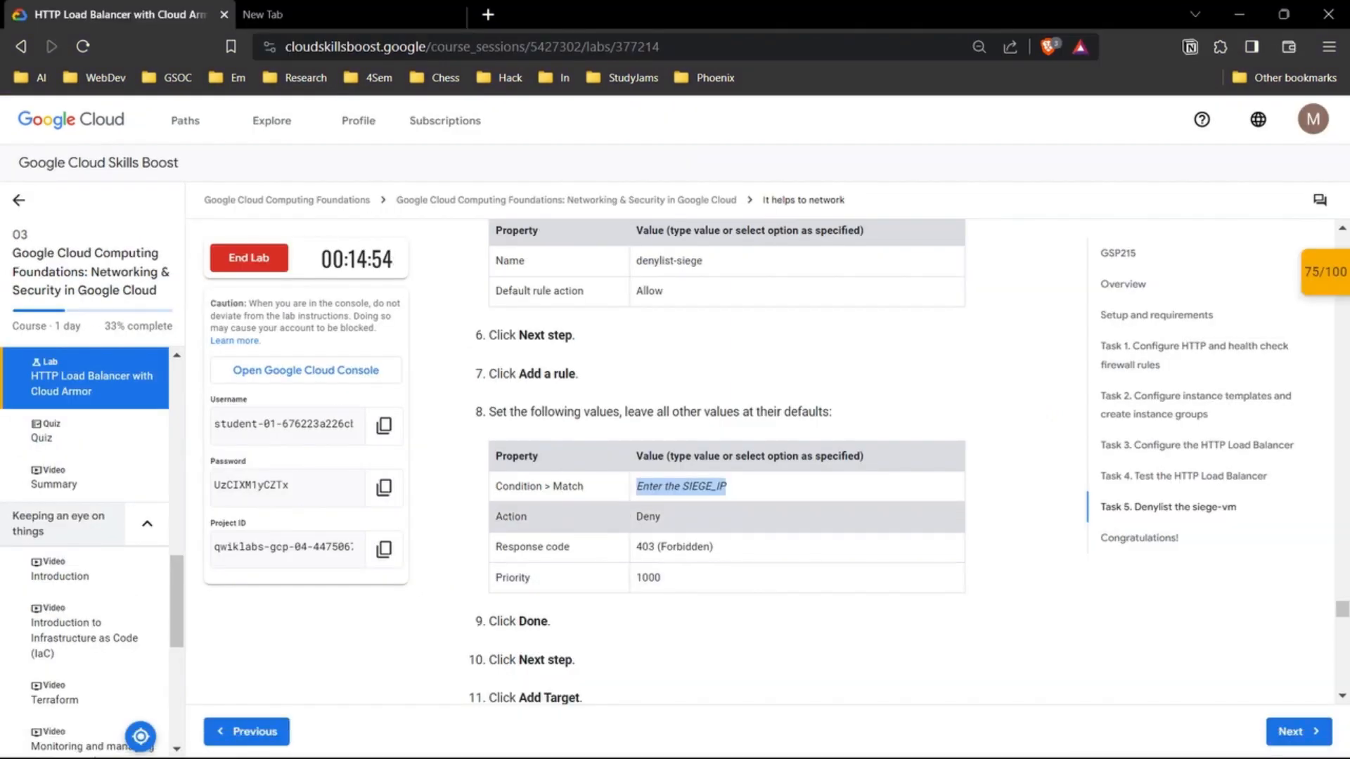
mouse_move(747, 738)
left_click(869, 644)
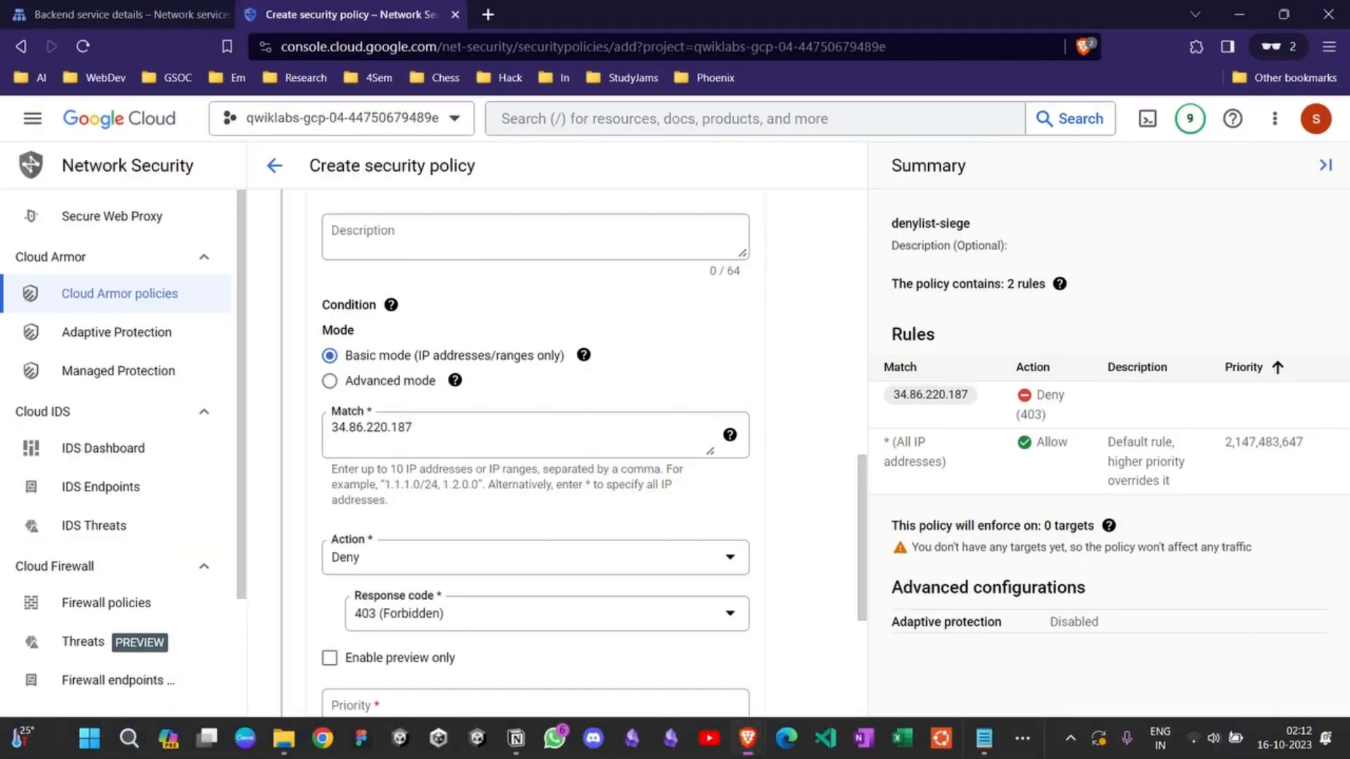
scroll(809, 563, "down", 1)
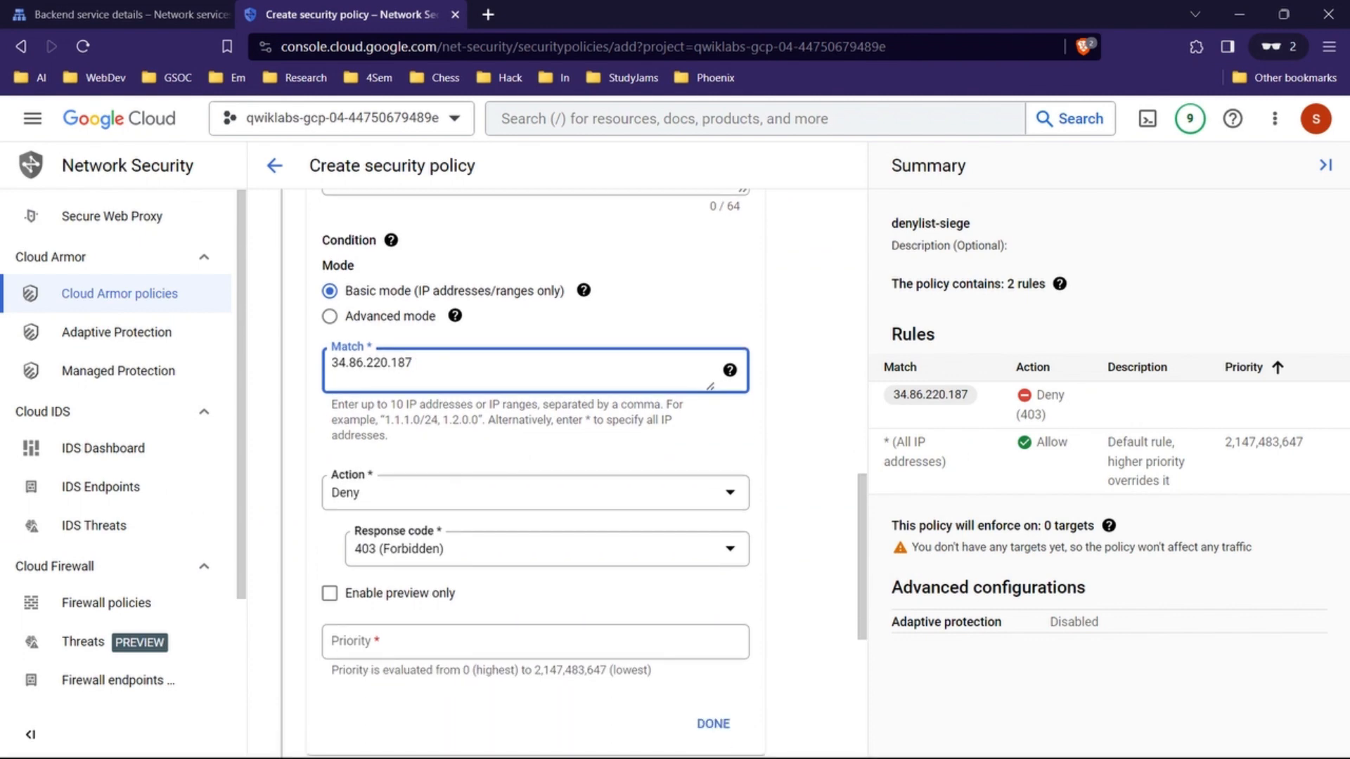
scroll(534, 458, "down", 1)
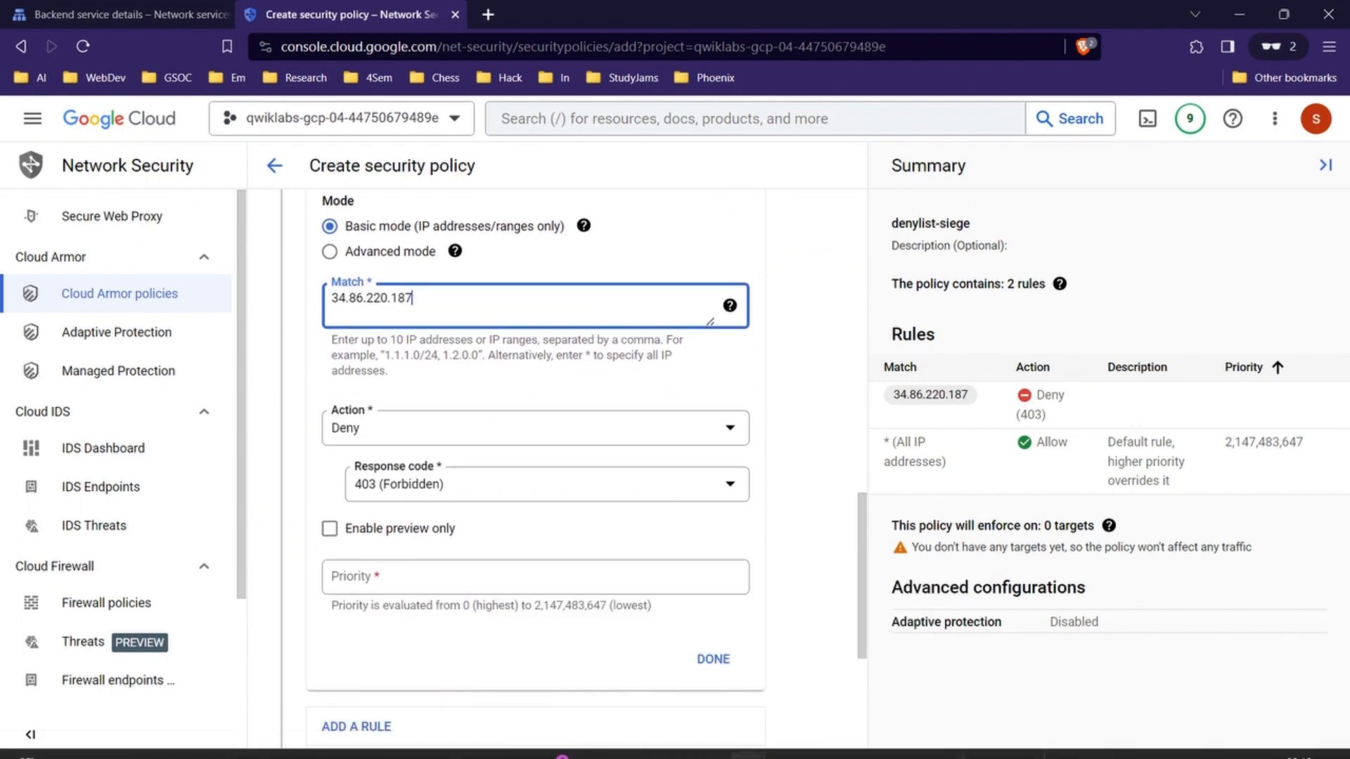
mouse_move(711, 738)
left_click(562, 633)
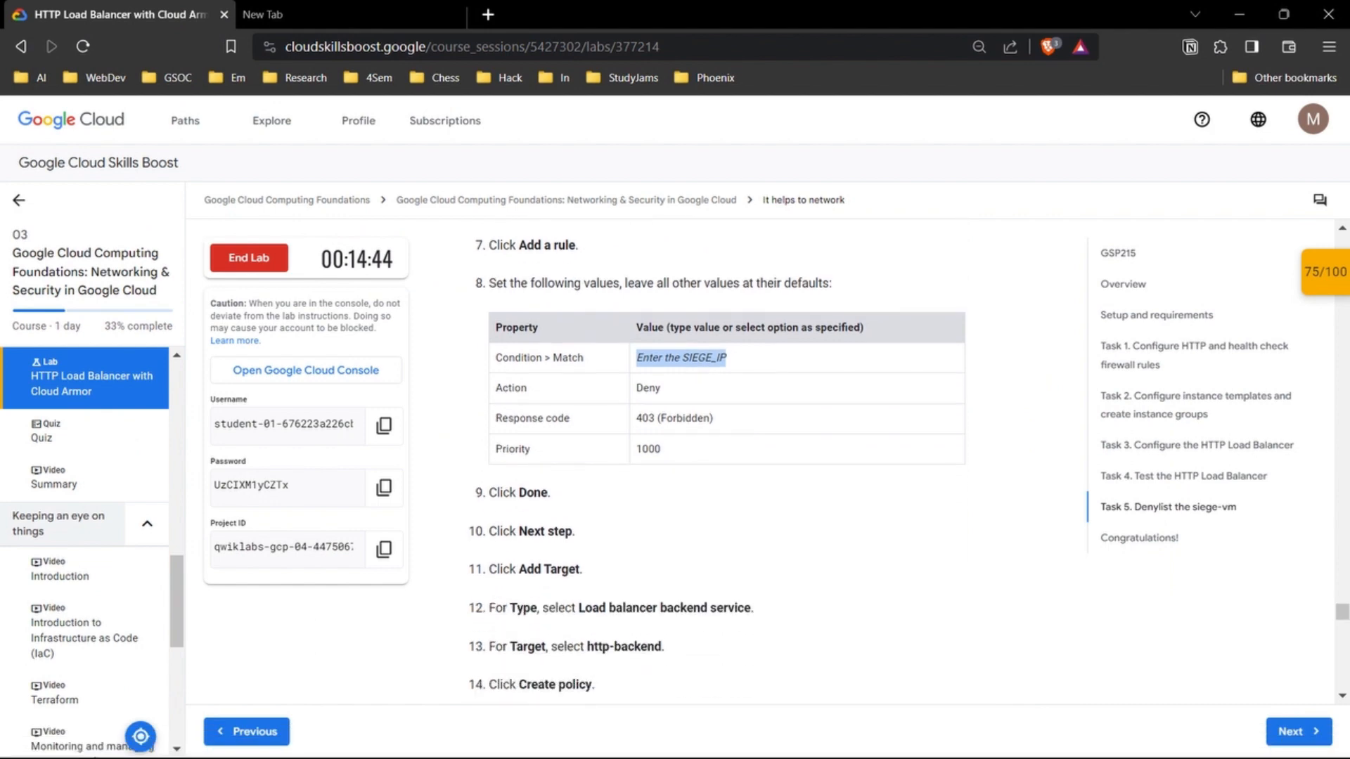
scroll(718, 464, "down", 3)
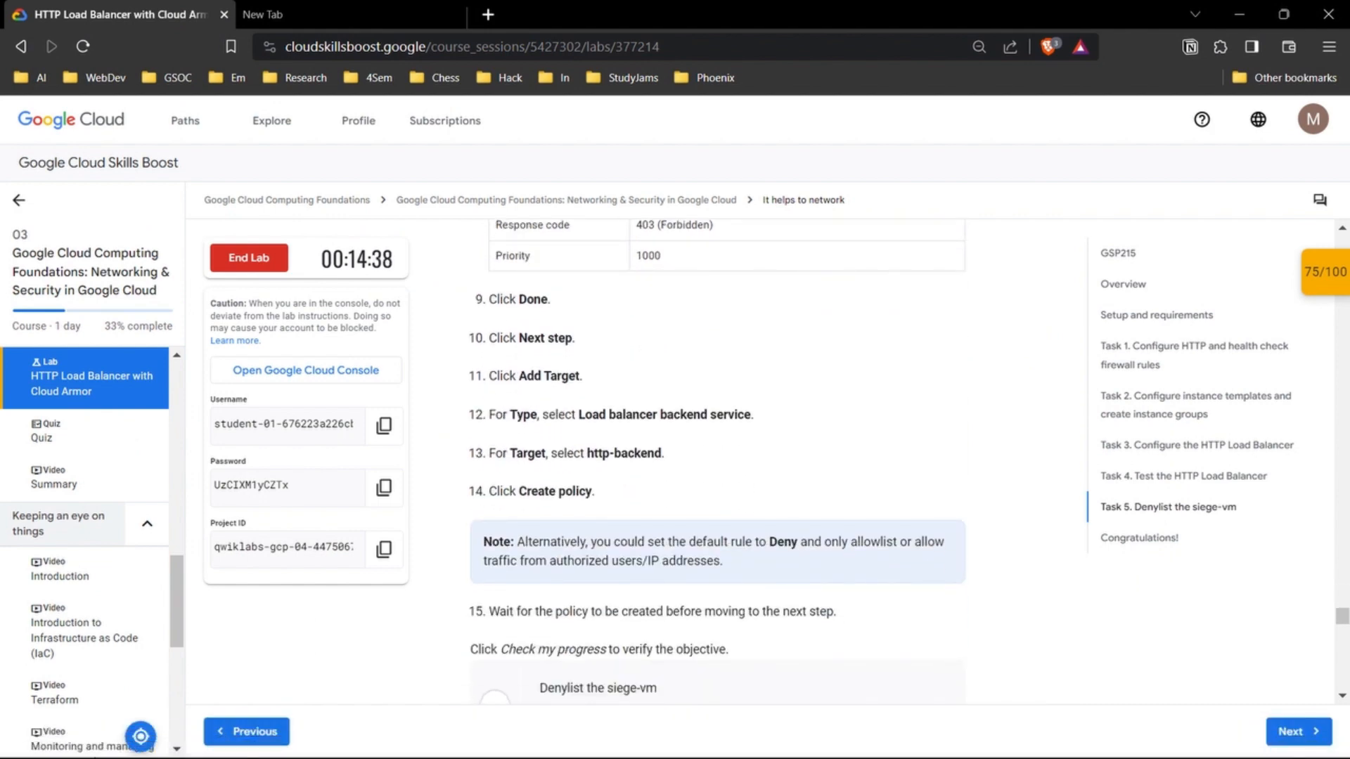
mouse_move(747, 738)
left_click(774, 650)
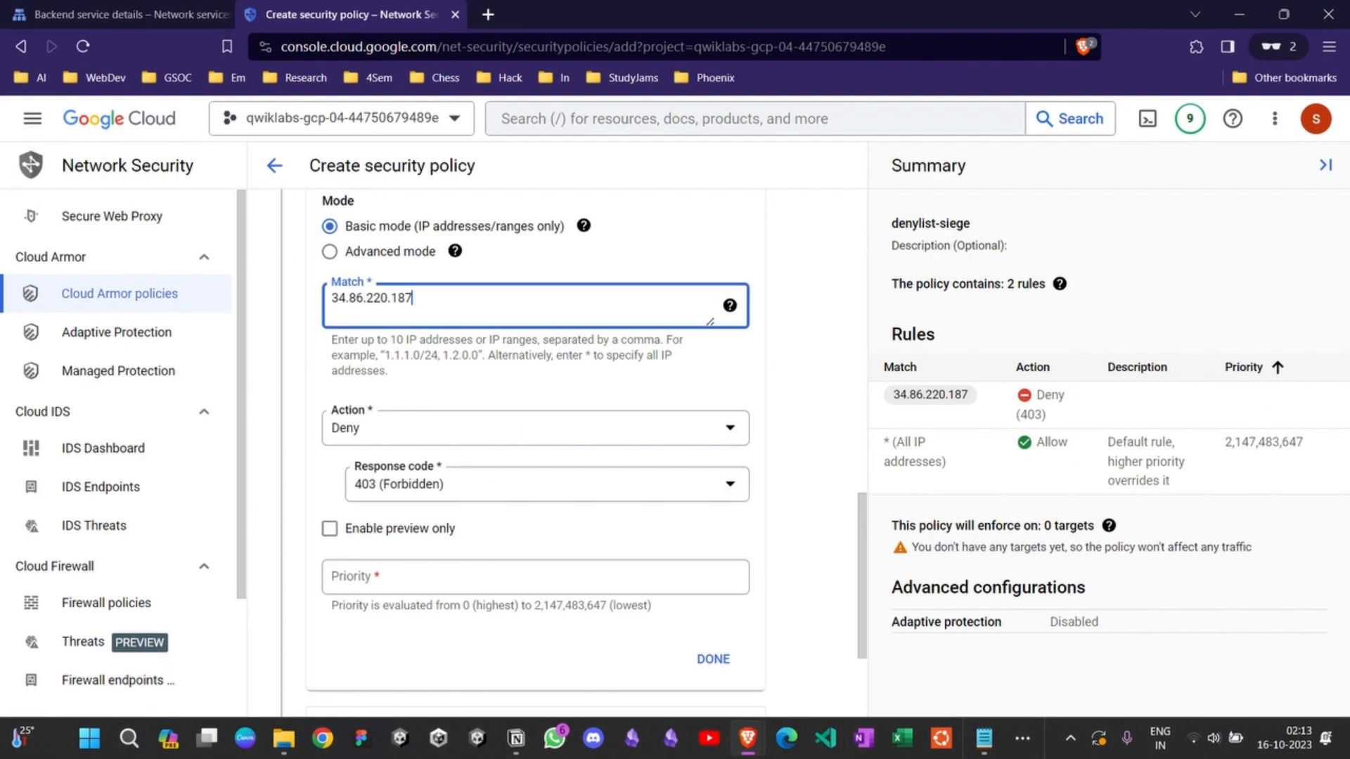
Step: Set the new rule's priority to 1000, copying the value from the lab's rule table
scroll(717, 598, "down", 1)
left_click(713, 595)
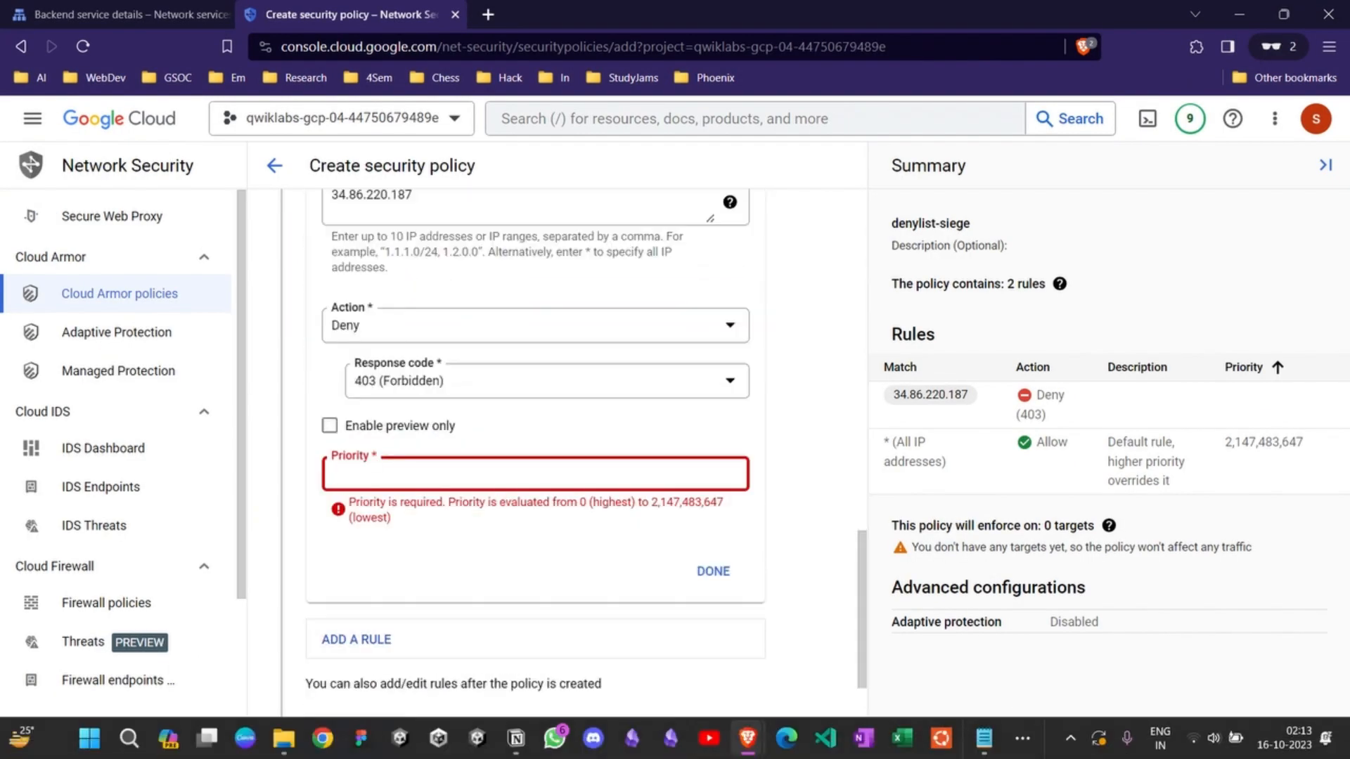
mouse_move(747, 738)
left_click(596, 647)
scroll(717, 460, "up", 2)
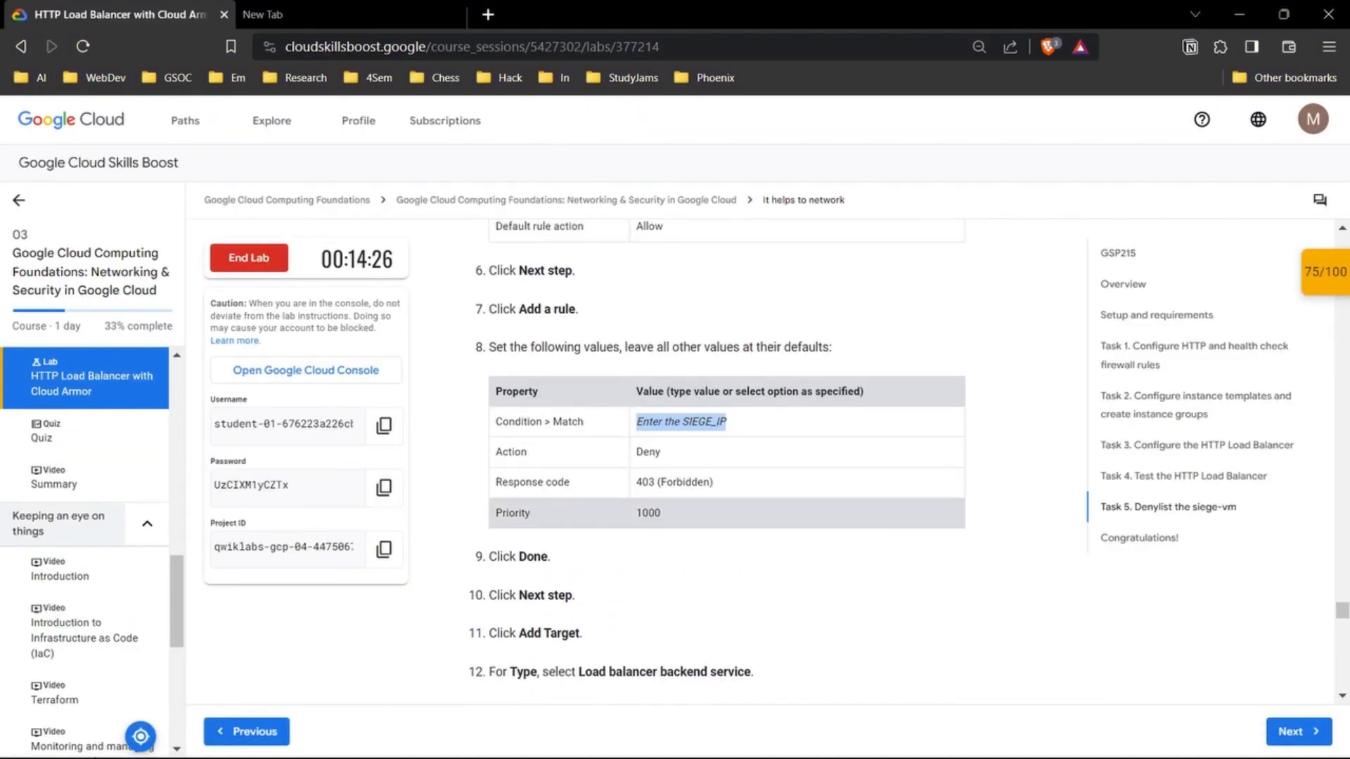
double_click(648, 514)
key("ctrl+c")
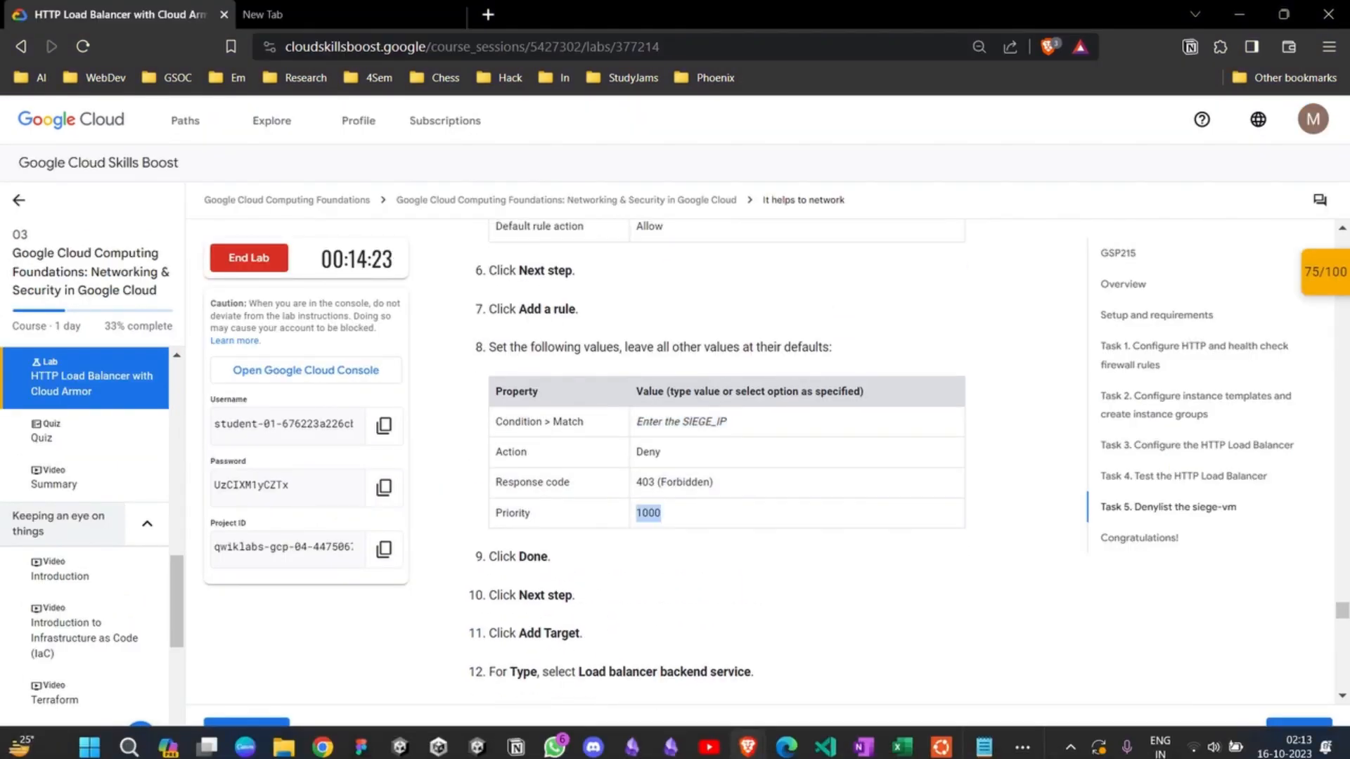
mouse_move(746, 738)
left_click(748, 647)
key("ctrl+v")
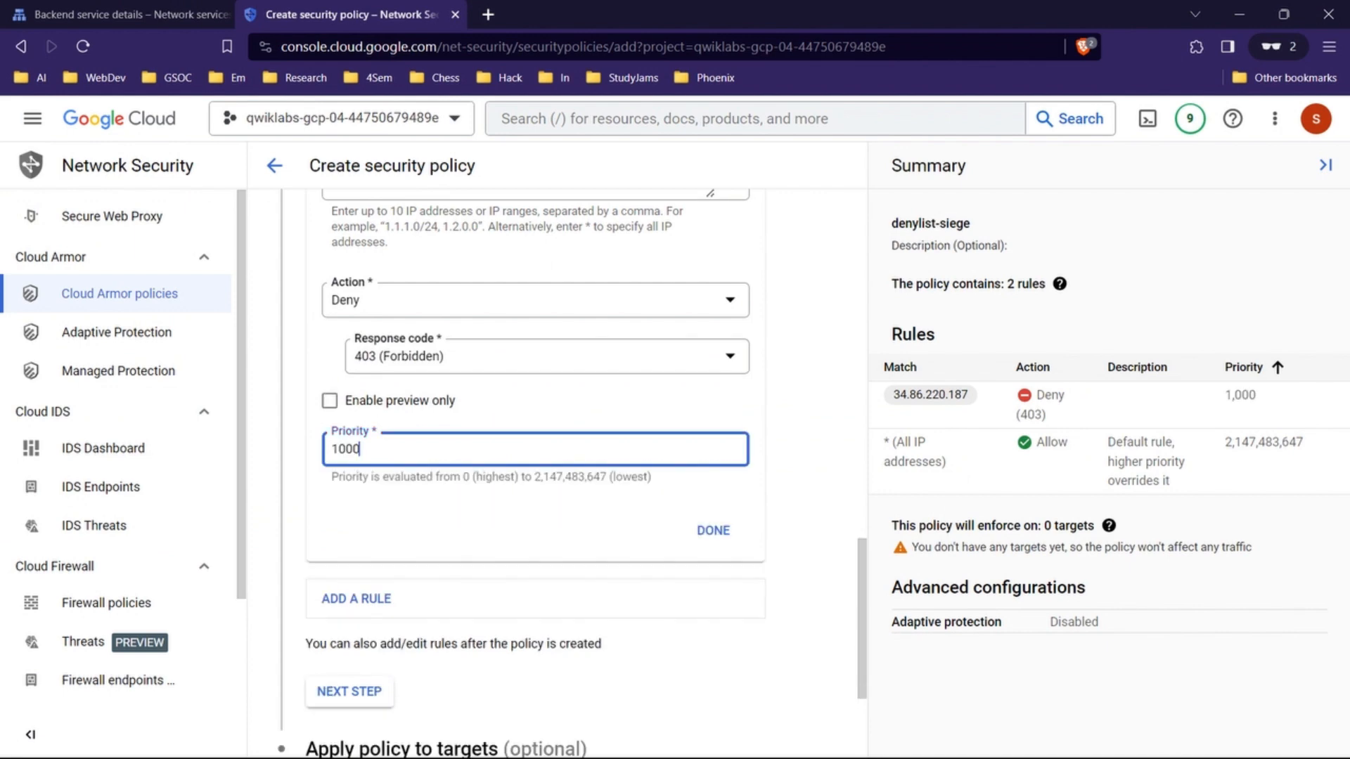
Step: Finish the deny rule and create the denylist-siege security policy
key("Tab")
key("Return")
left_click(327, 649)
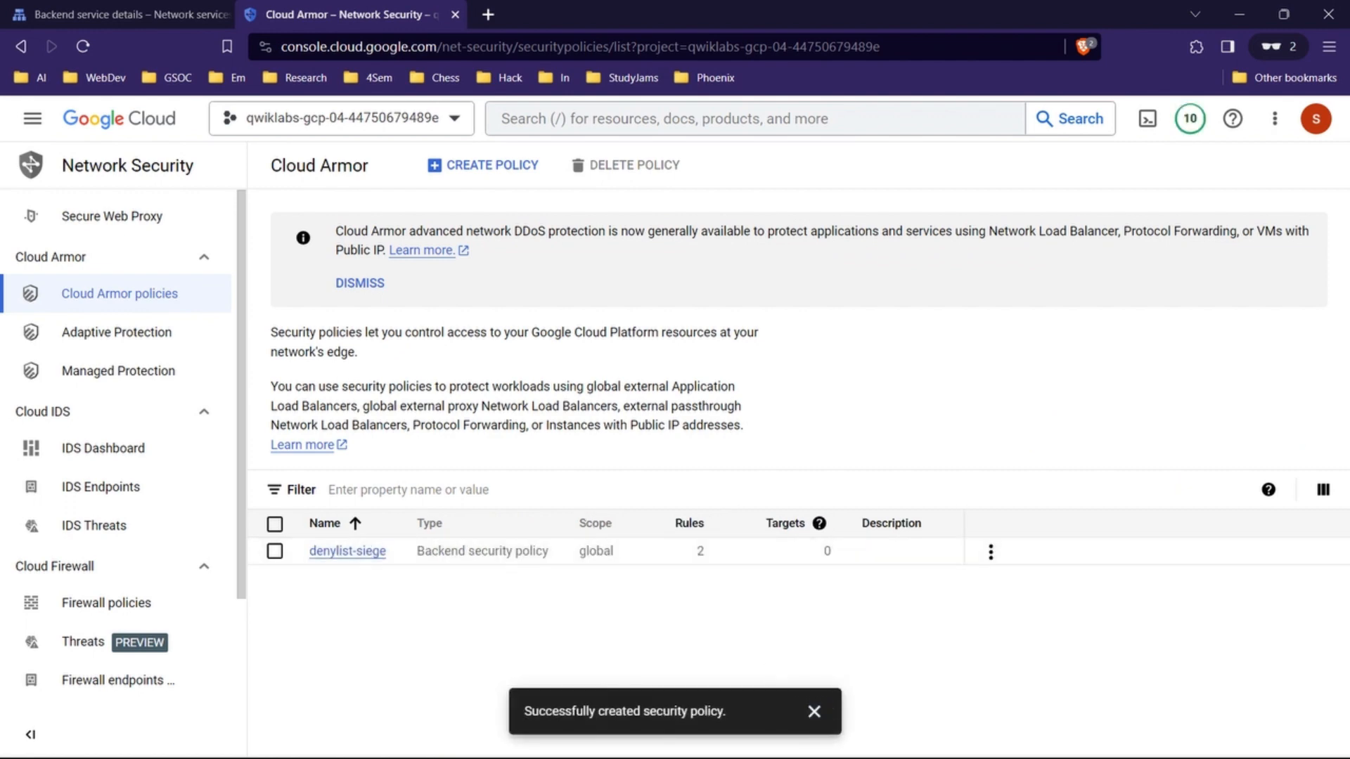
mouse_move(863, 753)
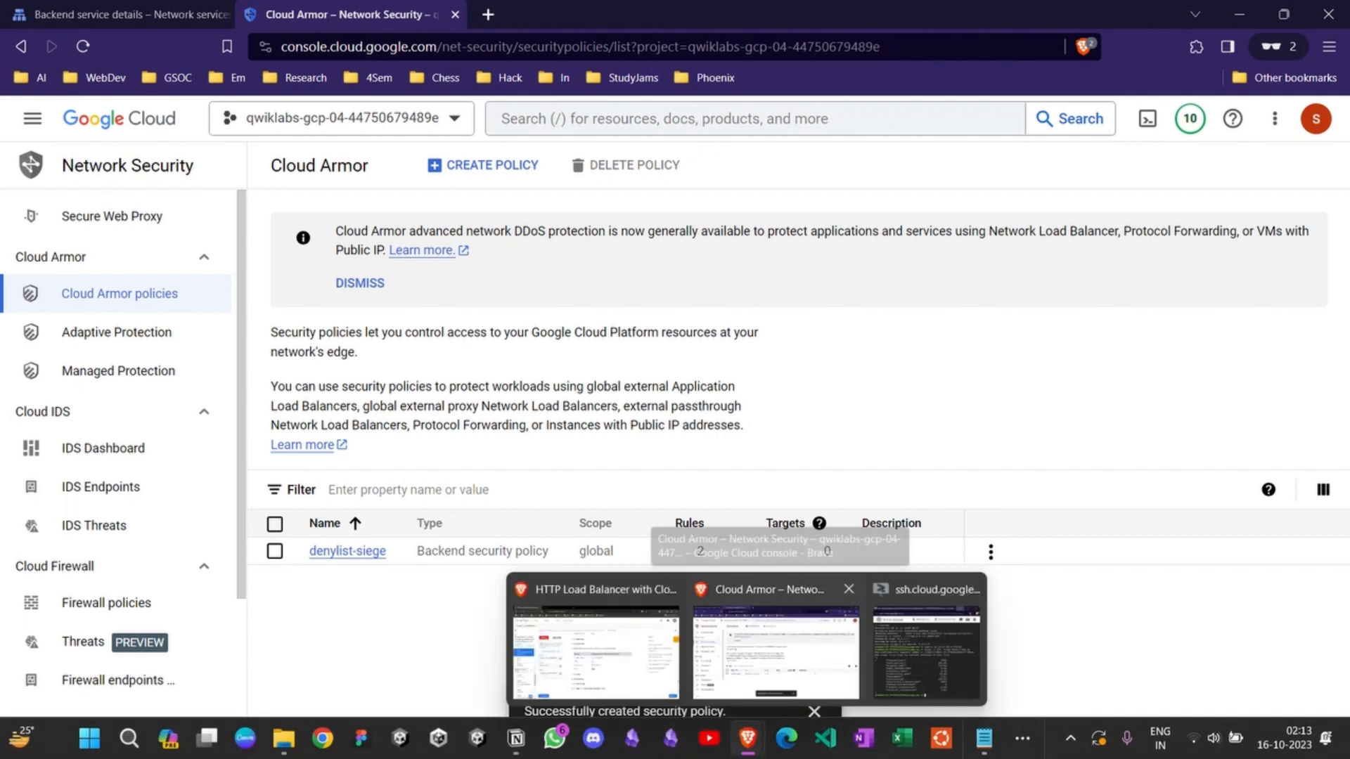
Step: Check the lab's target settings and apply the denylist-siege policy to the load balancer backend service http-backend
mouse_move(748, 738)
left_click(596, 615)
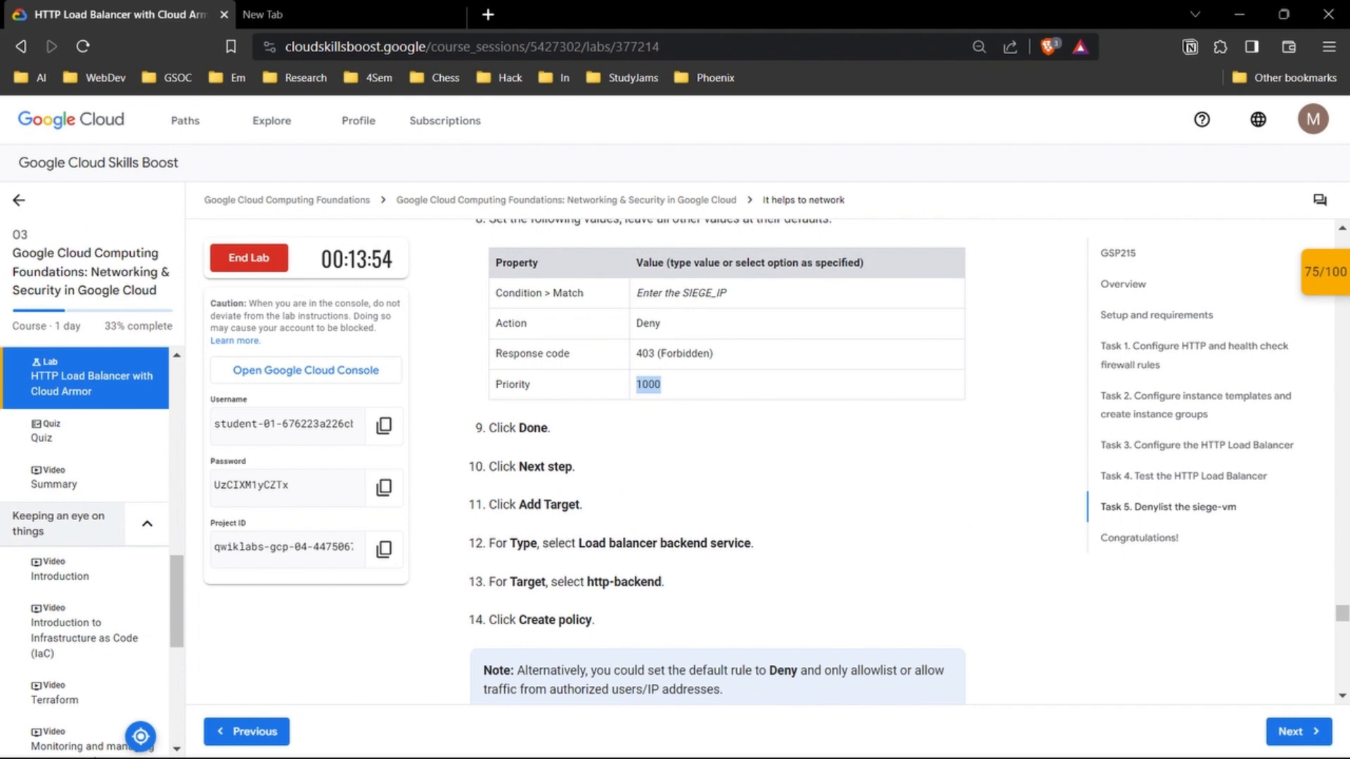
scroll(717, 457, "down", 2)
mouse_move(747, 738)
left_click(724, 668)
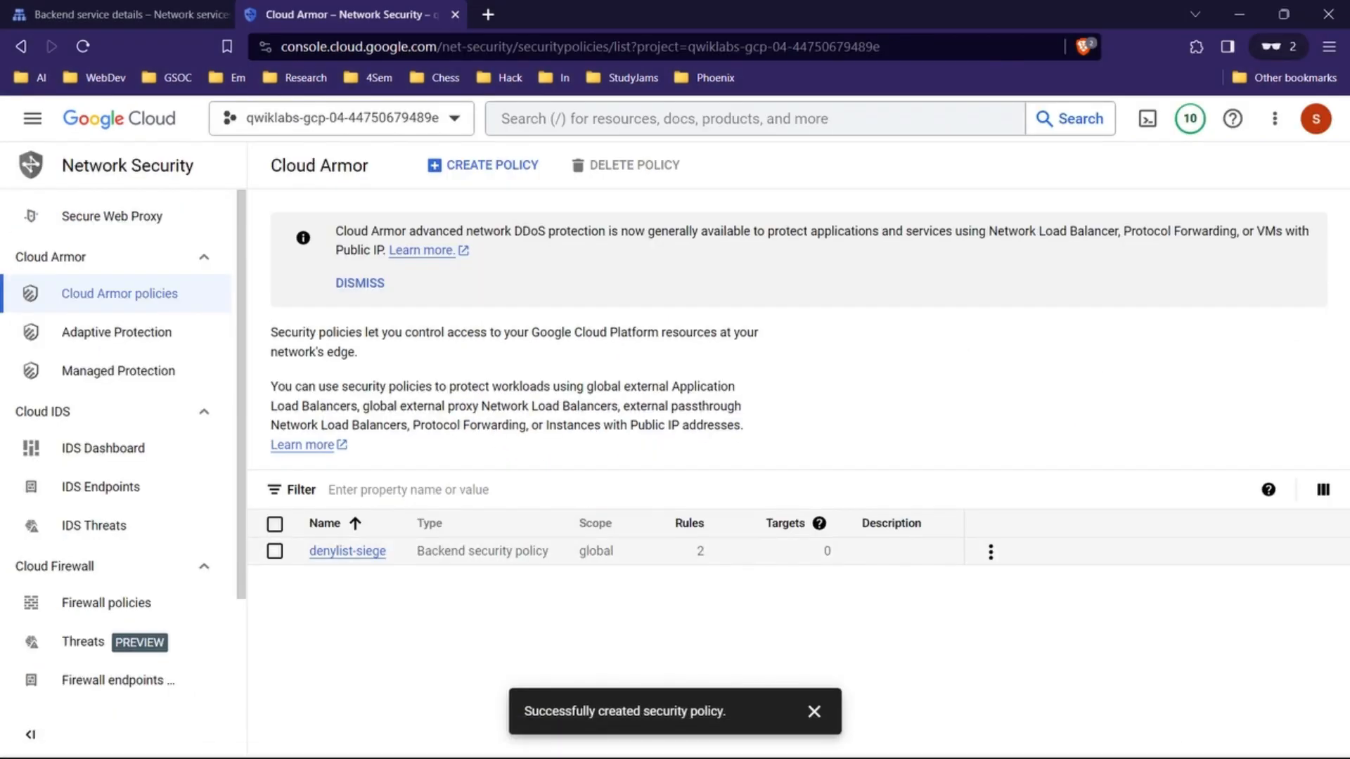
left_click(991, 552)
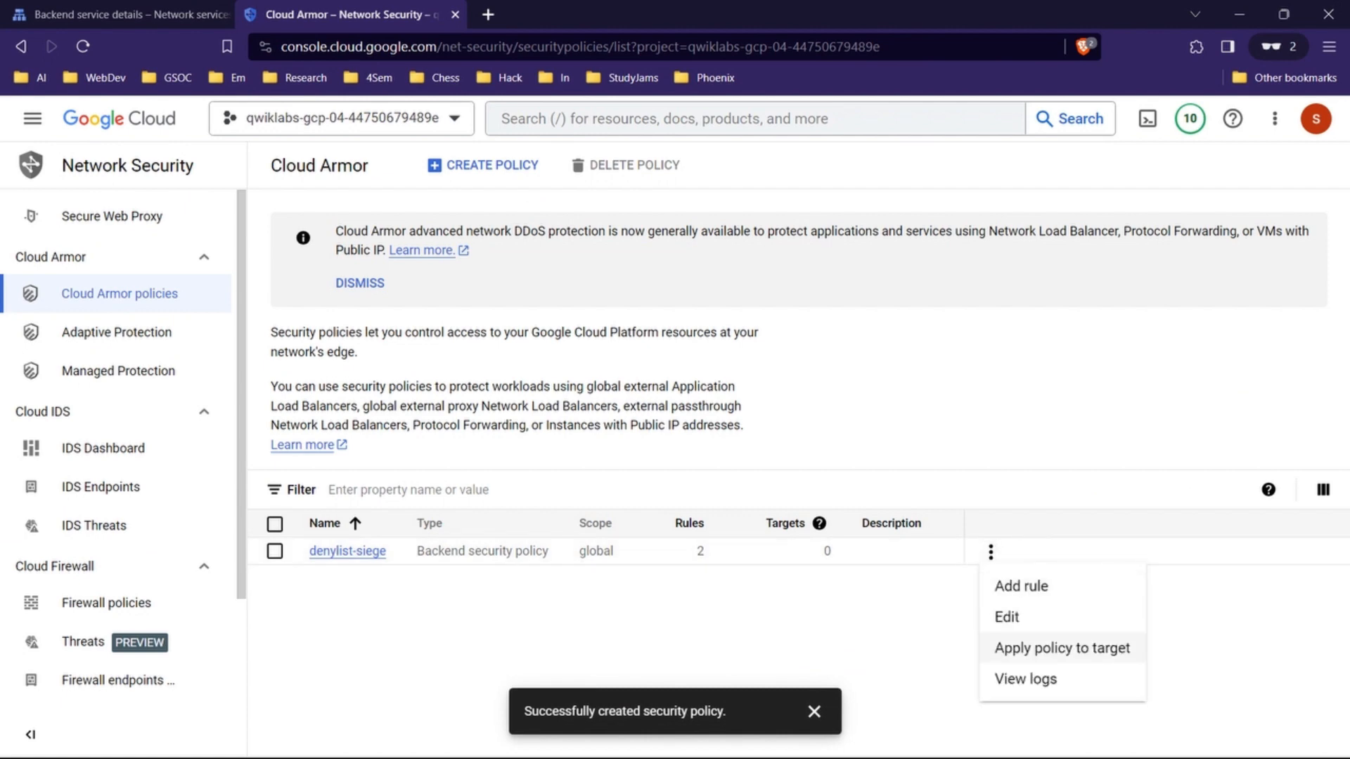
left_click(1062, 649)
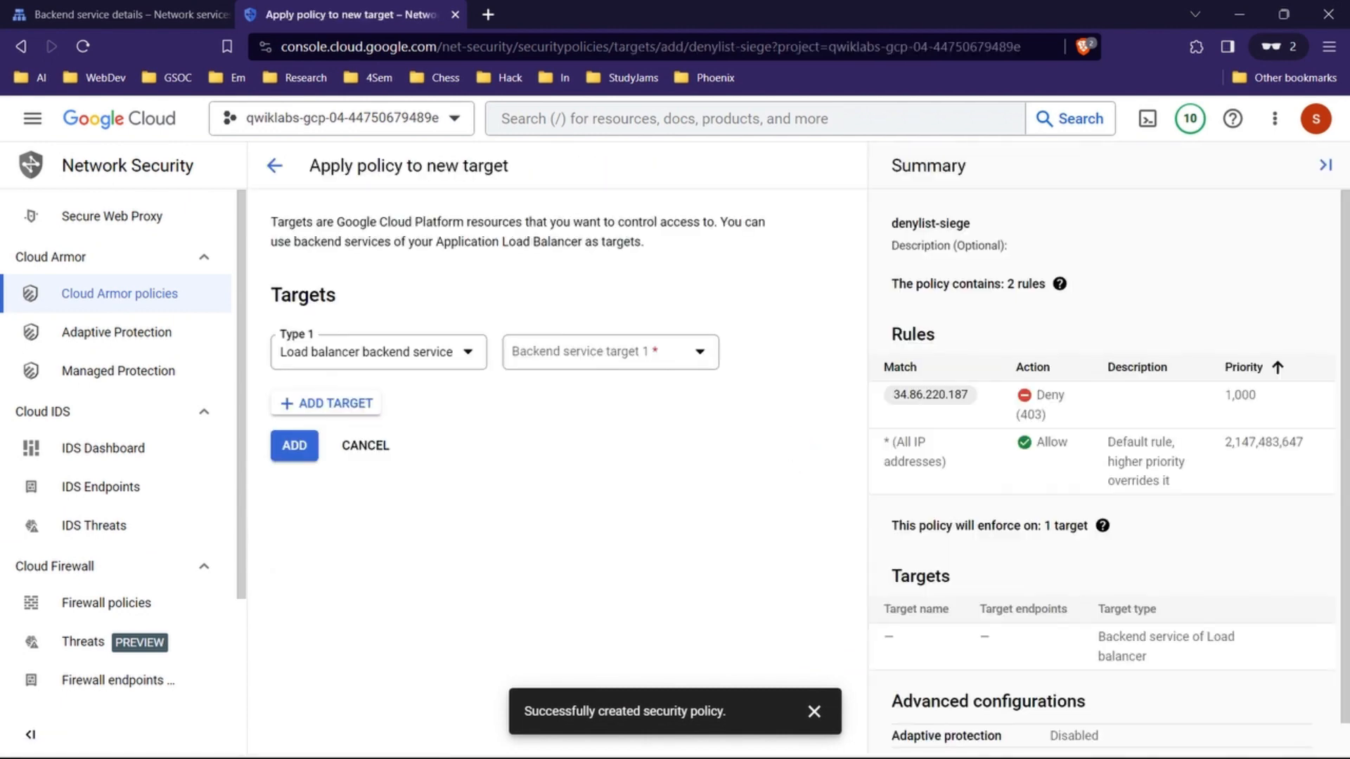
left_click(379, 352)
left_click(383, 365)
left_click(610, 352)
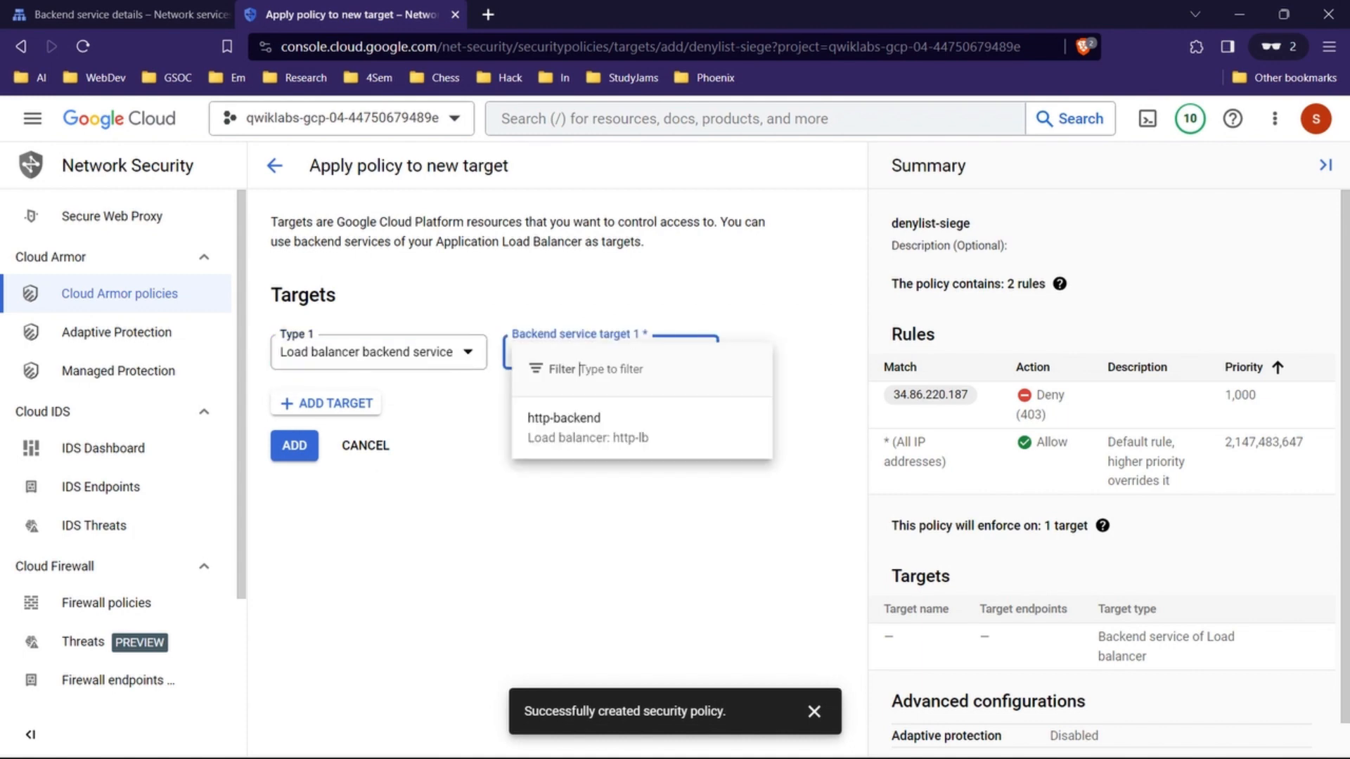
left_click(565, 426)
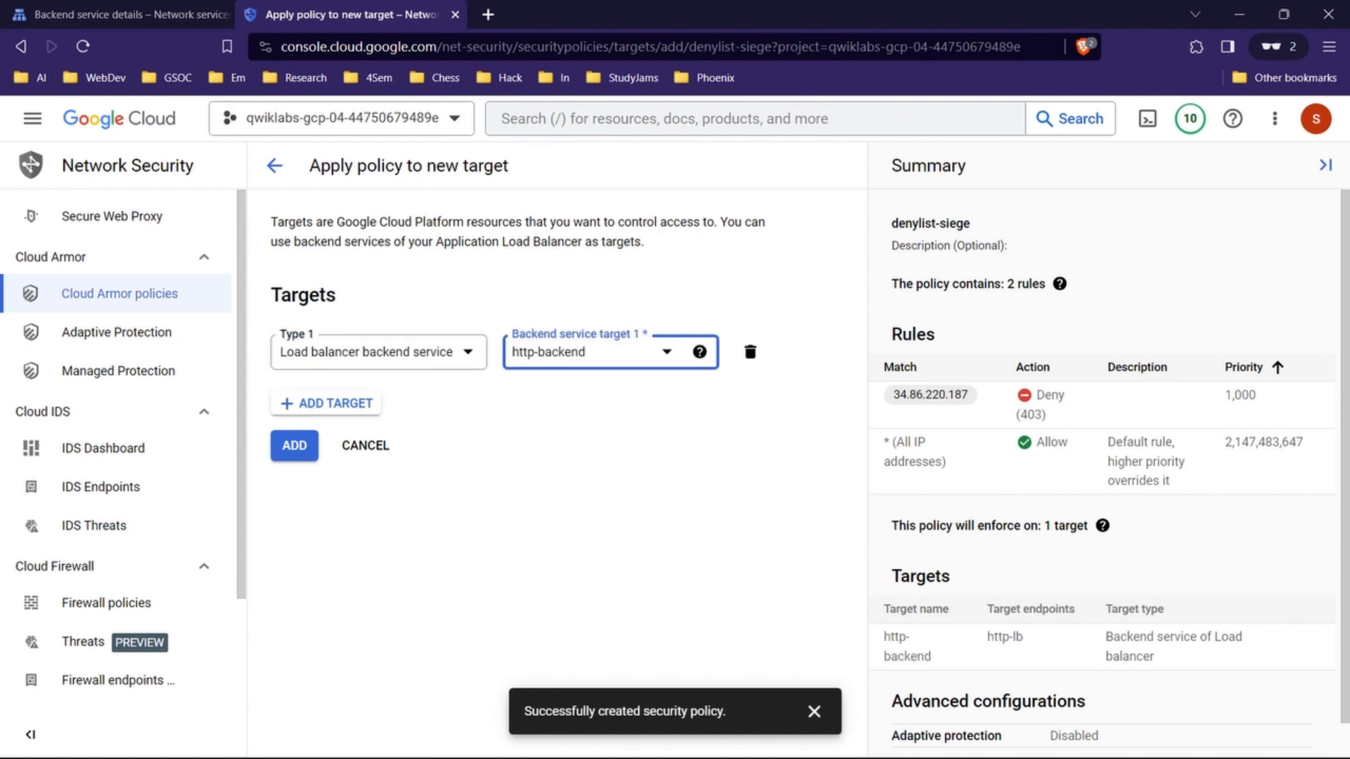
left_click(295, 446)
Step: Return to the lab instructions and run the progress check for the "Denylist the siege-vm" objective
mouse_move(746, 744)
left_click(595, 646)
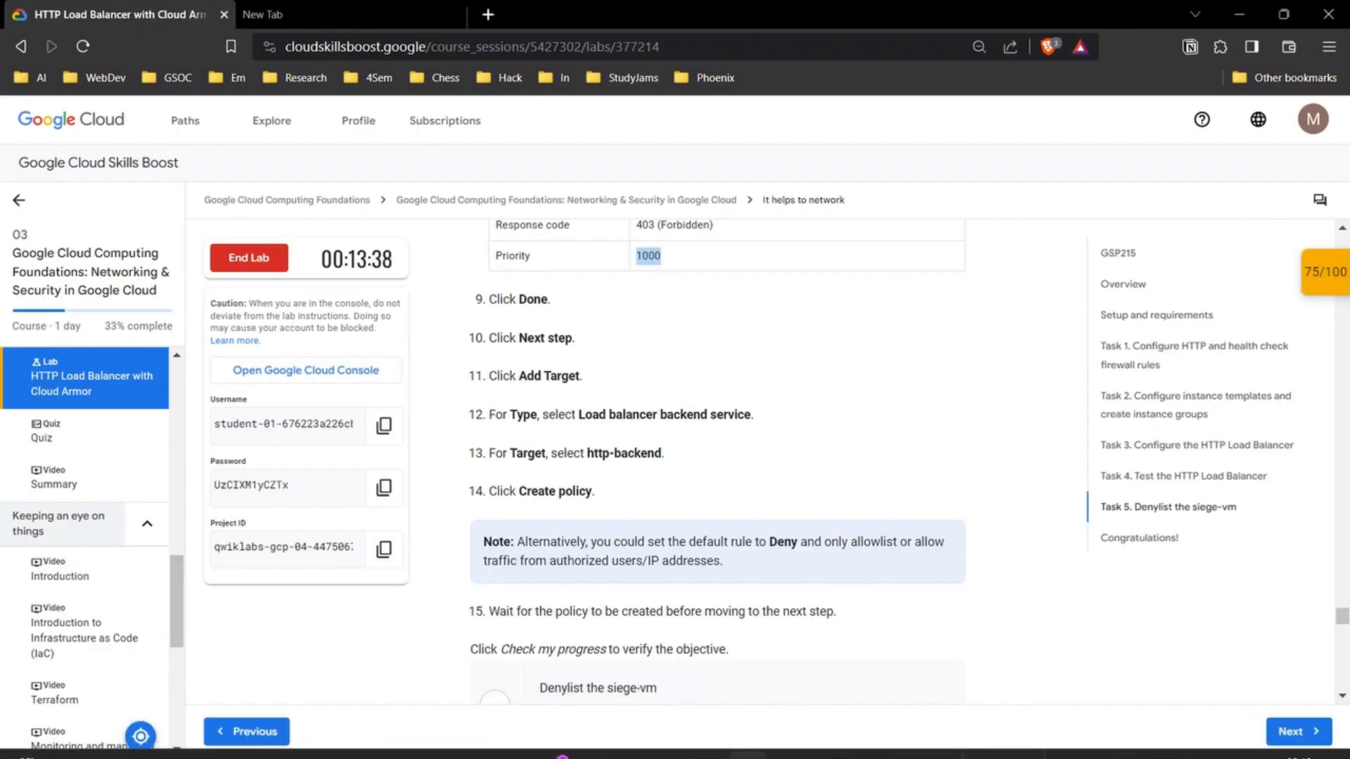
scroll(718, 457, "down", 2)
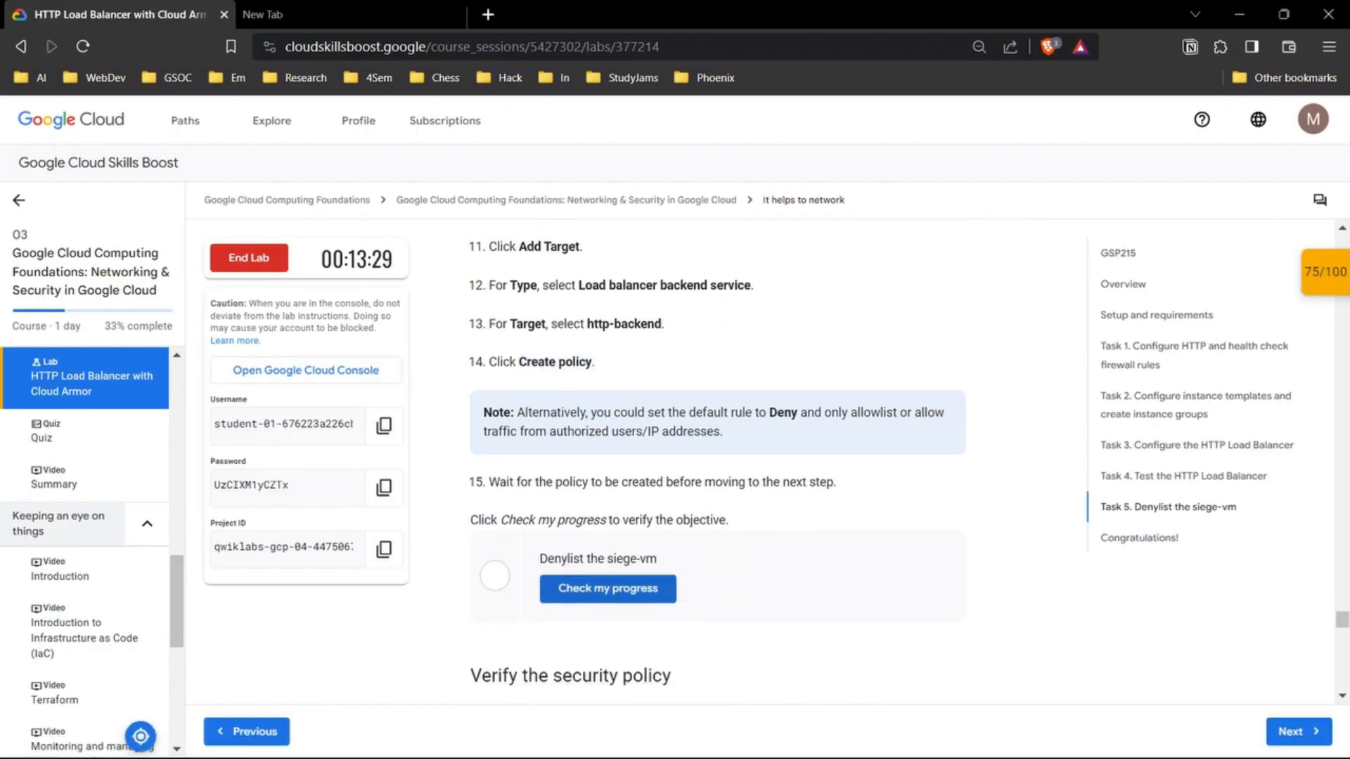
left_click(607, 589)
mouse_move(747, 738)
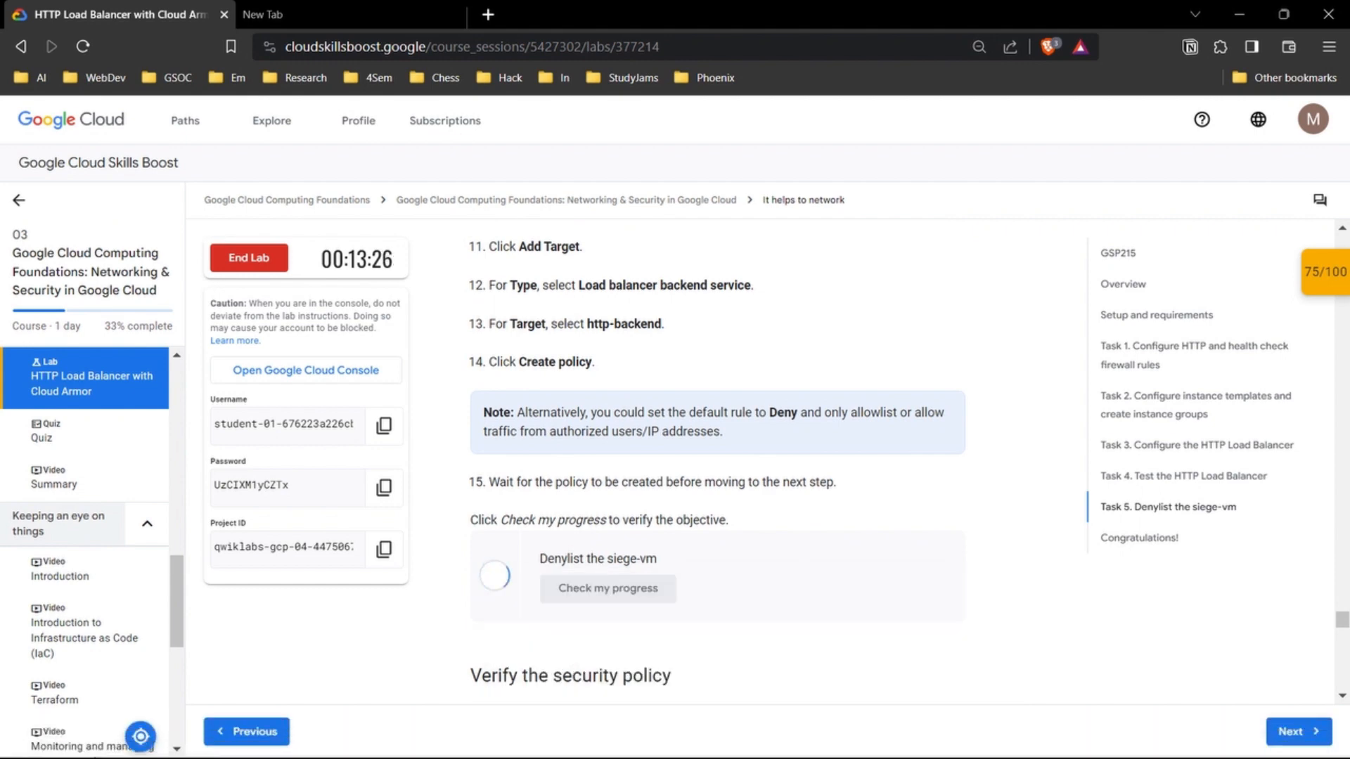
scroll(717, 457, "down", 1)
scroll(717, 457, "up", 1)
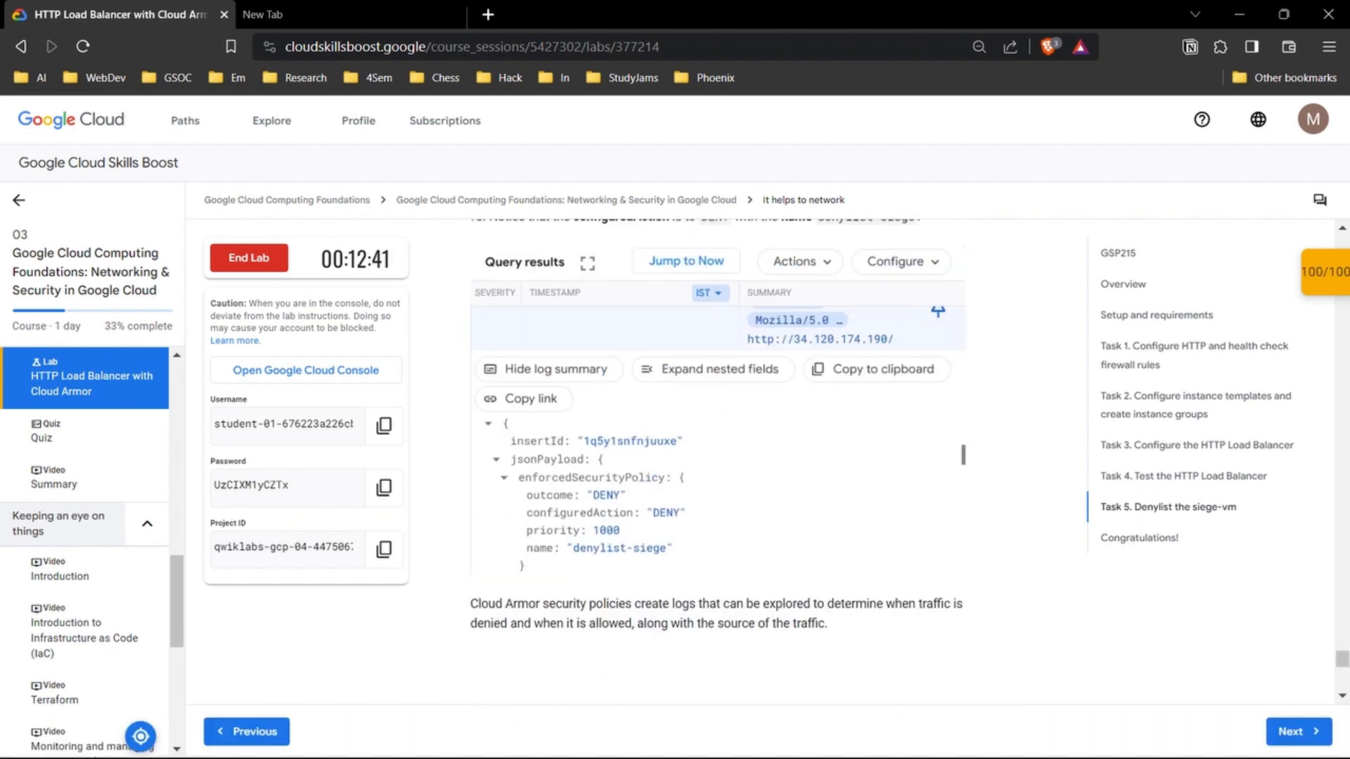
scroll(717, 457, "up", 18)
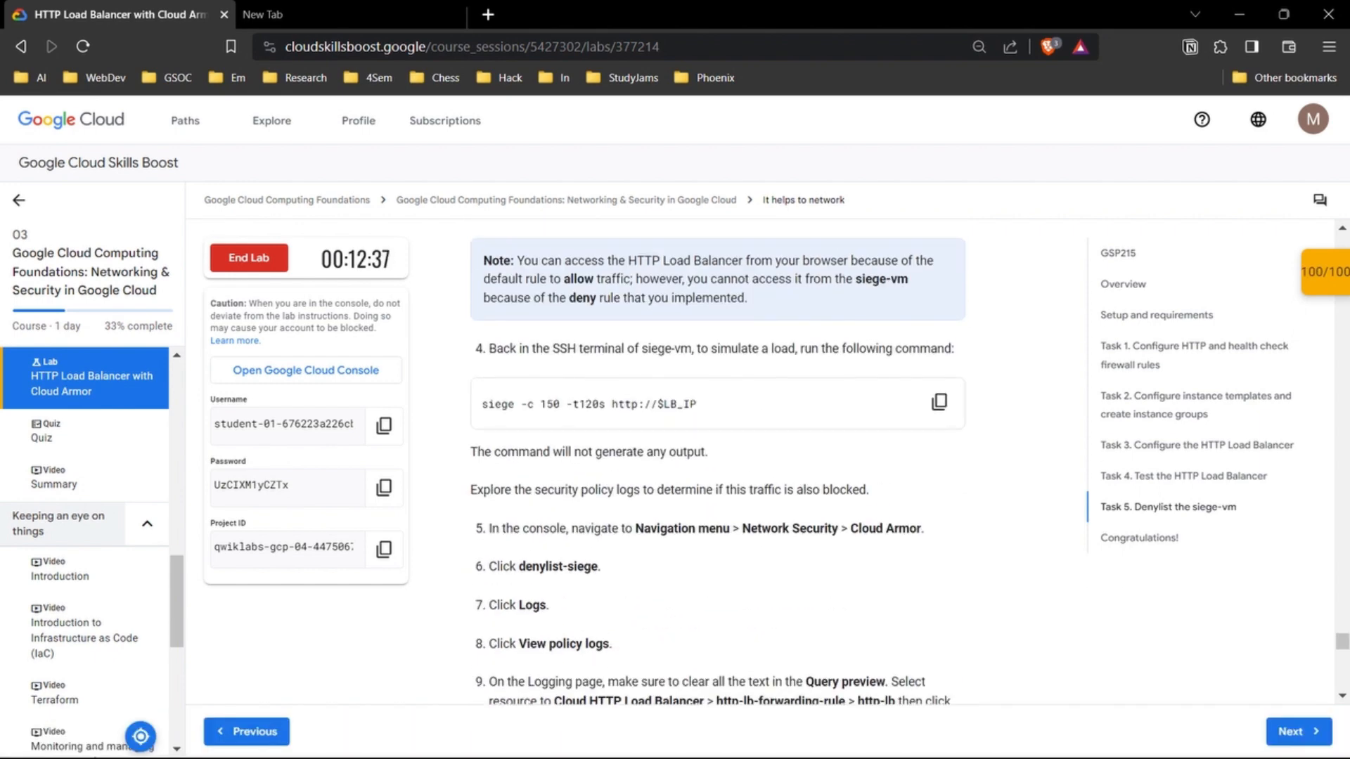
scroll(717, 457, "up", 1)
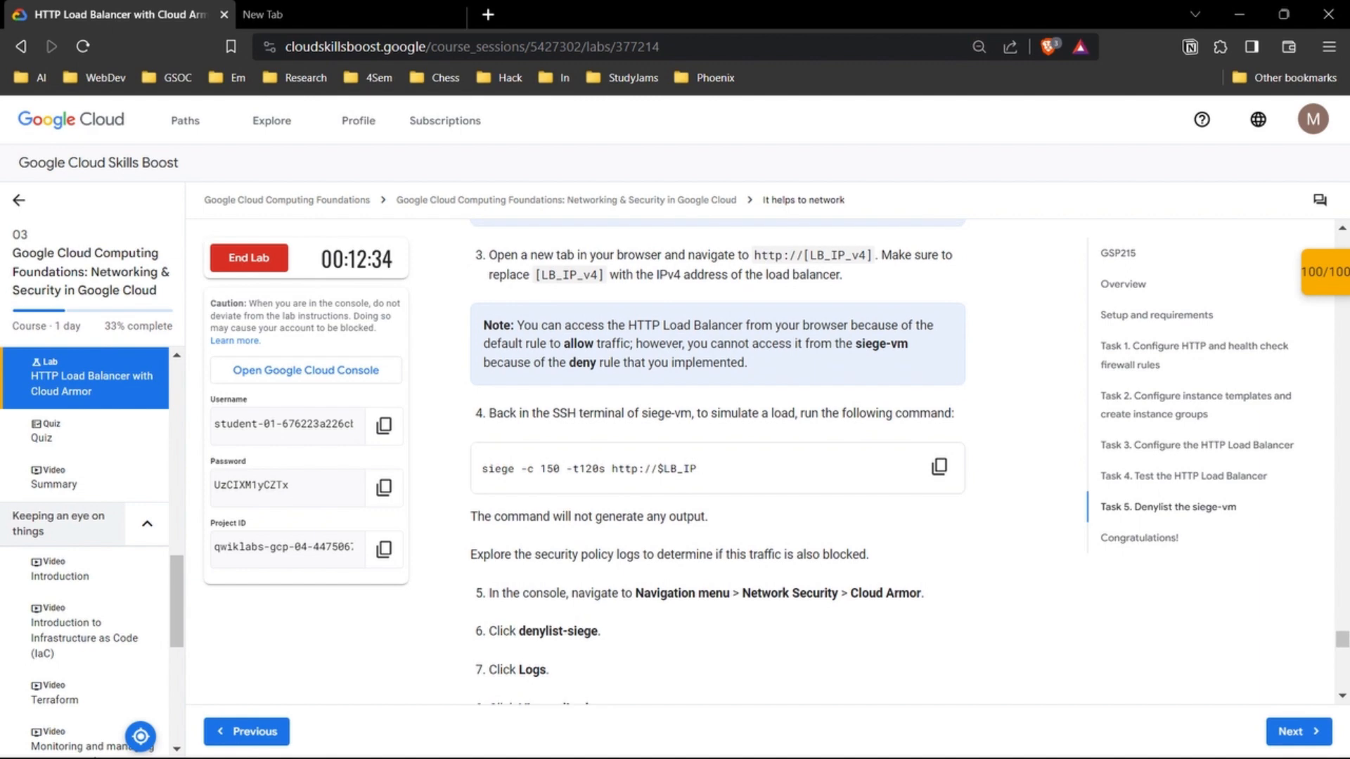
scroll(717, 457, "up", 5)
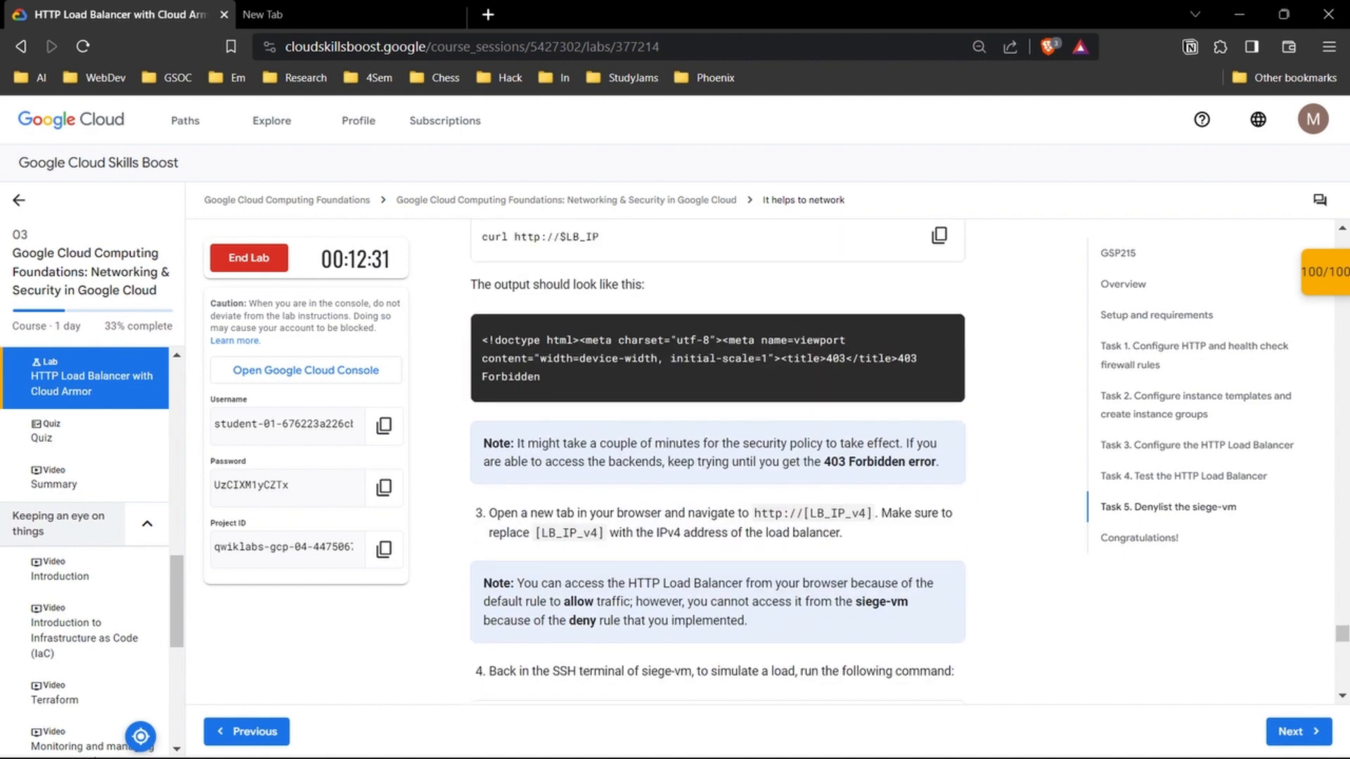
scroll(717, 457, "up", 2)
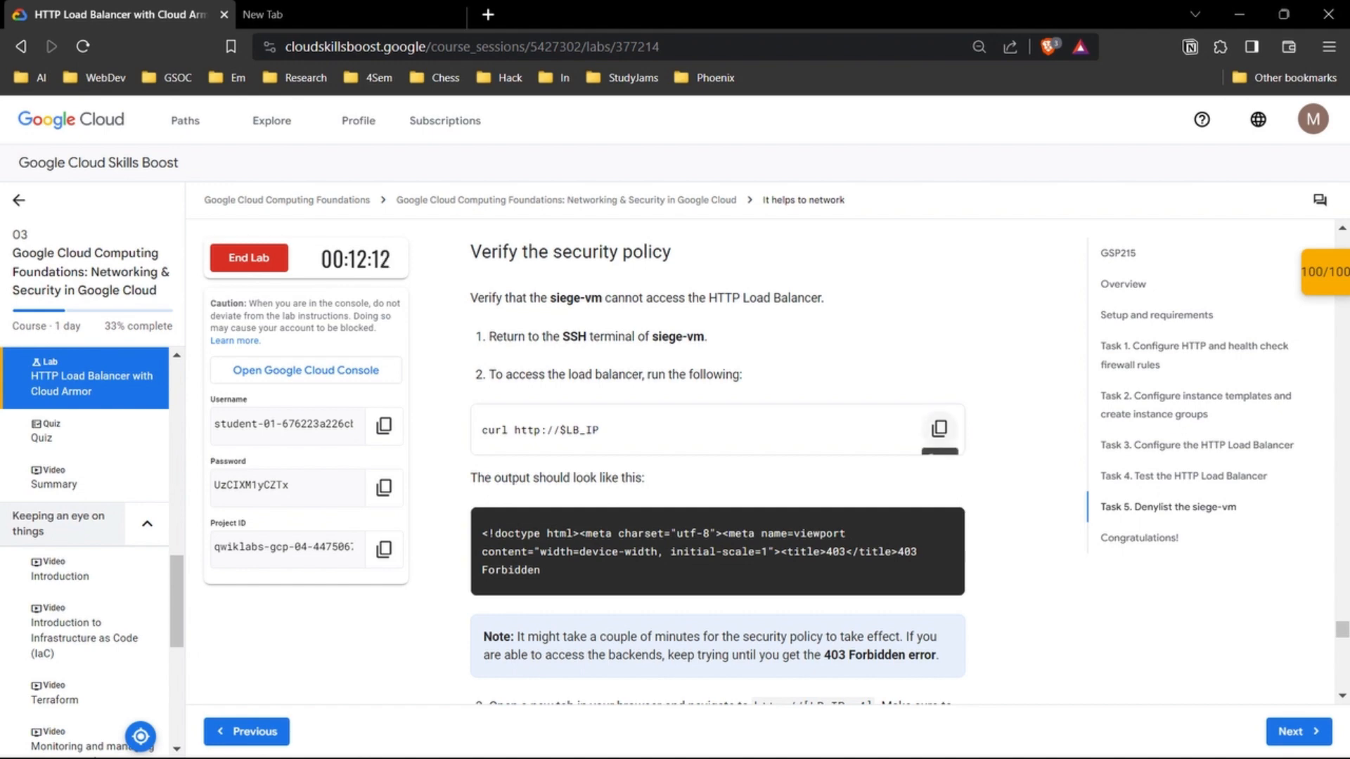
left_click(939, 428)
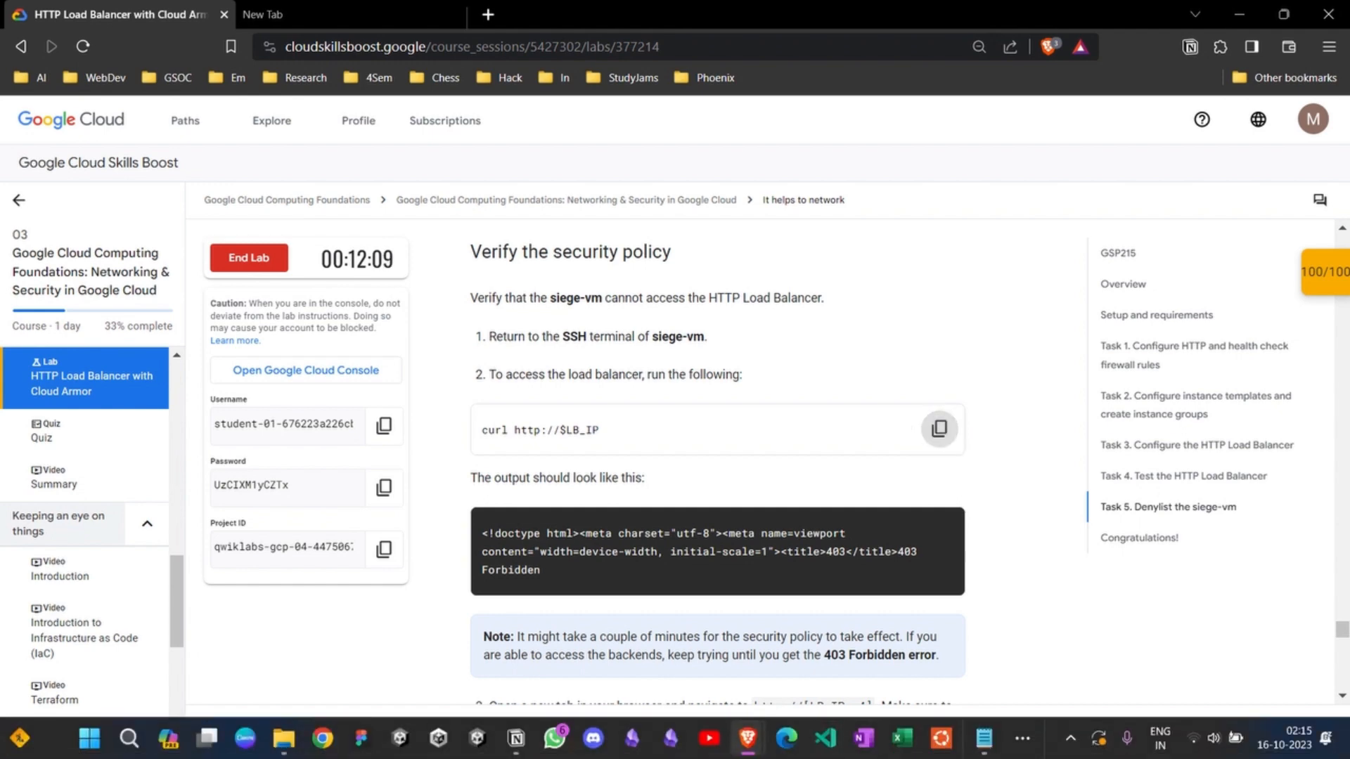
mouse_move(748, 738)
left_click(777, 653)
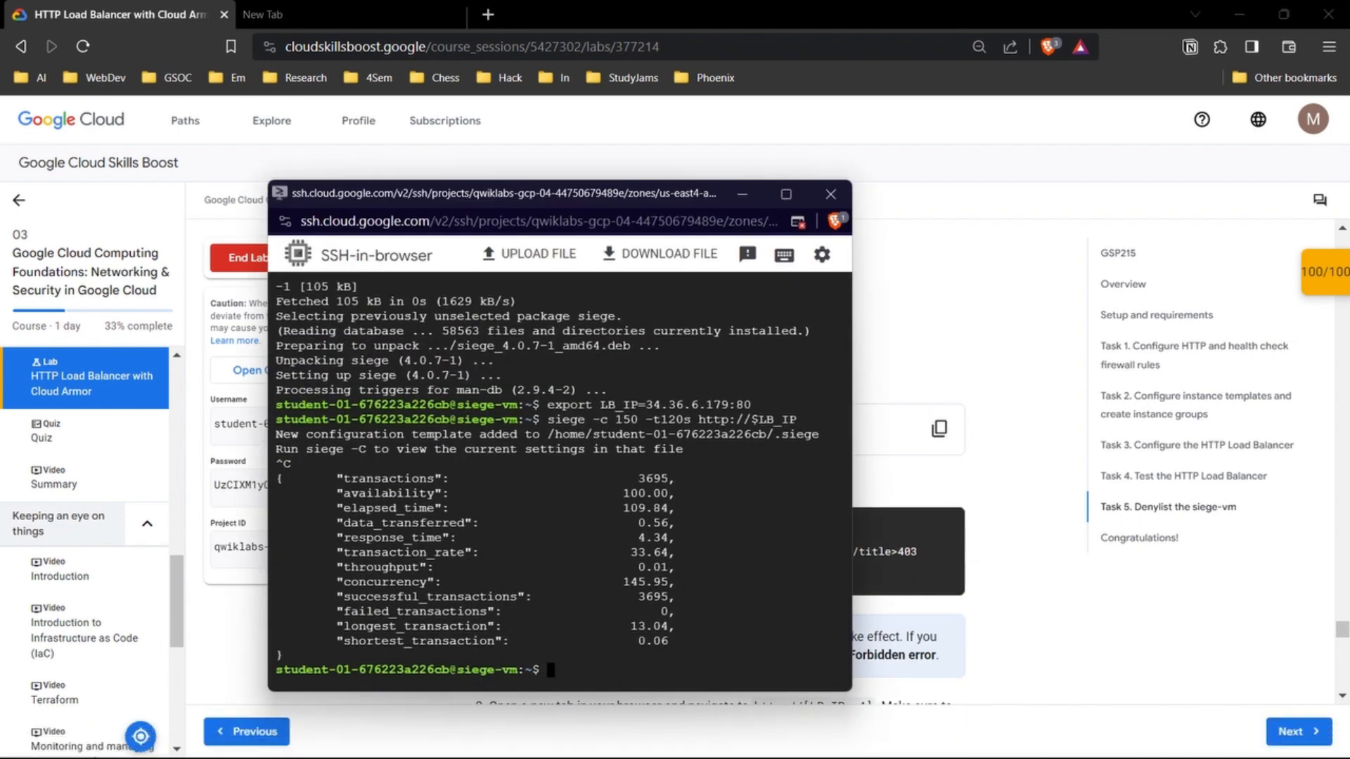
key("ctrl+v")
key("Return")
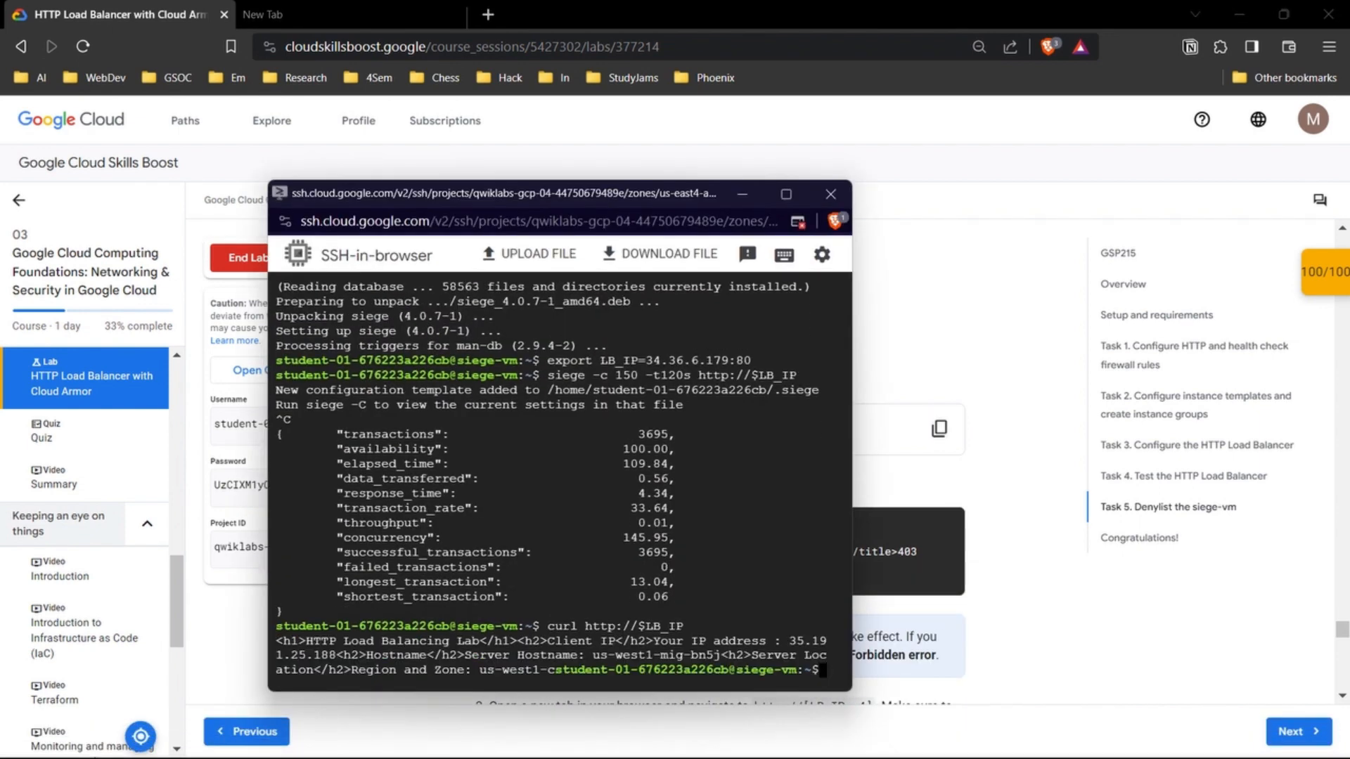
Step: Compare the curl output in the siege-vm terminal with the expected output given in the lab
left_click_drag(308, 640, 683, 656)
key("alt+Tab")
scroll(717, 460, "down", 2)
left_click_drag(477, 349, 634, 350)
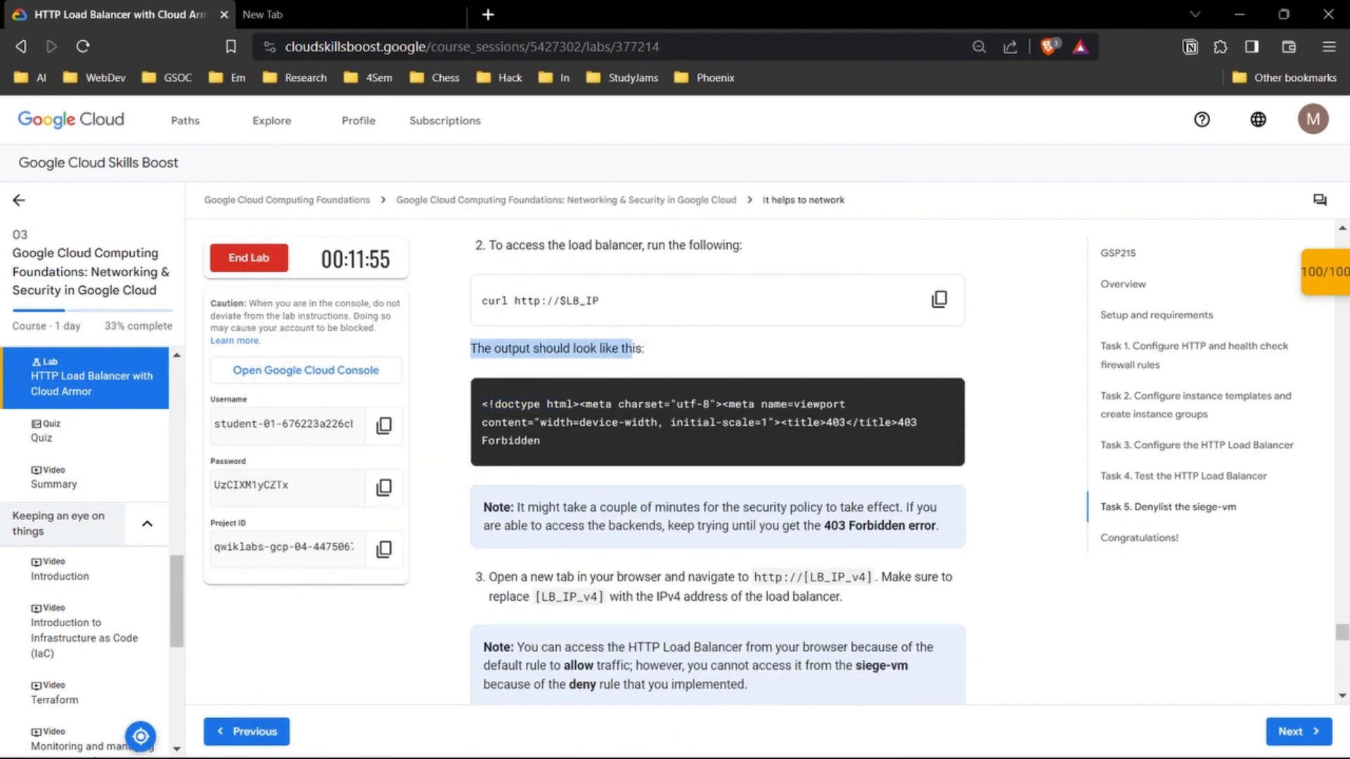
left_click(634, 350)
Step: Read the remaining verification steps on the siege load command and policy logs, through to the lab's closing section
scroll(718, 421, "down", 3)
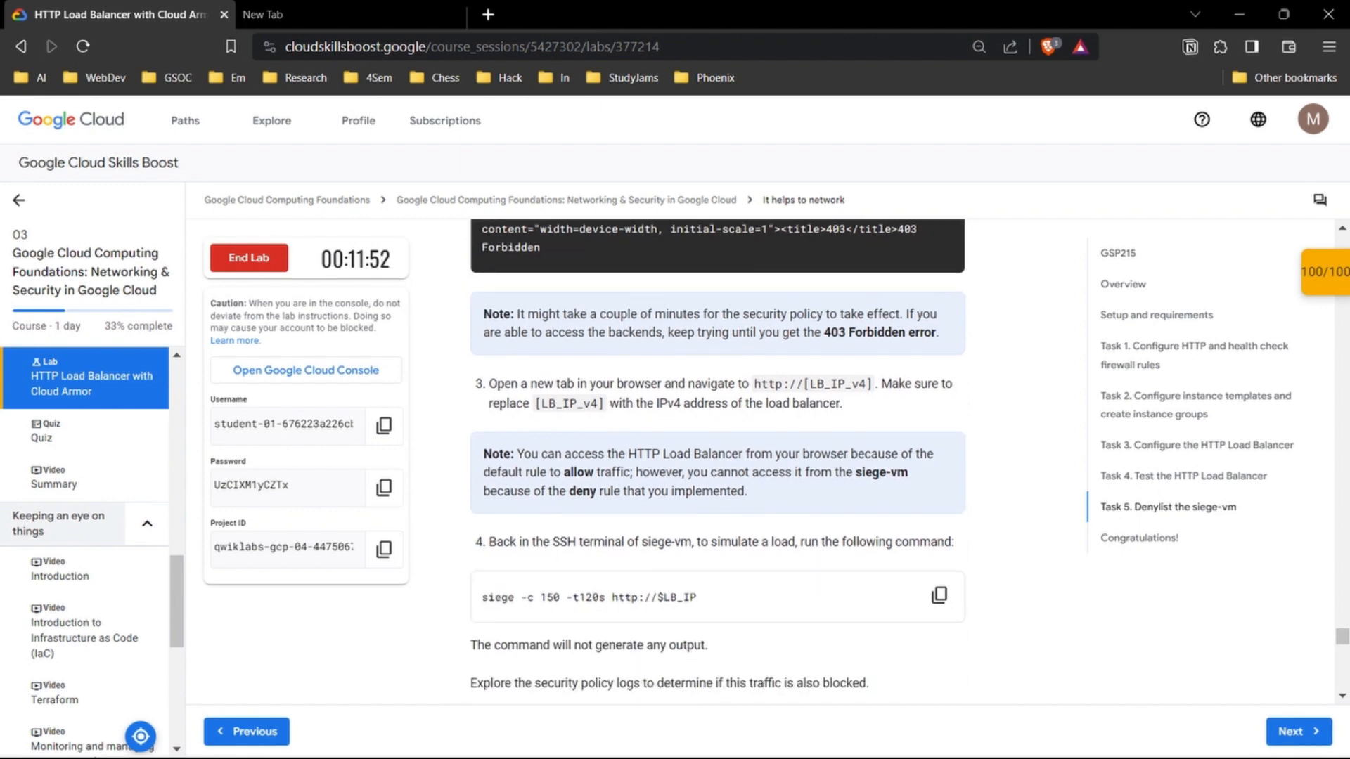
scroll(717, 461, "down", 3)
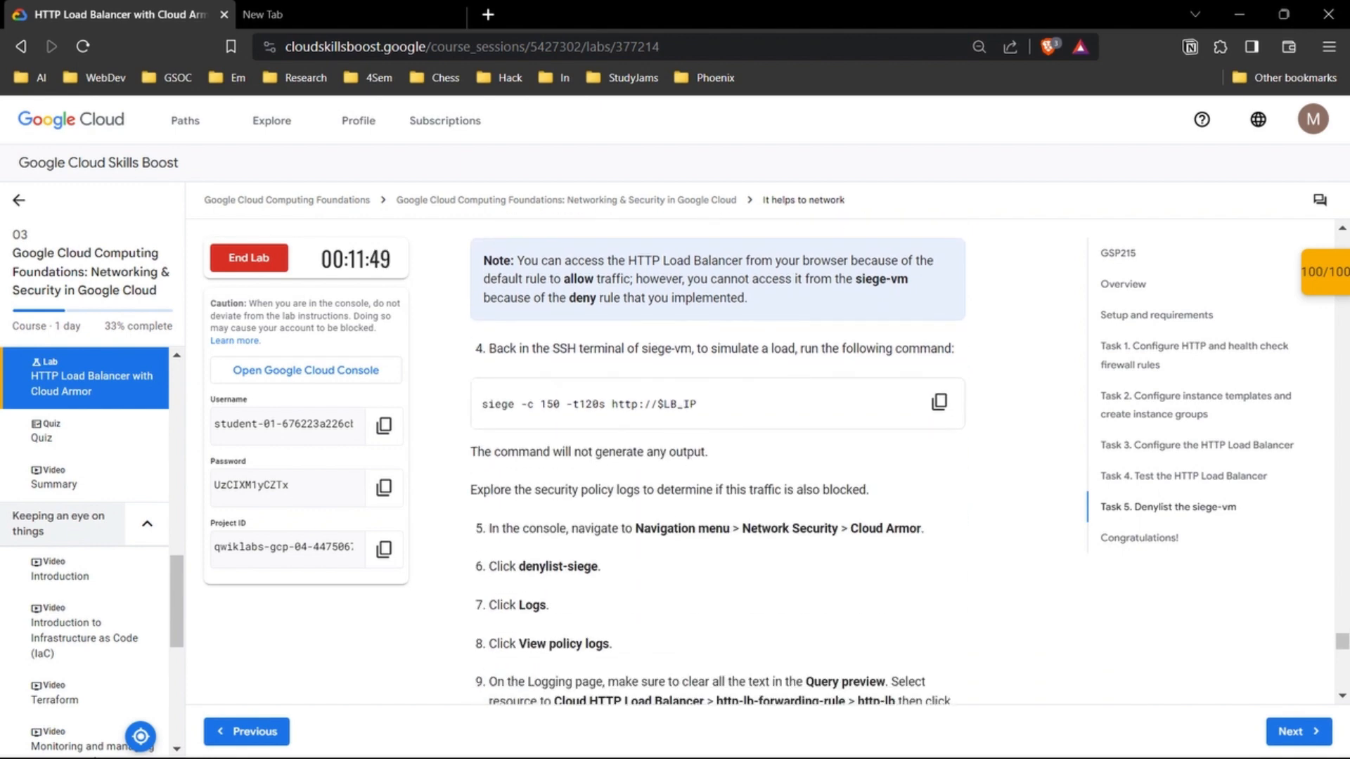
scroll(718, 461, "down", 2)
scroll(718, 460, "up", 1)
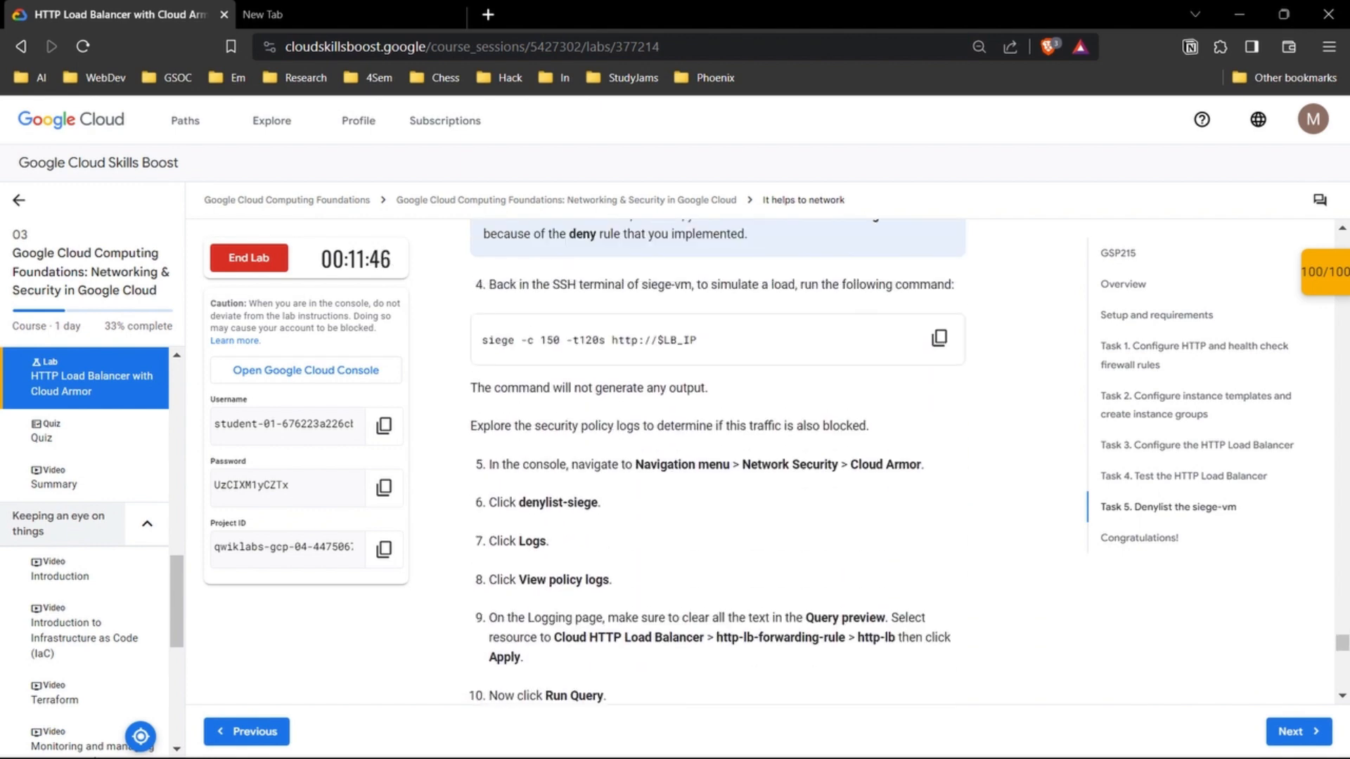
left_click_drag(695, 285, 920, 285)
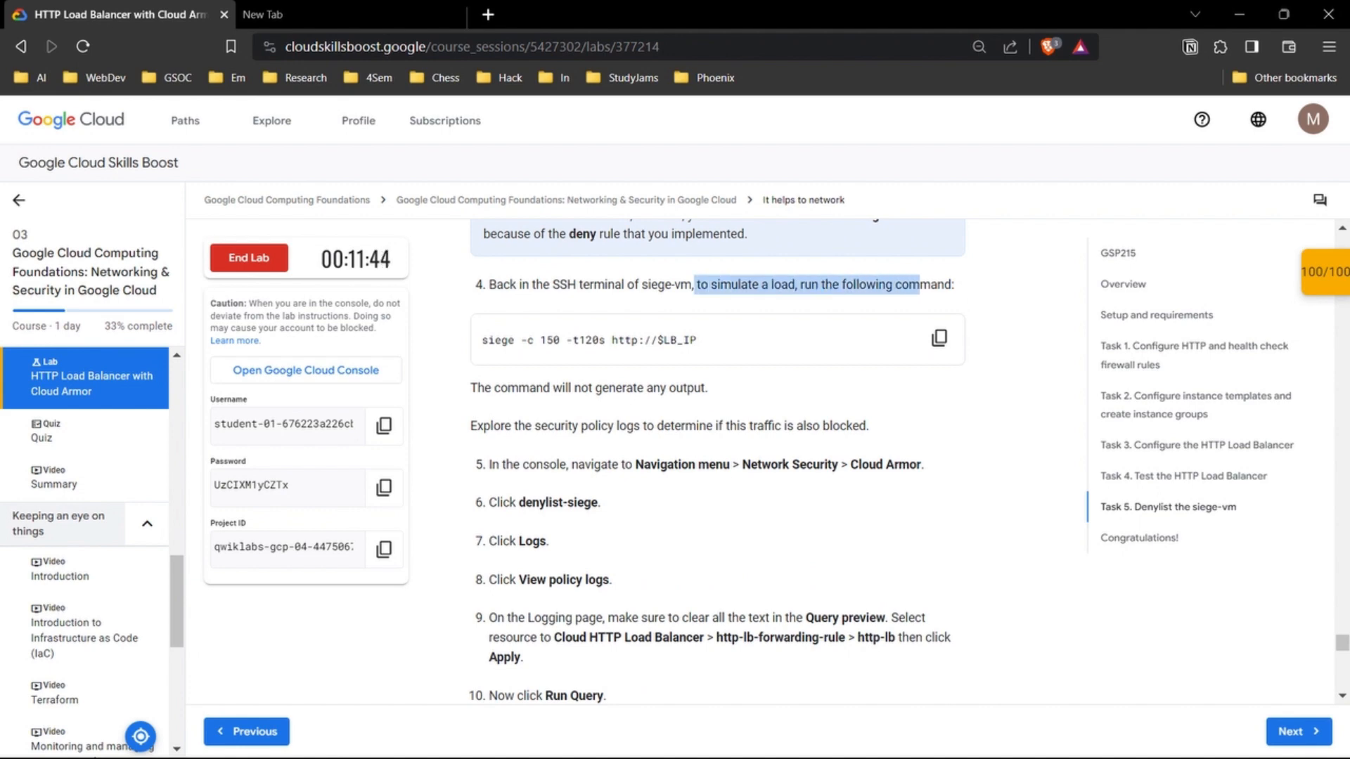
left_click(920, 287)
scroll(928, 287, "down", 1)
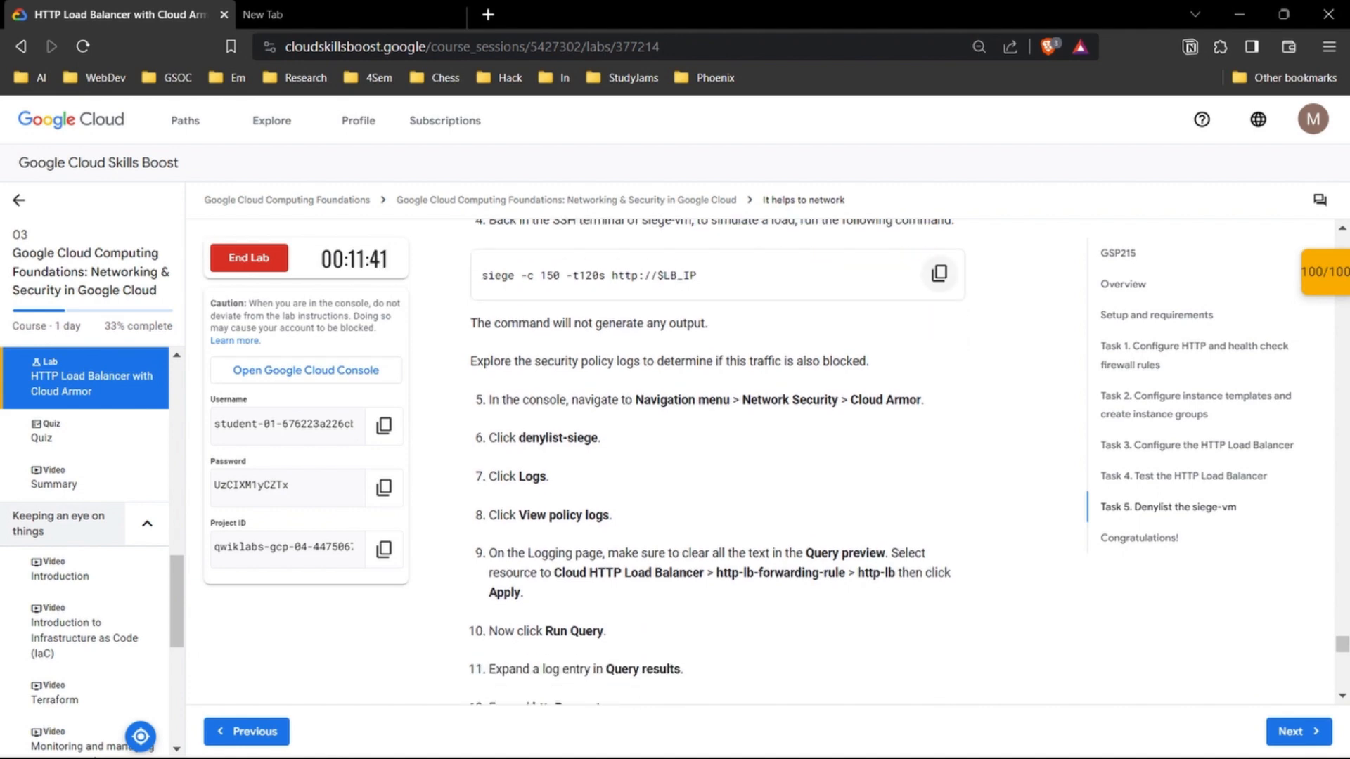
scroll(935, 281, "down", 1)
scroll(962, 454, "down", 12)
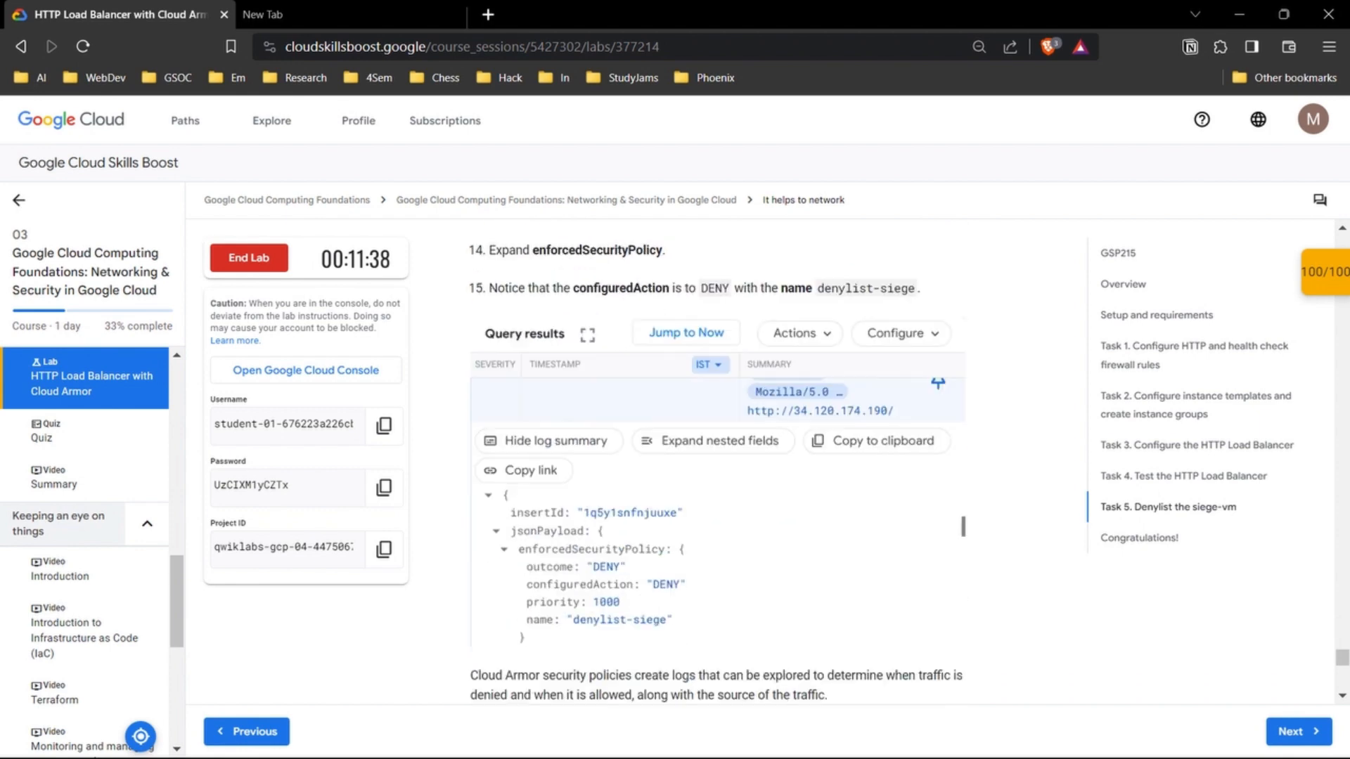
scroll(717, 457, "up", 3)
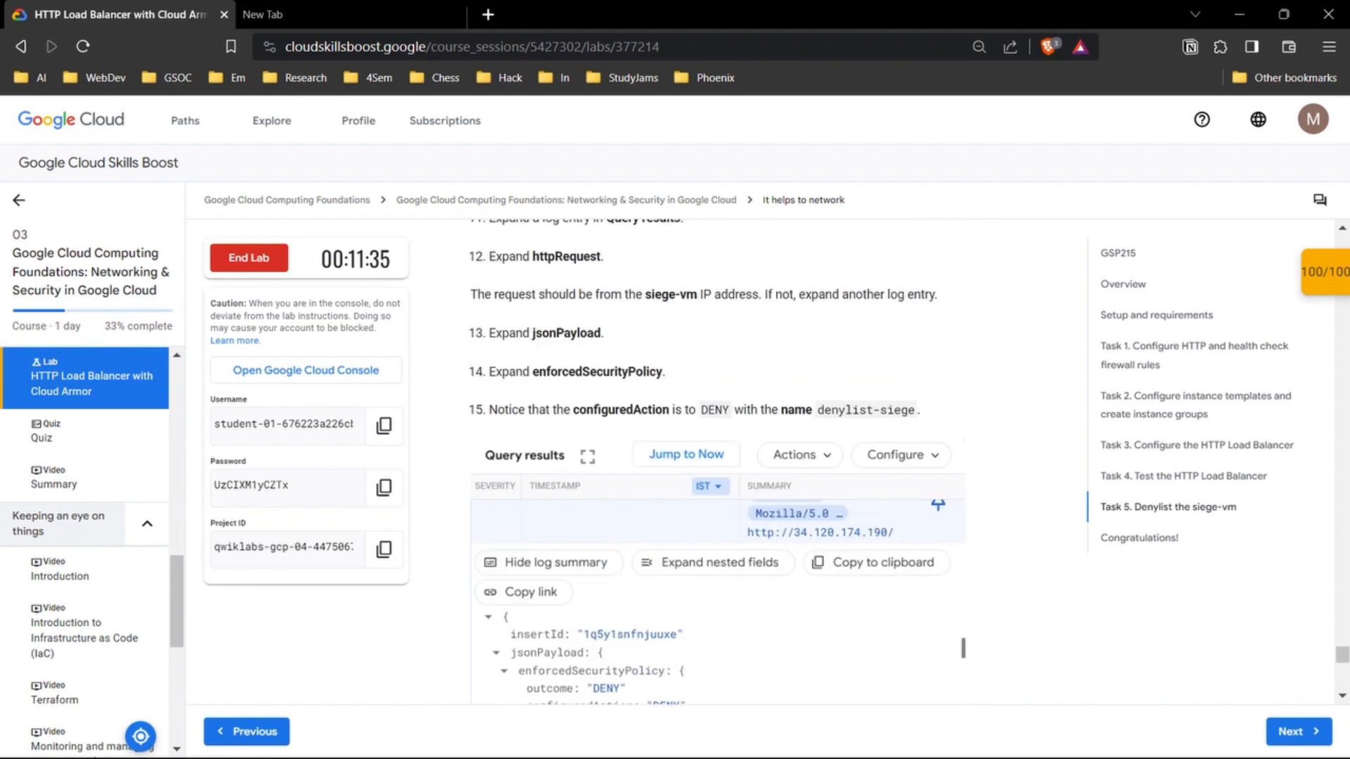
scroll(963, 647, "down", 8)
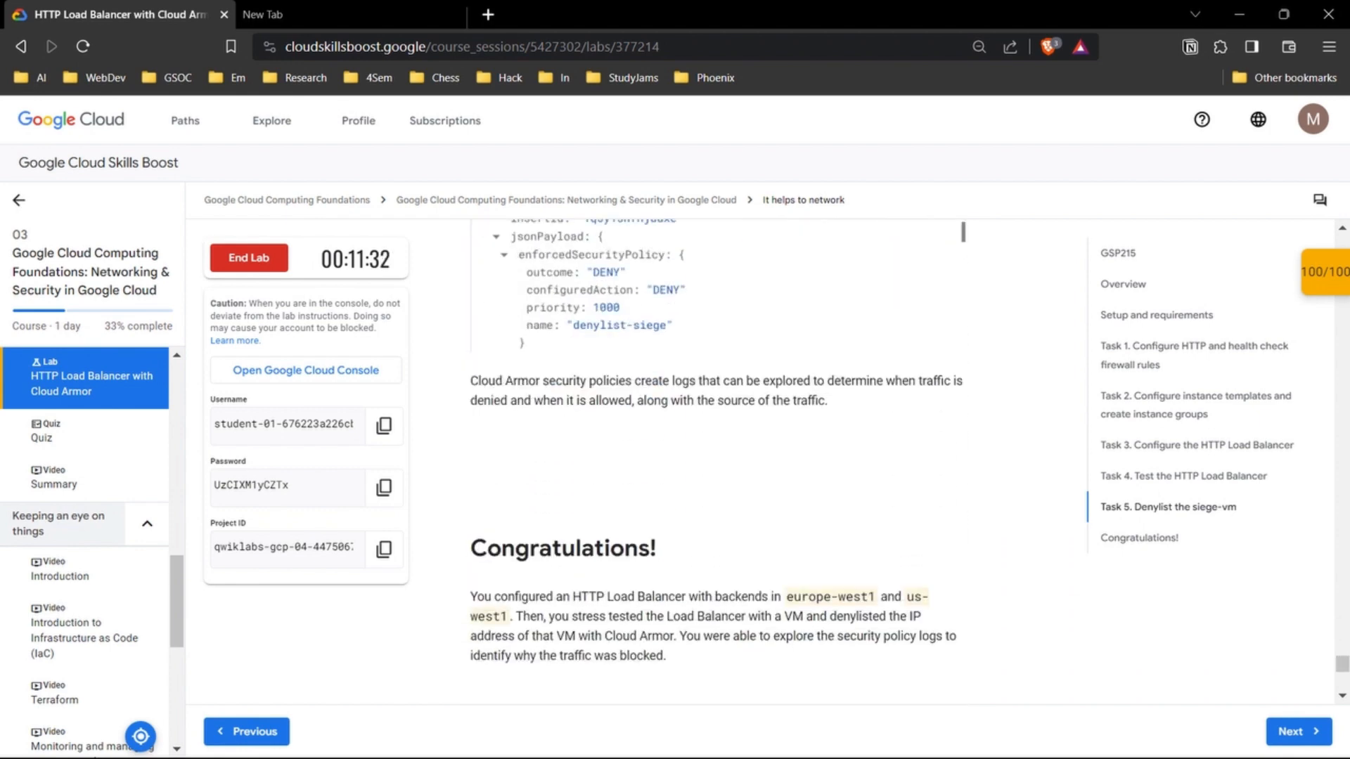
scroll(717, 457, "down", 3)
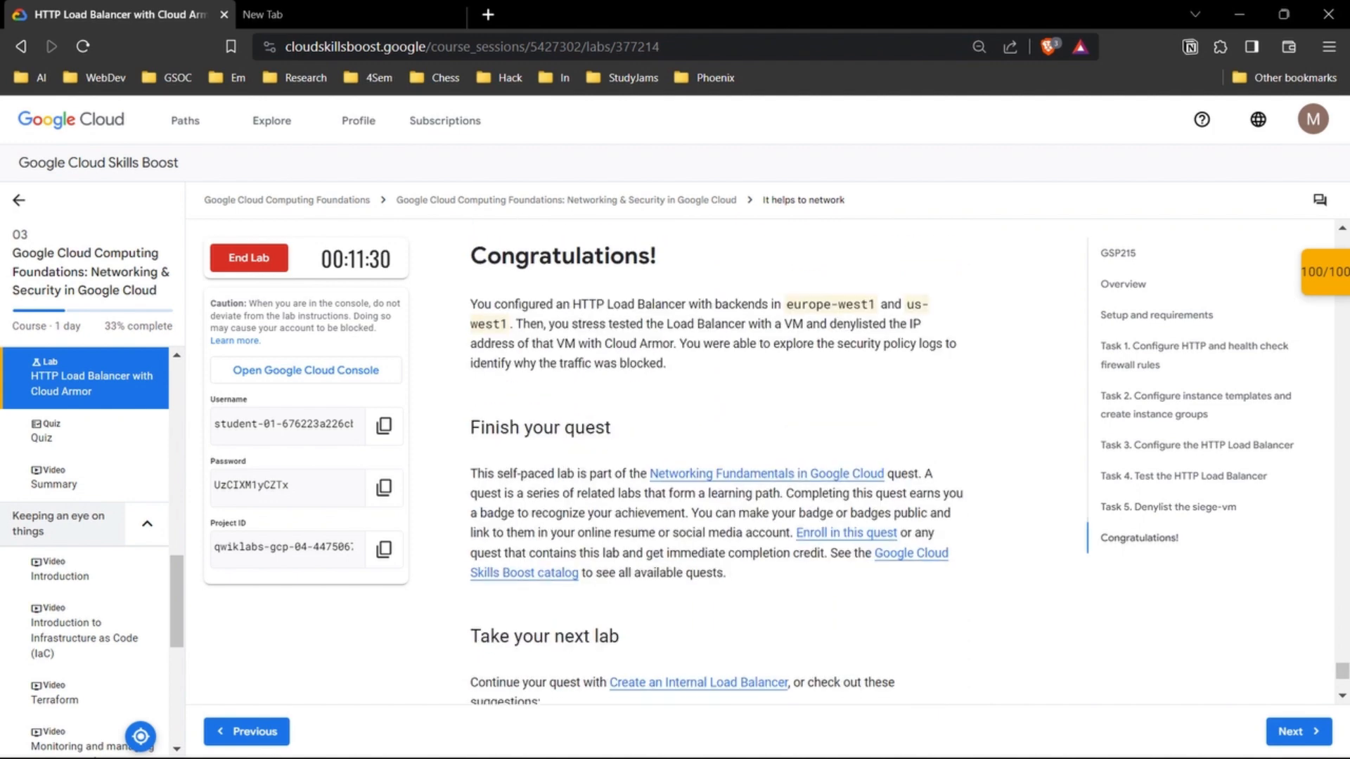